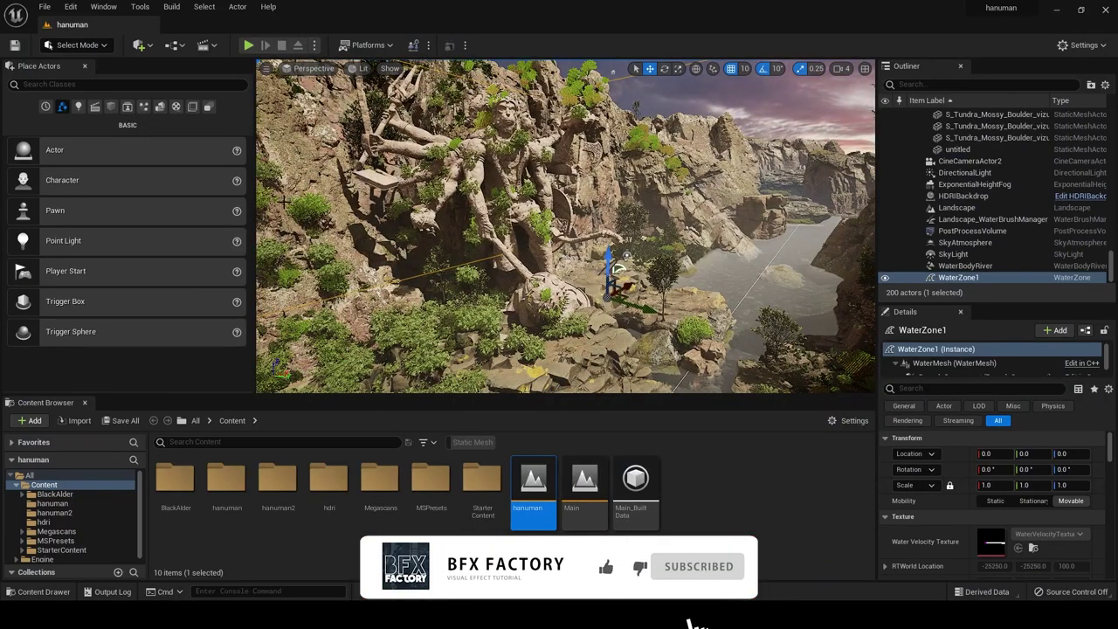
- Create a new level from the Empty Level template via File > New Level
{"action": "left_click", "coordinate": [44, 8]}
{"action": "left_click", "coordinate": [68, 37]}
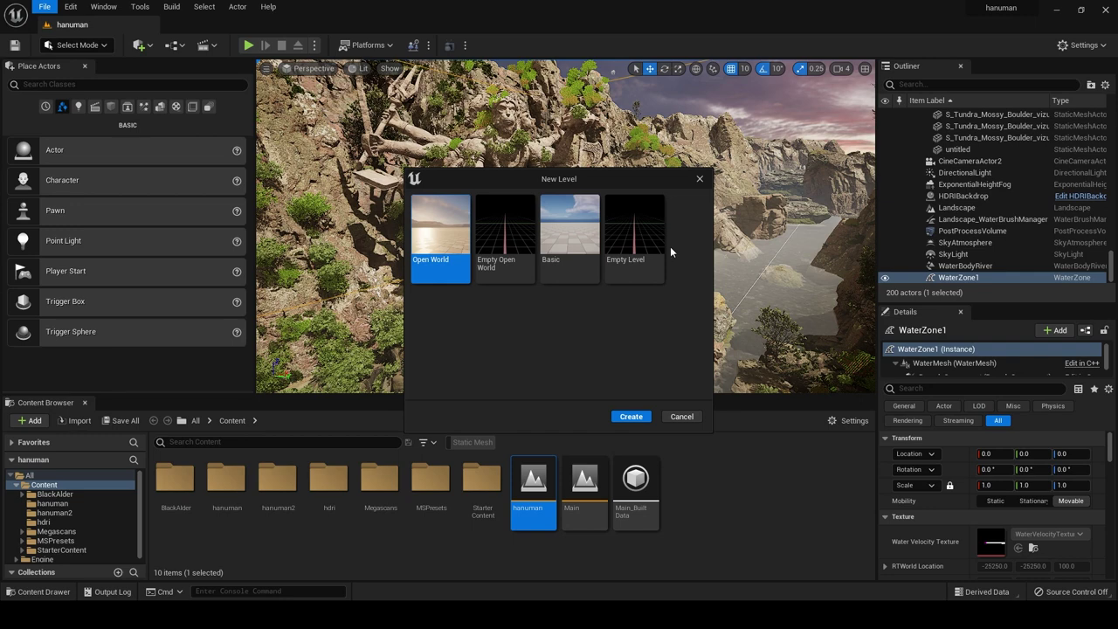
{"action": "left_click", "coordinate": [644, 239]}
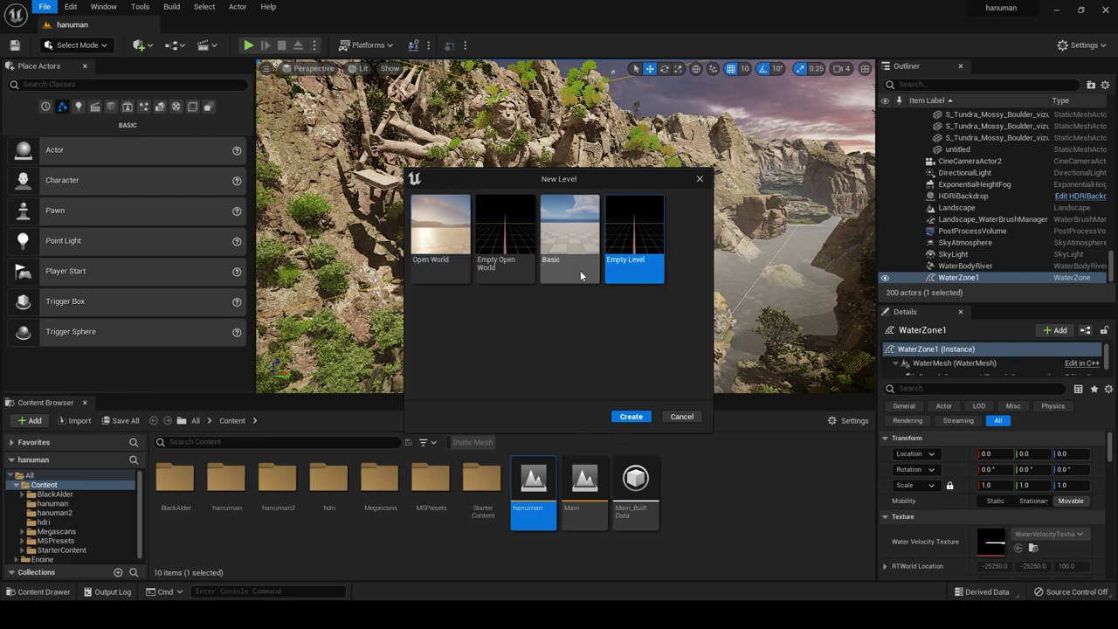
{"action": "left_click", "coordinate": [630, 417]}
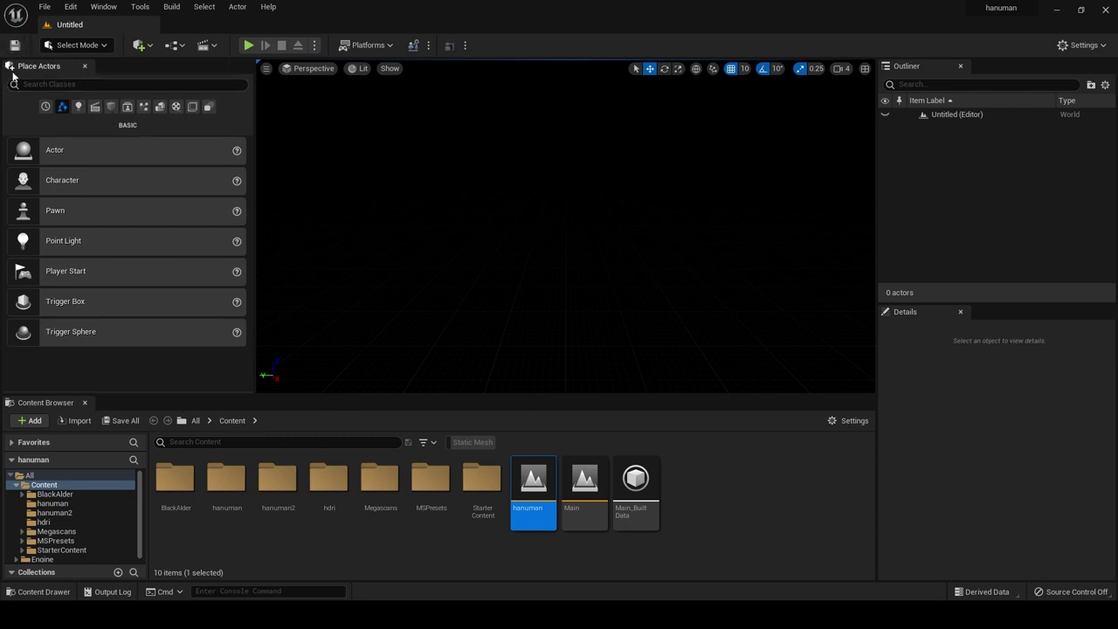
{"action": "left_click", "coordinate": [94, 10]}
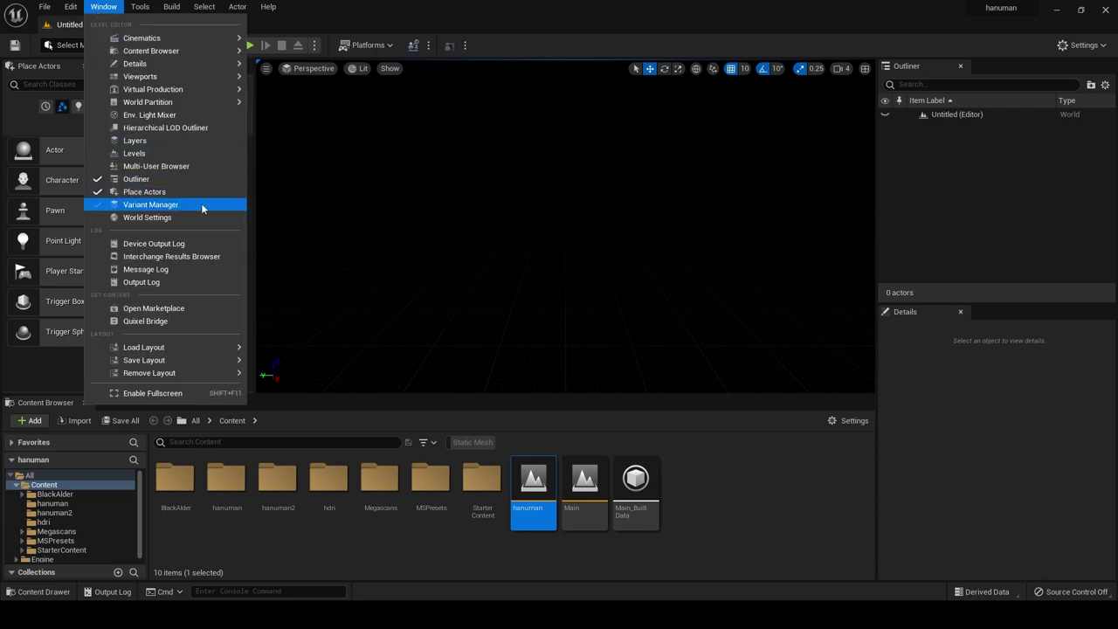
- Place a Directional Light and a Sky Light from the Lights category into the level
{"action": "left_click", "coordinate": [83, 125]}
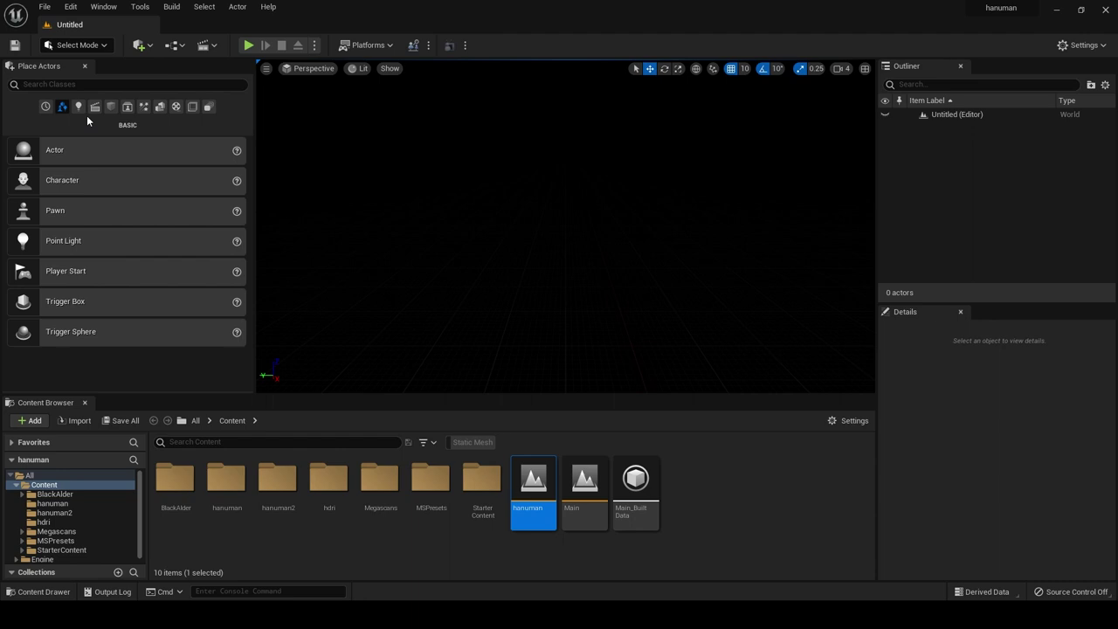
{"action": "left_click", "coordinate": [79, 107]}
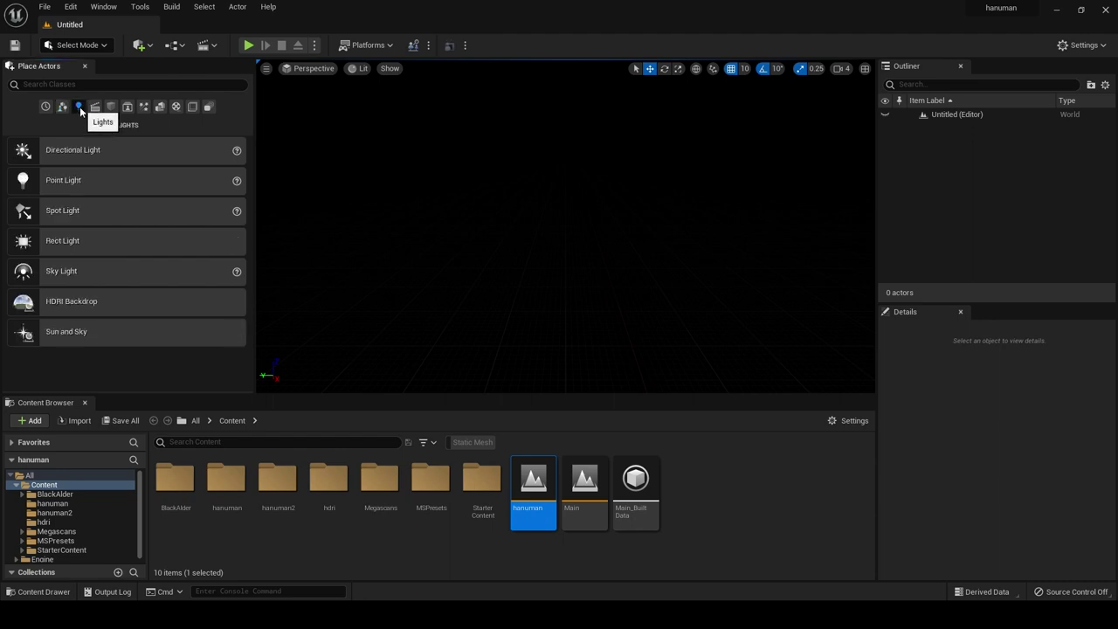
{"action": "left_click_drag", "start_coordinate": [73, 150], "coordinate": [561, 186]}
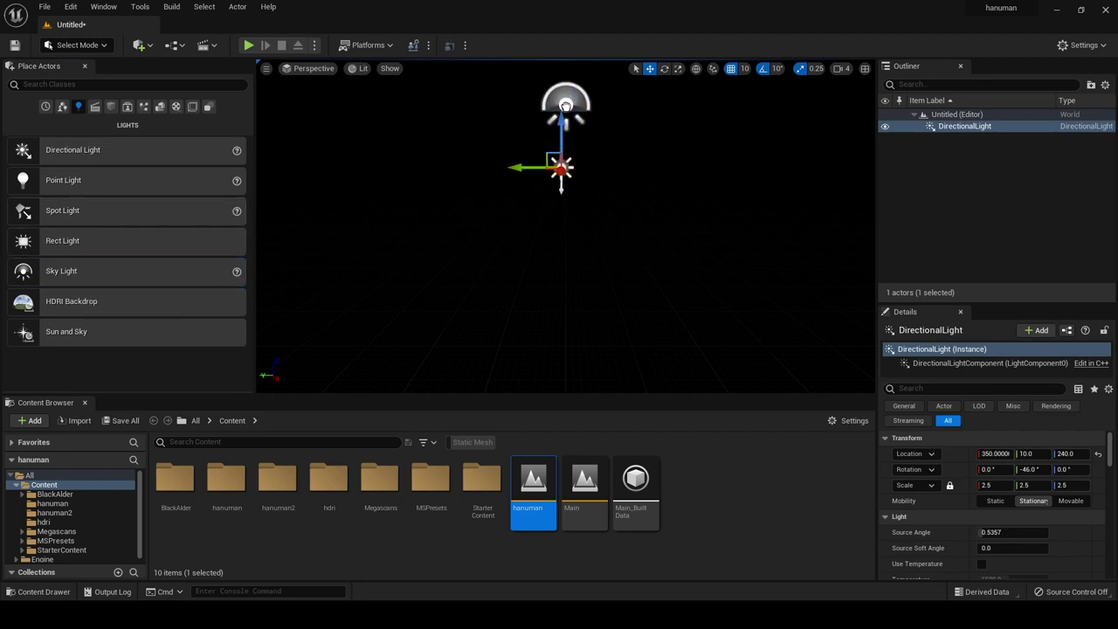
{"action": "left_click_drag", "start_coordinate": [567, 105], "coordinate": [566, 103]}
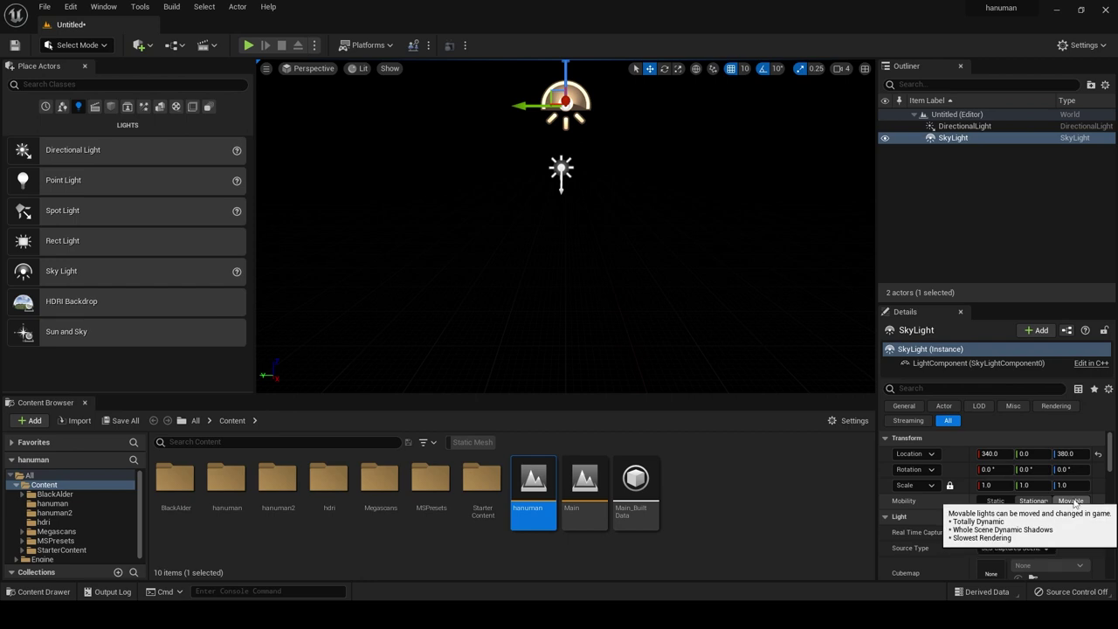
- Set the Mobility of both the Sky Light and the Directional Light to Movable
{"action": "left_click", "coordinate": [1072, 500]}
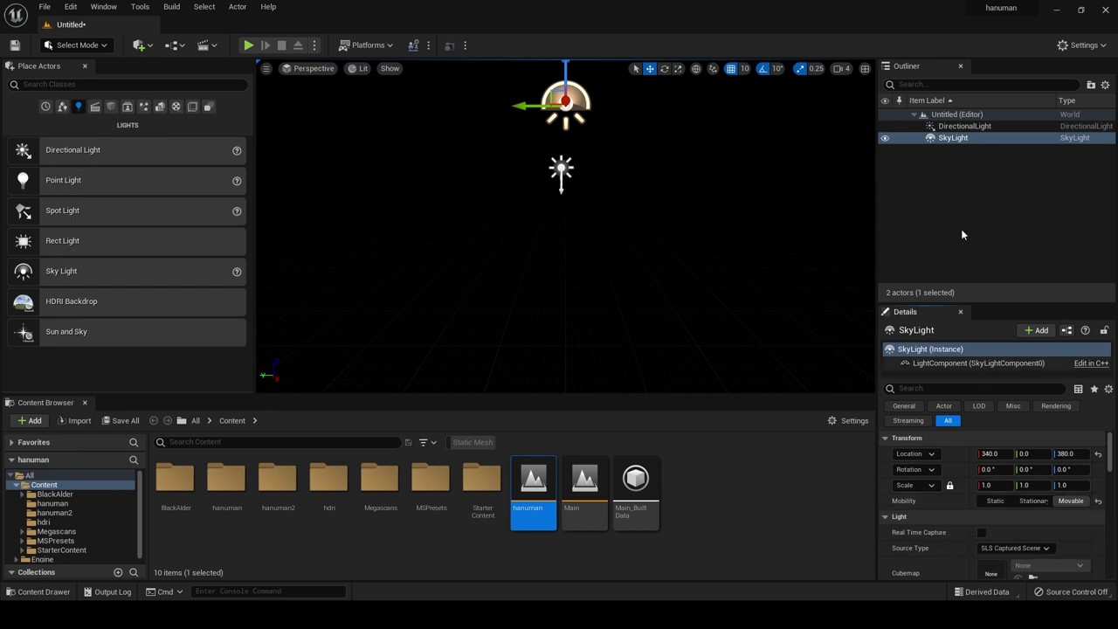
{"action": "left_click", "coordinate": [967, 128]}
{"action": "left_click", "coordinate": [1070, 501]}
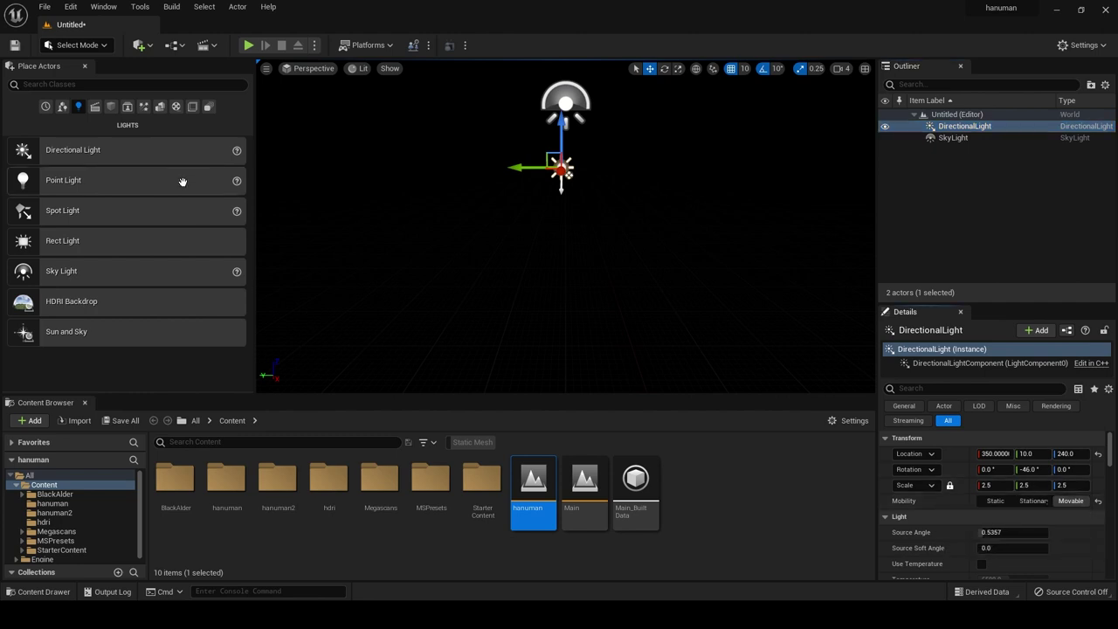
{"action": "left_click", "coordinate": [144, 107]}
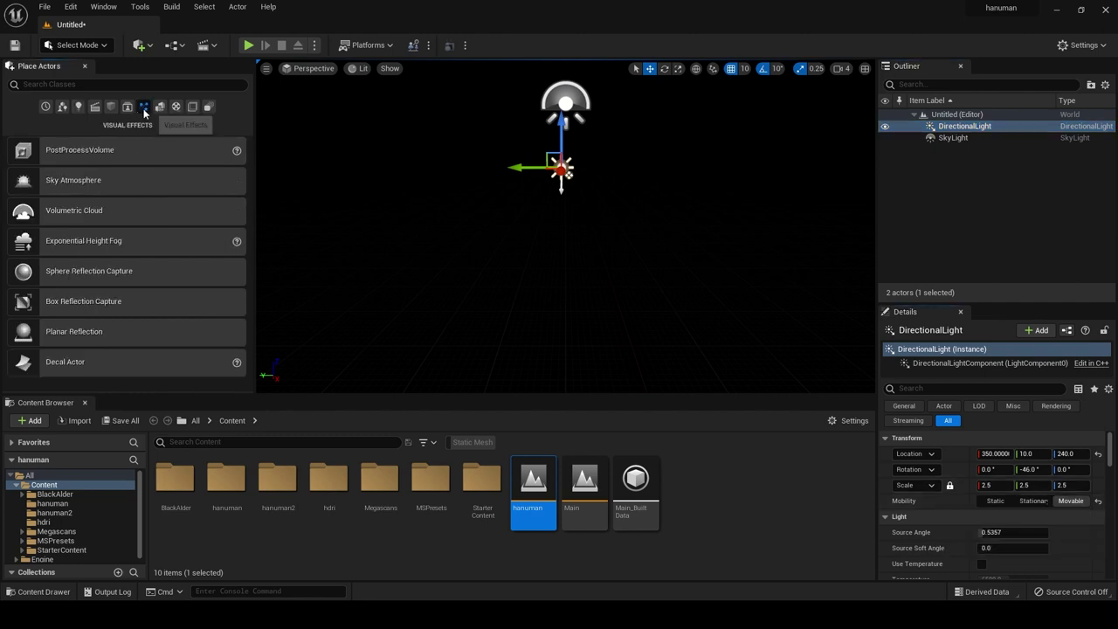
- Add Sky Atmosphere, Exponential Height Fog and a Volumetric Cloud, then delete the cloud
{"action": "left_click_drag", "start_coordinate": [110, 181], "coordinate": [339, 162]}
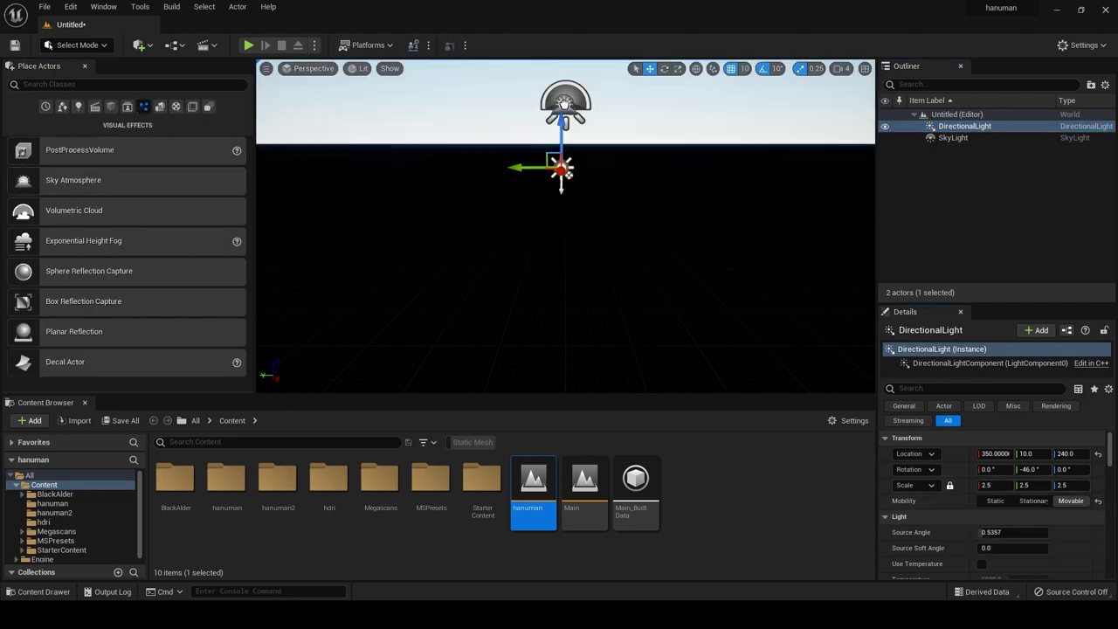
{"action": "left_click_drag", "start_coordinate": [166, 242], "coordinate": [606, 210]}
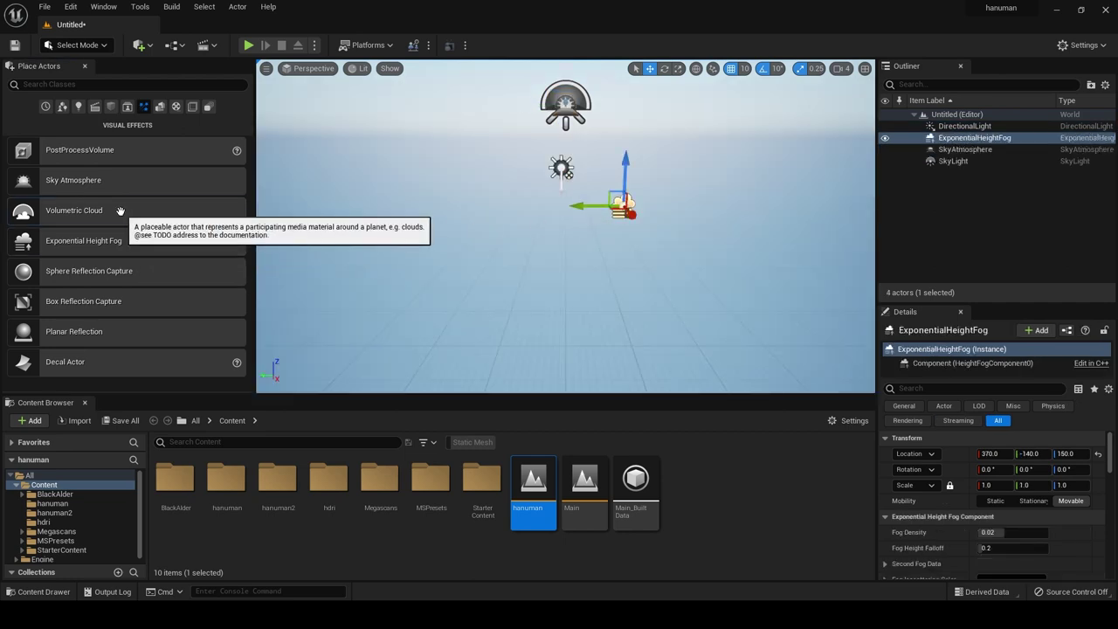
{"action": "left_click_drag", "start_coordinate": [121, 210], "coordinate": [616, 206]}
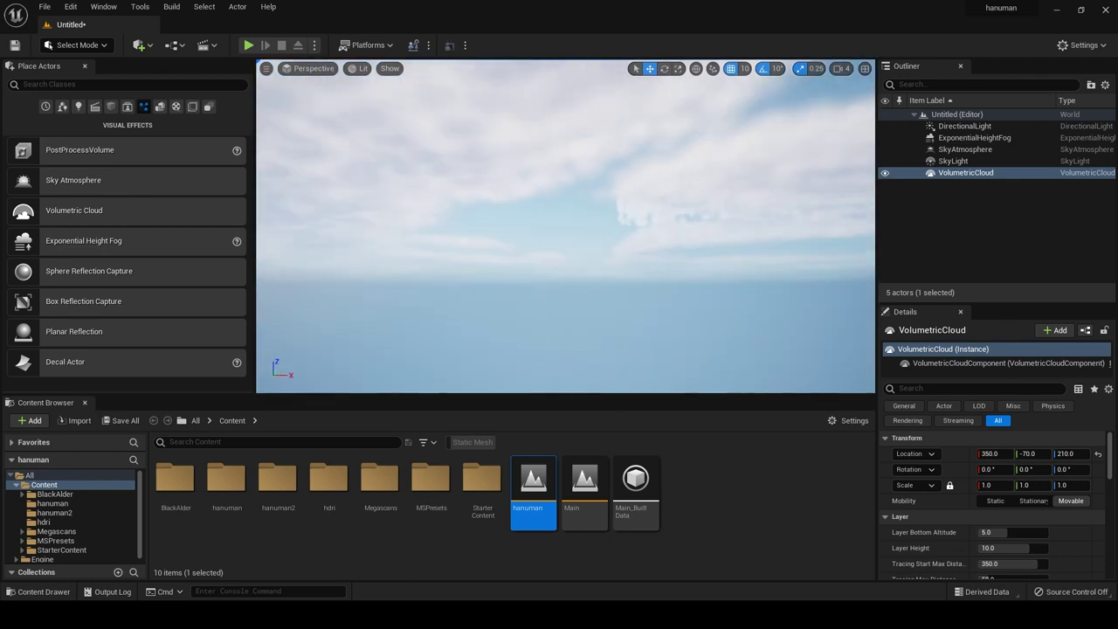
{"action": "key", "text": "f"}
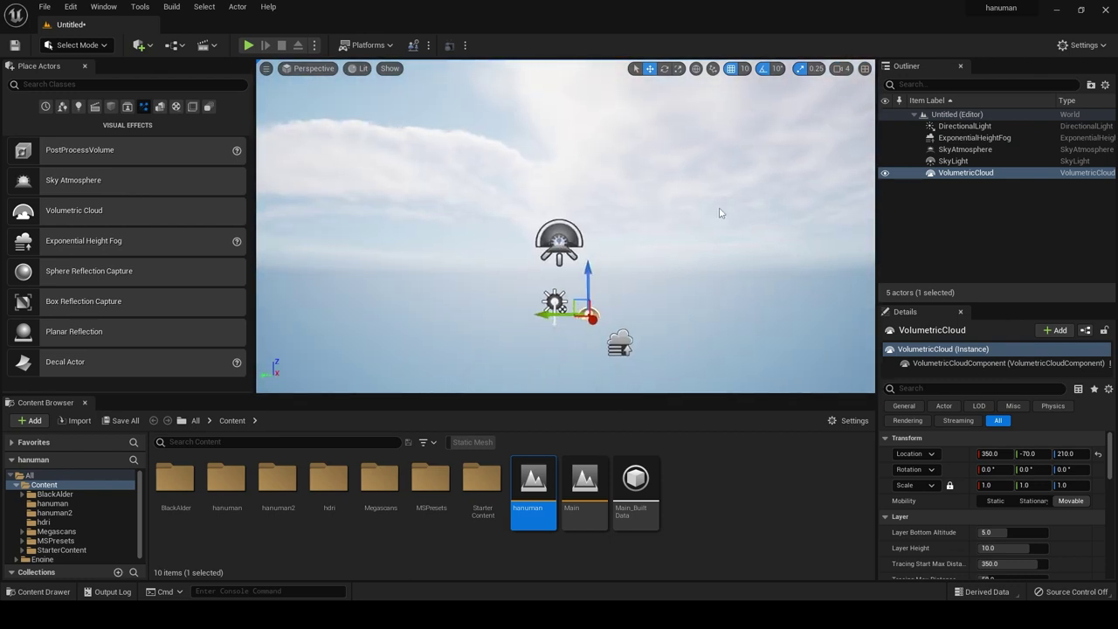
{"action": "key", "text": "Delete"}
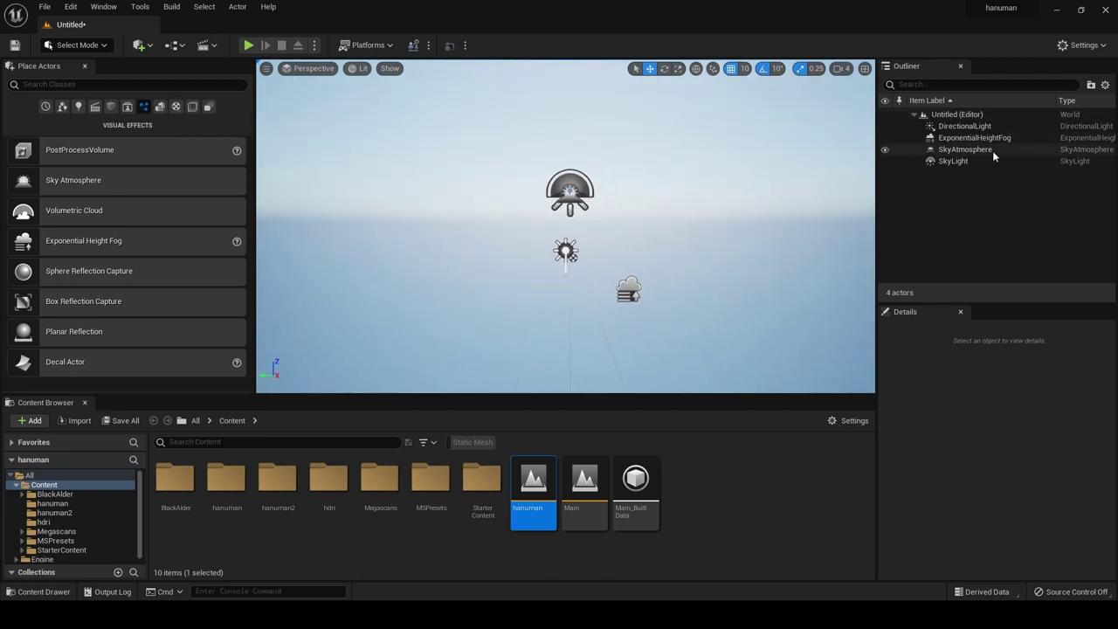
- Enable Real Time Capture on the Sky Light
{"action": "left_click", "coordinate": [958, 162]}
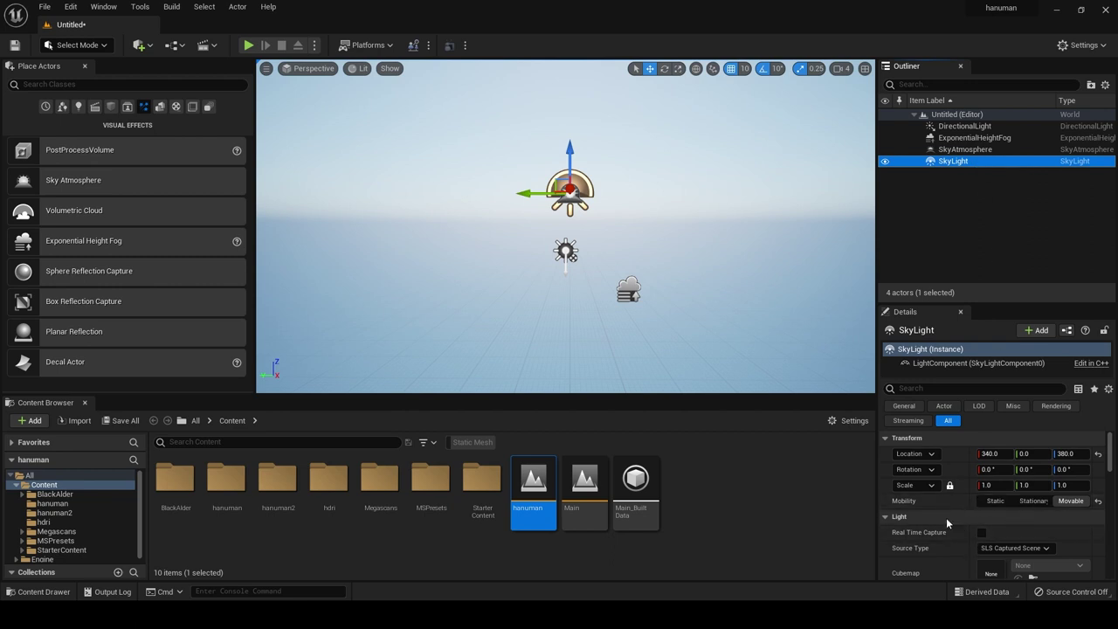
{"action": "left_click", "coordinate": [982, 533]}
{"action": "left_click", "coordinate": [982, 533]}
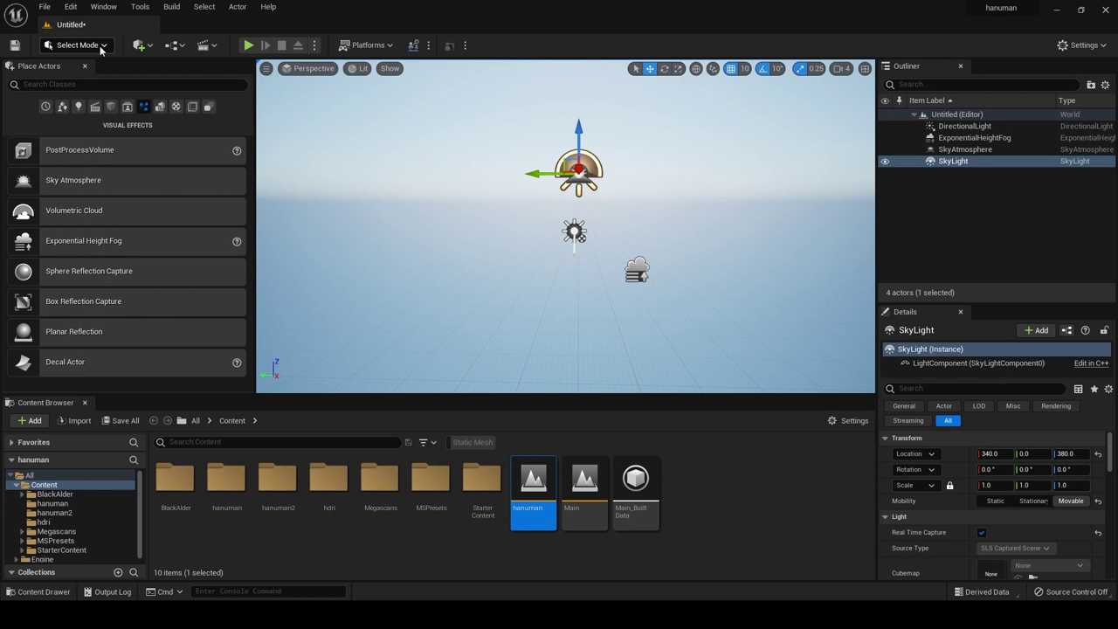
- Enable the beta Landmass plugin from a 'landma' plugin search and restart the editor
{"action": "left_click", "coordinate": [71, 7]}
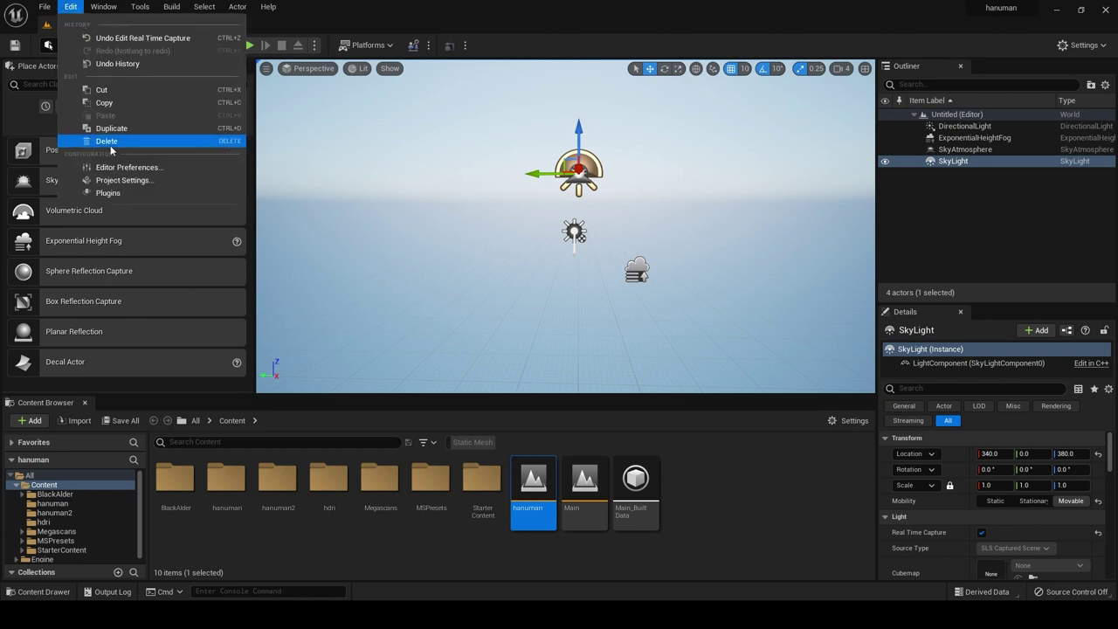
{"action": "left_click", "coordinate": [118, 196]}
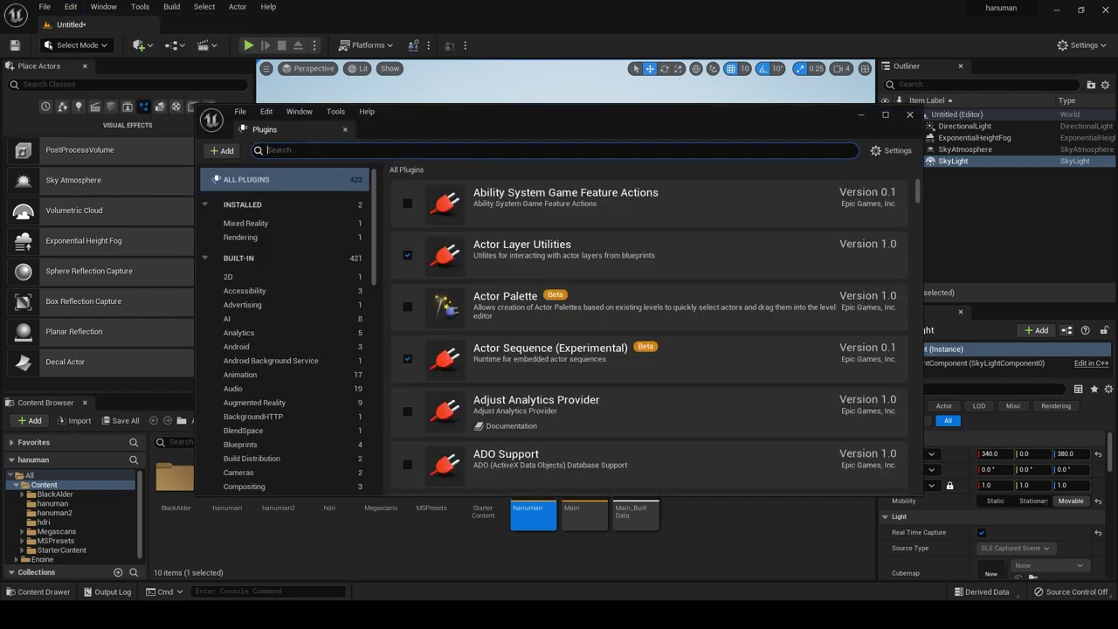
{"action": "type", "text": "landma"}
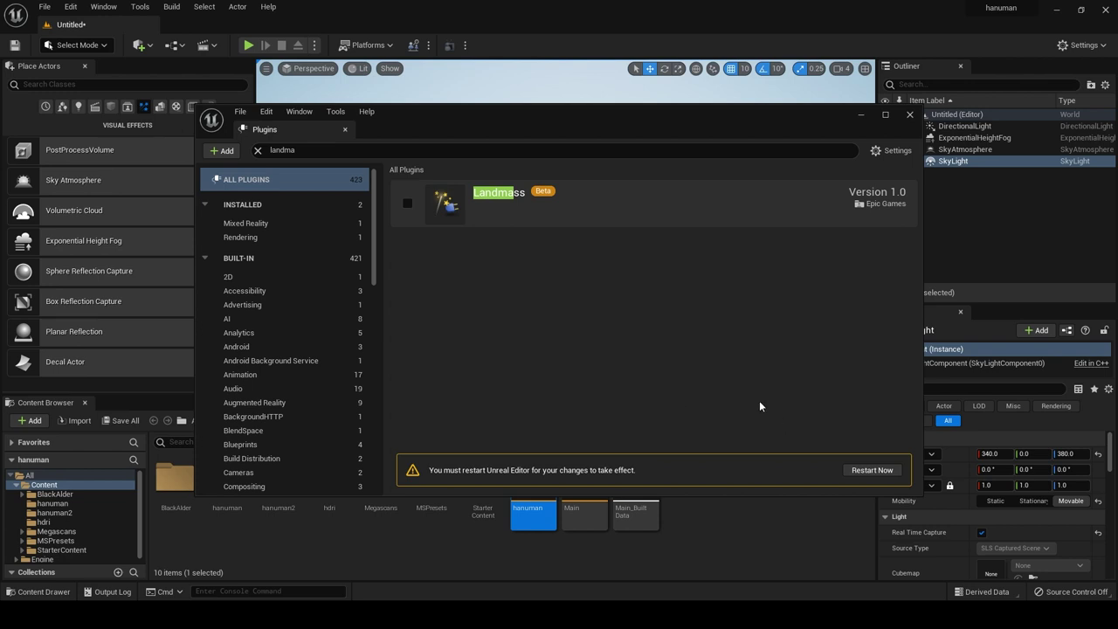
{"action": "left_click", "coordinate": [410, 205]}
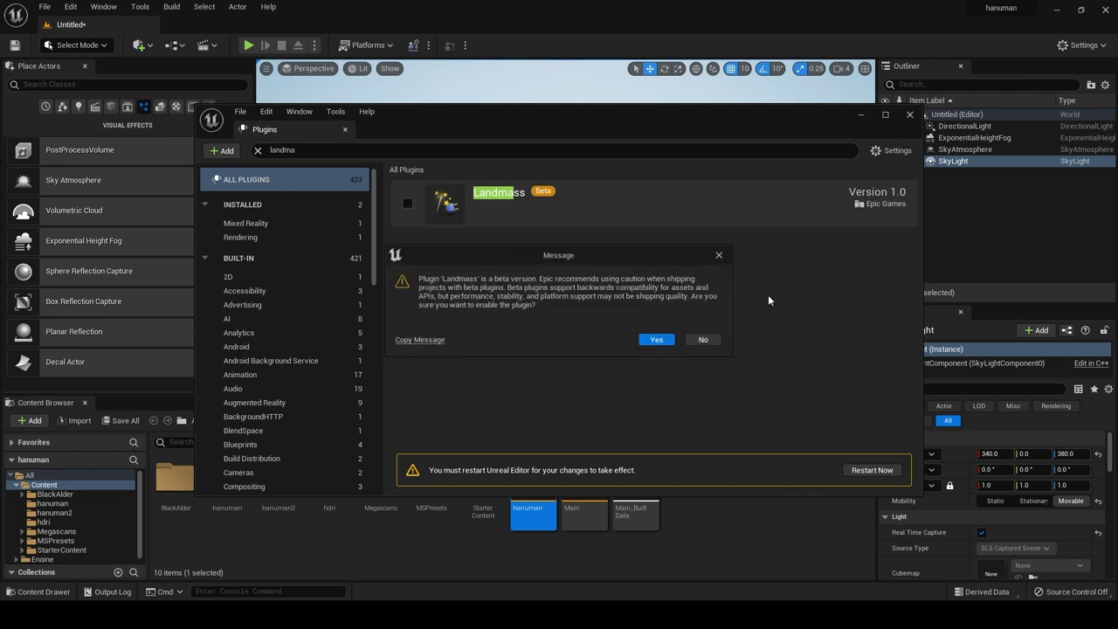
{"action": "left_click", "coordinate": [664, 341]}
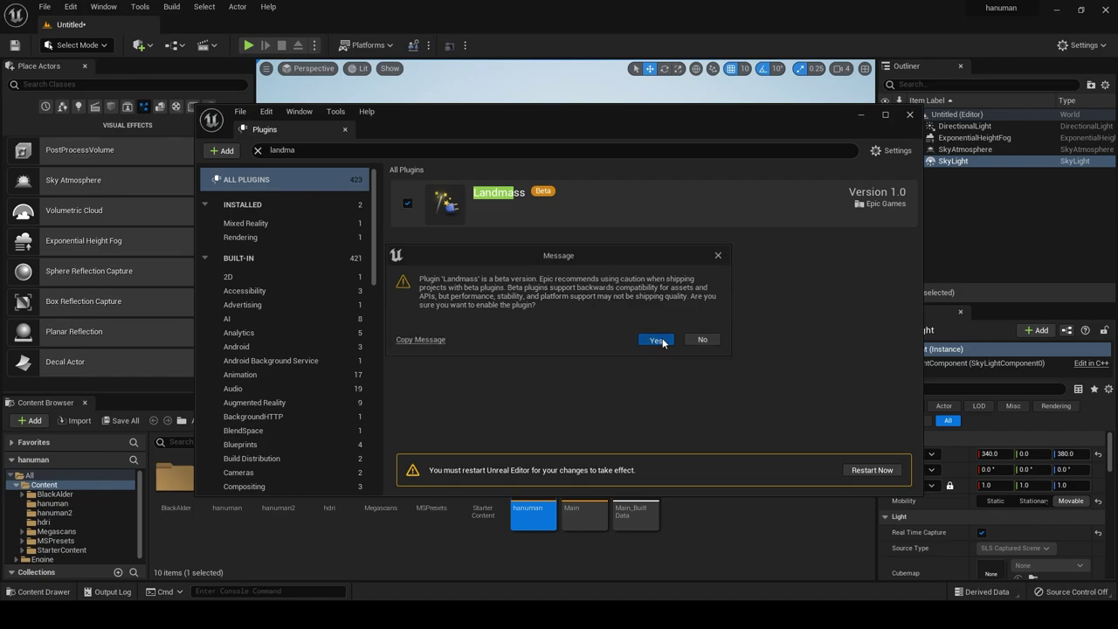
{"action": "left_click", "coordinate": [887, 472]}
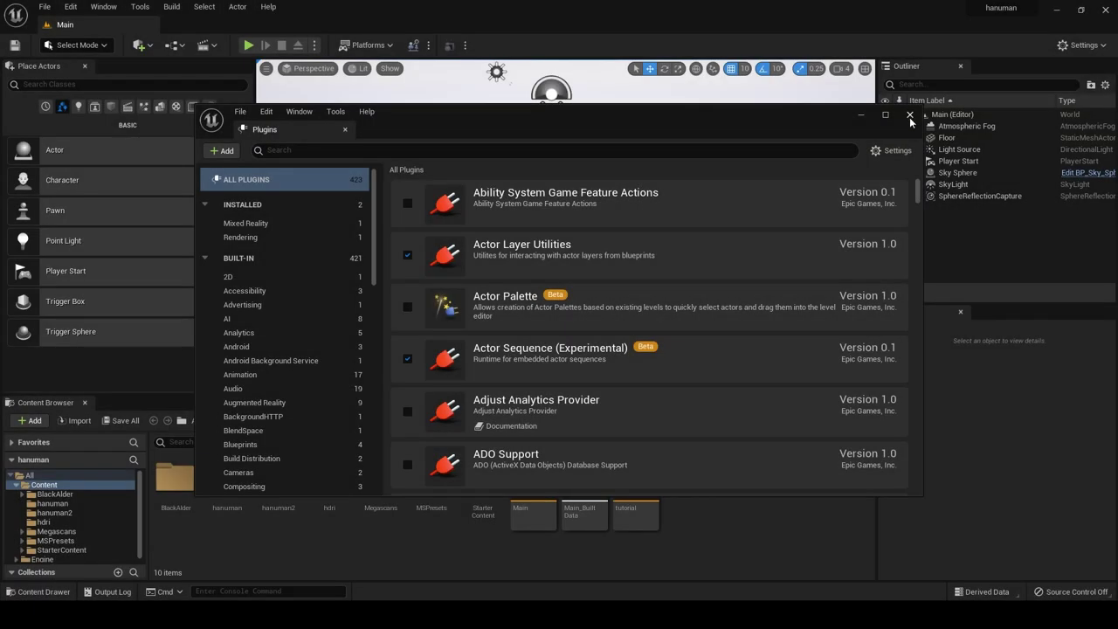
{"action": "left_click", "coordinate": [909, 116]}
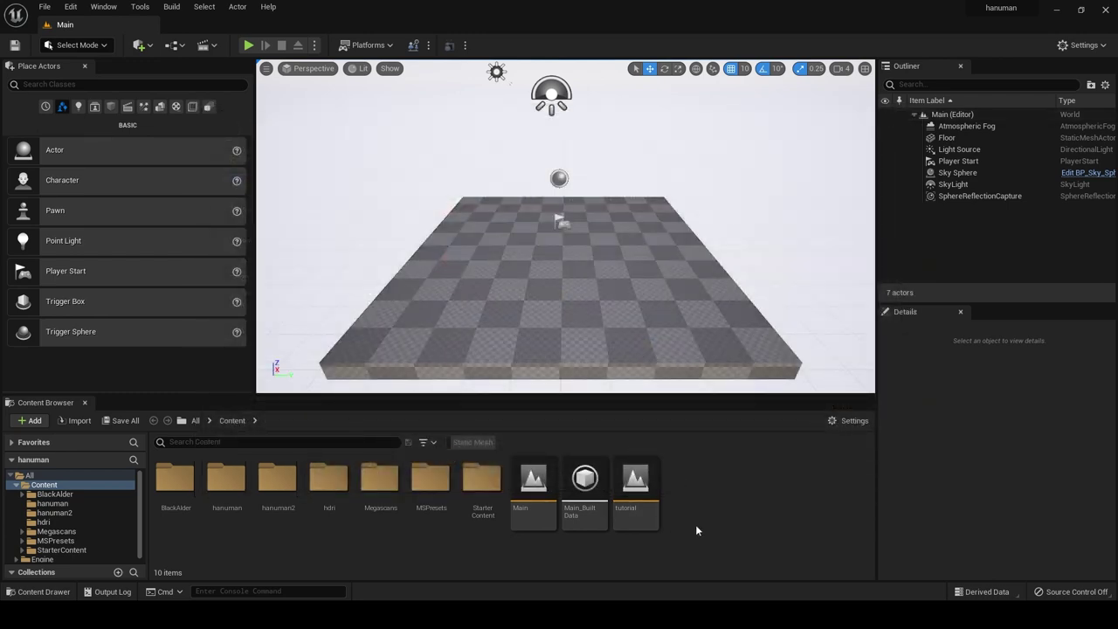
- Open the tutorial level and switch the editor into Landscape mode
{"action": "double_click", "coordinate": [638, 486]}
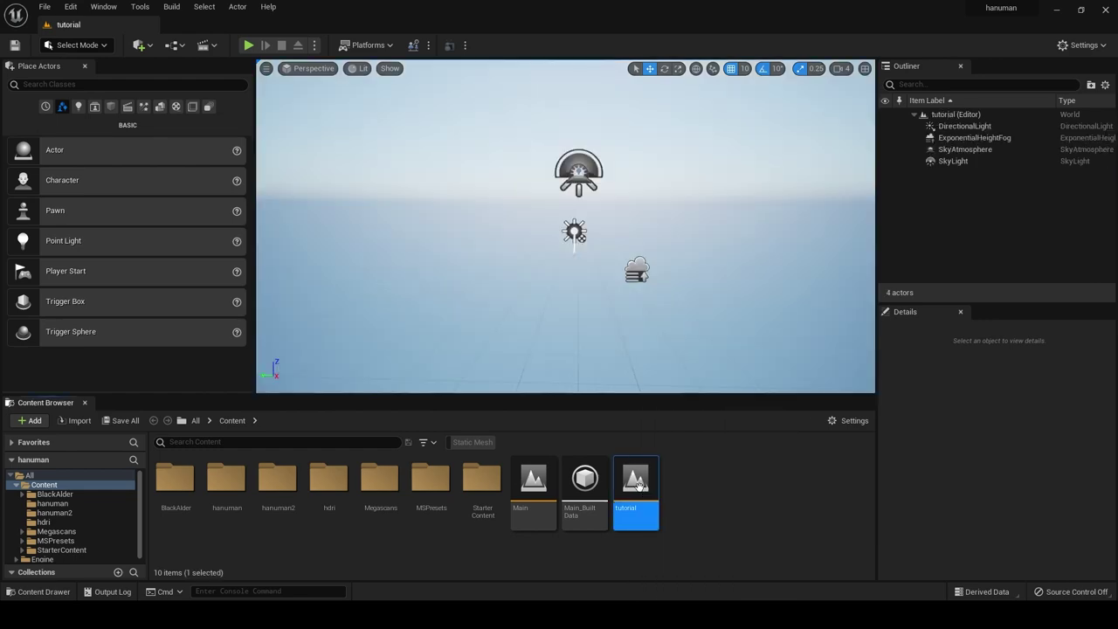
{"action": "right_click_drag", "start_coordinate": [581, 337], "coordinate": [581, 336]}
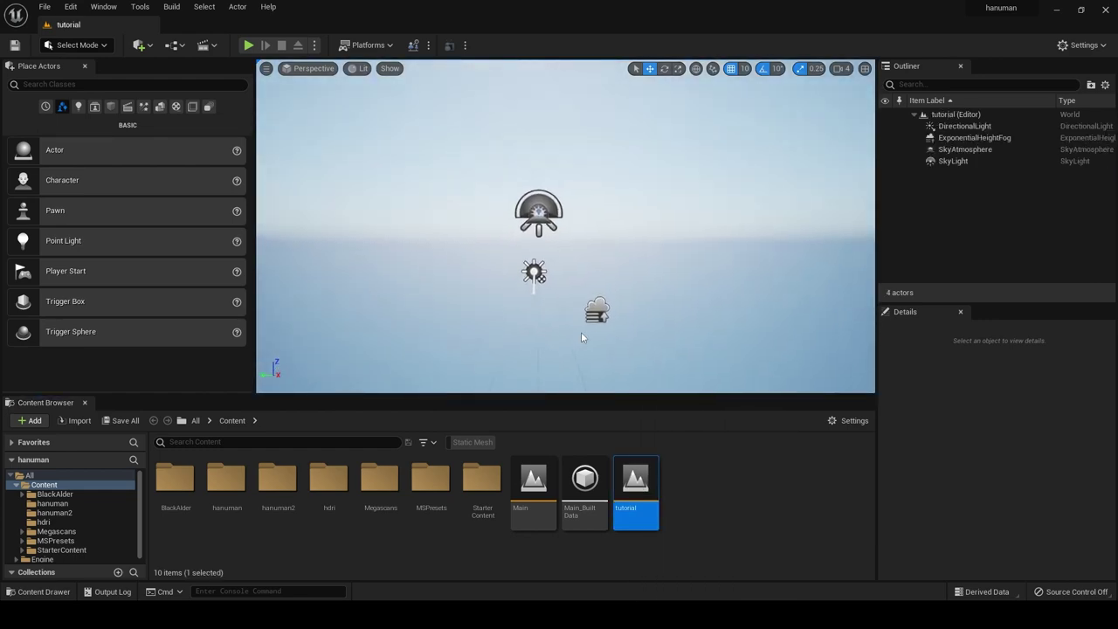
{"action": "left_click", "coordinate": [77, 46]}
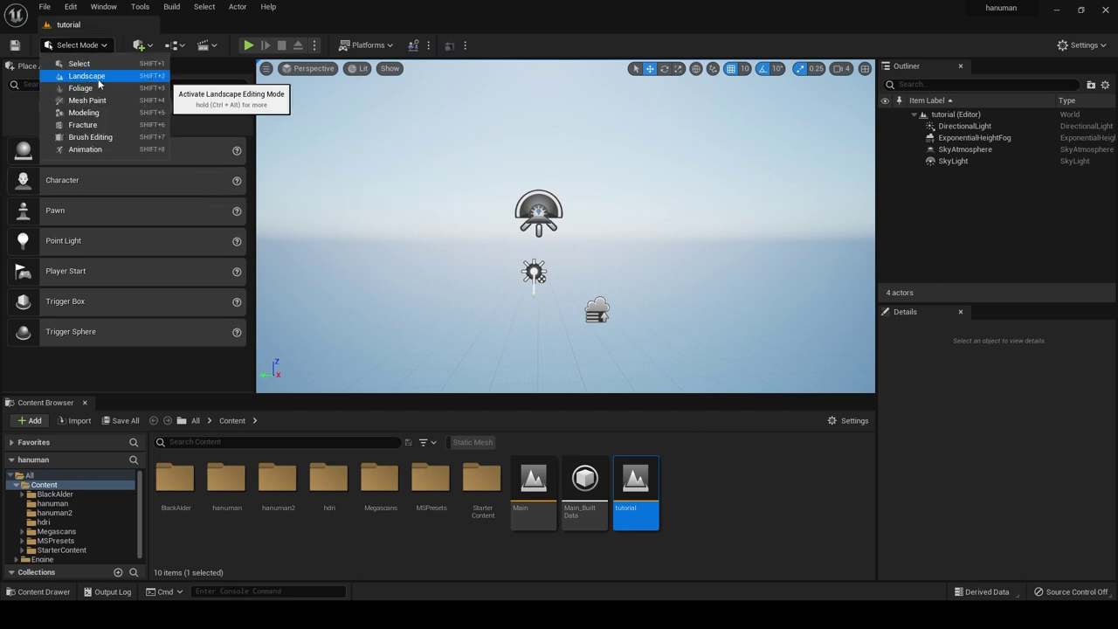
{"action": "left_click", "coordinate": [70, 45]}
{"action": "left_click", "coordinate": [85, 48]}
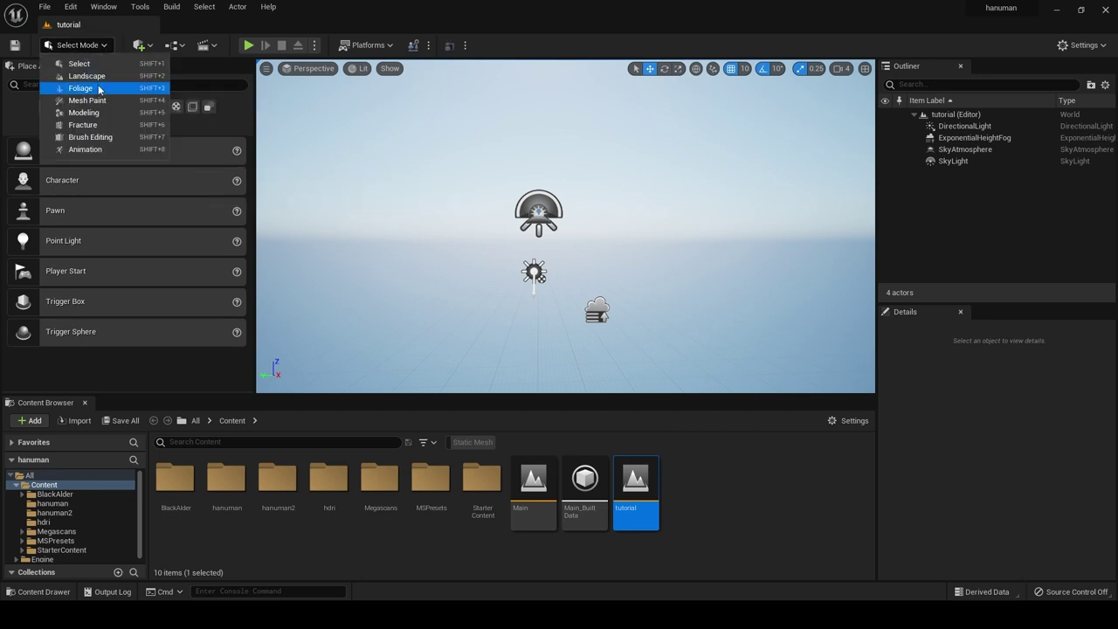
{"action": "left_click", "coordinate": [96, 73]}
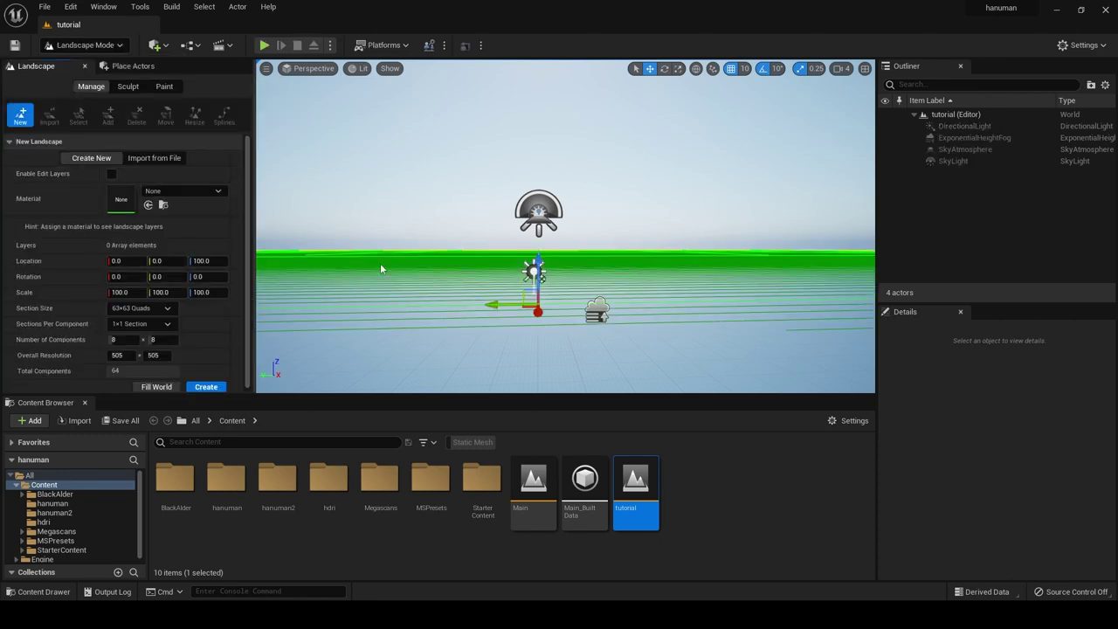
{"action": "right_click_drag", "start_coordinate": [380, 263], "coordinate": [350, 349]}
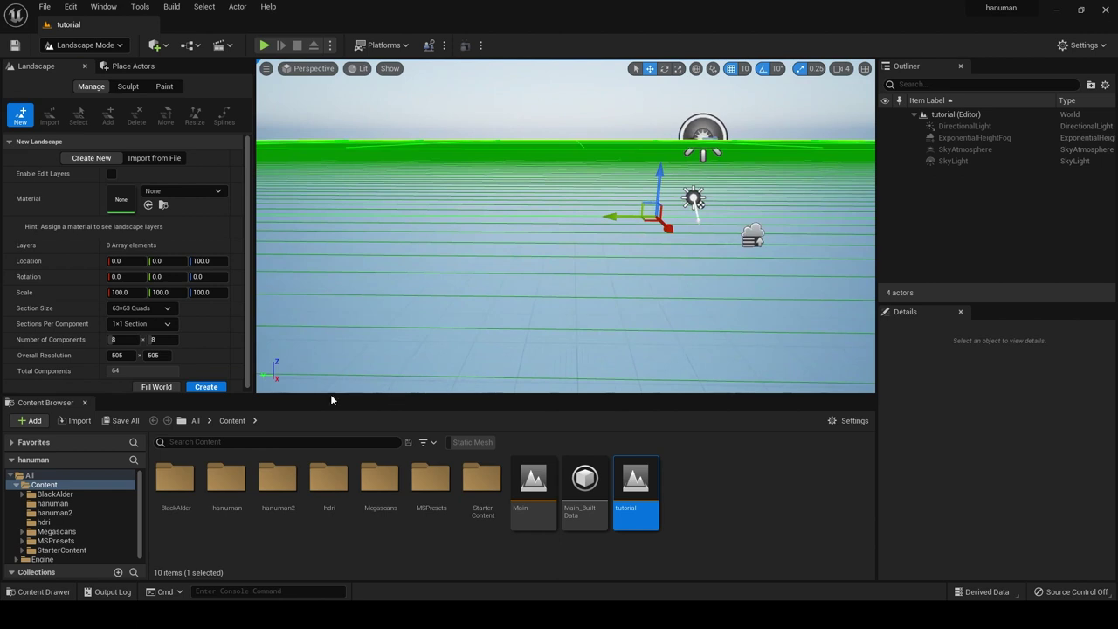
{"action": "left_click_drag", "start_coordinate": [331, 395], "coordinate": [331, 505]}
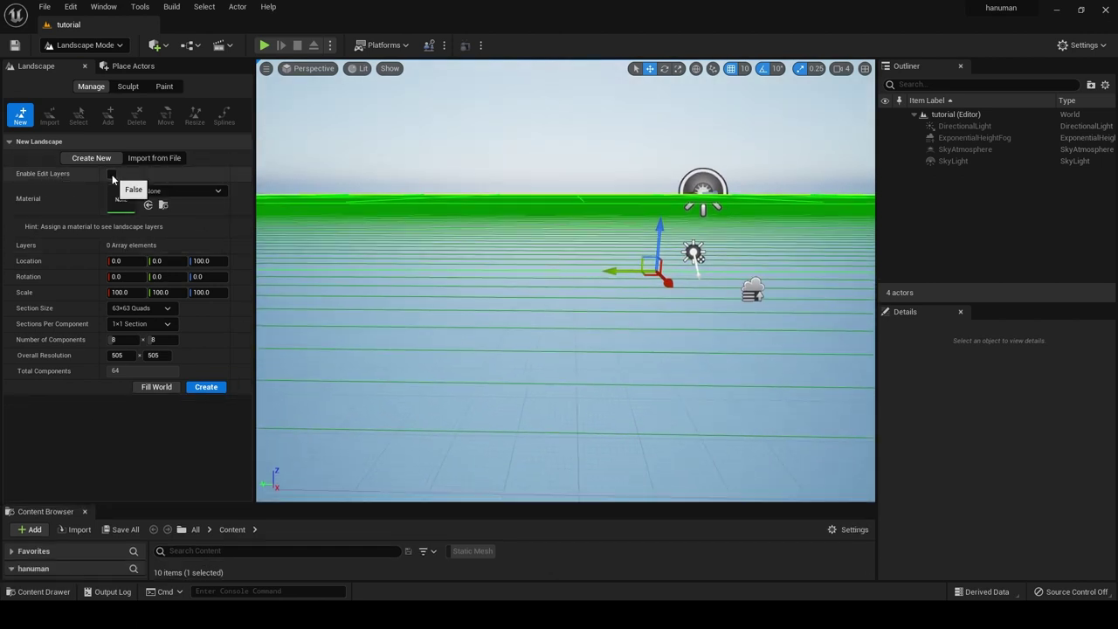
- Create a landscape with Enable Edit Layers checked and 127×127 Quads section size
{"action": "left_click", "coordinate": [112, 177]}
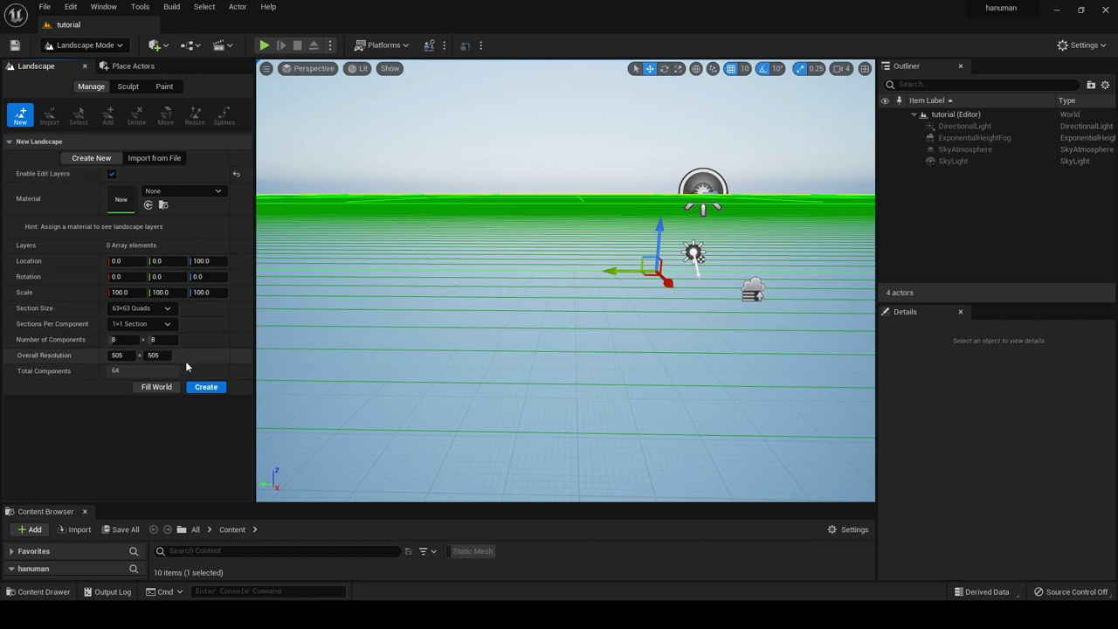
{"action": "left_click", "coordinate": [157, 310]}
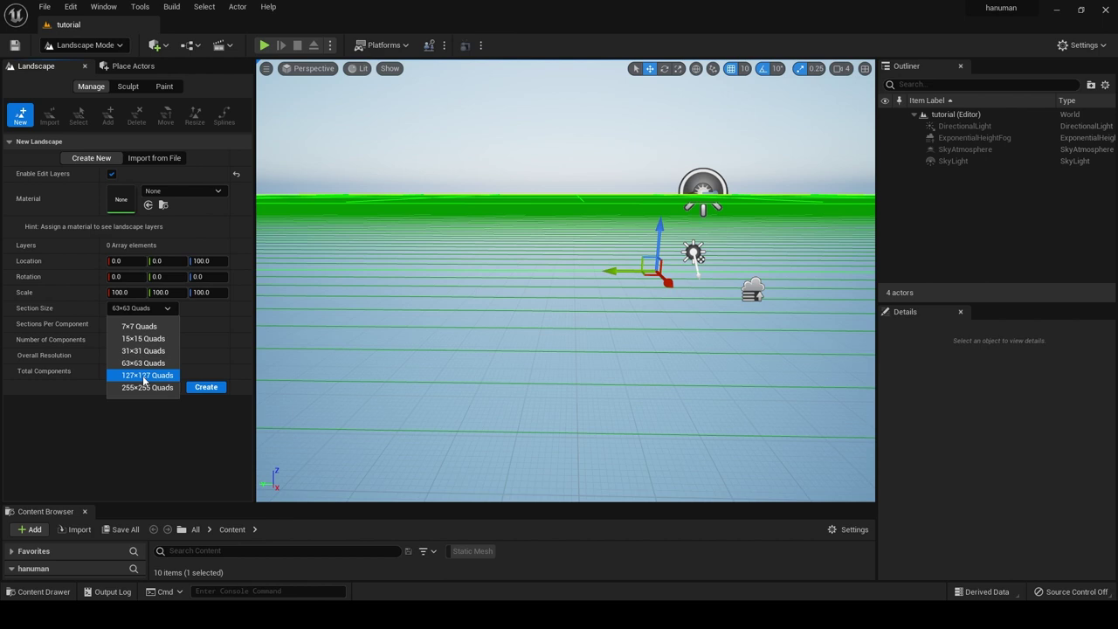
{"action": "left_click", "coordinate": [144, 377]}
{"action": "left_click", "coordinate": [140, 308]}
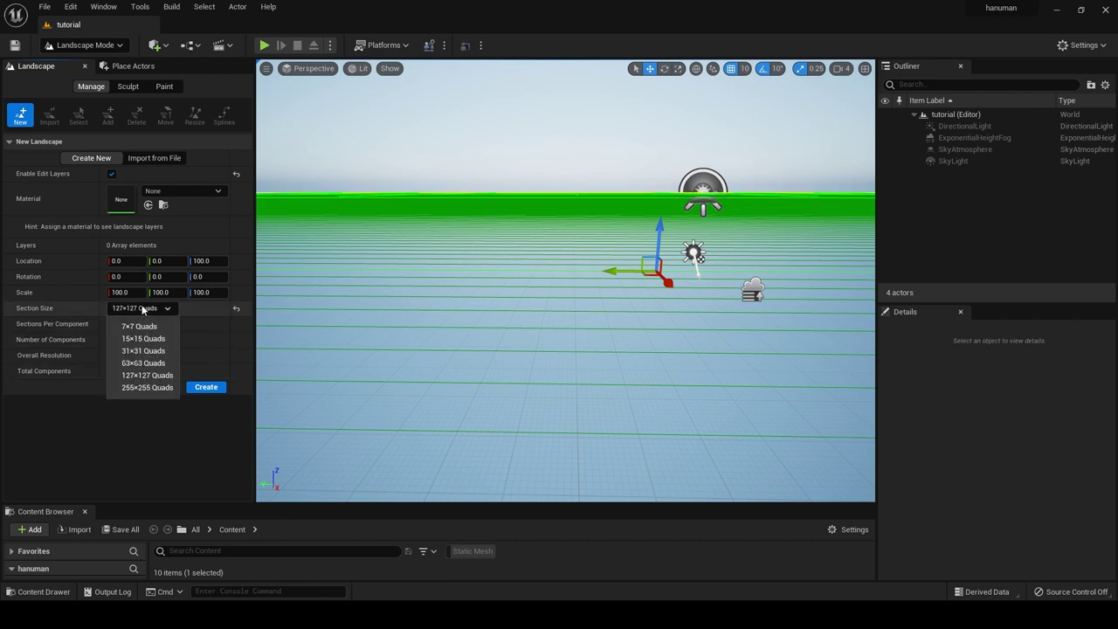
{"action": "left_click", "coordinate": [194, 331]}
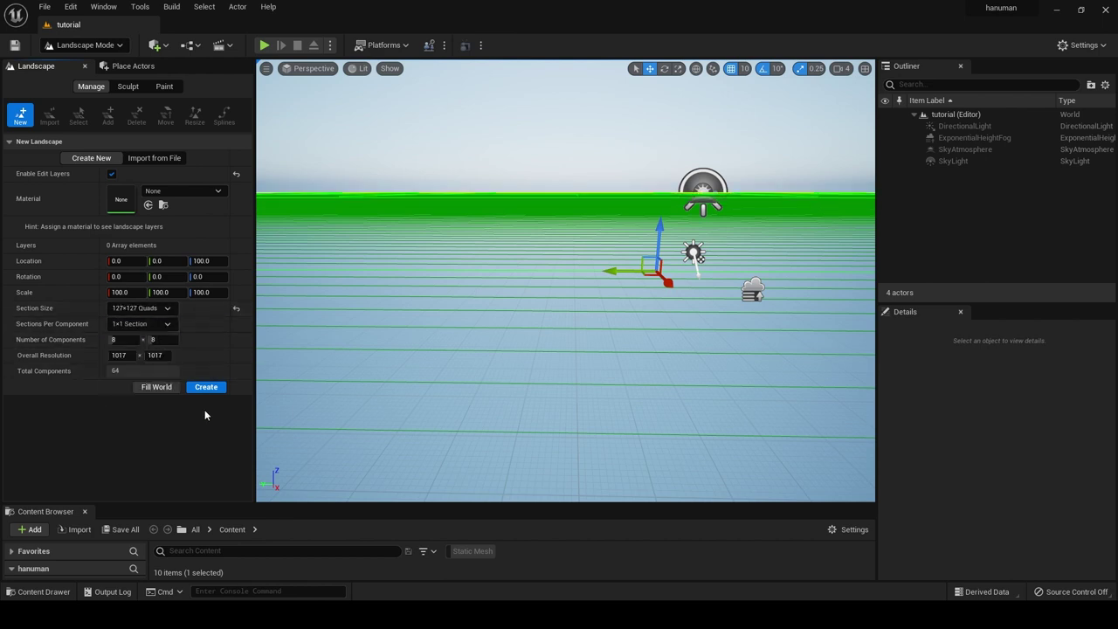
{"action": "left_click", "coordinate": [206, 387]}
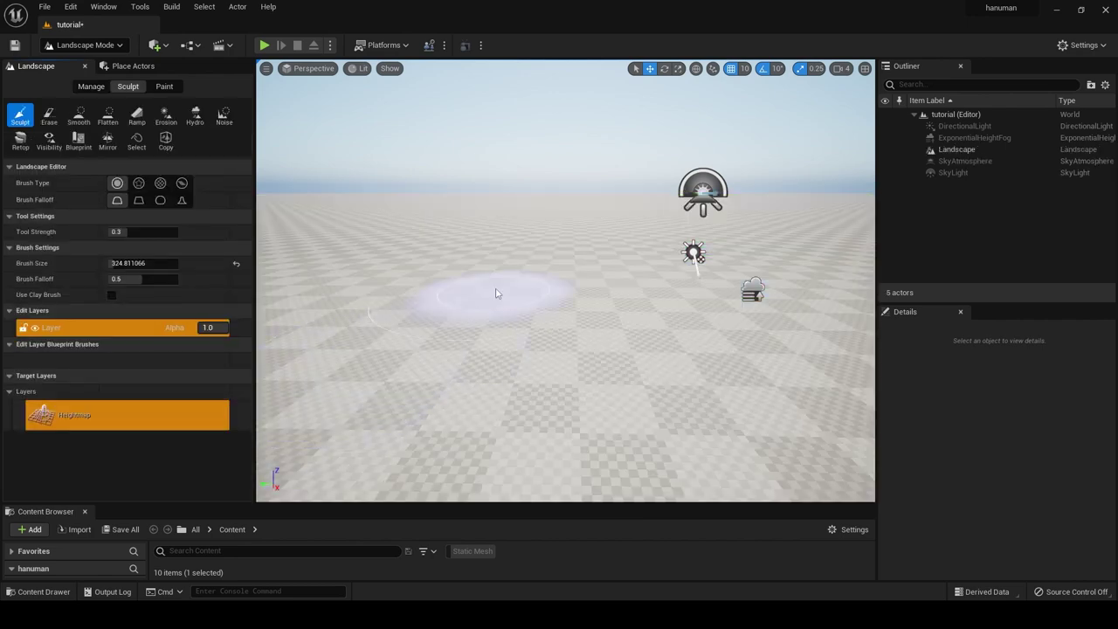
- Rotate the sun, enlarge the sculpt brush to about 2845, then sculpt and undo a hill
{"action": "right_click_drag", "start_coordinate": [374, 295], "coordinate": [411, 315]}
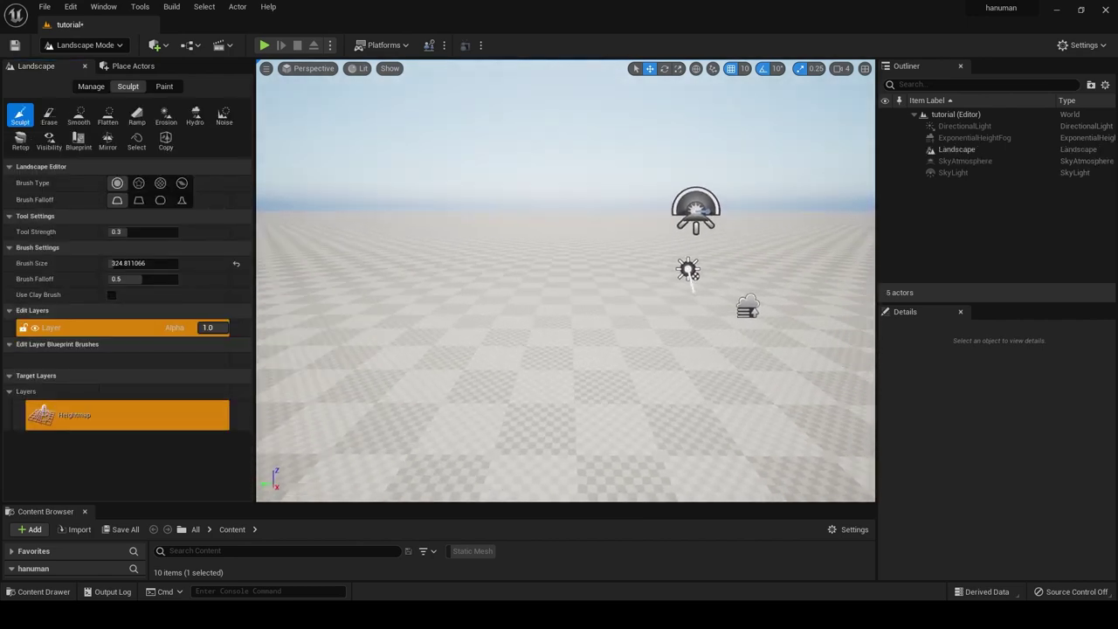
{"action": "right_click_drag", "start_coordinate": [497, 287], "coordinate": [524, 262]}
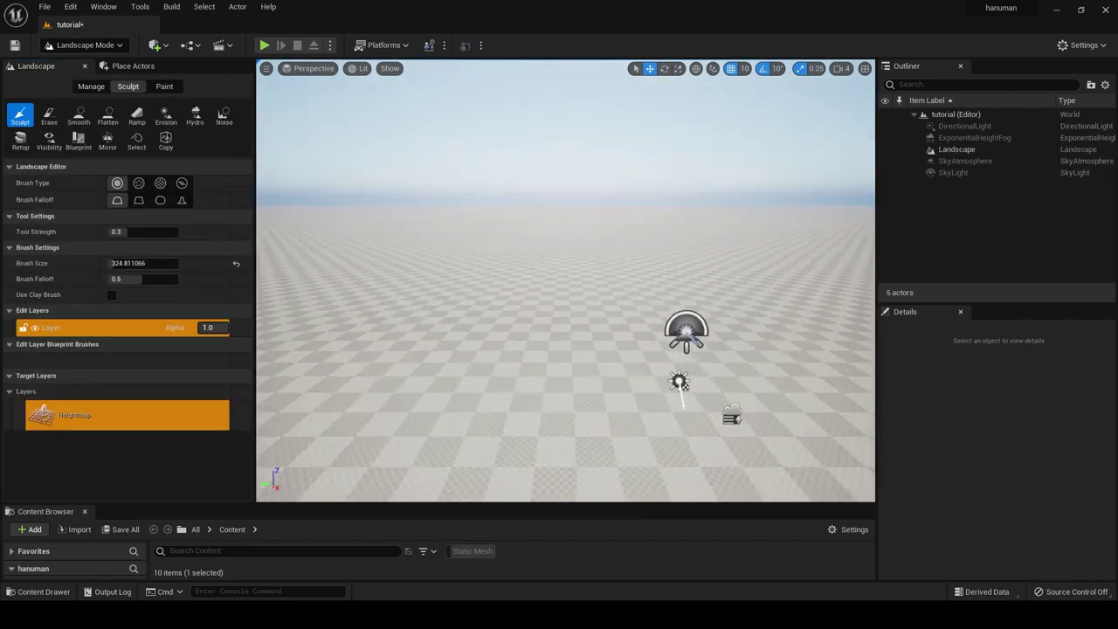
{"action": "right_click_drag", "start_coordinate": [676, 379], "coordinate": [556, 239]}
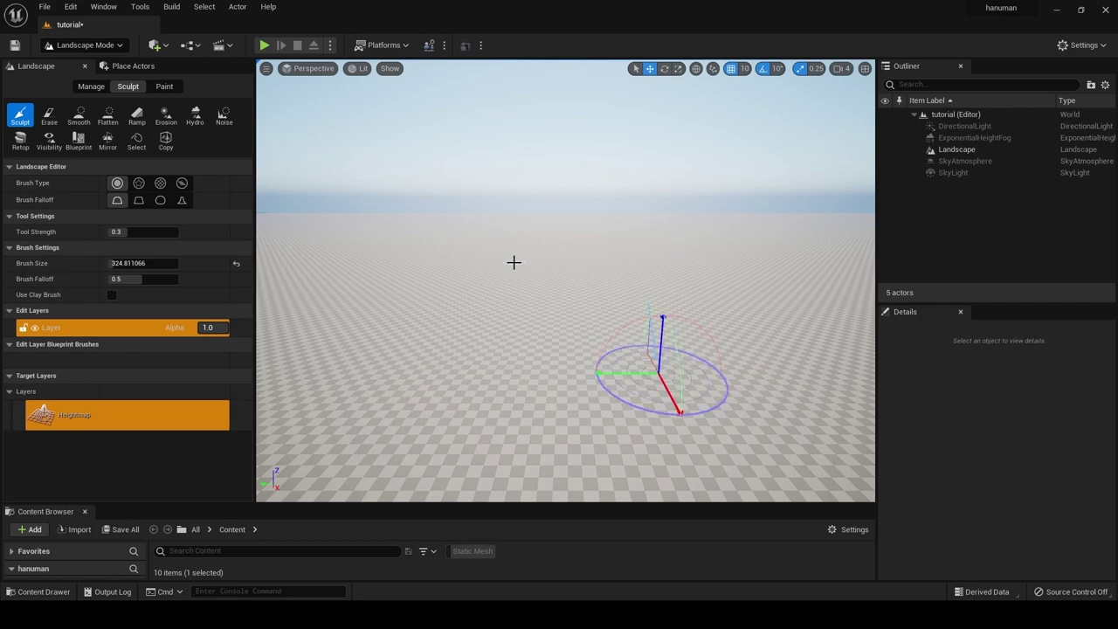
{"action": "key", "text": "ctrl+l"}
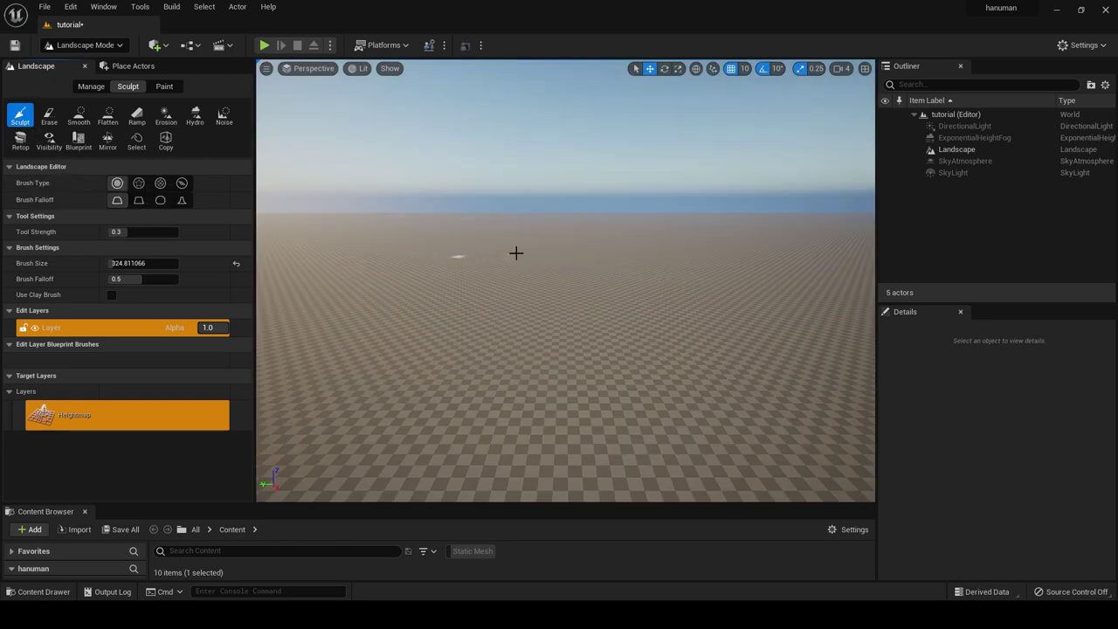
{"action": "mouse_move", "coordinate": [145, 263]}
{"action": "left_mouse_down"}
{"action": "mouse_move", "coordinate": [175, 263]}
{"action": "mouse_move", "coordinate": [157, 263]}
{"action": "left_mouse_up"}
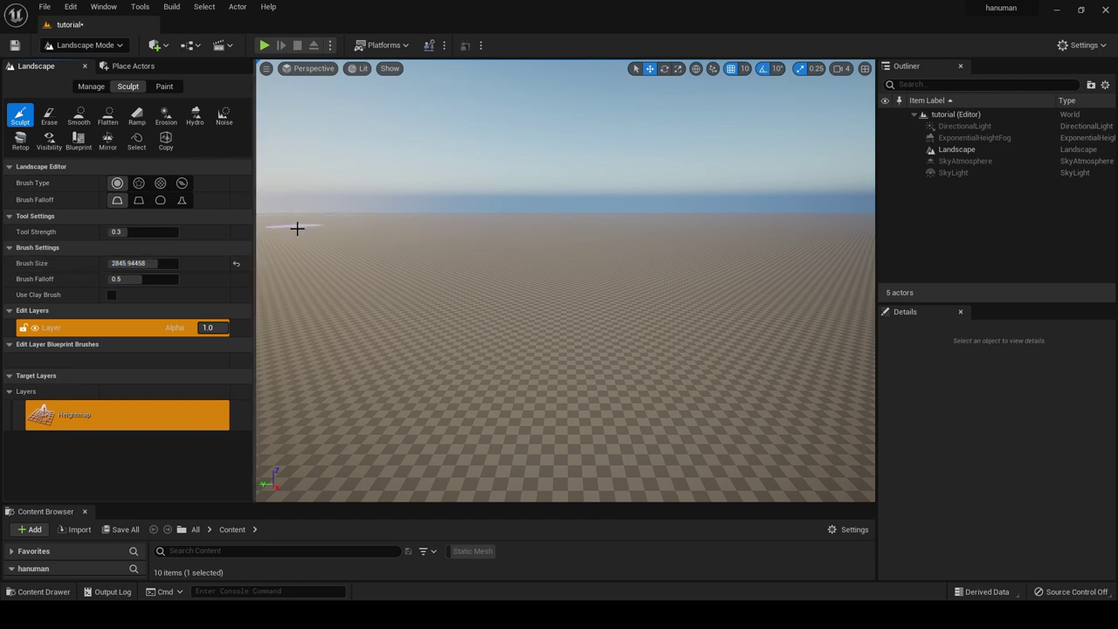
{"action": "left_click_drag", "start_coordinate": [768, 249], "coordinate": [583, 233]}
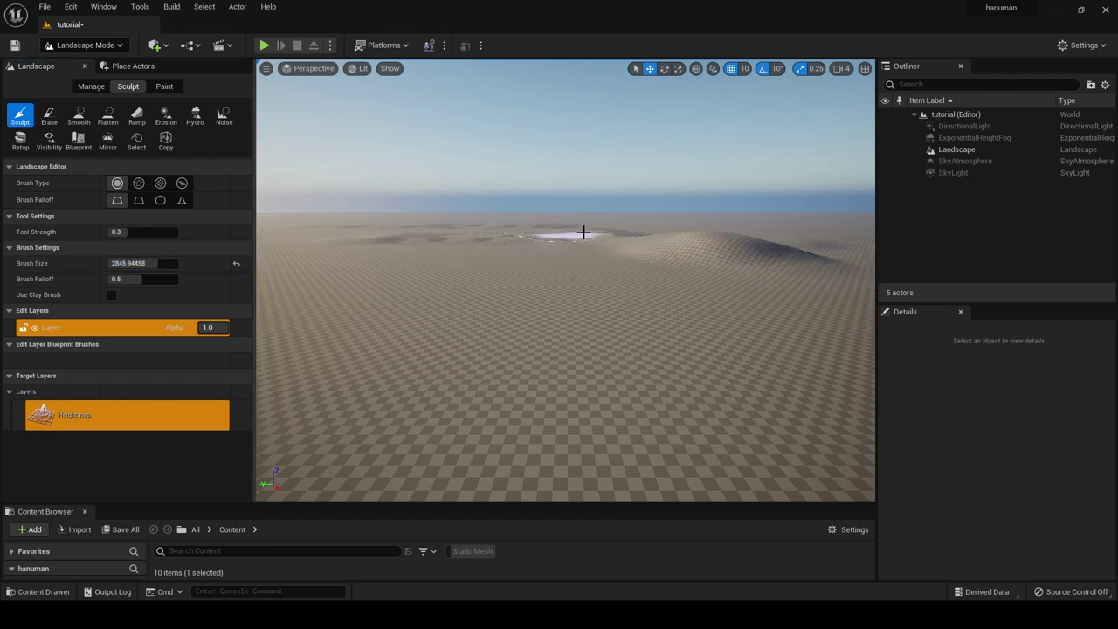
{"action": "key", "text": "ctrl+z"}
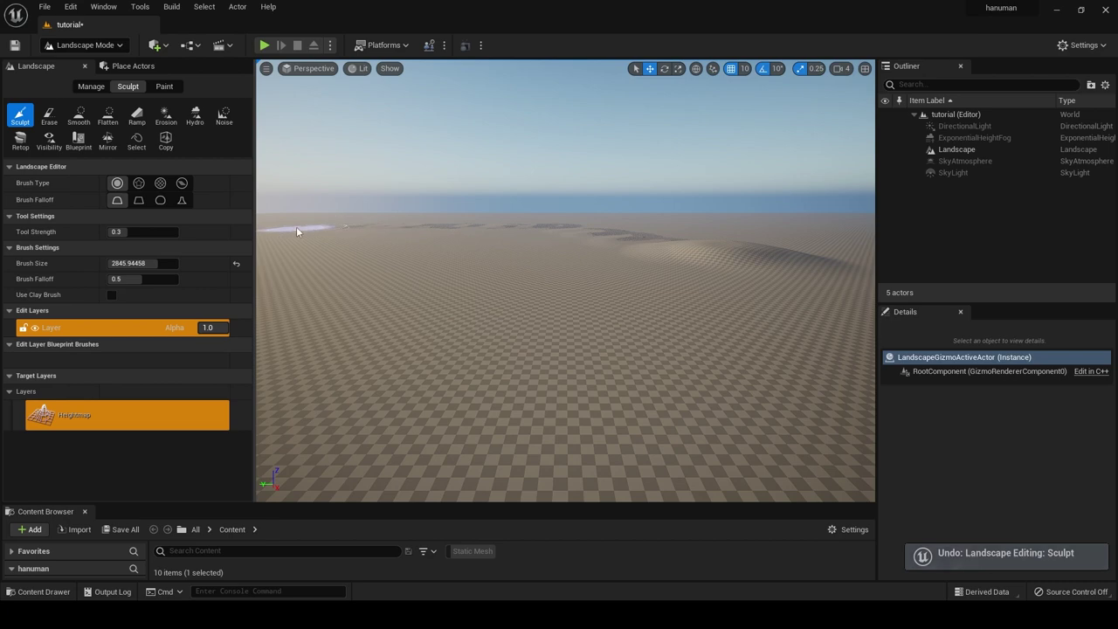
- Raise several gentle bumps across the landscape near the horizon
{"action": "mouse_move", "coordinate": [699, 223]}
{"action": "right_mouse_down"}
{"action": "mouse_move", "coordinate": [784, 223]}
{"action": "mouse_move", "coordinate": [295, 229]}
{"action": "right_mouse_up"}
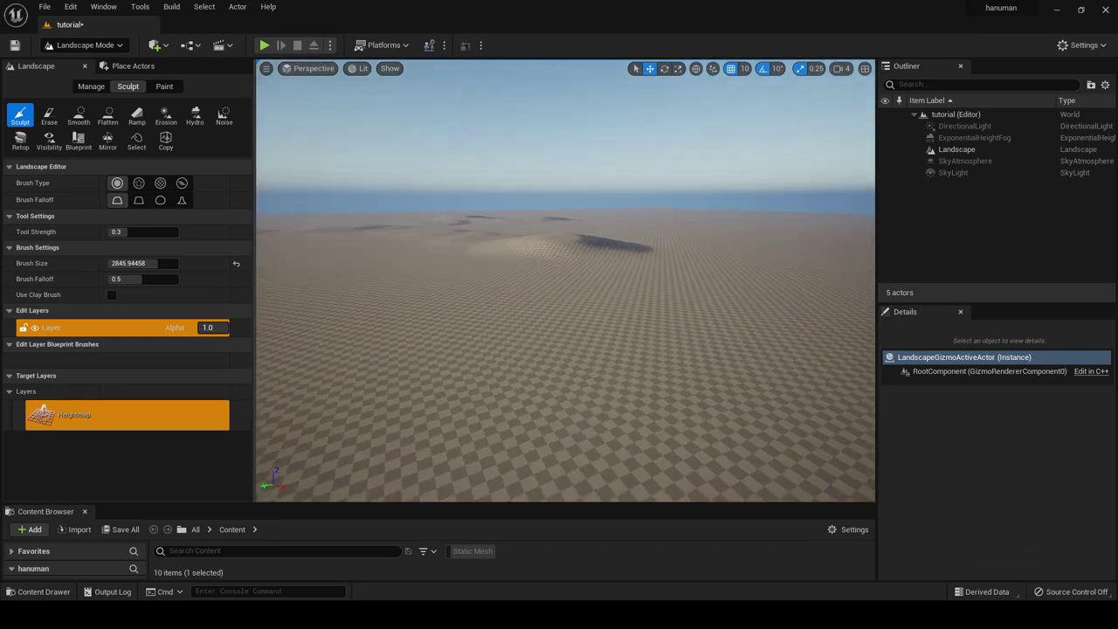
{"action": "left_click_drag", "start_coordinate": [295, 229], "coordinate": [539, 224]}
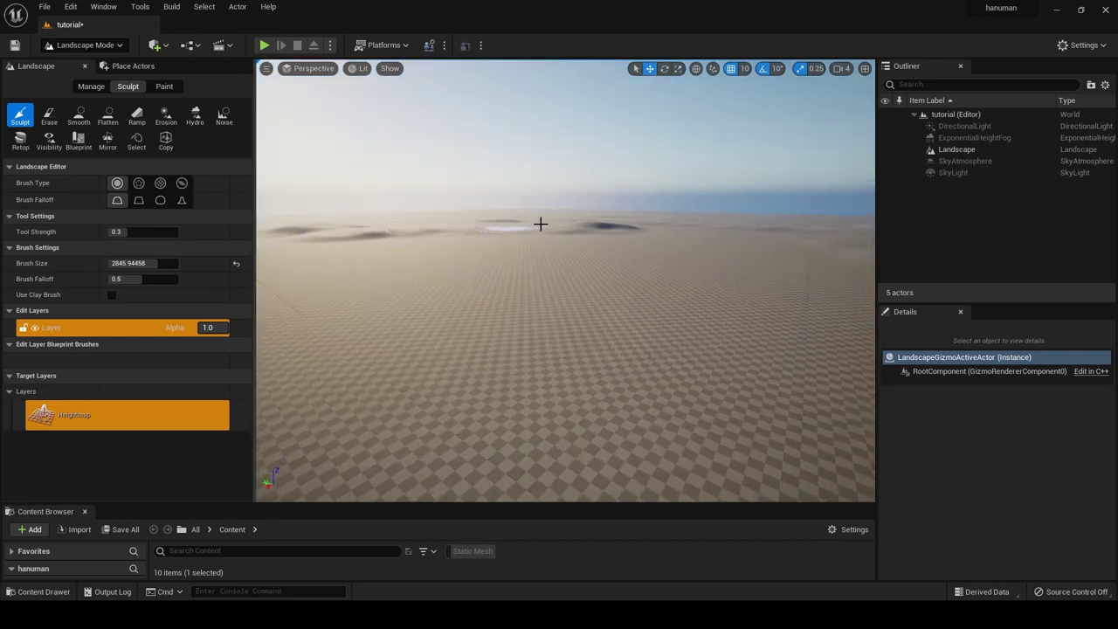
{"action": "right_click_drag", "start_coordinate": [539, 224], "coordinate": [585, 221]}
{"action": "left_click_drag", "start_coordinate": [350, 232], "coordinate": [469, 237]}
{"action": "right_click_drag", "start_coordinate": [469, 236], "coordinate": [691, 229]}
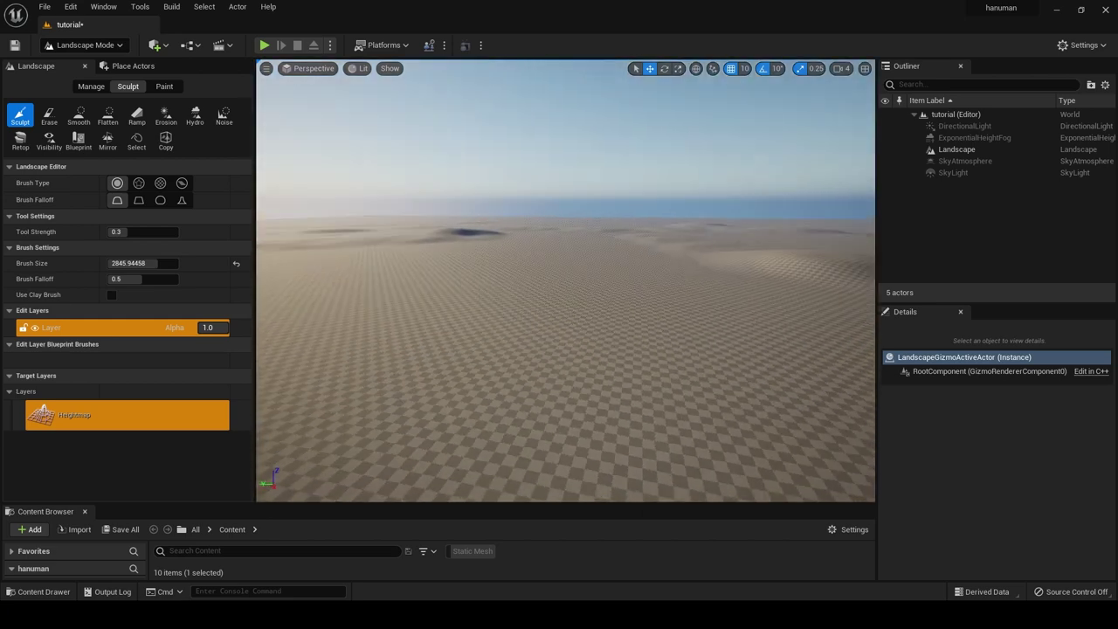
{"action": "left_click", "coordinate": [101, 45]}
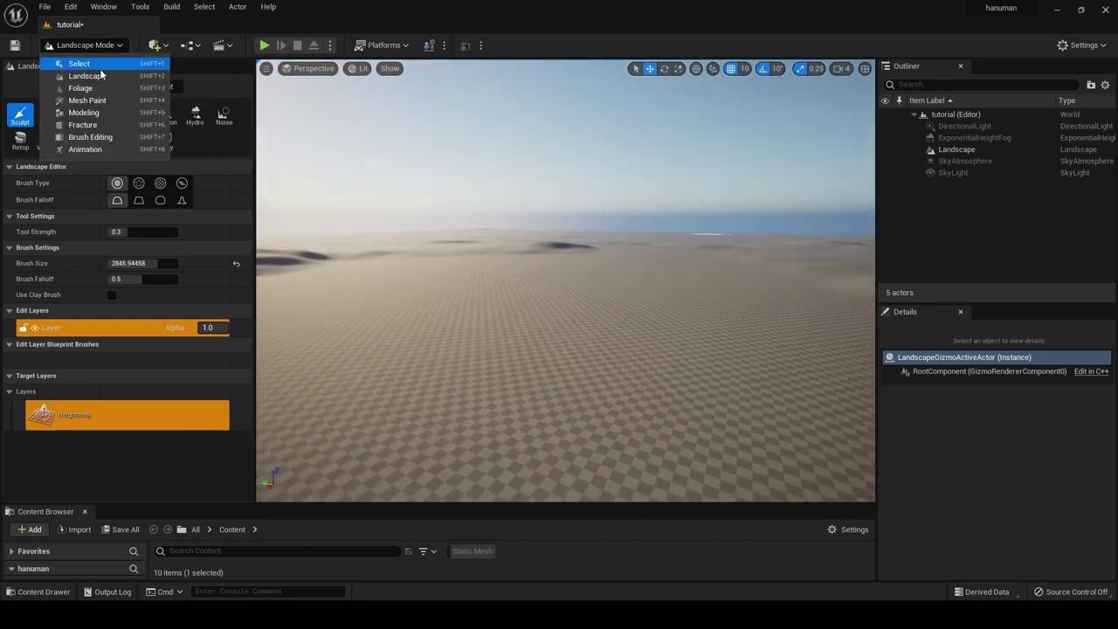
- Switch the editor mode back to Select mode
{"action": "left_click", "coordinate": [96, 60]}
{"action": "right_click_drag", "start_coordinate": [574, 226], "coordinate": [550, 214]}
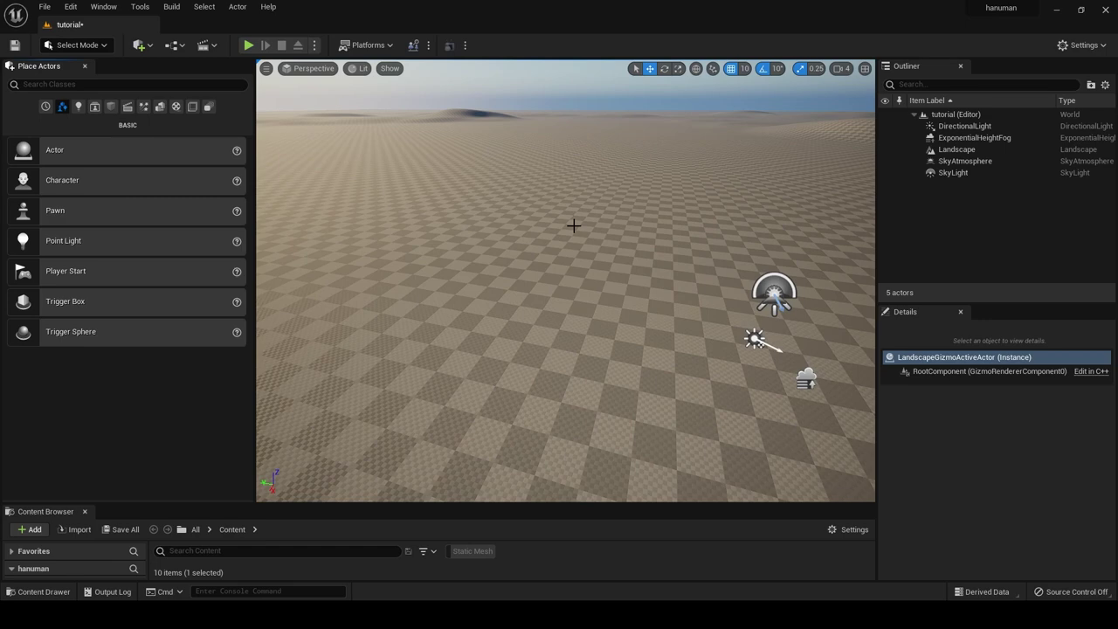
{"action": "left_click", "coordinate": [72, 8]}
- Enable the experimental Water plugin, confirm the warning, and restart the editor
{"action": "left_click", "coordinate": [119, 192]}
{"action": "type", "text": "wat"}
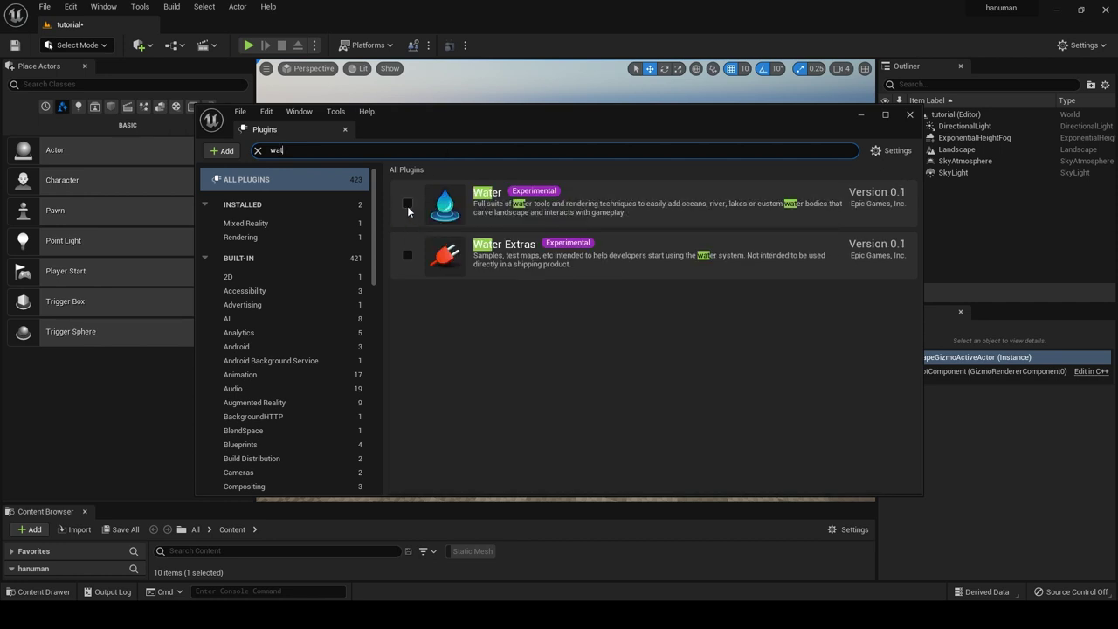
{"action": "left_click", "coordinate": [407, 204]}
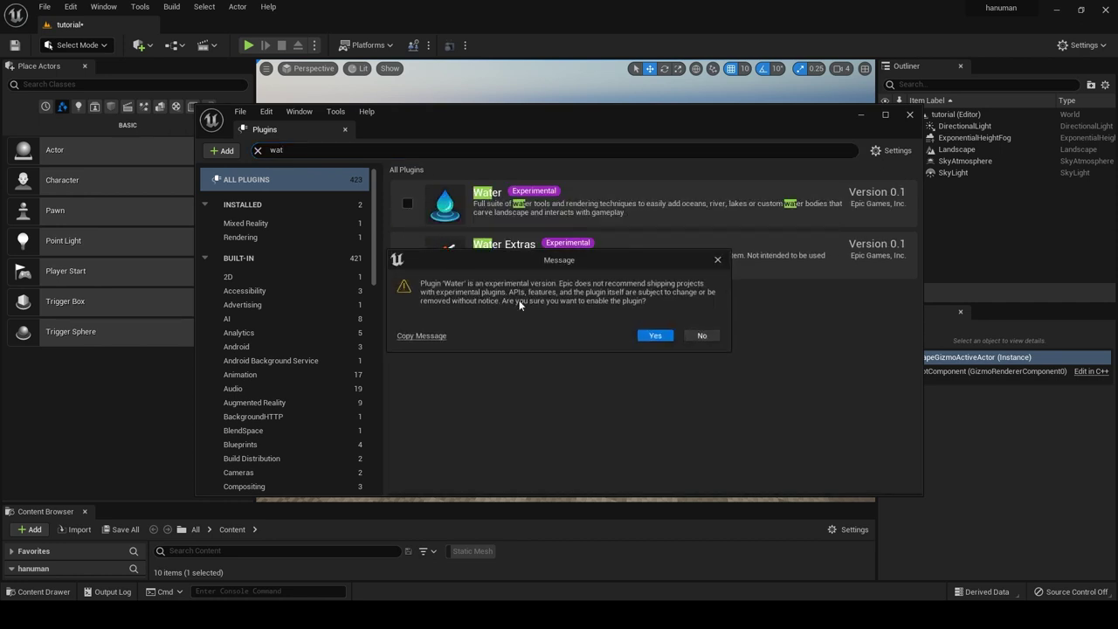
{"action": "left_click", "coordinate": [651, 337]}
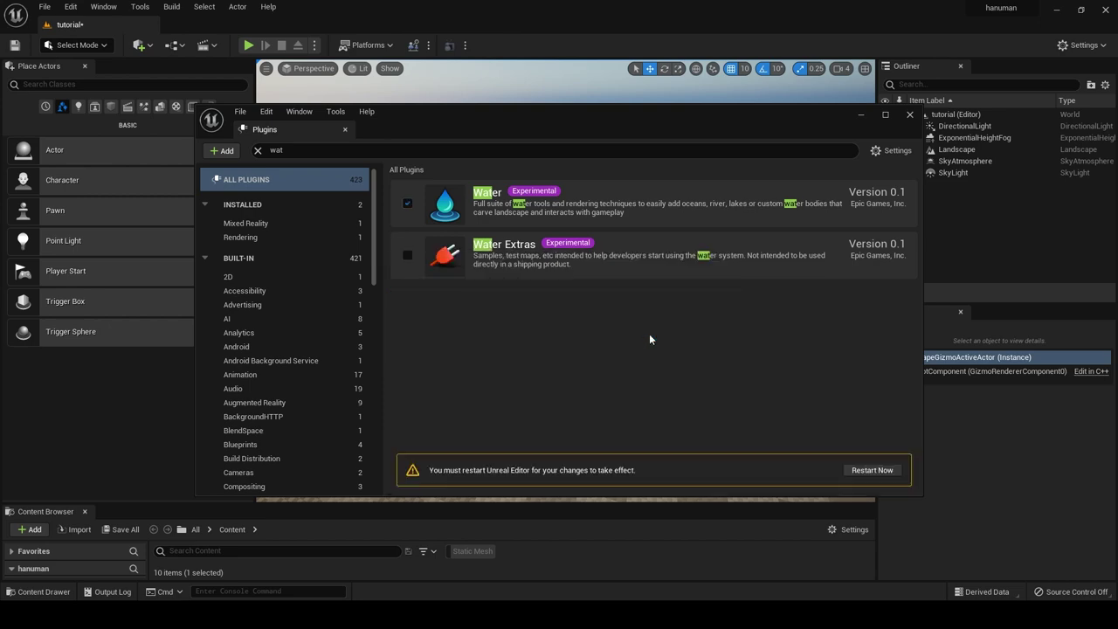
{"action": "left_click", "coordinate": [870, 472]}
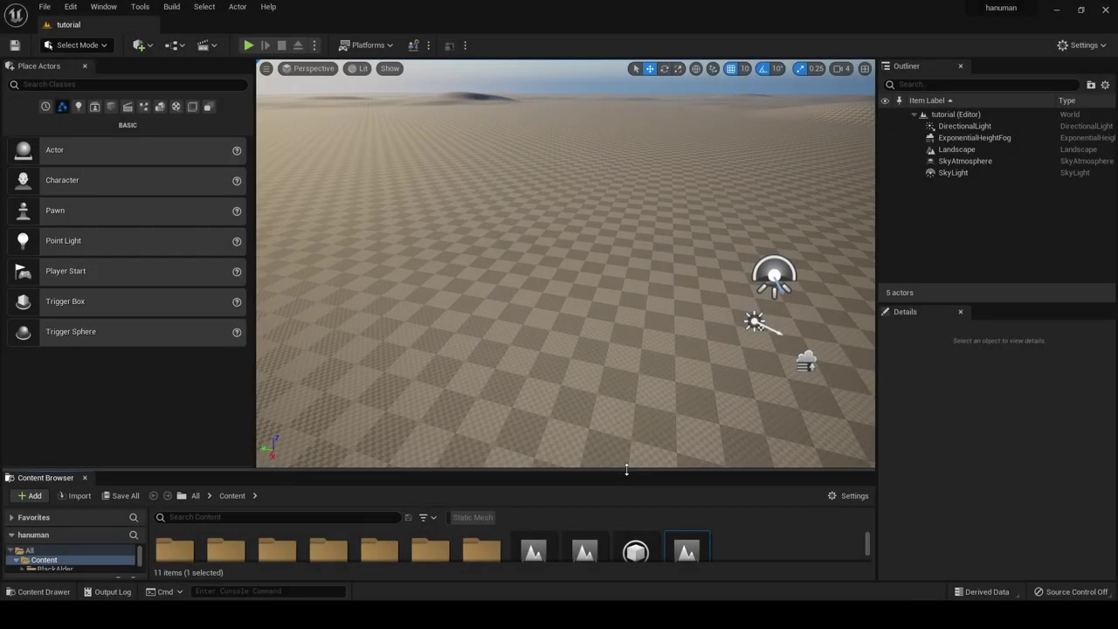
{"action": "mouse_move", "coordinate": [570, 307]}
{"action": "right_mouse_down"}
{"action": "mouse_move", "coordinate": [869, 439]}
{"action": "mouse_move", "coordinate": [559, 279]}
{"action": "right_mouse_up"}
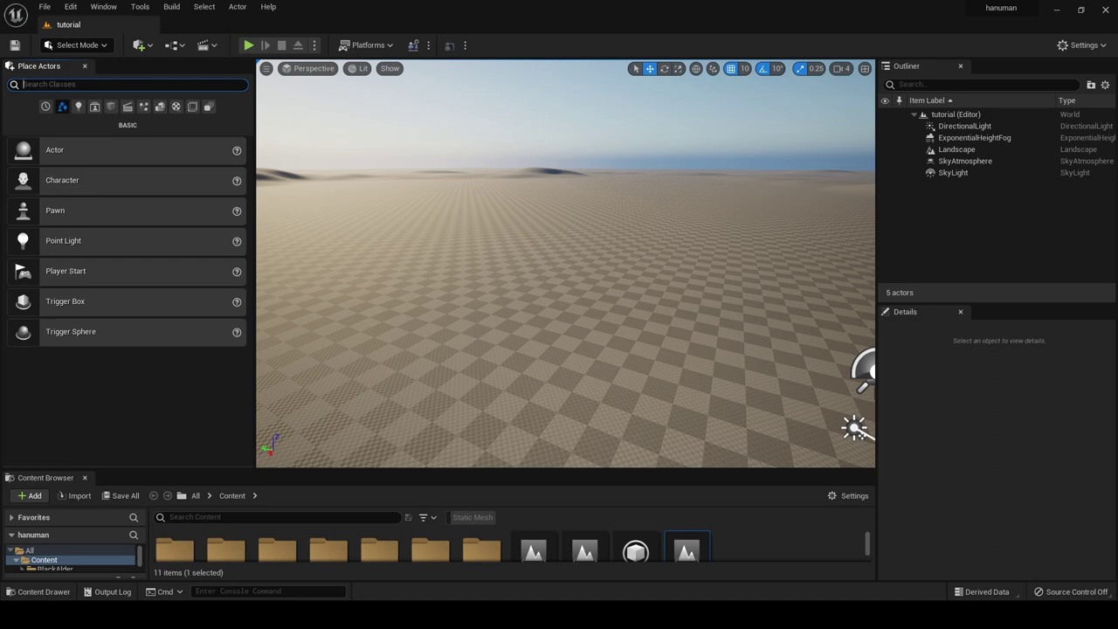
- Place a Water Body River from a 'river' search and move it along X to -3900
{"action": "type", "text": "river"}
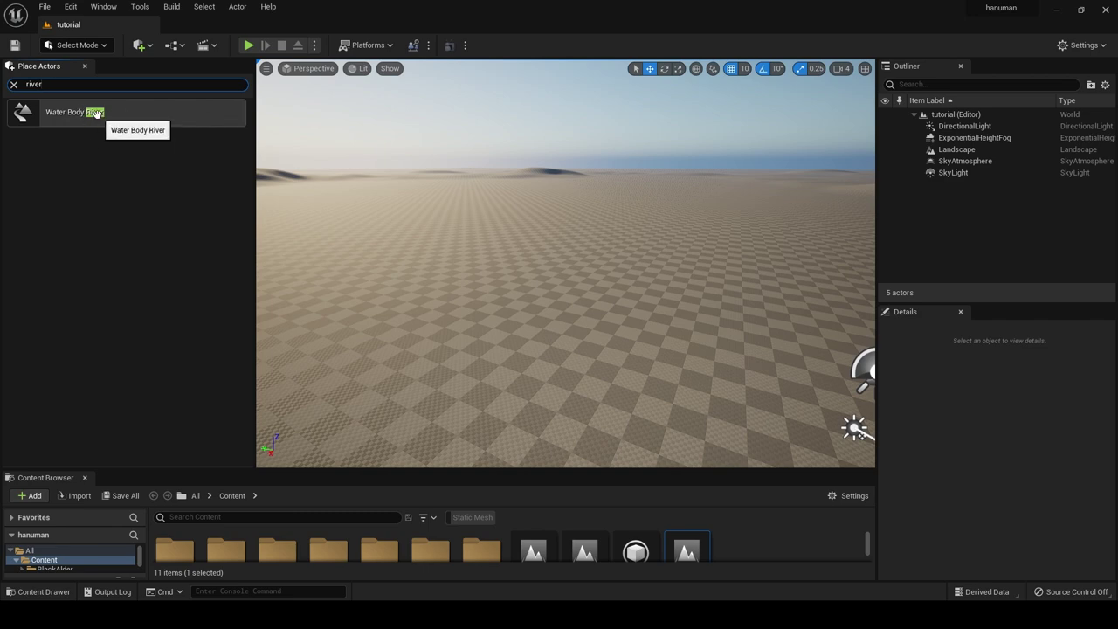
{"action": "left_click_drag", "start_coordinate": [88, 113], "coordinate": [588, 303]}
{"action": "mouse_move", "coordinate": [685, 288]}
{"action": "right_mouse_down"}
{"action": "mouse_move", "coordinate": [818, 251]}
{"action": "mouse_move", "coordinate": [786, 218]}
{"action": "right_mouse_up"}
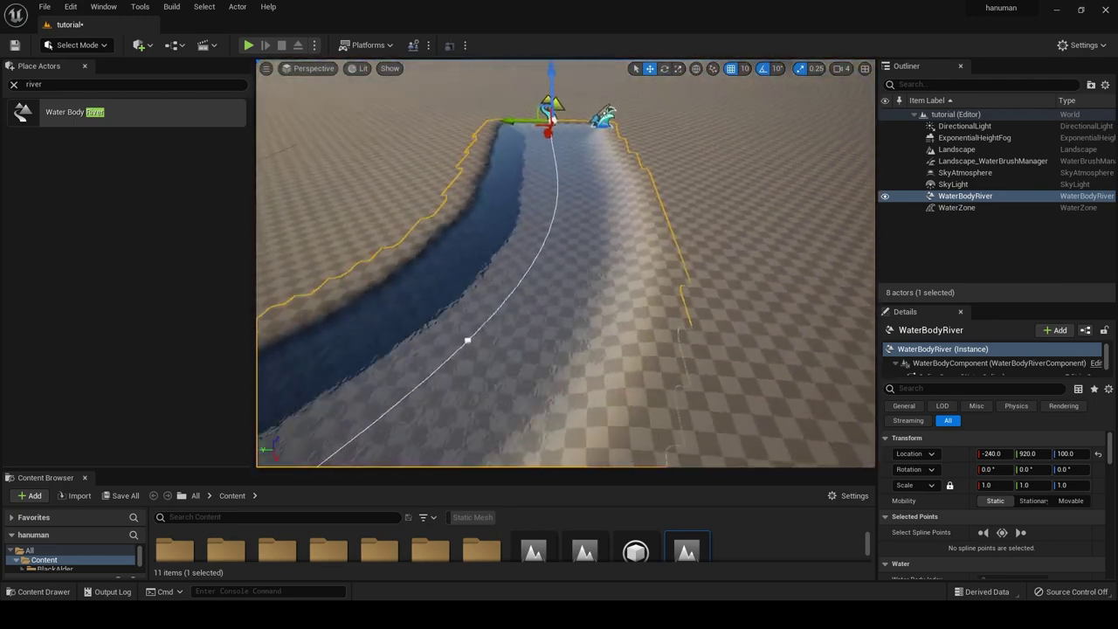
{"action": "right_click_drag", "start_coordinate": [787, 218], "coordinate": [686, 288]}
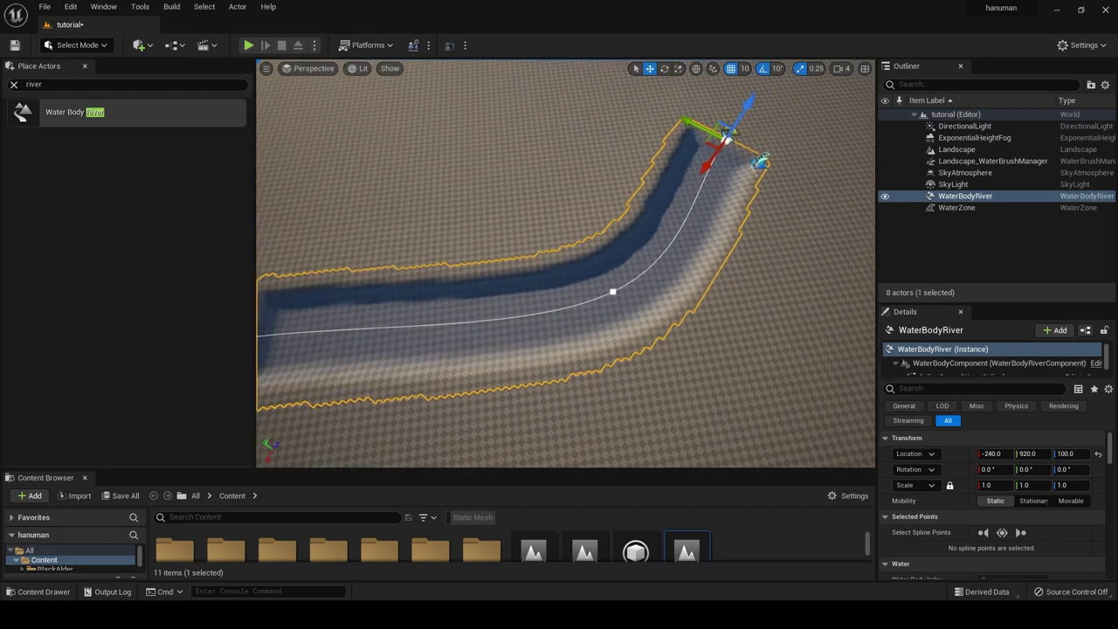
{"action": "right_click_drag", "start_coordinate": [686, 289], "coordinate": [721, 180]}
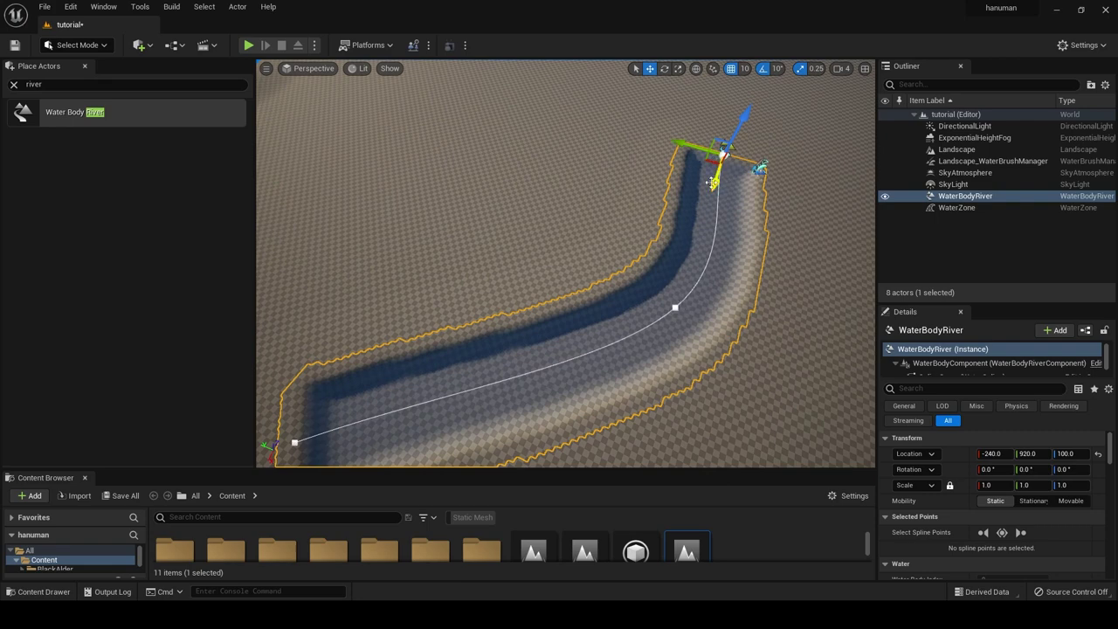
{"action": "left_click_drag", "start_coordinate": [709, 180], "coordinate": [693, 190]}
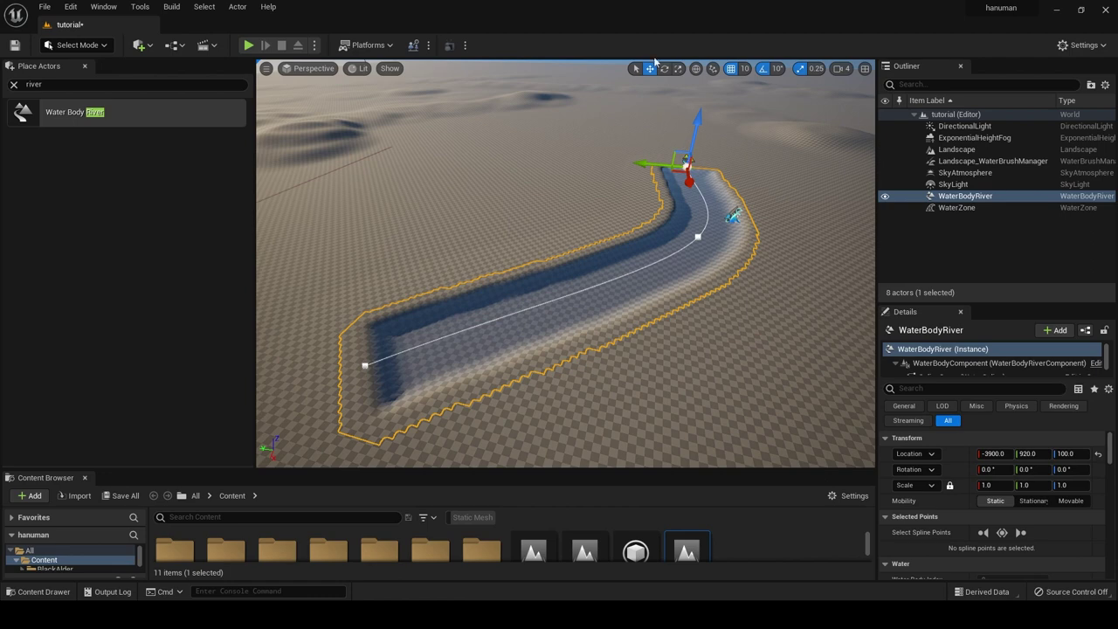
- Drag the river's middle and end spline points further out across the landscape
{"action": "left_click_drag", "start_coordinate": [686, 179], "coordinate": [688, 185]}
{"action": "left_click", "coordinate": [698, 236]}
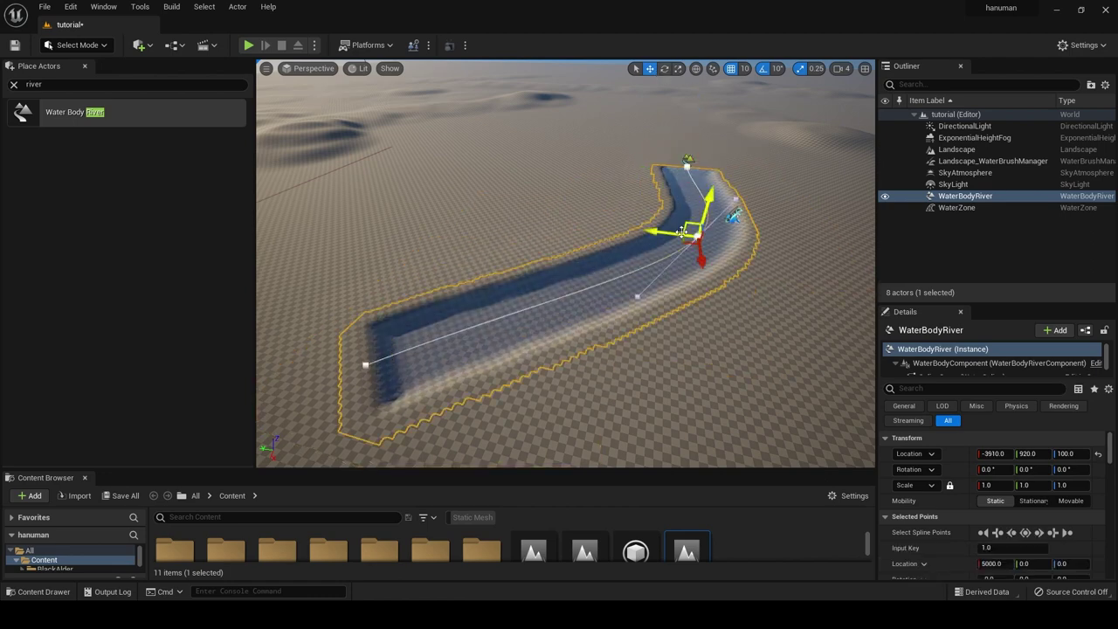
{"action": "left_click_drag", "start_coordinate": [681, 231], "coordinate": [508, 217]}
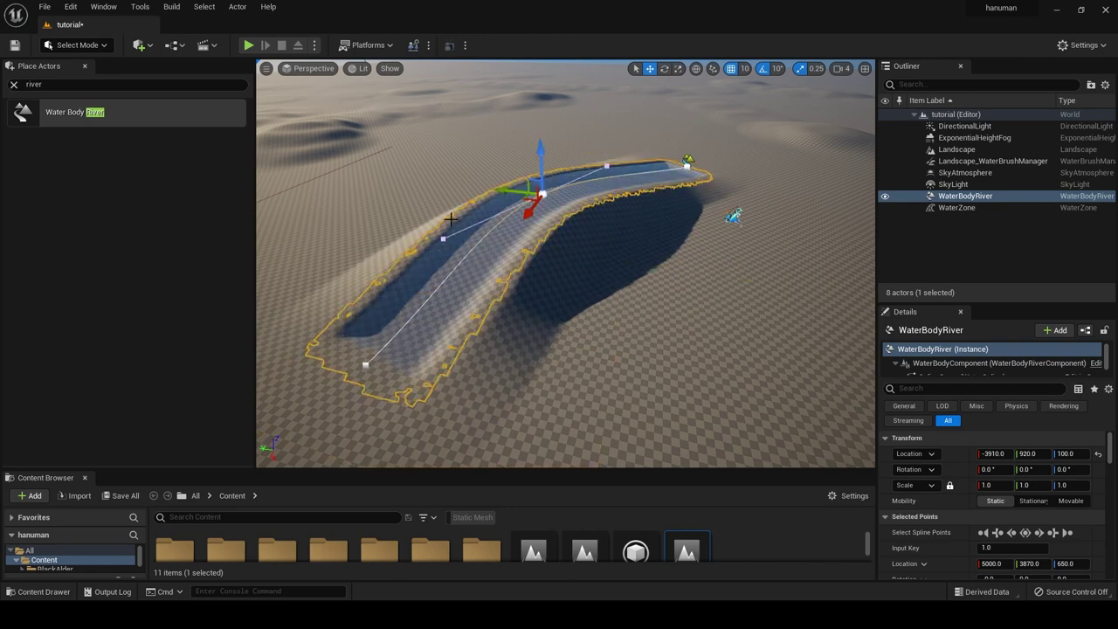
{"action": "left_click", "coordinate": [687, 166]}
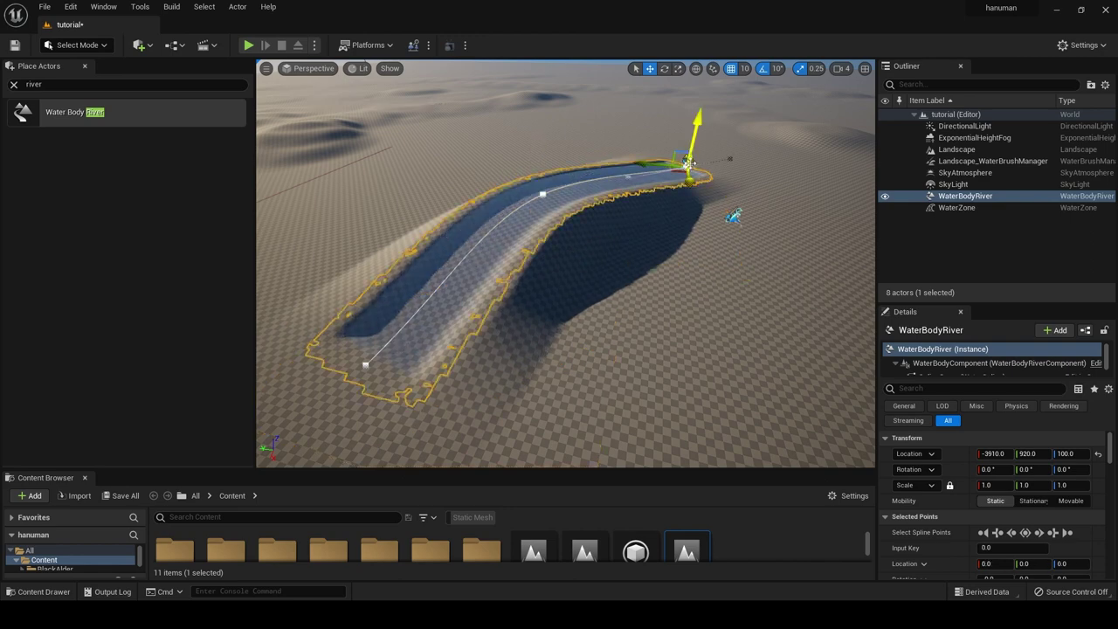
{"action": "left_click_drag", "start_coordinate": [690, 179], "coordinate": [659, 128]}
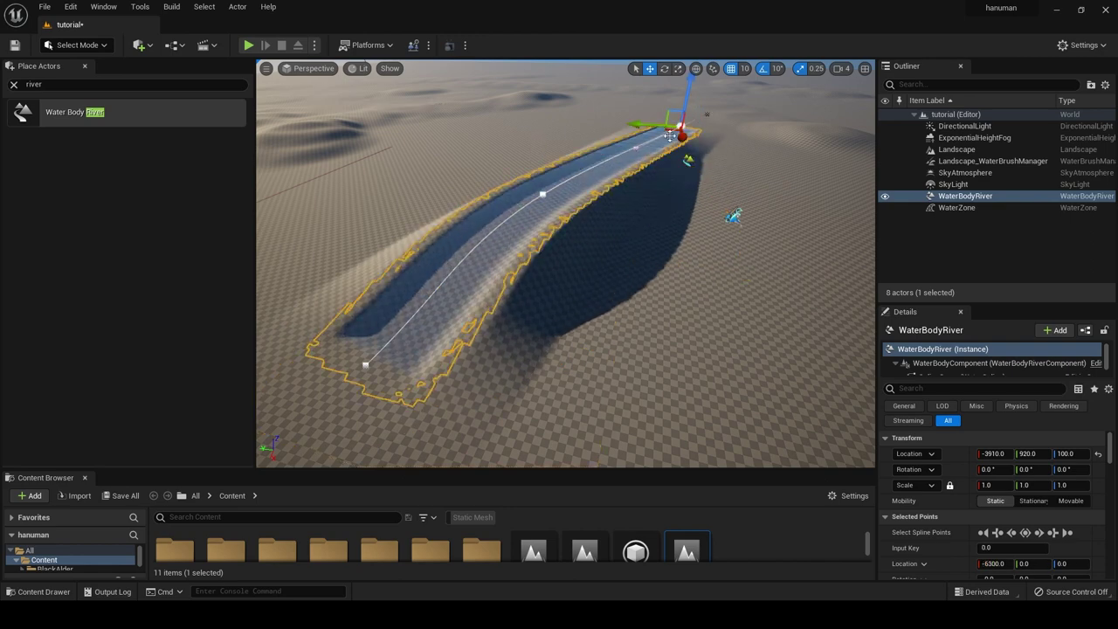
- Select the river's starting spline point and frame the view on it
{"action": "scroll", "coordinate": [409, 295], "scroll_direction": "up", "scroll_amount": 5}
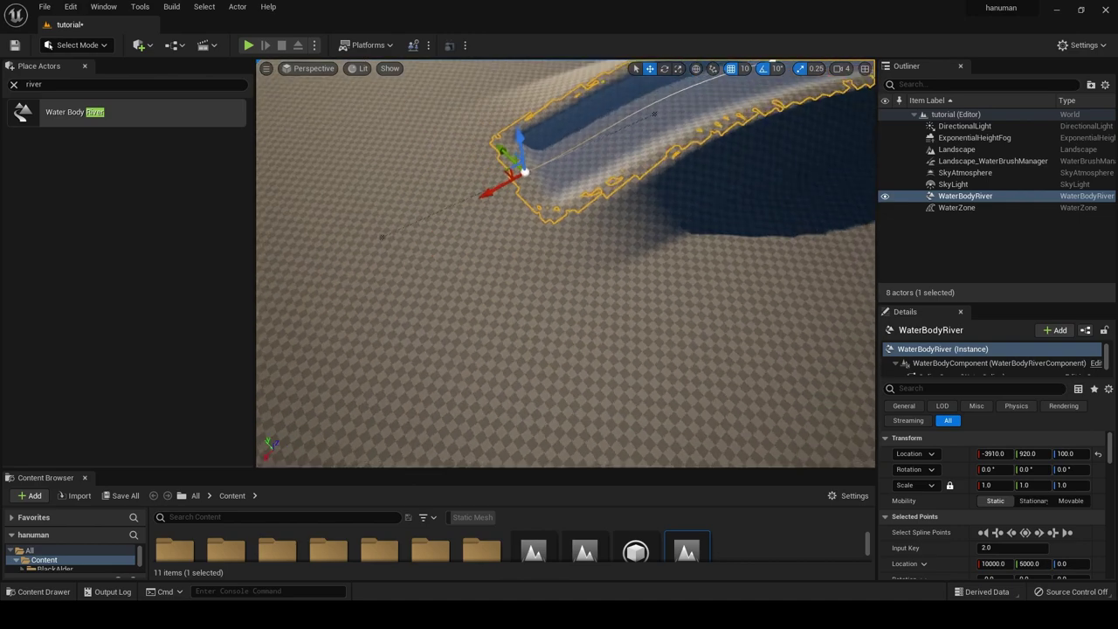
{"action": "right_click_drag", "start_coordinate": [408, 296], "coordinate": [454, 262]}
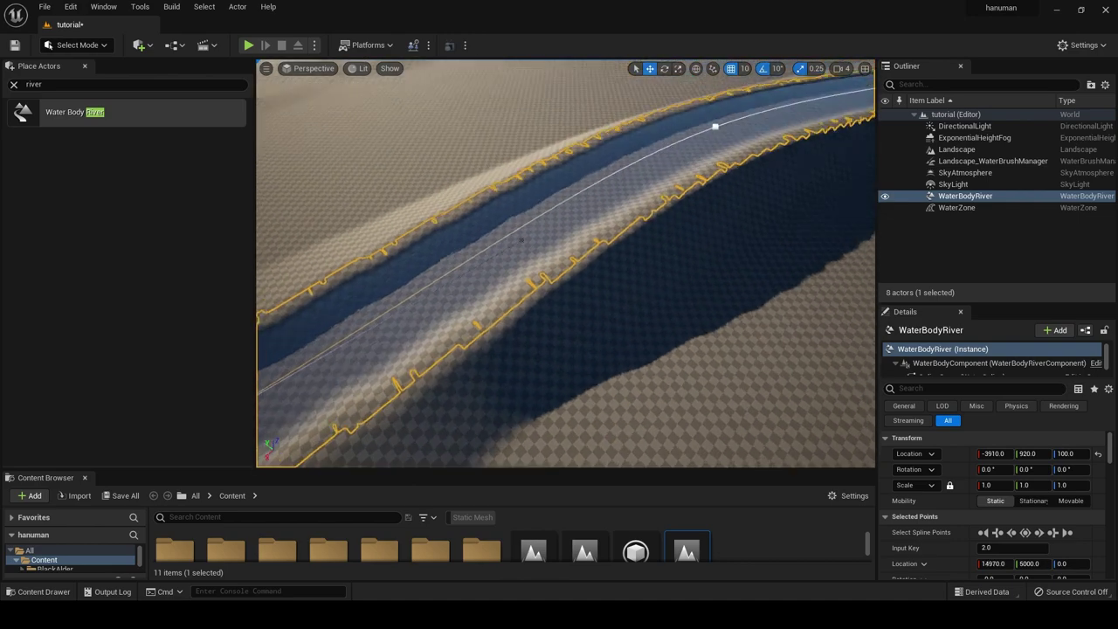
{"action": "scroll", "coordinate": [566, 264], "scroll_direction": "down", "scroll_amount": 5}
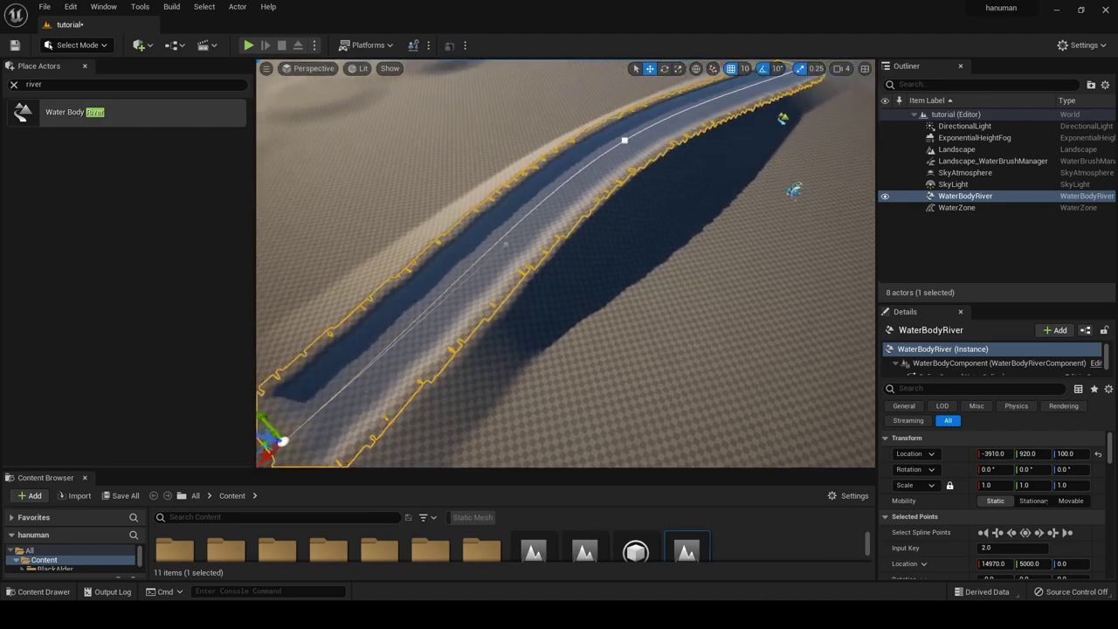
{"action": "left_click", "coordinate": [284, 437]}
{"action": "key", "text": "f"}
{"action": "mouse_move", "coordinate": [565, 264]}
{"action": "right_mouse_down"}
{"action": "mouse_move", "coordinate": [577, 279]}
{"action": "mouse_move", "coordinate": [568, 288]}
{"action": "mouse_move", "coordinate": [625, 288]}
{"action": "right_mouse_up"}
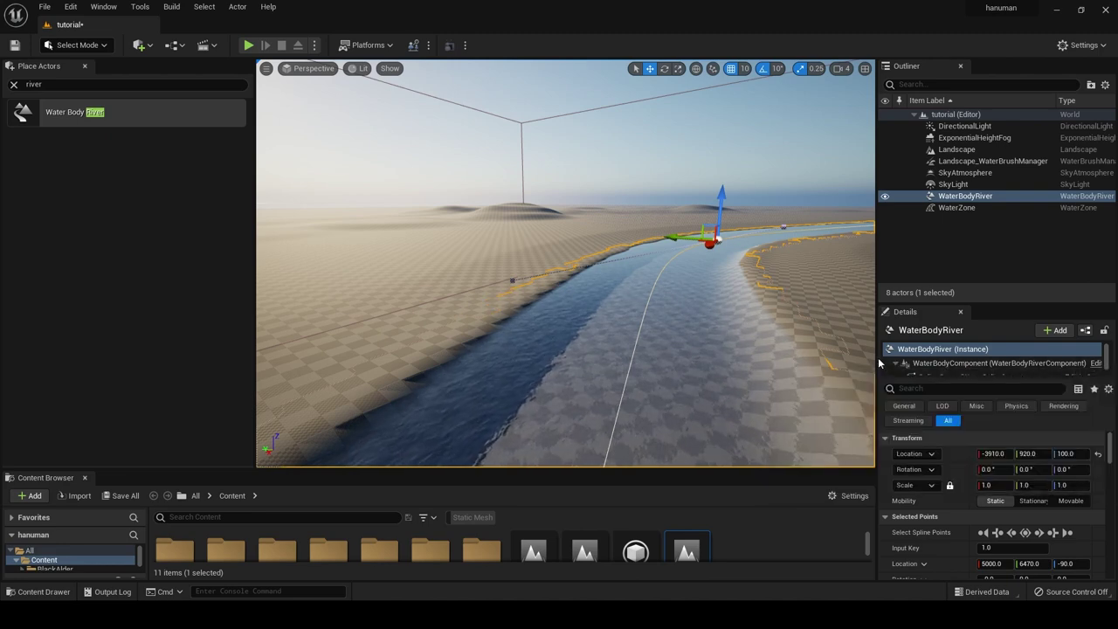
- Widen the Details panel, deselect the spline point and scroll to Rendering showing Water_Material_River
{"action": "left_click_drag", "start_coordinate": [876, 269], "coordinate": [664, 274]}
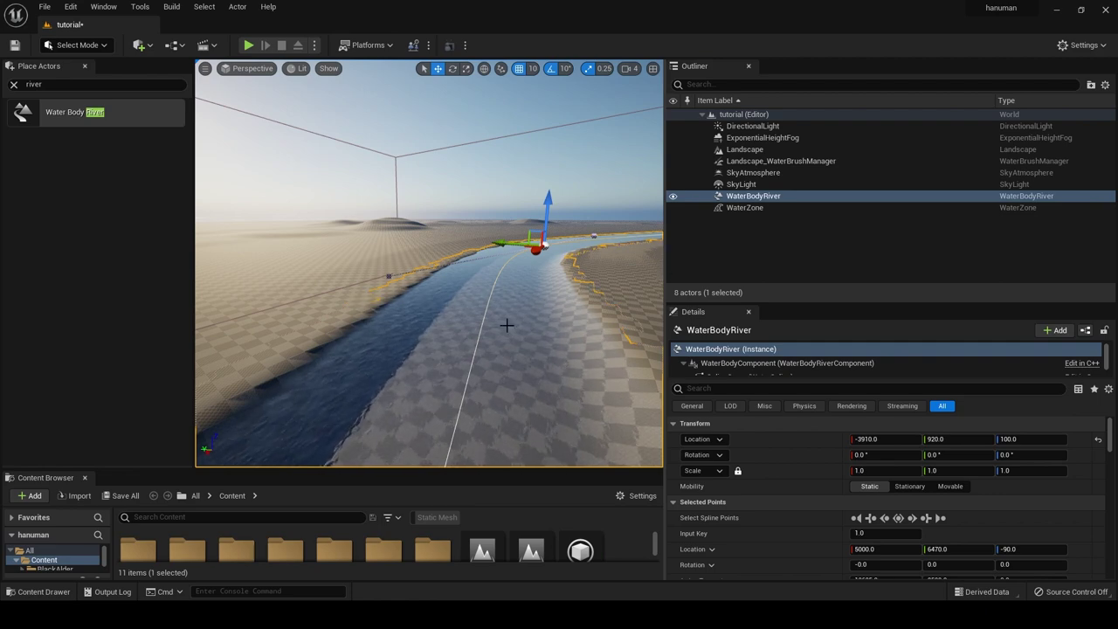
{"action": "mouse_move", "coordinate": [507, 325]}
{"action": "right_mouse_down"}
{"action": "mouse_move", "coordinate": [512, 348]}
{"action": "mouse_move", "coordinate": [498, 335]}
{"action": "right_mouse_up"}
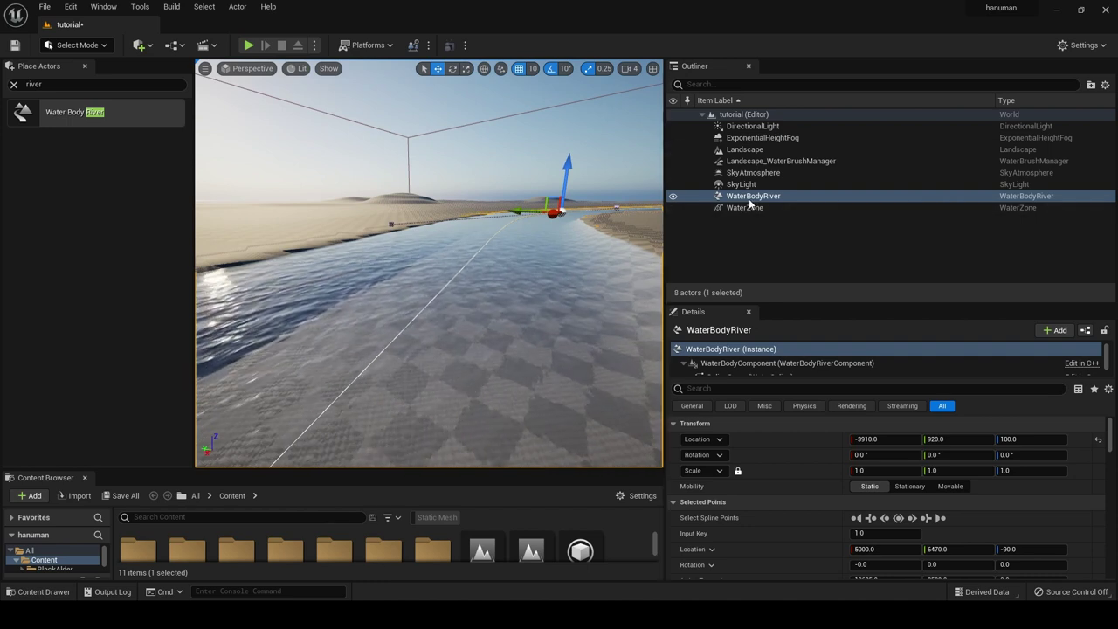
{"action": "left_click", "coordinate": [469, 362]}
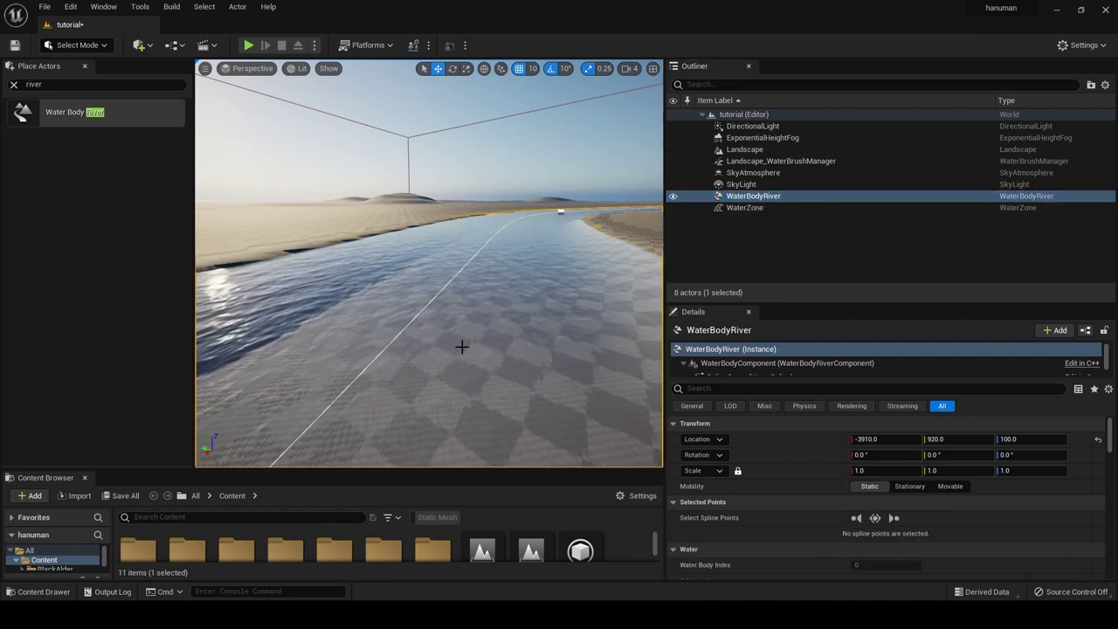
{"action": "left_click_drag", "start_coordinate": [804, 302], "coordinate": [803, 172]}
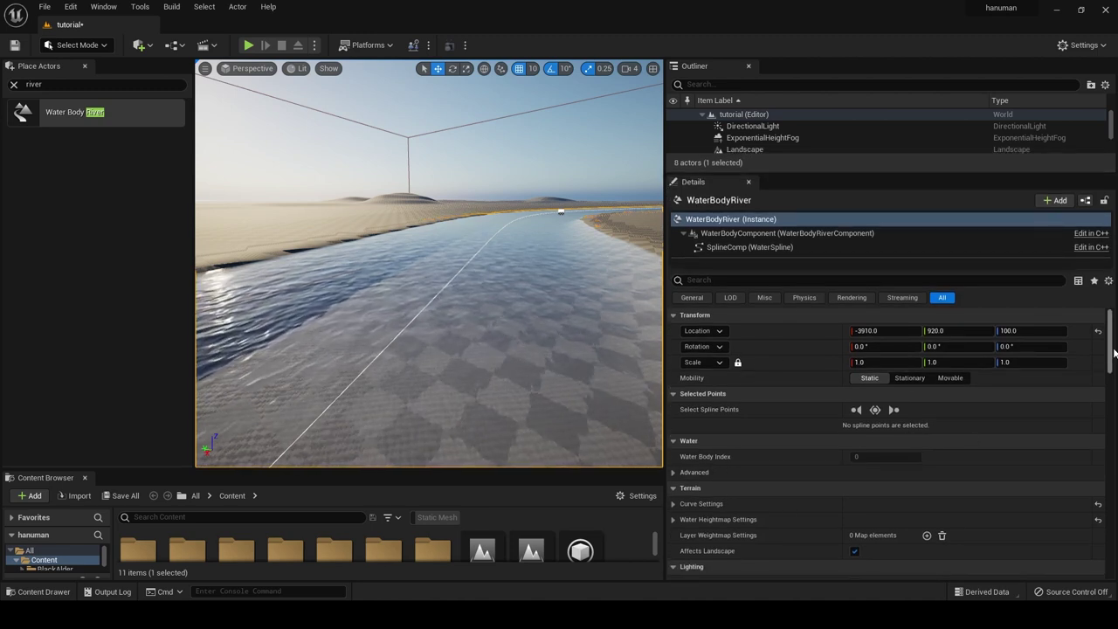
{"action": "left_click_drag", "start_coordinate": [1114, 352], "coordinate": [1111, 427]}
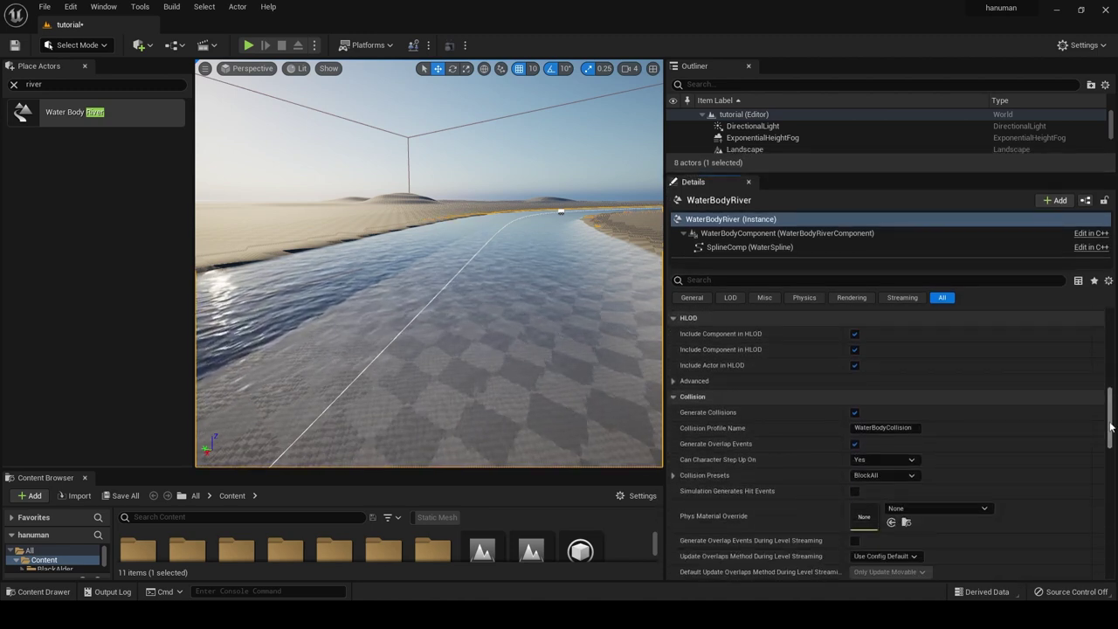
{"action": "left_click_drag", "start_coordinate": [1111, 427], "coordinate": [1110, 463]}
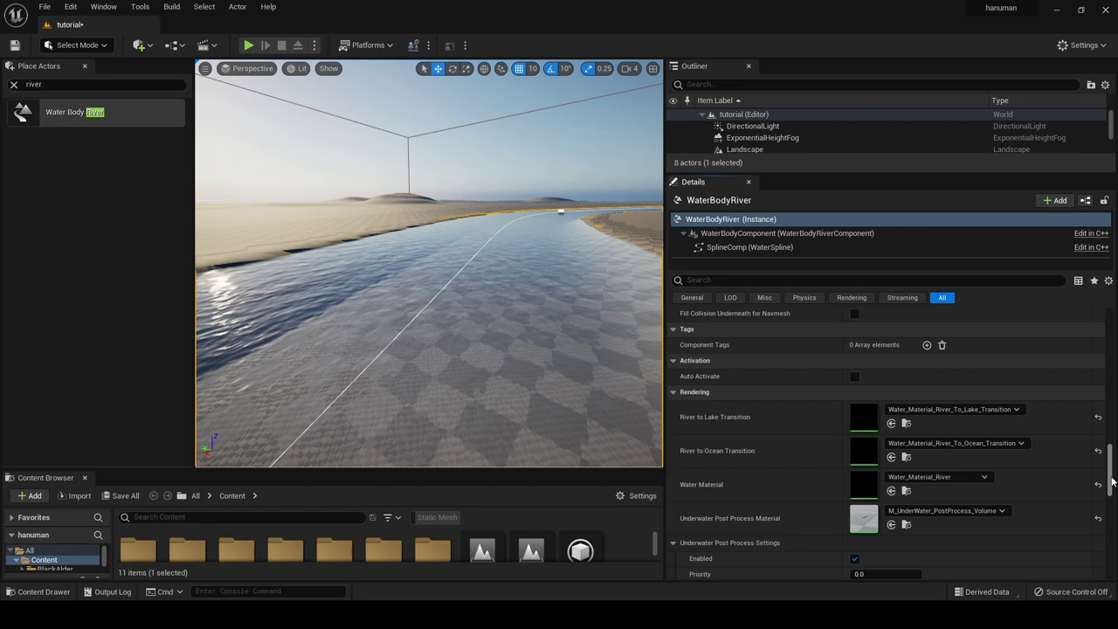
- Open Water_Material_River, collapse its unused parameter groups and dock the editor beside the view
{"action": "double_click", "coordinate": [862, 476]}
{"action": "mouse_move", "coordinate": [619, 289]}
{"action": "left_mouse_down"}
{"action": "mouse_move", "coordinate": [723, 73]}
{"action": "mouse_move", "coordinate": [699, 60]}
{"action": "left_mouse_up"}
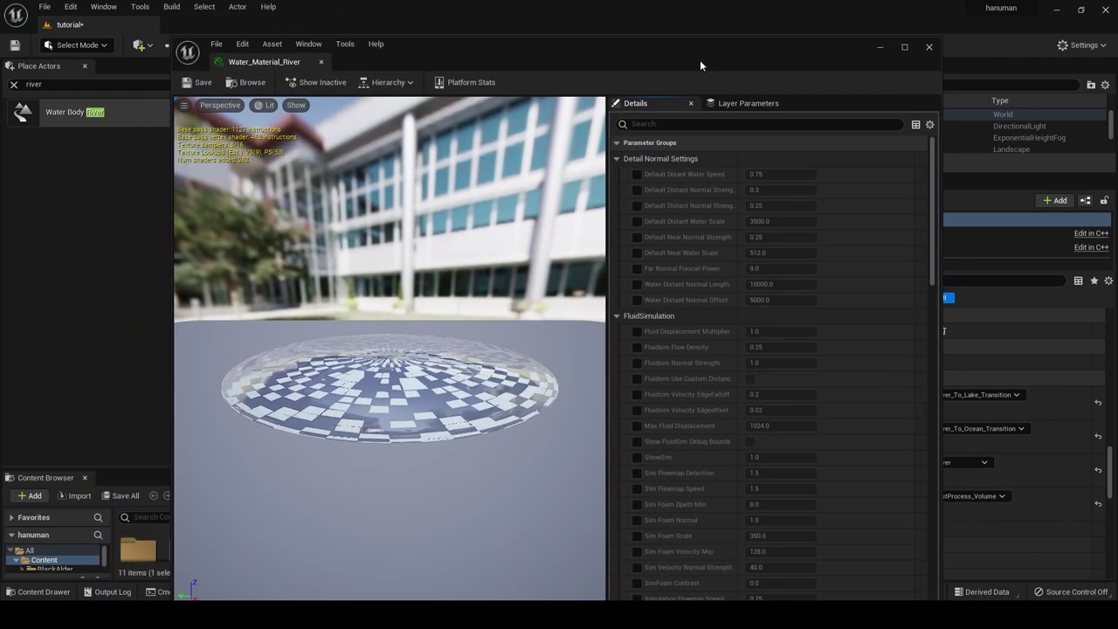
{"action": "left_click", "coordinate": [616, 159]}
{"action": "left_click", "coordinate": [617, 174]}
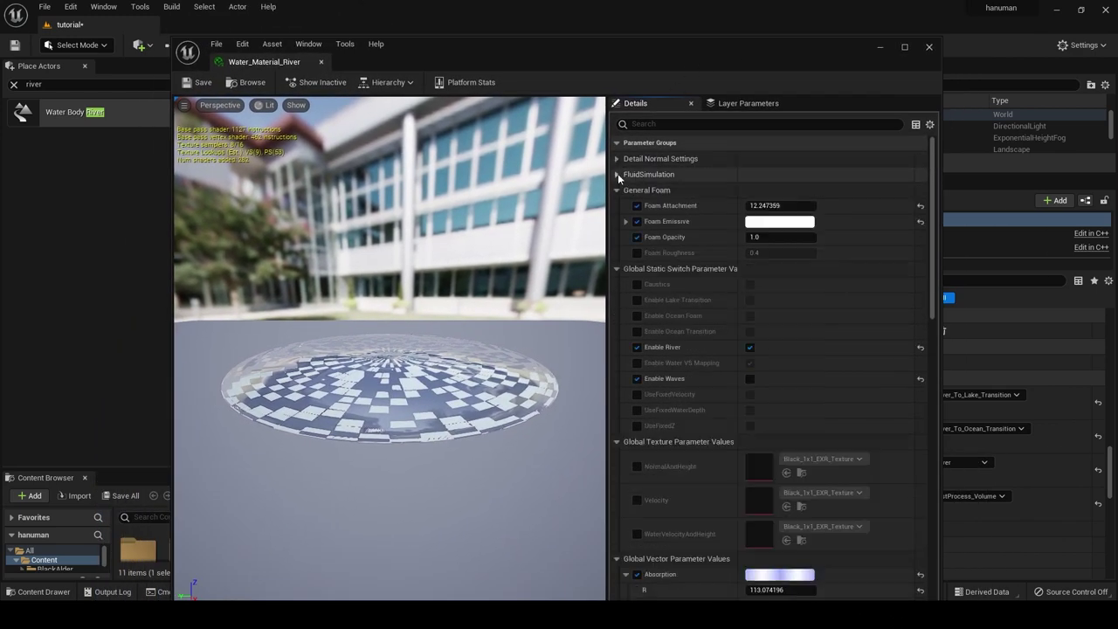
{"action": "left_click", "coordinate": [616, 190]}
{"action": "left_click", "coordinate": [617, 206]}
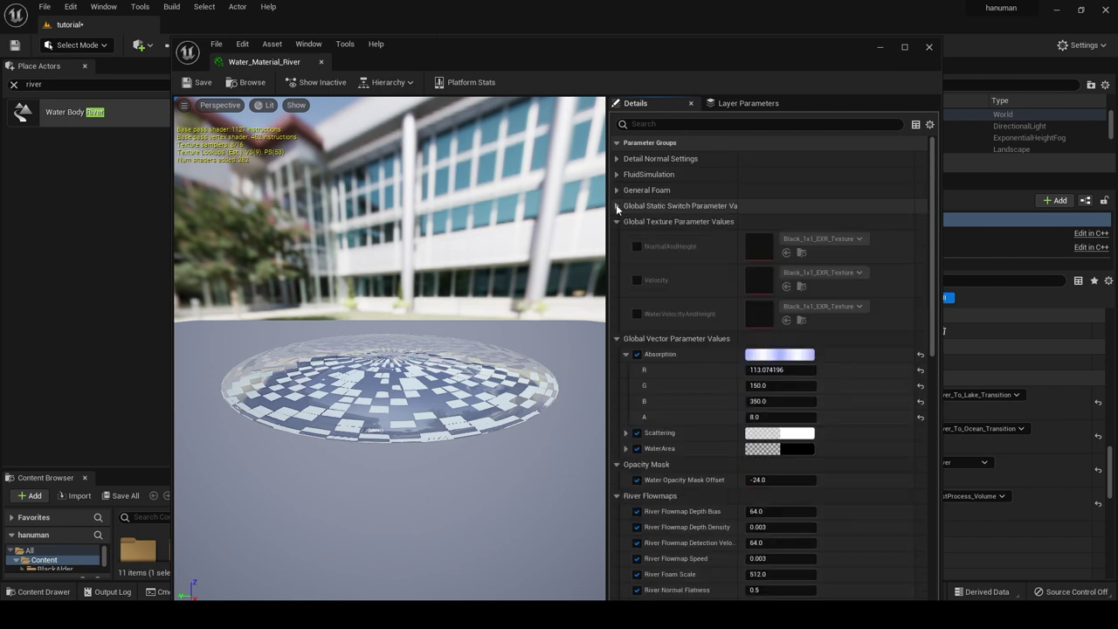
{"action": "left_click", "coordinate": [617, 221]}
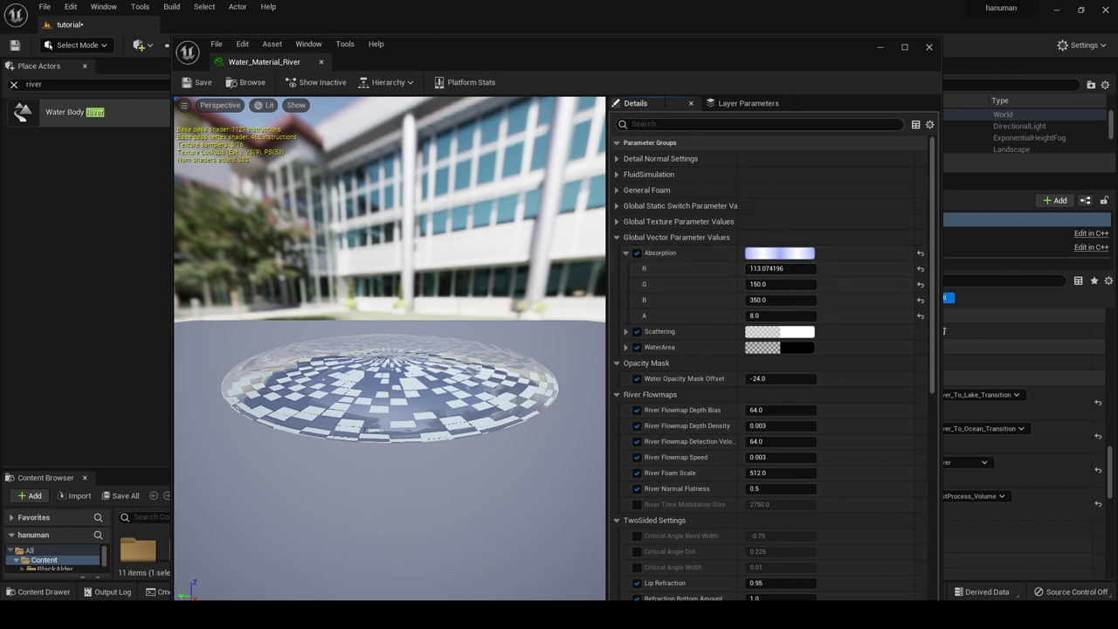
{"action": "left_click_drag", "start_coordinate": [726, 63], "coordinate": [493, 174]}
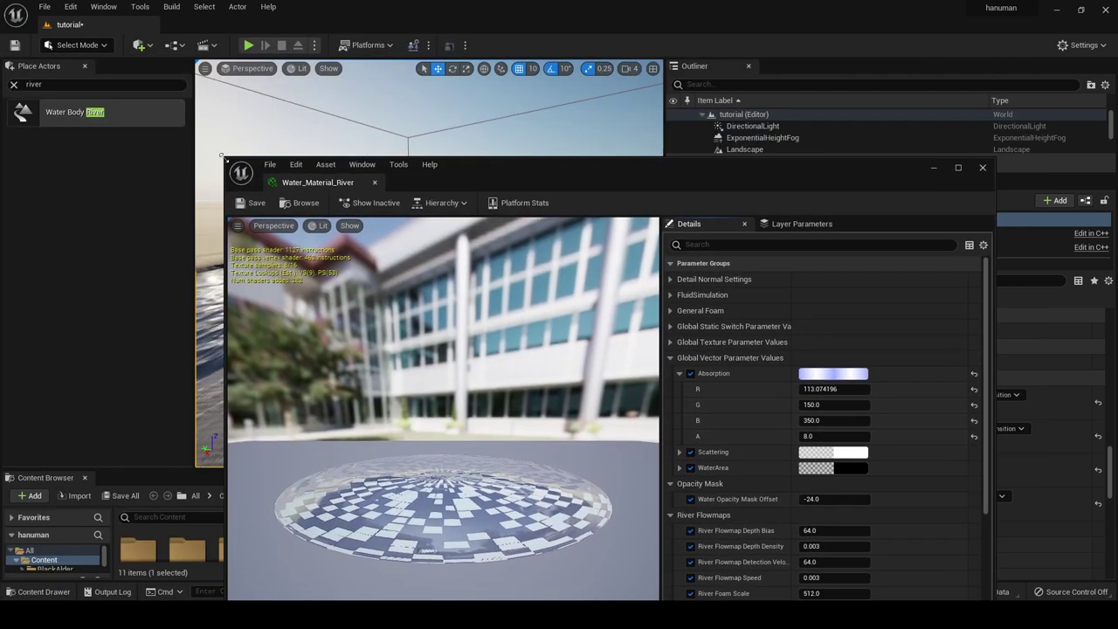
{"action": "left_click_drag", "start_coordinate": [222, 157], "coordinate": [563, 212]}
{"action": "left_click_drag", "start_coordinate": [917, 216], "coordinate": [951, 74]}
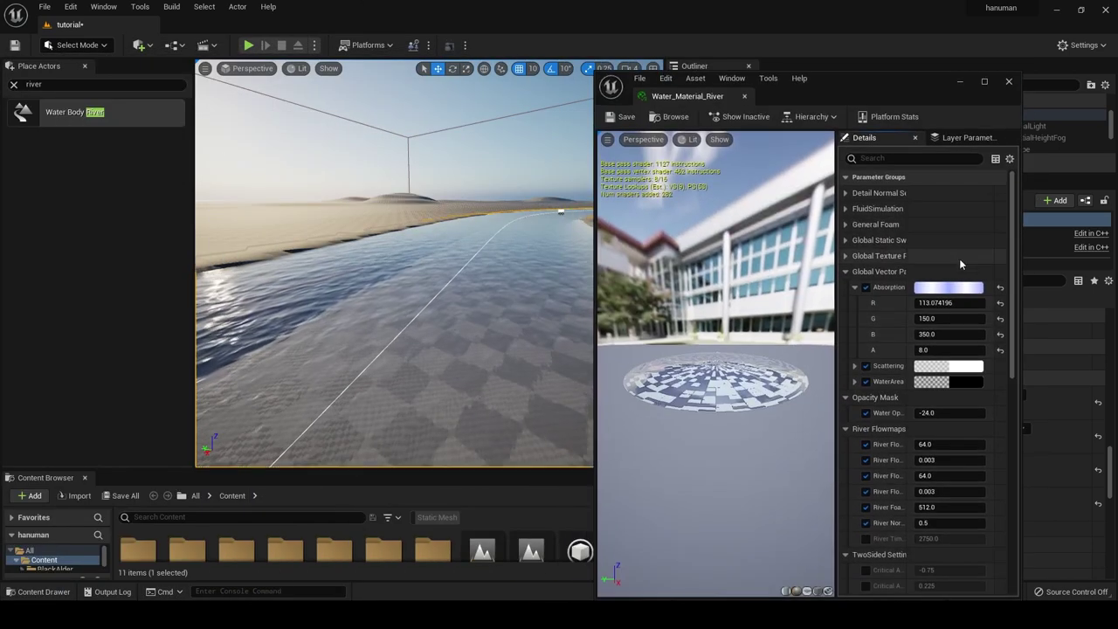
- Set the water's Absorption R value to about 75.67 and check the retinted river
{"action": "mouse_move", "coordinate": [947, 302]}
{"action": "left_mouse_down"}
{"action": "mouse_move", "coordinate": [909, 302]}
{"action": "mouse_move", "coordinate": [939, 302]}
{"action": "left_mouse_up"}
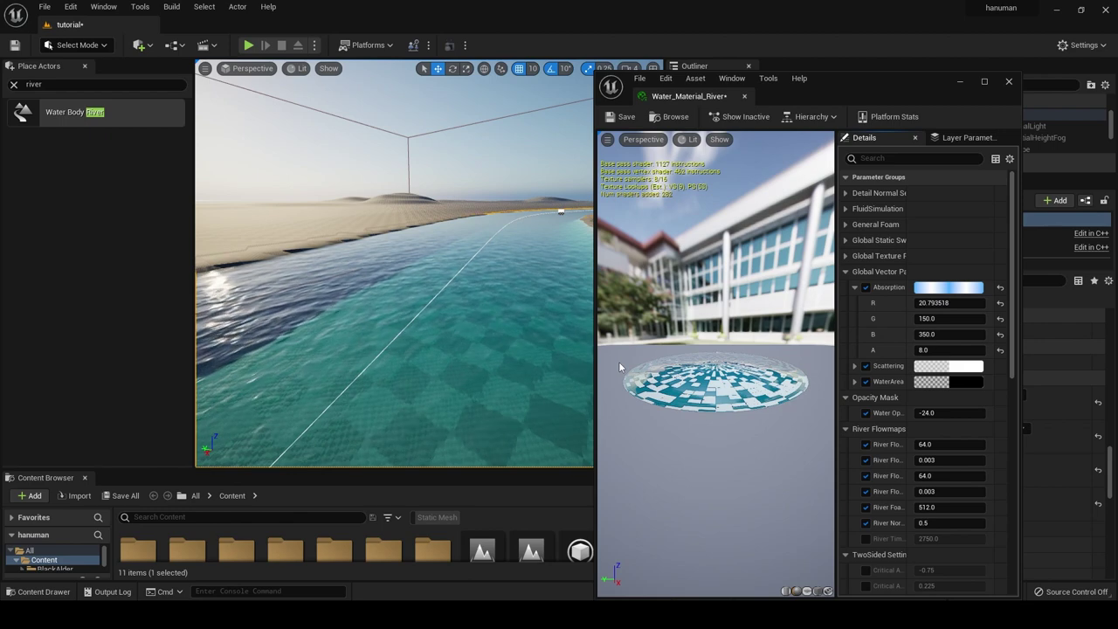
{"action": "left_click_drag", "start_coordinate": [948, 304], "coordinate": [979, 303]}
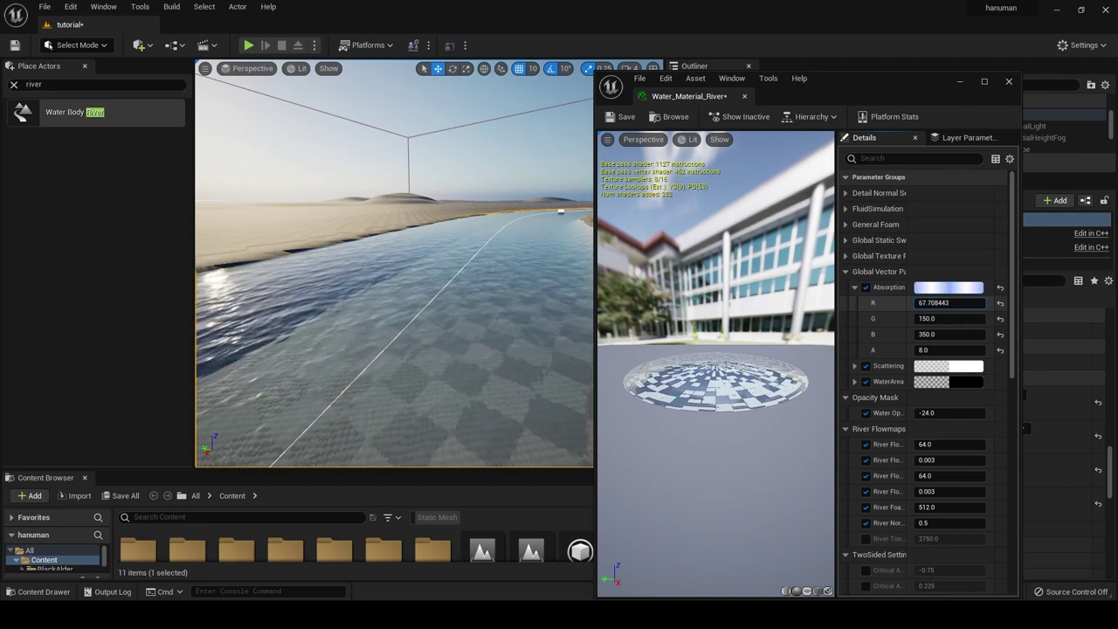
{"action": "right_click_drag", "start_coordinate": [529, 247], "coordinate": [530, 289]}
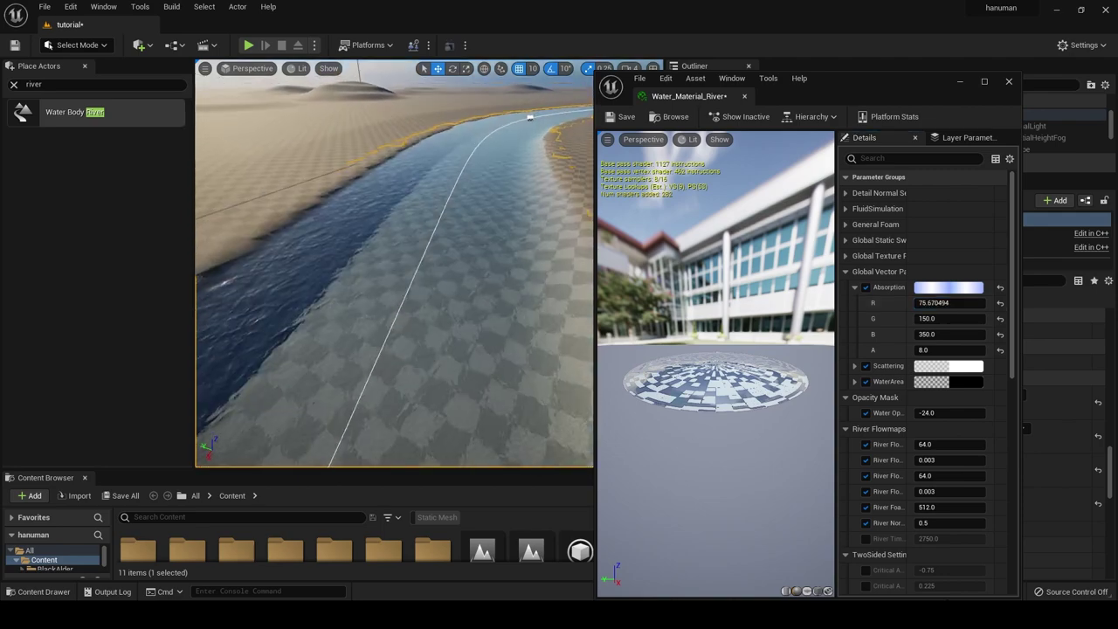
{"action": "right_click_drag", "start_coordinate": [423, 211], "coordinate": [423, 166]}
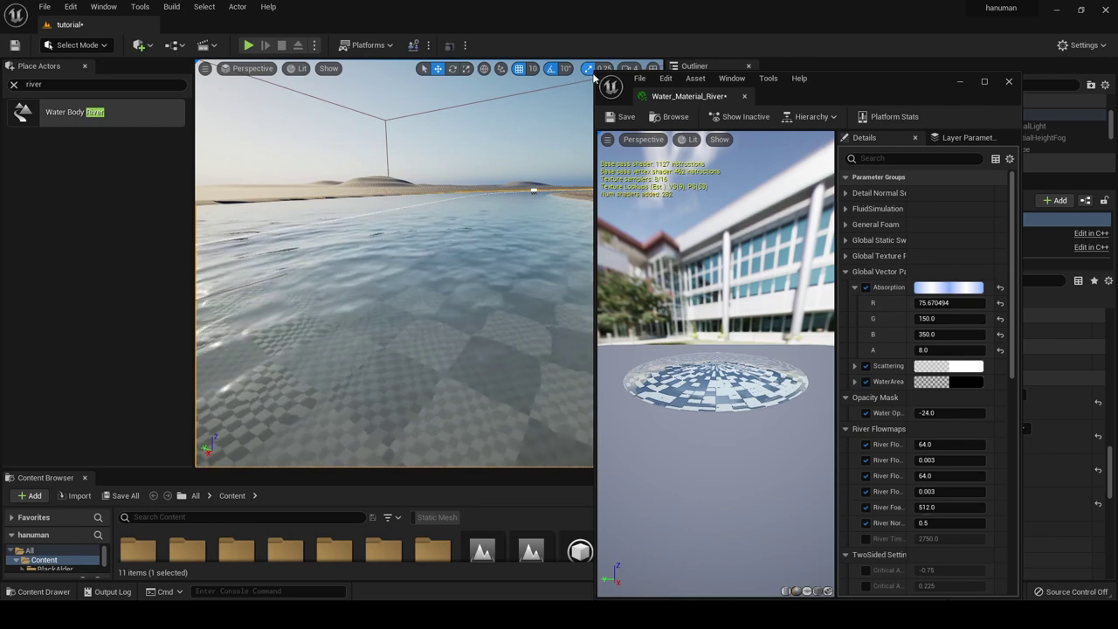
{"action": "left_click_drag", "start_coordinate": [594, 72], "coordinate": [419, 64]}
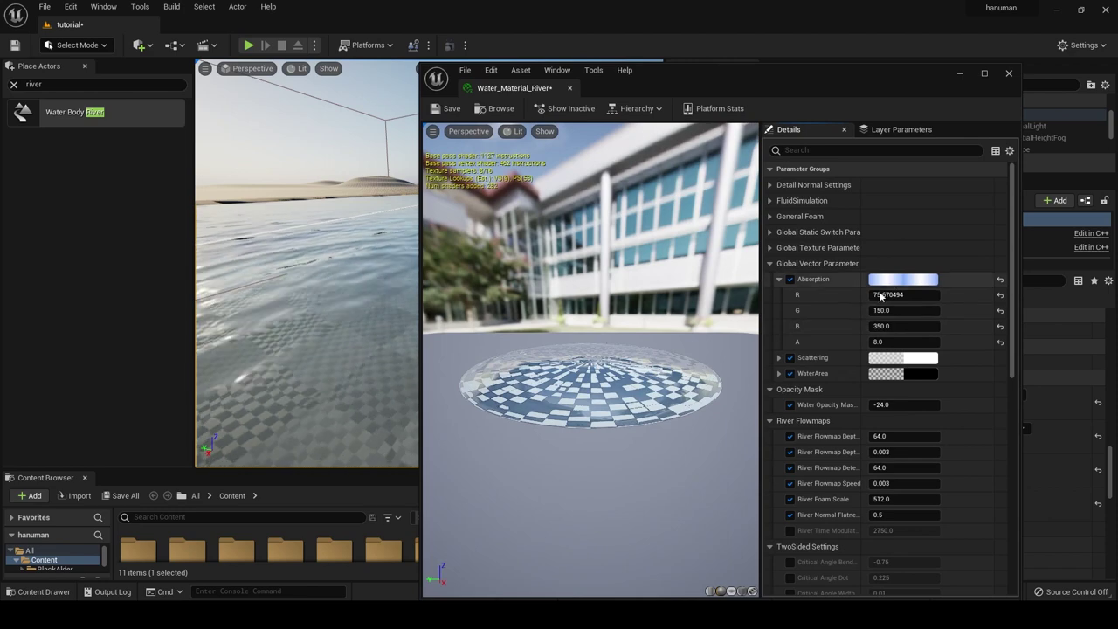
- Save the edited water material, close the Place Actors panel and open Quick Add
{"action": "left_click", "coordinate": [452, 108]}
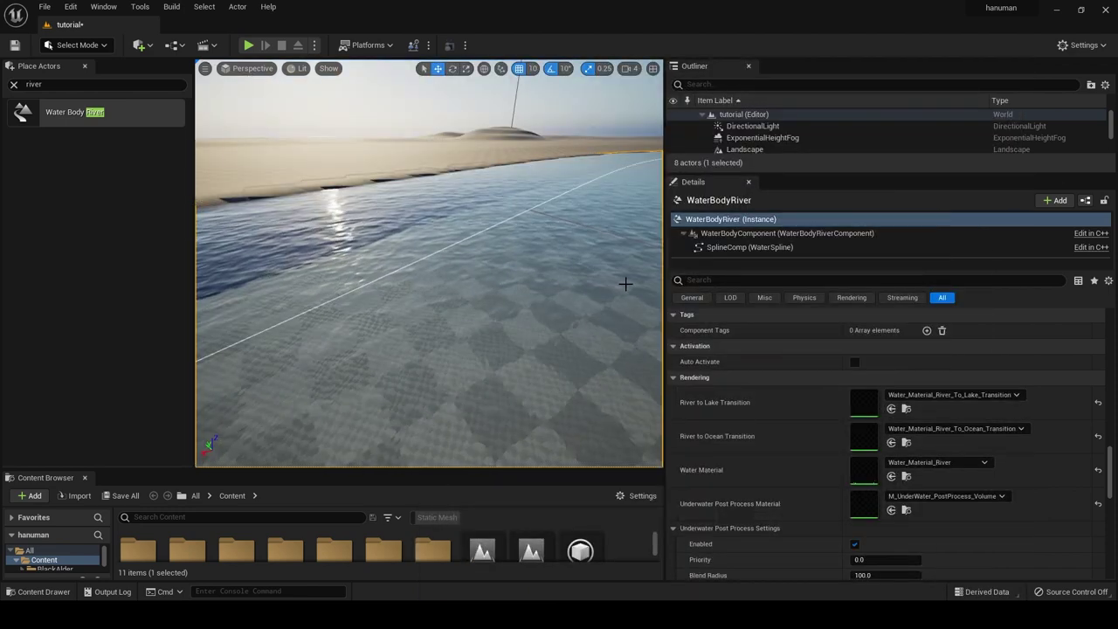
{"action": "right_click_drag", "start_coordinate": [626, 284], "coordinate": [551, 261]}
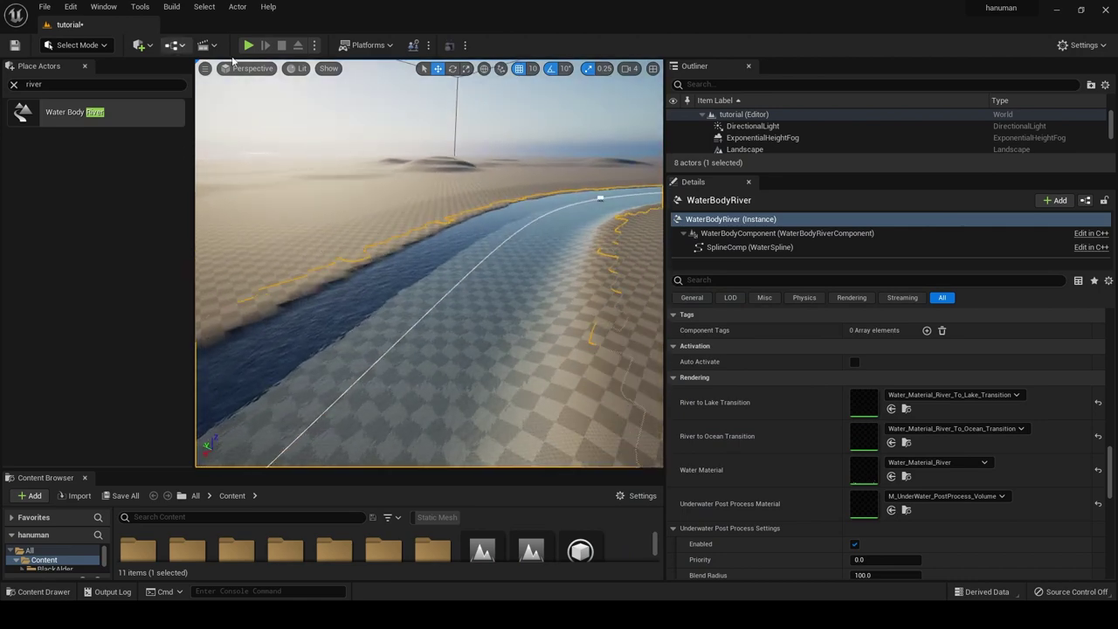
{"action": "left_click", "coordinate": [85, 67]}
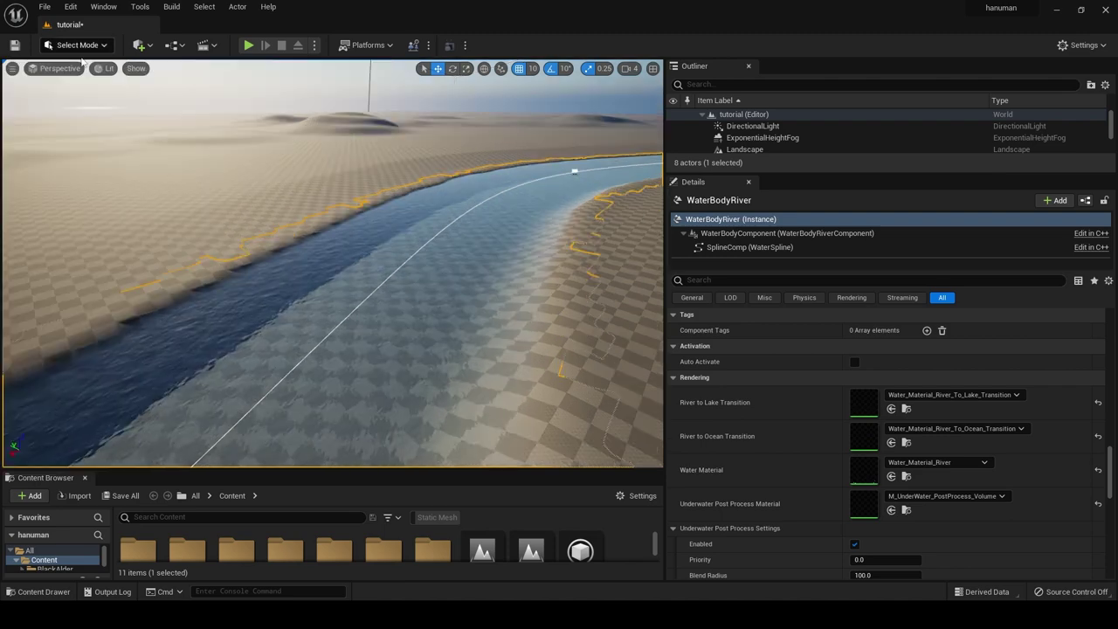
{"action": "left_click", "coordinate": [140, 45]}
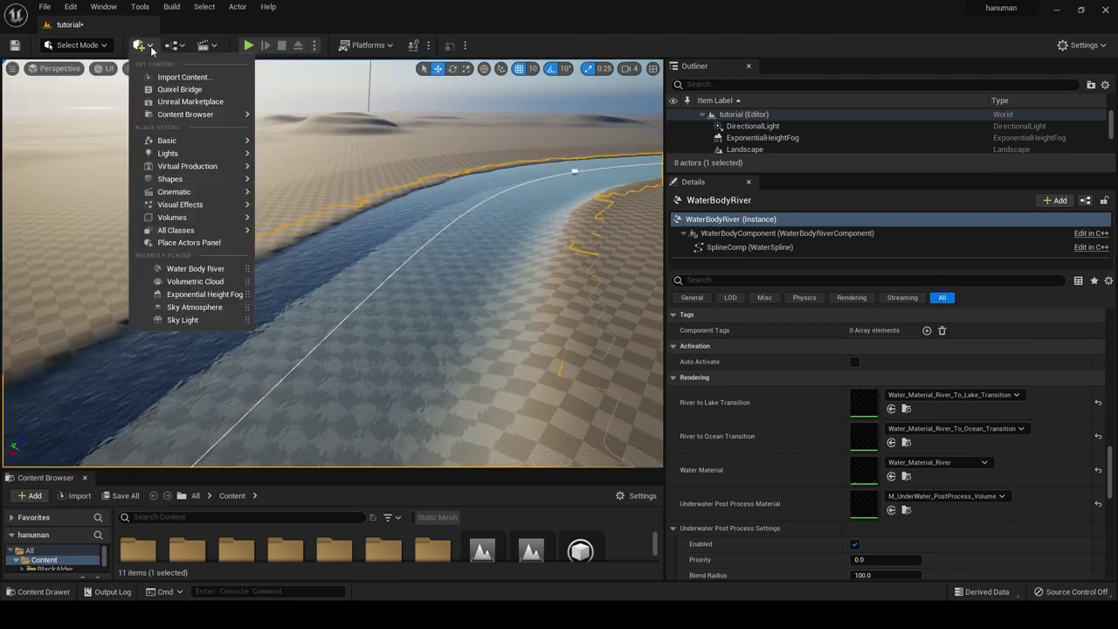
- In Bridge, browse 3D Assets > Nature > Rock > Beach and select the Massive and Huge Nordic Coastal Cliffs
{"action": "left_click", "coordinate": [179, 90]}
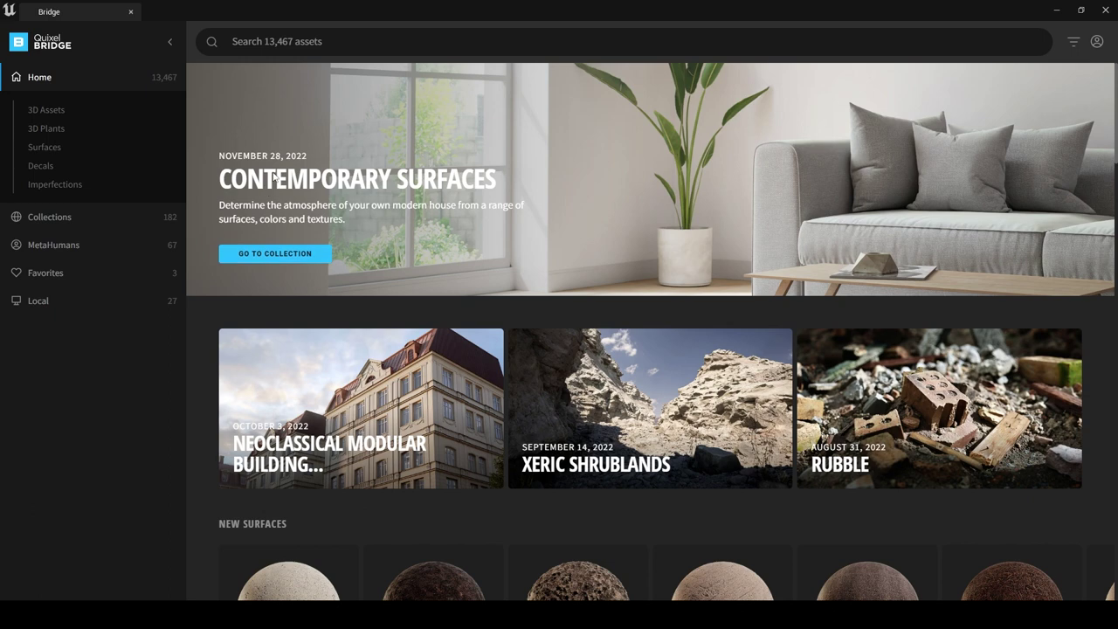
{"action": "left_click", "coordinate": [37, 119]}
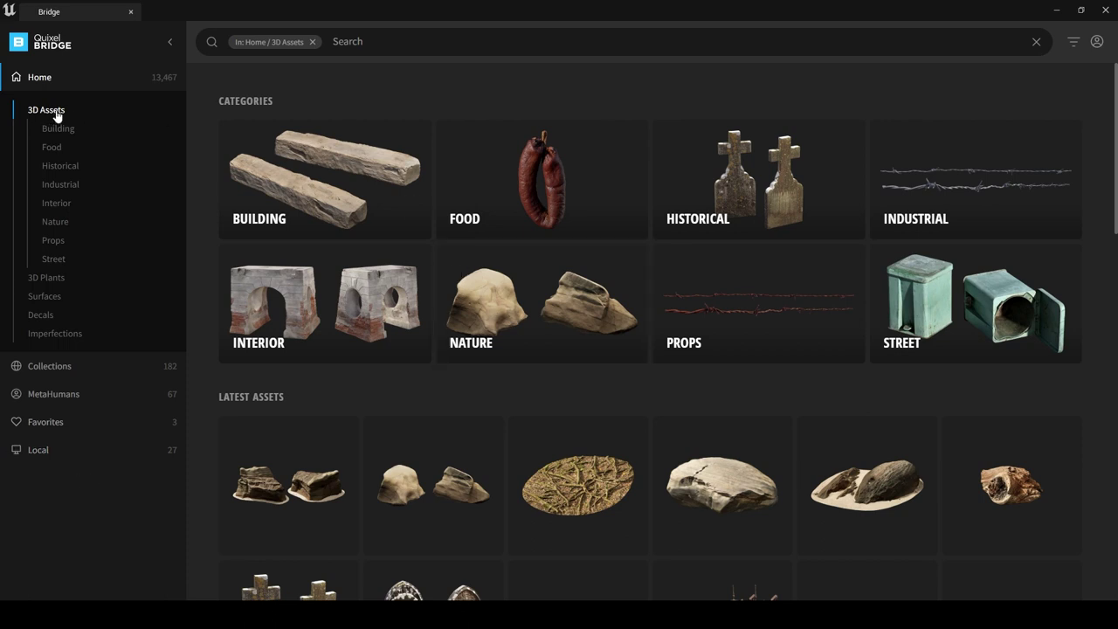
{"action": "left_click", "coordinate": [511, 311]}
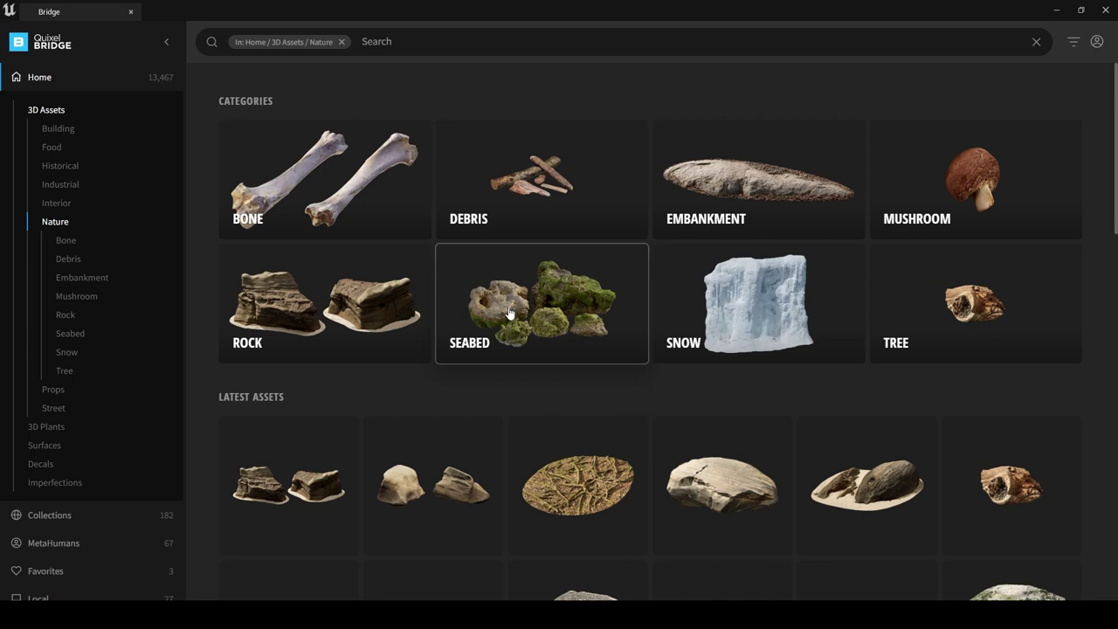
{"action": "left_click", "coordinate": [289, 293]}
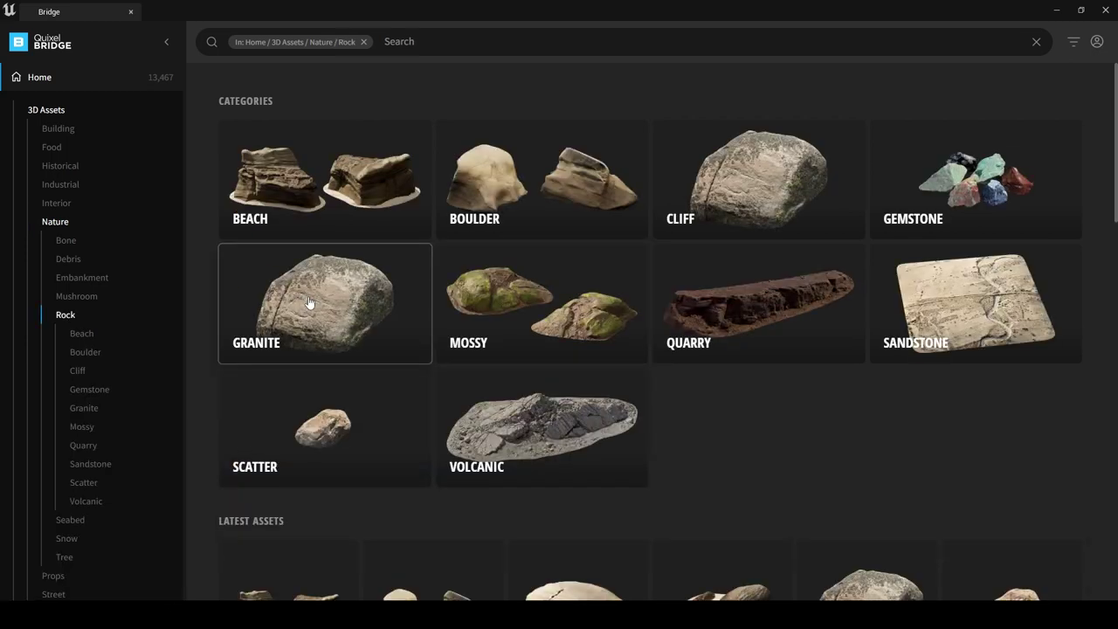
{"action": "left_click", "coordinate": [289, 183]}
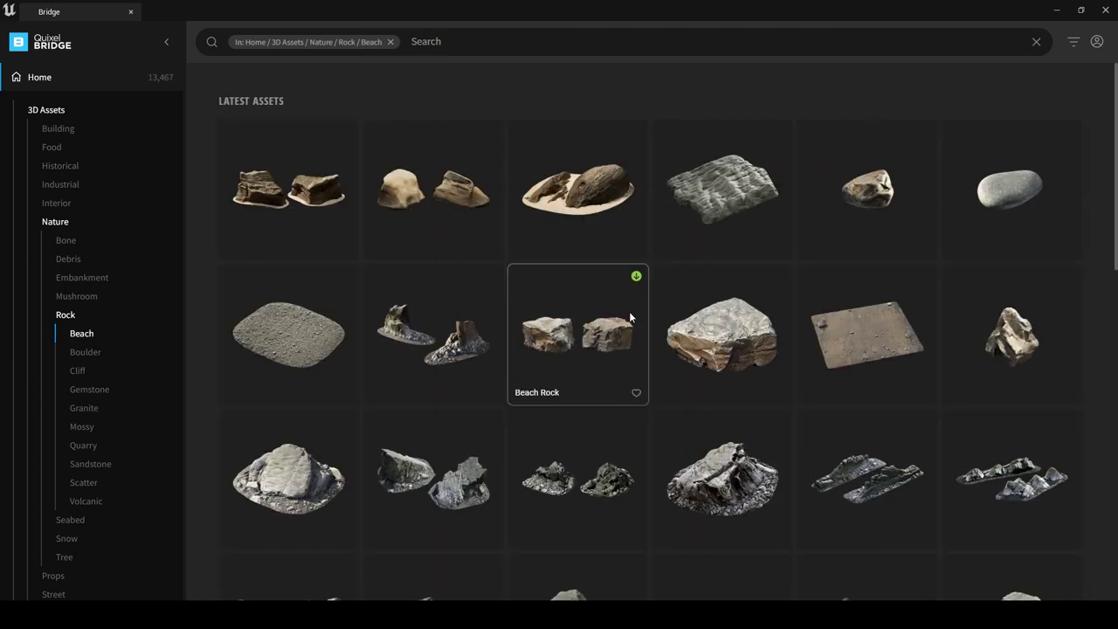
{"action": "left_click_drag", "start_coordinate": [1116, 165], "coordinate": [1116, 448]}
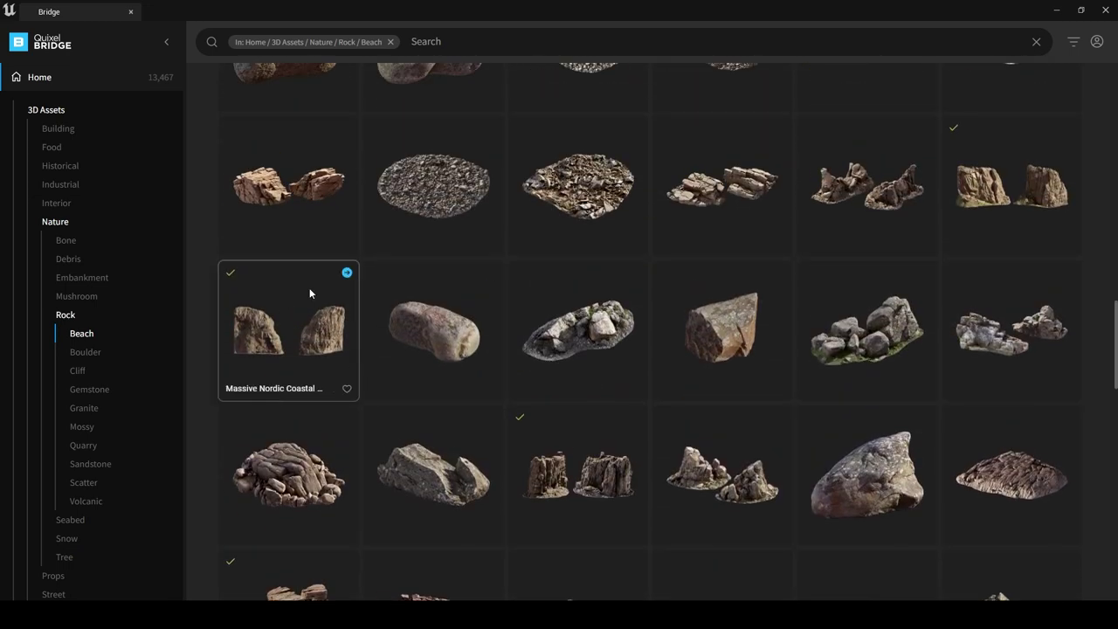
{"action": "left_click", "coordinate": [288, 310]}
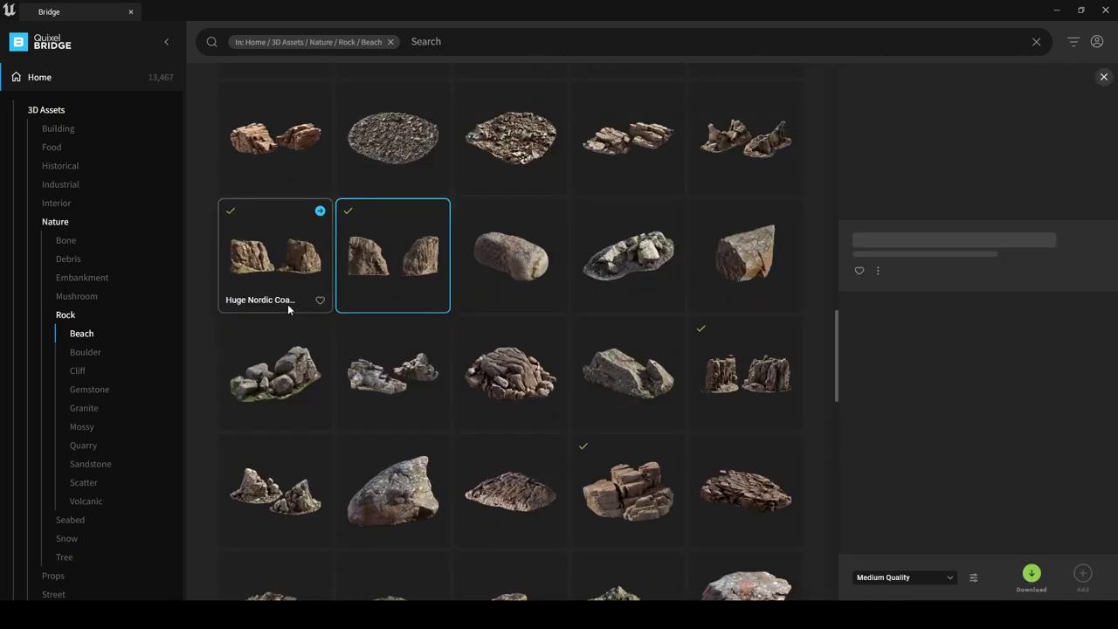
{"action": "left_click", "coordinate": [255, 269], "text": "ctrl"}
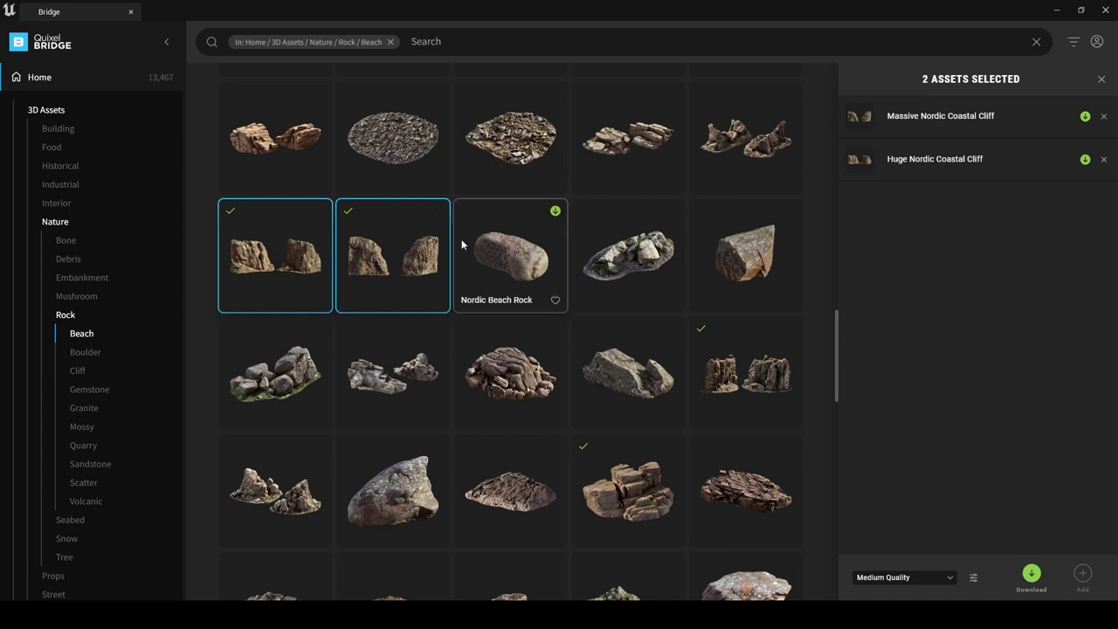
- Add both Tundra Mossy Boulders to the selection and add everything at Nanite quality
{"action": "scroll", "coordinate": [461, 242], "scroll_direction": "up", "scroll_amount": 1}
{"action": "scroll", "coordinate": [577, 235], "scroll_direction": "up", "scroll_amount": 2}
{"action": "scroll", "coordinate": [576, 235], "scroll_direction": "up", "scroll_amount": 1}
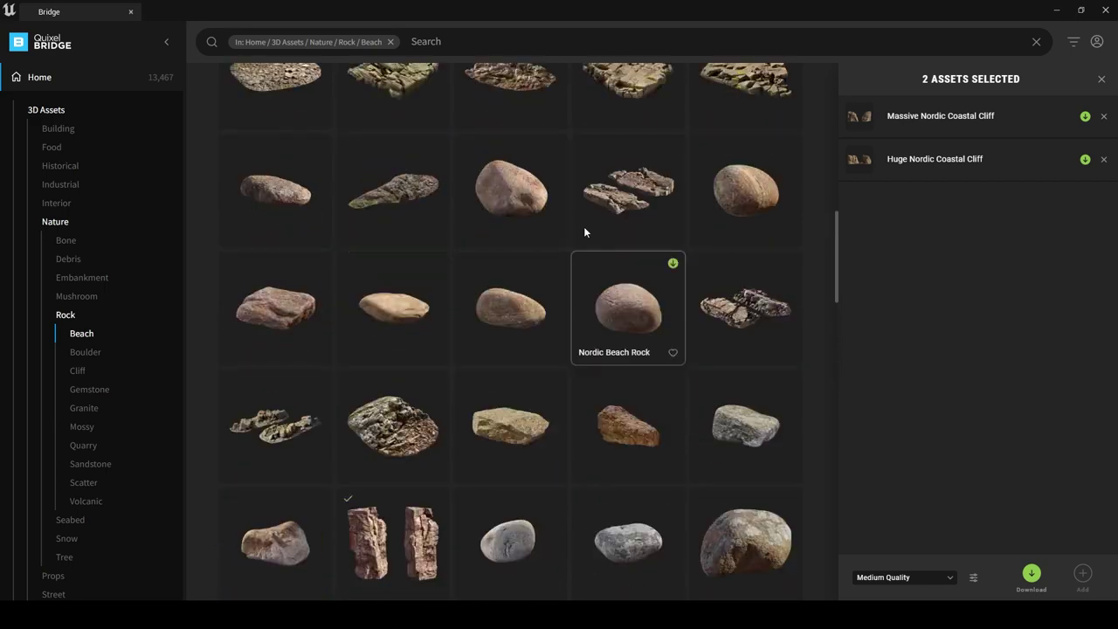
{"action": "scroll", "coordinate": [607, 225], "scroll_direction": "up", "scroll_amount": 3}
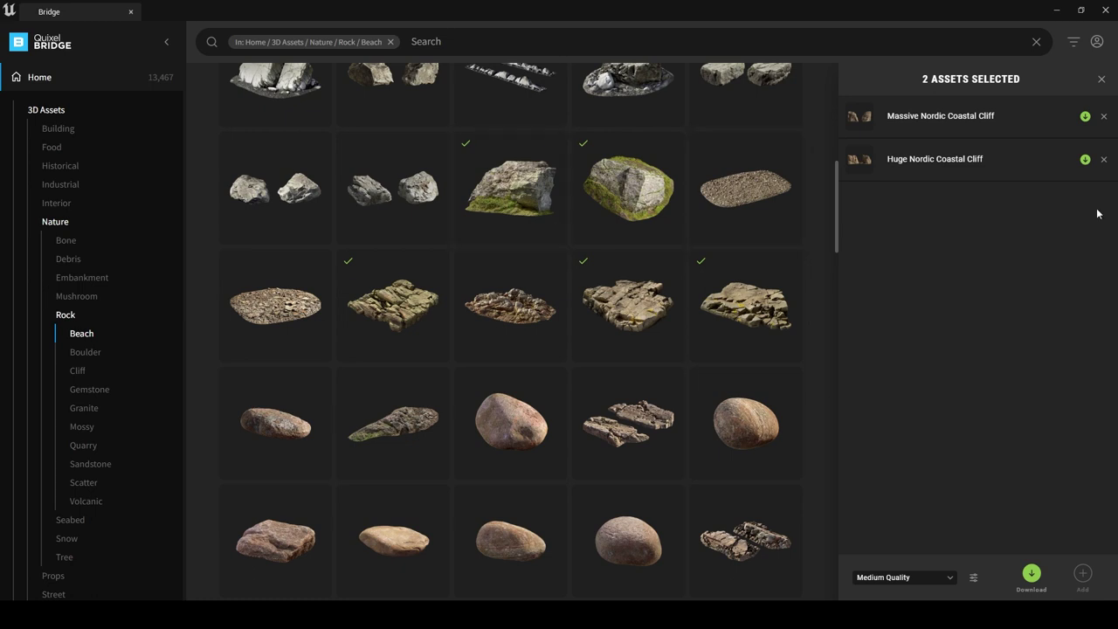
{"action": "left_click", "coordinate": [518, 190], "text": "ctrl"}
{"action": "left_click", "coordinate": [633, 190], "text": "ctrl"}
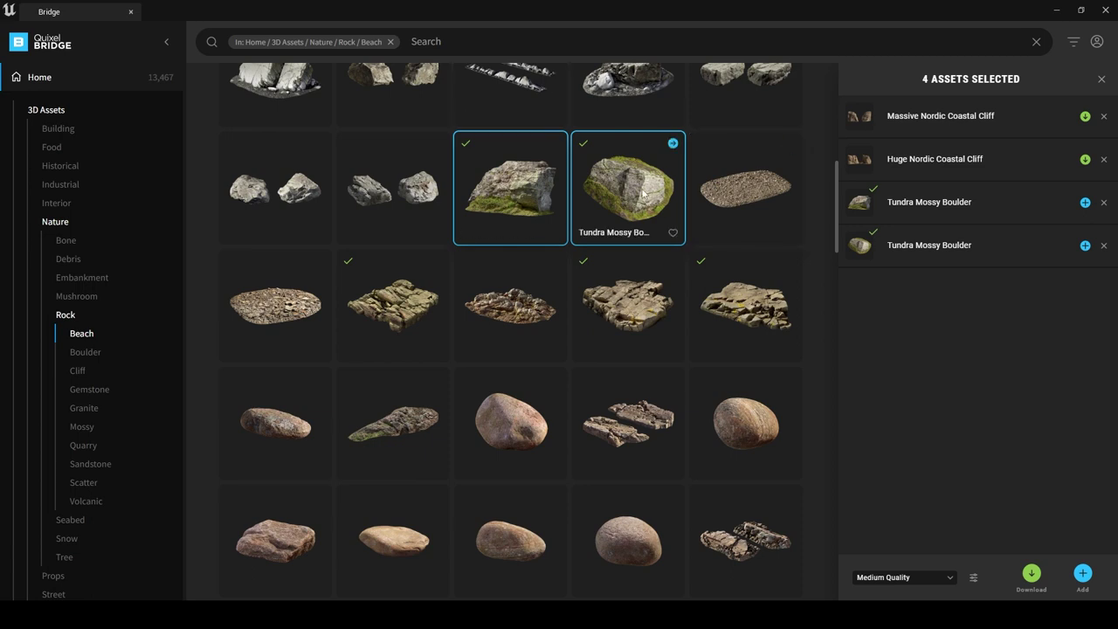
{"action": "left_click", "coordinate": [905, 578]}
{"action": "left_click", "coordinate": [873, 554]}
{"action": "left_click", "coordinate": [898, 578]}
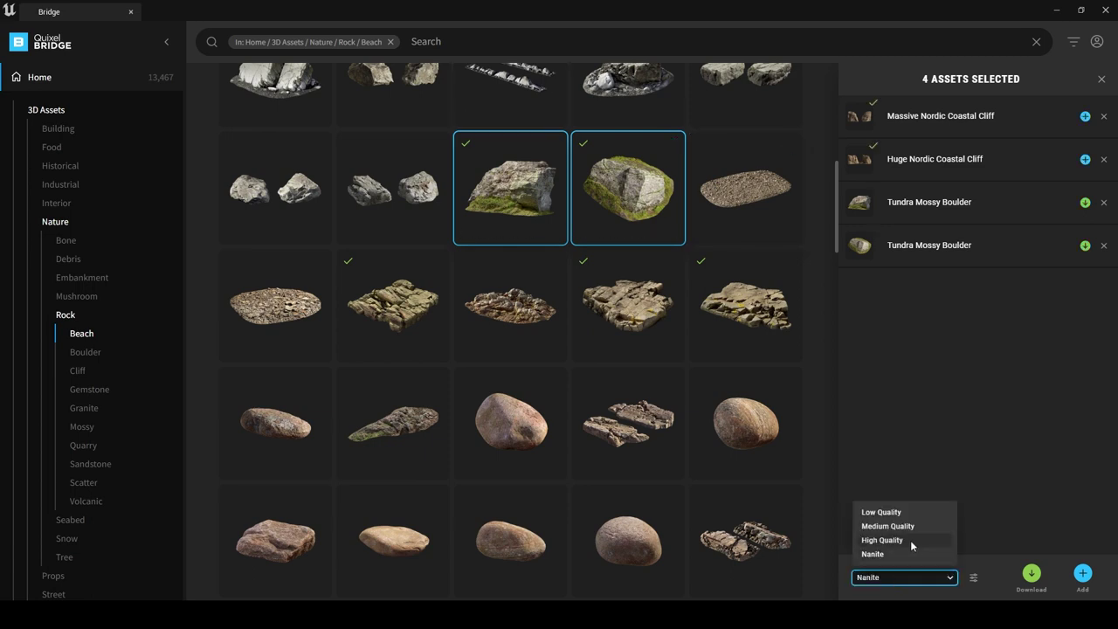
{"action": "left_click", "coordinate": [924, 553]}
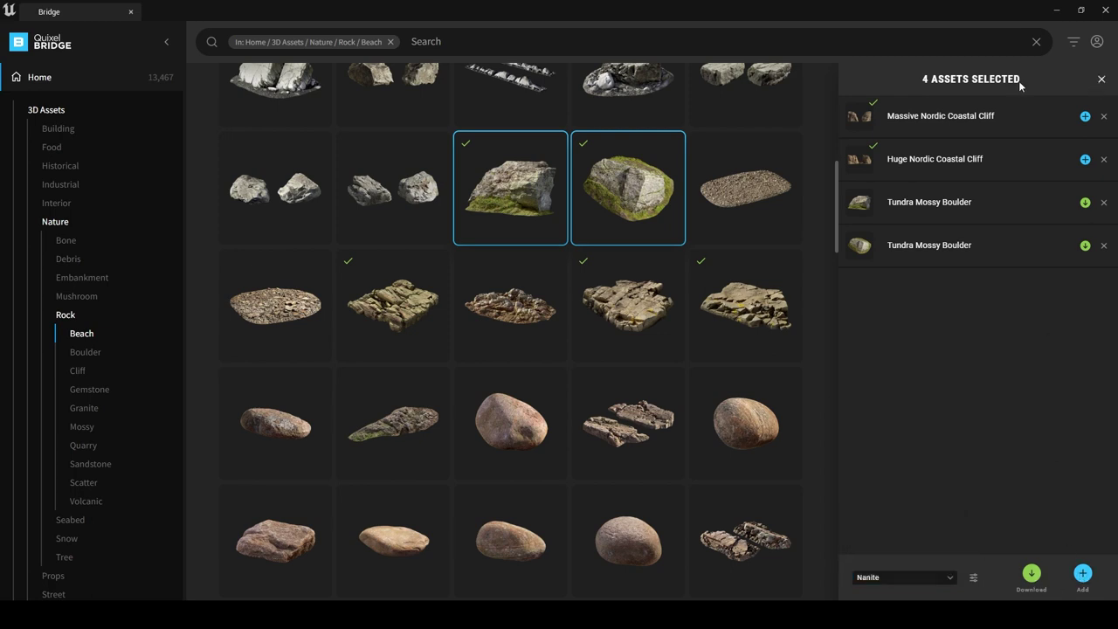
{"action": "left_click", "coordinate": [1101, 78]}
- Review the 27 locally downloaded Megascans assets, then close Bridge
{"action": "left_click", "coordinate": [47, 79]}
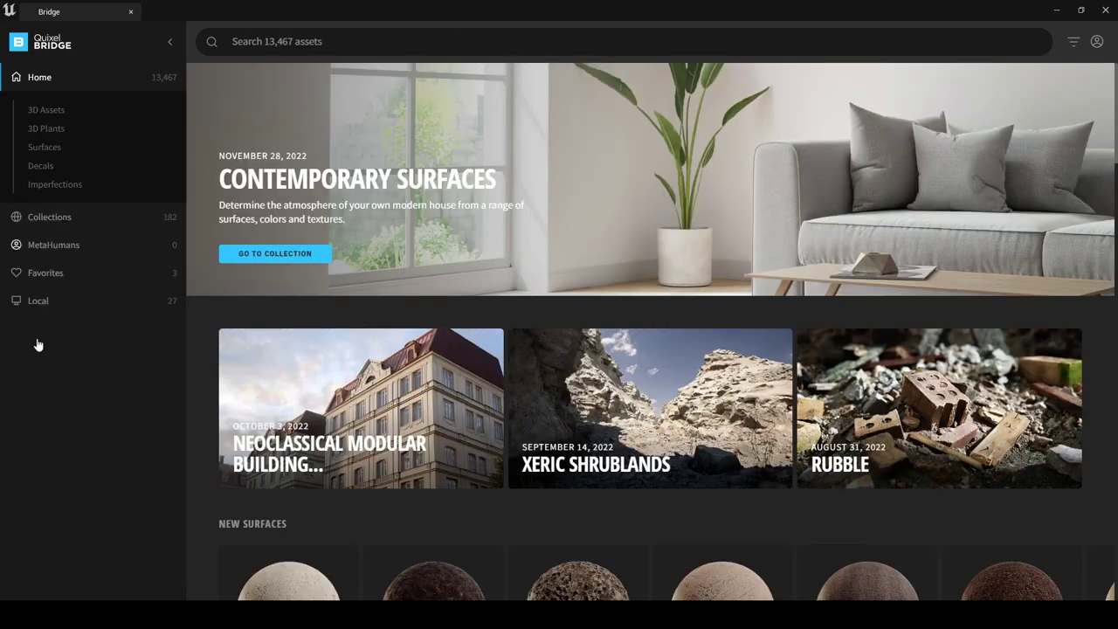
{"action": "left_click", "coordinate": [40, 301]}
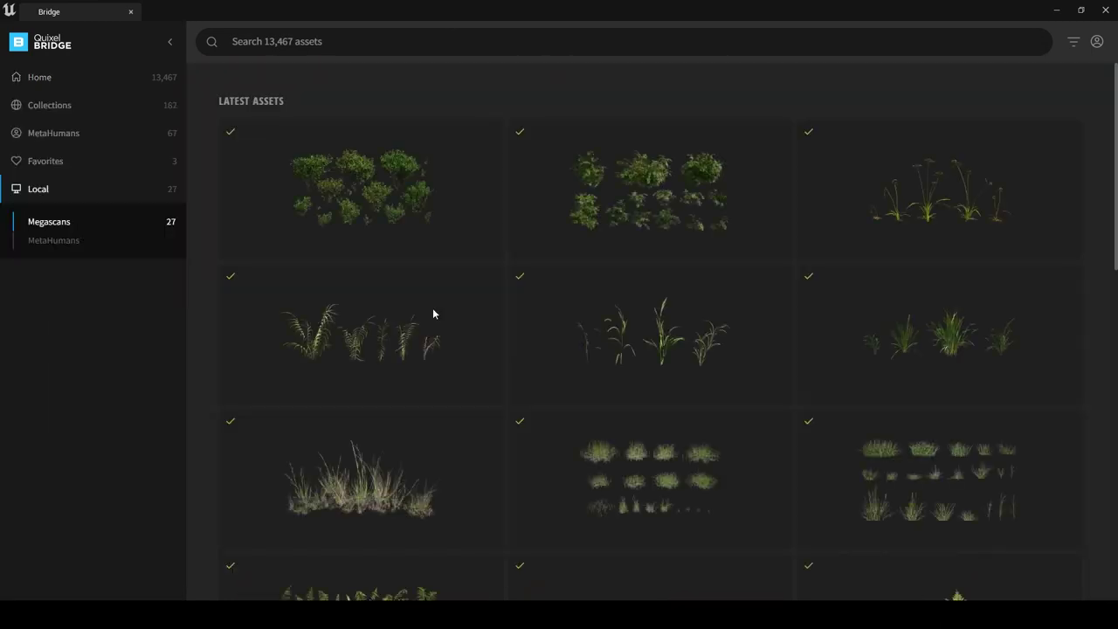
{"action": "left_click_drag", "start_coordinate": [1117, 142], "coordinate": [1117, 450]}
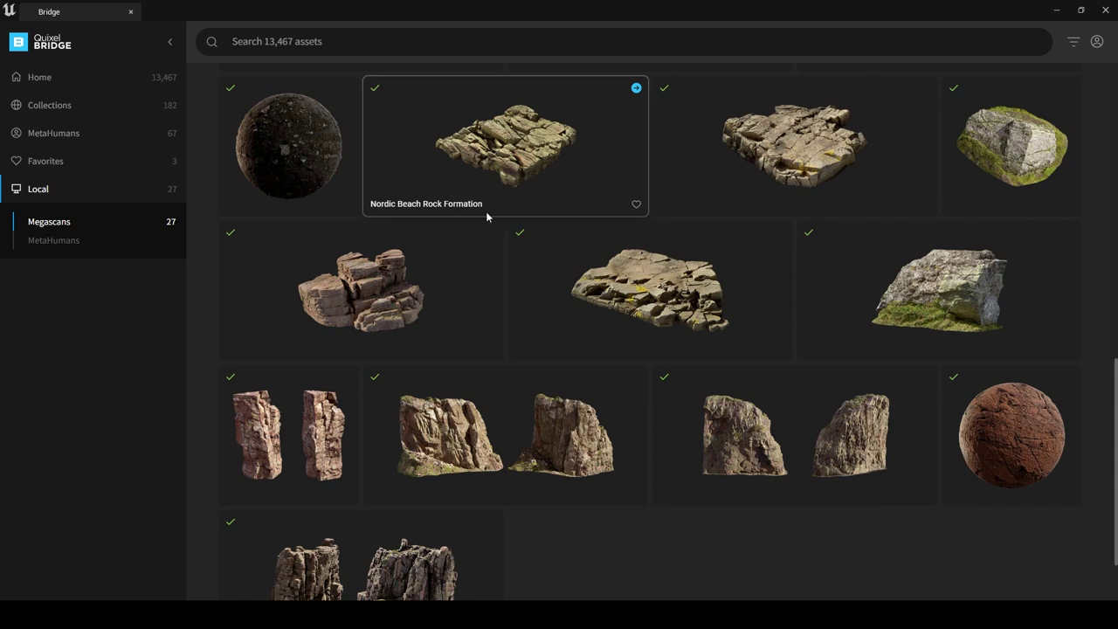
{"action": "scroll", "coordinate": [487, 214], "scroll_direction": "down", "scroll_amount": 2}
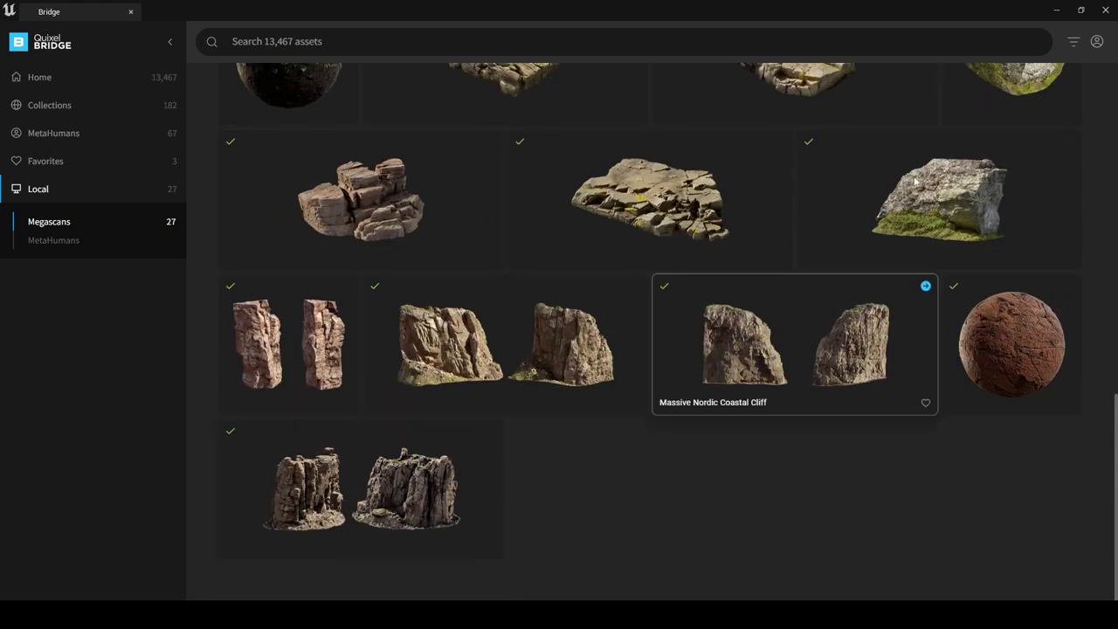
{"action": "scroll", "coordinate": [739, 272], "scroll_direction": "up", "scroll_amount": 1}
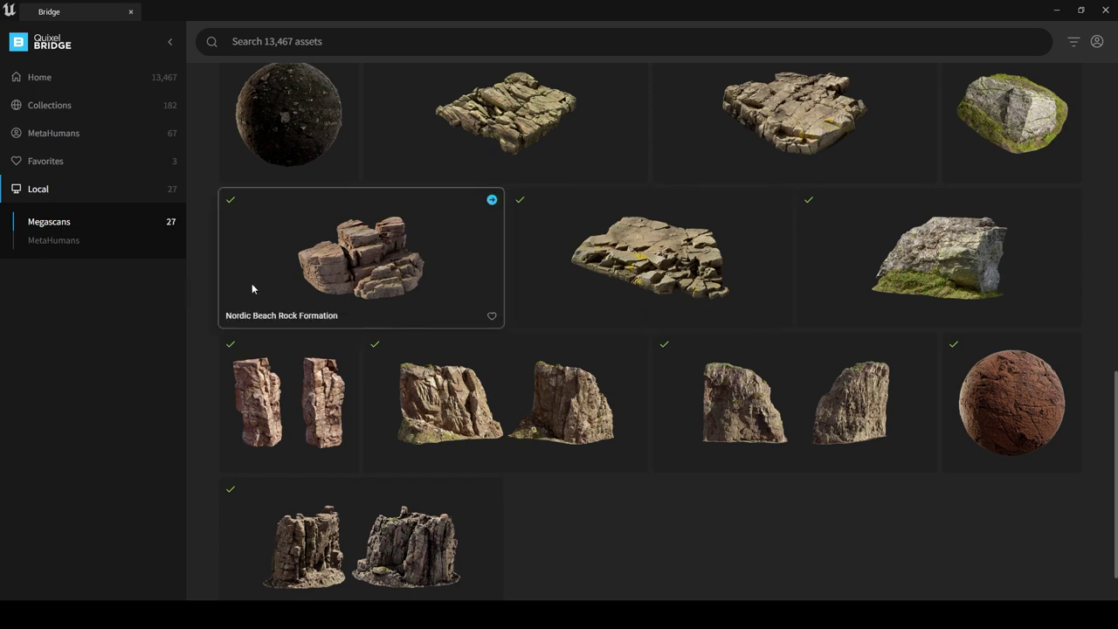
{"action": "left_click", "coordinate": [1105, 10]}
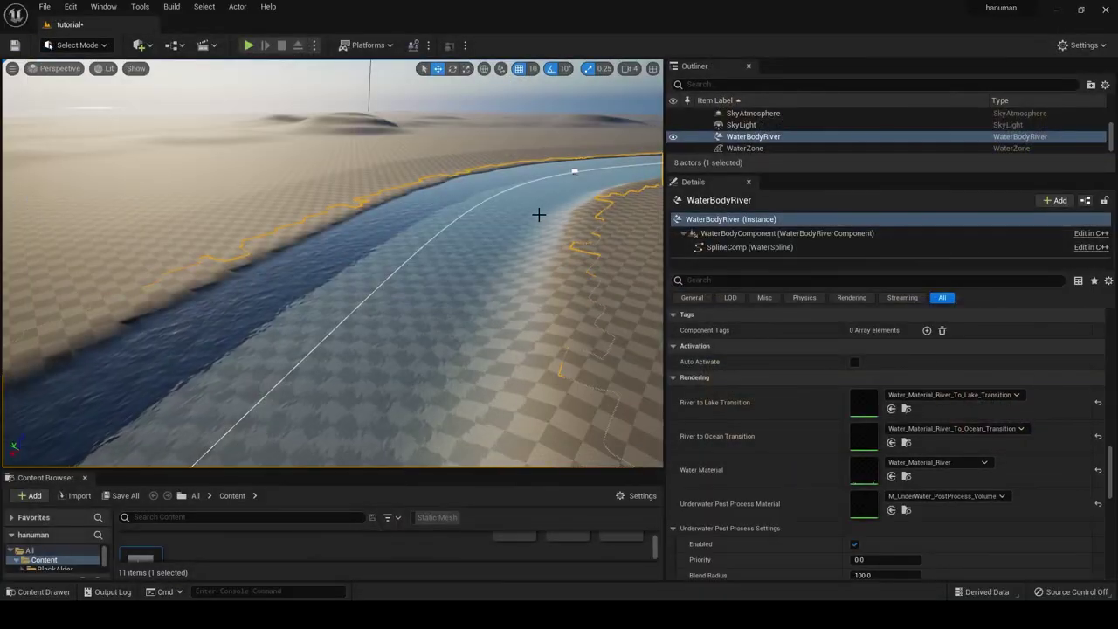
- Navigate the Content Browser to Content > Megascans > 3D_Assets
{"action": "right_click_drag", "start_coordinate": [535, 214], "coordinate": [535, 214]}
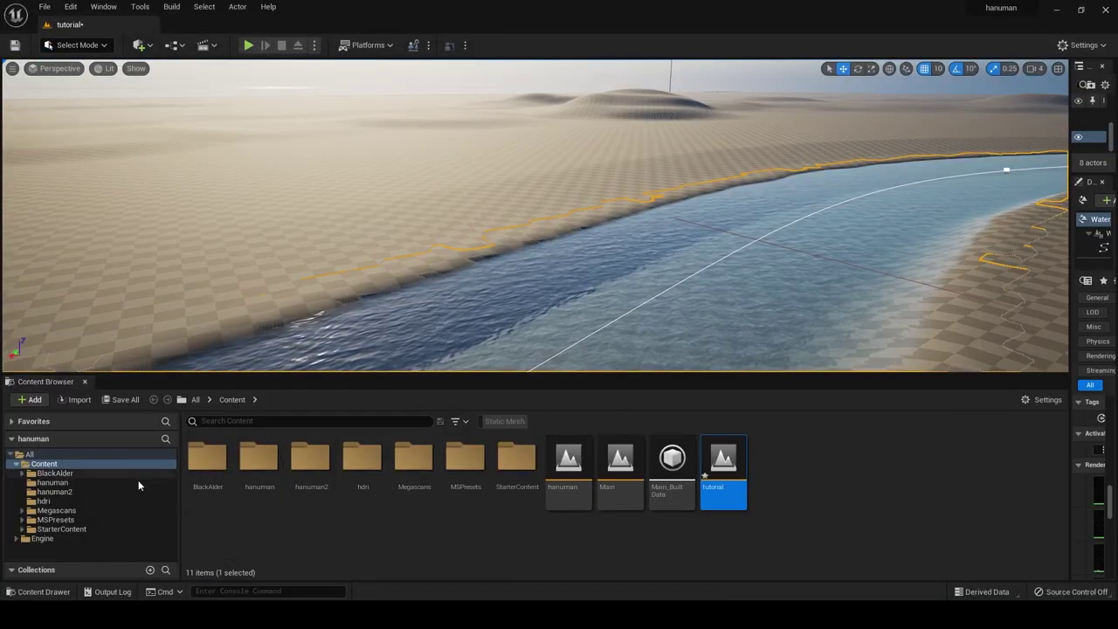
{"action": "left_click", "coordinate": [56, 512]}
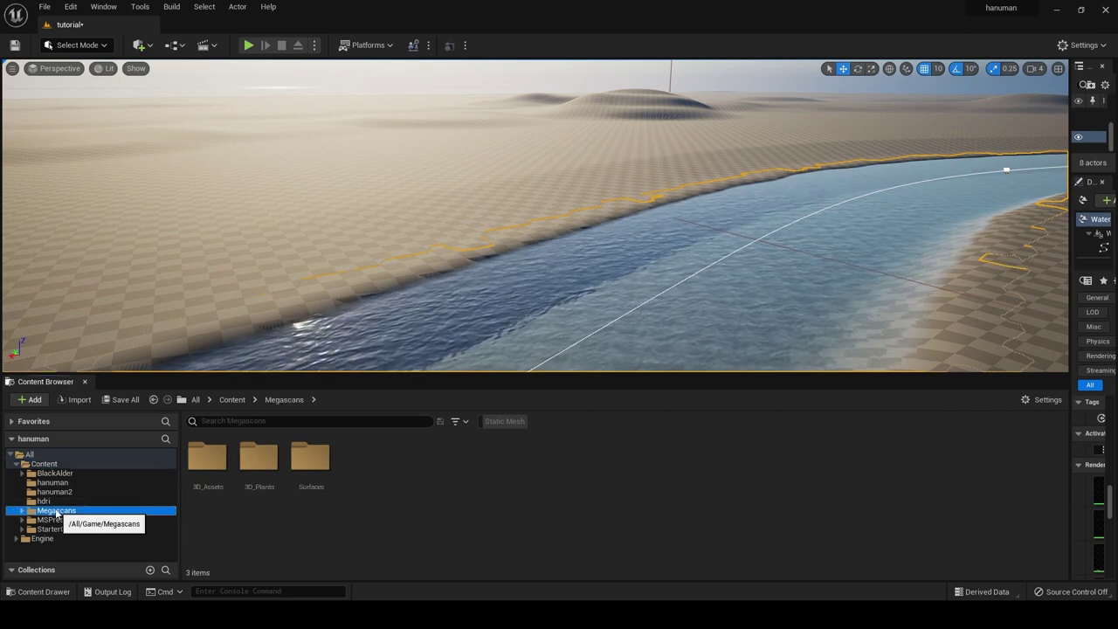
{"action": "double_click", "coordinate": [205, 460]}
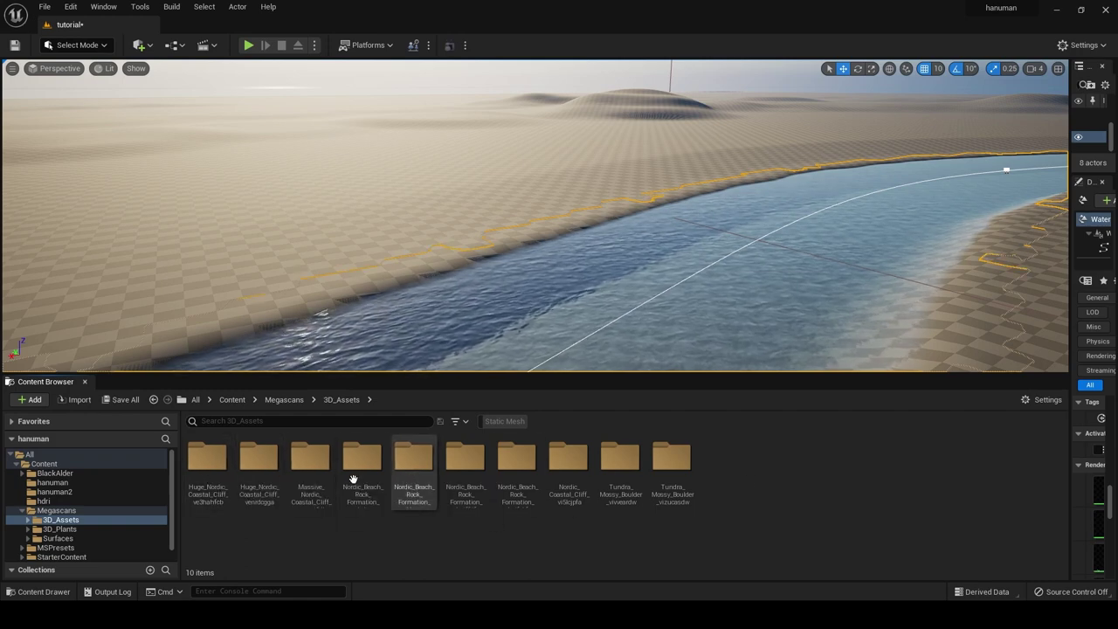
{"action": "double_click", "coordinate": [210, 472]}
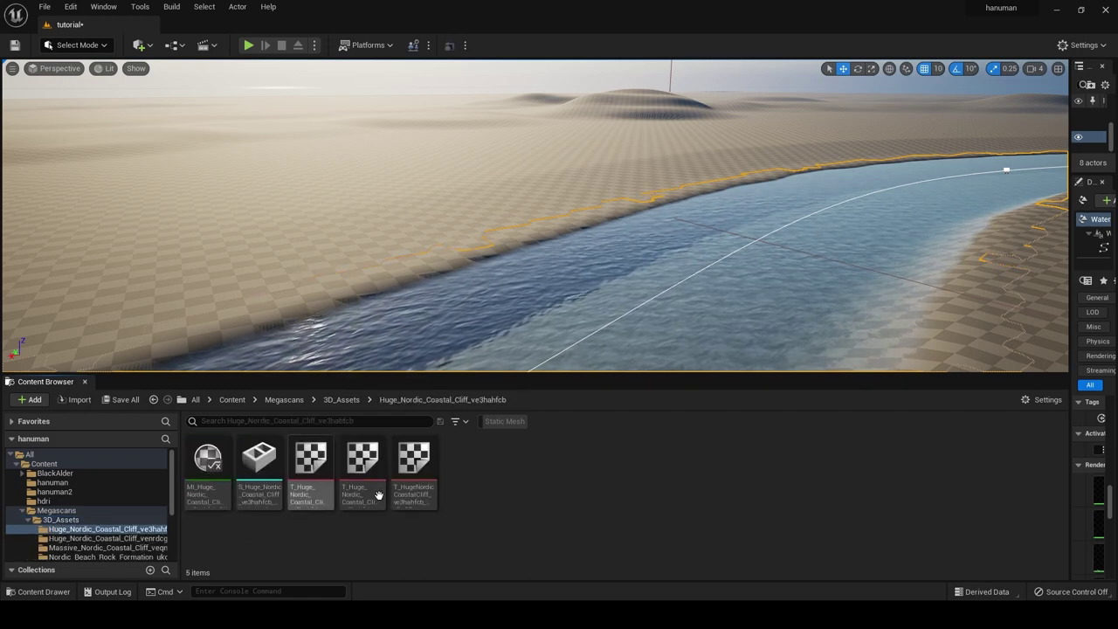
{"action": "left_click", "coordinate": [101, 528]}
{"action": "left_click", "coordinate": [100, 520]}
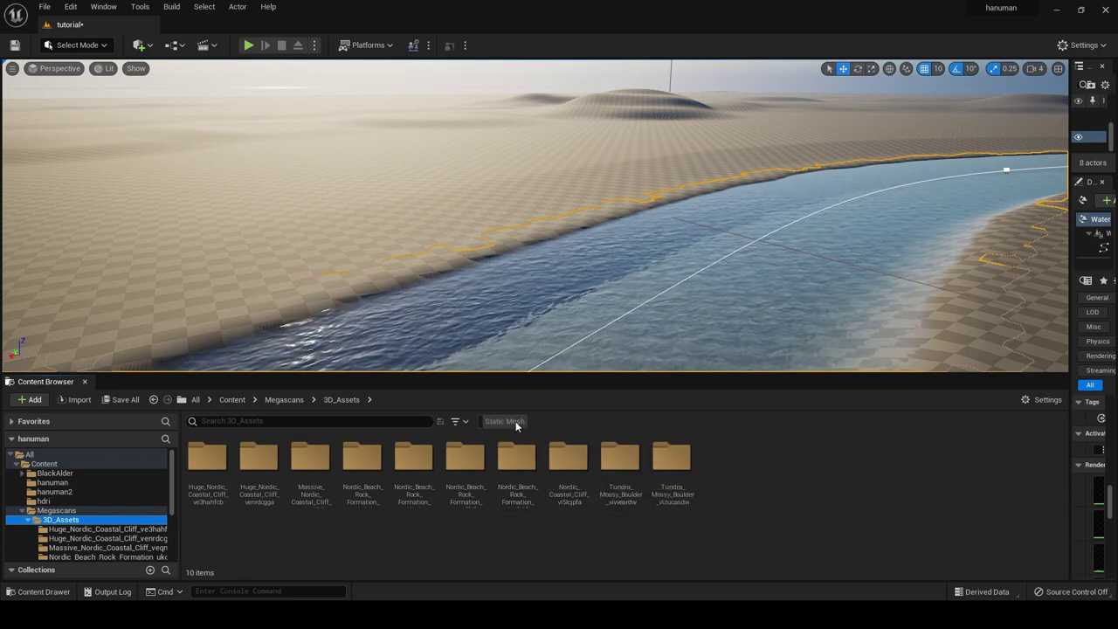
- Remove and re-add the Static Mesh filter to list the 10 cliff and boulder meshes
{"action": "right_click", "coordinate": [487, 425]}
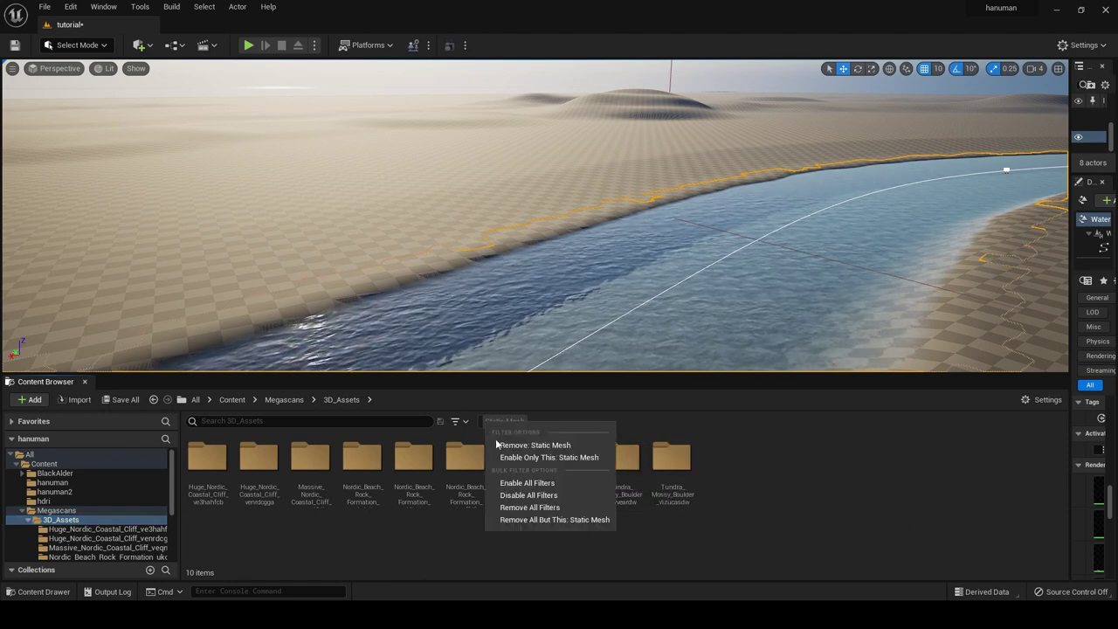
{"action": "left_click", "coordinate": [499, 448]}
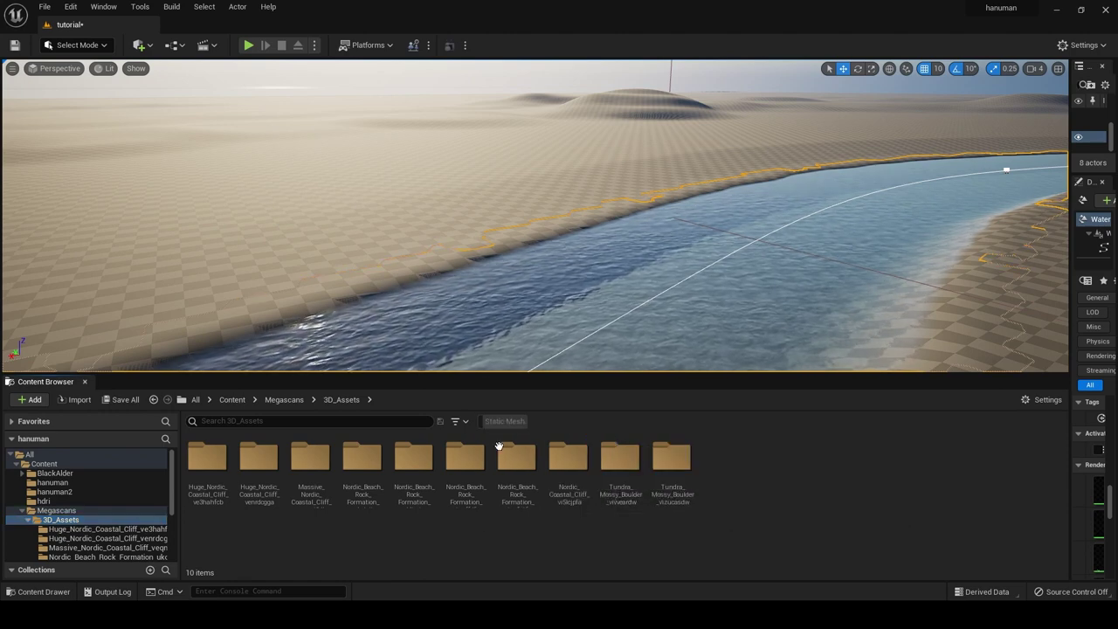
{"action": "left_click", "coordinate": [454, 423]}
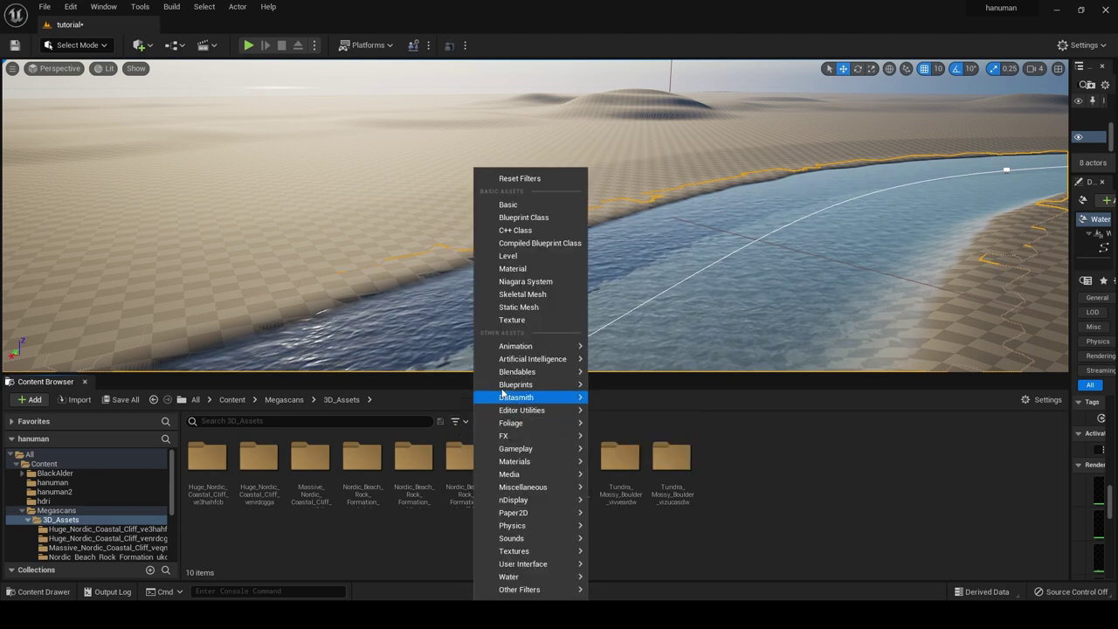
{"action": "left_click", "coordinate": [526, 307]}
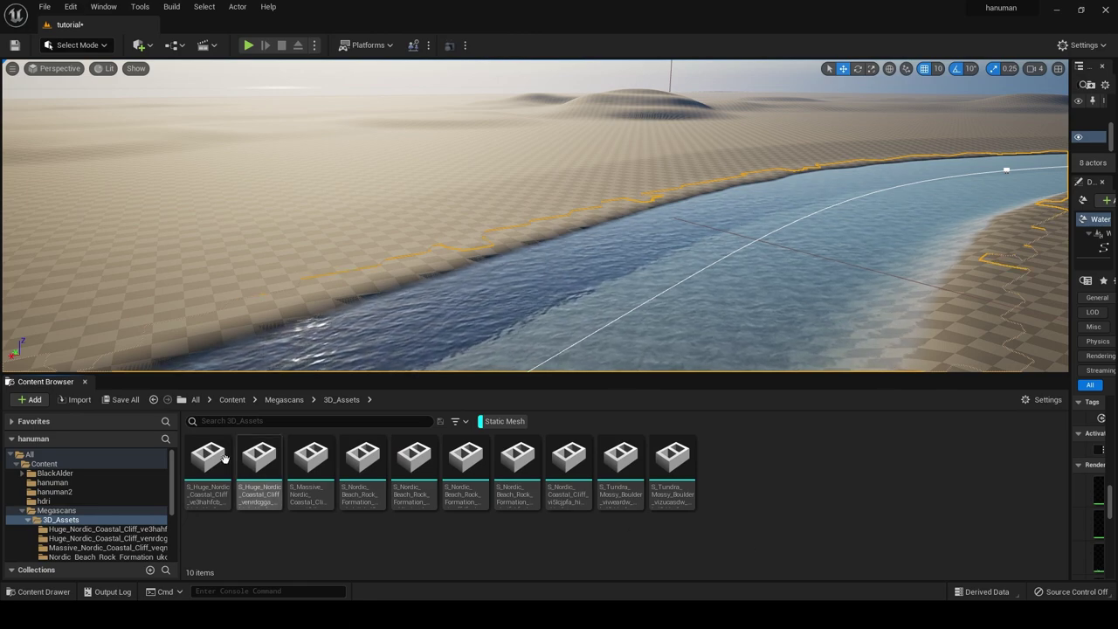
{"action": "left_click", "coordinate": [207, 491]}
- Drop S_Huge_Nordic_Coastal_Cliff onto the sand beside the river at 2780, 9090, 40
{"action": "mouse_move", "coordinate": [207, 491]}
{"action": "left_mouse_down"}
{"action": "mouse_move", "coordinate": [419, 460]}
{"action": "mouse_move", "coordinate": [437, 494]}
{"action": "left_mouse_up"}
{"action": "key", "text": "Escape"}
{"action": "left_click_drag", "start_coordinate": [517, 460], "coordinate": [576, 487]}
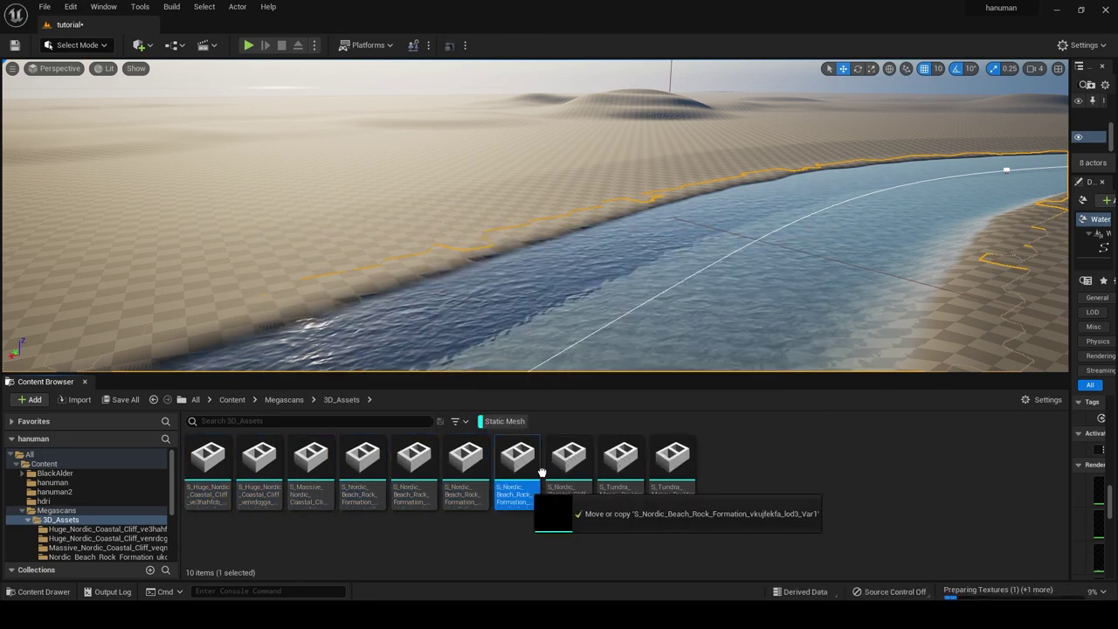
{"action": "left_click", "coordinate": [767, 461]}
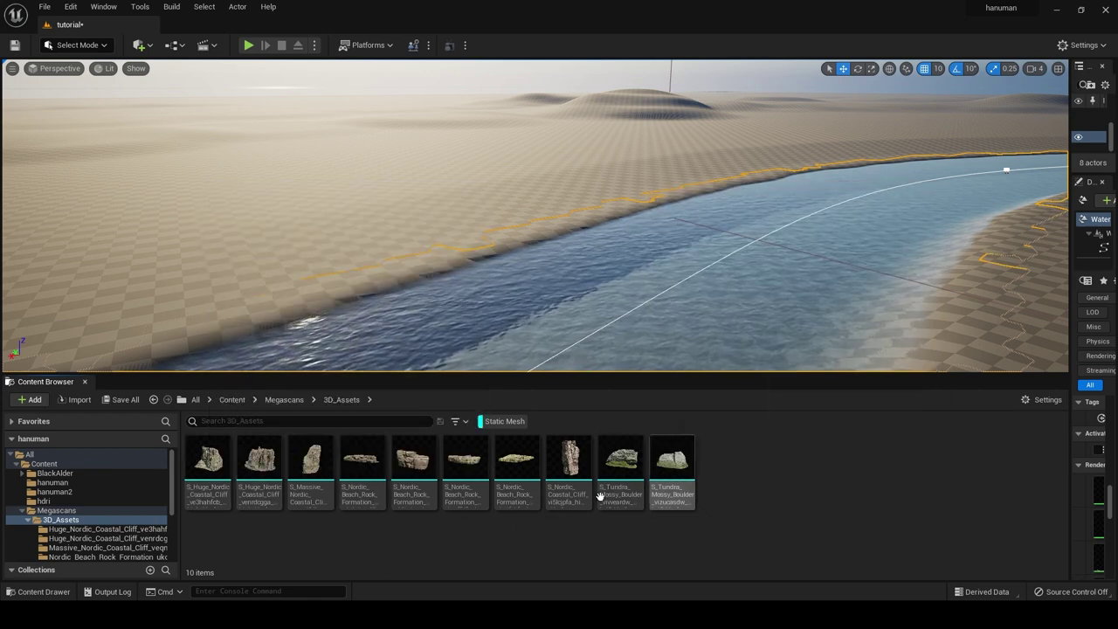
{"action": "right_click_drag", "start_coordinate": [866, 202], "coordinate": [866, 146]}
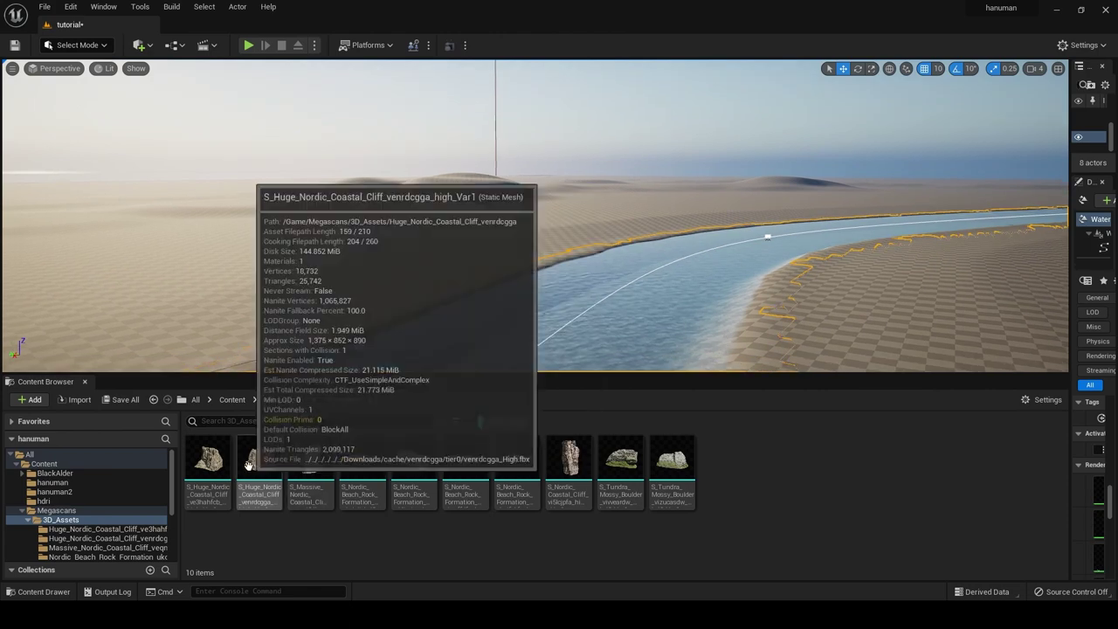
{"action": "left_click_drag", "start_coordinate": [261, 459], "coordinate": [258, 210]}
{"action": "left_click_drag", "start_coordinate": [576, 142], "coordinate": [594, 237]}
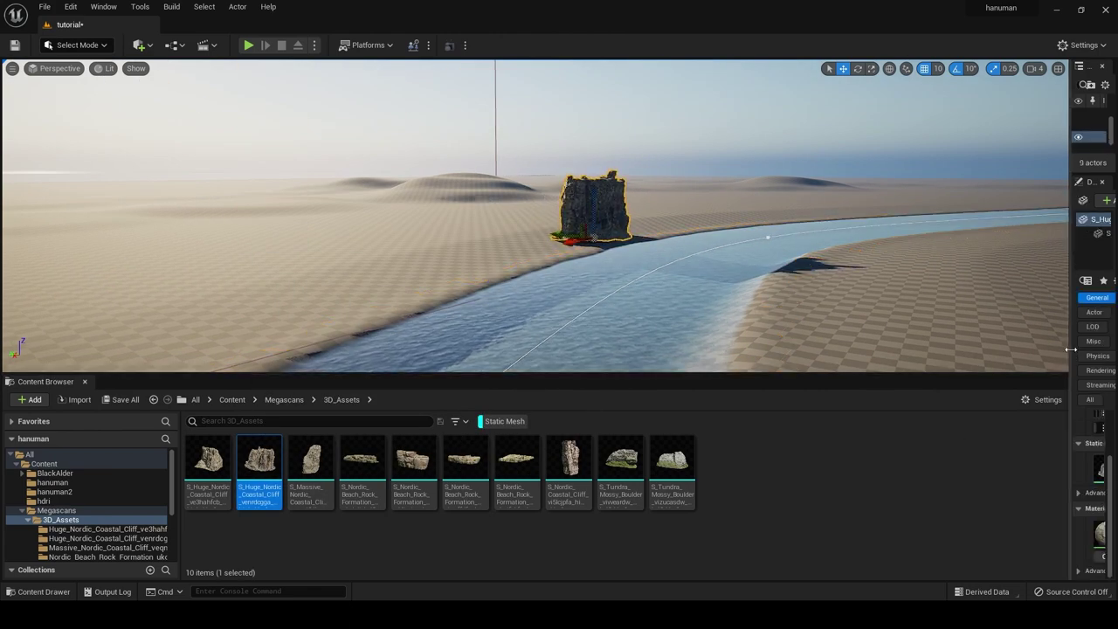
{"action": "left_click_drag", "start_coordinate": [1071, 350], "coordinate": [736, 349]}
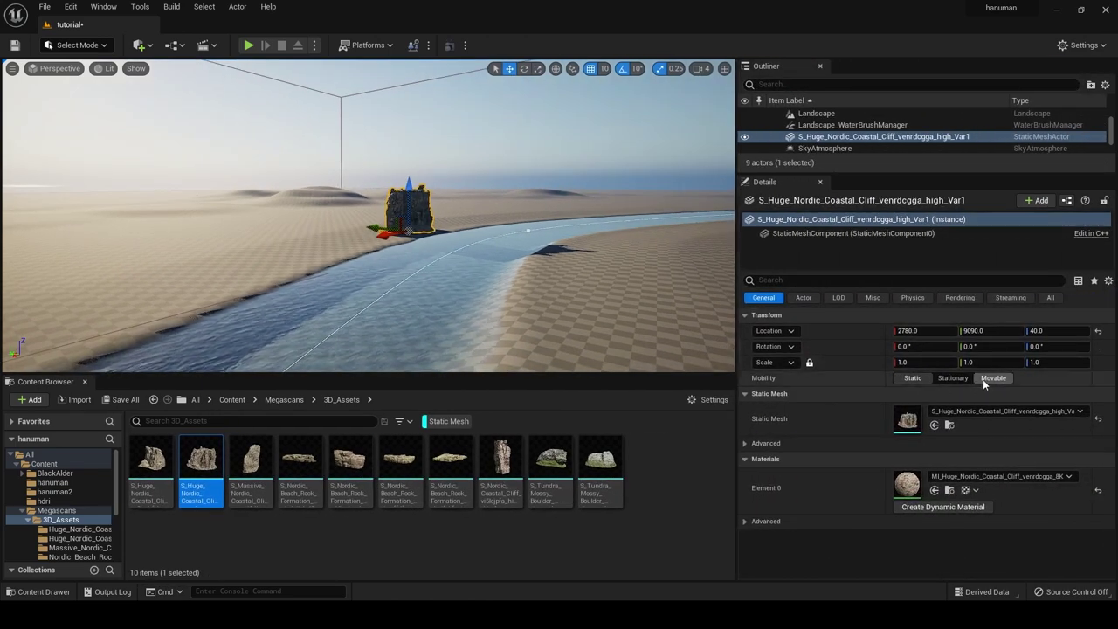
- Make the cliff Static, scale it to 3.0 and move it to 2780, 10300, -90
{"action": "left_click", "coordinate": [912, 378]}
{"action": "left_click", "coordinate": [908, 362]}
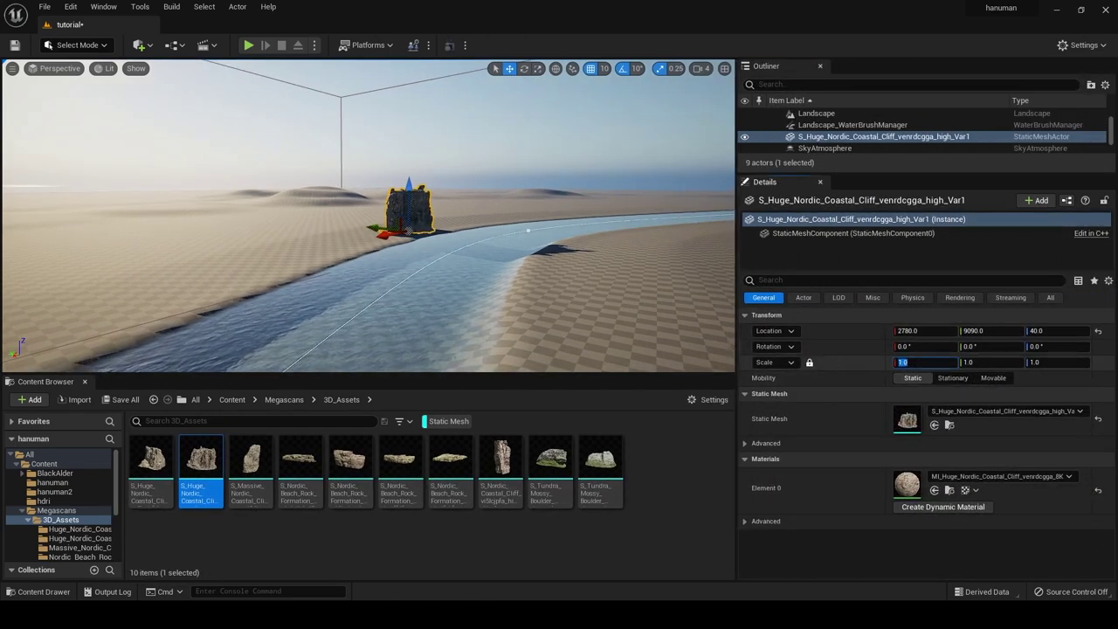
{"action": "type", "text": "3"}
{"action": "key", "text": "Return"}
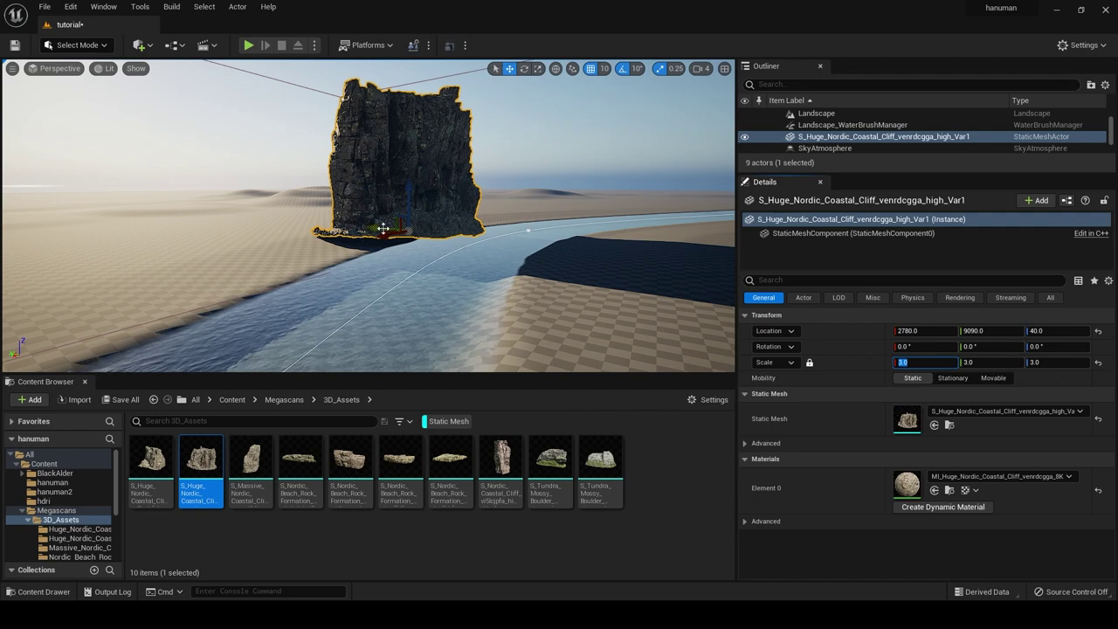
{"action": "left_click_drag", "start_coordinate": [383, 228], "coordinate": [332, 230]}
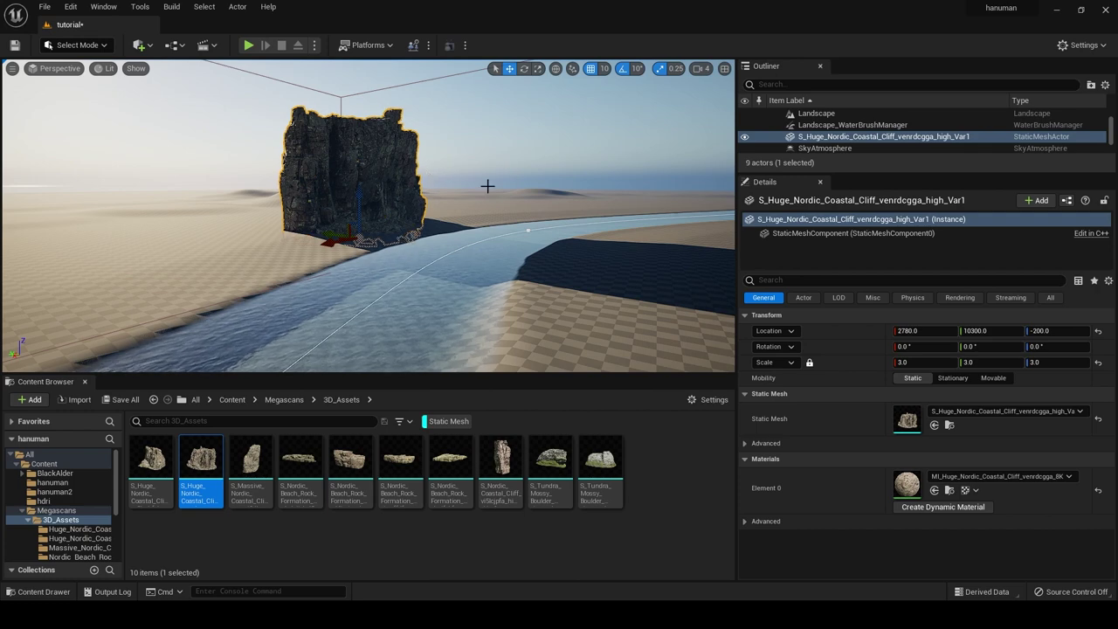
- Rotate the sun onto the cliff's front, then add a second Huge Nordic cliff at 240, 8730, 40
{"action": "right_click_drag", "start_coordinate": [487, 185], "coordinate": [486, 188]}
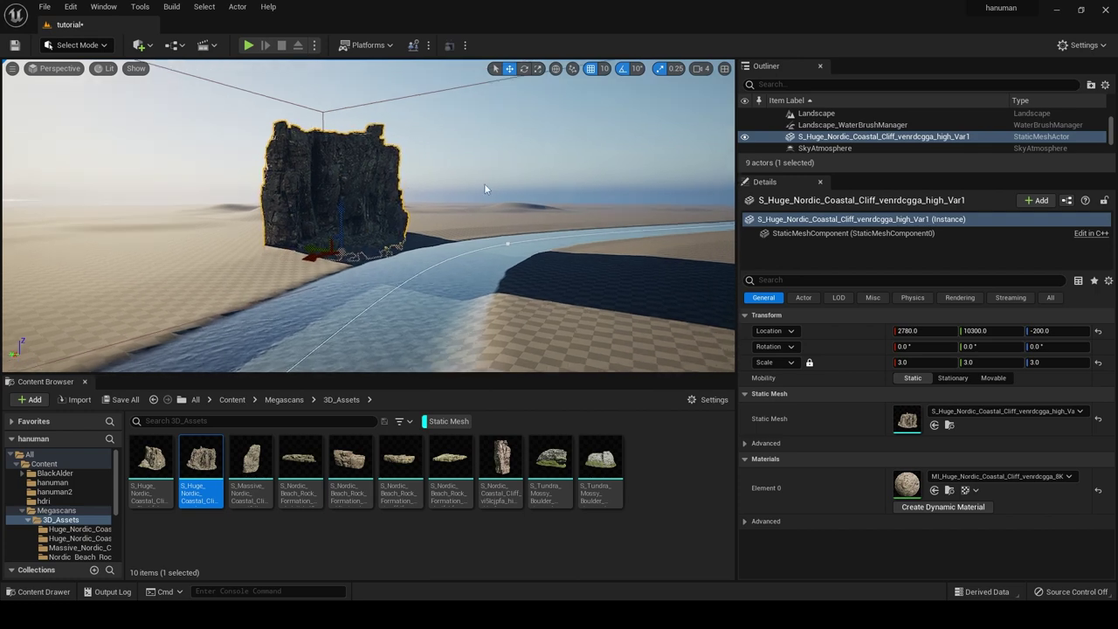
{"action": "key", "text": "ctrl+l"}
{"action": "mouse_move", "coordinate": [653, 168]}
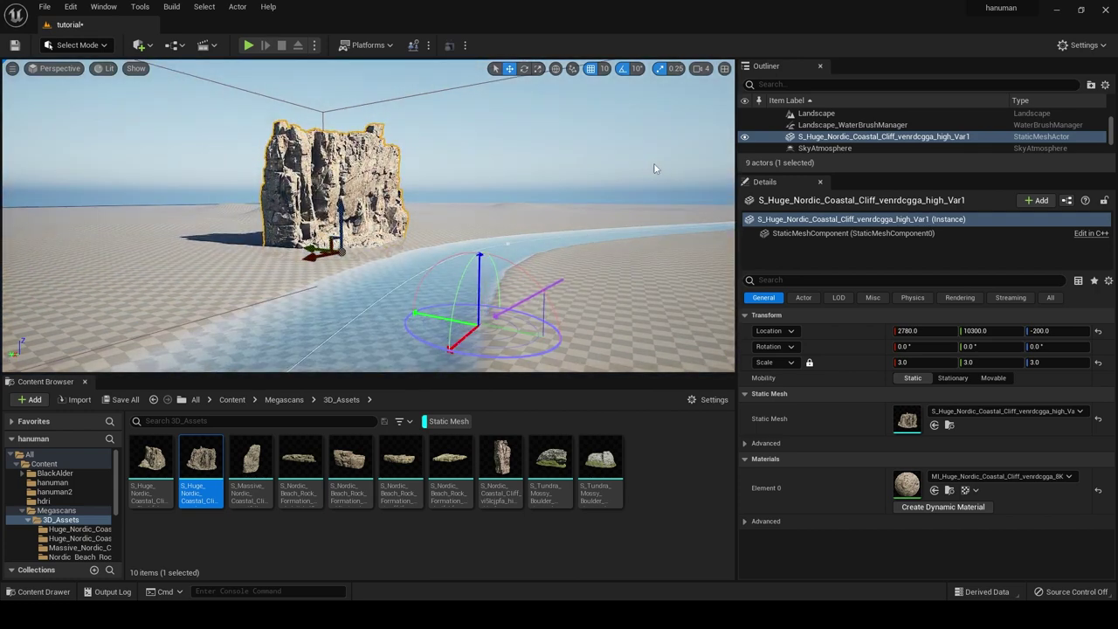
{"action": "right_click_drag", "start_coordinate": [368, 192], "coordinate": [368, 193]}
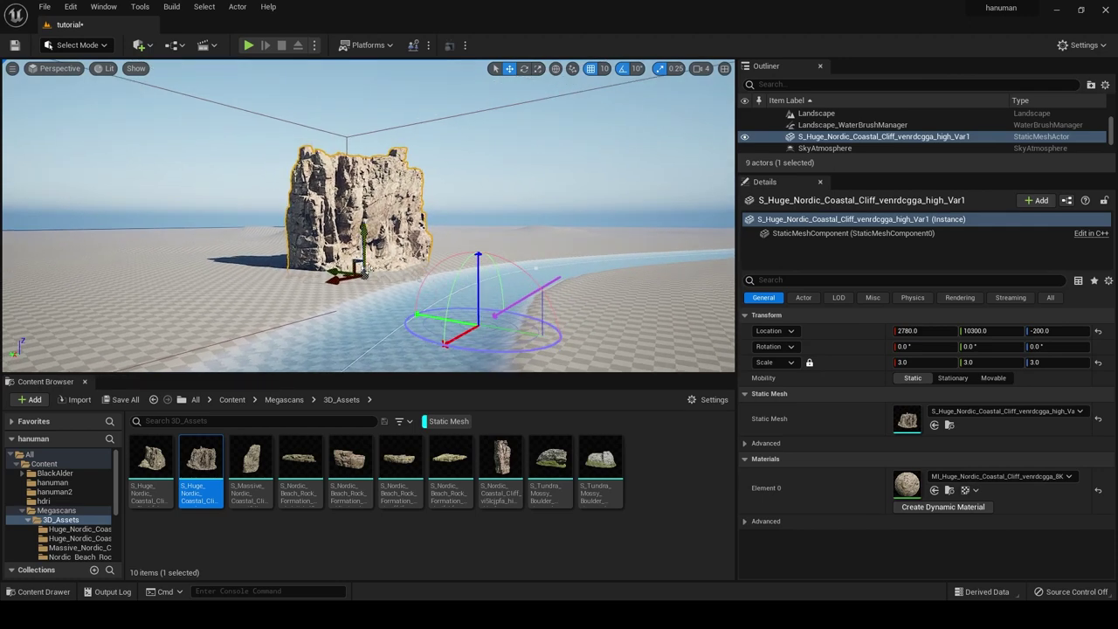
{"action": "left_click_drag", "start_coordinate": [363, 272], "coordinate": [364, 263]}
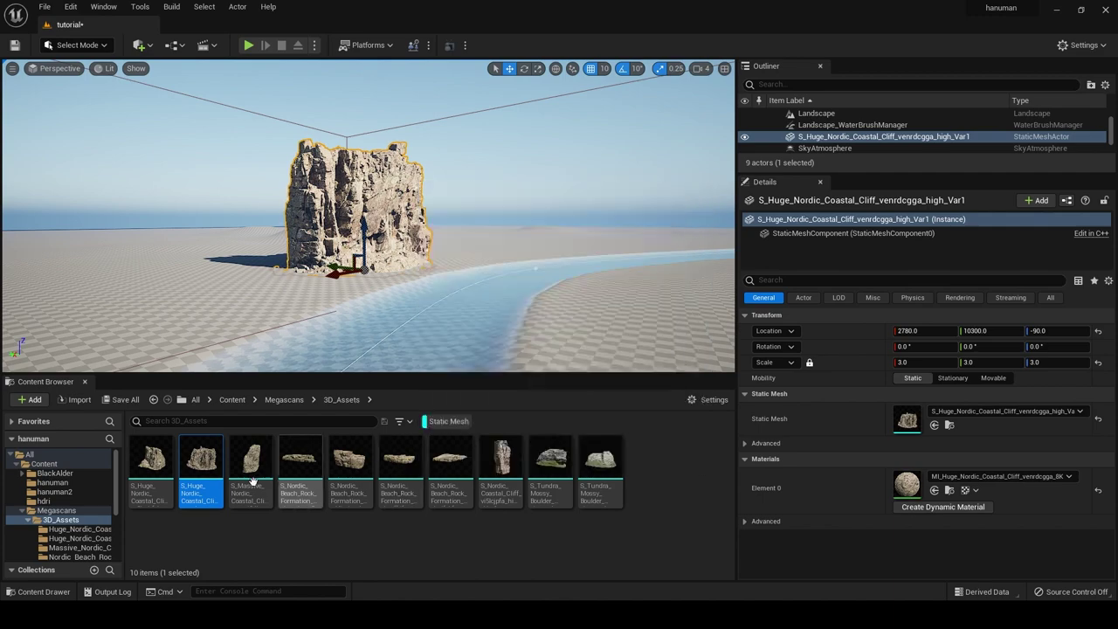
{"action": "left_click_drag", "start_coordinate": [151, 463], "coordinate": [550, 218]}
- Scale the second Huge cliff to 5, then select and deselect the venrdcgga cliff
{"action": "key", "text": "e"}
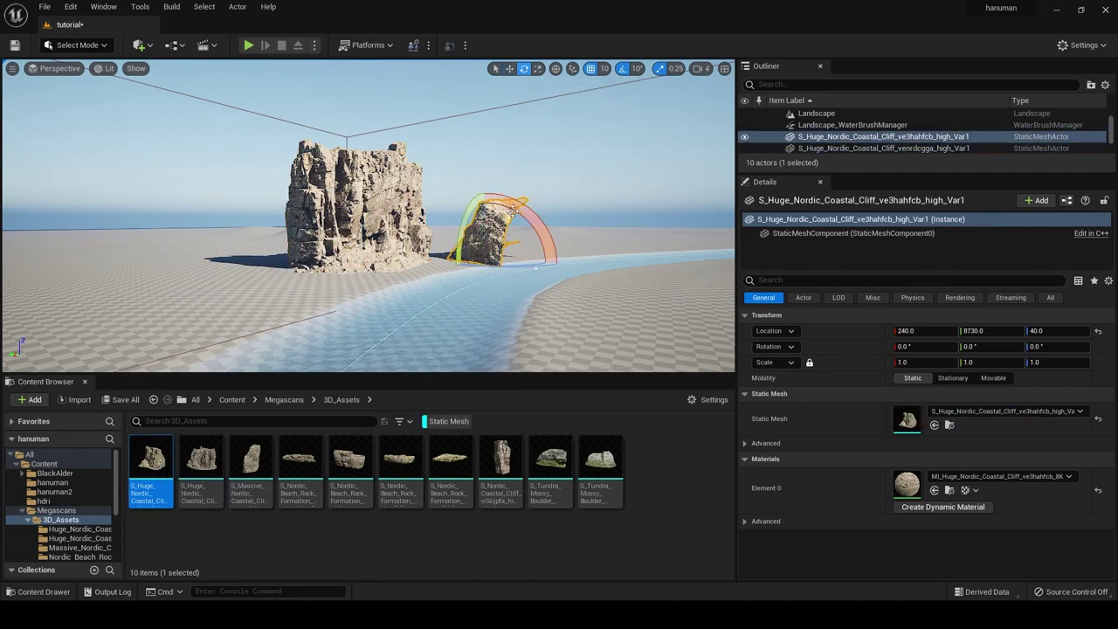
{"action": "left_click", "coordinate": [926, 362]}
{"action": "type", "text": "5"}
{"action": "key", "text": "Return"}
{"action": "key", "text": "w"}
{"action": "mouse_move", "coordinate": [516, 255]}
{"action": "right_mouse_down"}
{"action": "mouse_move", "coordinate": [498, 240]}
{"action": "mouse_move", "coordinate": [393, 262]}
{"action": "right_mouse_up"}
{"action": "left_click", "coordinate": [498, 241]}
{"action": "key", "text": "e"}
{"action": "key", "text": "Escape"}
- Add a tilted Massive cliff, another Huge cliff, a scaled-up Tundra Mossy Boulder and a second Massive cliff
{"action": "left_click_drag", "start_coordinate": [251, 463], "coordinate": [262, 246]}
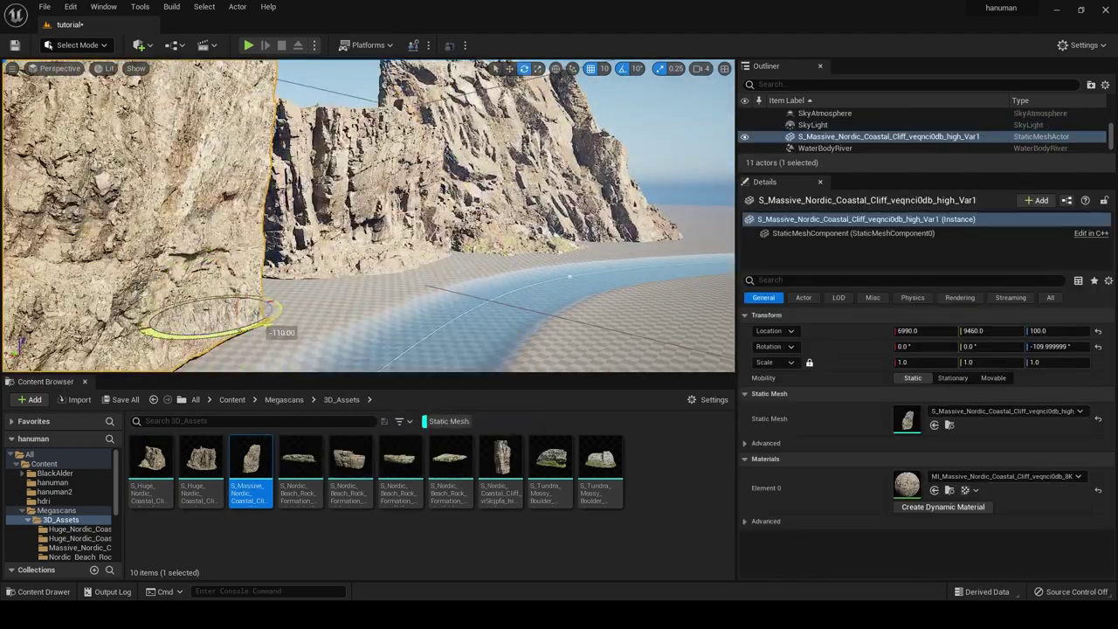
{"action": "left_click_drag", "start_coordinate": [171, 343], "coordinate": [873, 410]}
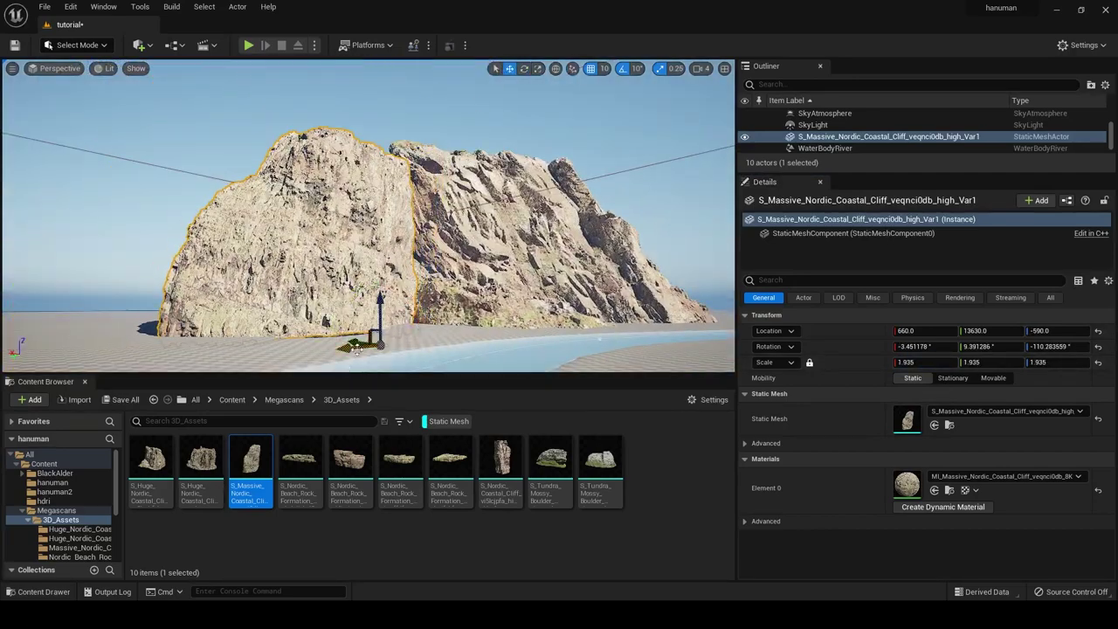
{"action": "mouse_move", "coordinate": [201, 463]}
{"action": "left_mouse_down"}
{"action": "mouse_move", "coordinate": [232, 288]}
{"action": "mouse_move", "coordinate": [172, 281]}
{"action": "mouse_move", "coordinate": [405, 238]}
{"action": "left_mouse_up"}
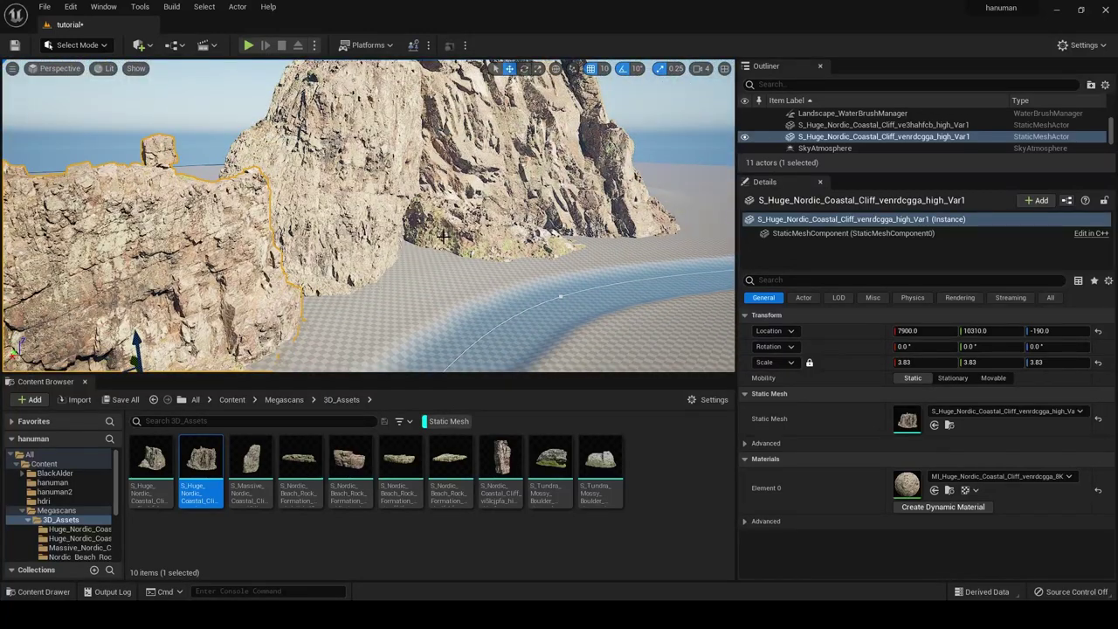
{"action": "left_click_drag", "start_coordinate": [550, 463], "coordinate": [499, 240]}
{"action": "left_click", "coordinate": [909, 361]}
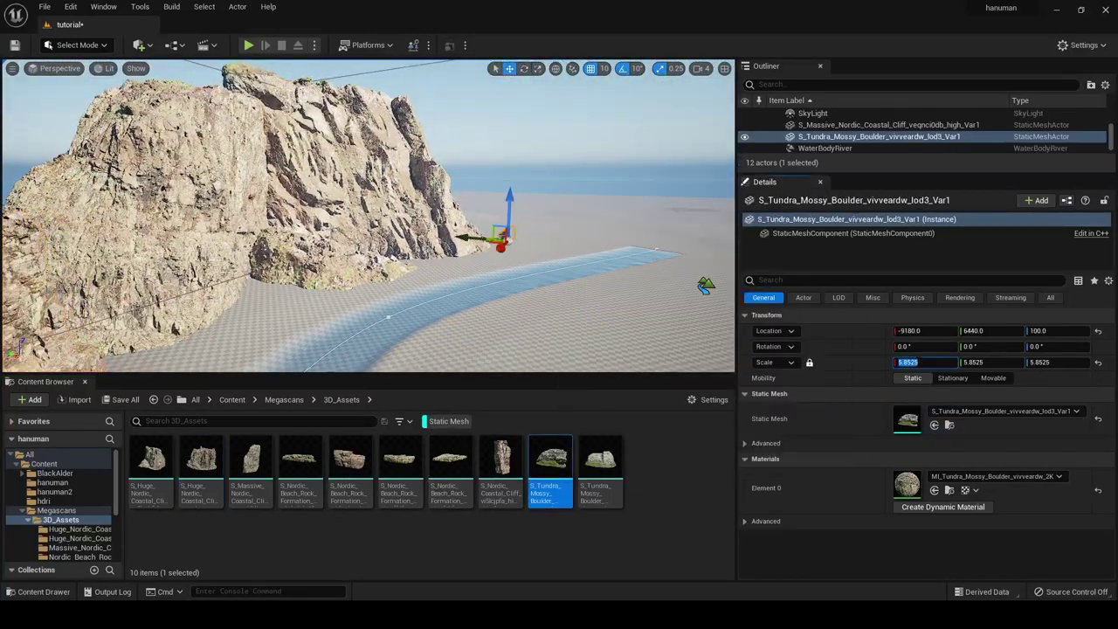
{"action": "left_click", "coordinate": [393, 332]}
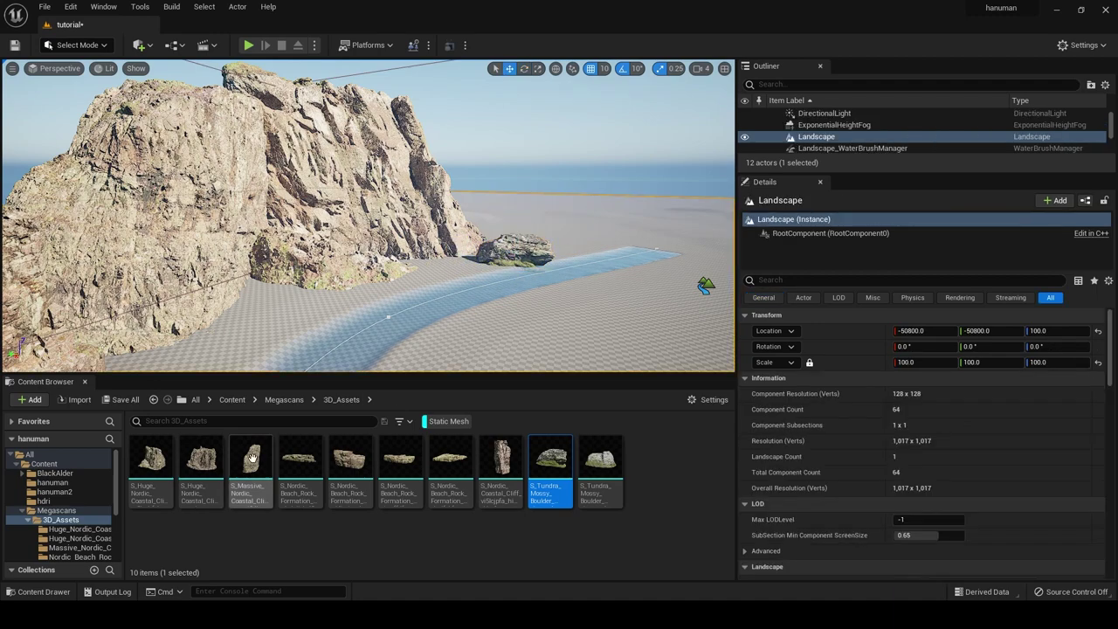
{"action": "left_click_drag", "start_coordinate": [252, 457], "coordinate": [499, 201]}
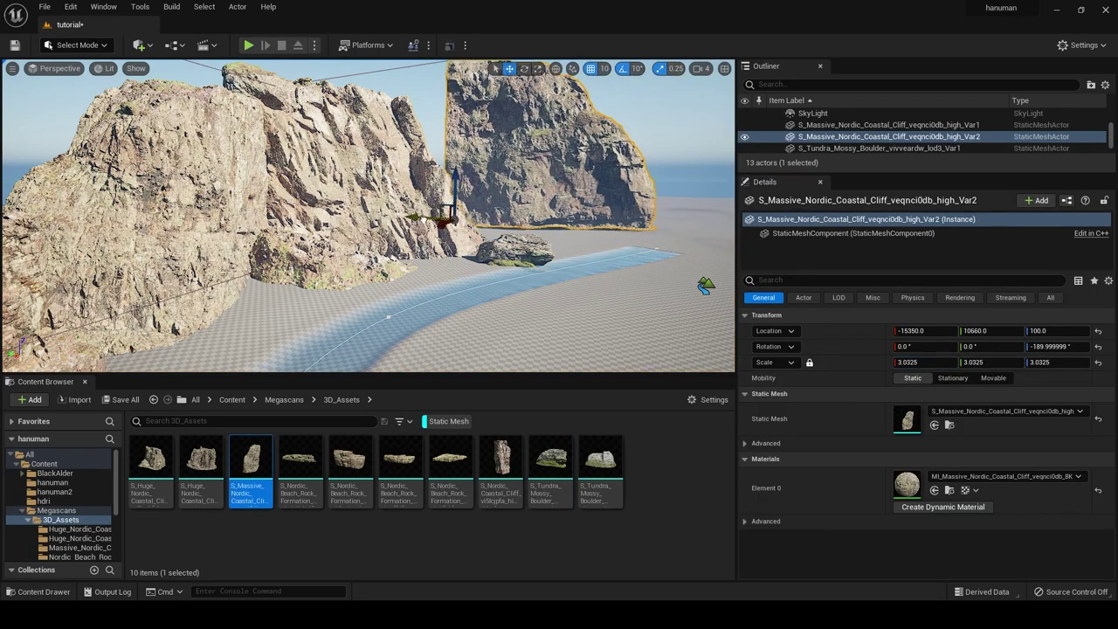
{"action": "left_click", "coordinate": [525, 70]}
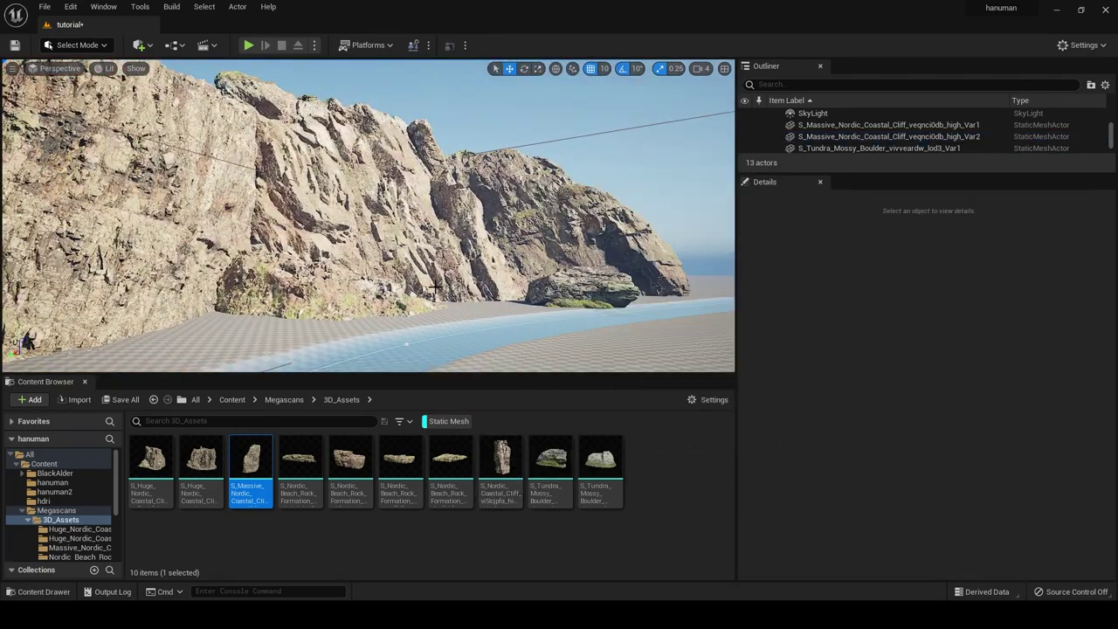
- Fly past the riverside cliffs, save the tutorial map with Ctrl+S and clear the Static Mesh filter
{"action": "right_click_drag", "start_coordinate": [393, 219], "coordinate": [393, 218]}
{"action": "right_click_drag", "start_coordinate": [454, 278], "coordinate": [454, 277]}
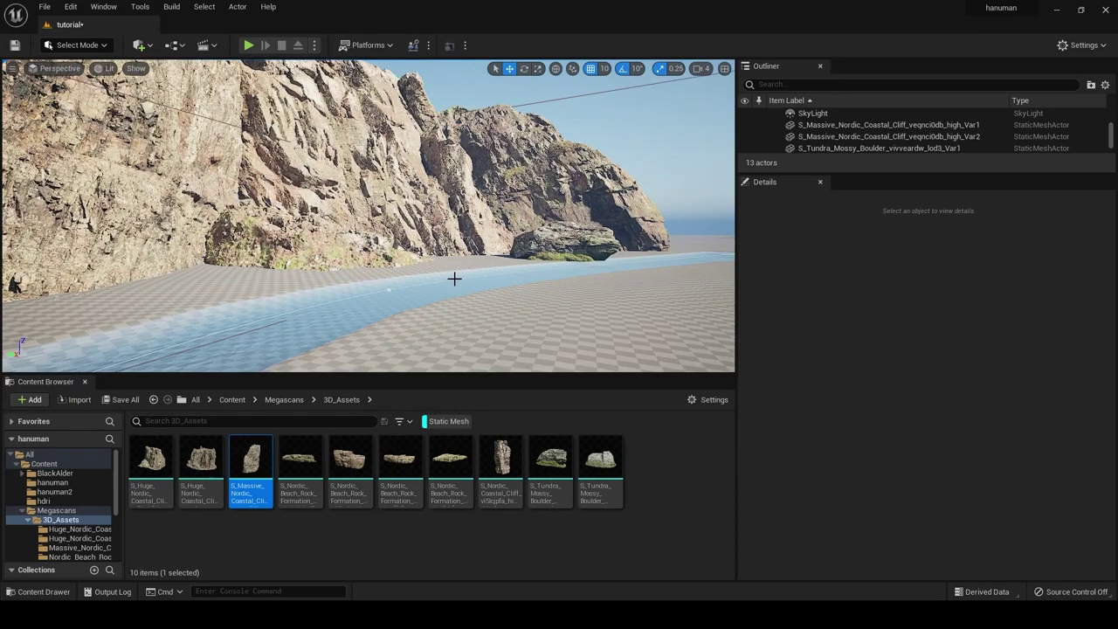
{"action": "right_click_drag", "start_coordinate": [455, 278], "coordinate": [459, 296]}
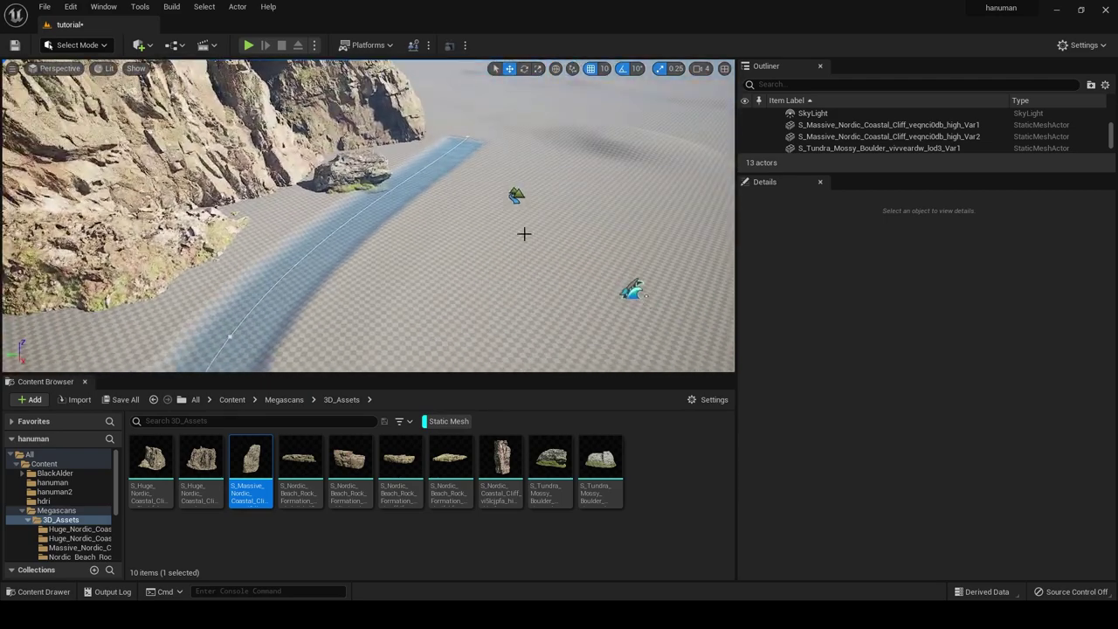
{"action": "right_click_drag", "start_coordinate": [524, 233], "coordinate": [524, 233]}
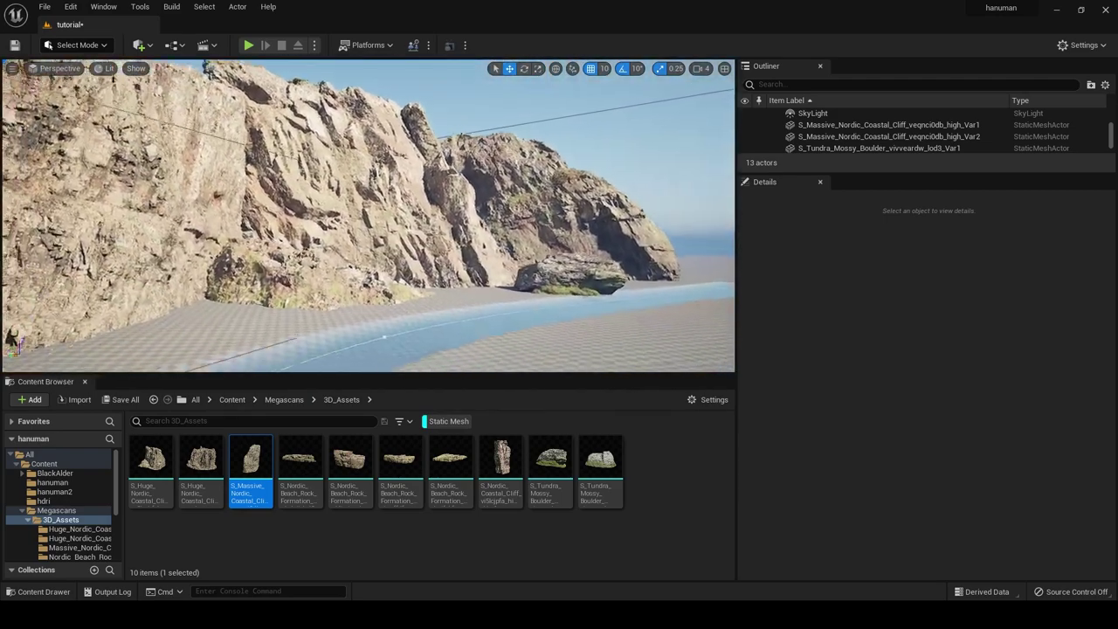
{"action": "right_click_drag", "start_coordinate": [485, 287], "coordinate": [484, 286]}
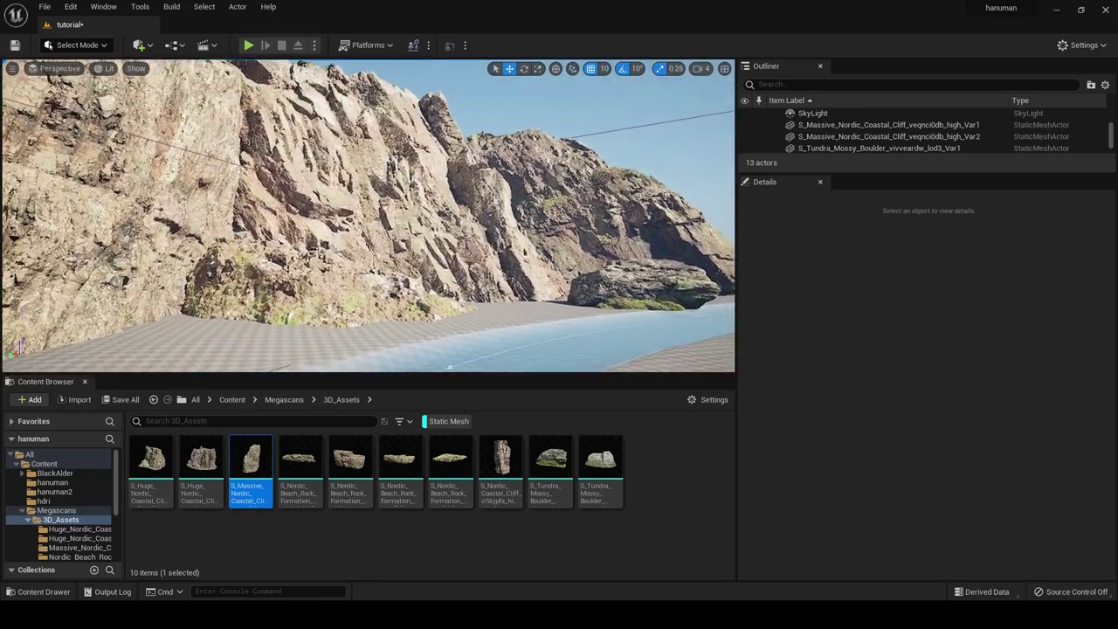
{"action": "key", "text": "ctrl+s"}
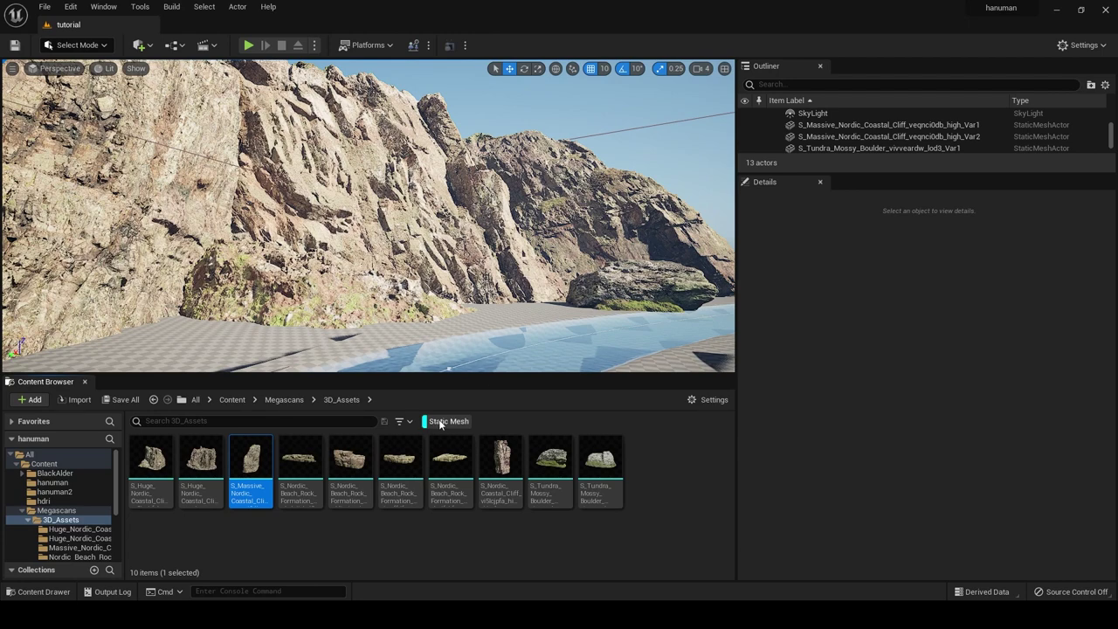
{"action": "left_click", "coordinate": [440, 423]}
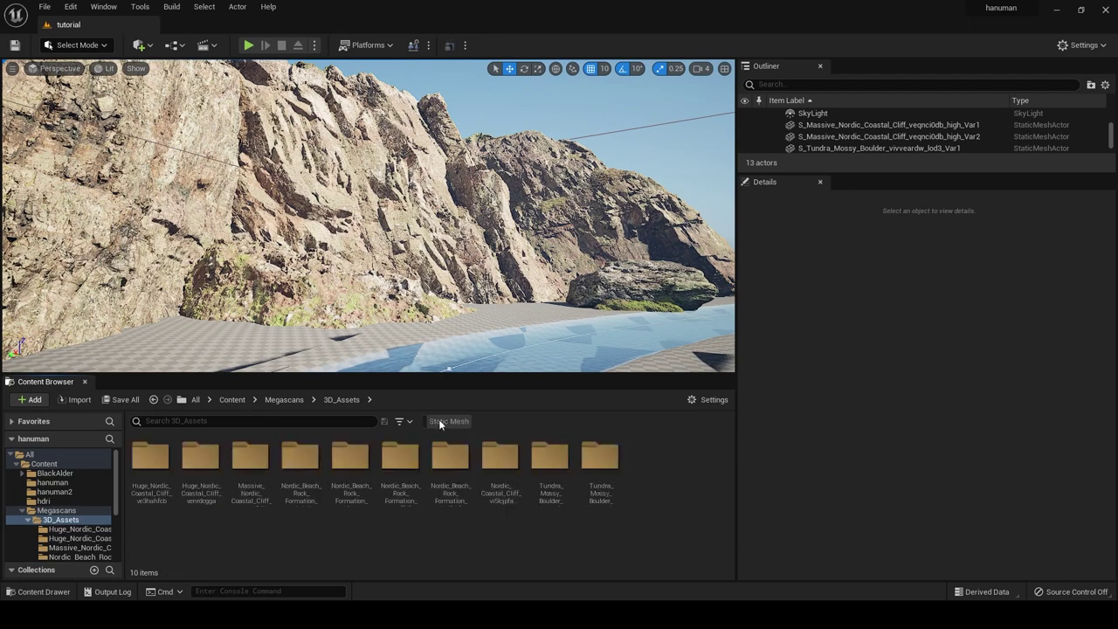
- Download the free Five Faced Divine Monkey - Hanuman model from its Cults3D page
{"action": "key", "text": "alt+Tab"}
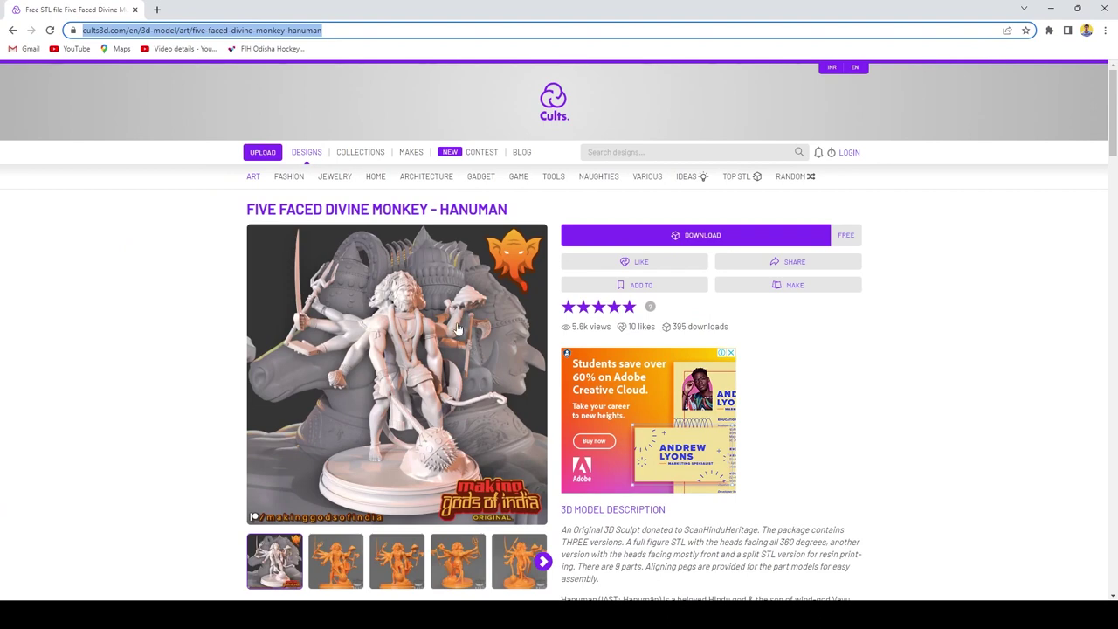
{"action": "scroll", "coordinate": [270, 121], "scroll_direction": "down", "scroll_amount": 1}
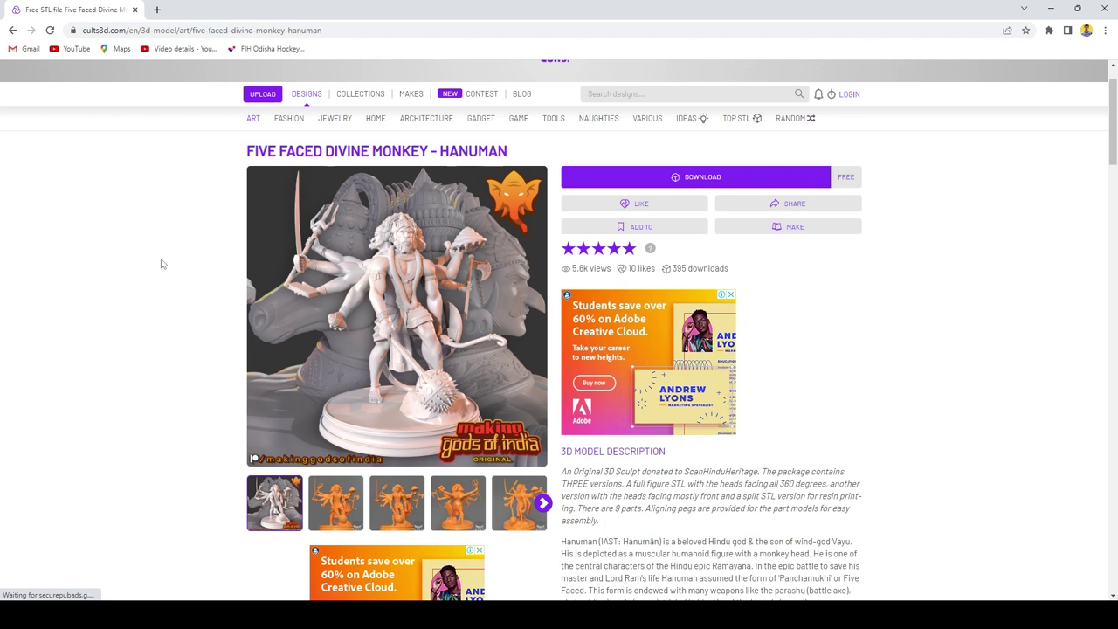
{"action": "left_click", "coordinate": [678, 179]}
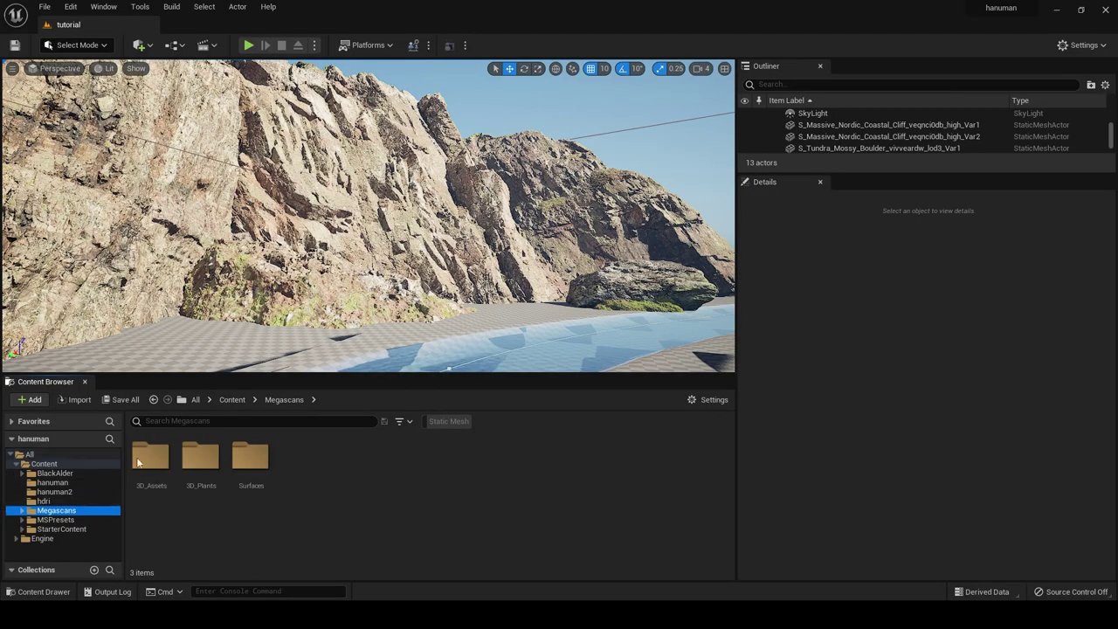
- Delete the empty hanuman2 folder from the Content Browser
{"action": "left_click", "coordinate": [87, 494]}
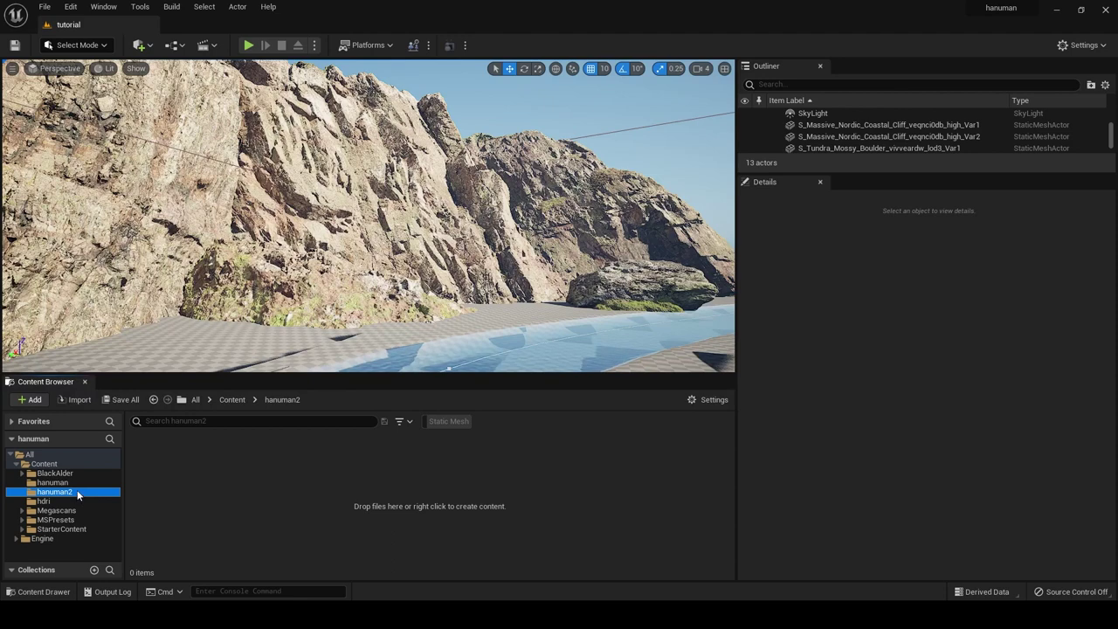
{"action": "key", "text": "Delete"}
{"action": "left_click", "coordinate": [106, 515]}
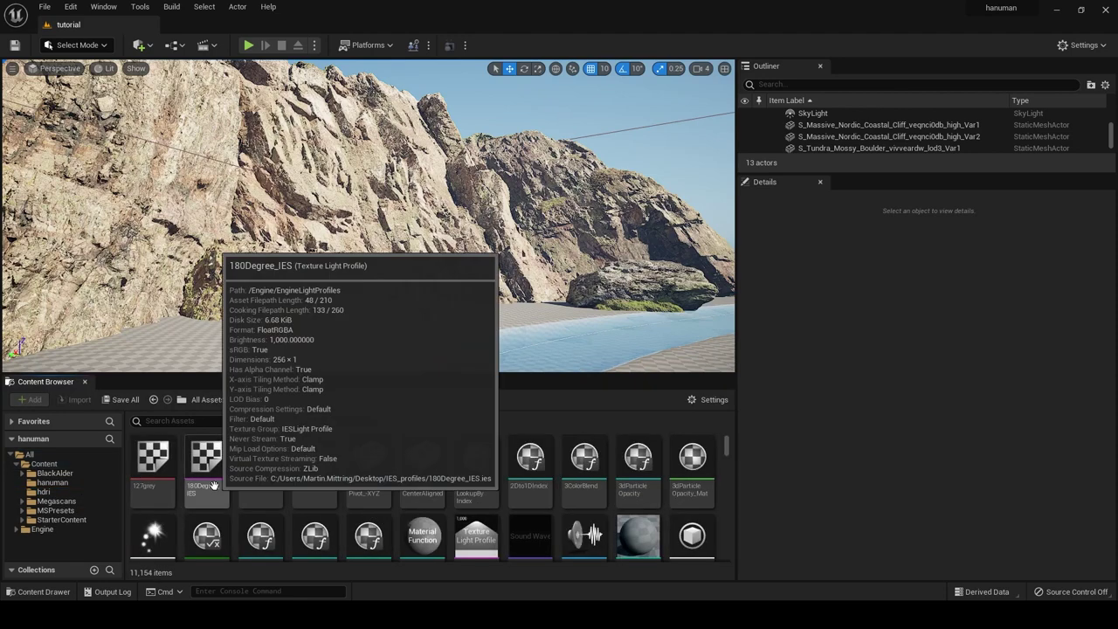
- Inspect the 'untitled' Hanuman mesh, then drag it into the level in front of the cliffs
{"action": "left_click", "coordinate": [52, 482]}
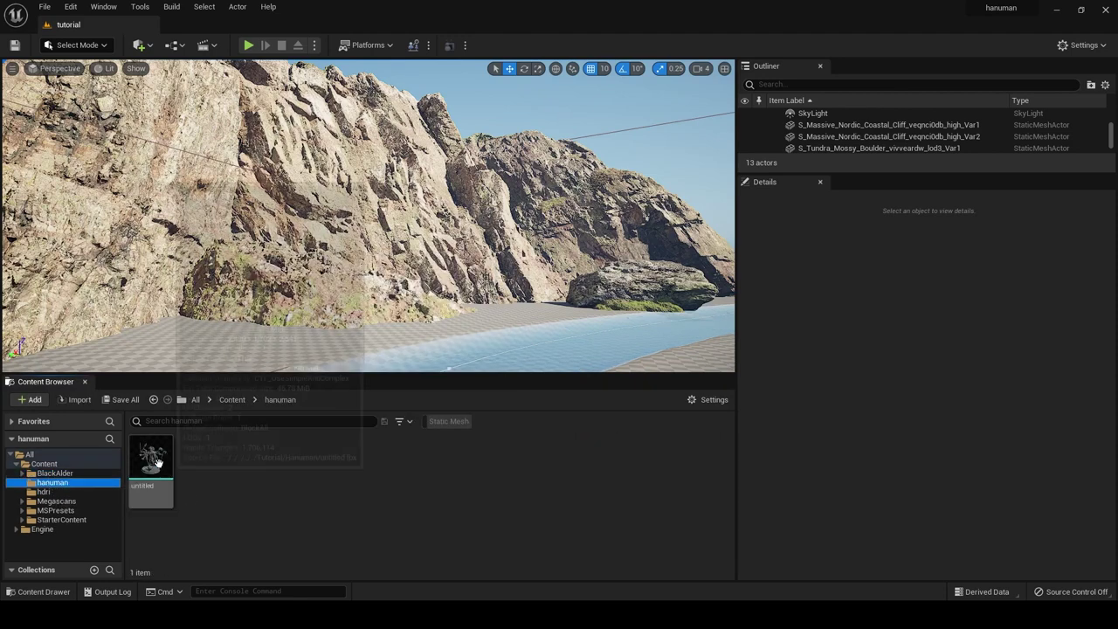
{"action": "double_click", "coordinate": [159, 461]}
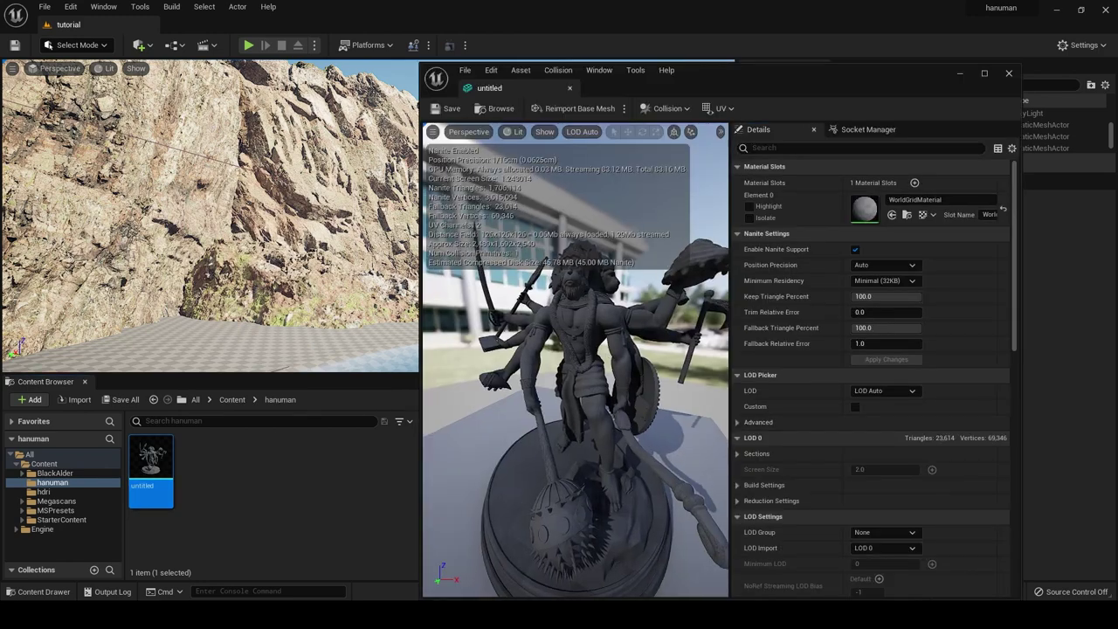
{"action": "mouse_move", "coordinate": [577, 367]}
{"action": "left_mouse_down"}
{"action": "mouse_move", "coordinate": [599, 357]}
{"action": "mouse_move", "coordinate": [542, 358]}
{"action": "mouse_move", "coordinate": [609, 364]}
{"action": "mouse_move", "coordinate": [524, 367]}
{"action": "mouse_move", "coordinate": [594, 365]}
{"action": "left_mouse_up"}
{"action": "scroll", "coordinate": [609, 365], "scroll_direction": "up", "scroll_amount": 3}
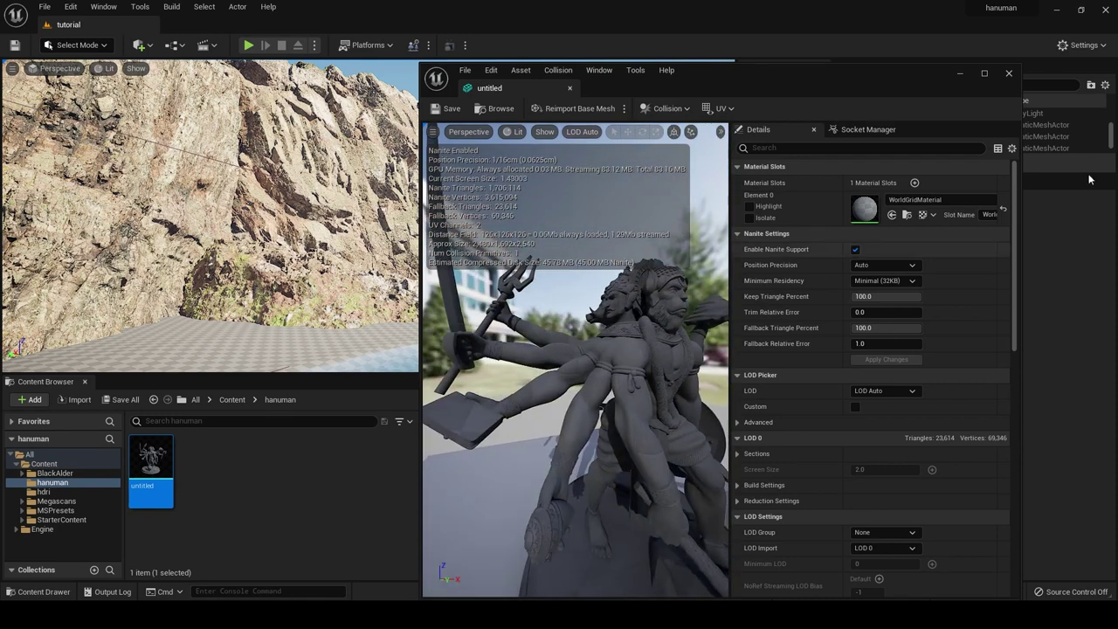
{"action": "left_click", "coordinate": [1009, 74]}
{"action": "mouse_move", "coordinate": [148, 463]}
{"action": "left_mouse_down"}
{"action": "mouse_move", "coordinate": [561, 295]}
{"action": "mouse_move", "coordinate": [519, 307]}
{"action": "left_mouse_up"}
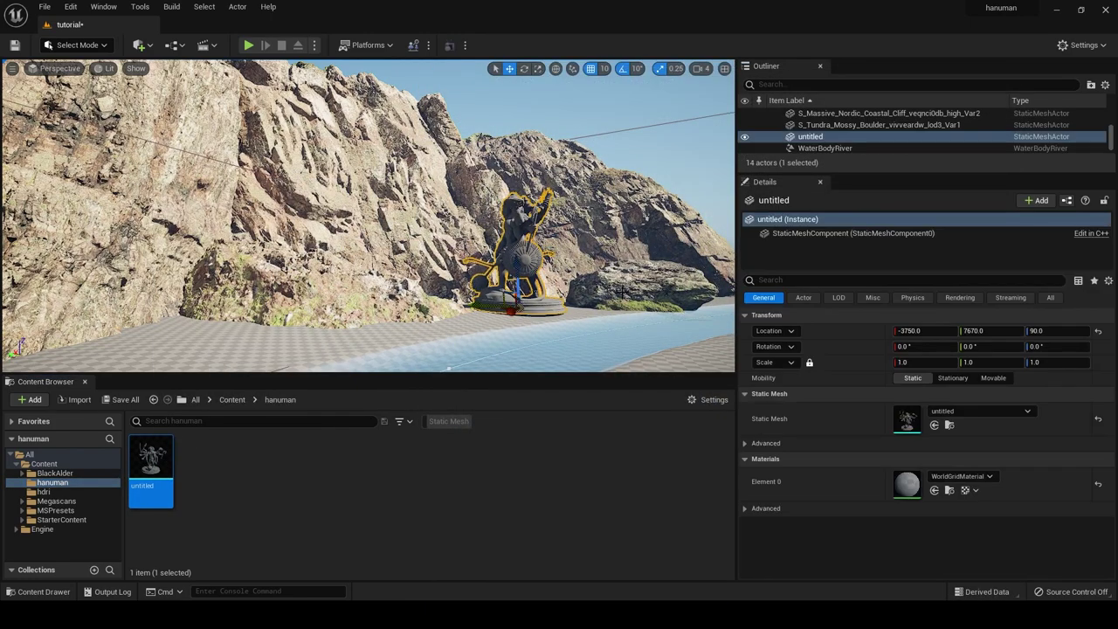
- Rotate the statue around its vertical axis and look it over against the cliff
{"action": "mouse_move", "coordinate": [597, 265]}
{"action": "right_mouse_down"}
{"action": "mouse_move", "coordinate": [664, 263]}
{"action": "mouse_move", "coordinate": [521, 78]}
{"action": "right_mouse_up"}
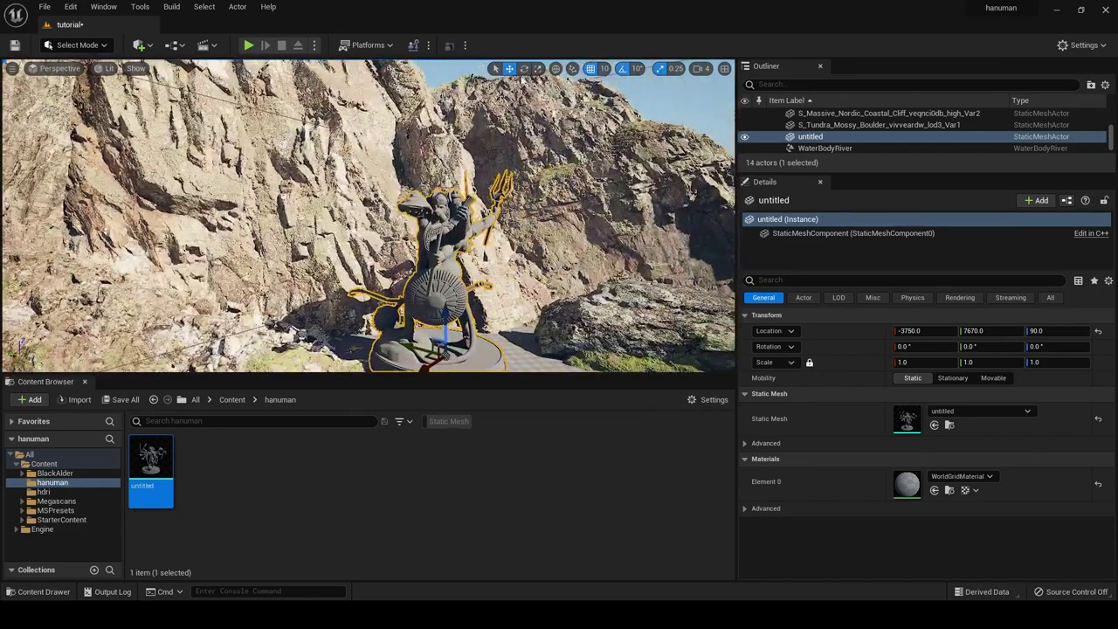
{"action": "left_click", "coordinate": [524, 69]}
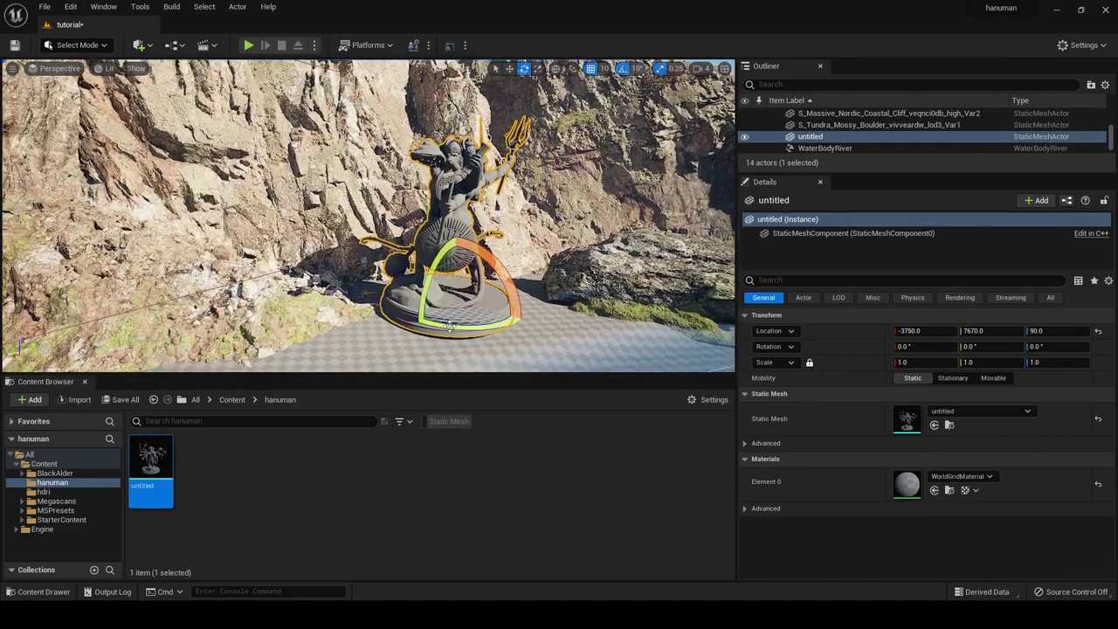
{"action": "left_click_drag", "start_coordinate": [449, 327], "coordinate": [444, 327]}
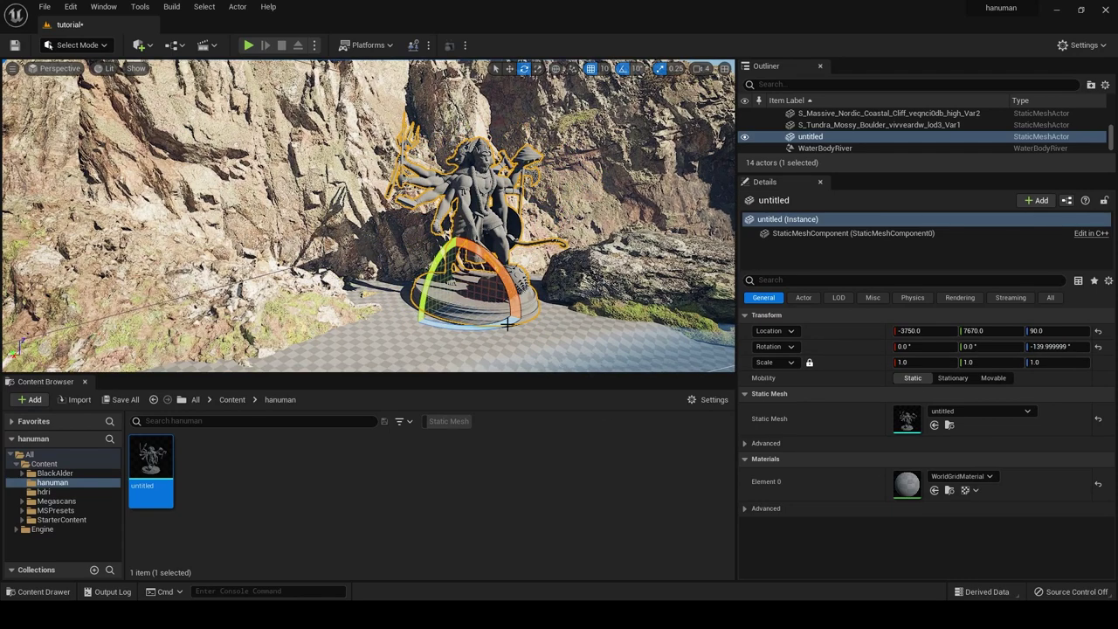
{"action": "mouse_move", "coordinate": [508, 325]}
{"action": "right_mouse_down"}
{"action": "mouse_move", "coordinate": [489, 262]}
{"action": "mouse_move", "coordinate": [489, 297]}
{"action": "right_mouse_up"}
{"action": "left_click_drag", "start_coordinate": [926, 361], "coordinate": [953, 362]}
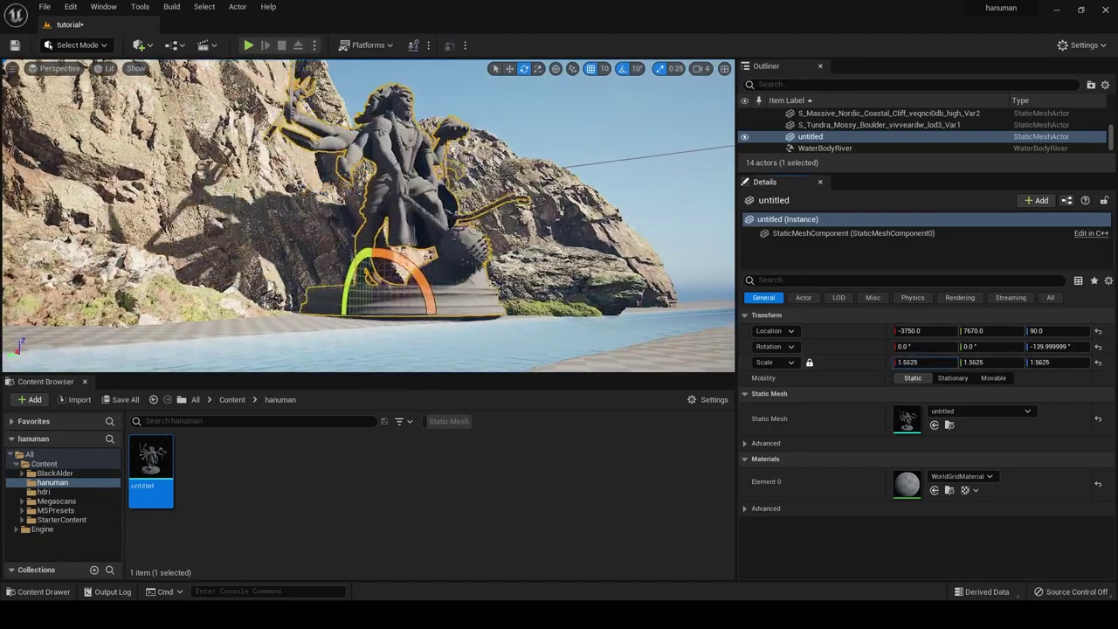
- Orbit in close around the statue, then bring up the editor modes dropdown
{"action": "mouse_move", "coordinate": [489, 297]}
{"action": "right_mouse_down"}
{"action": "mouse_move", "coordinate": [591, 150]}
{"action": "mouse_move", "coordinate": [576, 139]}
{"action": "right_mouse_up"}
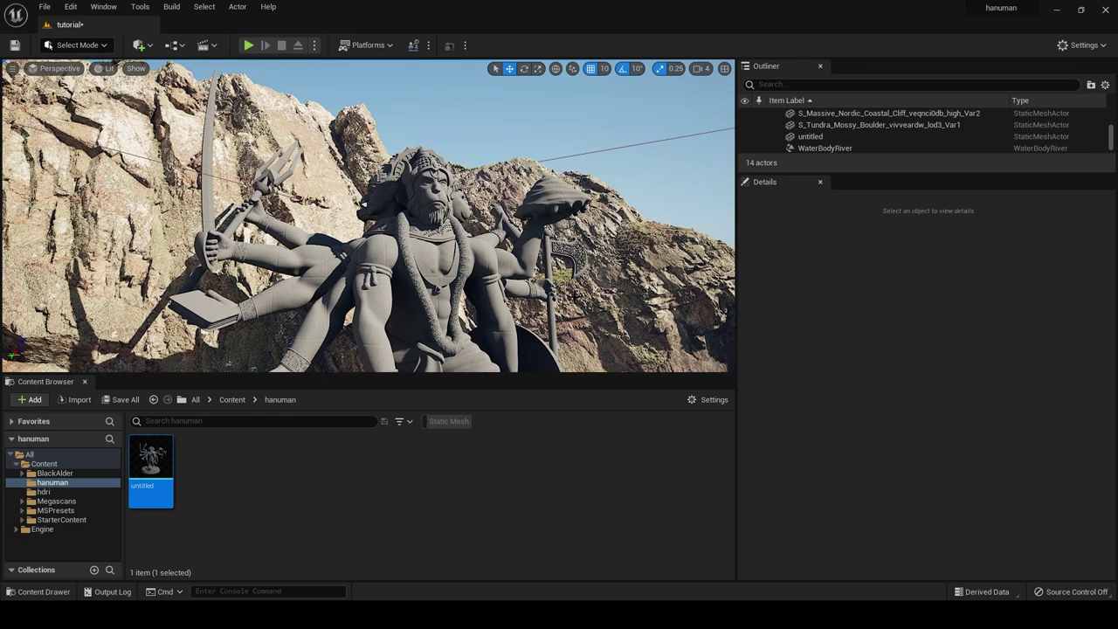
{"action": "right_click_drag", "start_coordinate": [577, 140], "coordinate": [550, 140]}
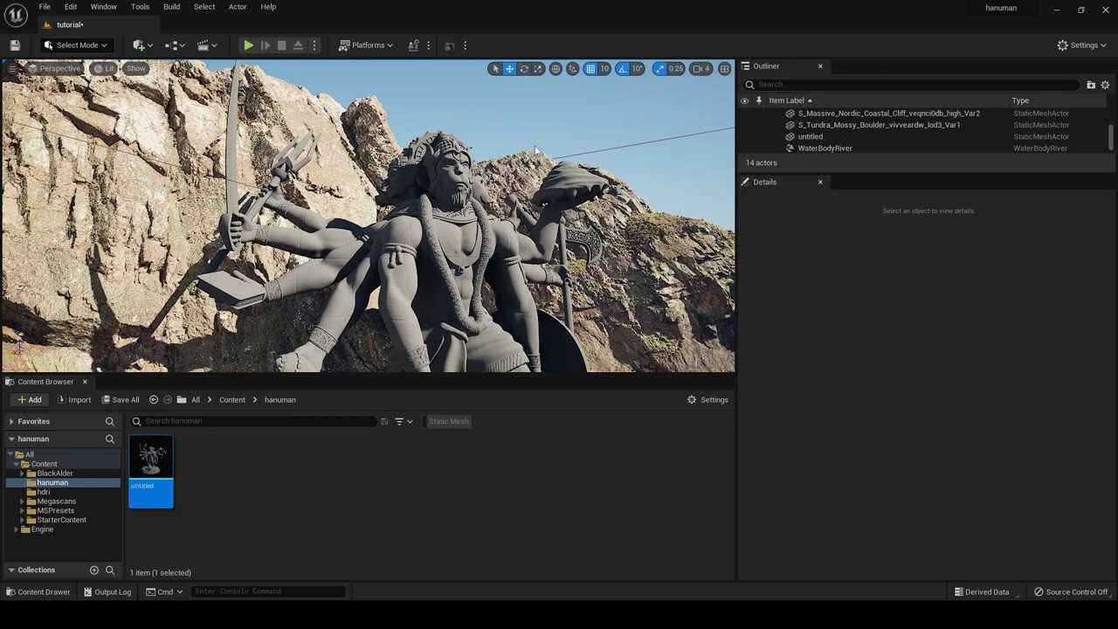
{"action": "right_click_drag", "start_coordinate": [536, 150], "coordinate": [535, 145]}
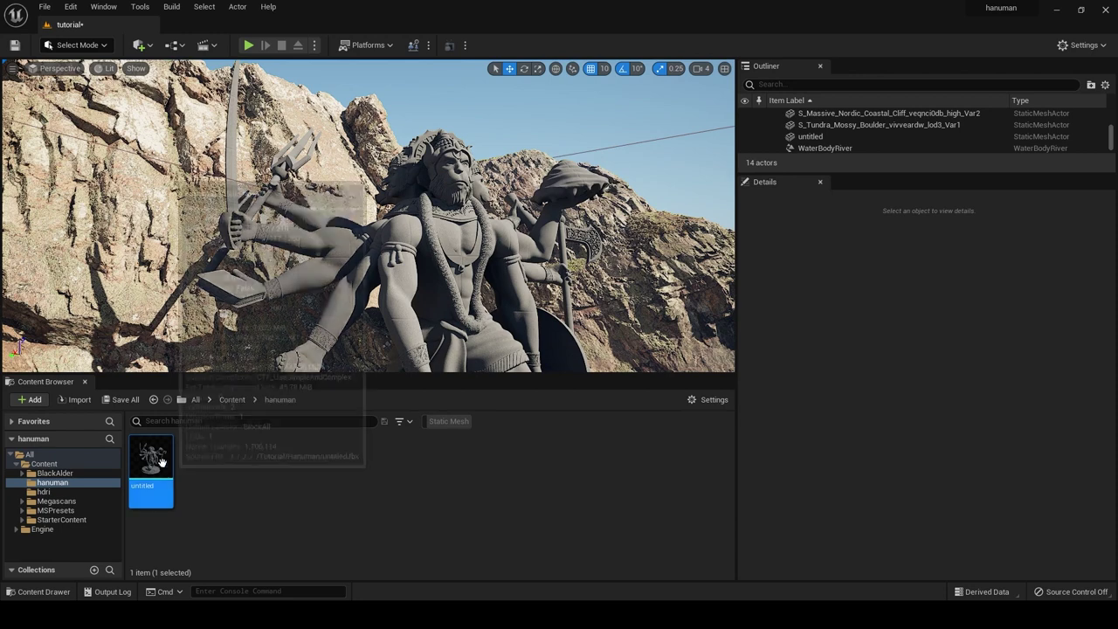
{"action": "right_click_drag", "start_coordinate": [343, 239], "coordinate": [461, 171]}
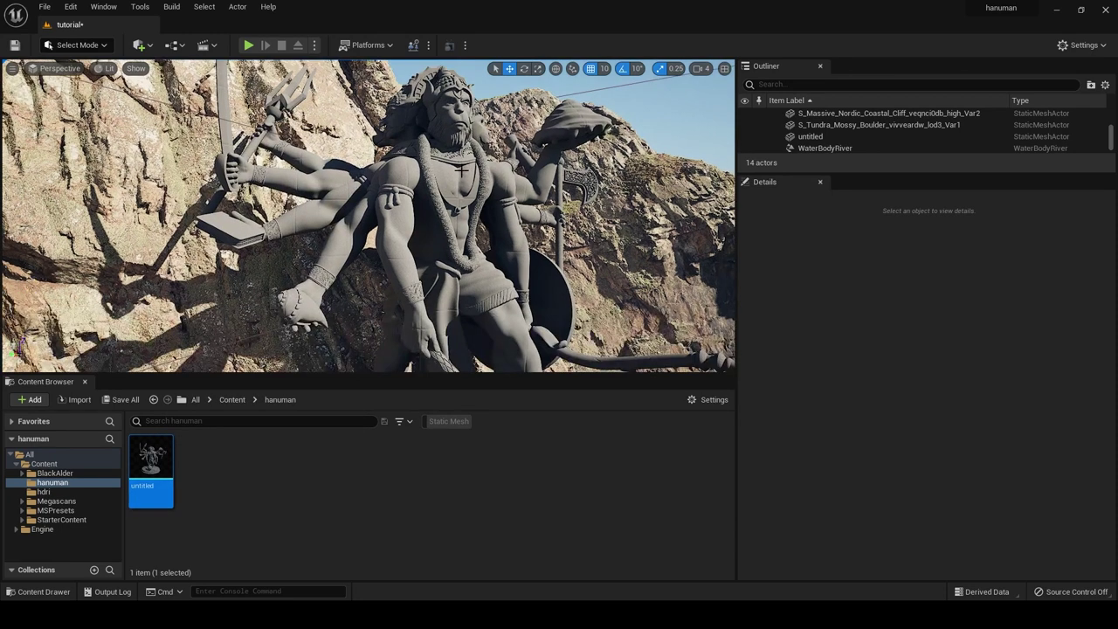
{"action": "right_click_drag", "start_coordinate": [421, 244], "coordinate": [407, 236]}
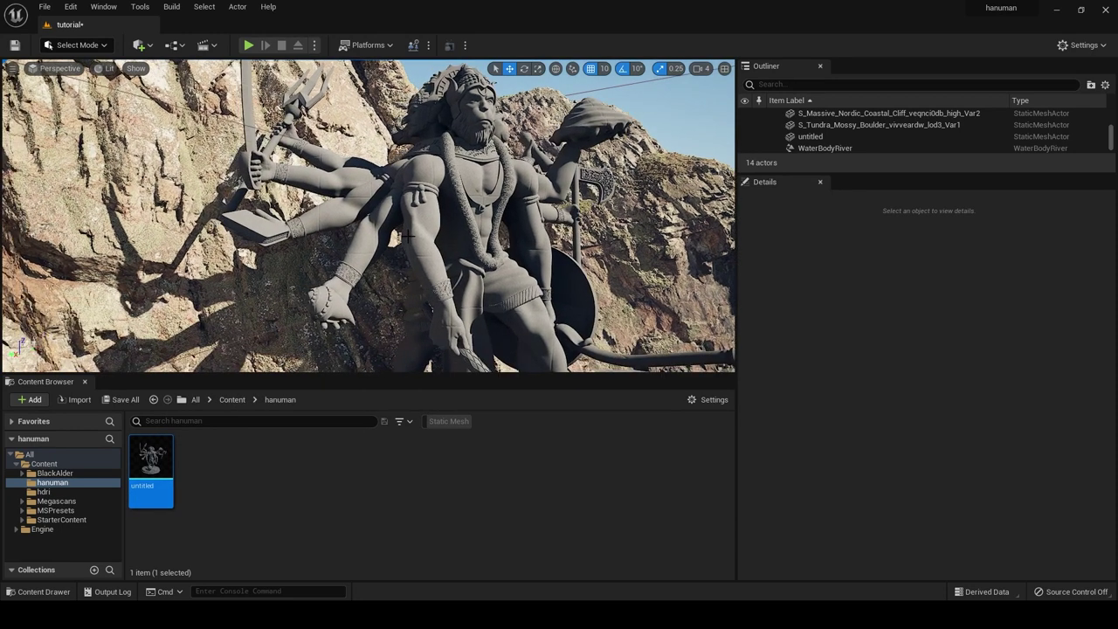
{"action": "left_click", "coordinate": [77, 45]}
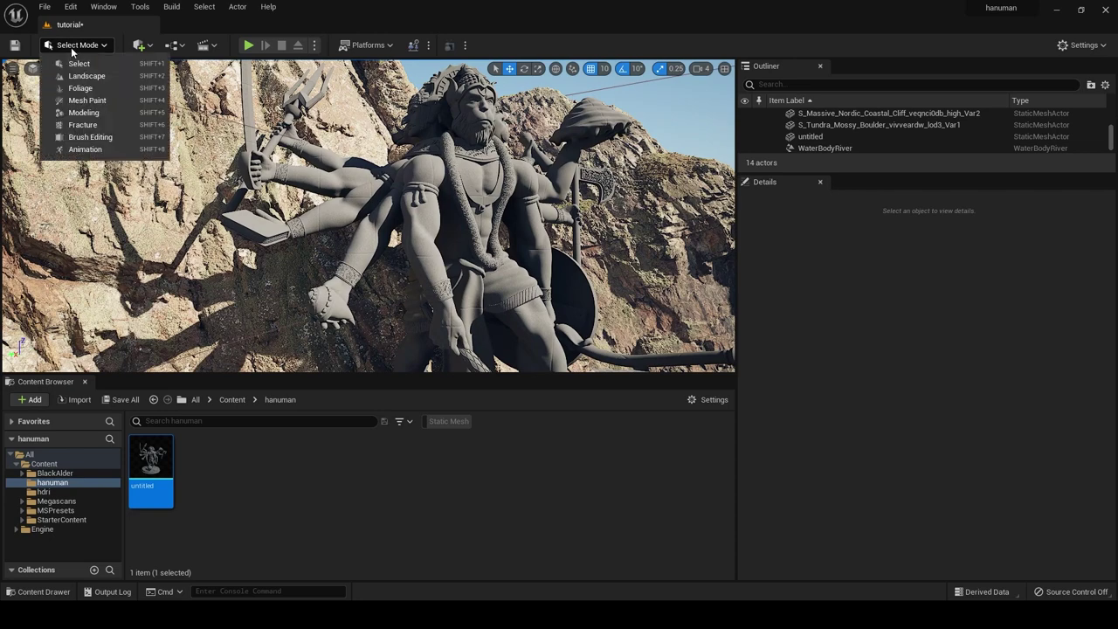
- Switch to Modeling mode, verify the Modeling Tools Editor Mode plugin is enabled, and select the statue
{"action": "left_click", "coordinate": [84, 113]}
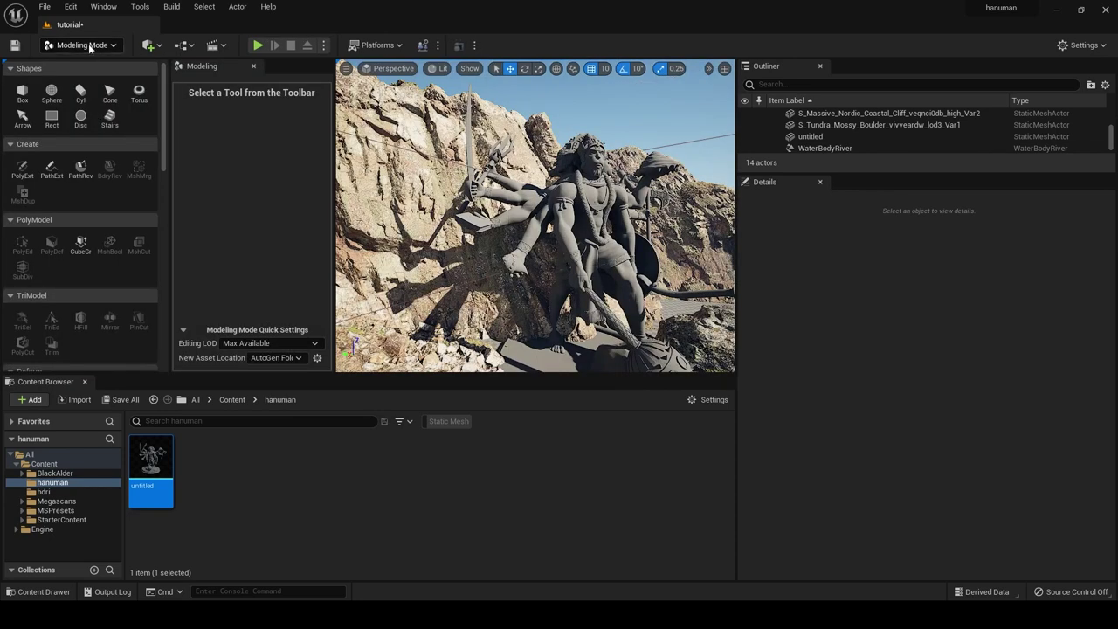
{"action": "left_click", "coordinate": [70, 7]}
{"action": "left_click", "coordinate": [108, 193]}
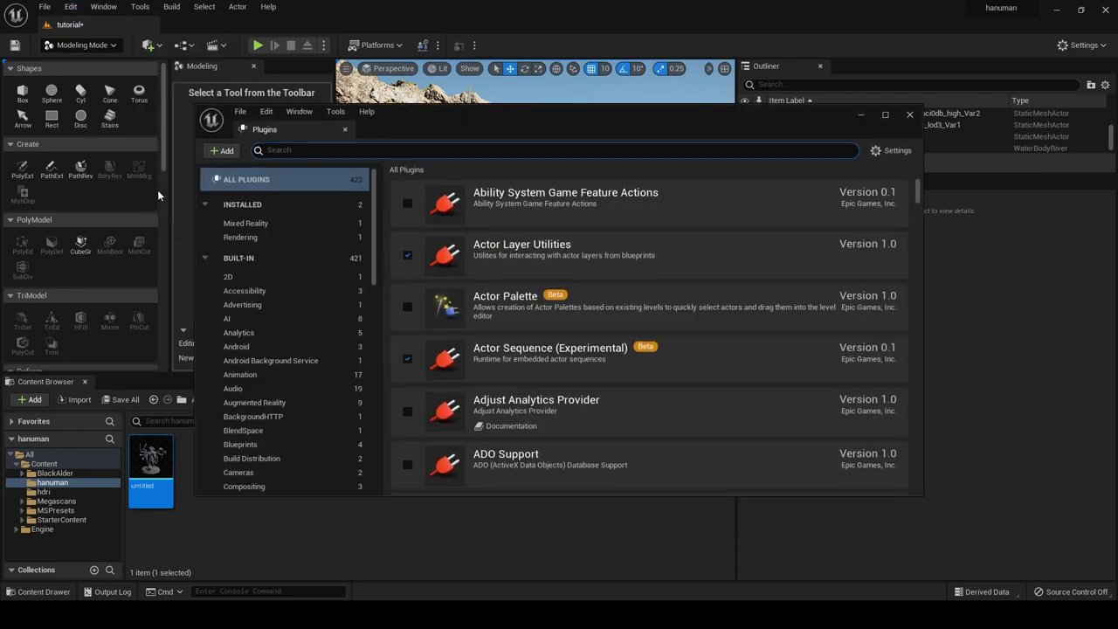
{"action": "type", "text": "model"}
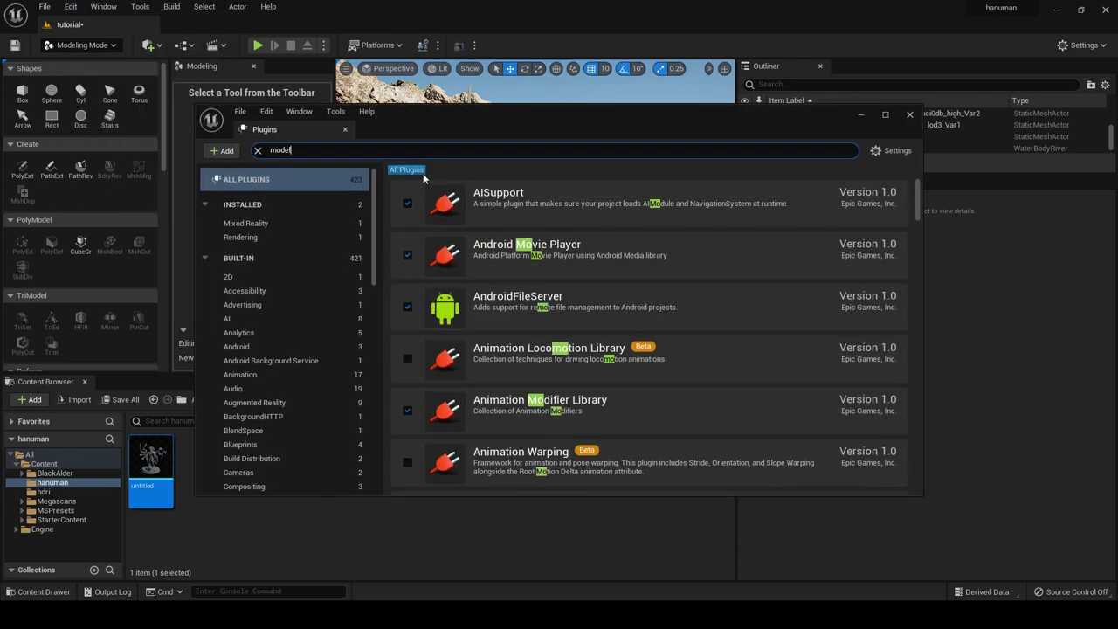
{"action": "type", "text": "i"}
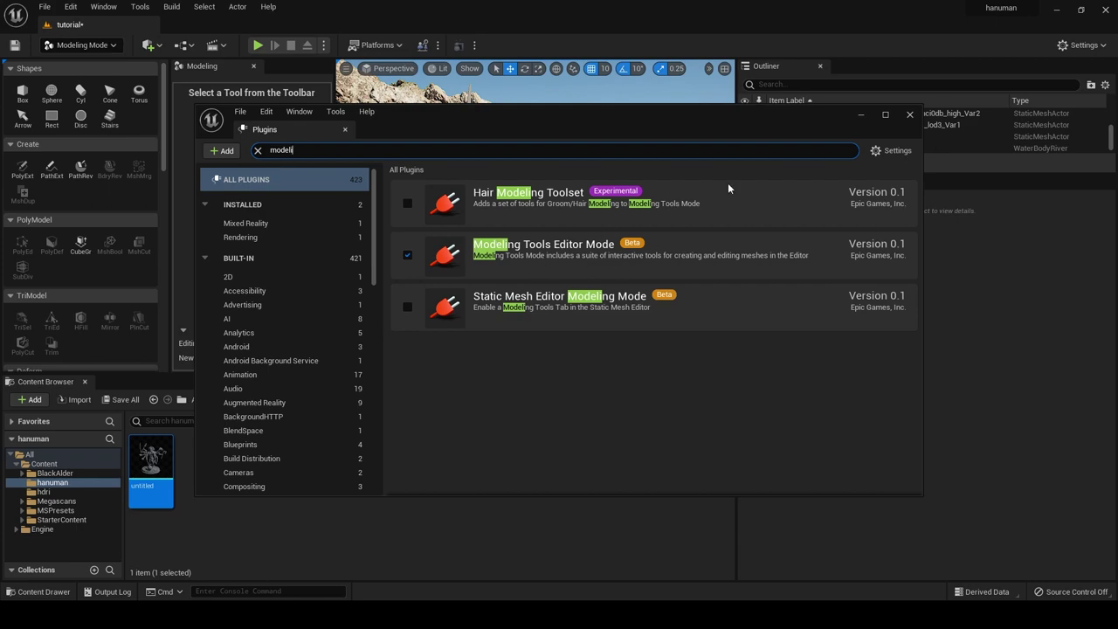
{"action": "left_click", "coordinate": [909, 115]}
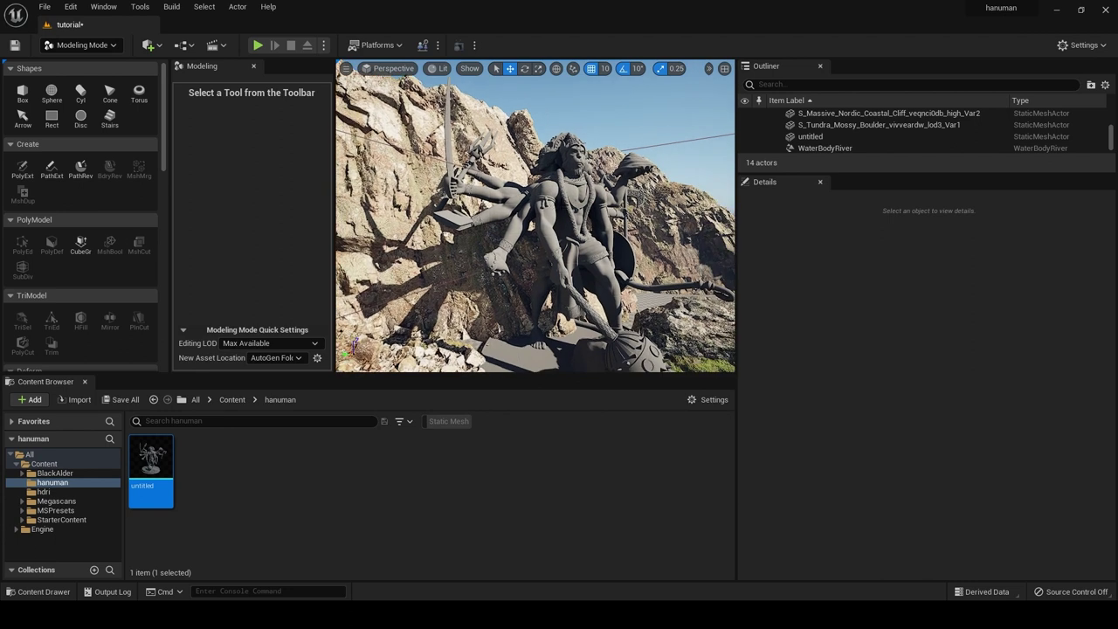
{"action": "left_click", "coordinate": [564, 188]}
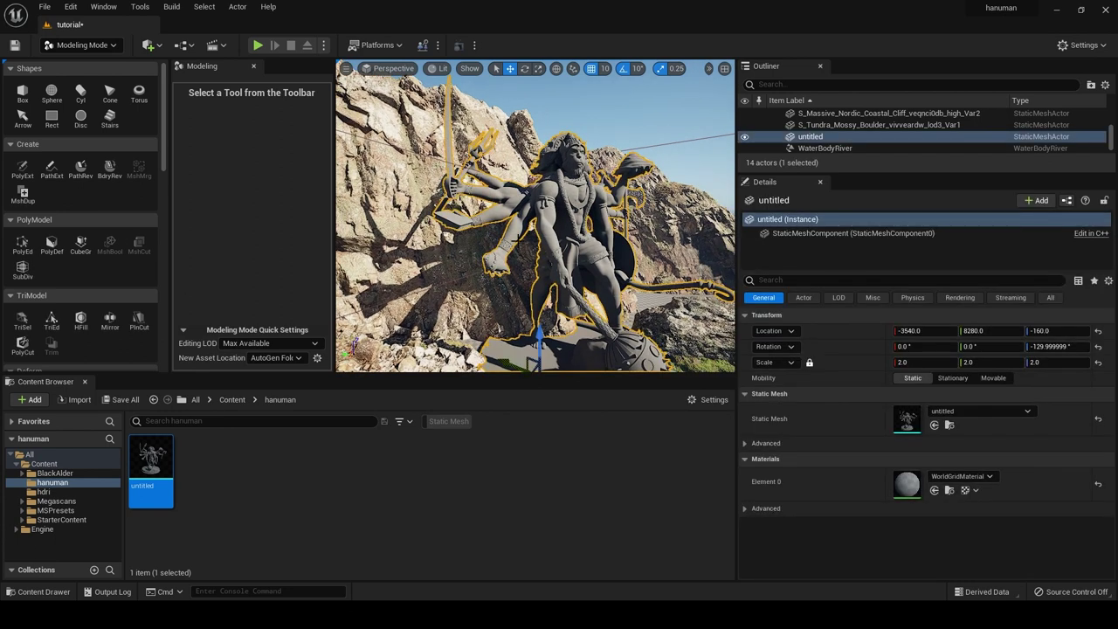
{"action": "left_click_drag", "start_coordinate": [163, 162], "coordinate": [162, 247]}
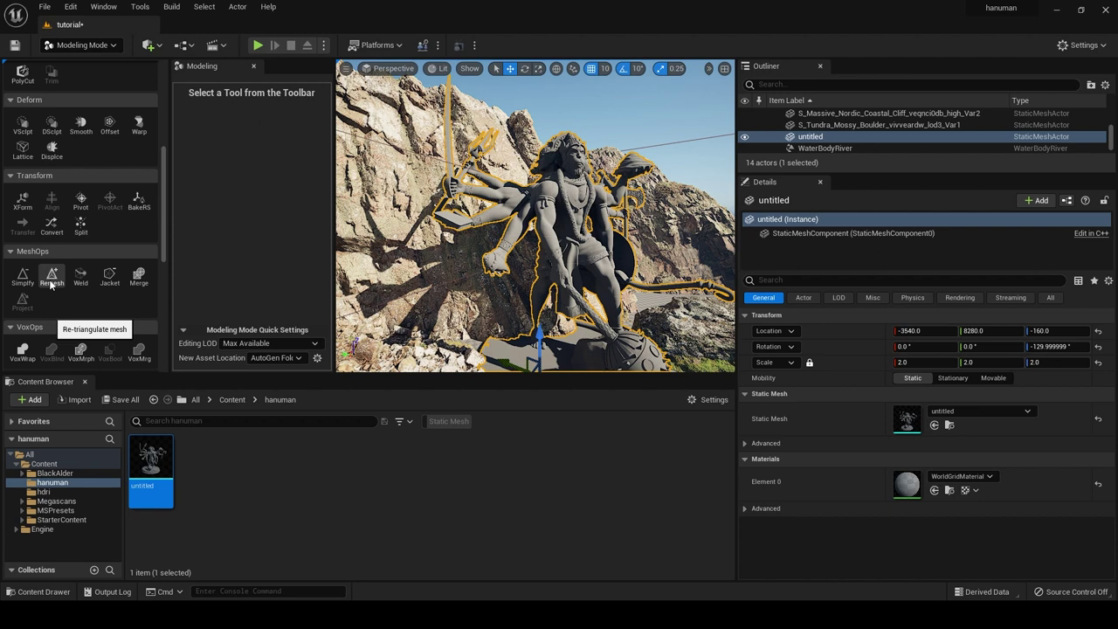
- Remesh the Hanuman statue with Target Triangle Count 100000 and accept the result
{"action": "left_click", "coordinate": [51, 280]}
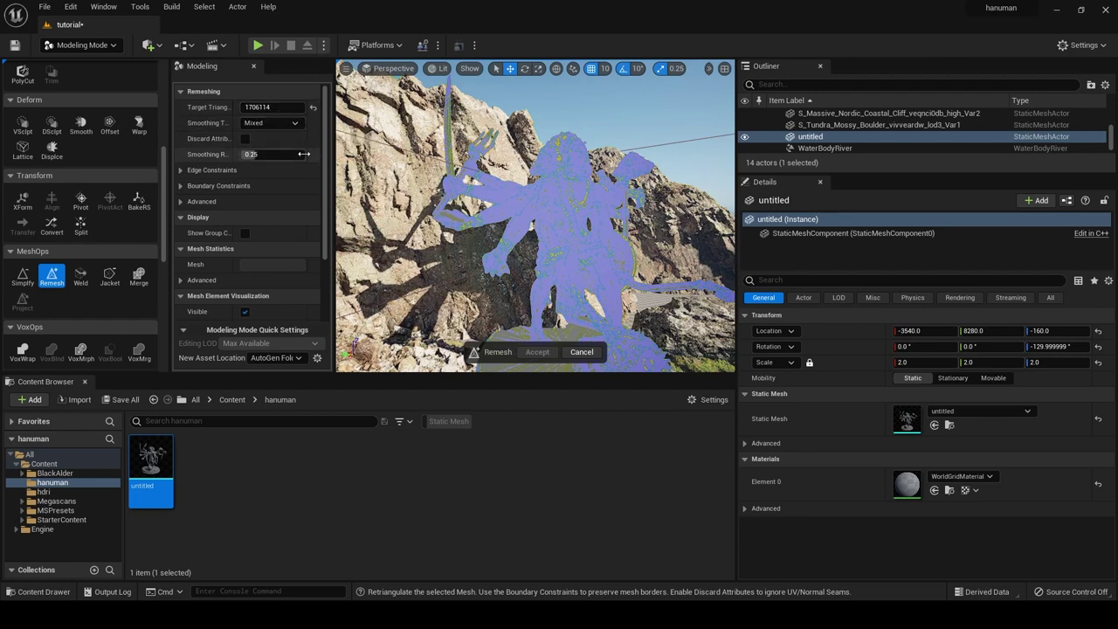
{"action": "left_click", "coordinate": [272, 107]}
{"action": "type", "text": "100000"}
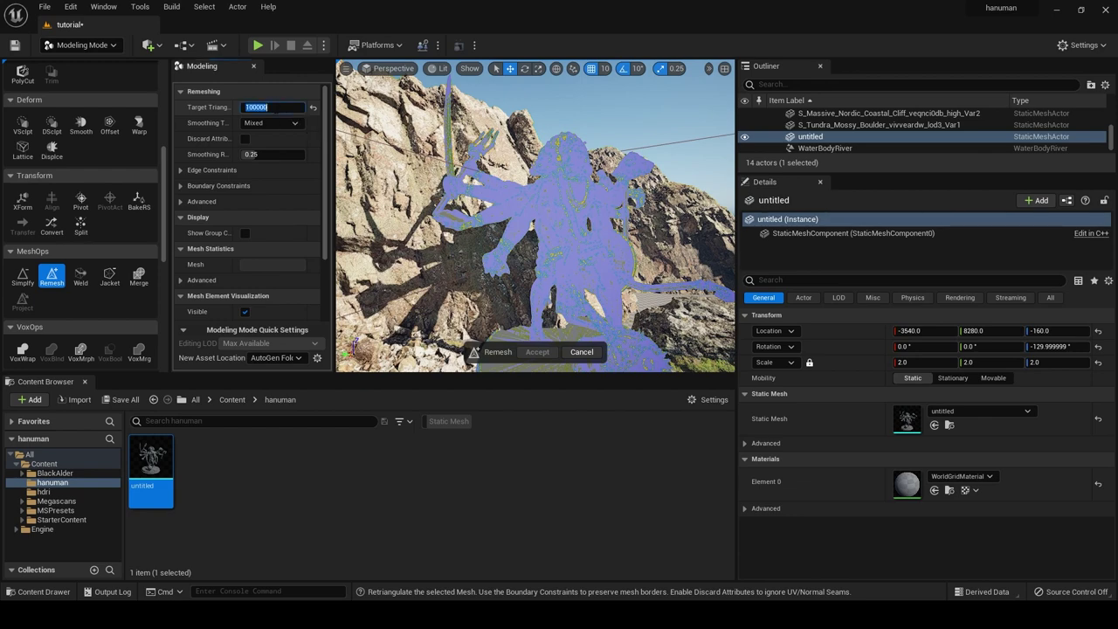
{"action": "right_click_drag", "start_coordinate": [561, 277], "coordinate": [561, 278]}
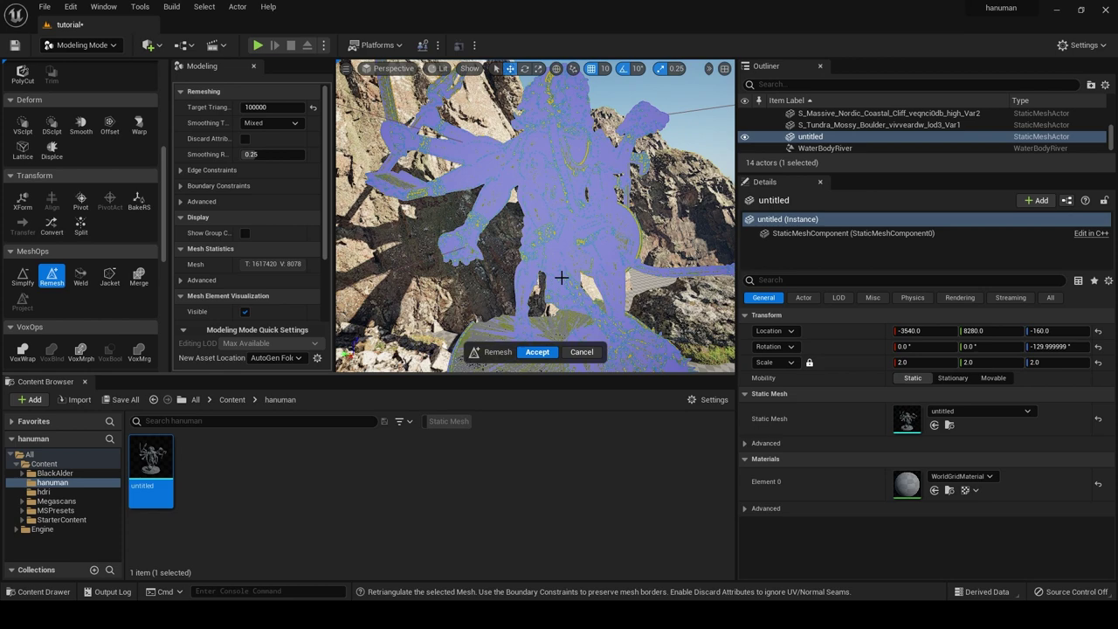
{"action": "left_click", "coordinate": [542, 358]}
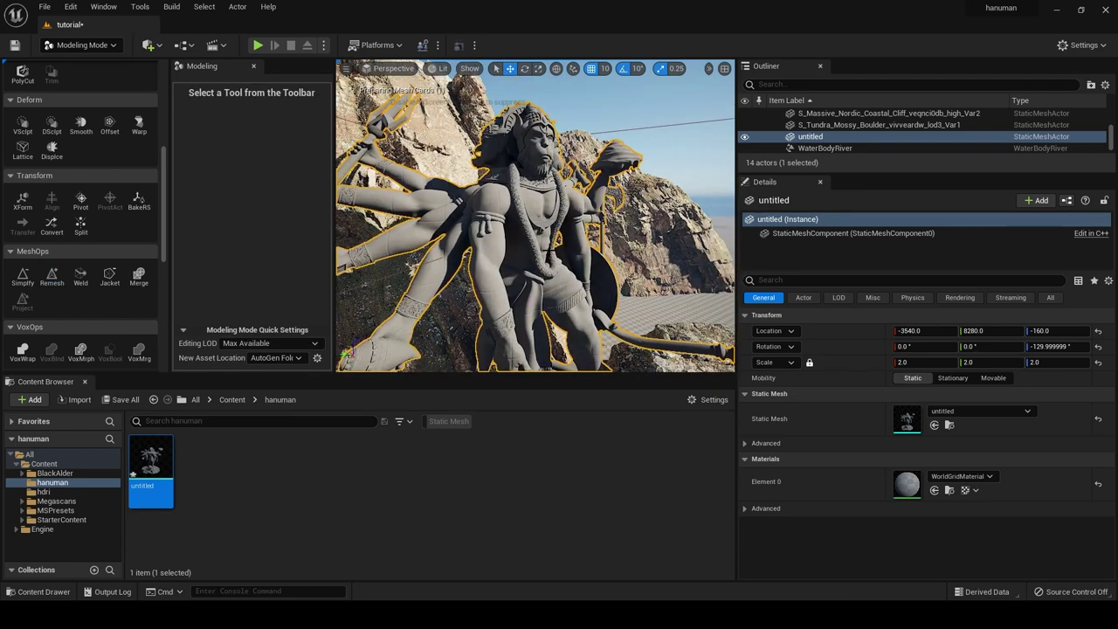
{"action": "right_click_drag", "start_coordinate": [556, 313], "coordinate": [559, 312]}
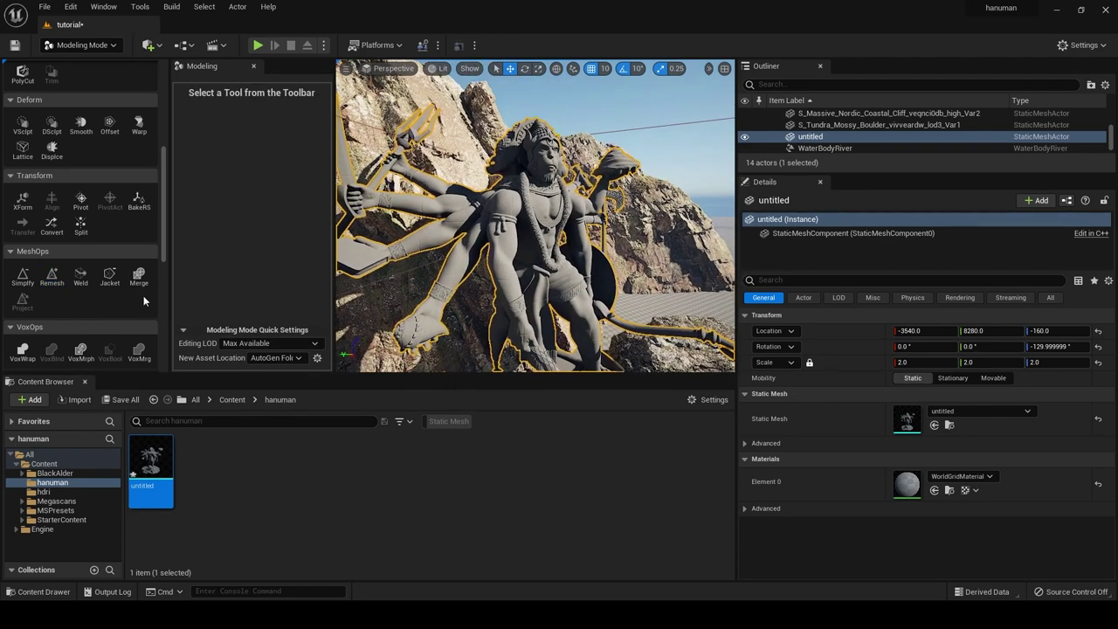
- Simplify the statue at 50 percent Target Mode Percentage, accept, and reselect it
{"action": "left_click", "coordinate": [23, 278]}
{"action": "left_click", "coordinate": [533, 352]}
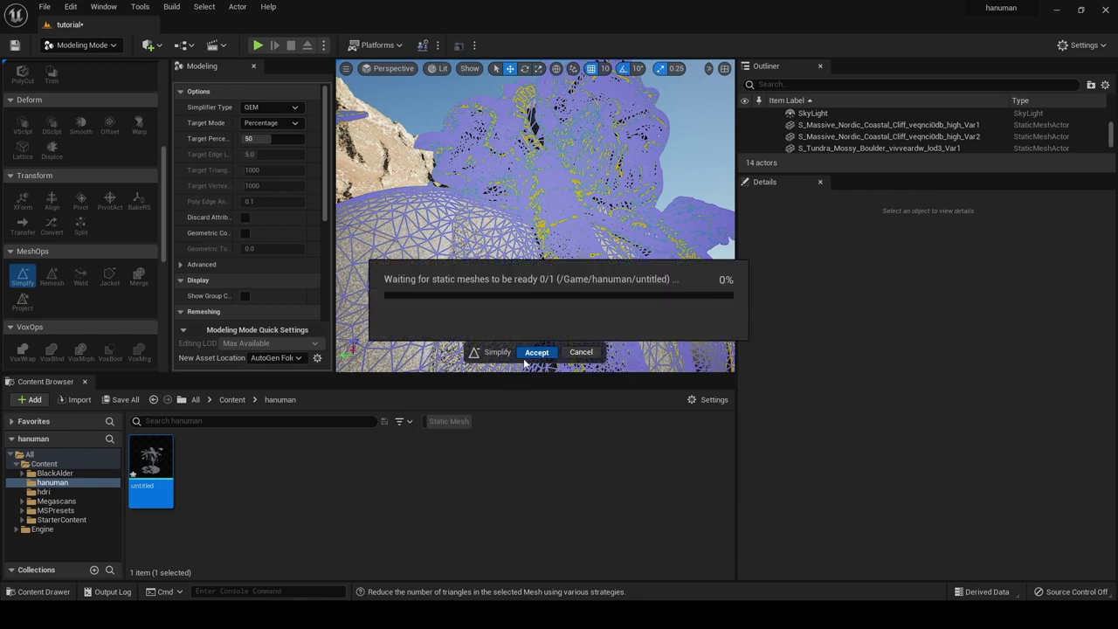
{"action": "scroll", "coordinate": [535, 216], "scroll_direction": "down", "scroll_amount": 5}
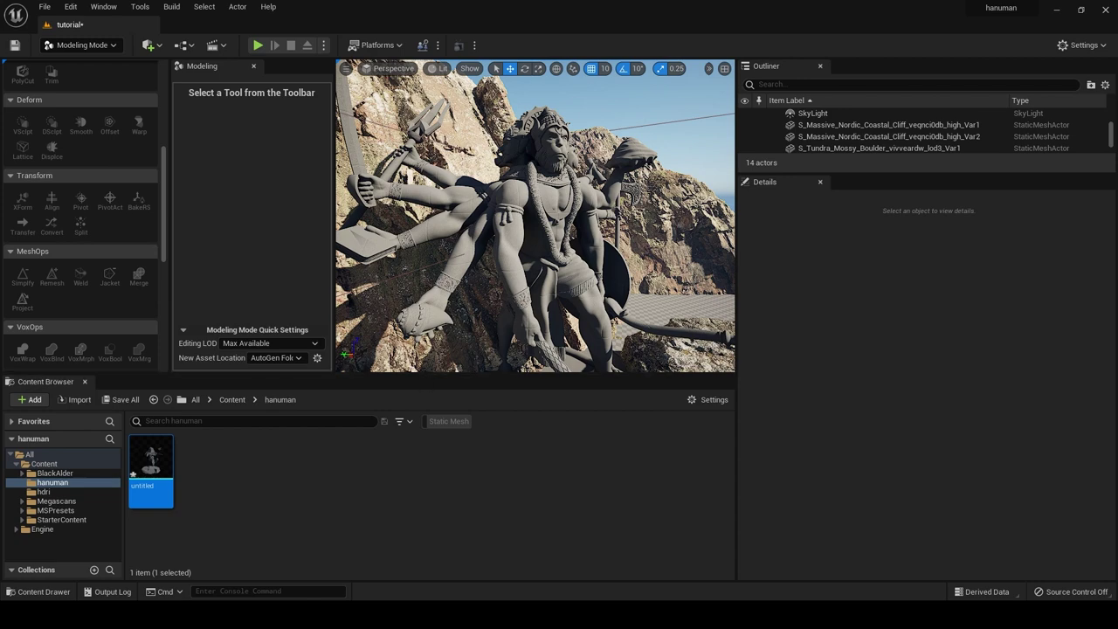
{"action": "left_click", "coordinate": [488, 245]}
{"action": "left_click_drag", "start_coordinate": [503, 380], "coordinate": [503, 481]}
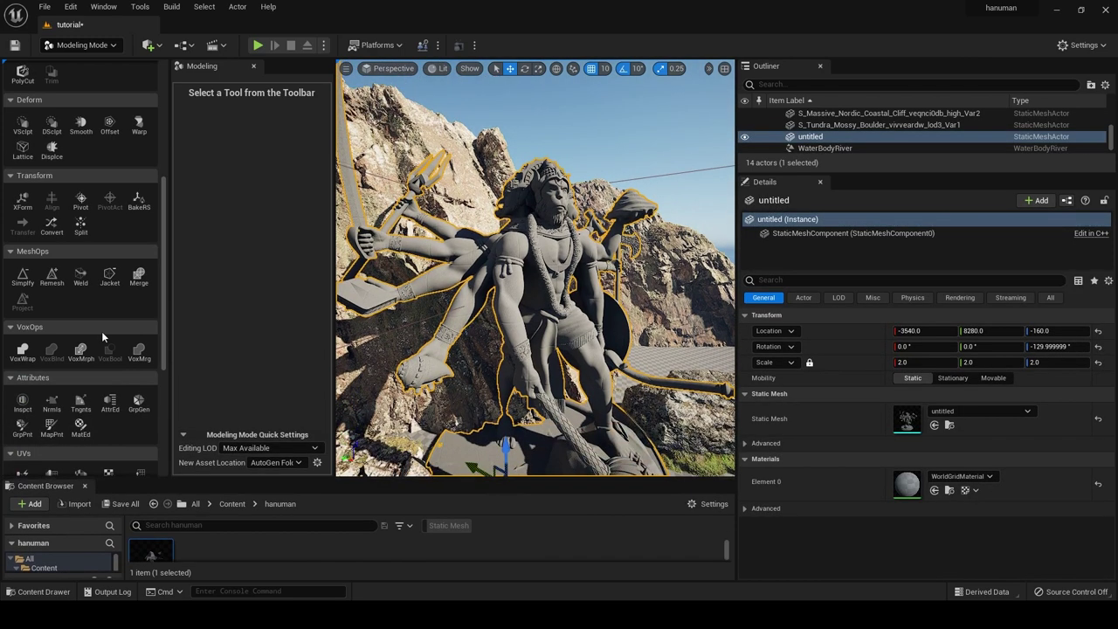
{"action": "scroll", "coordinate": [101, 331], "scroll_direction": "down", "scroll_amount": 4}
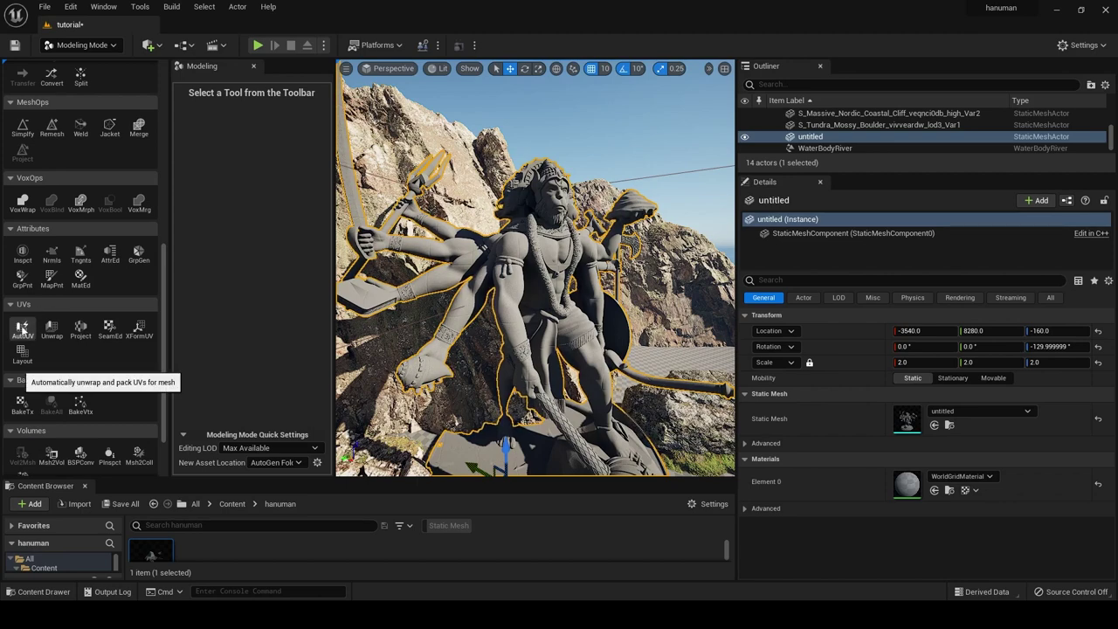
- Accept an AutoUV unwrap on the statue and head back toward Select mode
{"action": "left_click", "coordinate": [23, 330]}
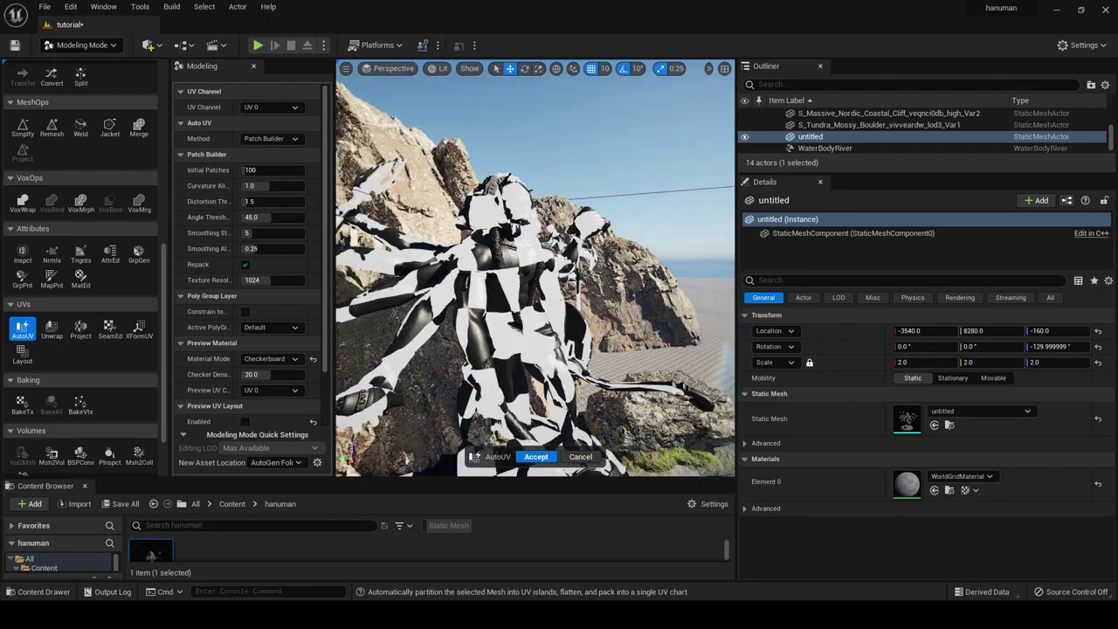
{"action": "left_click_drag", "start_coordinate": [542, 367], "coordinate": [544, 488], "text": "alt"}
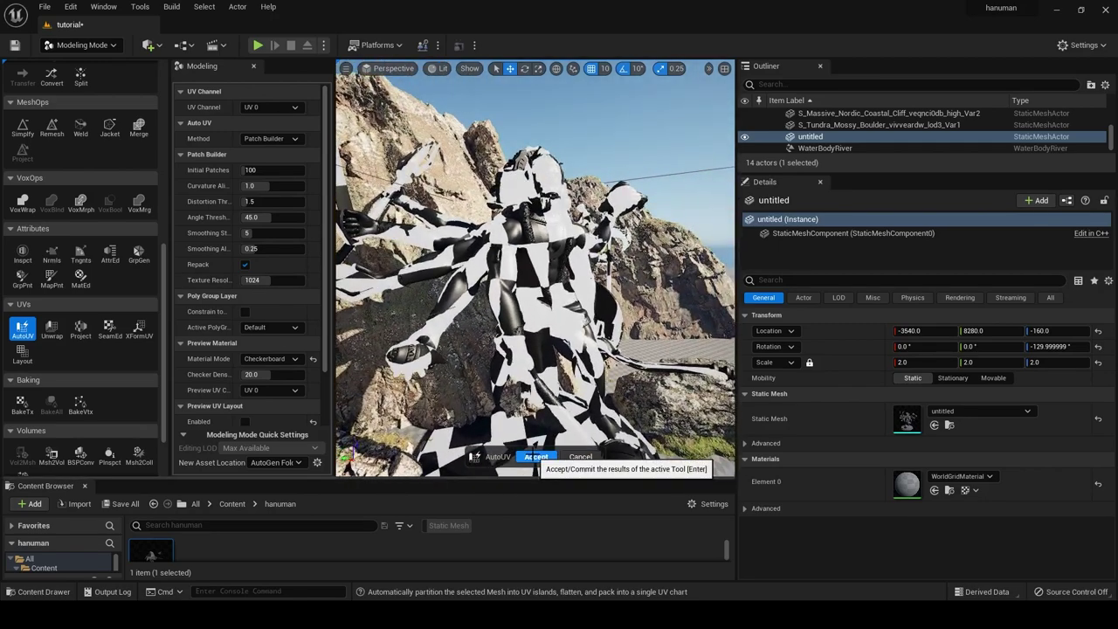
{"action": "left_click", "coordinate": [537, 456]}
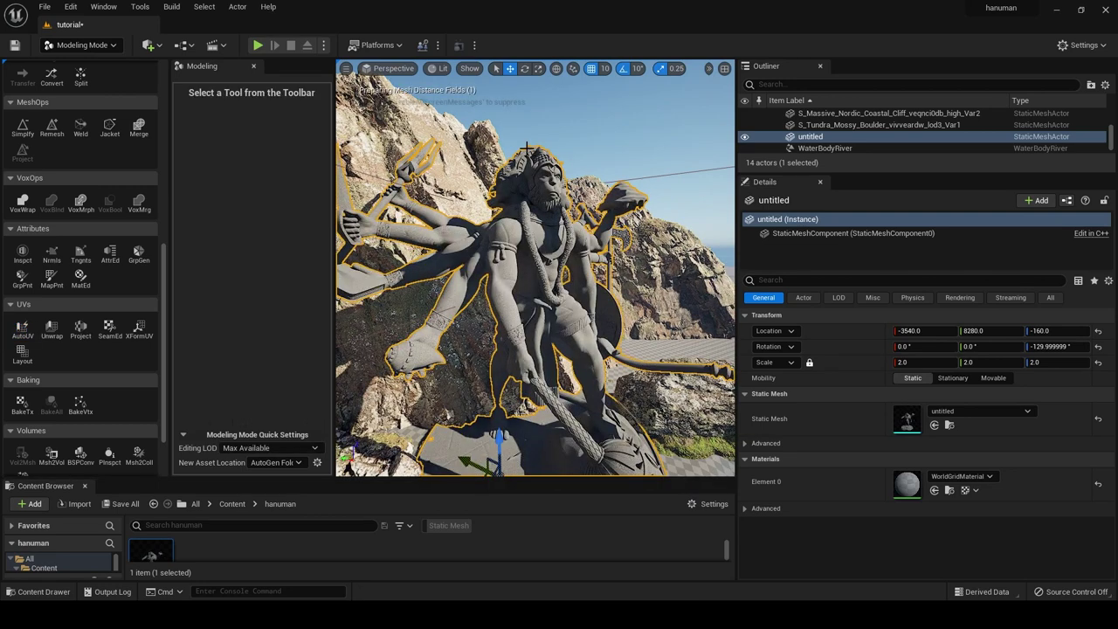
{"action": "left_click_drag", "start_coordinate": [527, 149], "coordinate": [542, 153], "text": "alt"}
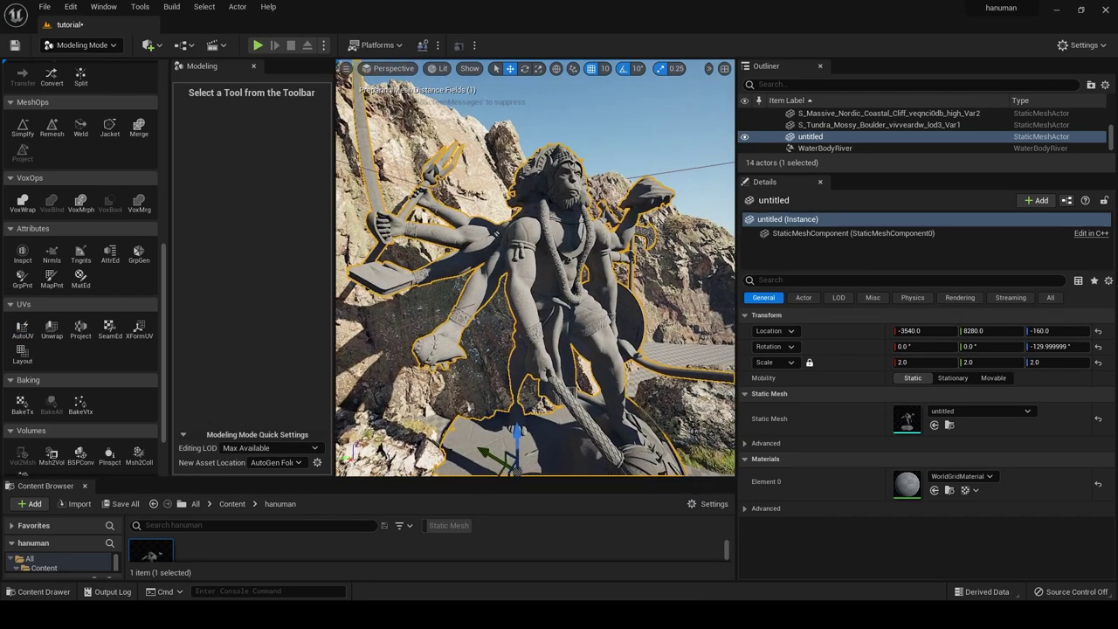
{"action": "left_click", "coordinate": [80, 44]}
- Return to Select mode and enlarge the Content Browser panel
{"action": "left_click", "coordinate": [80, 68]}
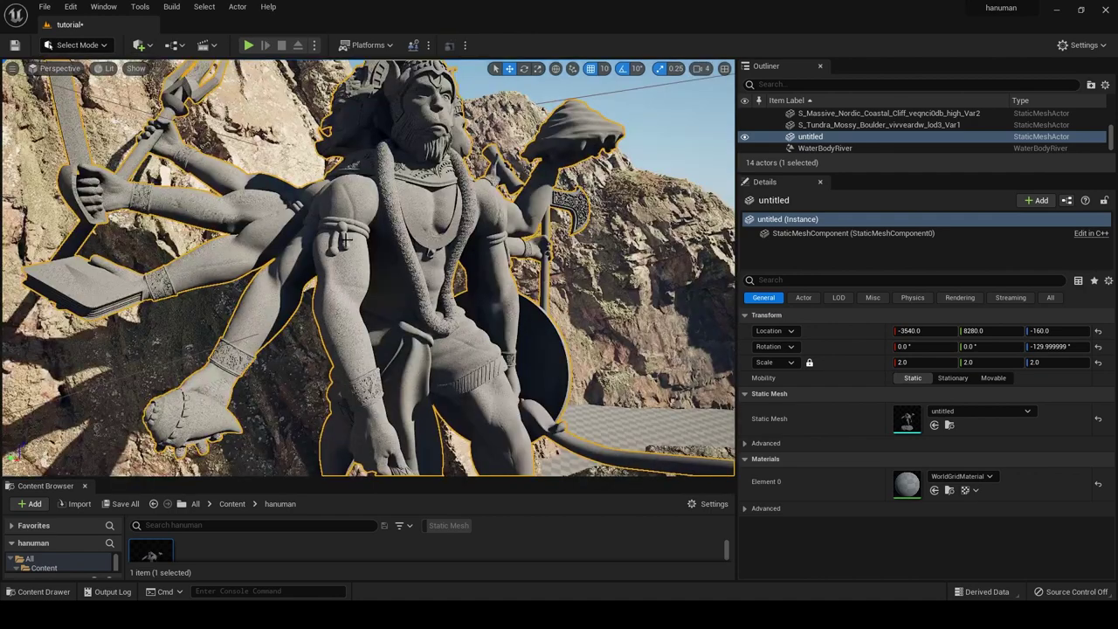
{"action": "mouse_move", "coordinate": [248, 480]}
{"action": "left_mouse_down"}
{"action": "mouse_move", "coordinate": [248, 395]}
{"action": "mouse_move", "coordinate": [248, 428]}
{"action": "left_mouse_up"}
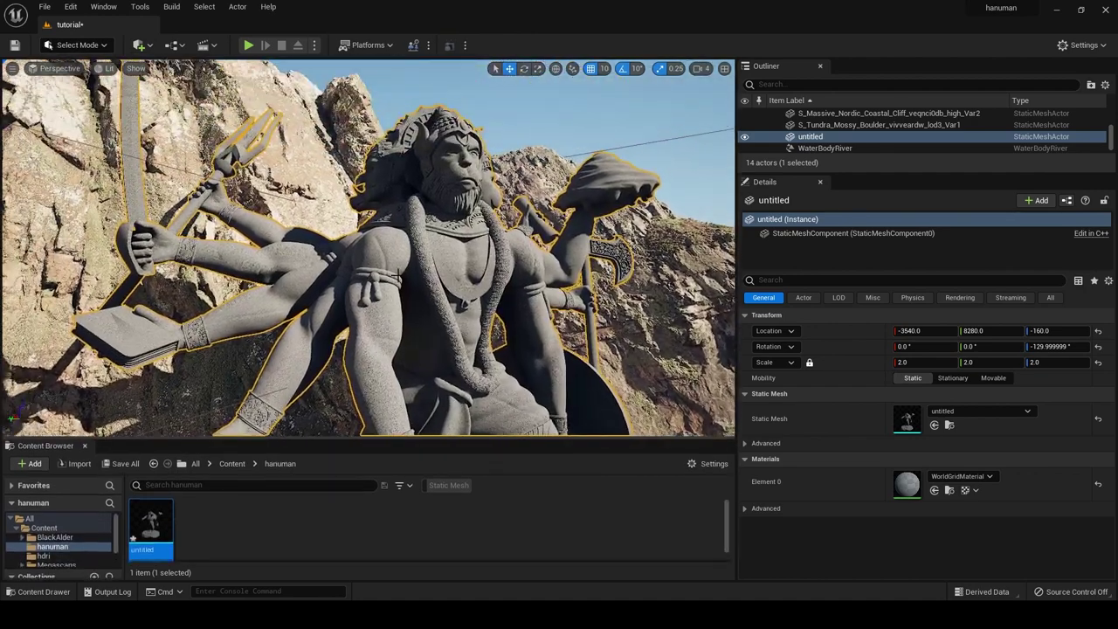
{"action": "left_click_drag", "start_coordinate": [398, 274], "coordinate": [375, 253]}
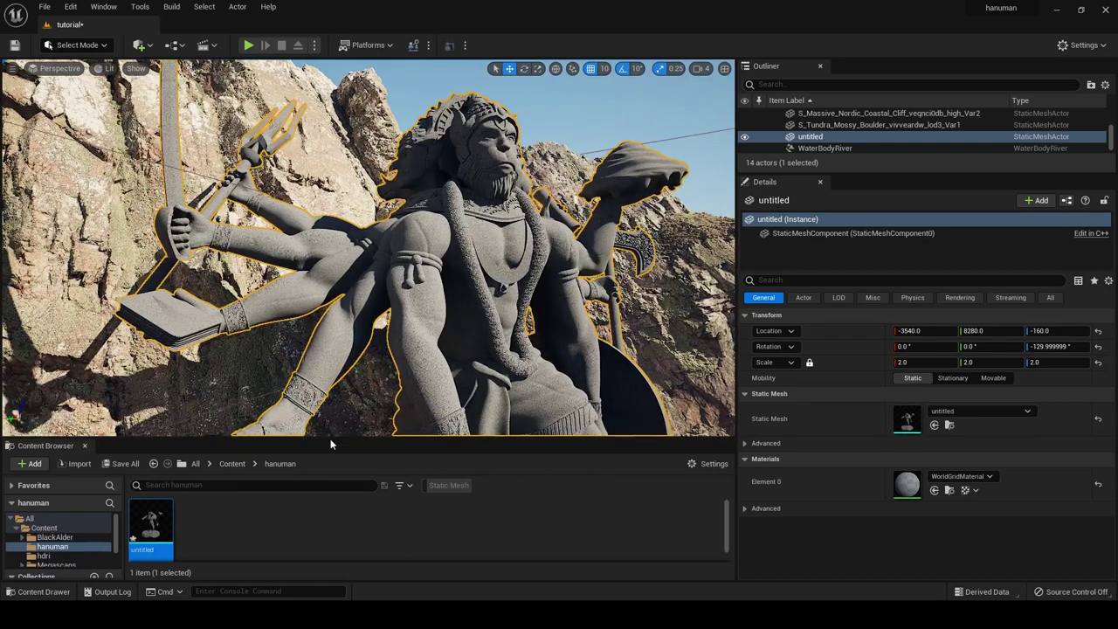
{"action": "left_click_drag", "start_coordinate": [315, 439], "coordinate": [315, 361]}
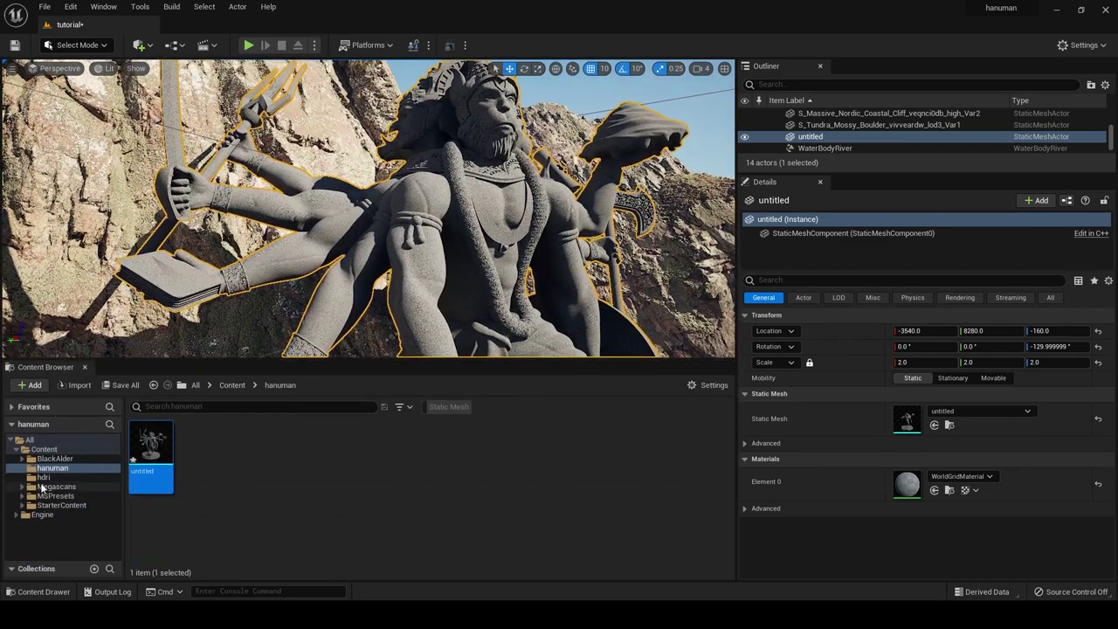
- Browse Megascans > Surfaces > Icelandic_Rocky_Ground and inspect its material instance
{"action": "left_click", "coordinate": [42, 487]}
{"action": "left_click", "coordinate": [187, 489]}
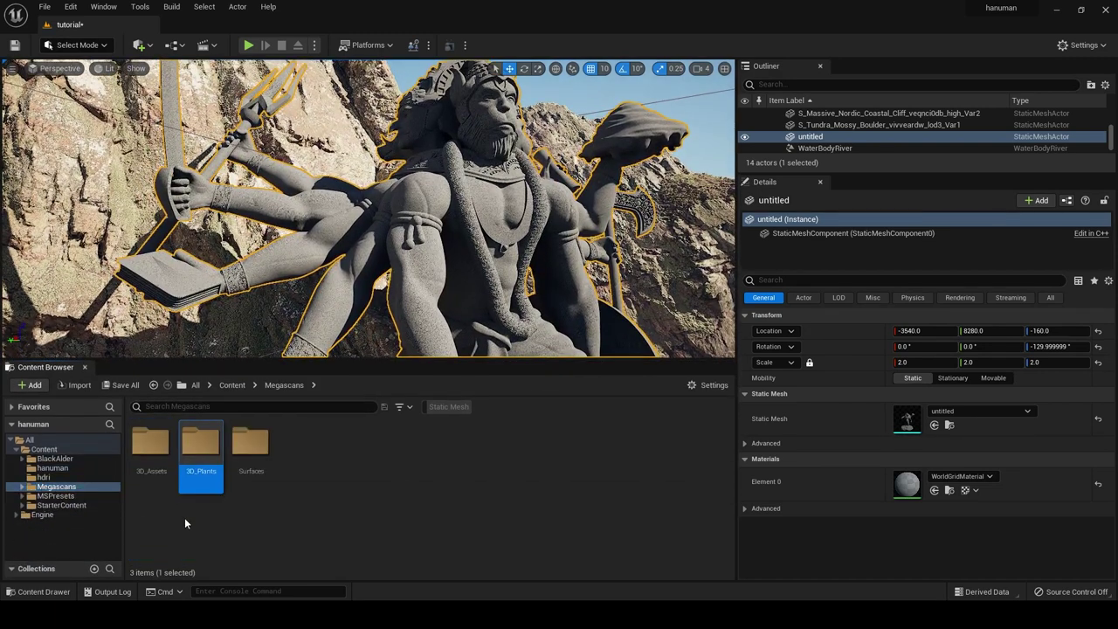
{"action": "left_click", "coordinate": [184, 518]}
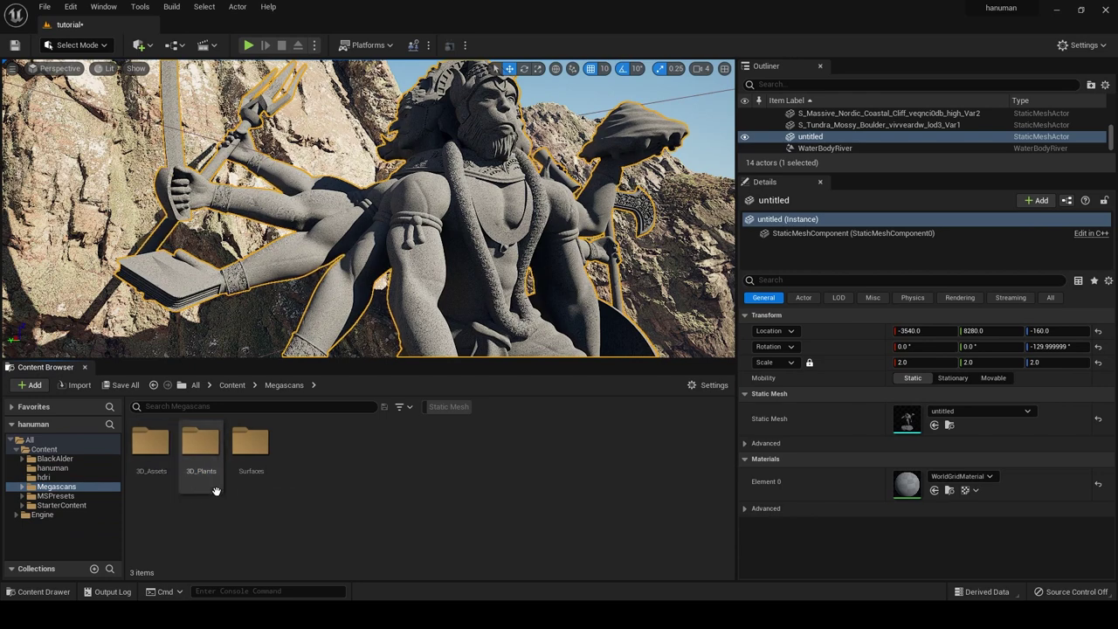
{"action": "double_click", "coordinate": [251, 447]}
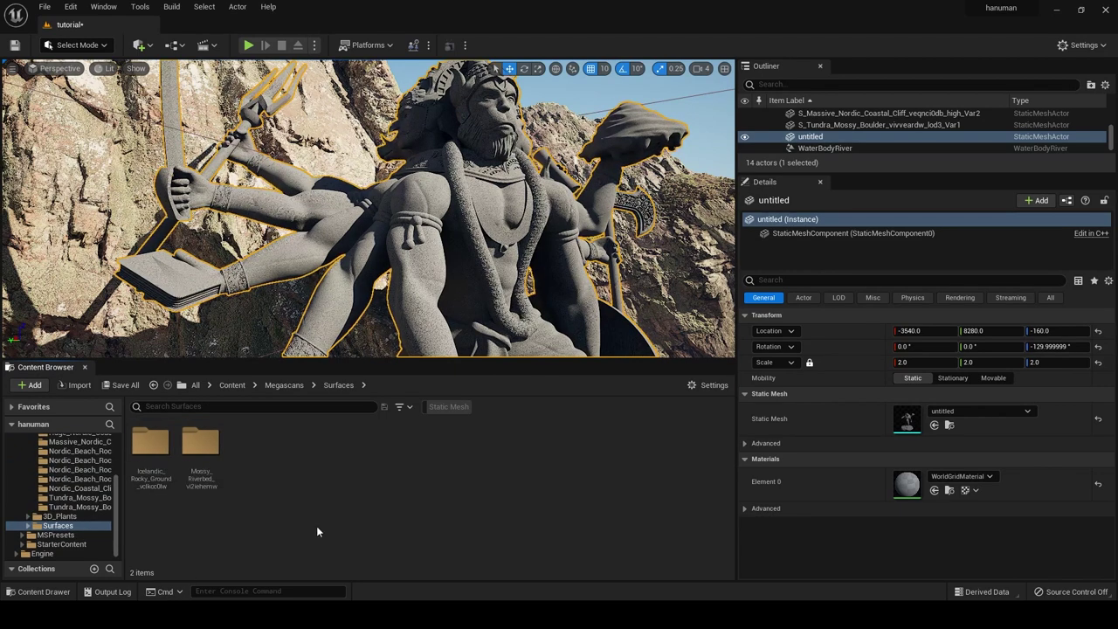
{"action": "double_click", "coordinate": [153, 458]}
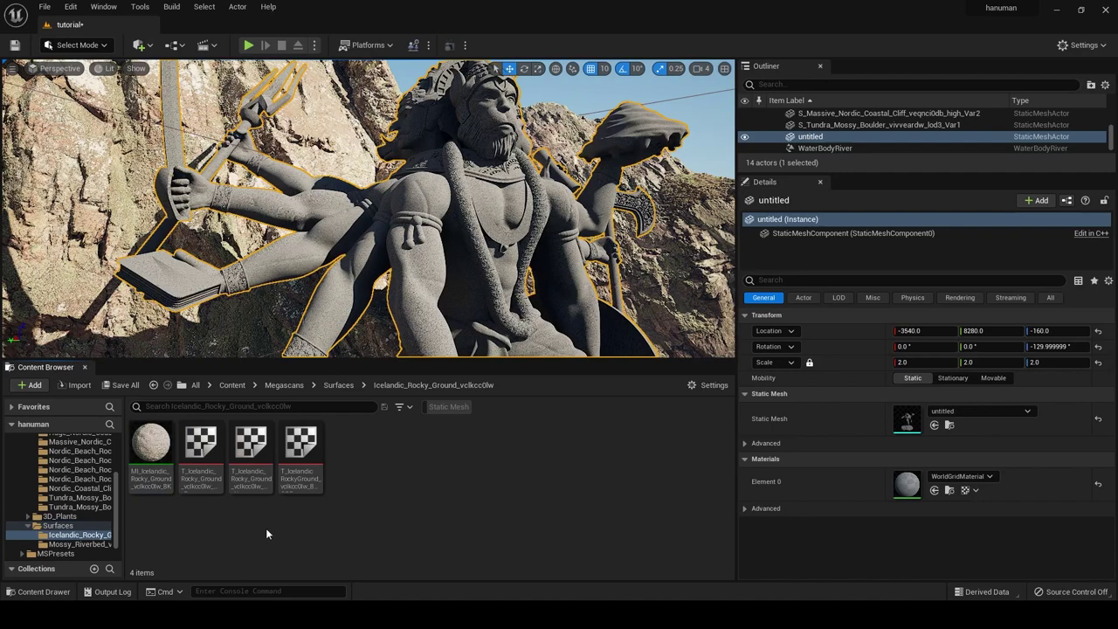
{"action": "double_click", "coordinate": [153, 450]}
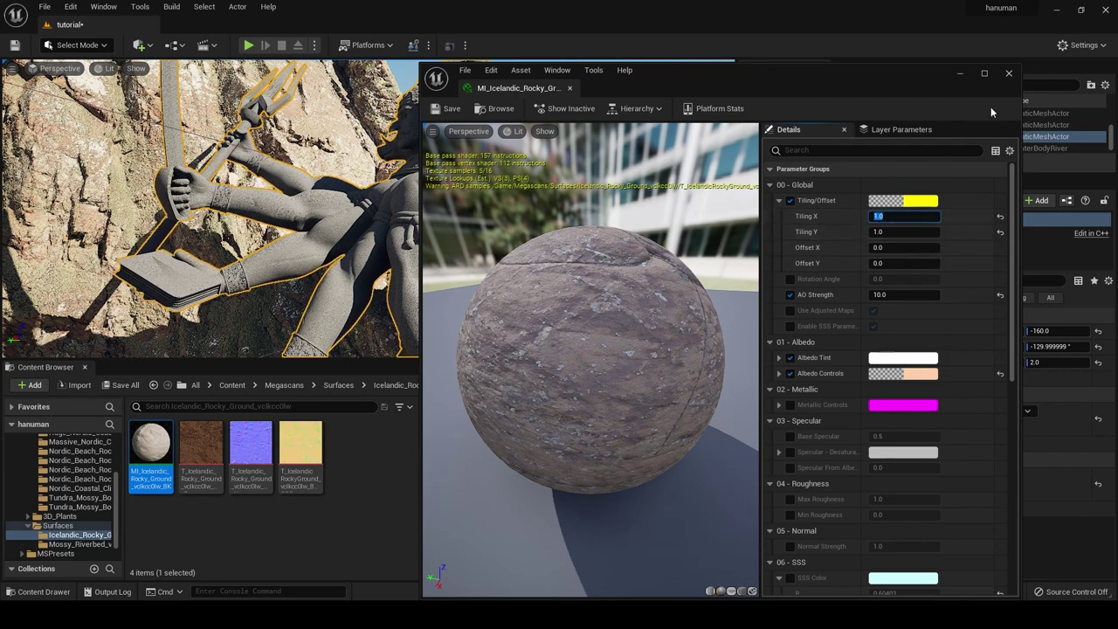
{"action": "left_click", "coordinate": [1009, 73]}
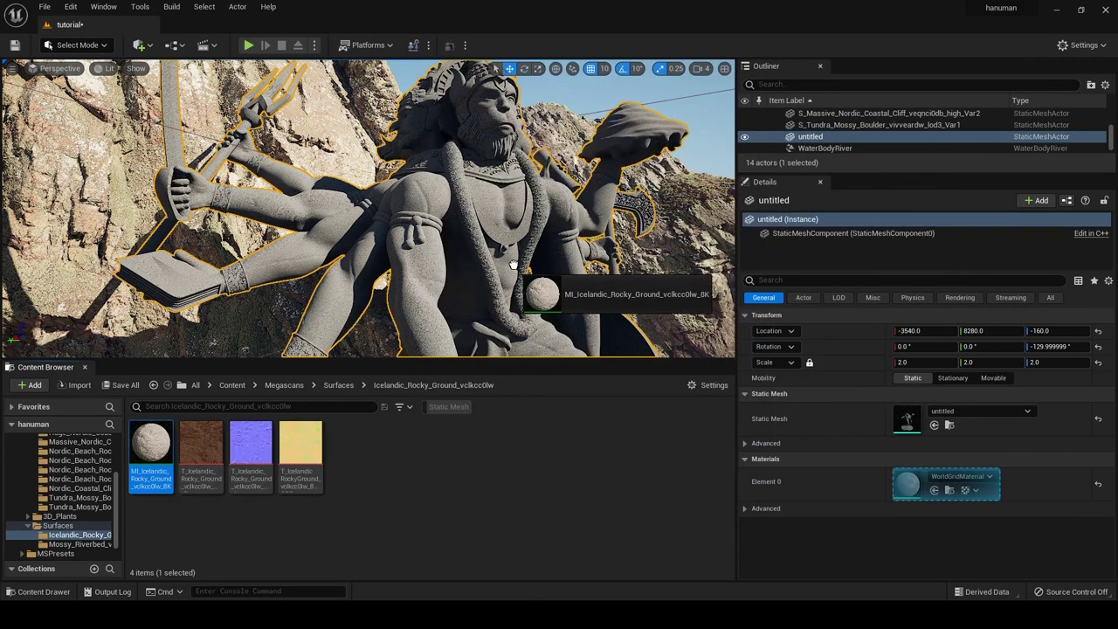
- Orbit around the rock-textured statue to view its left side, then deselect it
{"action": "left_click_drag", "start_coordinate": [513, 264], "coordinate": [369, 195], "text": "alt"}
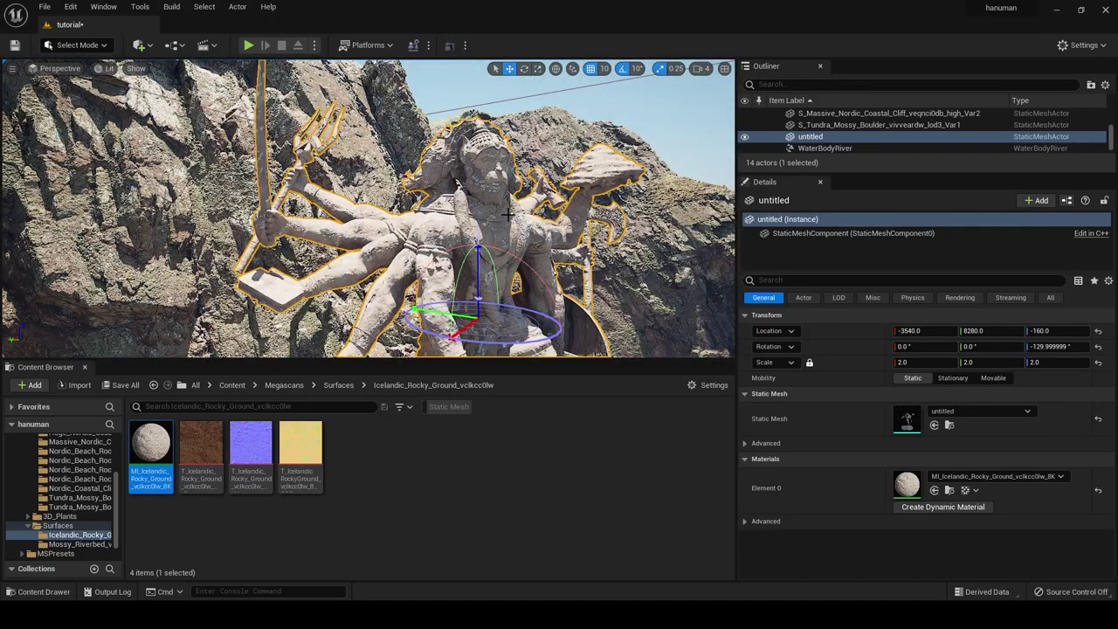
{"action": "mouse_move", "coordinate": [507, 214]}
{"action": "left_mouse_down", "text": "alt"}
{"action": "mouse_move", "coordinate": [377, 237]}
{"action": "mouse_move", "coordinate": [265, 72]}
{"action": "mouse_move", "coordinate": [158, 83]}
{"action": "mouse_move", "coordinate": [264, 87]}
{"action": "mouse_move", "coordinate": [249, 111]}
{"action": "left_mouse_up", "text": "alt"}
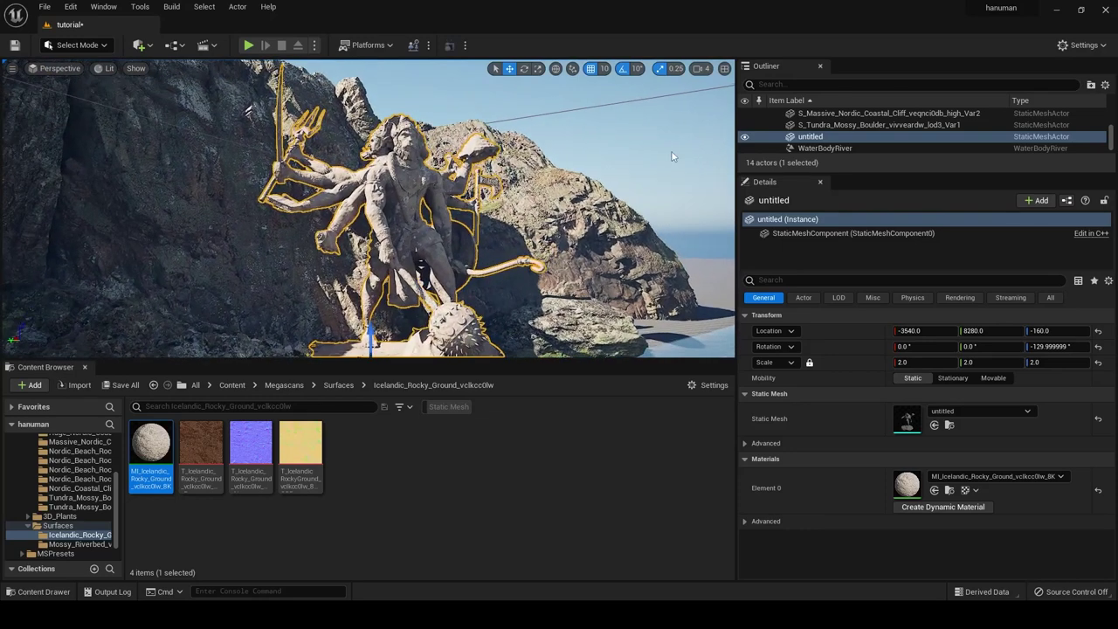
{"action": "key", "text": "Escape"}
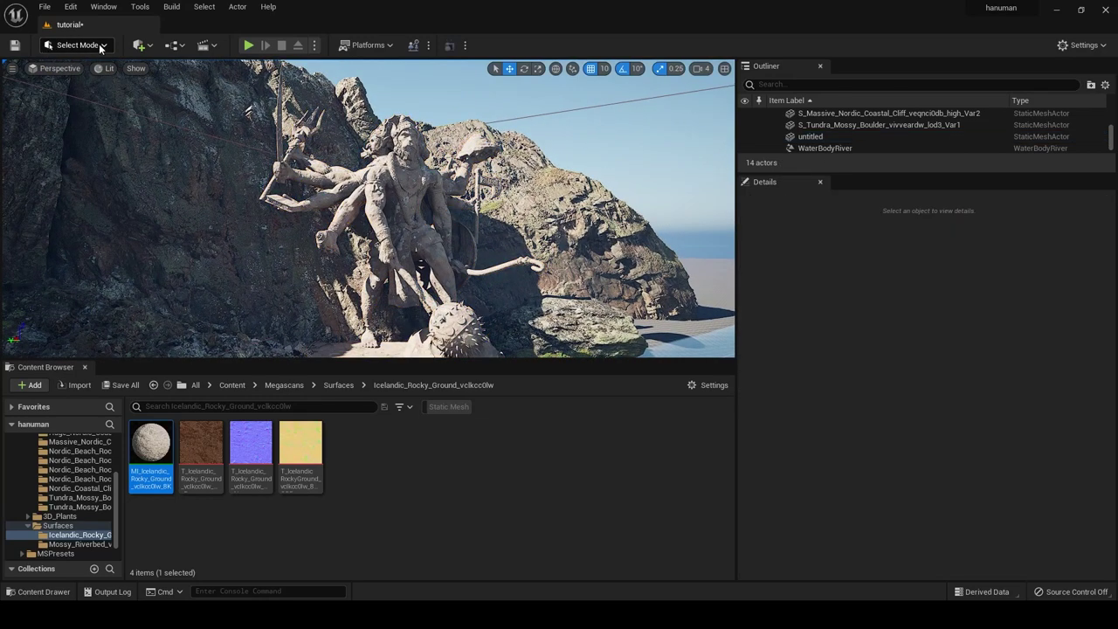
- Open the Place Actors panel from the Window menu and show its Lights list
{"action": "left_click", "coordinate": [92, 45]}
{"action": "left_click", "coordinate": [91, 45]}
{"action": "left_click", "coordinate": [73, 9]}
{"action": "left_click", "coordinate": [108, 10]}
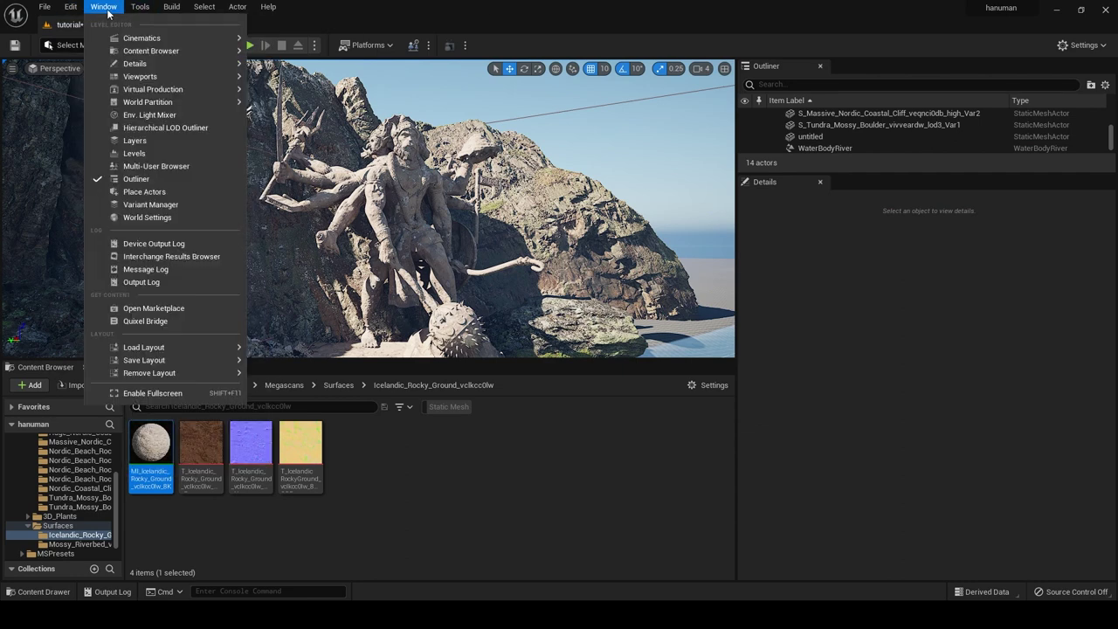
{"action": "left_click", "coordinate": [131, 191]}
{"action": "left_click", "coordinate": [58, 106]}
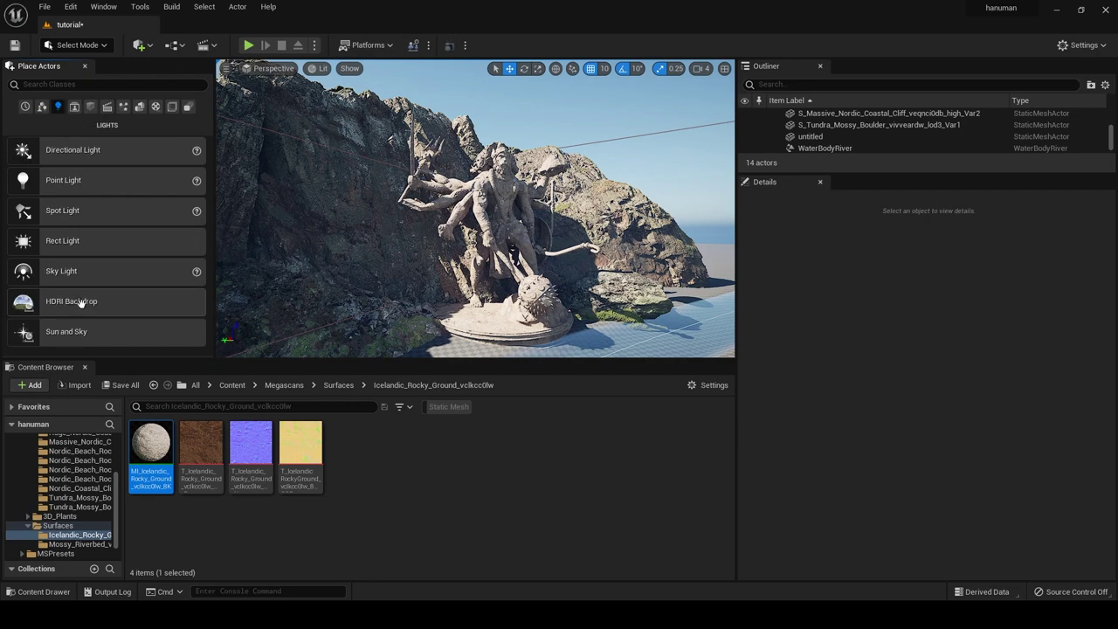
- Place an HDRI Backdrop beside the statue, lower it, and set its Size to 5000
{"action": "left_click_drag", "start_coordinate": [84, 302], "coordinate": [602, 339]}
{"action": "right_click_drag", "start_coordinate": [601, 339], "coordinate": [472, 257]}
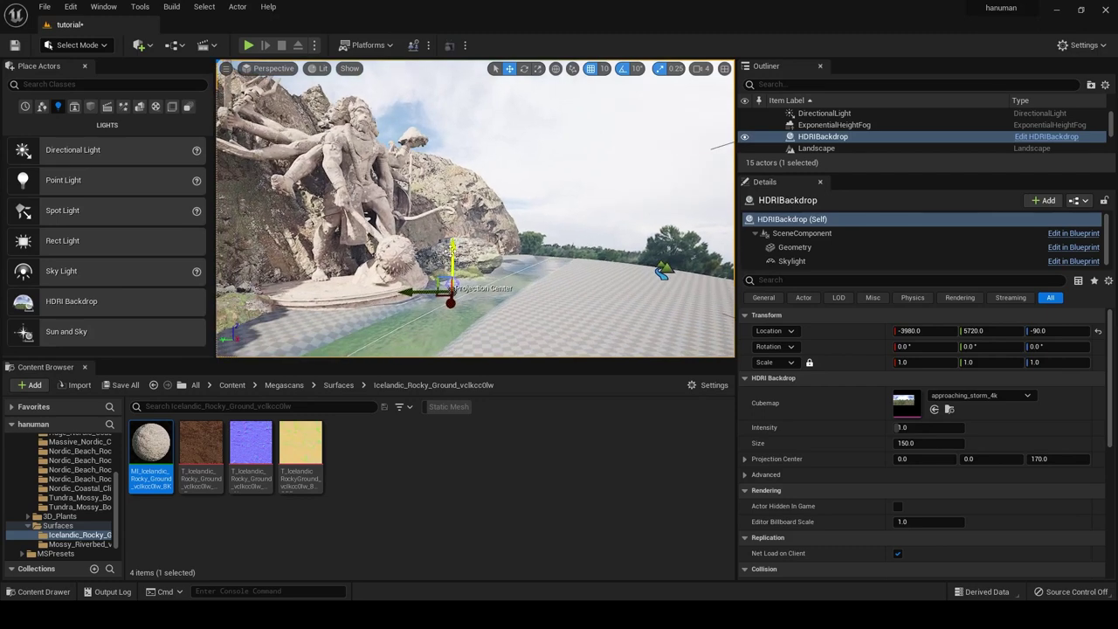
{"action": "left_click_drag", "start_coordinate": [453, 250], "coordinate": [450, 291]}
{"action": "type", "text": "5000"}
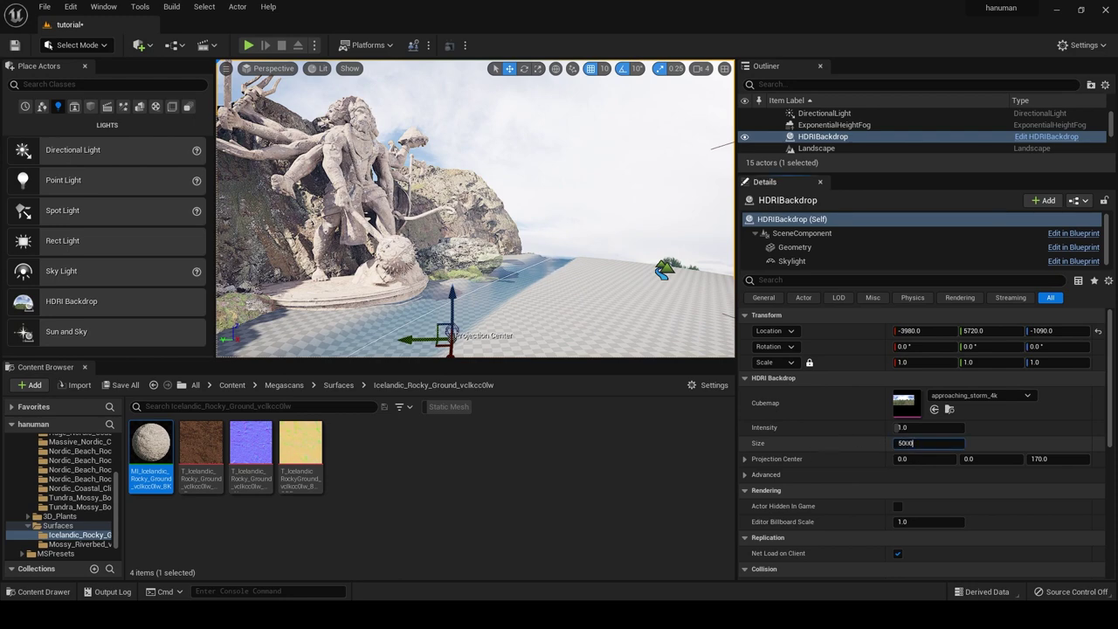
{"action": "key", "text": "Return"}
{"action": "right_click_drag", "start_coordinate": [549, 180], "coordinate": [490, 183]}
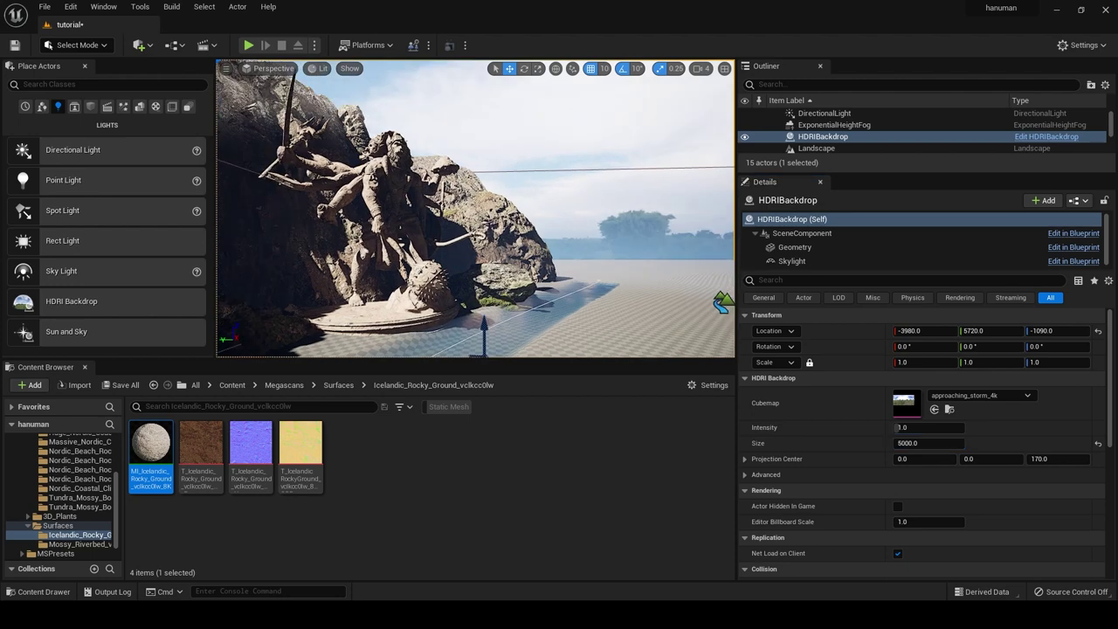
- Try DaylightAmbientCubemap as the backdrop's cubemap from the Cubemap dropdown
{"action": "left_click", "coordinate": [977, 395]}
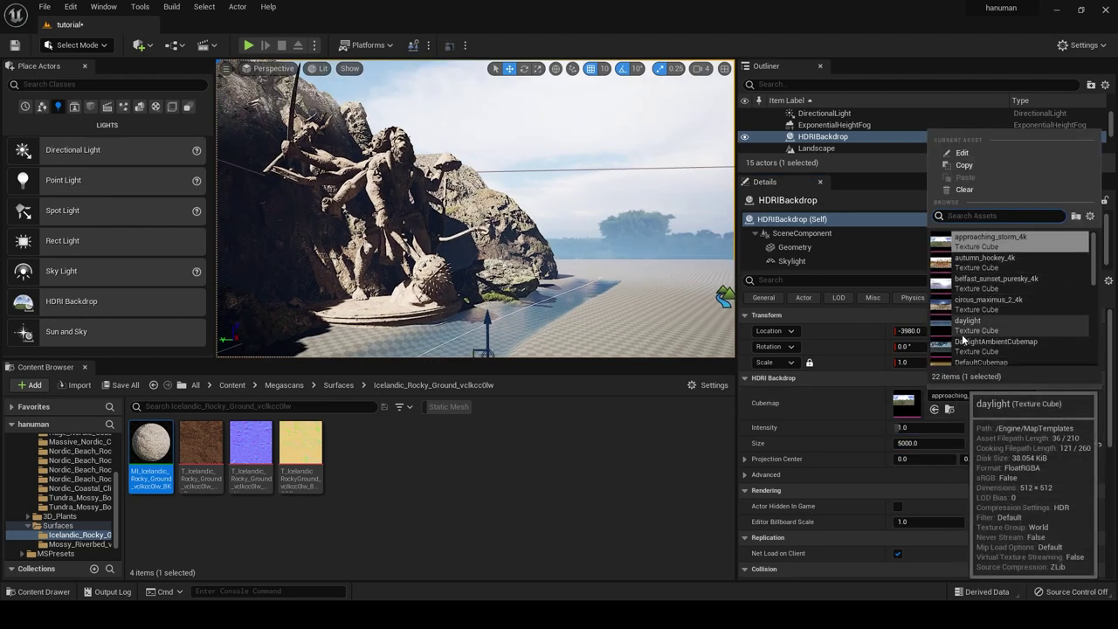
{"action": "left_click", "coordinate": [978, 325]}
{"action": "left_click", "coordinate": [987, 399]}
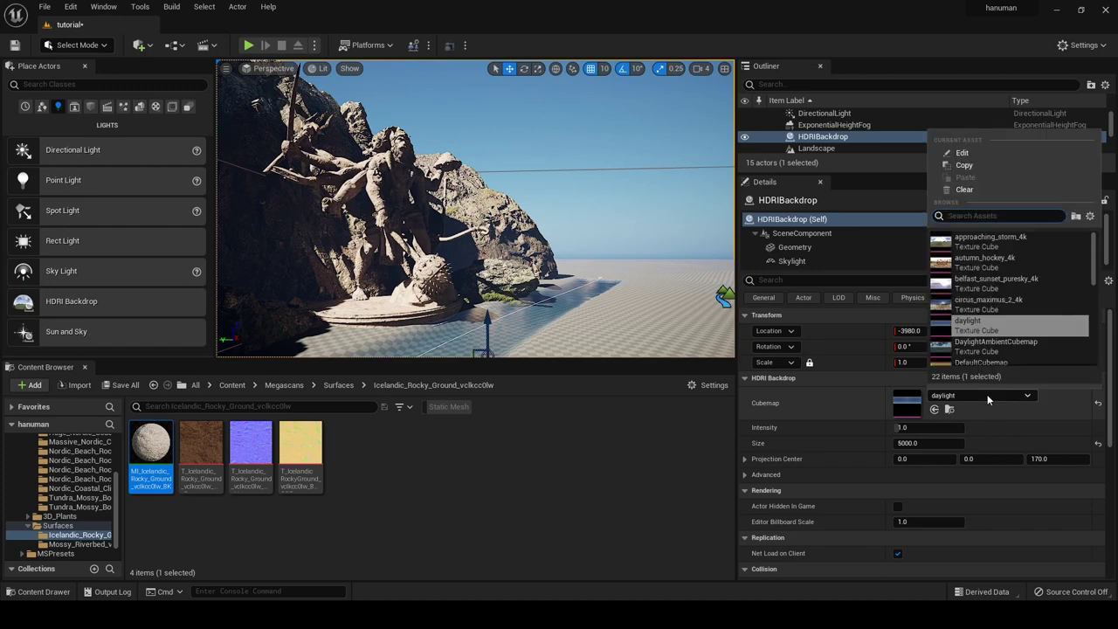
{"action": "left_click", "coordinate": [976, 351]}
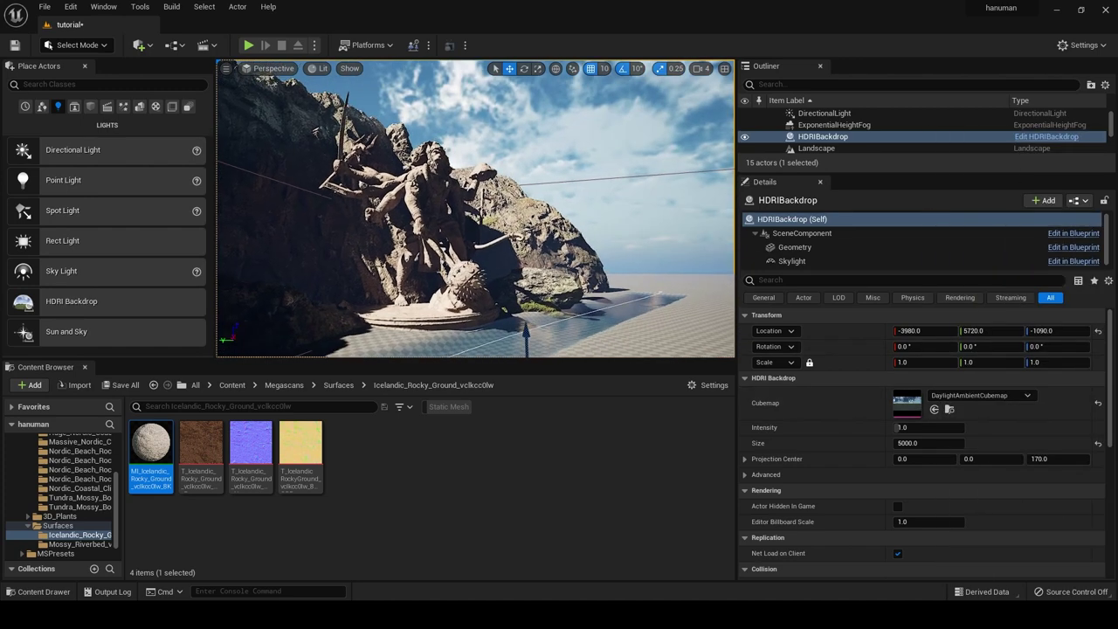
{"action": "left_click", "coordinate": [959, 399]}
- Drag belfast_sunset_puresky_4k from Content > hdri onto the backdrop's Cubemap slot
{"action": "left_click", "coordinate": [427, 473]}
{"action": "left_click", "coordinate": [426, 474]}
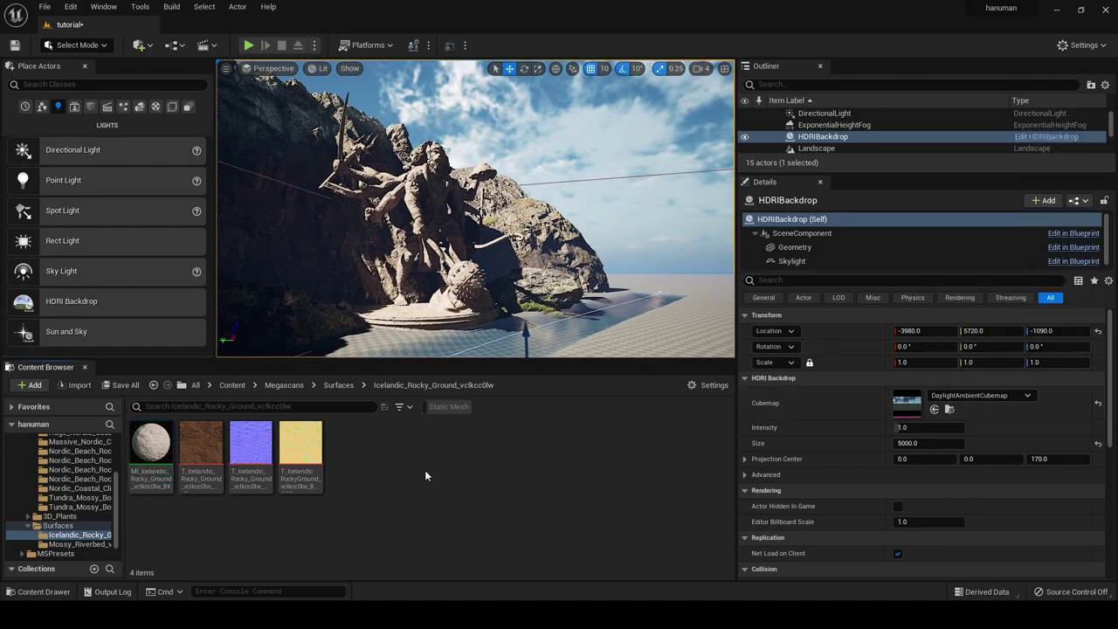
{"action": "scroll", "coordinate": [34, 456], "scroll_direction": "up", "scroll_amount": 3}
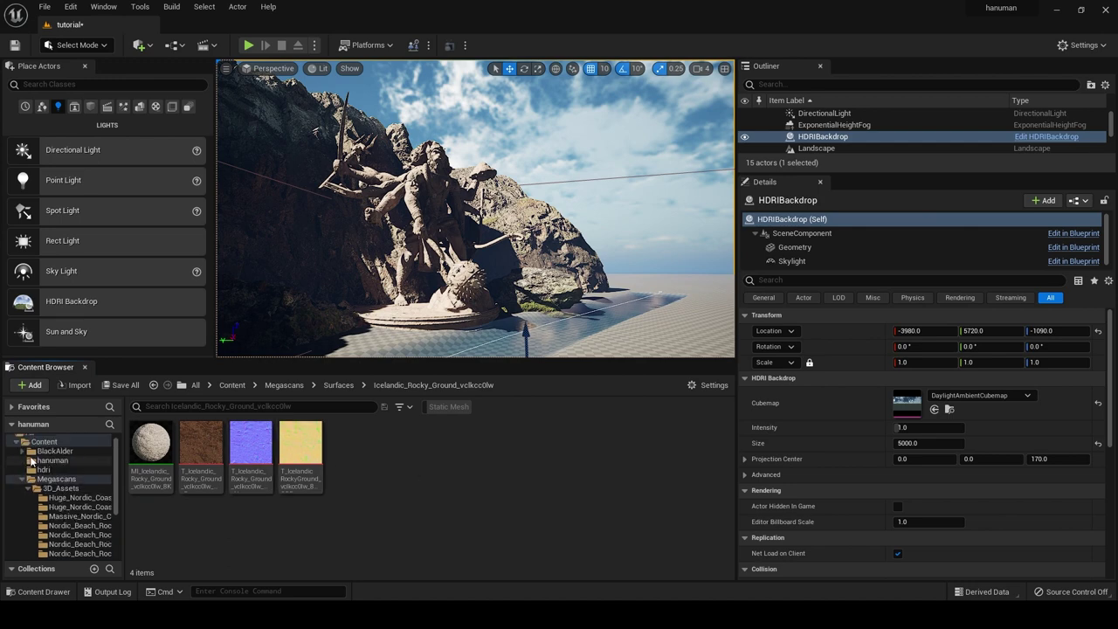
{"action": "left_click", "coordinate": [33, 450]}
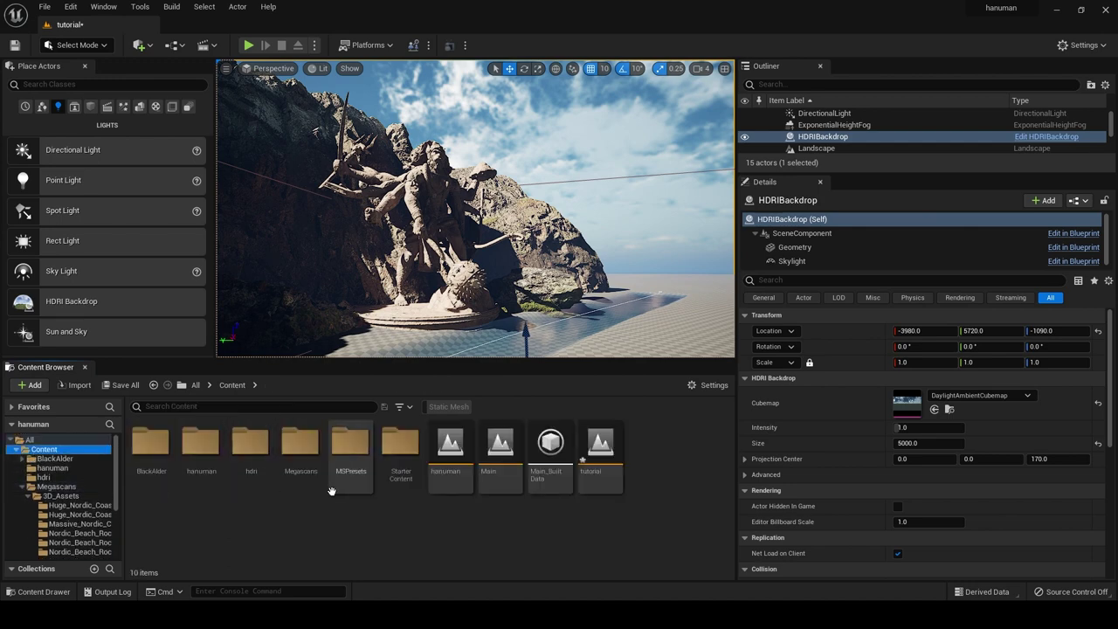
{"action": "double_click", "coordinate": [246, 458]}
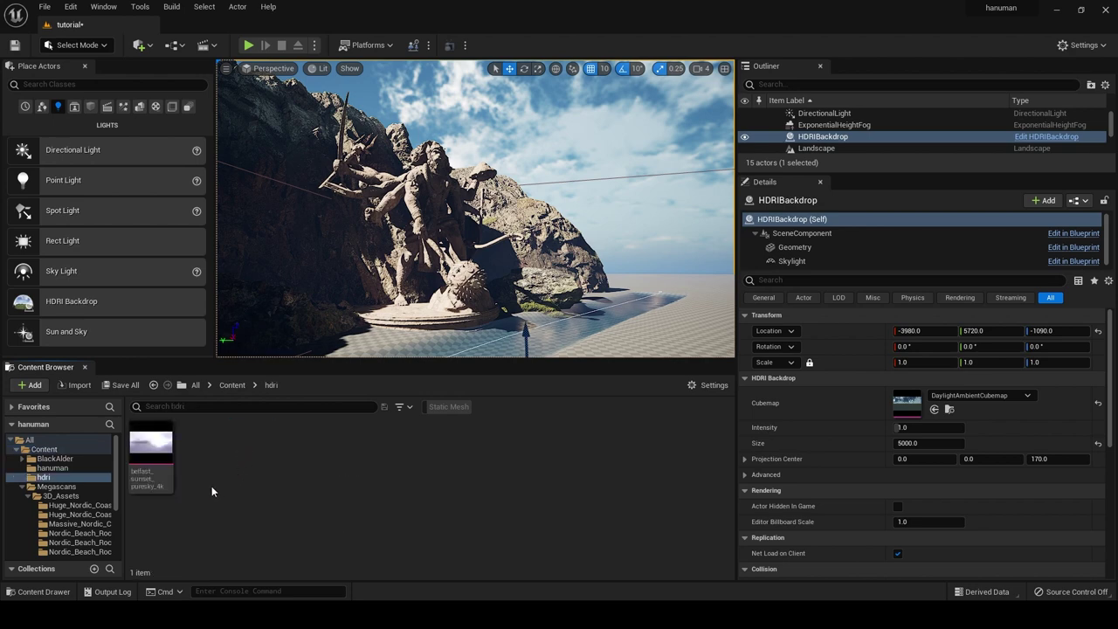
{"action": "left_click", "coordinate": [157, 449]}
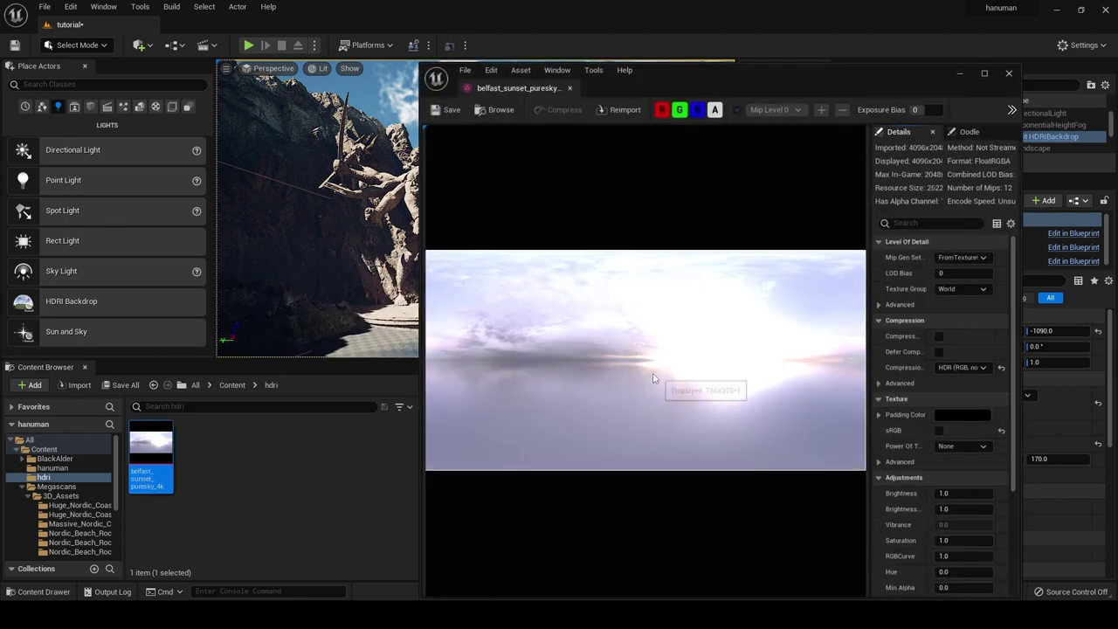
{"action": "left_click", "coordinate": [1009, 73]}
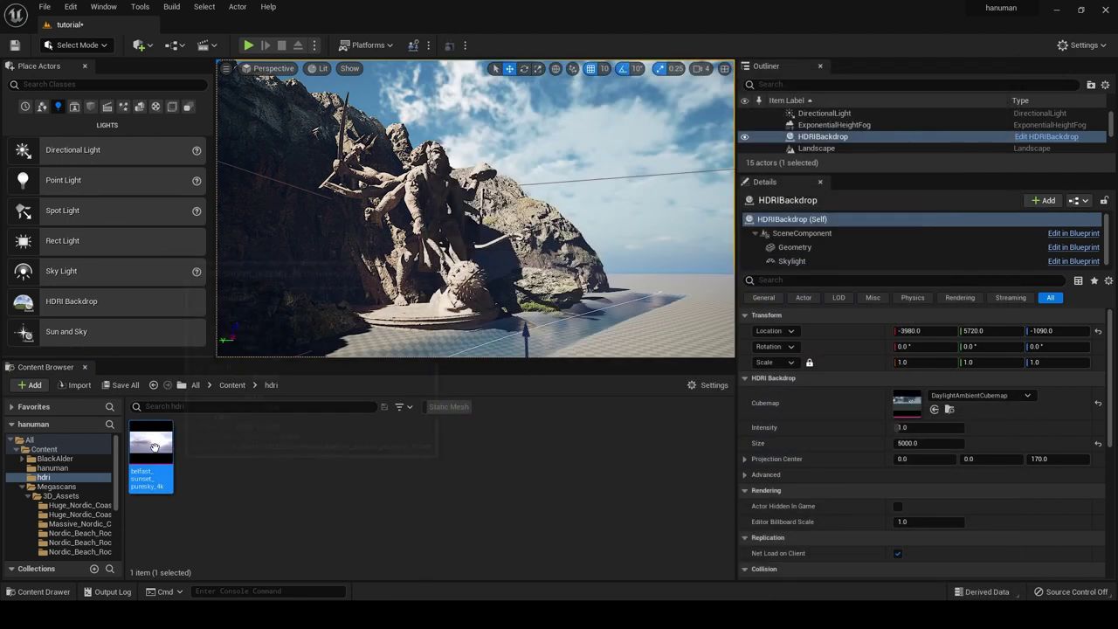
{"action": "left_click_drag", "start_coordinate": [150, 453], "coordinate": [924, 409]}
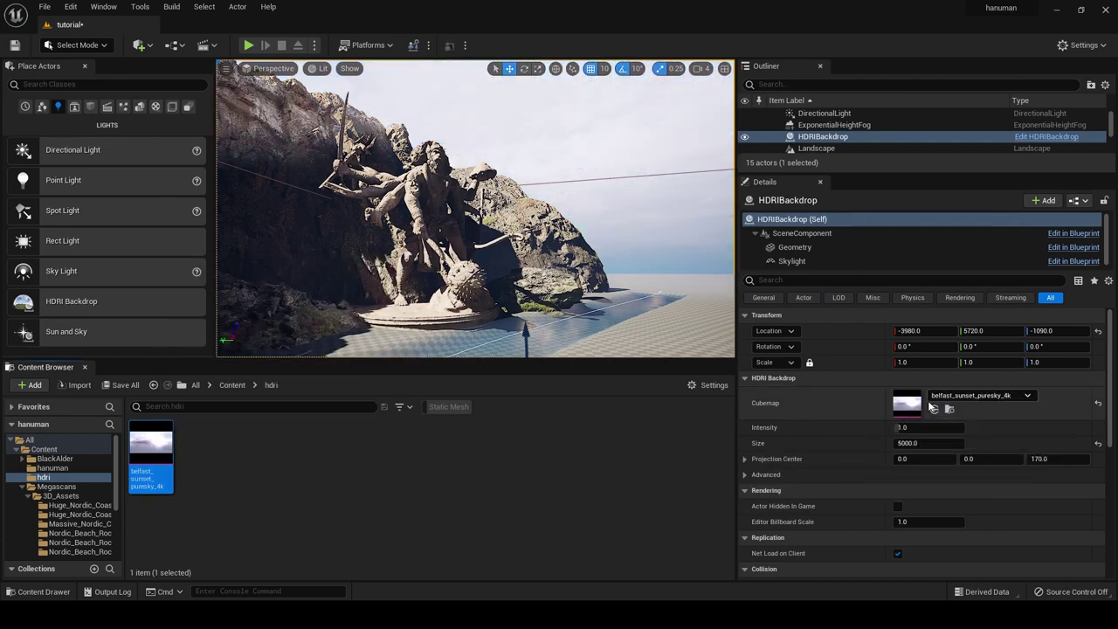
- Set belfast_sunset_puresky_4k as the HDRI Backdrop sky and rotate it around the vertical axis
{"action": "mouse_move", "coordinate": [618, 247]}
{"action": "right_mouse_down"}
{"action": "mouse_move", "coordinate": [504, 265]}
{"action": "mouse_move", "coordinate": [519, 263]}
{"action": "right_mouse_up"}
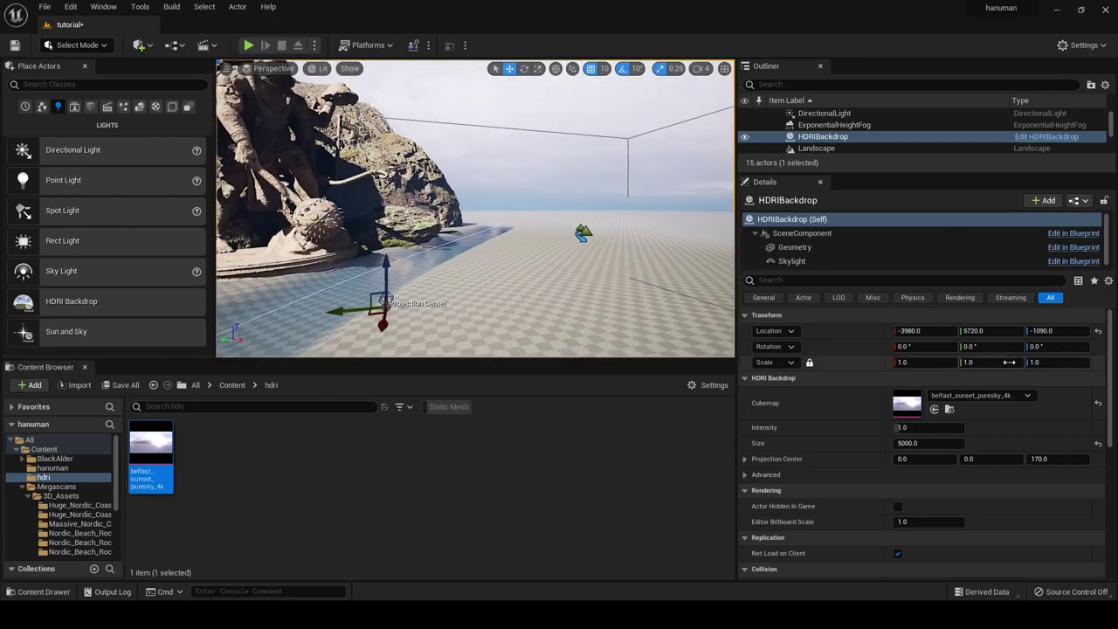
{"action": "right_click_drag", "start_coordinate": [566, 207], "coordinate": [567, 207]}
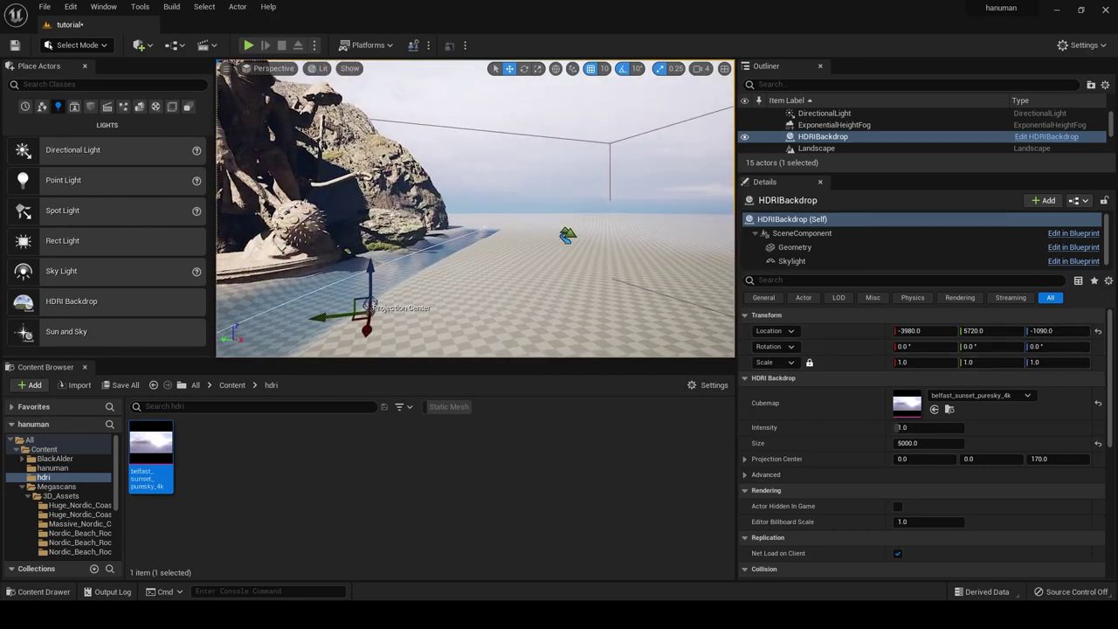
{"action": "right_click_drag", "start_coordinate": [673, 200], "coordinate": [673, 200]}
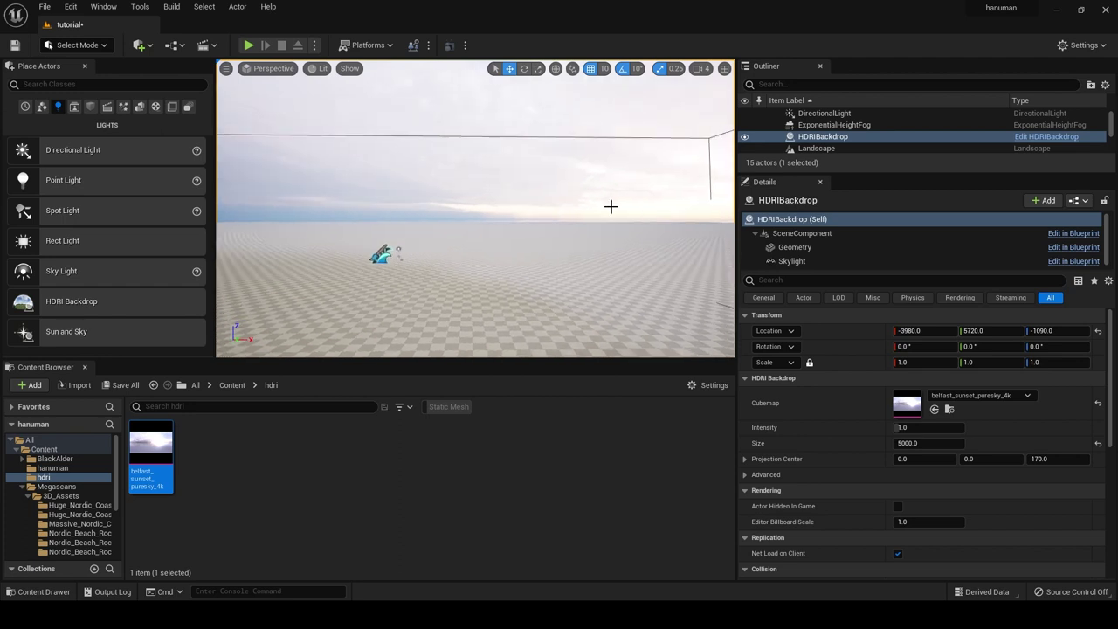
{"action": "right_click_drag", "start_coordinate": [477, 183], "coordinate": [477, 183]}
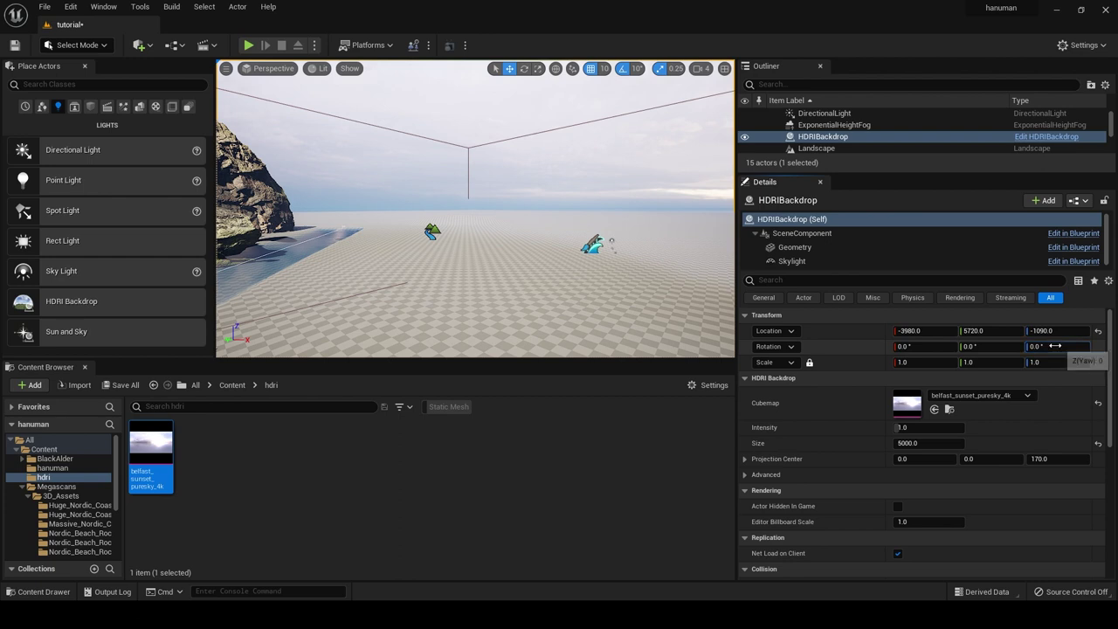
{"action": "left_click_drag", "start_coordinate": [1055, 346], "coordinate": [1057, 346]}
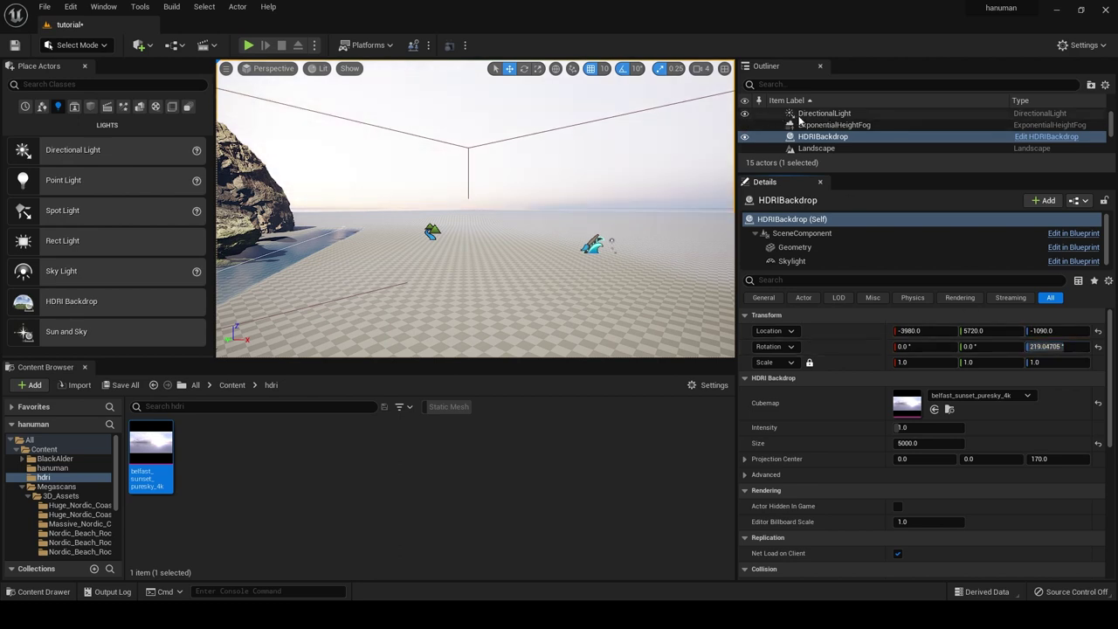
- Hide the directional light, raise the HDRI Backdrop to Z -750 and set its size to 2000
{"action": "left_click", "coordinate": [744, 113]}
{"action": "right_click_drag", "start_coordinate": [562, 167], "coordinate": [561, 167]}
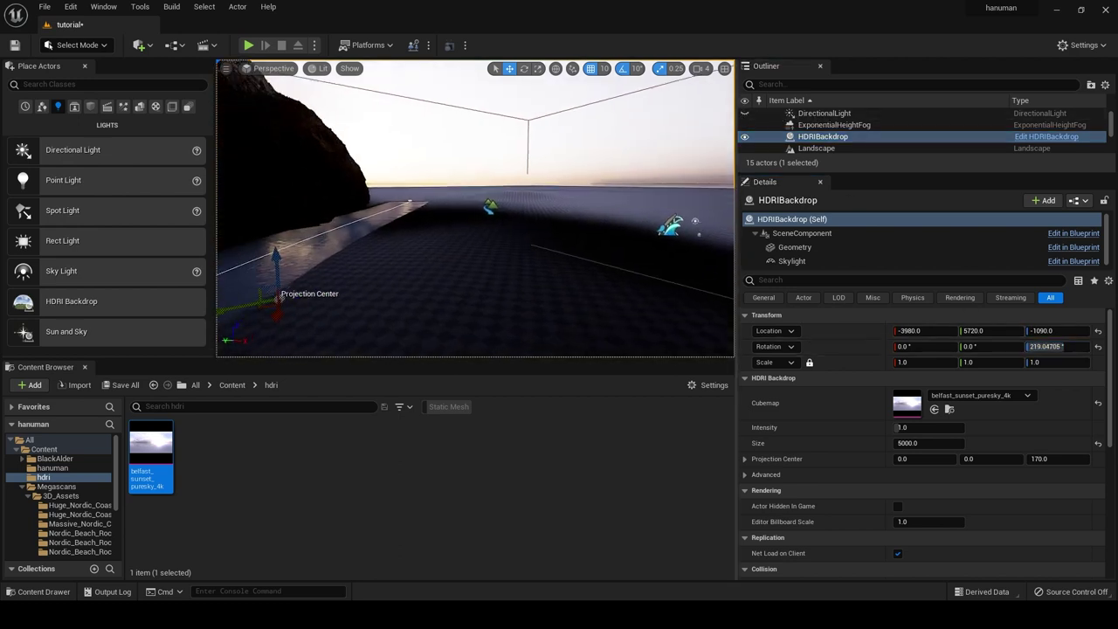
{"action": "left_click_drag", "start_coordinate": [331, 233], "coordinate": [332, 216]}
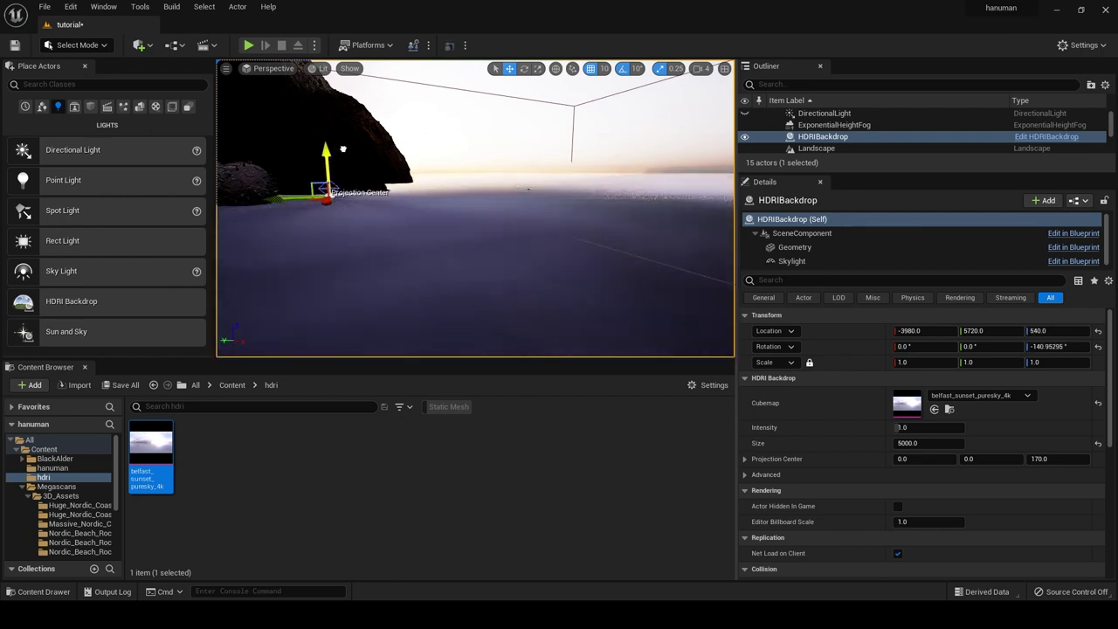
{"action": "right_click_drag", "start_coordinate": [333, 216], "coordinate": [333, 216]}
{"action": "type", "text": "2000"}
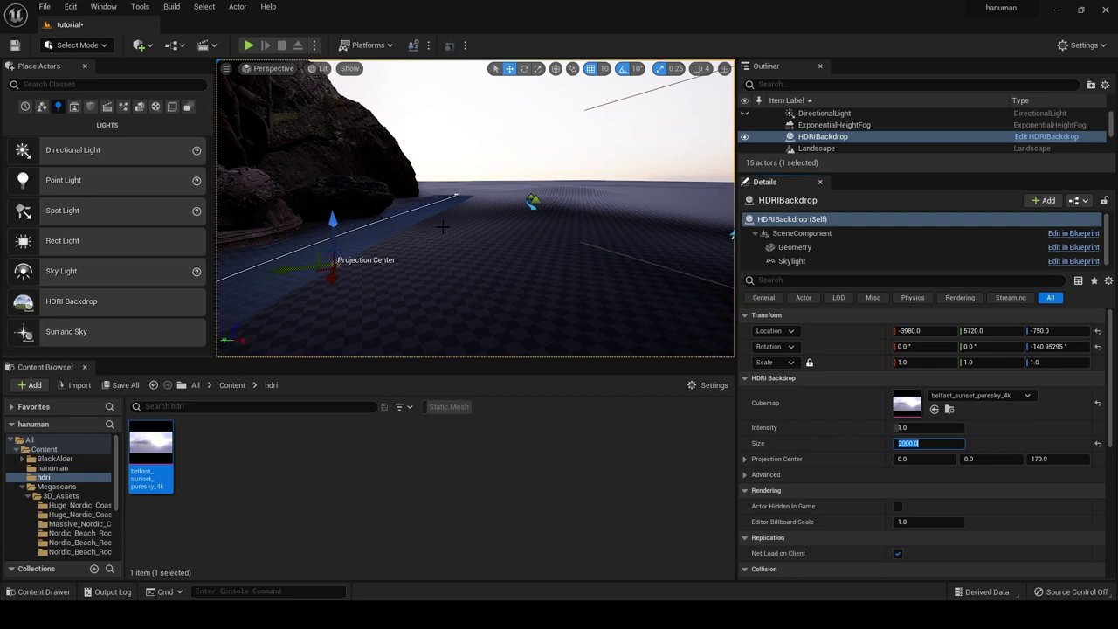
{"action": "key", "text": "Return"}
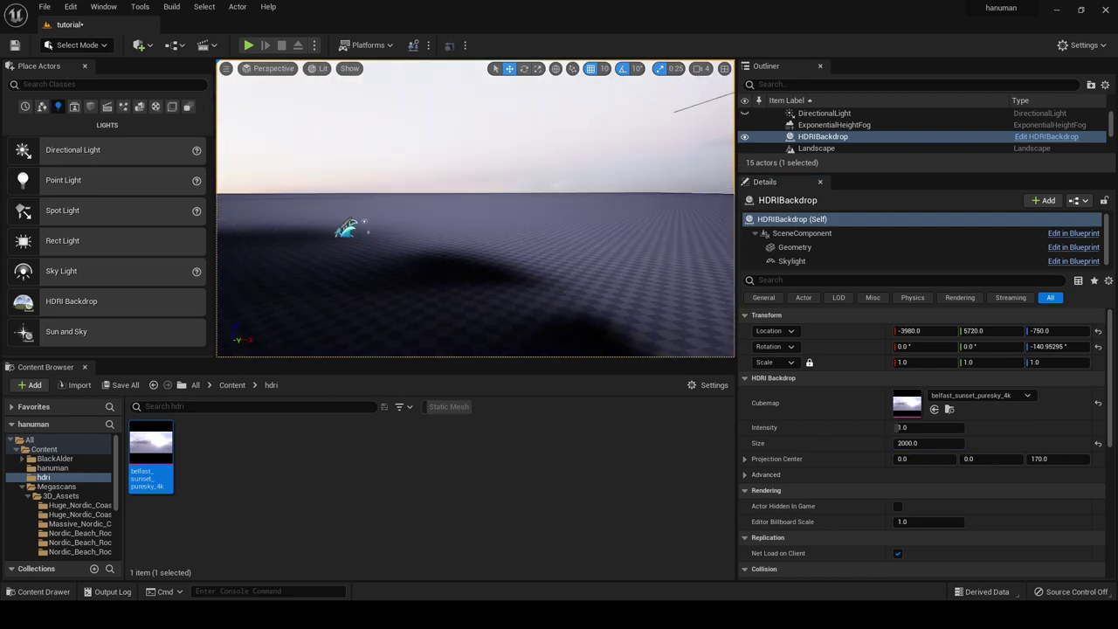
- Lower the HDRI Backdrop to Z -860 and restore its size to 5000
{"action": "right_click_drag", "start_coordinate": [451, 227], "coordinate": [451, 227]}
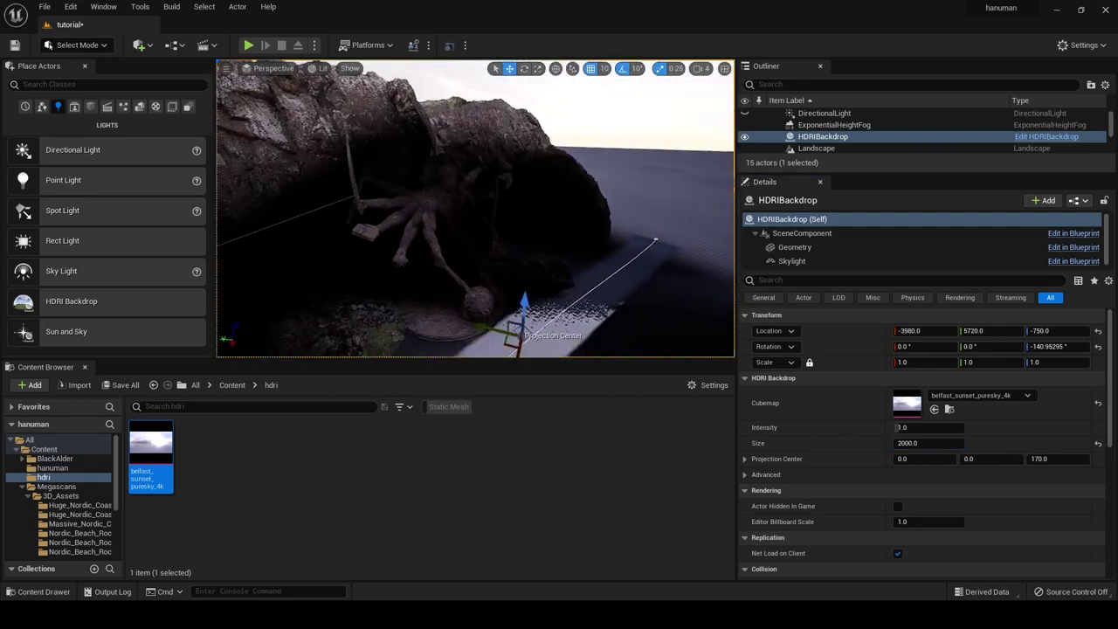
{"action": "left_click_drag", "start_coordinate": [533, 289], "coordinate": [531, 296]}
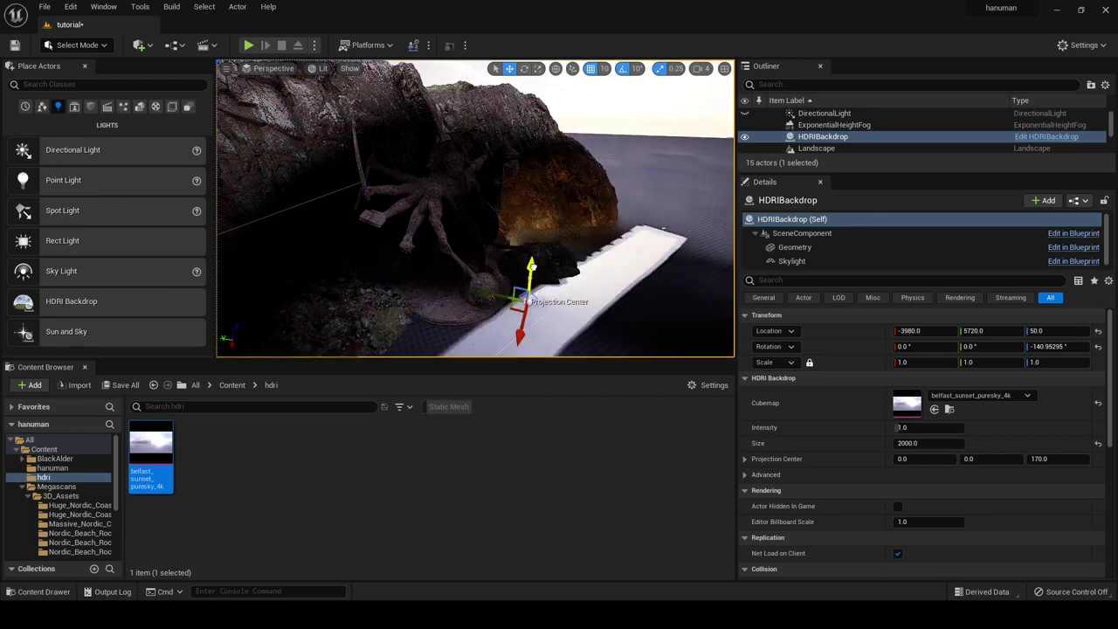
{"action": "right_click_drag", "start_coordinate": [450, 227], "coordinate": [451, 227]}
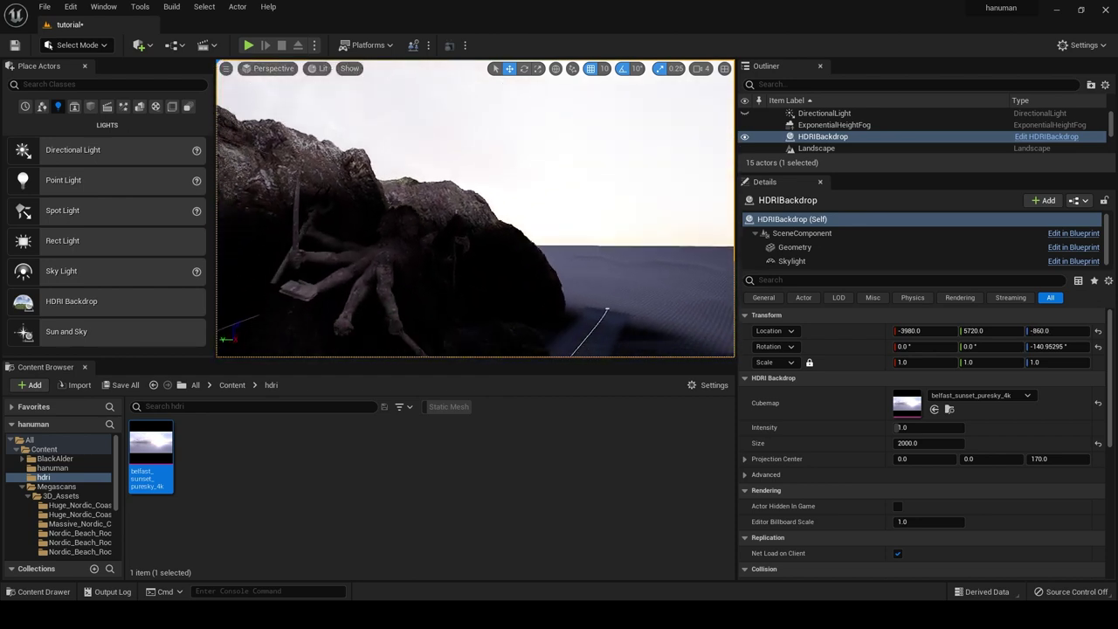
{"action": "right_click_drag", "start_coordinate": [540, 279], "coordinate": [540, 280]}
{"action": "type", "text": "5000"}
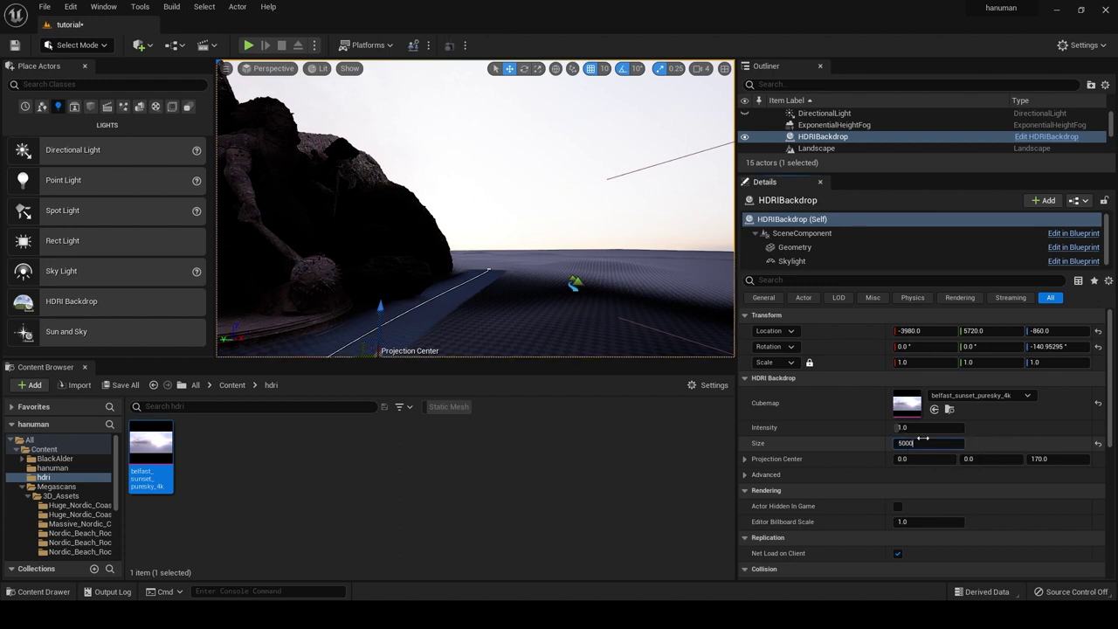
{"action": "key", "text": "Return"}
- Move the backdrop to -3980, 5720, -2140 and make the directional light visible again
{"action": "right_click_drag", "start_coordinate": [612, 256], "coordinate": [612, 256]}
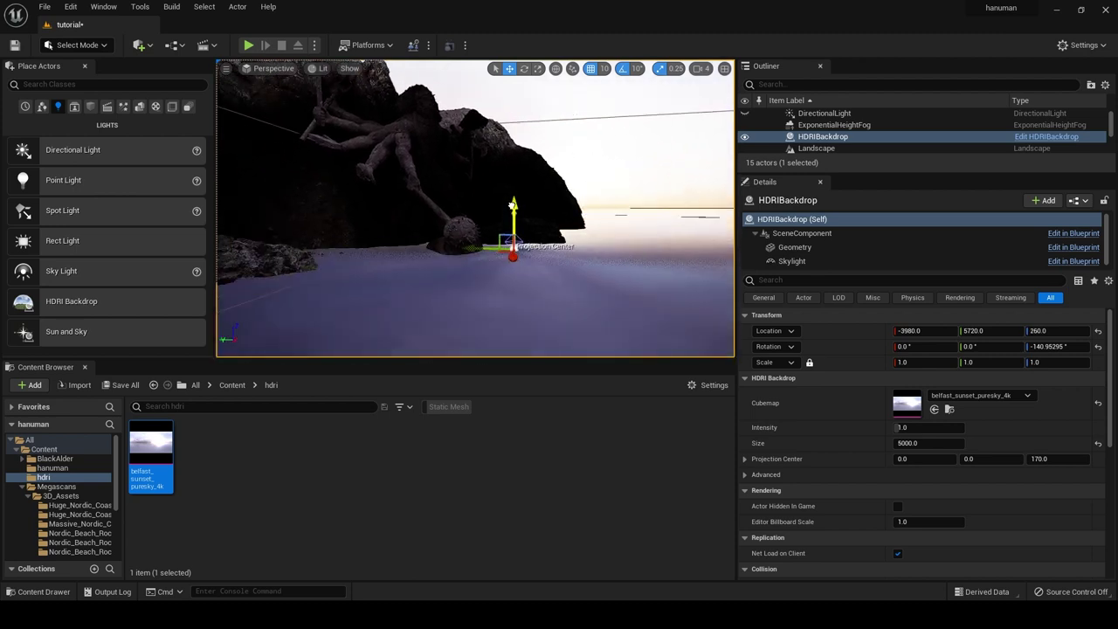
{"action": "left_click_drag", "start_coordinate": [513, 258], "coordinate": [513, 272]}
{"action": "right_click_drag", "start_coordinate": [513, 273], "coordinate": [513, 272]}
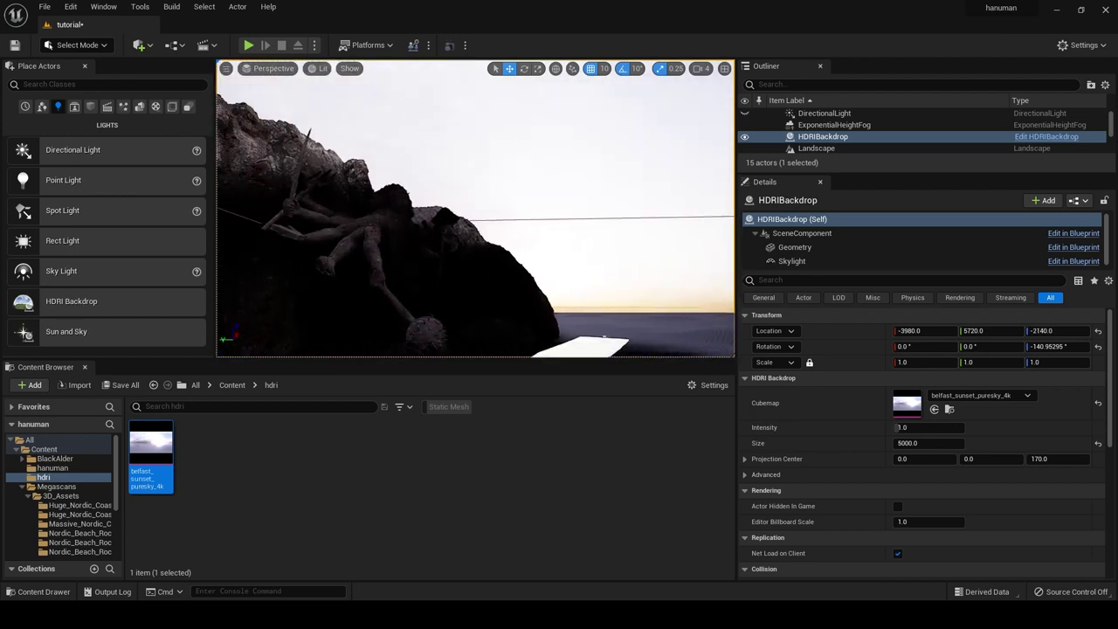
{"action": "left_click", "coordinate": [744, 114]}
{"action": "right_click_drag", "start_coordinate": [568, 186], "coordinate": [568, 186]}
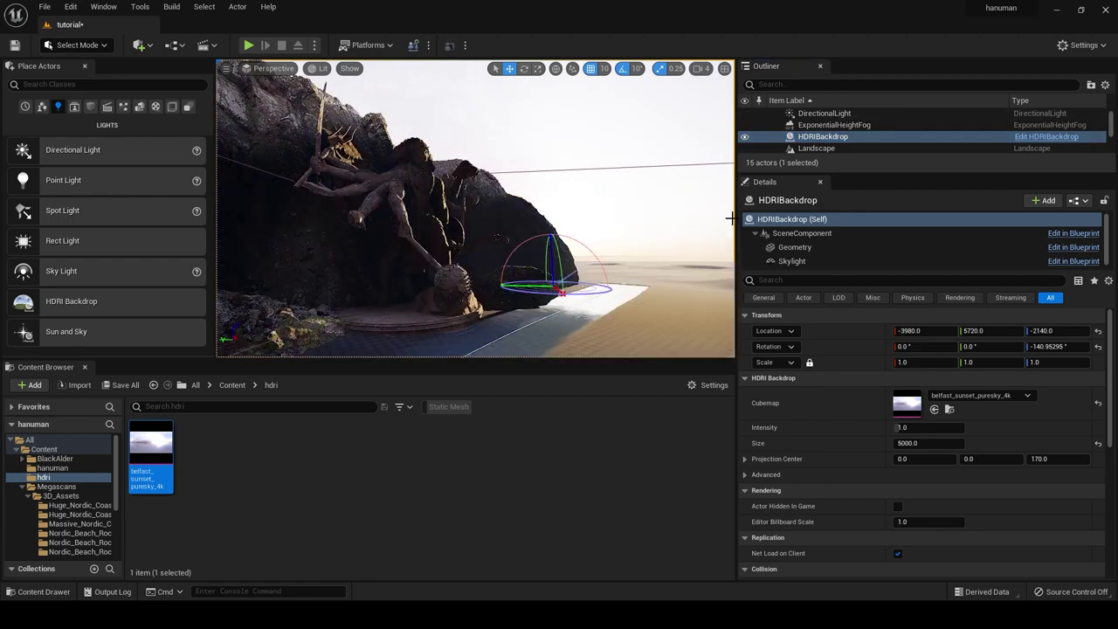
- Lower the DirectionalLight's intensity from 10.0 to 5.0 lux, then select the cliff rock
{"action": "left_click", "coordinate": [825, 127]}
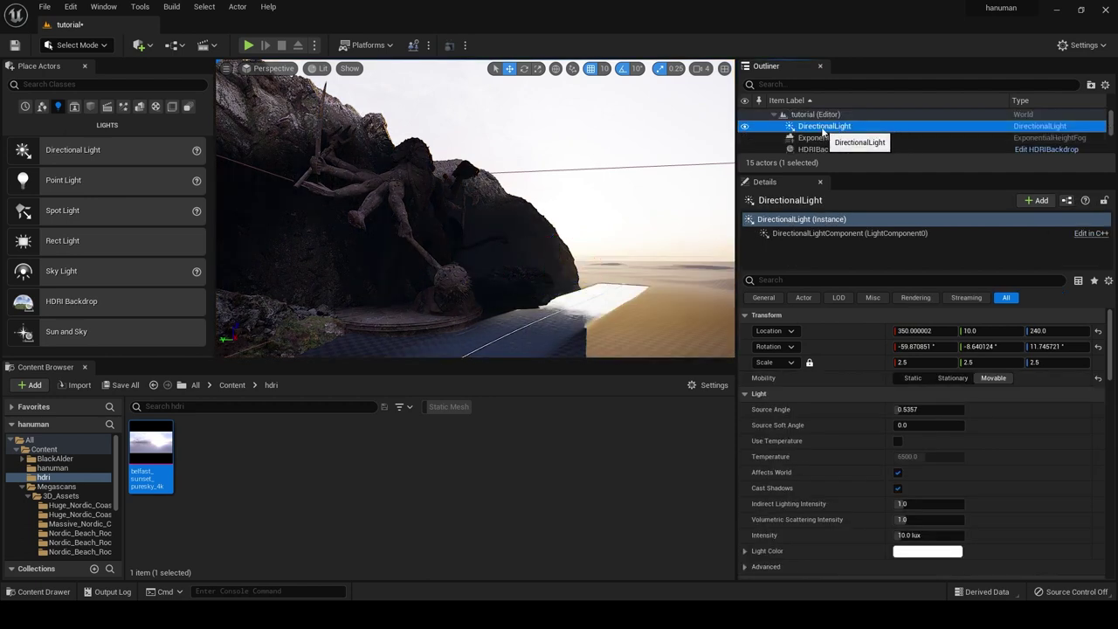
{"action": "left_click", "coordinate": [826, 127]}
{"action": "scroll", "coordinate": [925, 432], "scroll_direction": "down", "scroll_amount": 2}
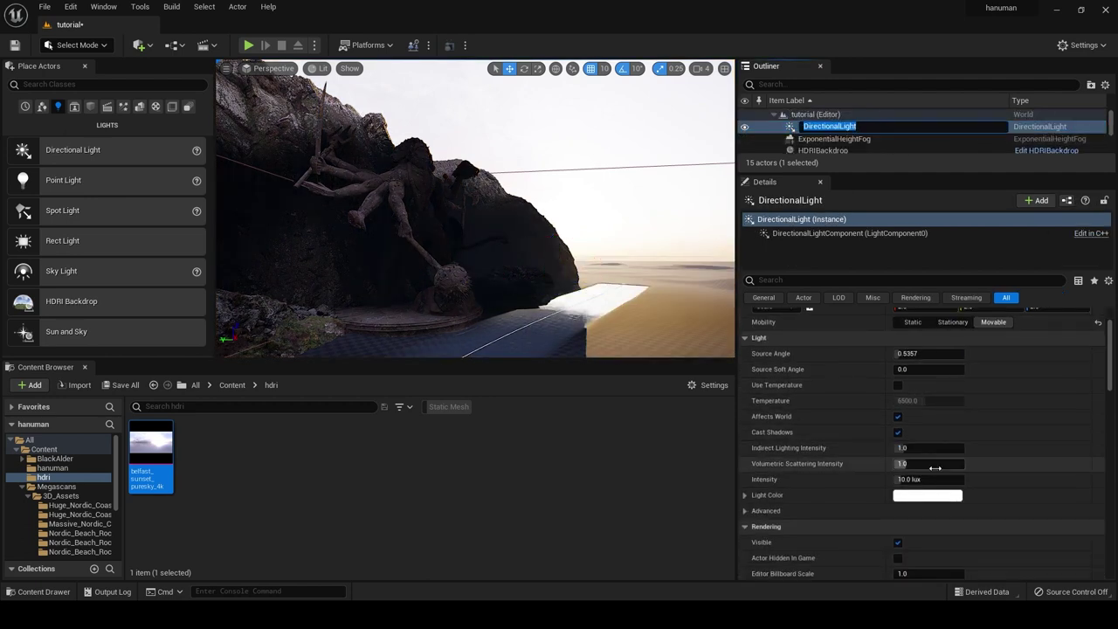
{"action": "left_click", "coordinate": [924, 478]}
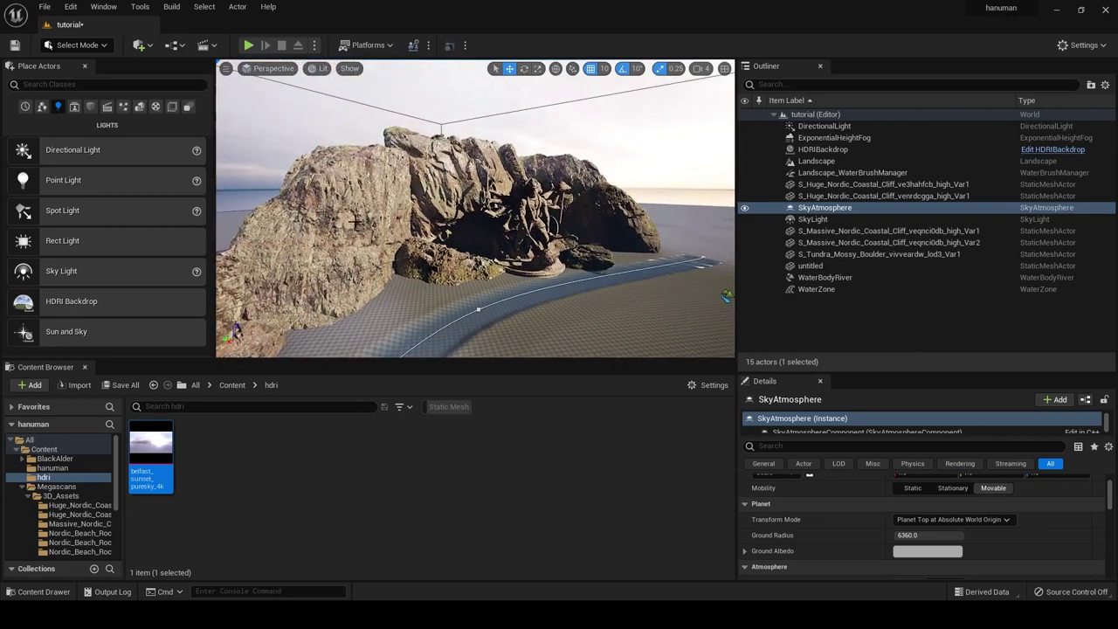
{"action": "left_click", "coordinate": [356, 221]}
- Duplicate the huge coastal cliff and place copies across the river
{"action": "right_click_drag", "start_coordinate": [367, 270], "coordinate": [288, 254]}
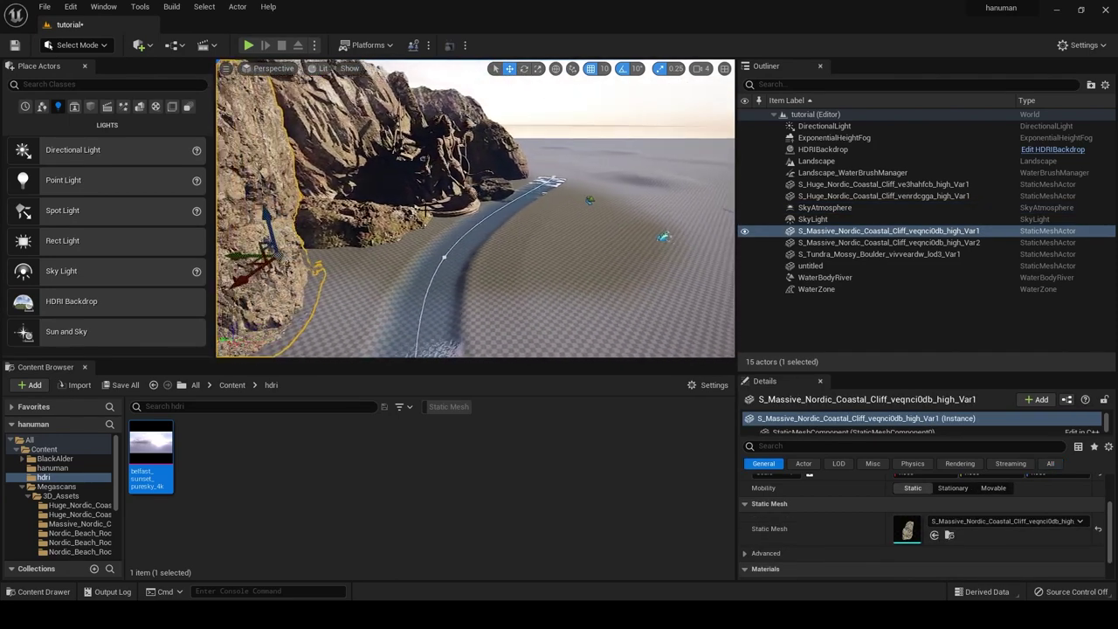
{"action": "mouse_move", "coordinate": [297, 252]}
{"action": "left_mouse_down", "text": "alt"}
{"action": "mouse_move", "coordinate": [582, 253]}
{"action": "mouse_move", "coordinate": [566, 190]}
{"action": "mouse_move", "coordinate": [577, 187]}
{"action": "left_mouse_up", "text": "alt"}
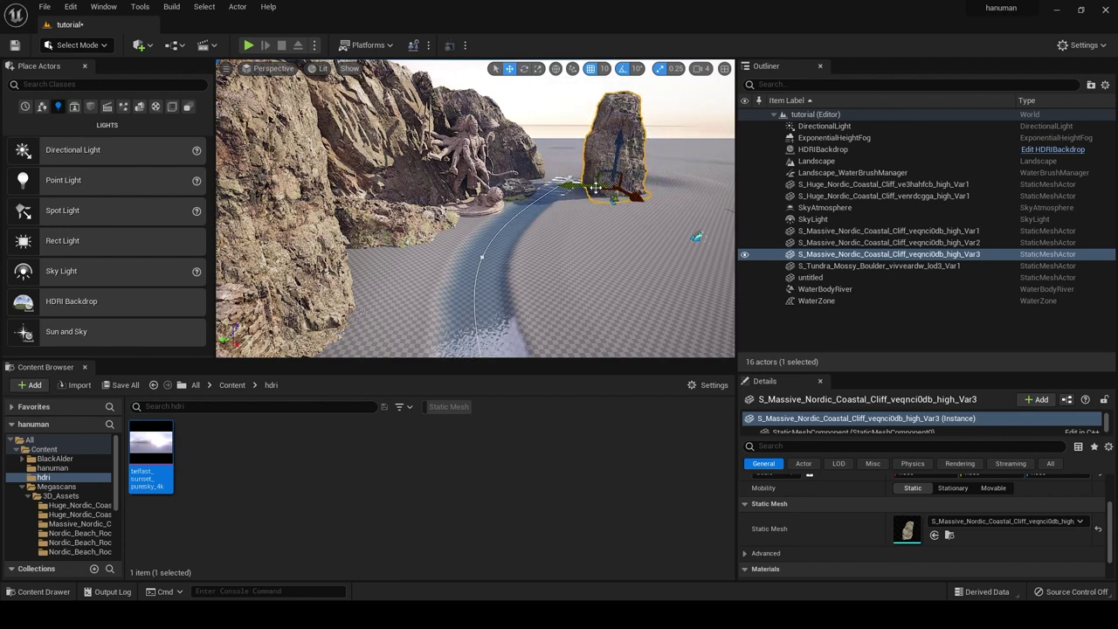
{"action": "left_click_drag", "start_coordinate": [674, 190], "coordinate": [612, 201], "text": "alt"}
- Rotate a cliff, undo the accidental river spline edit, and shift another cliff to 4770, 4280, -300
{"action": "left_click", "coordinate": [524, 68]}
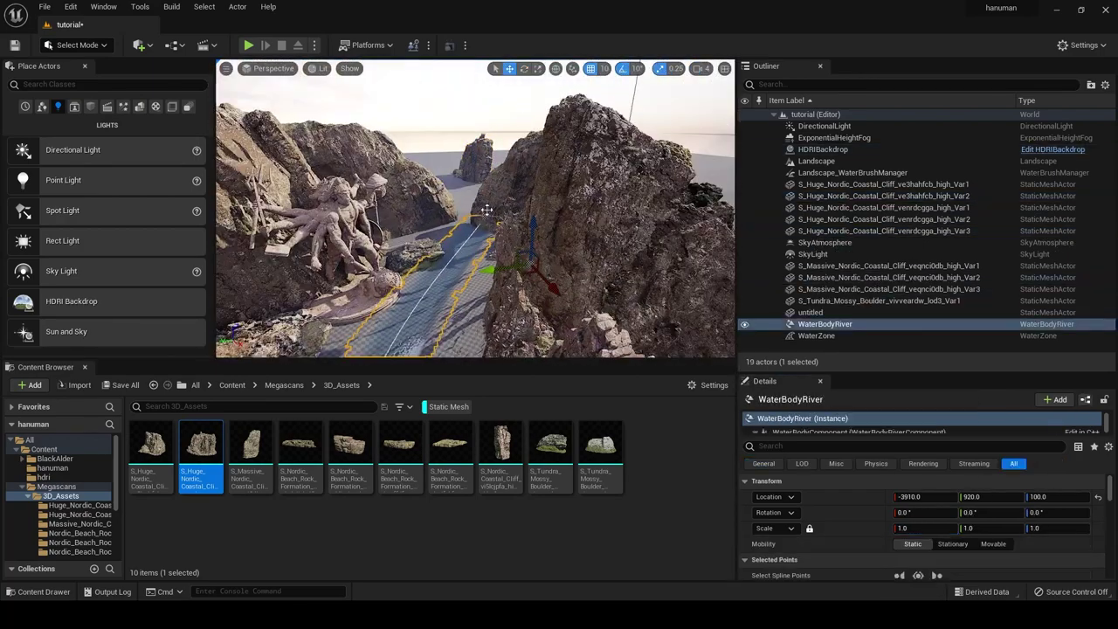
{"action": "left_click_drag", "start_coordinate": [486, 210], "coordinate": [471, 181]}
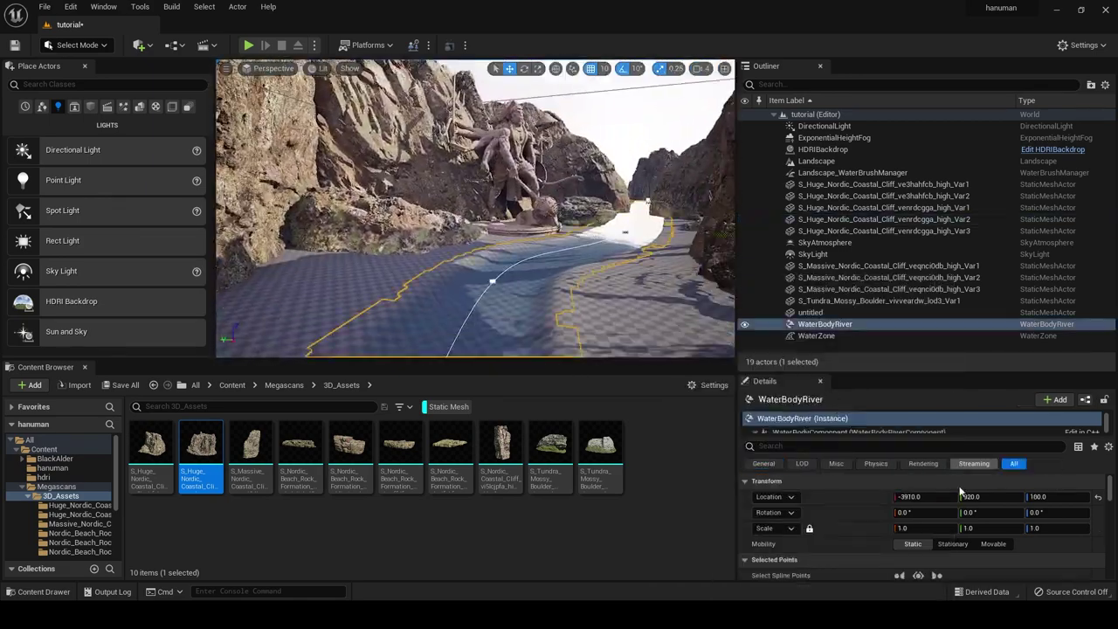
{"action": "key", "text": "ctrl+z"}
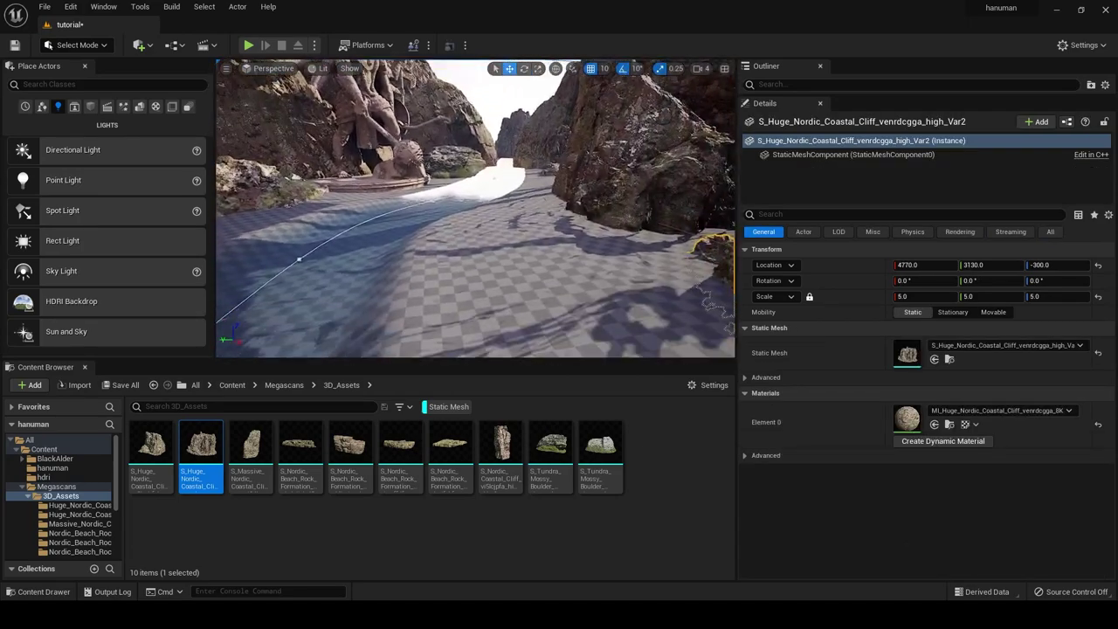
{"action": "left_click", "coordinate": [645, 211]}
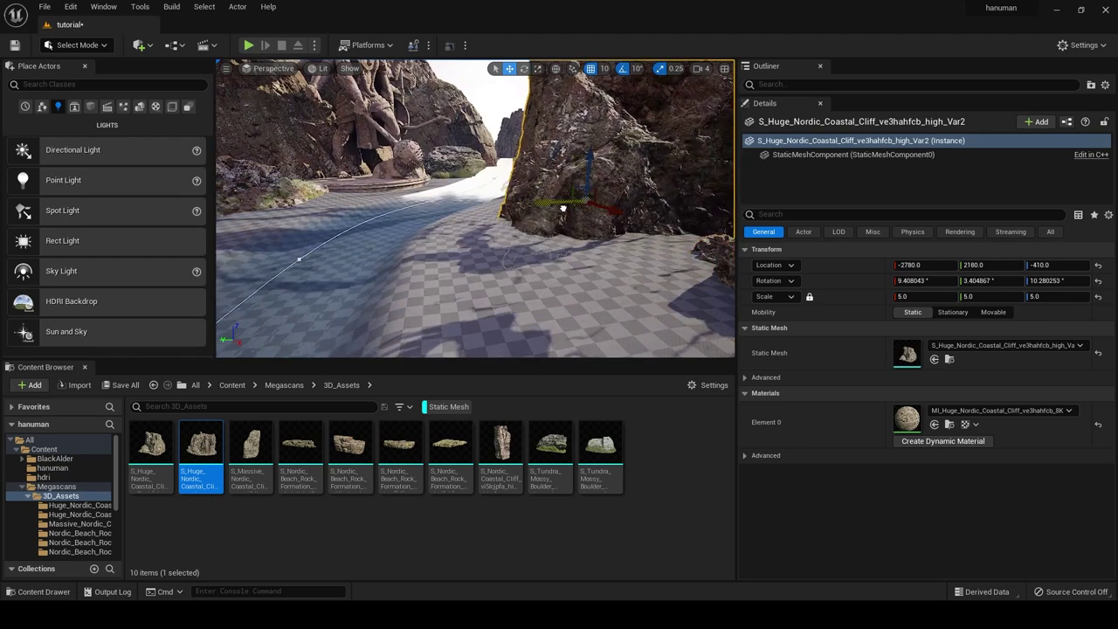
{"action": "left_click", "coordinate": [647, 247]}
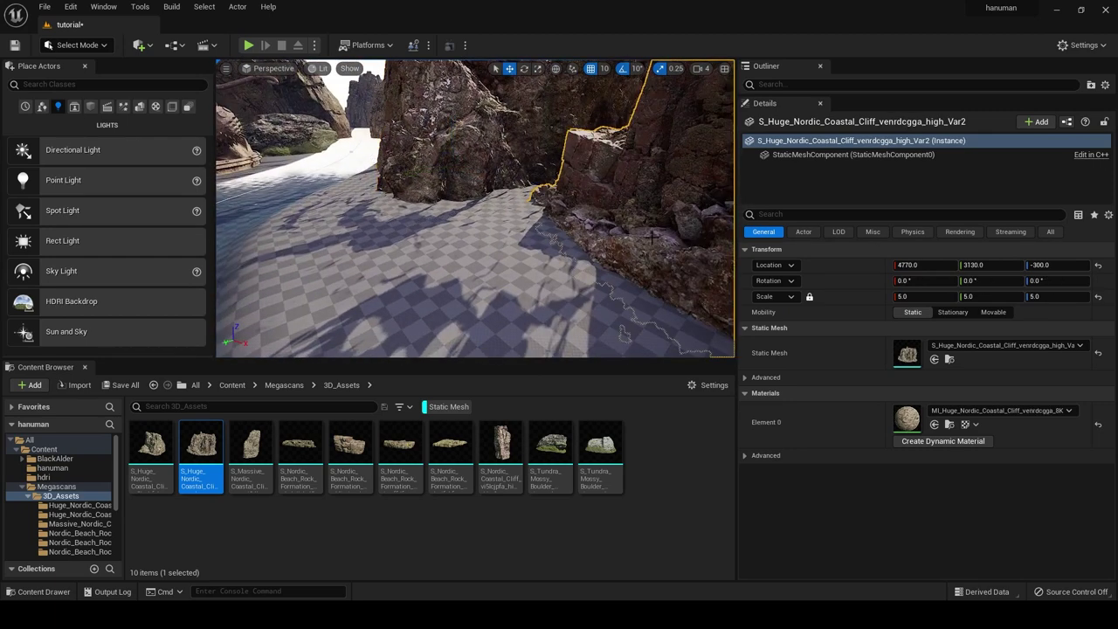
{"action": "left_click_drag", "start_coordinate": [652, 236], "coordinate": [663, 244], "text": "shift"}
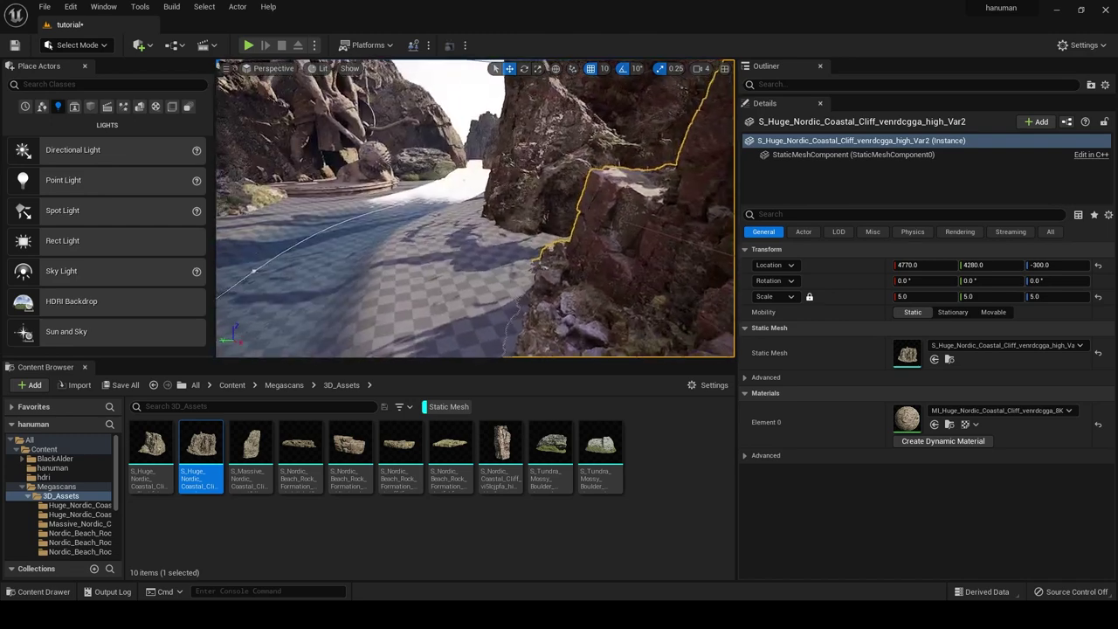
{"action": "right_click_drag", "start_coordinate": [476, 209], "coordinate": [419, 210]}
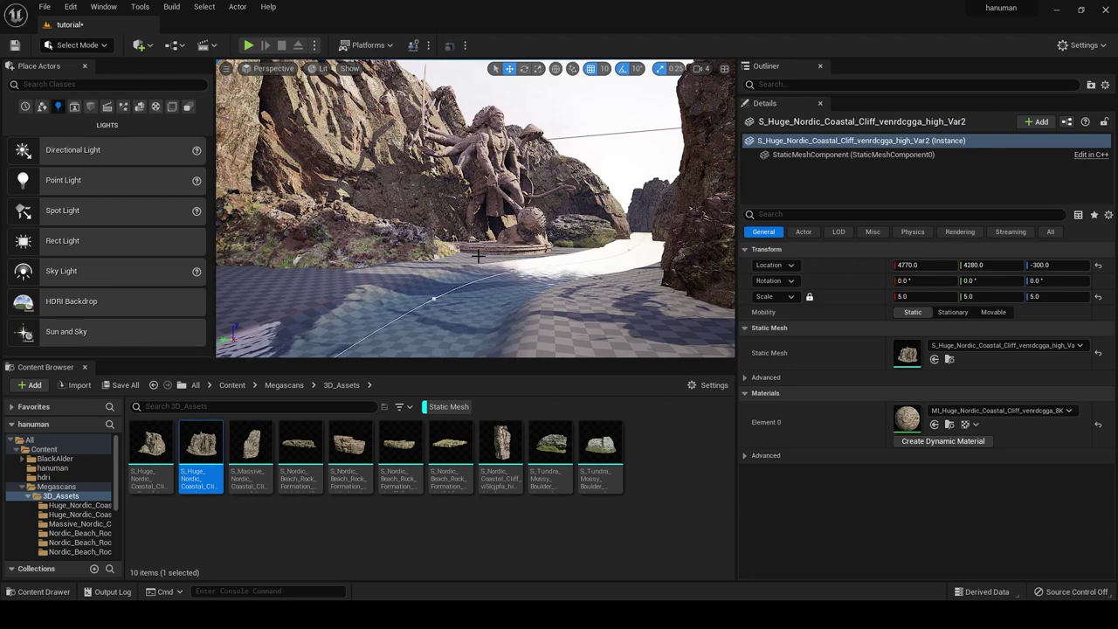
{"action": "left_click", "coordinate": [140, 44]}
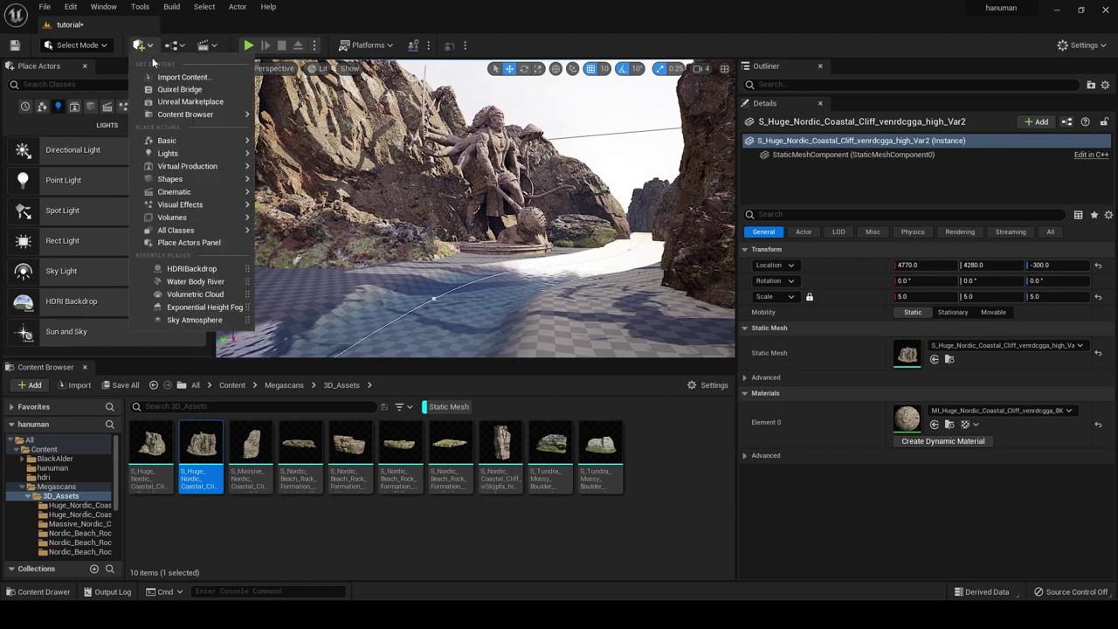
{"action": "left_click", "coordinate": [164, 92]}
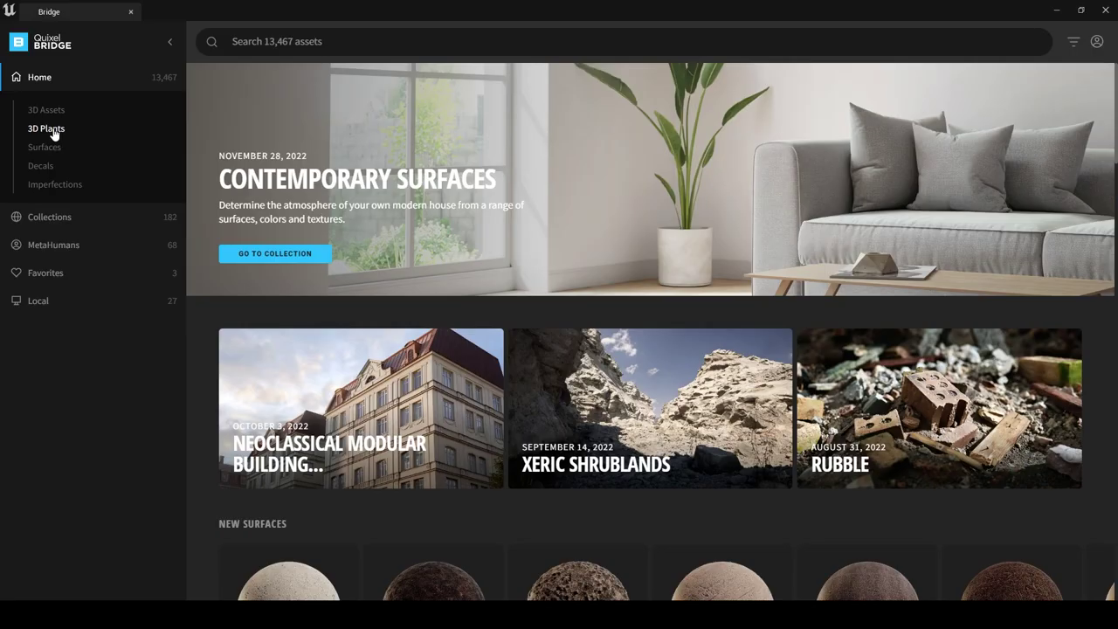
{"action": "left_click", "coordinate": [54, 133]}
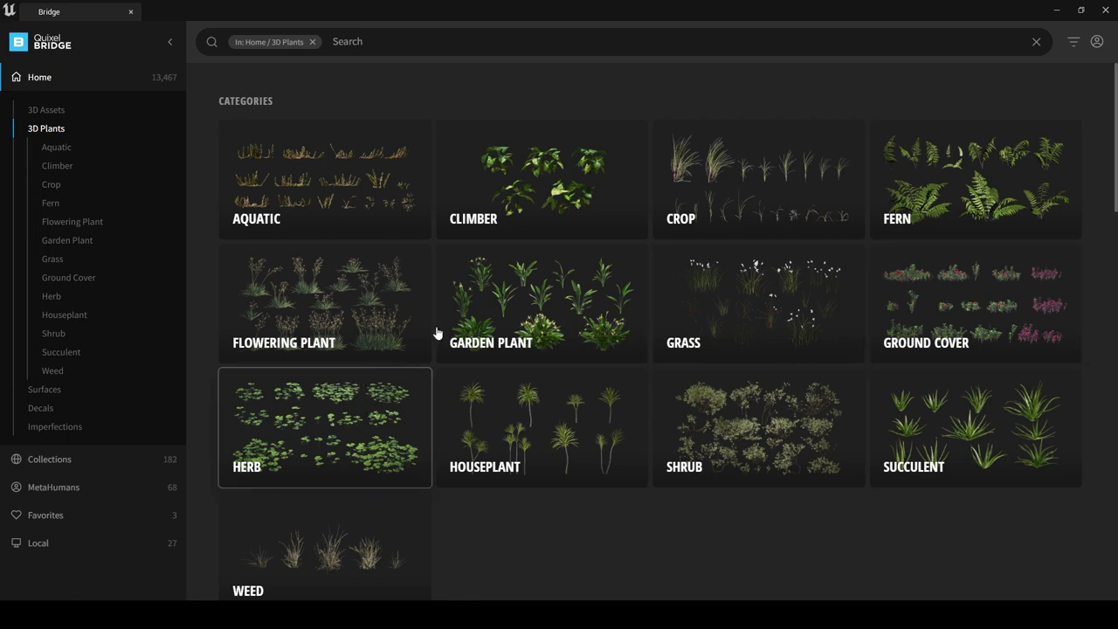
{"action": "left_click", "coordinate": [54, 166]}
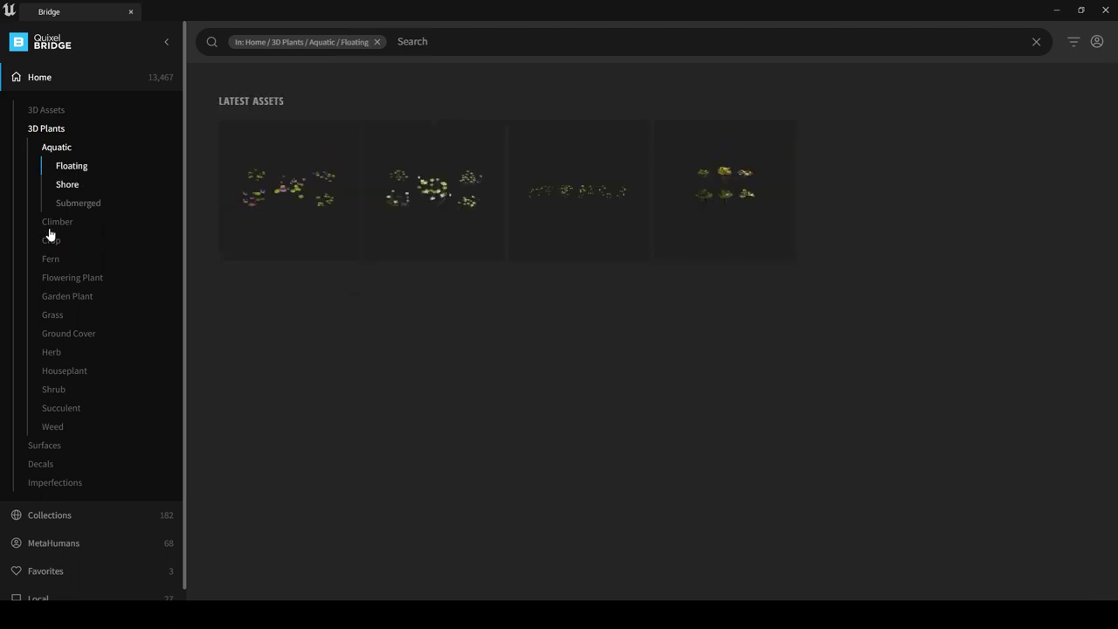
{"action": "left_click", "coordinate": [77, 290]}
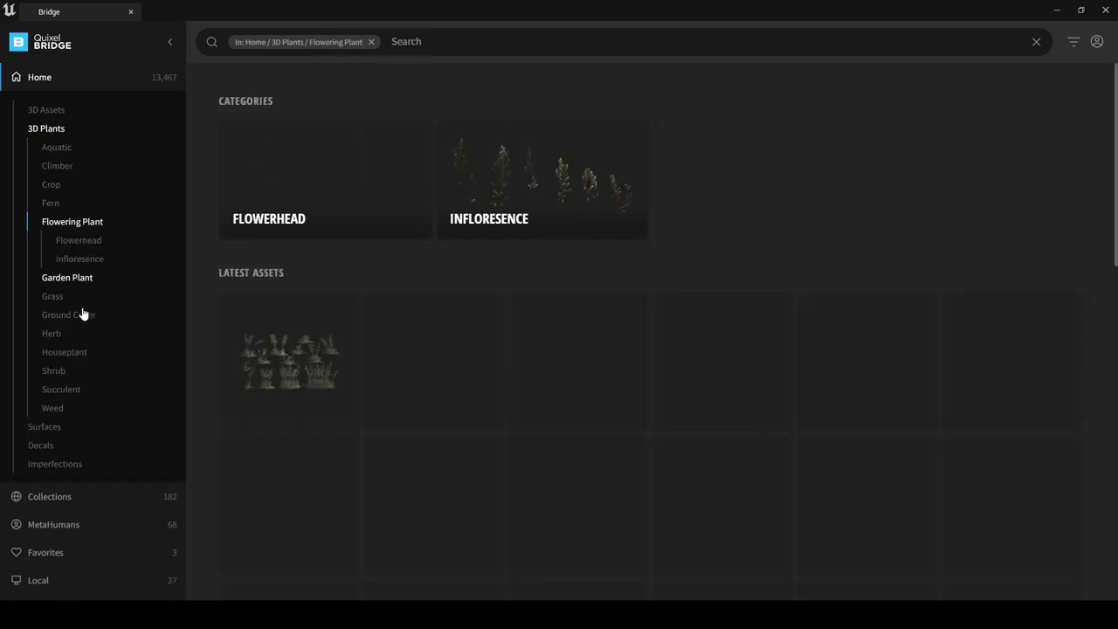
{"action": "left_click", "coordinate": [56, 331]}
{"action": "left_click", "coordinate": [60, 319]}
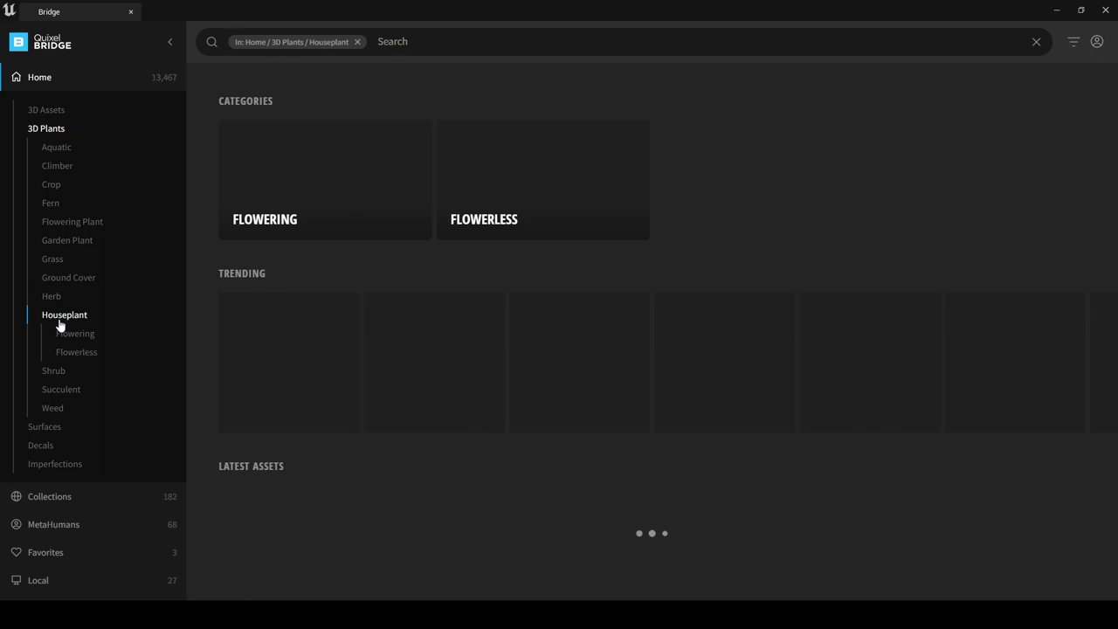
{"action": "left_click", "coordinate": [15, 279]}
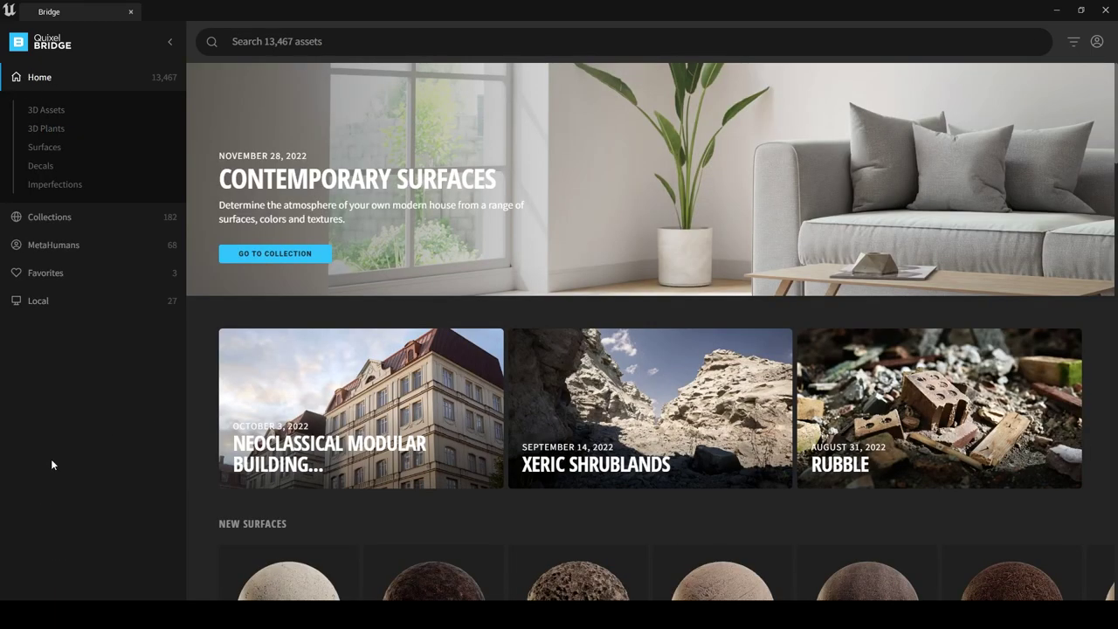
{"action": "left_click", "coordinate": [41, 302]}
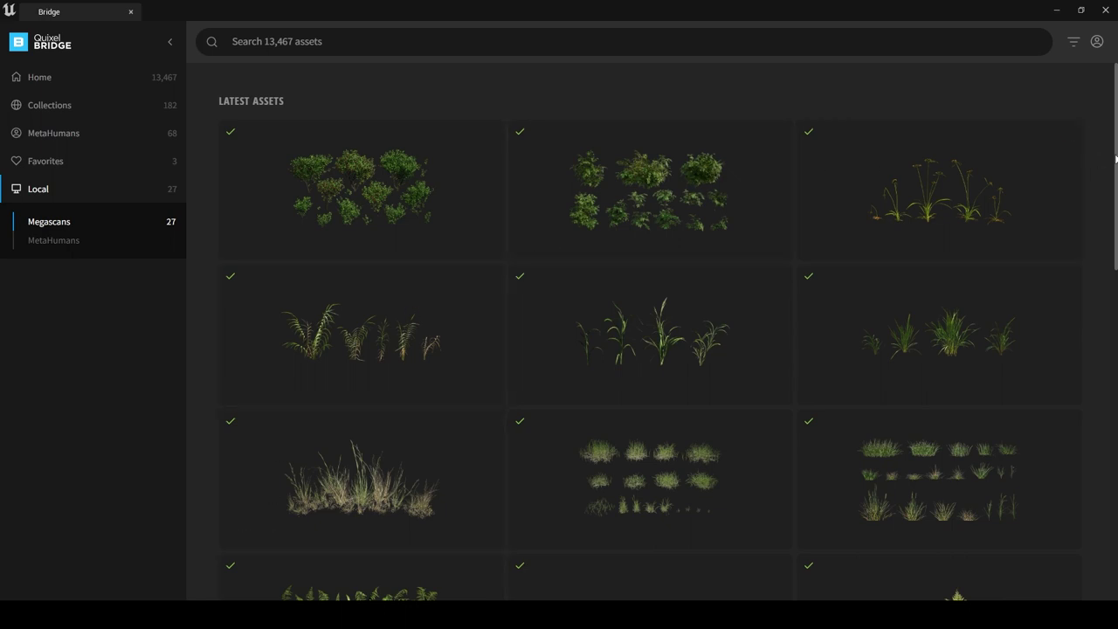
{"action": "mouse_move", "coordinate": [1115, 159]}
{"action": "left_mouse_down"}
{"action": "mouse_move", "coordinate": [1117, 325]}
{"action": "mouse_move", "coordinate": [1117, 273]}
{"action": "left_mouse_up"}
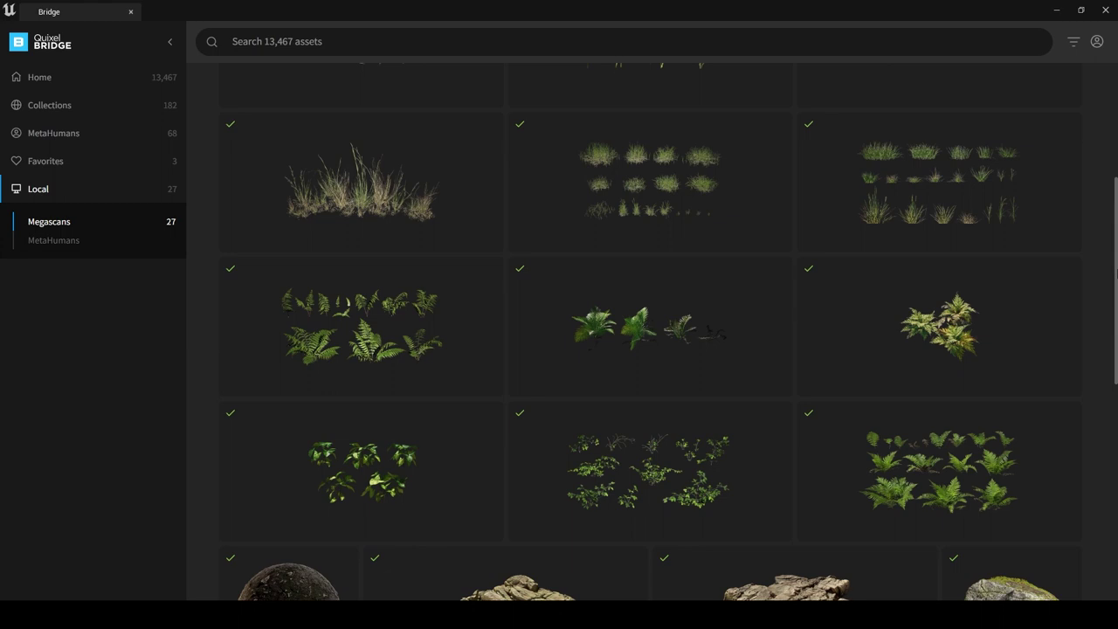
{"action": "scroll", "coordinate": [1051, 261], "scroll_direction": "up", "scroll_amount": 3}
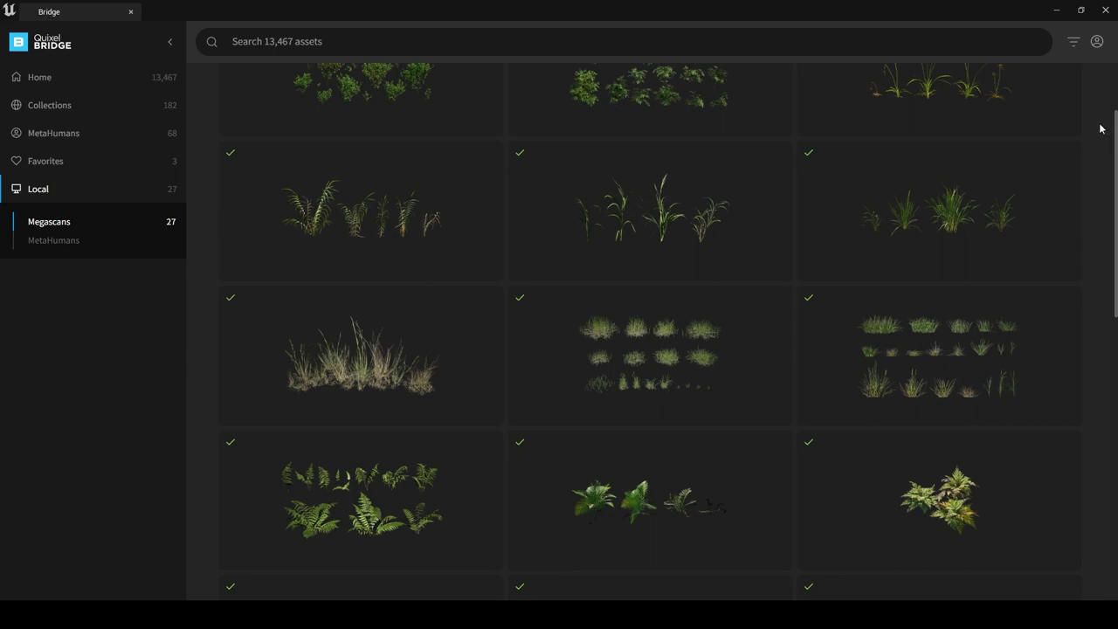
{"action": "left_click", "coordinate": [1106, 11]}
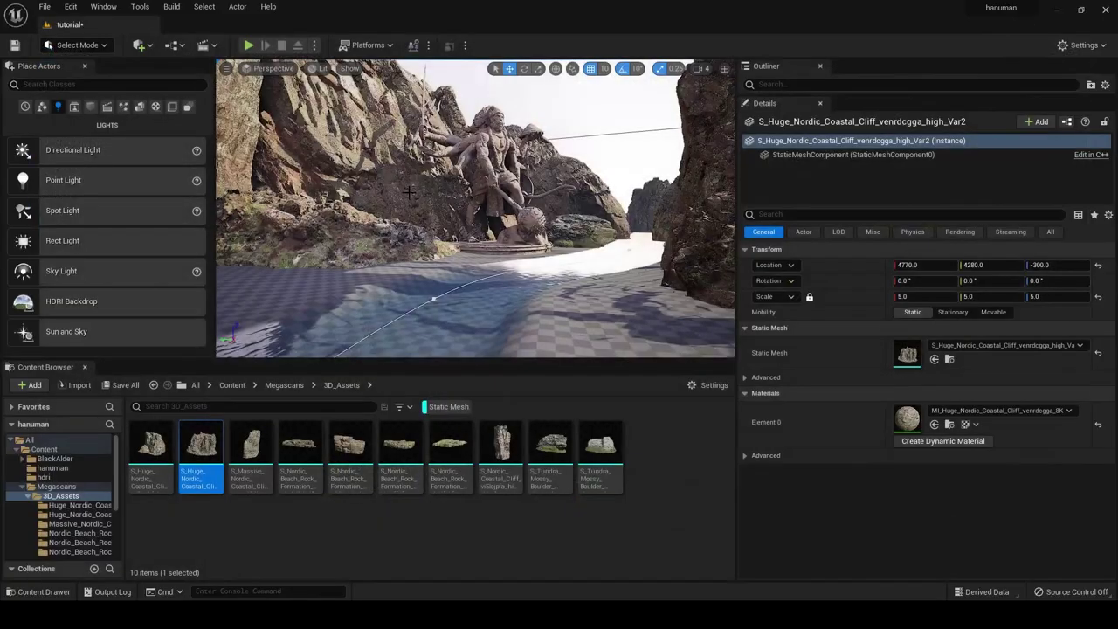
{"action": "mouse_move", "coordinate": [476, 209]}
{"action": "right_mouse_down"}
{"action": "mouse_move", "coordinate": [490, 209]}
{"action": "mouse_move", "coordinate": [476, 210]}
{"action": "right_mouse_up"}
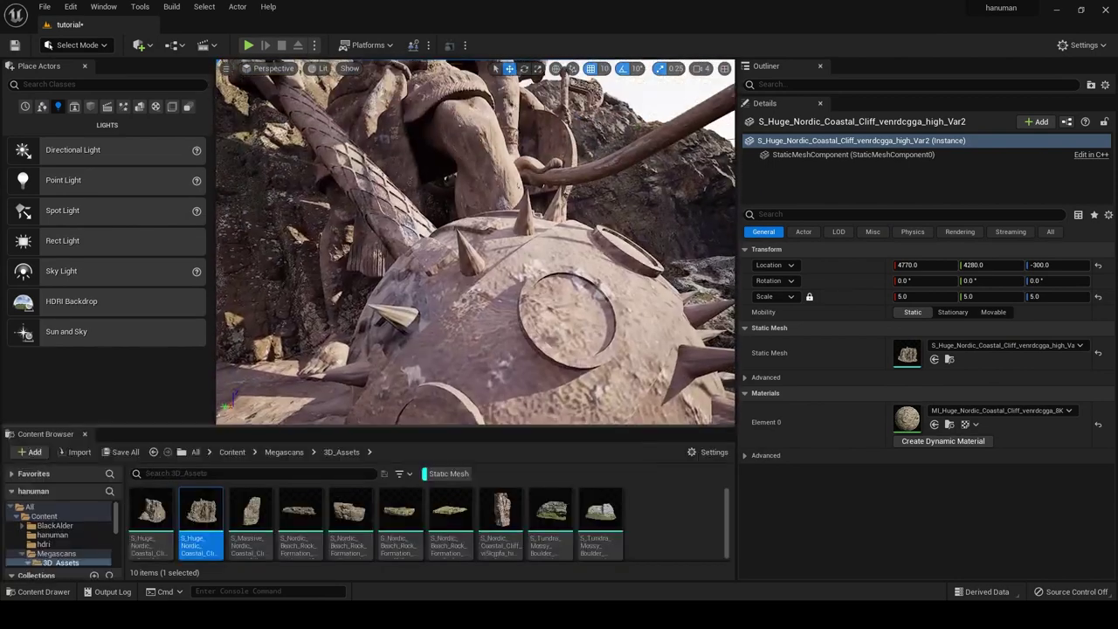
{"action": "right_click_drag", "start_coordinate": [476, 209], "coordinate": [434, 273]}
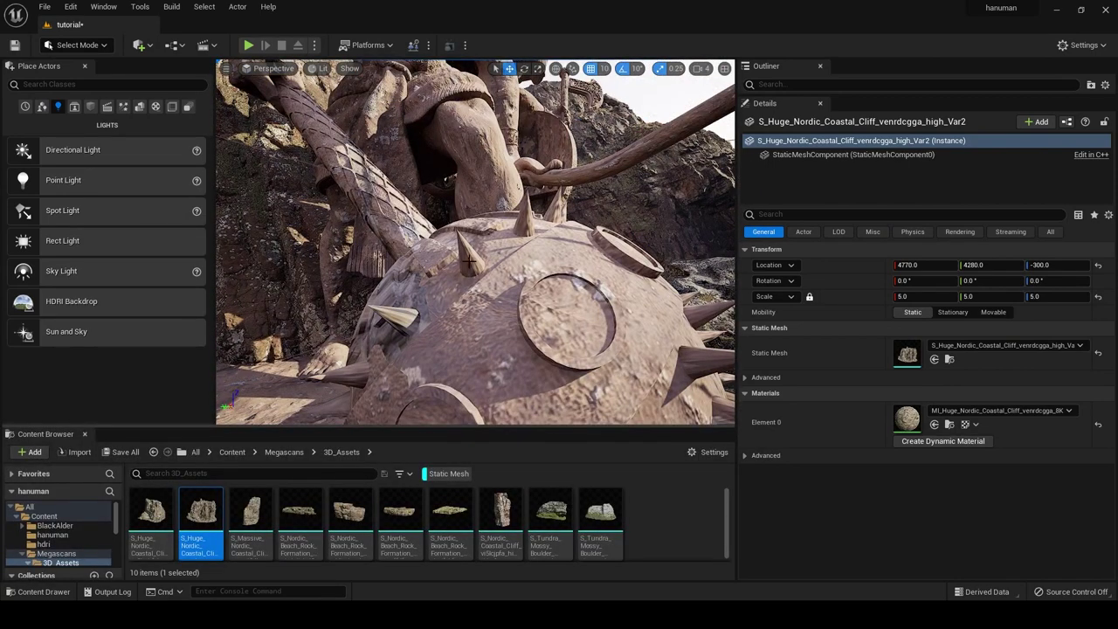
{"action": "right_click_drag", "start_coordinate": [459, 231], "coordinate": [476, 268]}
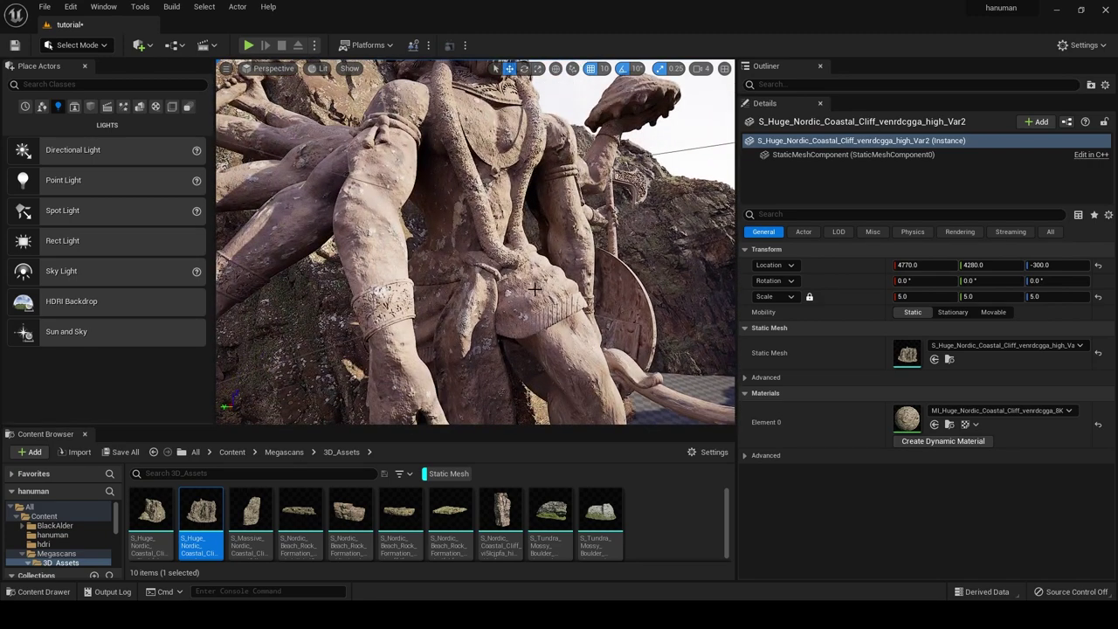
{"action": "right_click_drag", "start_coordinate": [534, 289], "coordinate": [534, 289]}
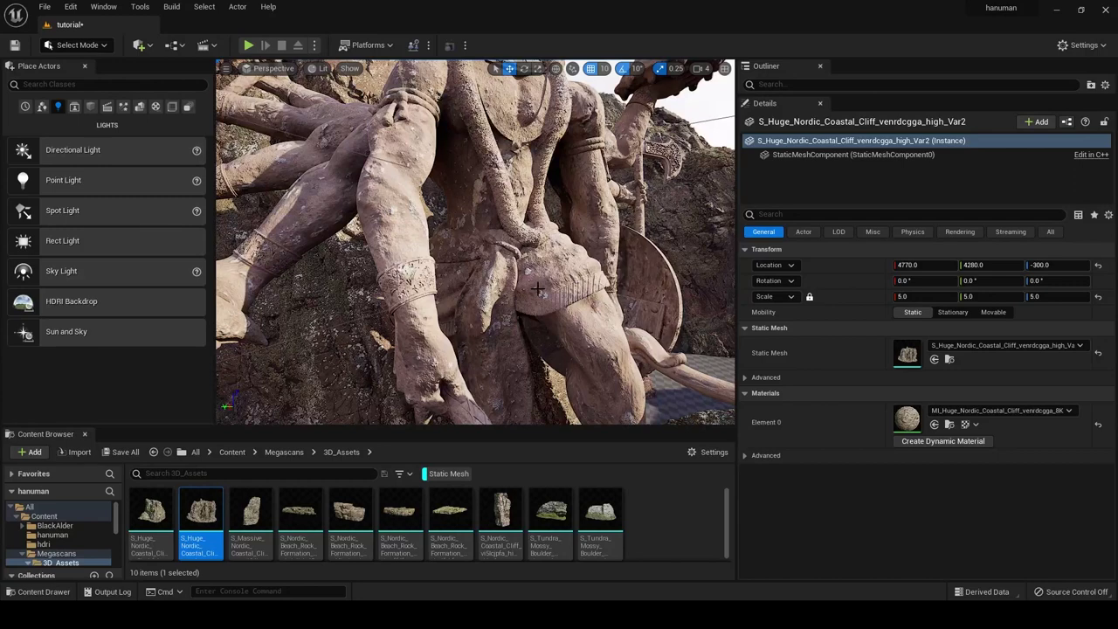
{"action": "right_click_drag", "start_coordinate": [545, 284], "coordinate": [545, 284]}
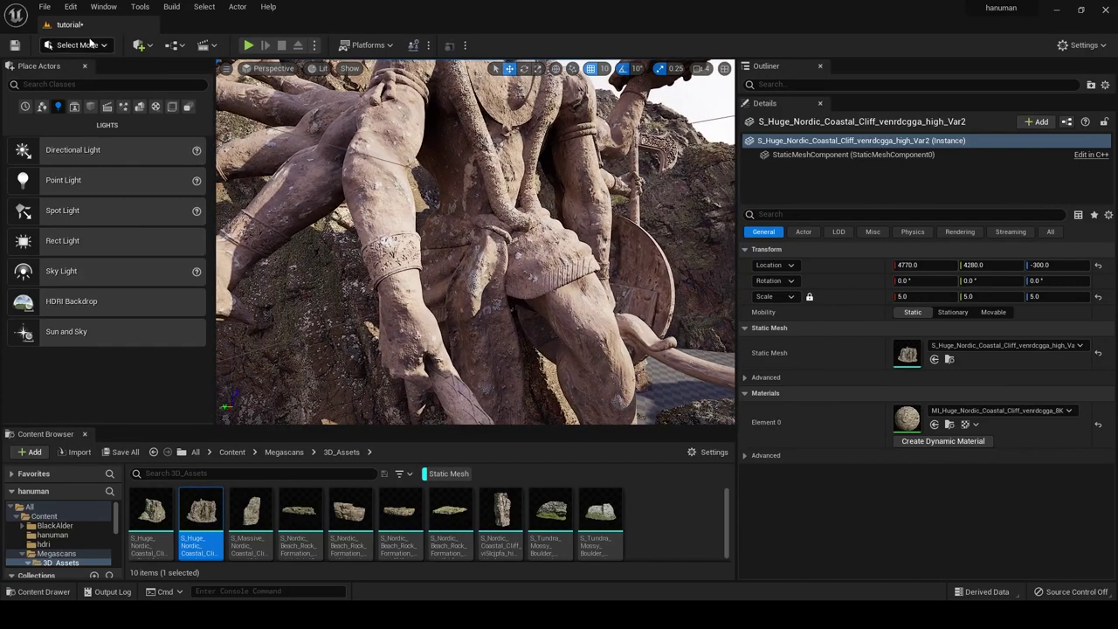
{"action": "scroll", "coordinate": [49, 545], "scroll_direction": "down", "scroll_amount": 1}
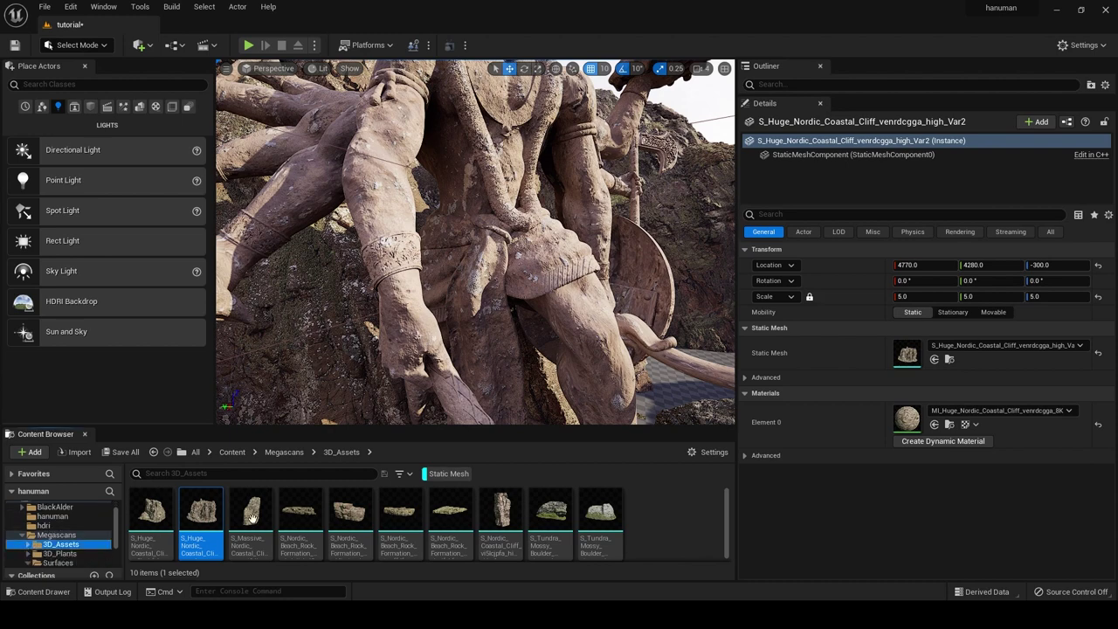
- Show the 3D_Plants asset folder and switch the editor to Foliage Mode
{"action": "left_click", "coordinate": [445, 474]}
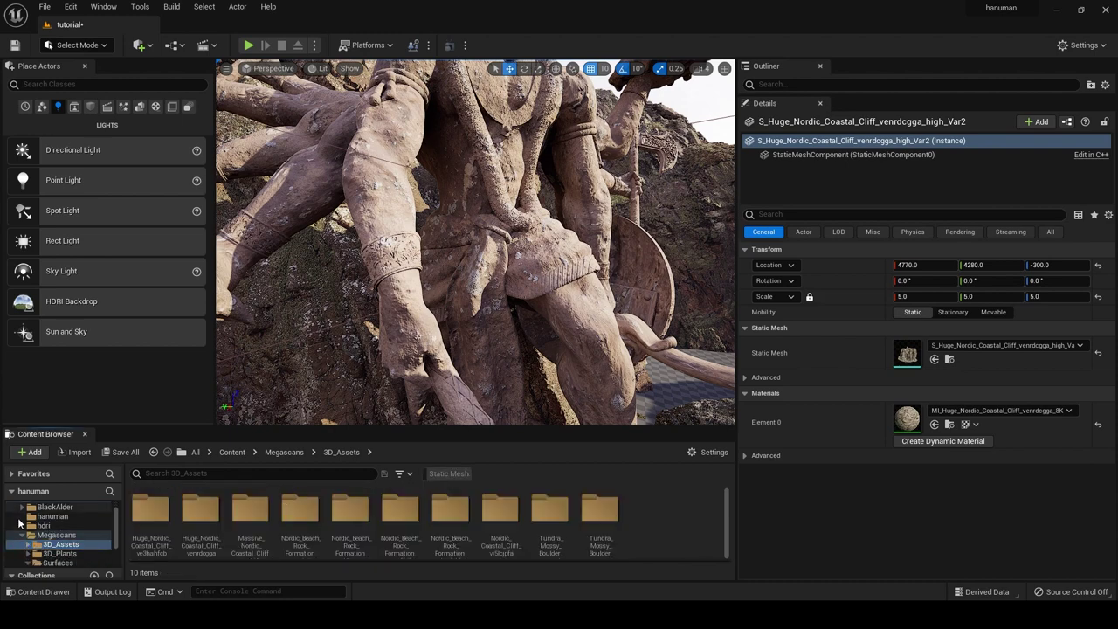
{"action": "left_click", "coordinate": [61, 554]}
{"action": "left_click_drag", "start_coordinate": [288, 425], "coordinate": [288, 390]}
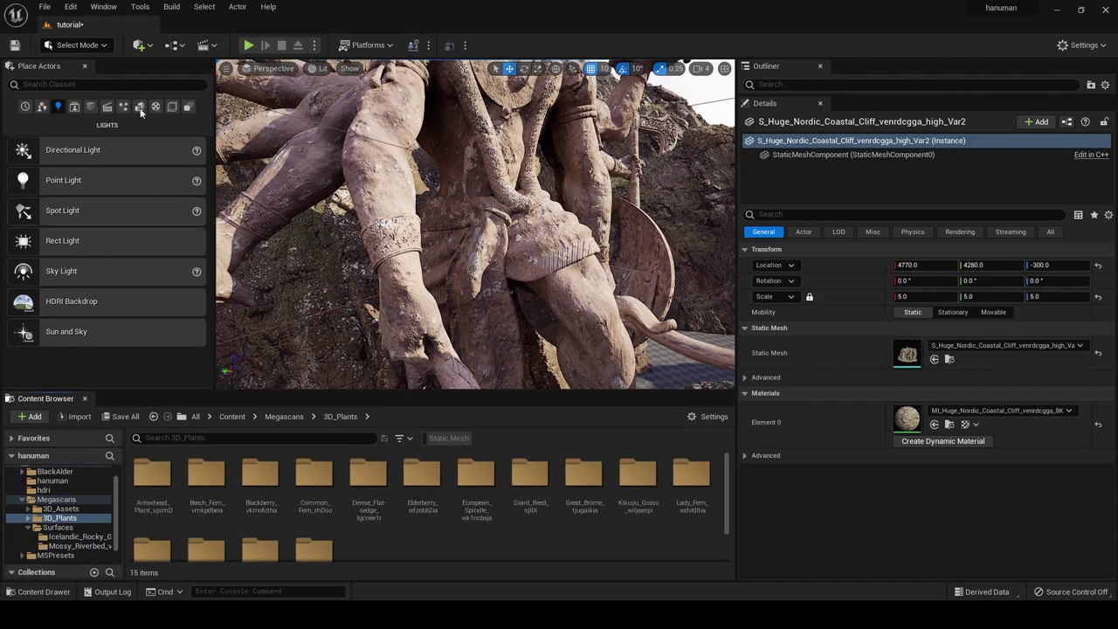
{"action": "left_click", "coordinate": [86, 47]}
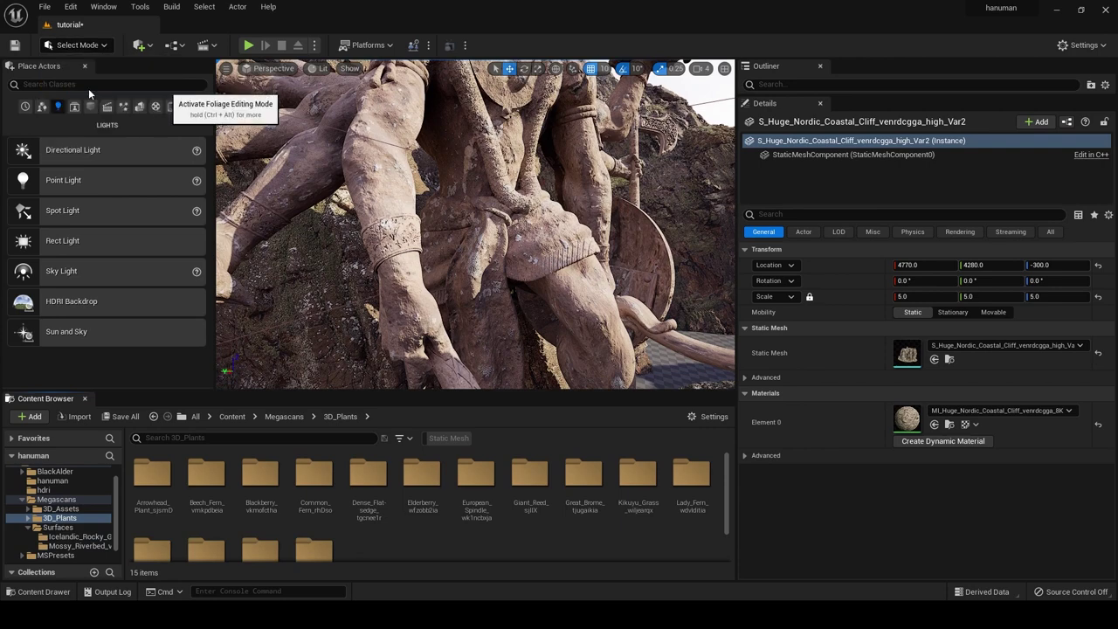
{"action": "left_click", "coordinate": [88, 89]}
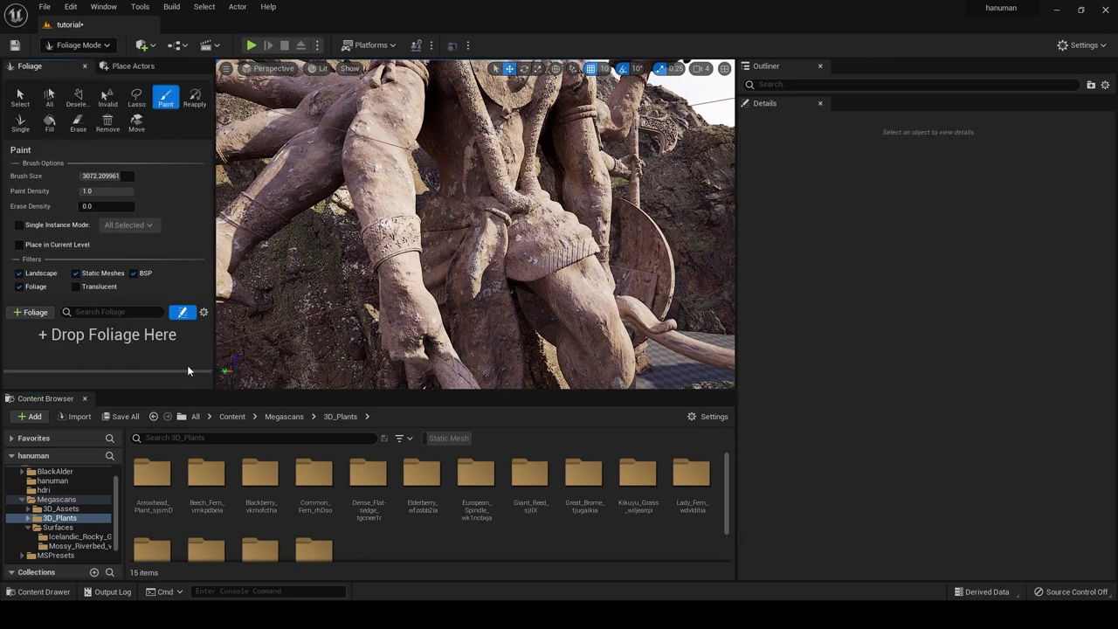
- Add the 17 meshes from Kikuyu_Grass_wiljearqx to the foliage list as foliage types
{"action": "double_click", "coordinate": [151, 472]}
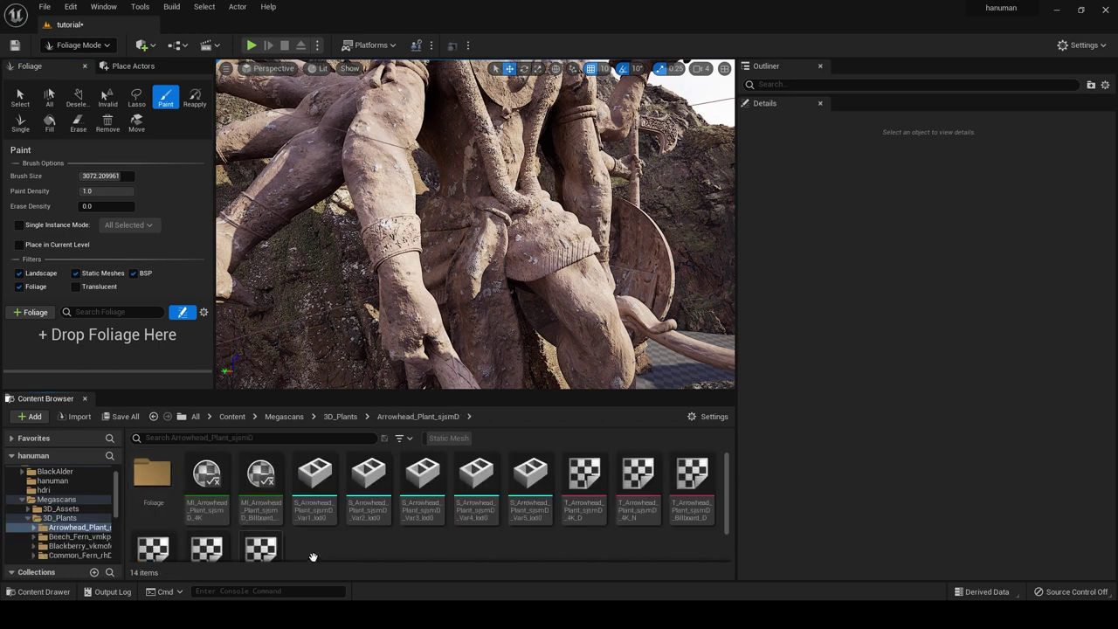
{"action": "scroll", "coordinate": [449, 542], "scroll_direction": "down", "scroll_amount": 1}
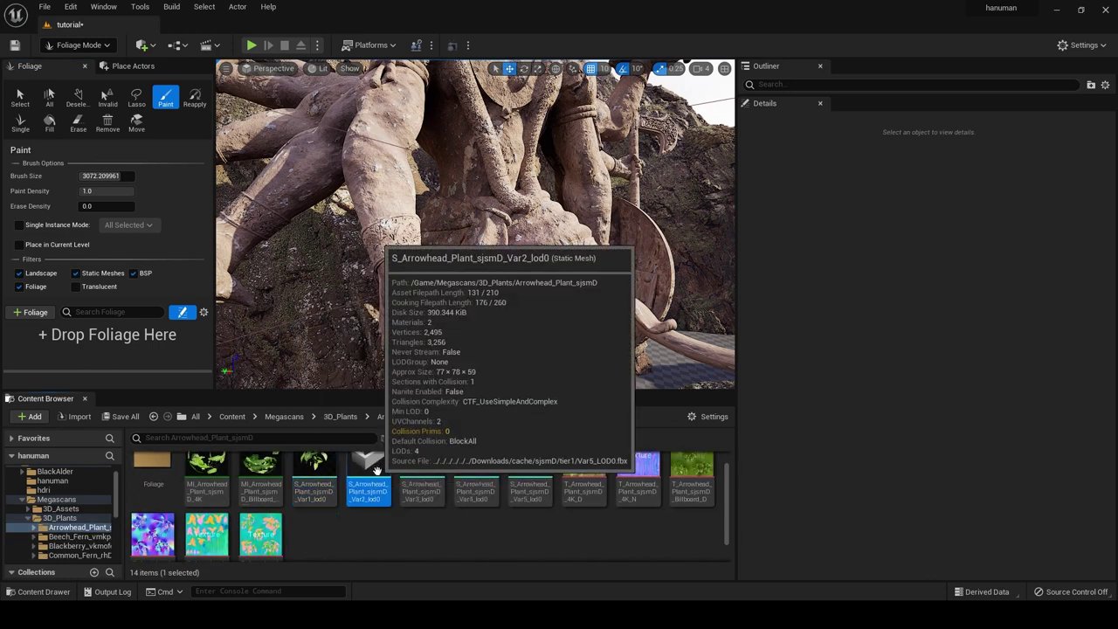
{"action": "left_click_drag", "start_coordinate": [368, 477], "coordinate": [380, 495]}
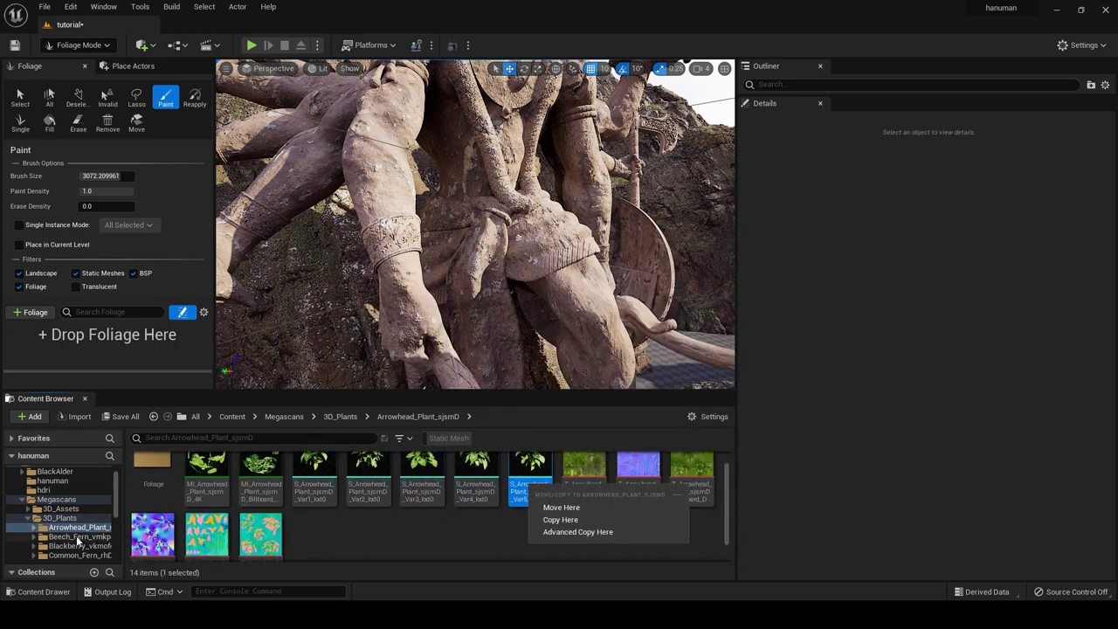
{"action": "left_click", "coordinate": [68, 539]}
{"action": "scroll", "coordinate": [69, 539], "scroll_direction": "down", "scroll_amount": 3}
{"action": "left_click", "coordinate": [77, 528]}
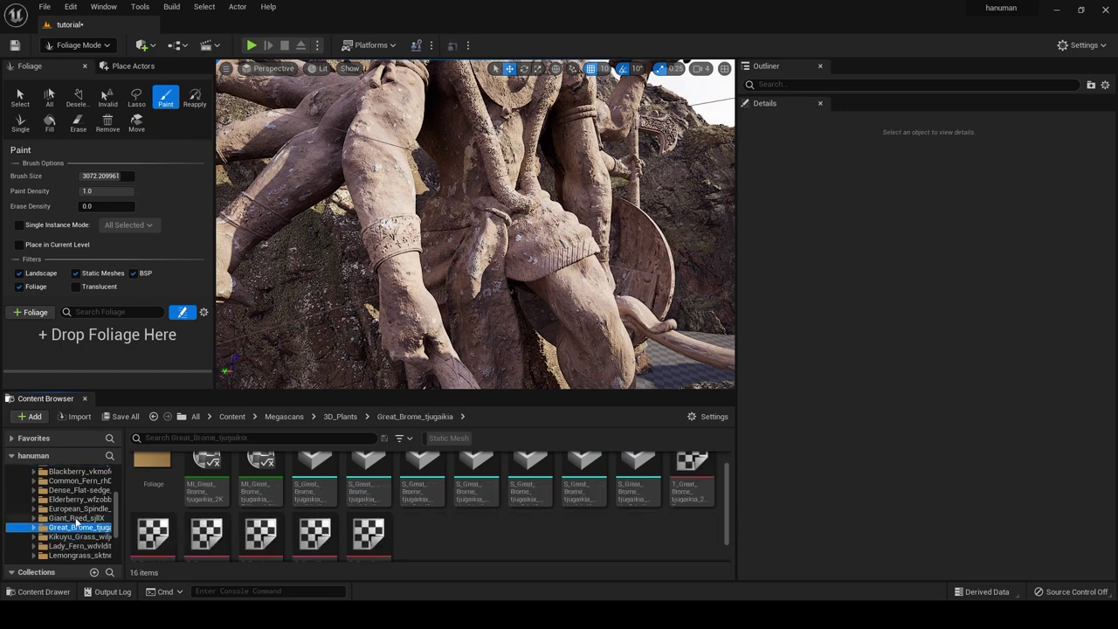
{"action": "left_click_drag", "start_coordinate": [321, 461], "coordinate": [531, 460]}
{"action": "left_click", "coordinate": [79, 537]}
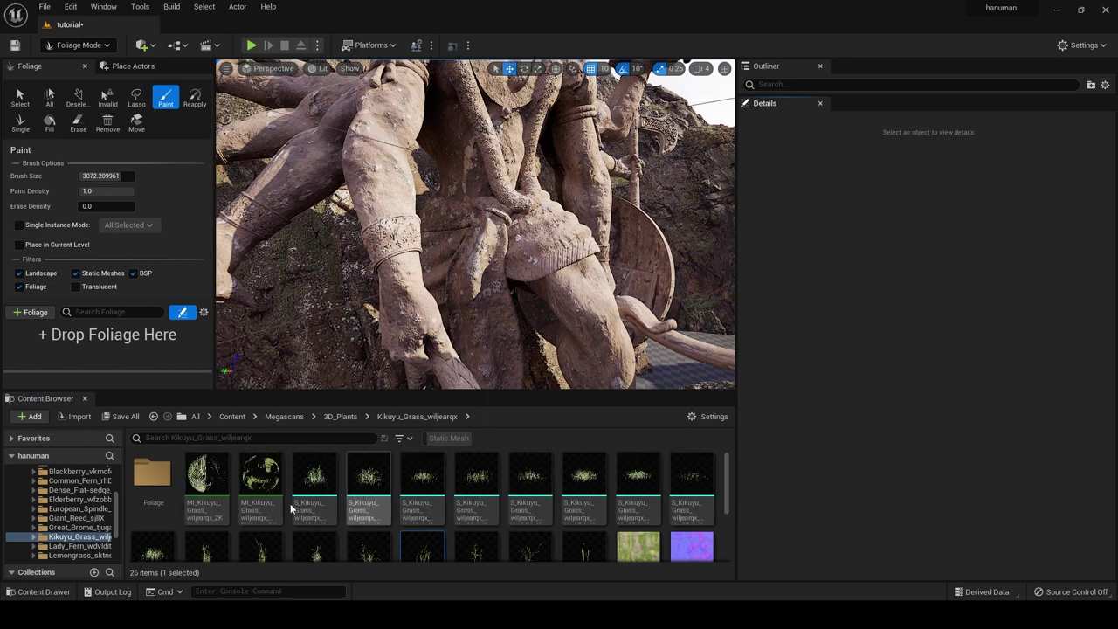
{"action": "left_click", "coordinate": [573, 549], "text": "shift"}
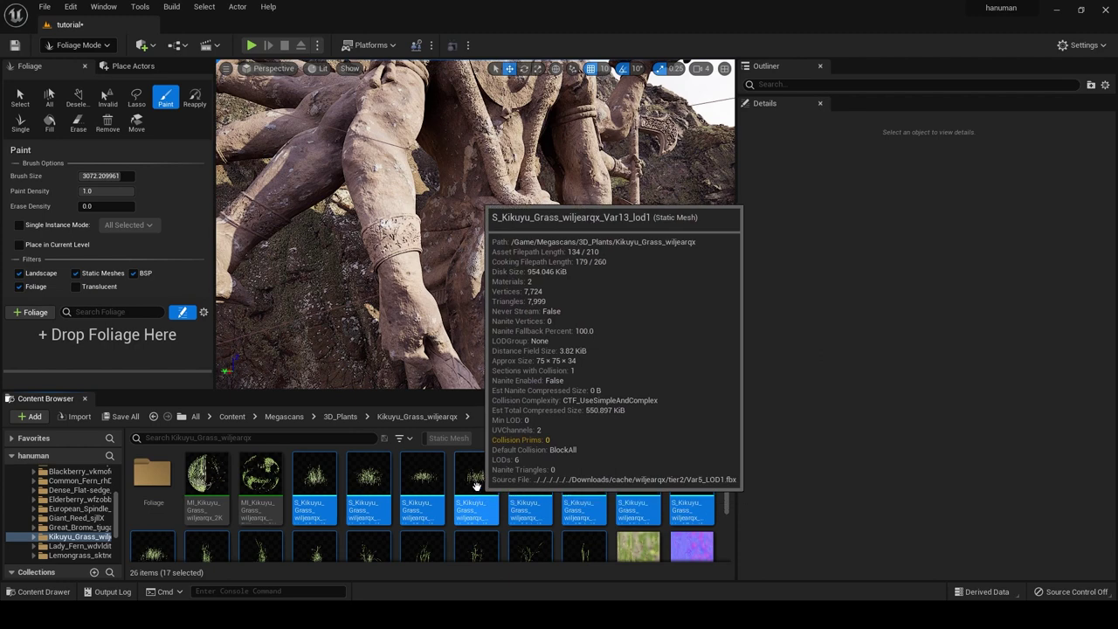
{"action": "mouse_move", "coordinate": [454, 519]}
{"action": "left_mouse_down"}
{"action": "mouse_move", "coordinate": [86, 328]}
{"action": "mouse_move", "coordinate": [82, 351]}
{"action": "left_mouse_up"}
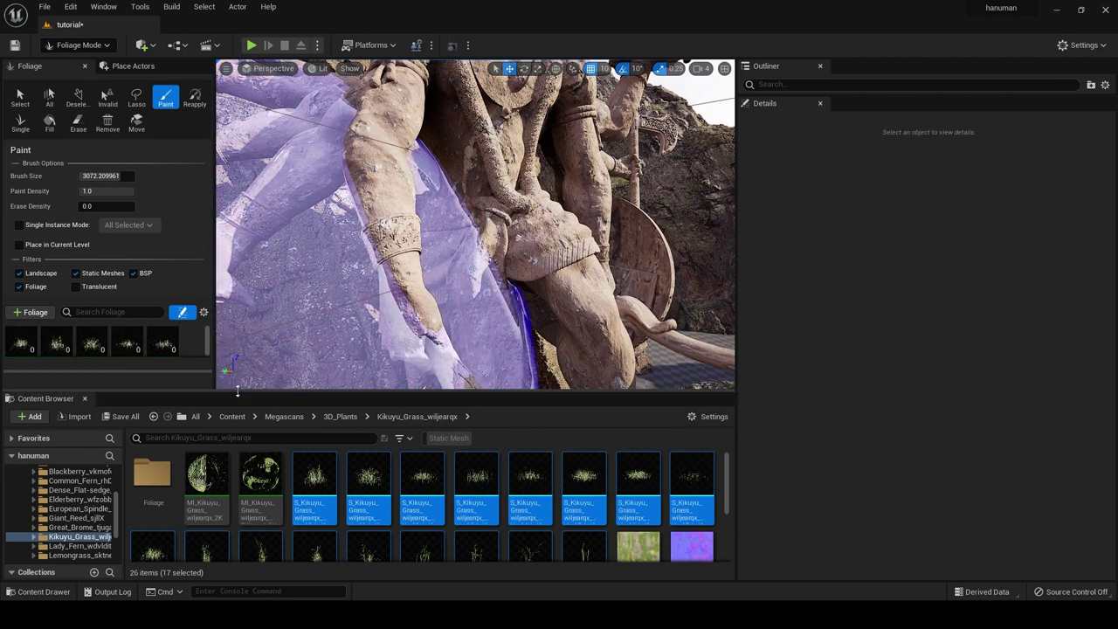
- Select all 17 Kikuyu grass foliage types in the foliage list
{"action": "left_click_drag", "start_coordinate": [237, 392], "coordinate": [238, 563]}
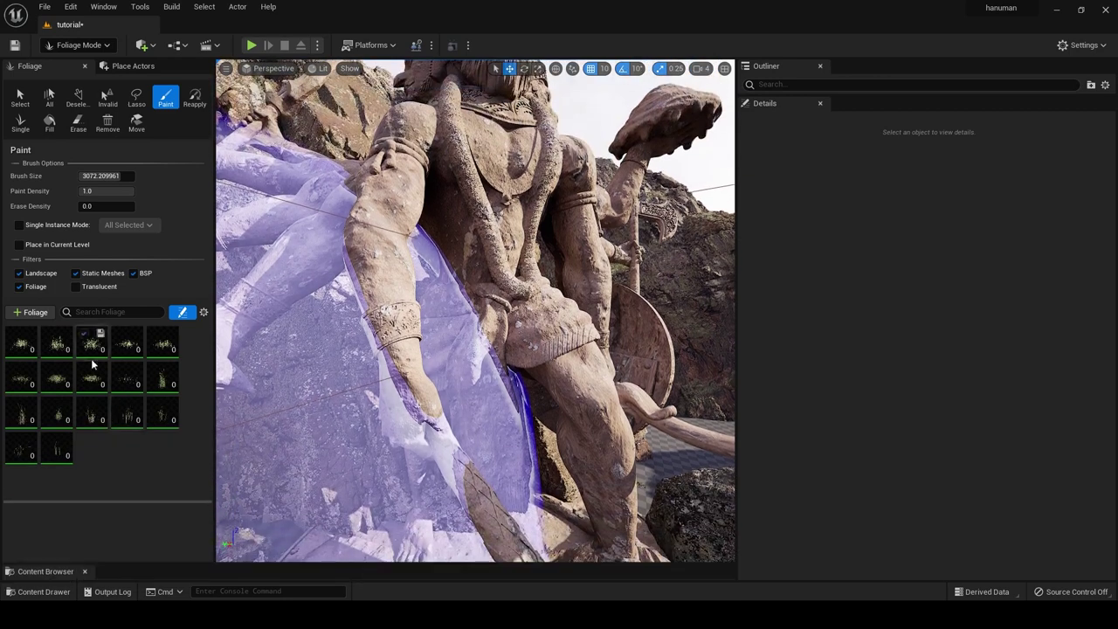
{"action": "left_click", "coordinate": [56, 447]}
{"action": "left_click", "coordinate": [18, 344], "text": "shift"}
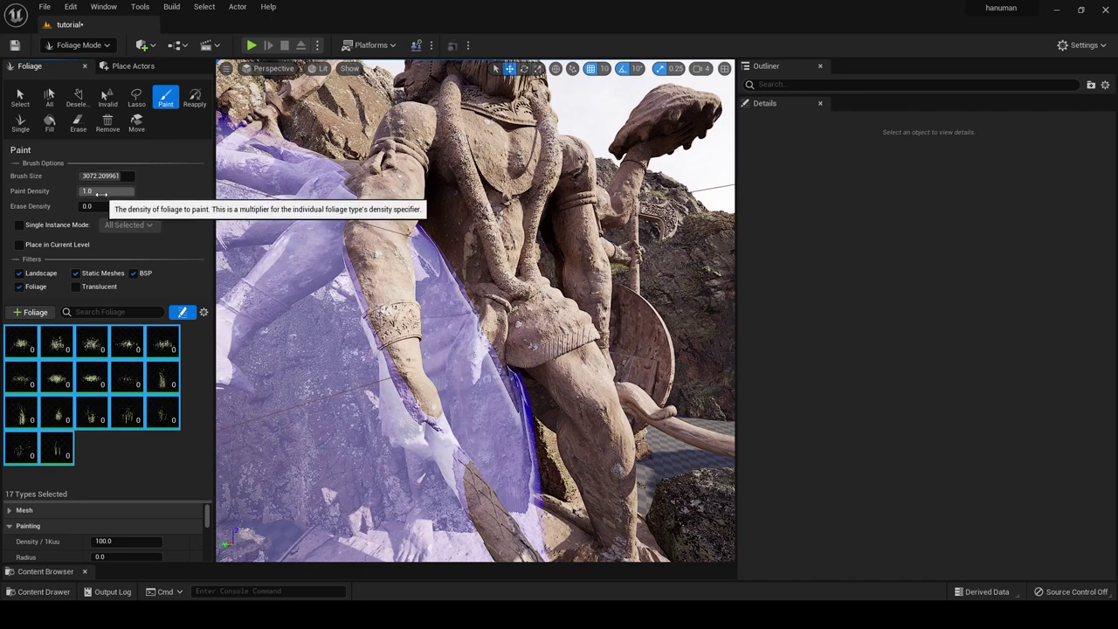
- Set Paint Density to 0.5 and reduce Brush Size to 200
{"action": "left_click", "coordinate": [101, 193]}
{"action": "type", "text": "0.5"}
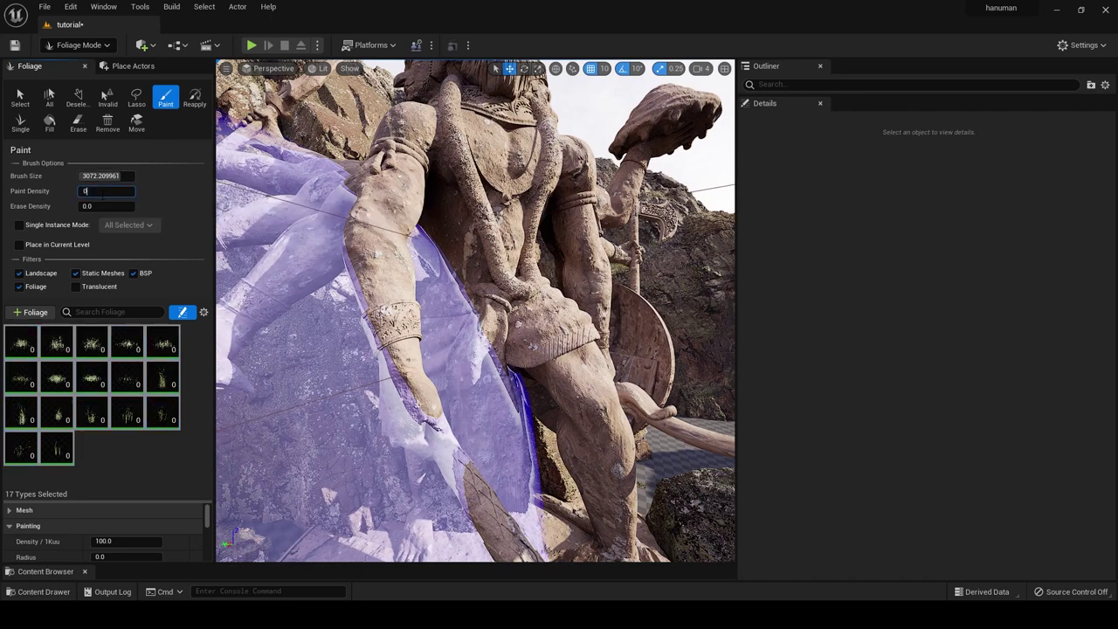
{"action": "key", "text": "Return"}
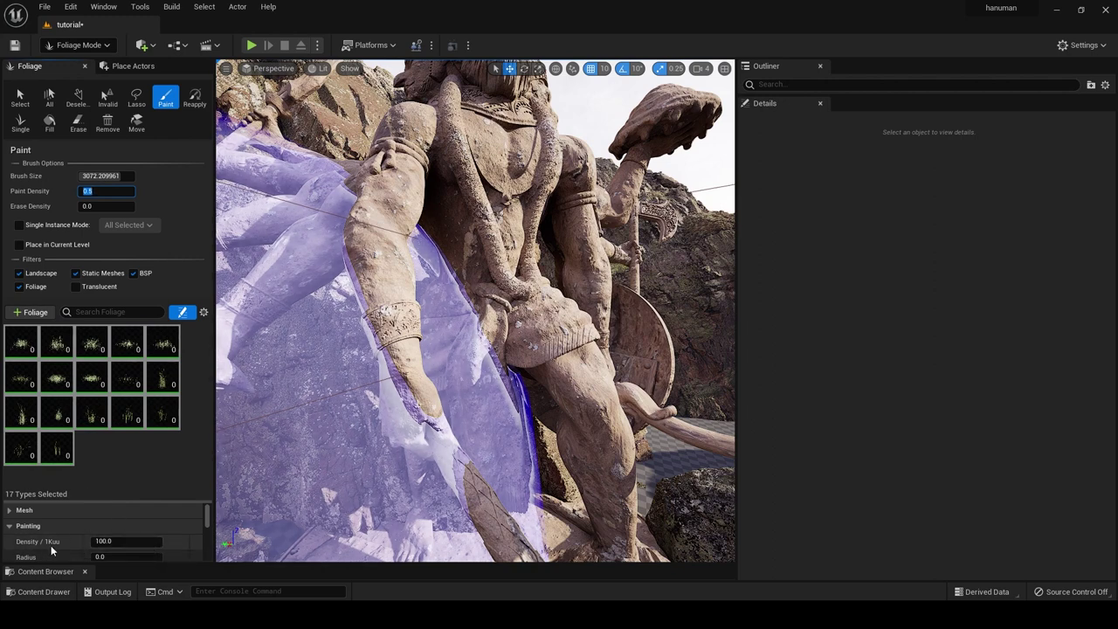
{"action": "scroll", "coordinate": [152, 530], "scroll_direction": "down", "scroll_amount": 1}
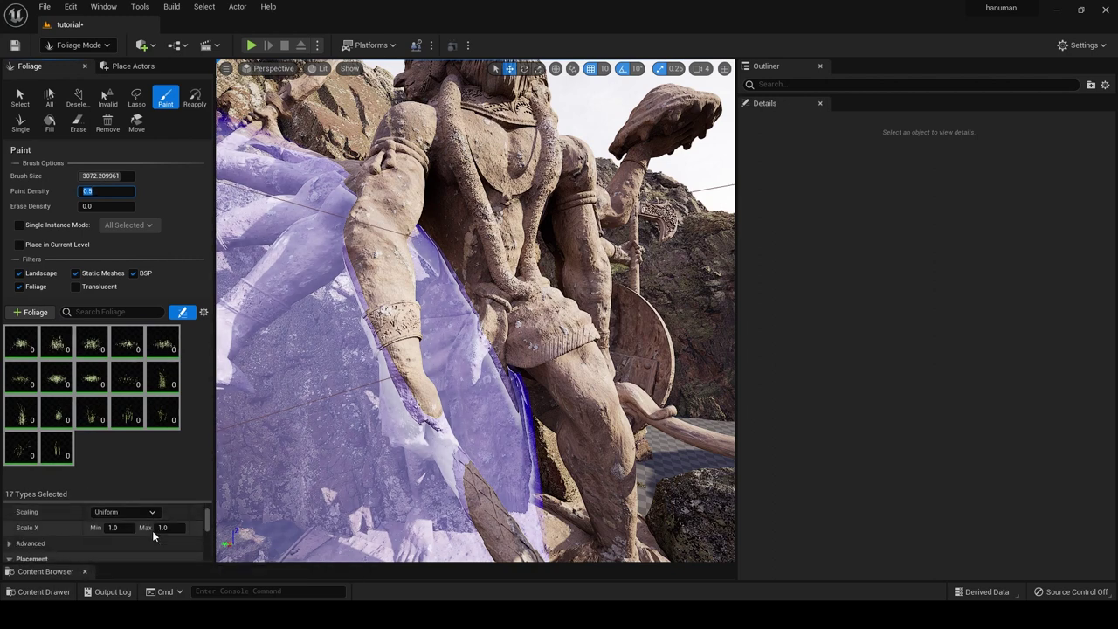
{"action": "scroll", "coordinate": [152, 530], "scroll_direction": "up", "scroll_amount": 1}
{"action": "scroll", "coordinate": [183, 507], "scroll_direction": "down", "scroll_amount": 1}
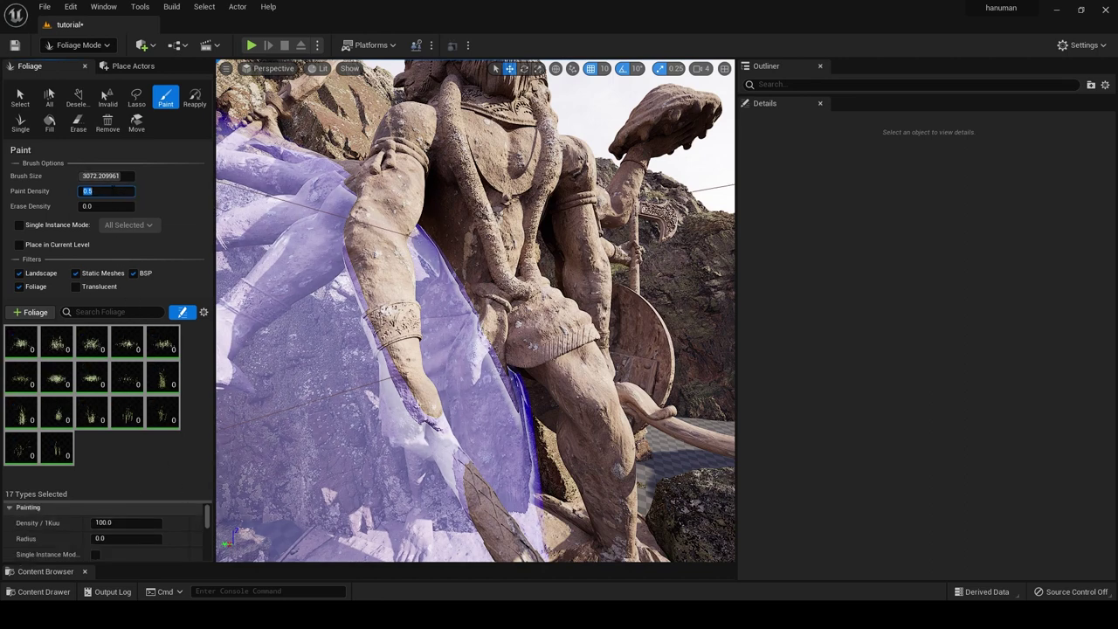
{"action": "left_click_drag", "start_coordinate": [103, 176], "coordinate": [61, 176]}
{"action": "type", "text": "200"}
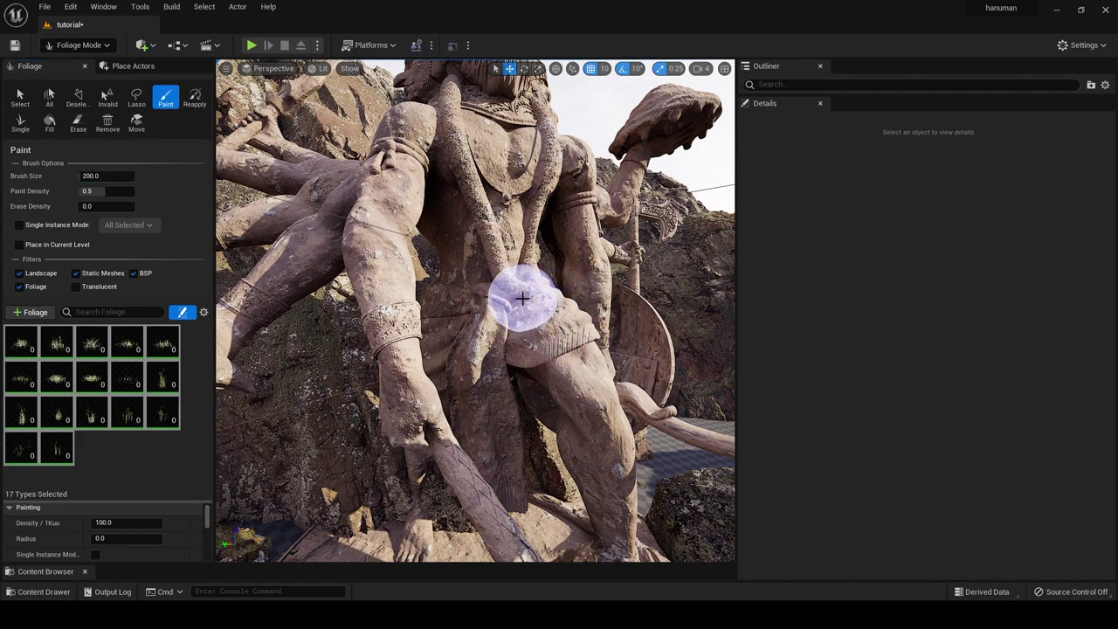
- Paint a first pass of Kikuyu grass onto the statue
{"action": "left_click_drag", "start_coordinate": [521, 299], "coordinate": [617, 425]}
{"action": "mouse_move", "coordinate": [617, 424]}
{"action": "right_mouse_down"}
{"action": "mouse_move", "coordinate": [611, 384]}
{"action": "mouse_move", "coordinate": [524, 411]}
{"action": "mouse_move", "coordinate": [422, 202]}
{"action": "mouse_move", "coordinate": [410, 157]}
{"action": "mouse_move", "coordinate": [474, 175]}
{"action": "right_mouse_up"}
{"action": "scroll", "coordinate": [567, 394], "scroll_direction": "up", "scroll_amount": 3}
{"action": "scroll", "coordinate": [536, 375], "scroll_direction": "up", "scroll_amount": 3}
{"action": "left_click", "coordinate": [524, 410]}
- Paint grass over the statue's crown, head and face
{"action": "left_click_drag", "start_coordinate": [474, 175], "coordinate": [461, 274]}
{"action": "right_click_drag", "start_coordinate": [462, 275], "coordinate": [474, 461]}
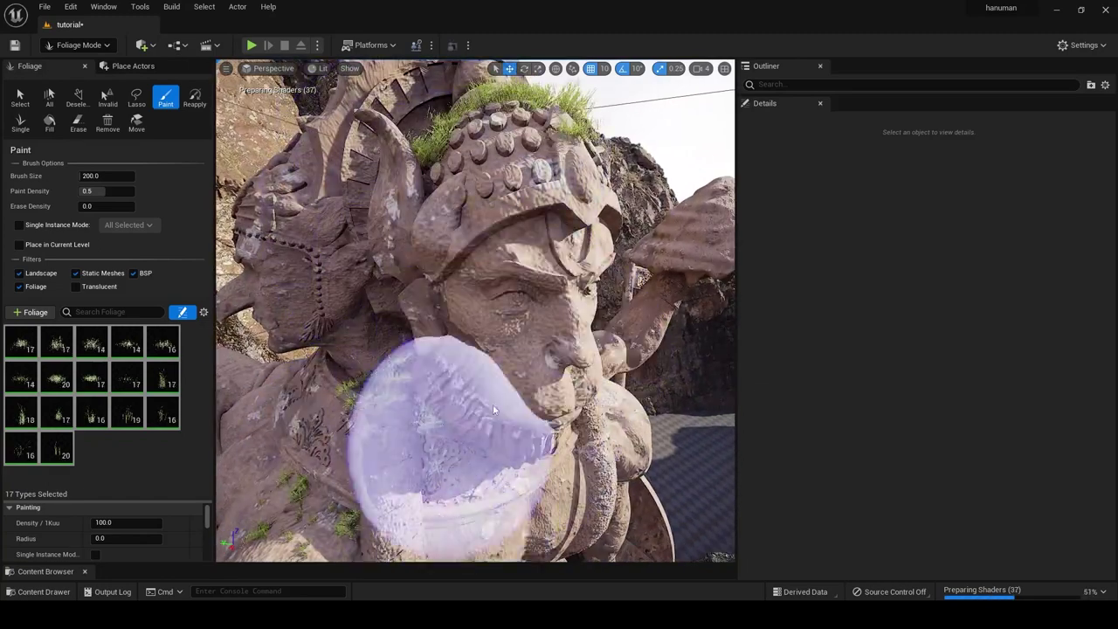
{"action": "left_click_drag", "start_coordinate": [493, 411], "coordinate": [382, 400]}
{"action": "right_click_drag", "start_coordinate": [382, 399], "coordinate": [426, 455]}
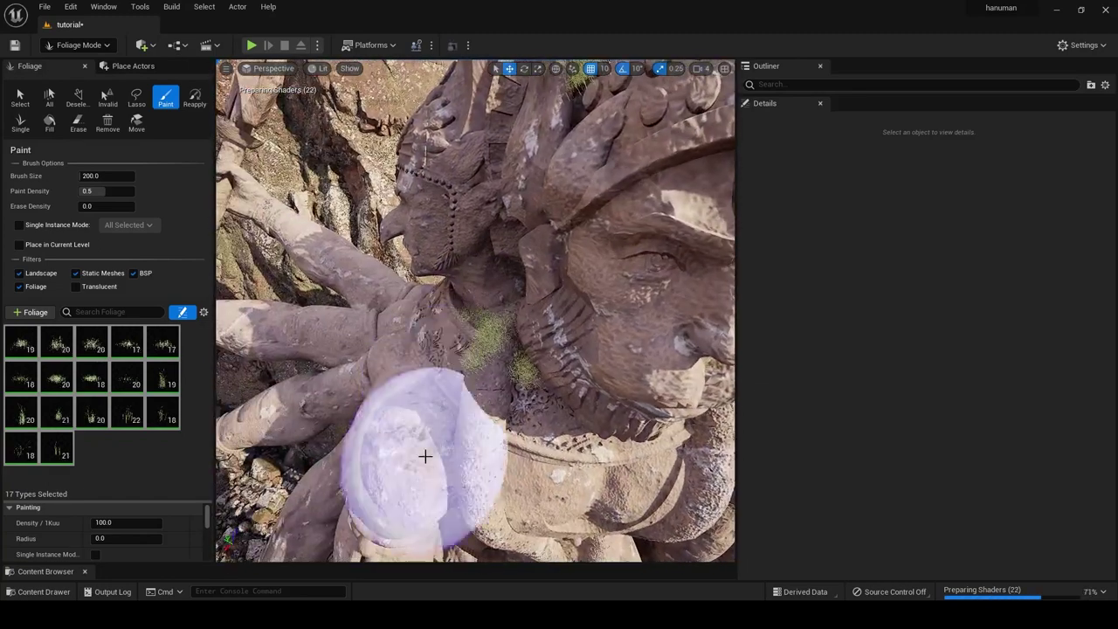
{"action": "left_click_drag", "start_coordinate": [425, 455], "coordinate": [401, 463]}
{"action": "right_click_drag", "start_coordinate": [447, 426], "coordinate": [437, 402]}
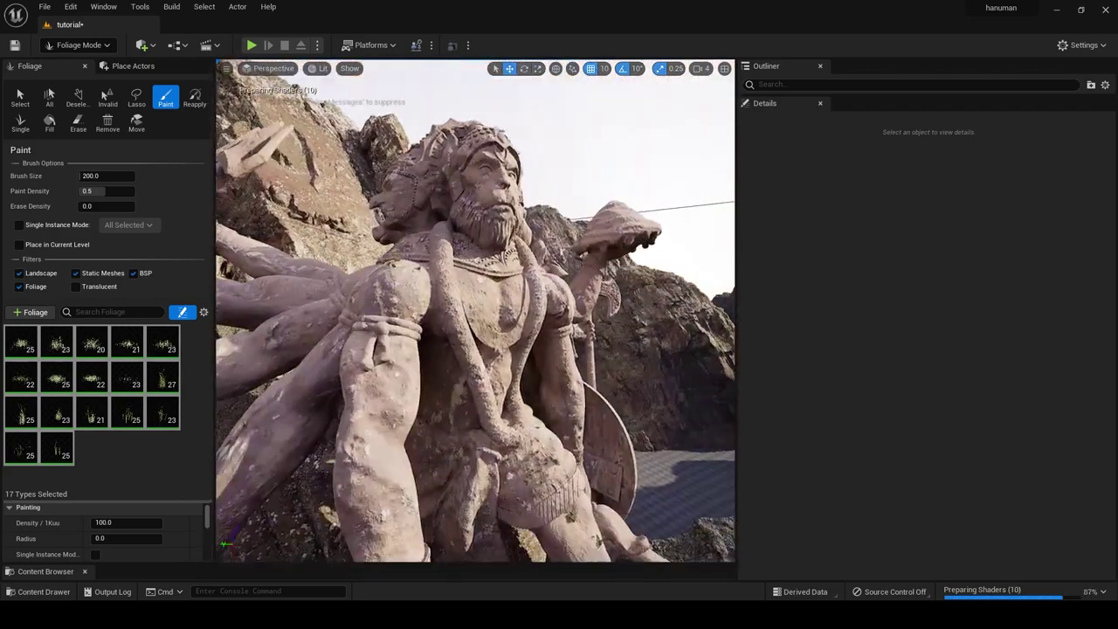
- Paint grass on the statue's chest, arm, hip, lower body and legs
{"action": "left_click_drag", "start_coordinate": [350, 420], "coordinate": [411, 548]}
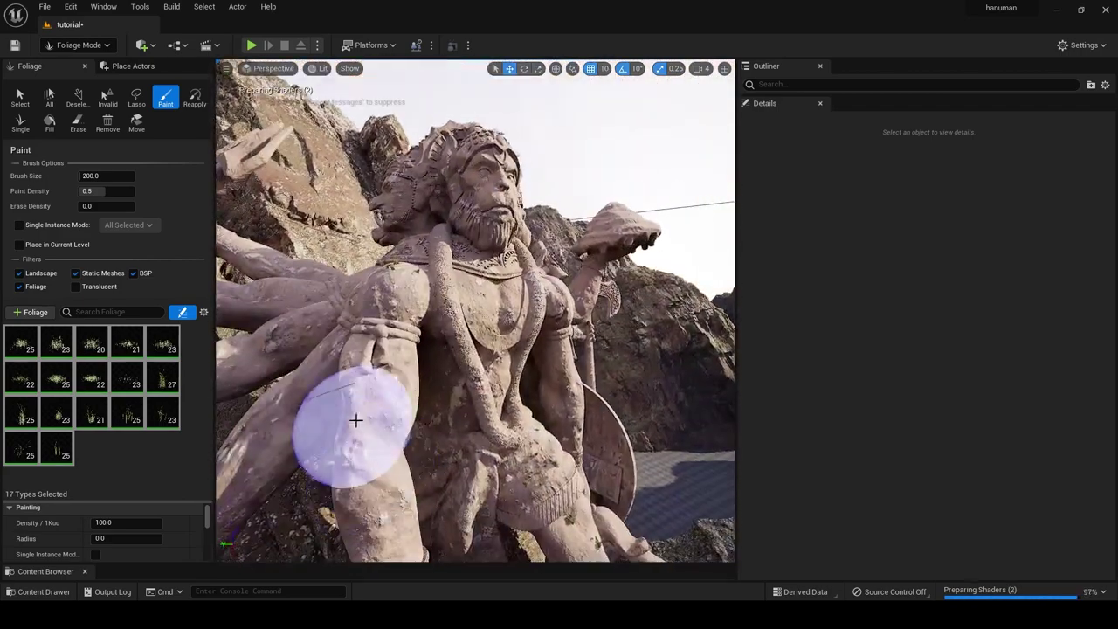
{"action": "right_click_drag", "start_coordinate": [411, 542], "coordinate": [349, 288]}
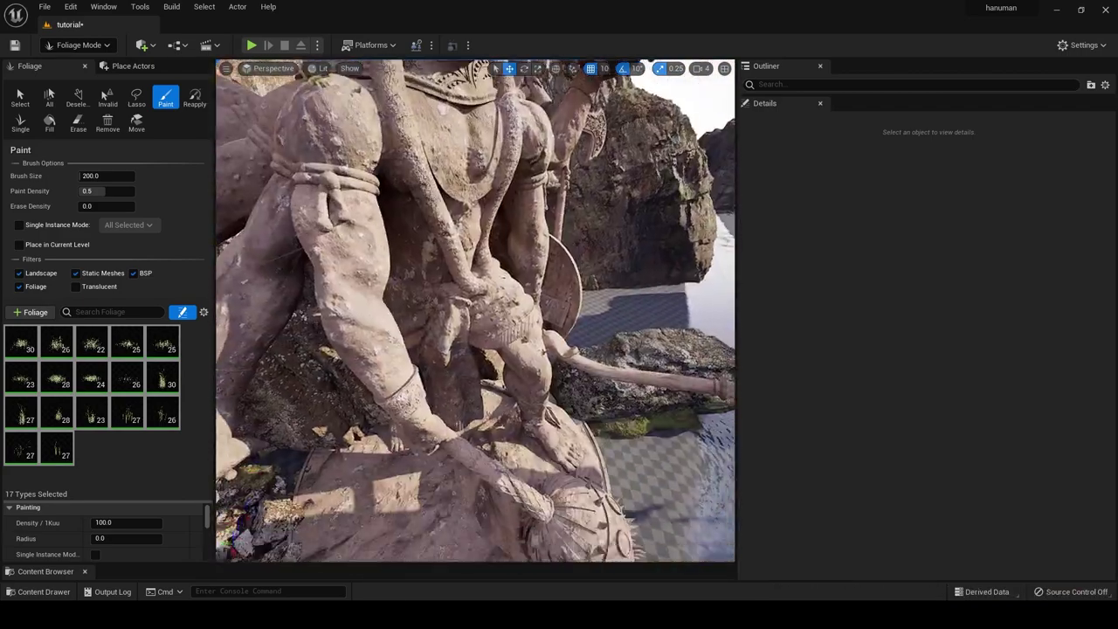
{"action": "left_click_drag", "start_coordinate": [350, 287], "coordinate": [374, 386]}
{"action": "mouse_move", "coordinate": [374, 386]}
{"action": "right_mouse_down"}
{"action": "mouse_move", "coordinate": [546, 311]}
{"action": "mouse_move", "coordinate": [399, 245]}
{"action": "right_mouse_up"}
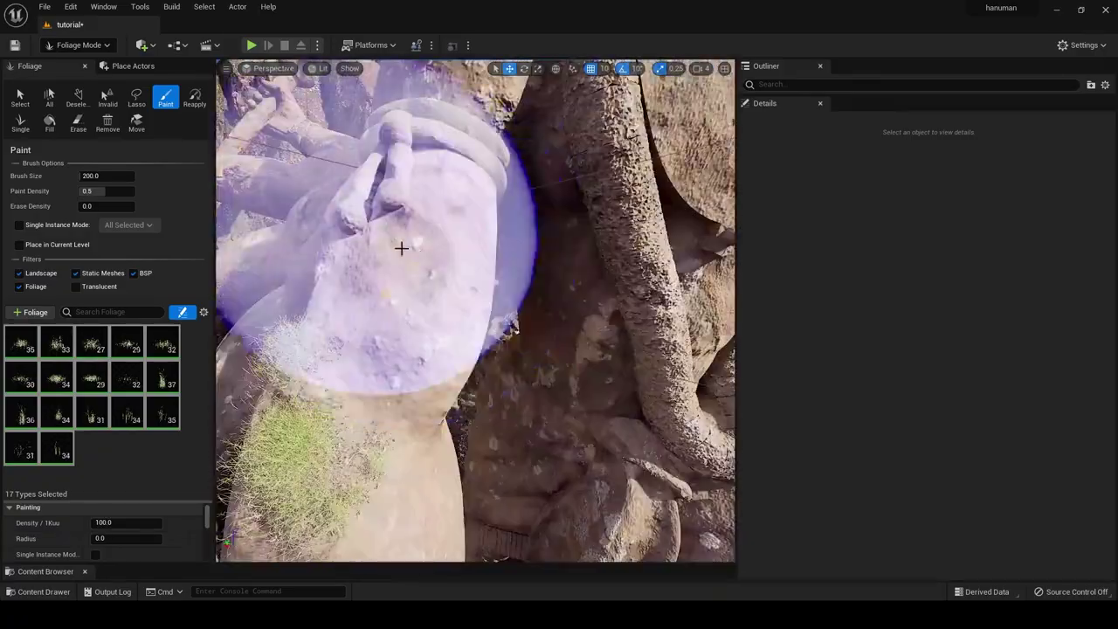
- Paint grass around the shield, the statue base and nearby rocks
{"action": "left_click_drag", "start_coordinate": [399, 244], "coordinate": [568, 324]}
{"action": "right_click_drag", "start_coordinate": [569, 324], "coordinate": [607, 444]}
{"action": "left_click_drag", "start_coordinate": [606, 444], "coordinate": [556, 401]}
{"action": "right_click_drag", "start_coordinate": [556, 401], "coordinate": [439, 444]}
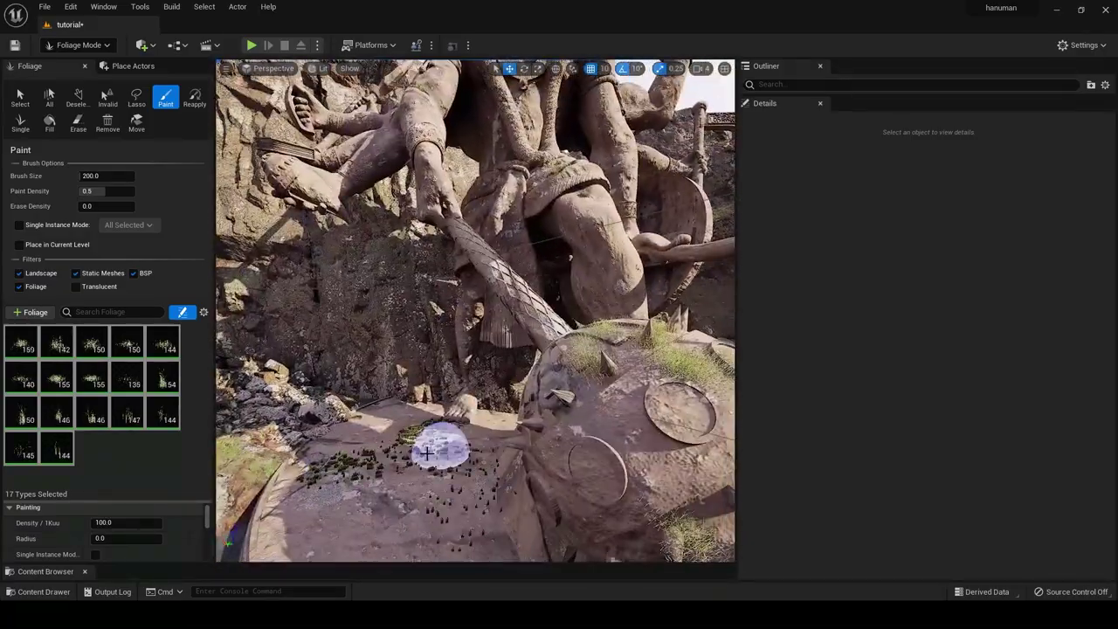
{"action": "left_click_drag", "start_coordinate": [104, 495], "coordinate": [105, 398]}
{"action": "mouse_move", "coordinate": [437, 350]}
{"action": "right_mouse_down"}
{"action": "mouse_move", "coordinate": [374, 245]}
{"action": "mouse_move", "coordinate": [254, 249]}
{"action": "mouse_move", "coordinate": [457, 474]}
{"action": "right_mouse_up"}
- Paint more grass across the statue's front
{"action": "left_click_drag", "start_coordinate": [457, 474], "coordinate": [489, 411]}
{"action": "mouse_move", "coordinate": [489, 410]}
{"action": "right_mouse_down"}
{"action": "mouse_move", "coordinate": [561, 321]}
{"action": "mouse_move", "coordinate": [337, 242]}
{"action": "right_mouse_up"}
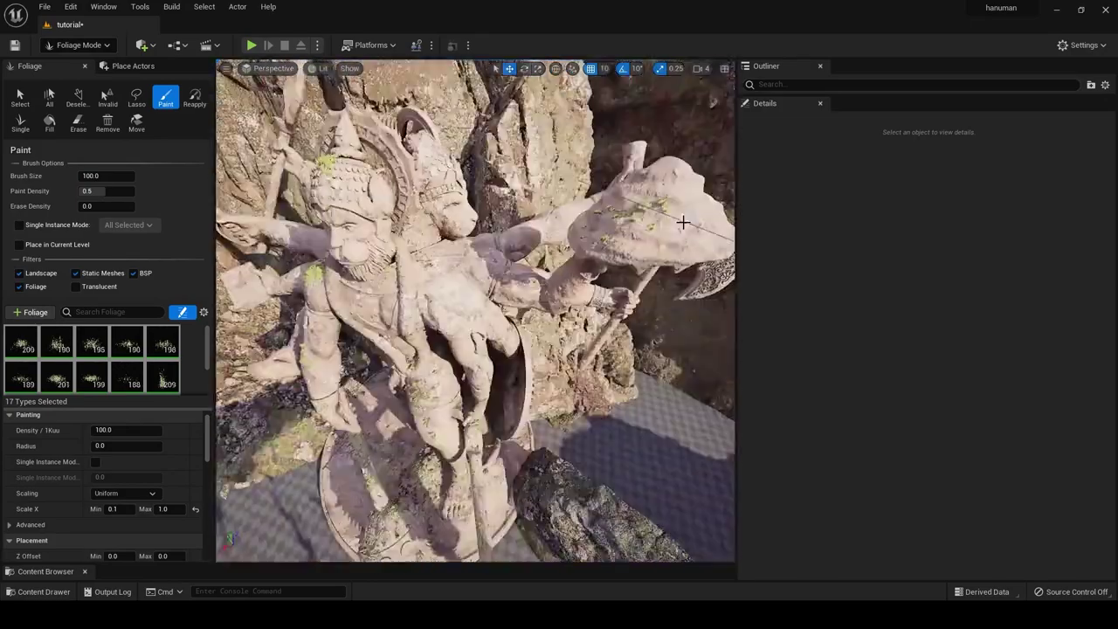
{"action": "left_click_drag", "start_coordinate": [337, 242], "coordinate": [341, 245]}
{"action": "mouse_move", "coordinate": [340, 244]}
{"action": "right_mouse_down"}
{"action": "mouse_move", "coordinate": [481, 369]}
{"action": "mouse_move", "coordinate": [402, 288]}
{"action": "right_mouse_up"}
- Open the web browser, then orbit around the statue to inspect the painted grass
{"action": "key", "text": "super"}
{"action": "left_click", "coordinate": [402, 286]}
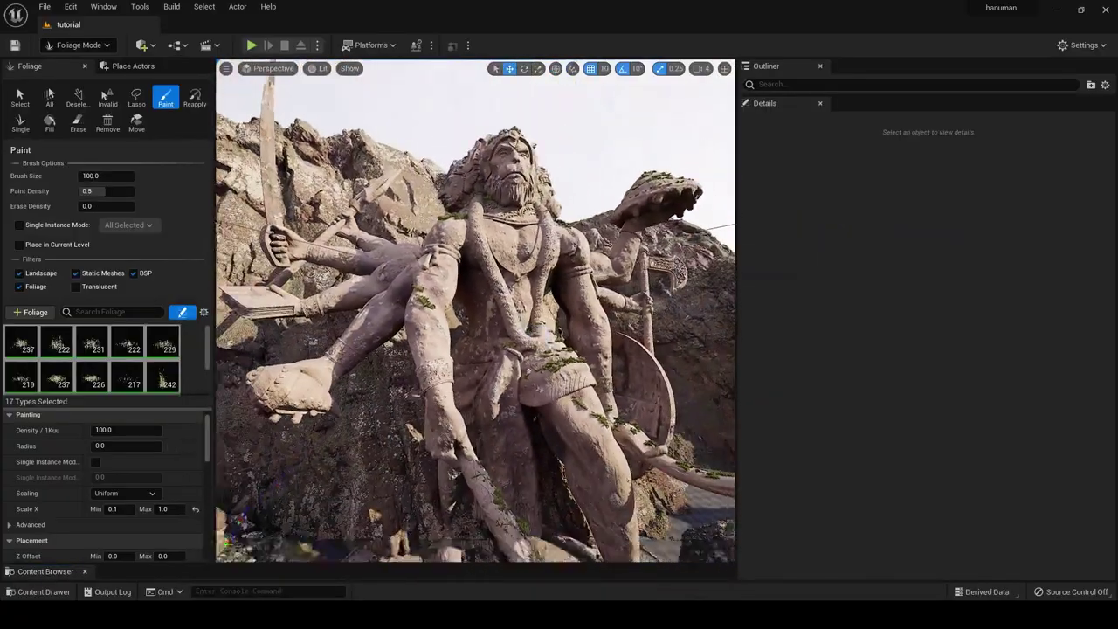
{"action": "right_click_drag", "start_coordinate": [286, 271], "coordinate": [286, 271]}
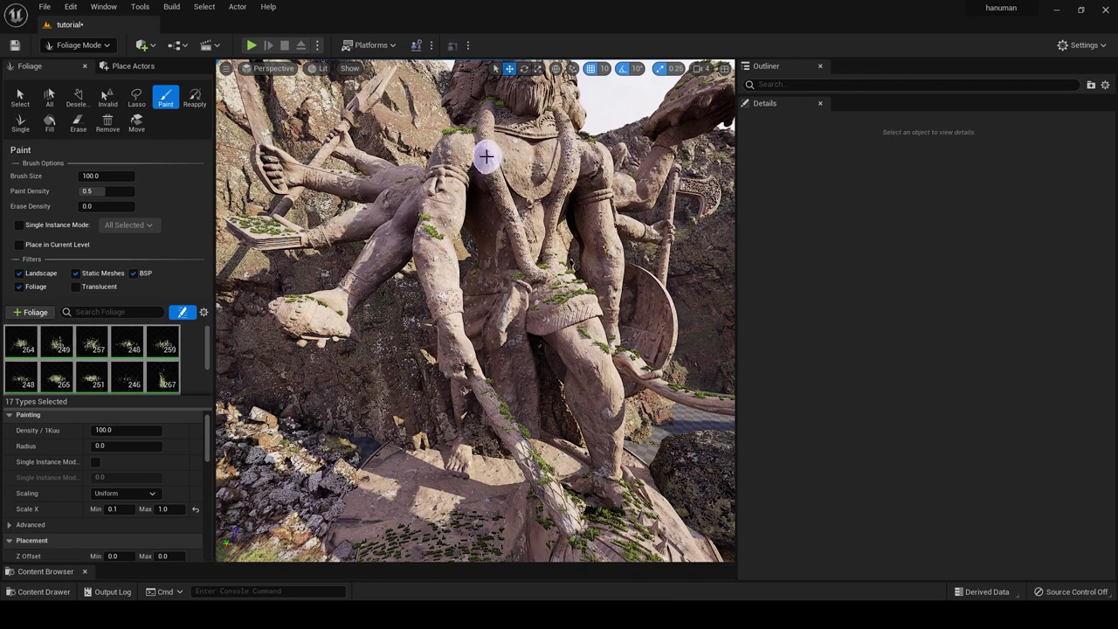
{"action": "right_click_drag", "start_coordinate": [486, 161], "coordinate": [487, 162]}
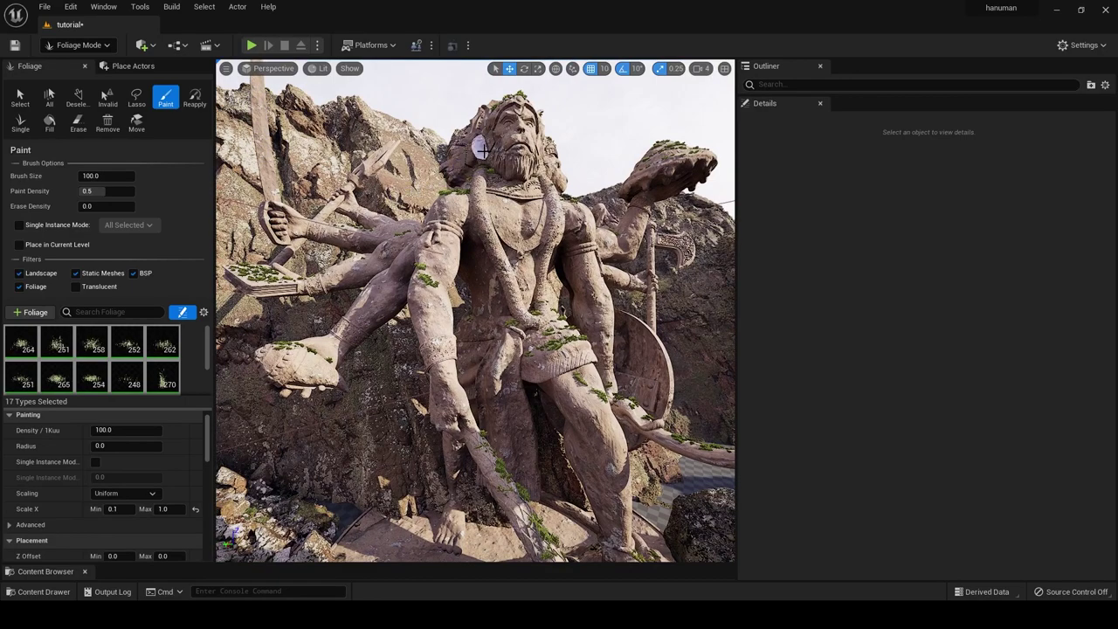
{"action": "right_click_drag", "start_coordinate": [483, 150], "coordinate": [483, 151]}
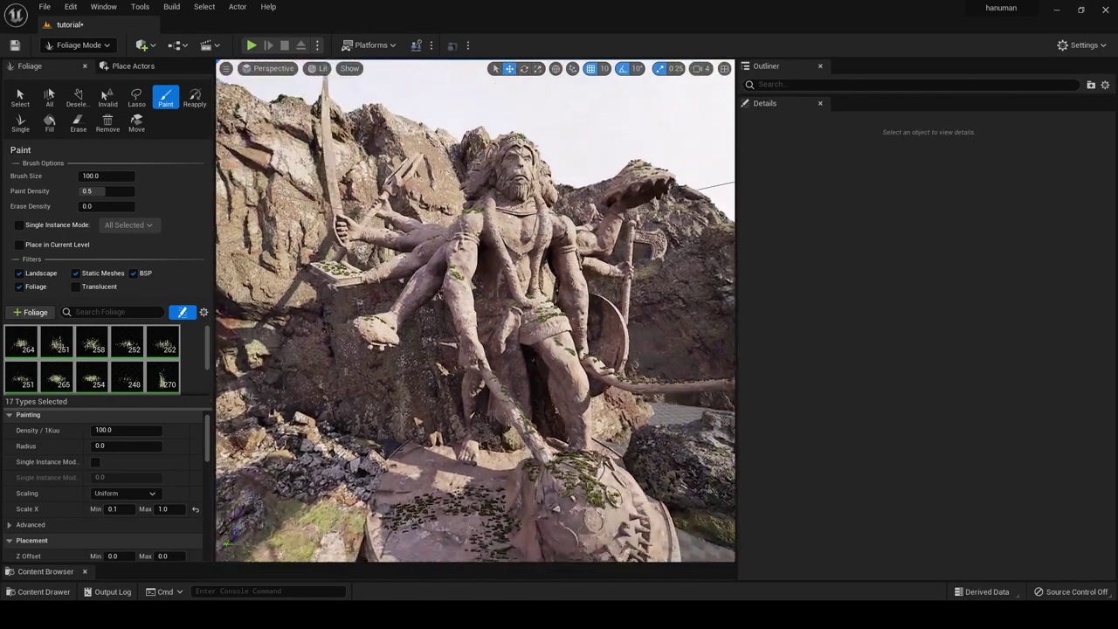
{"action": "right_click_drag", "start_coordinate": [475, 221], "coordinate": [469, 259]}
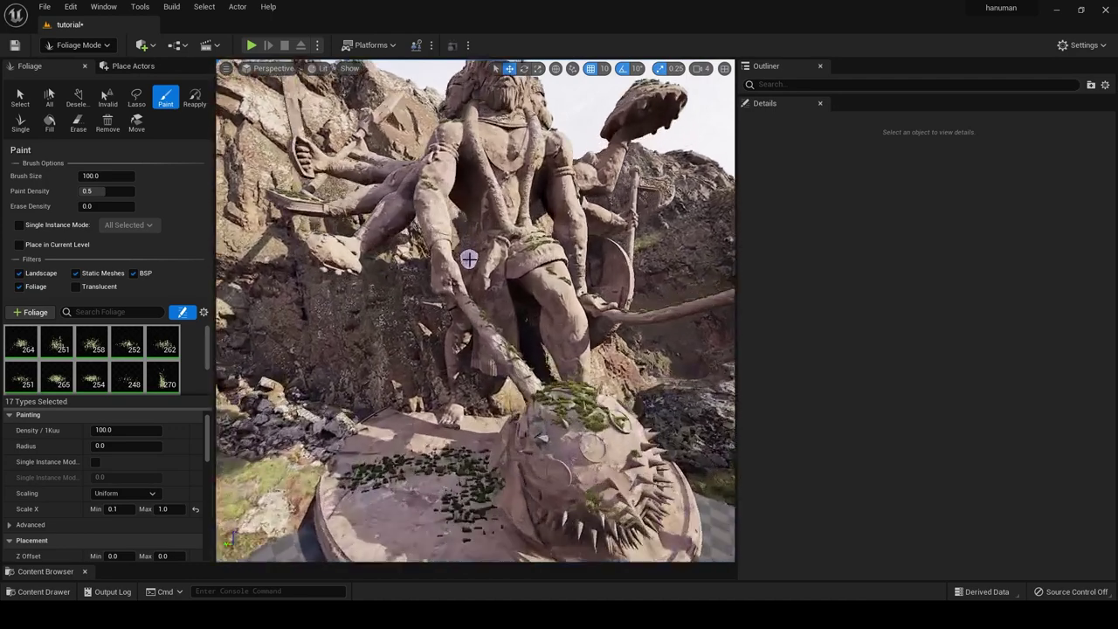
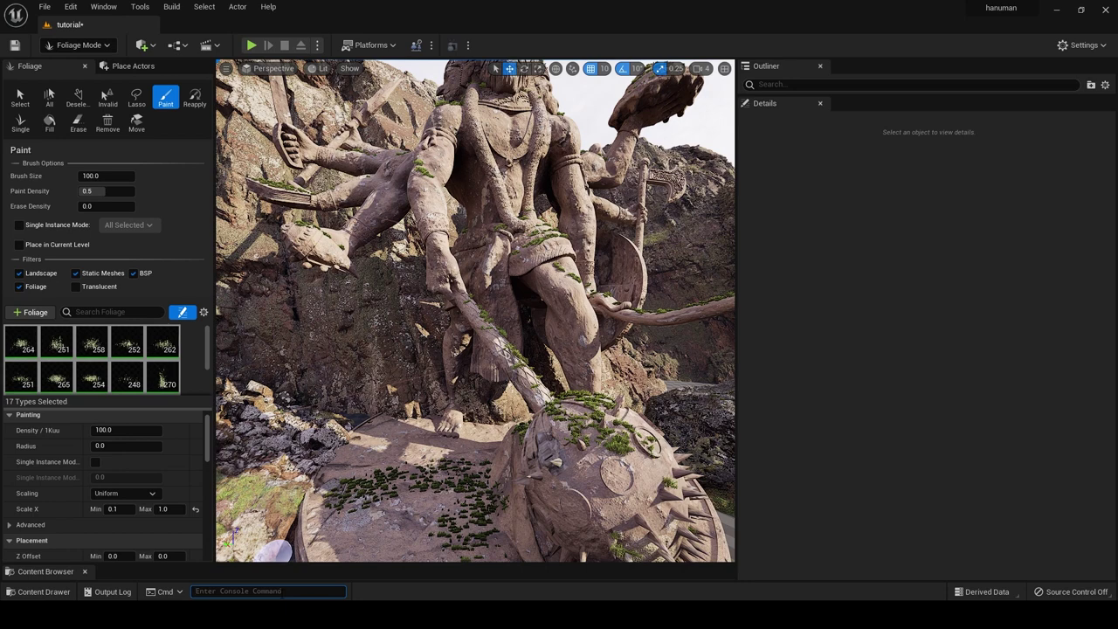
- Run foliage.forceLOD 0 to force foliage to its highest-detail LOD
{"action": "type", "text": "foliage.forceLOD 0"}
{"action": "key", "text": "Return"}
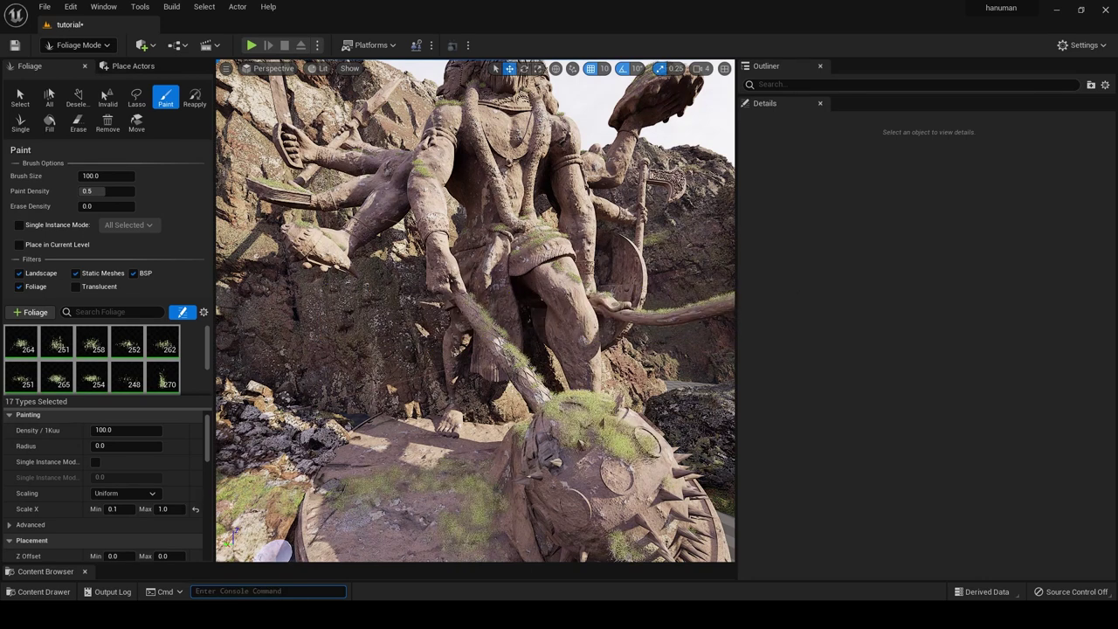
{"action": "right_click_drag", "start_coordinate": [428, 446], "coordinate": [489, 445]}
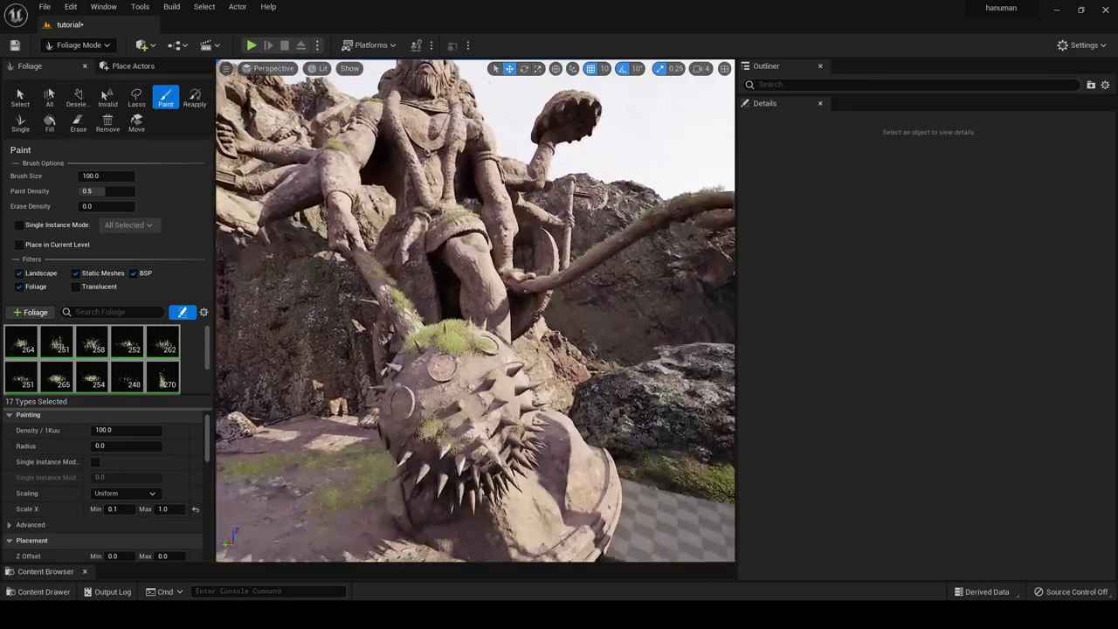
{"action": "scroll", "coordinate": [449, 387], "scroll_direction": "up", "scroll_amount": 5}
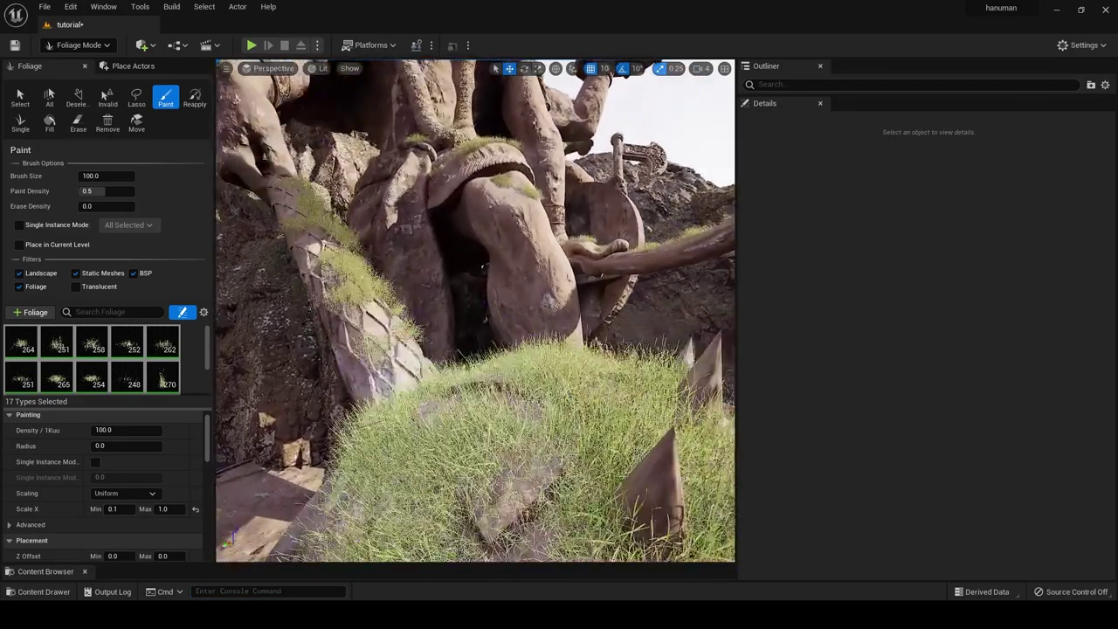
{"action": "right_click_drag", "start_coordinate": [425, 449], "coordinate": [481, 432]}
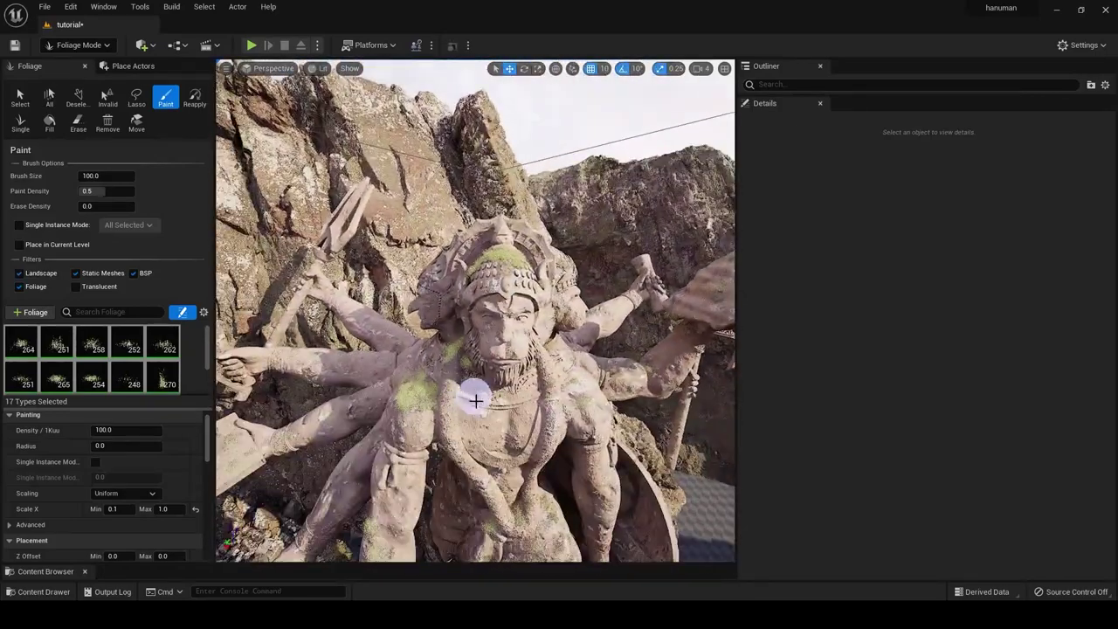
- Paint grass from the statue's chest up to its face, and along the arm to the hand
{"action": "left_click_drag", "start_coordinate": [482, 432], "coordinate": [456, 327]}
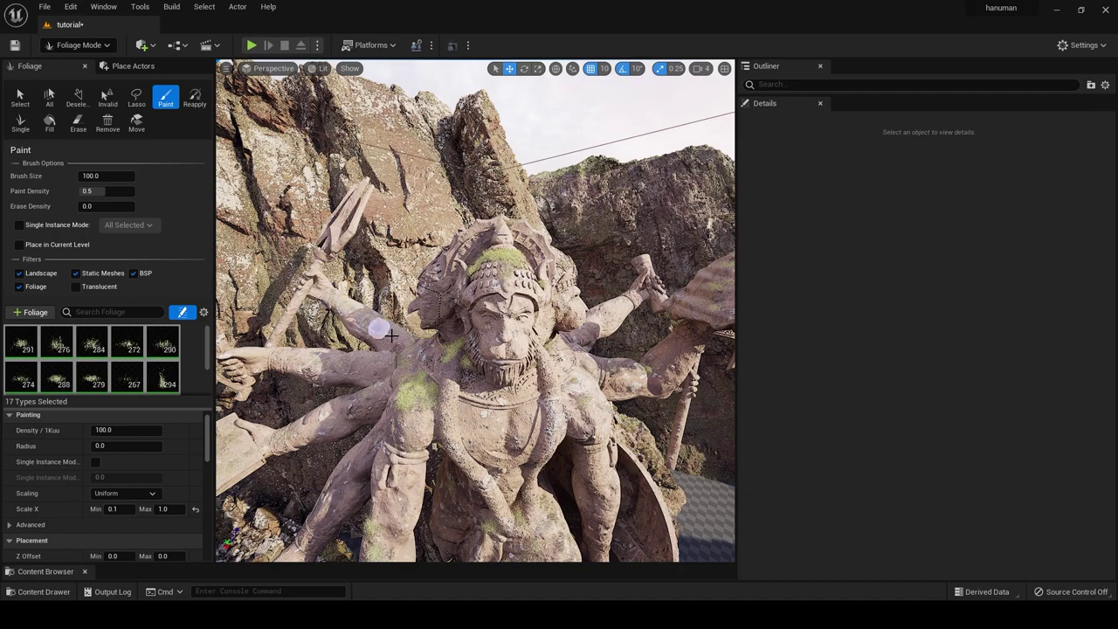
{"action": "right_click_drag", "start_coordinate": [391, 335], "coordinate": [391, 334]}
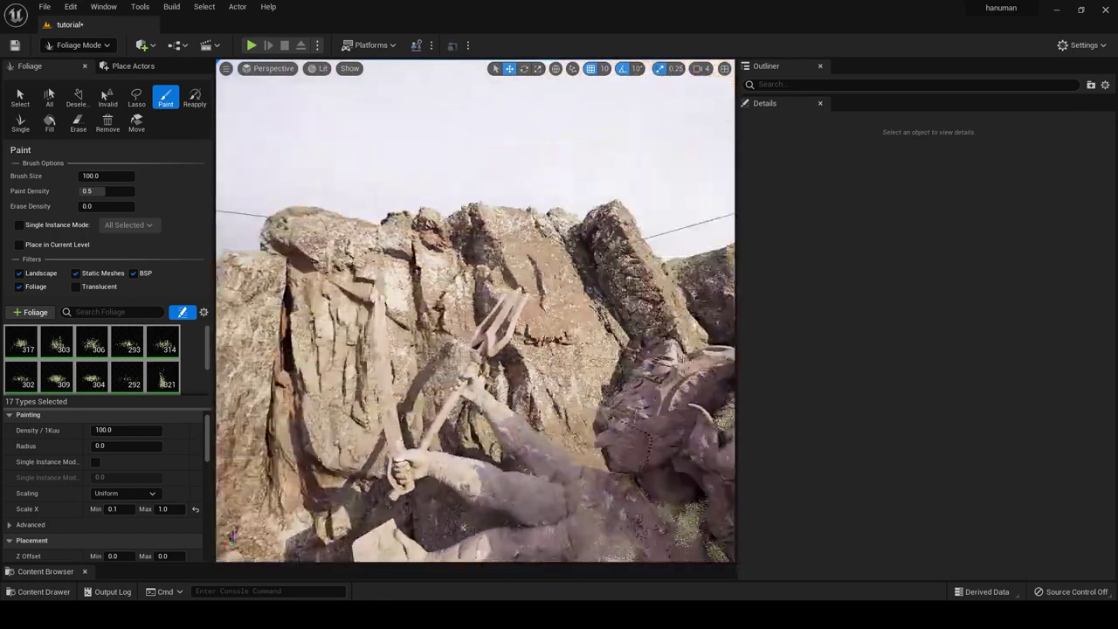
{"action": "right_click_drag", "start_coordinate": [444, 541], "coordinate": [445, 542]}
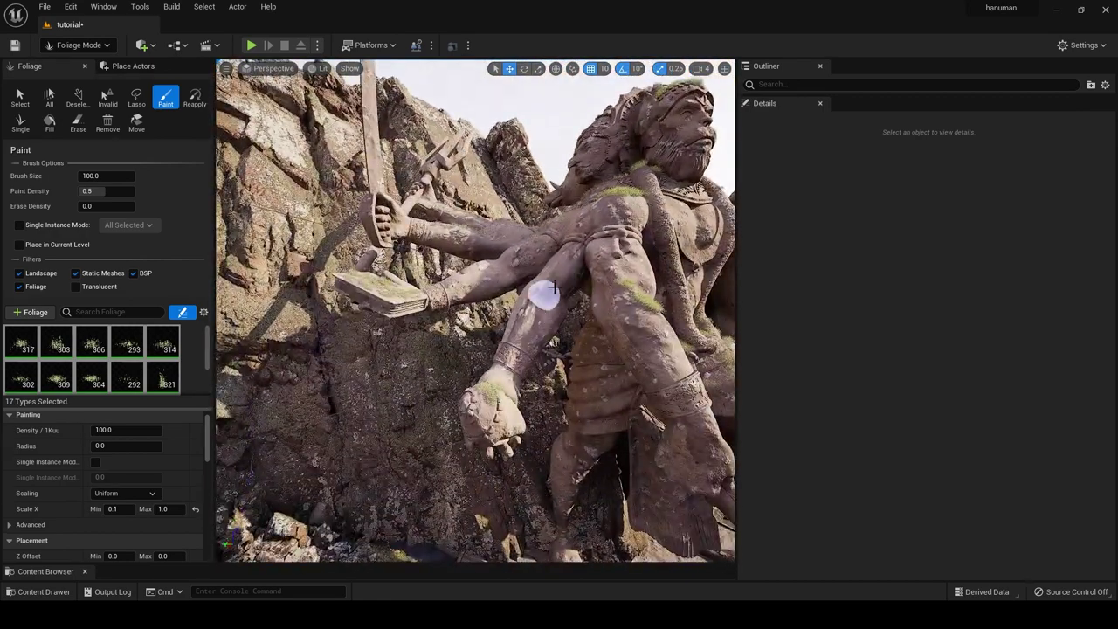
{"action": "left_click_drag", "start_coordinate": [553, 286], "coordinate": [491, 374]}
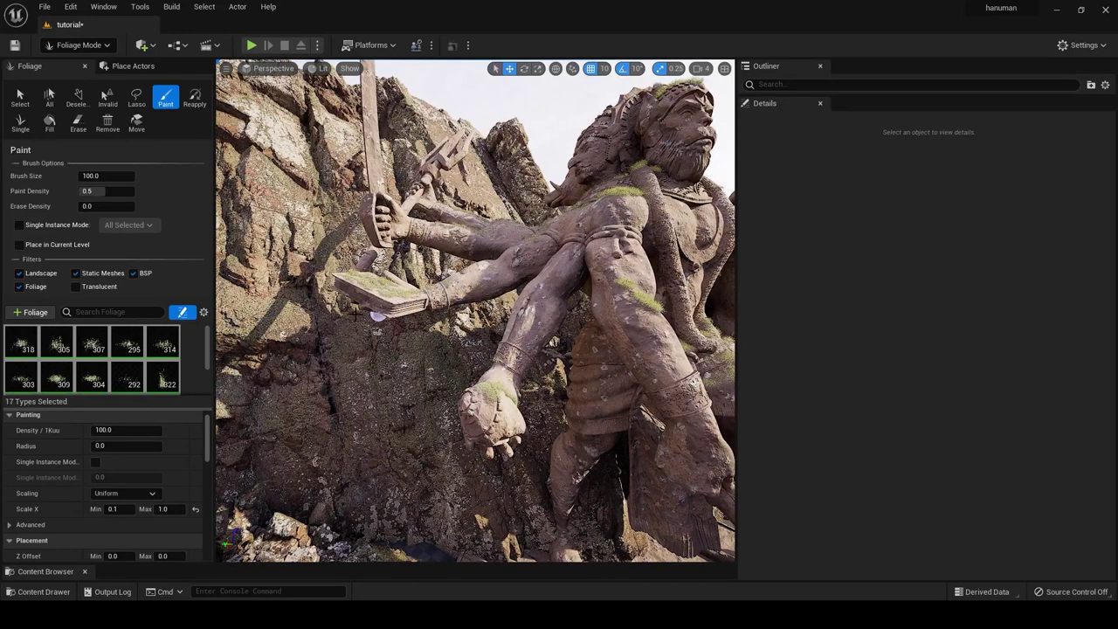
{"action": "scroll", "coordinate": [170, 380], "scroll_direction": "down", "scroll_amount": 2}
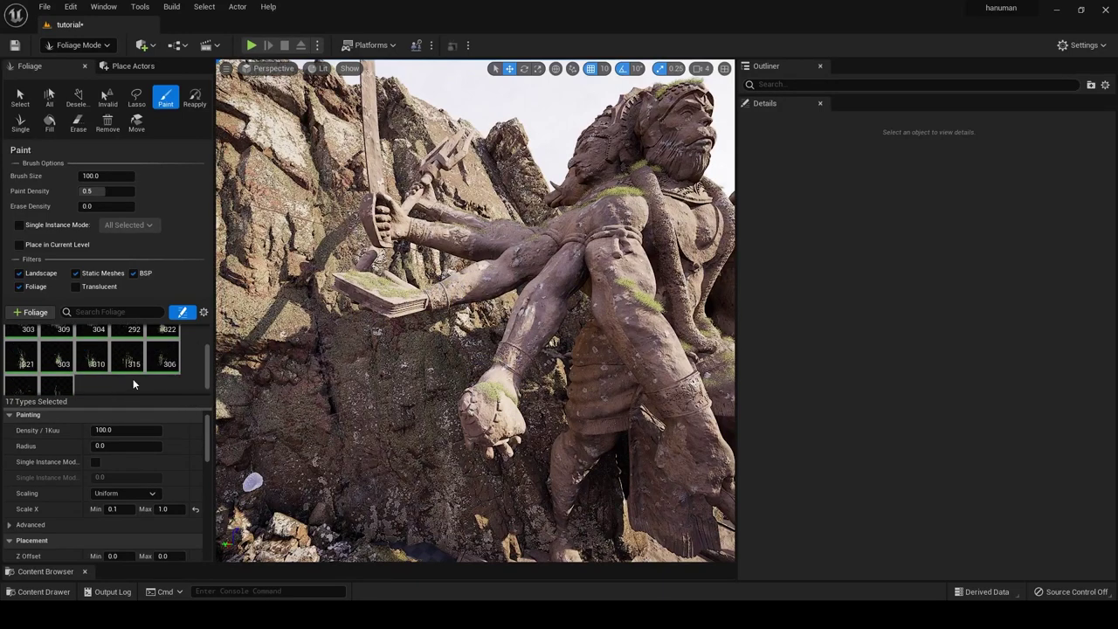
{"action": "left_click_drag", "start_coordinate": [151, 401], "coordinate": [114, 468]}
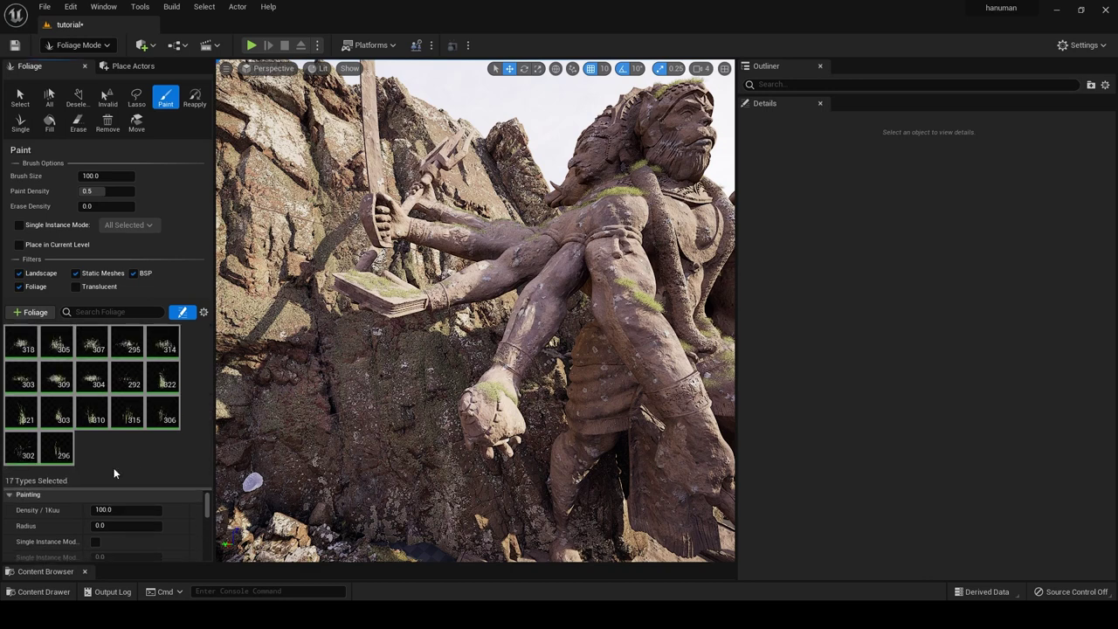
- Deactivate all 17 existing foliage types so they are no longer painted
{"action": "left_click", "coordinate": [57, 445]}
{"action": "left_click", "coordinate": [20, 349], "text": "shift"}
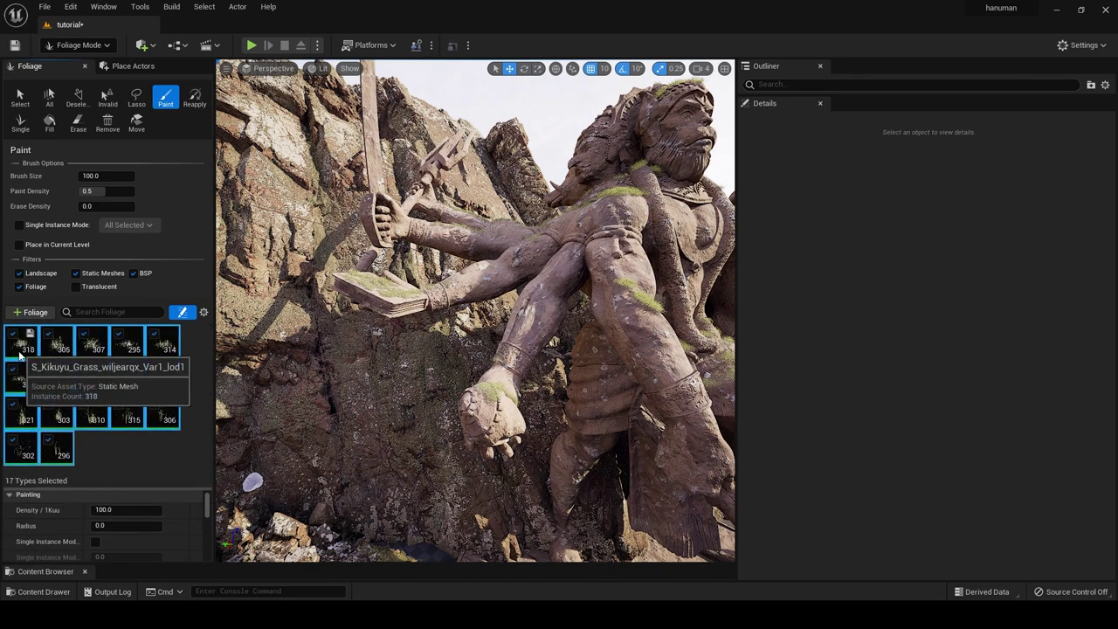
{"action": "left_click", "coordinate": [12, 334]}
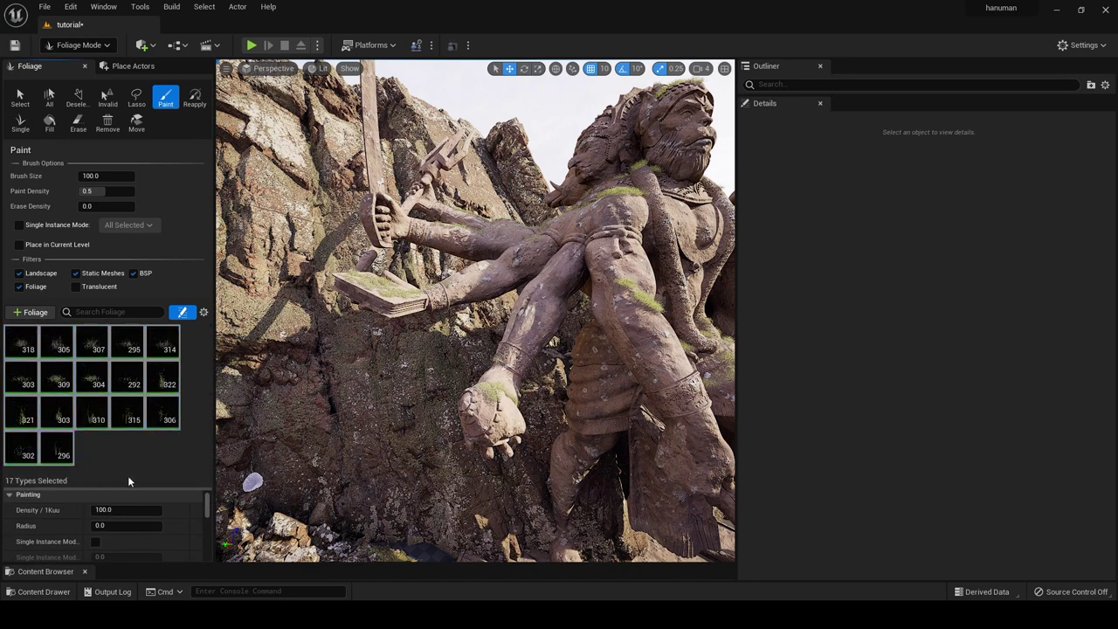
- Add the 15 S_Wild_Grass static meshes from Wild_Grass_vlkhcbxia as new foliage types
{"action": "left_click_drag", "start_coordinate": [282, 565], "coordinate": [286, 443]}
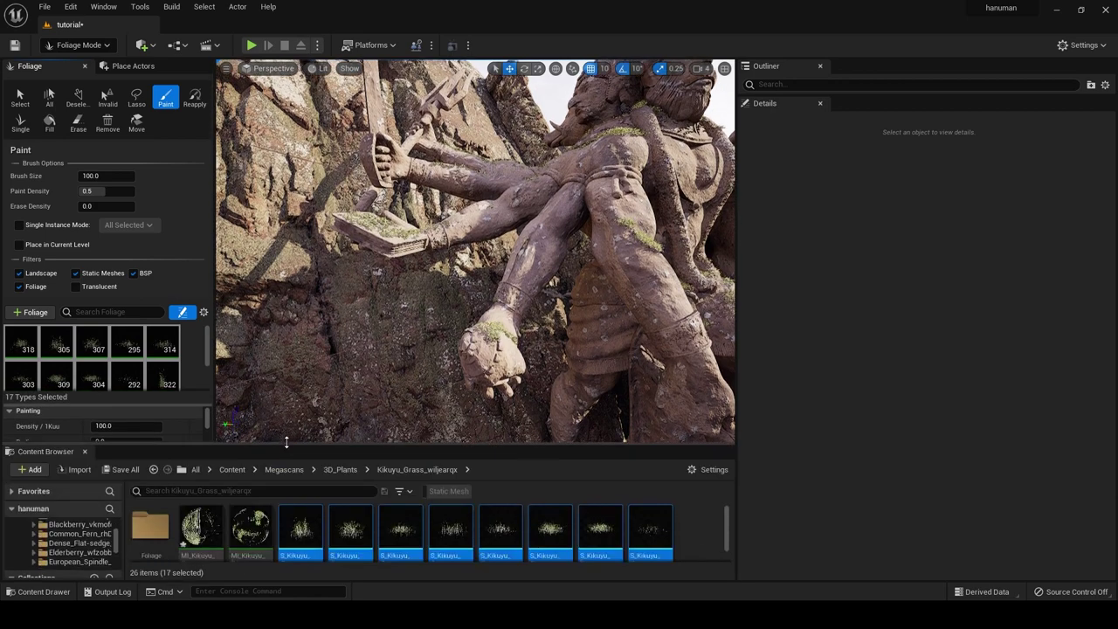
{"action": "left_click_drag", "start_coordinate": [301, 530], "coordinate": [79, 562]}
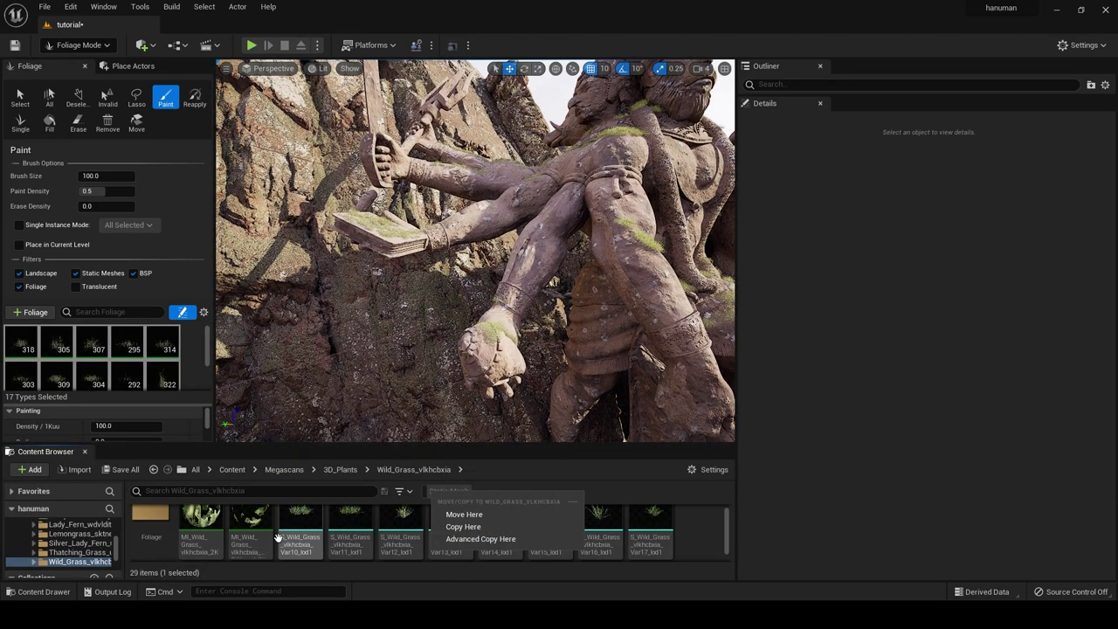
{"action": "left_click", "coordinate": [285, 537]}
{"action": "scroll", "coordinate": [393, 533], "scroll_direction": "down", "scroll_amount": 2}
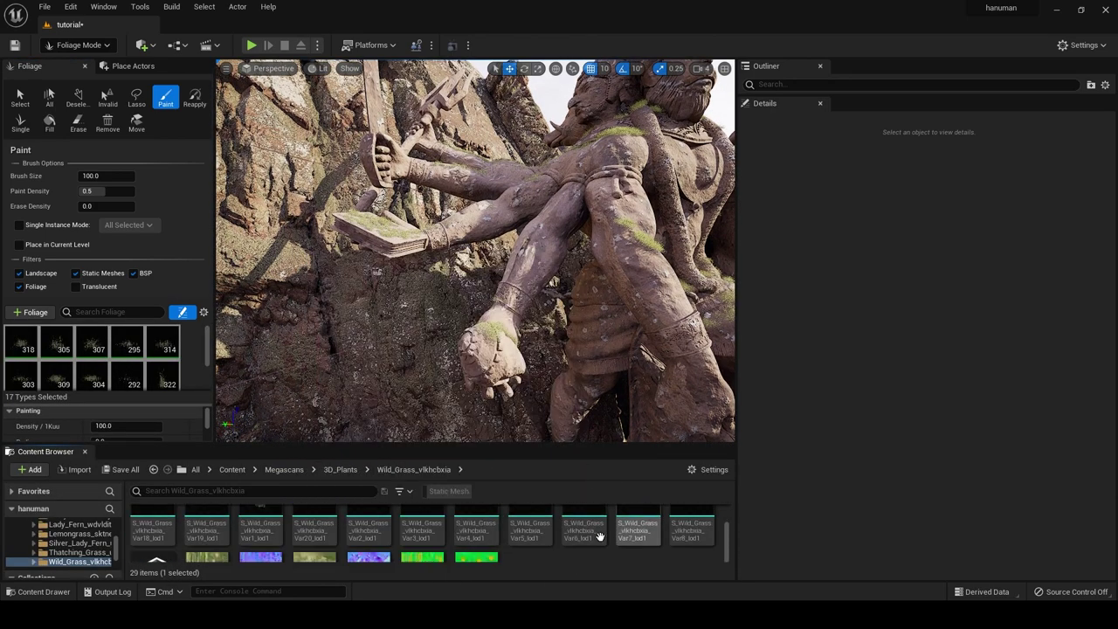
{"action": "left_click", "coordinate": [495, 542], "text": "shift"}
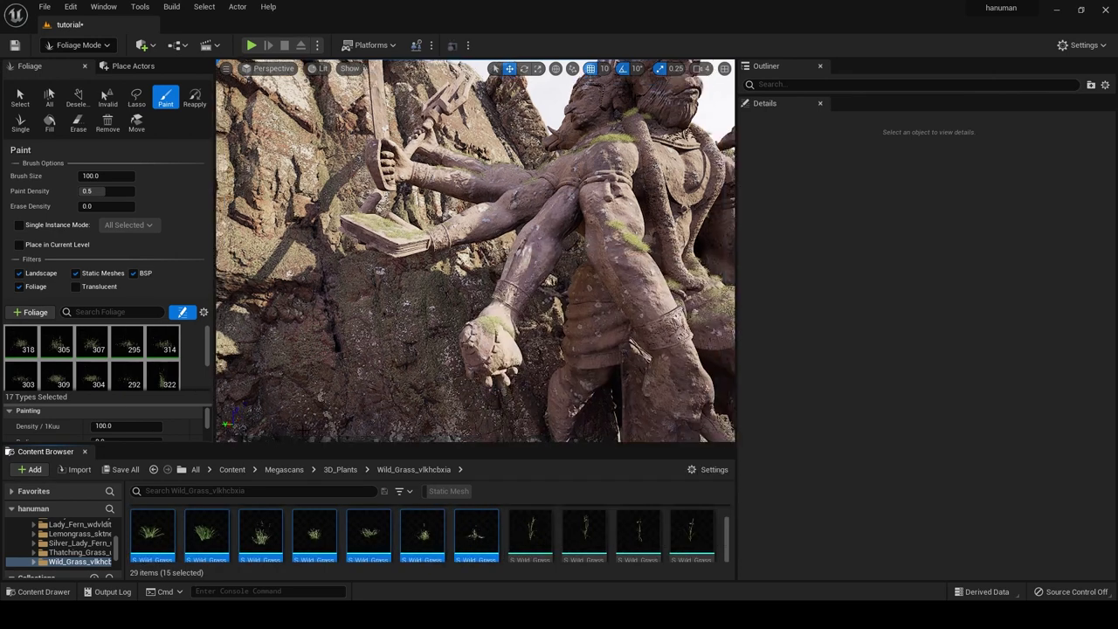
{"action": "left_click_drag", "start_coordinate": [475, 530], "coordinate": [188, 367]}
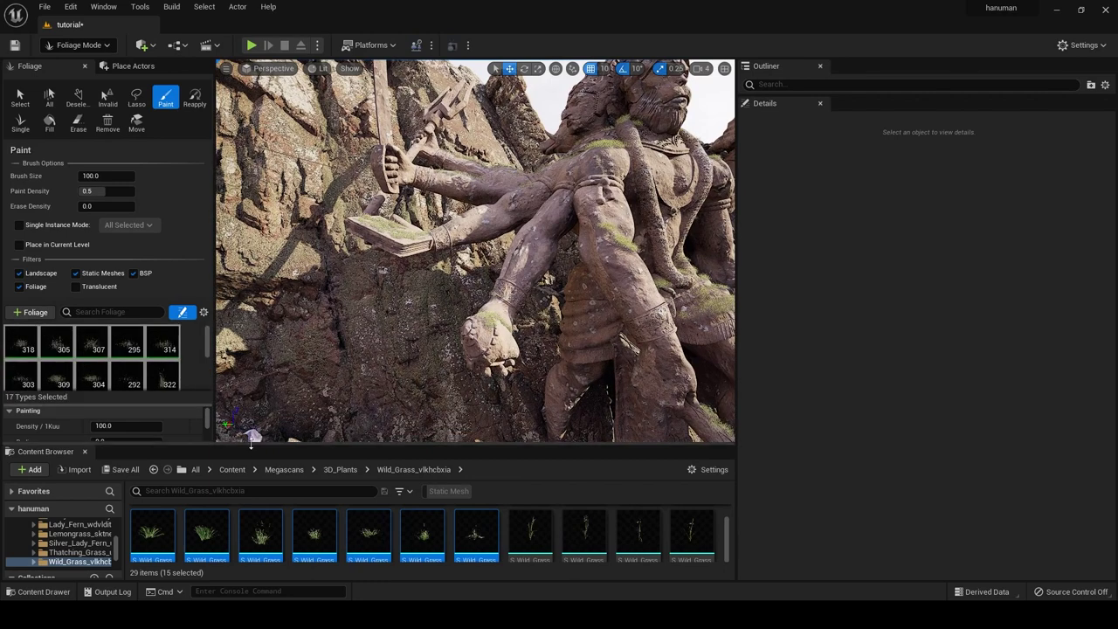
{"action": "left_click_drag", "start_coordinate": [248, 445], "coordinate": [235, 522]}
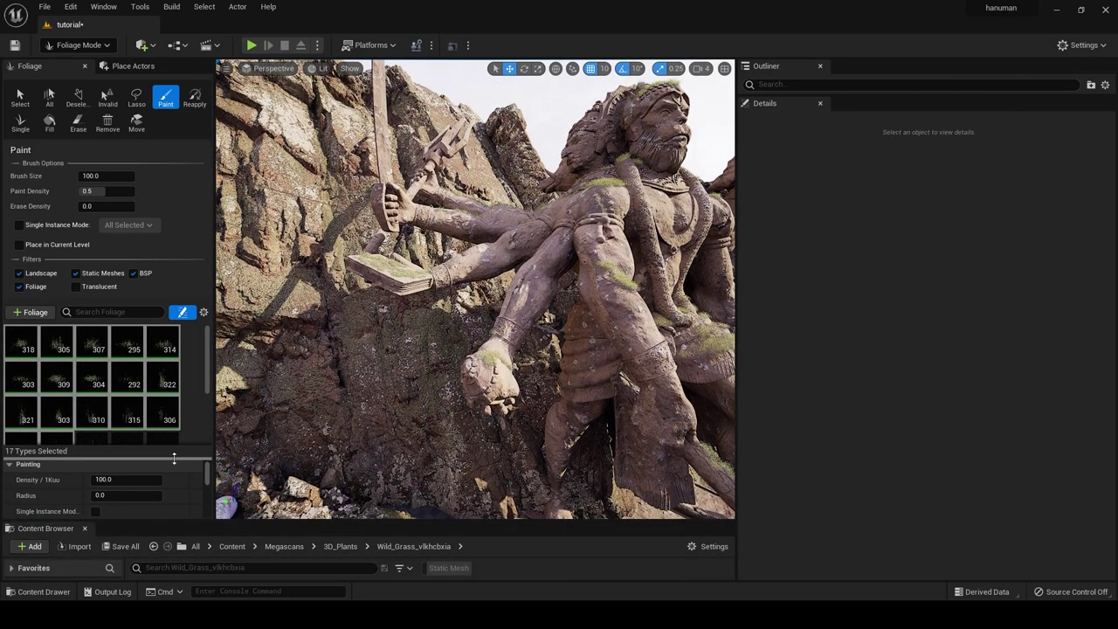
{"action": "left_click_drag", "start_coordinate": [178, 459], "coordinate": [180, 516]}
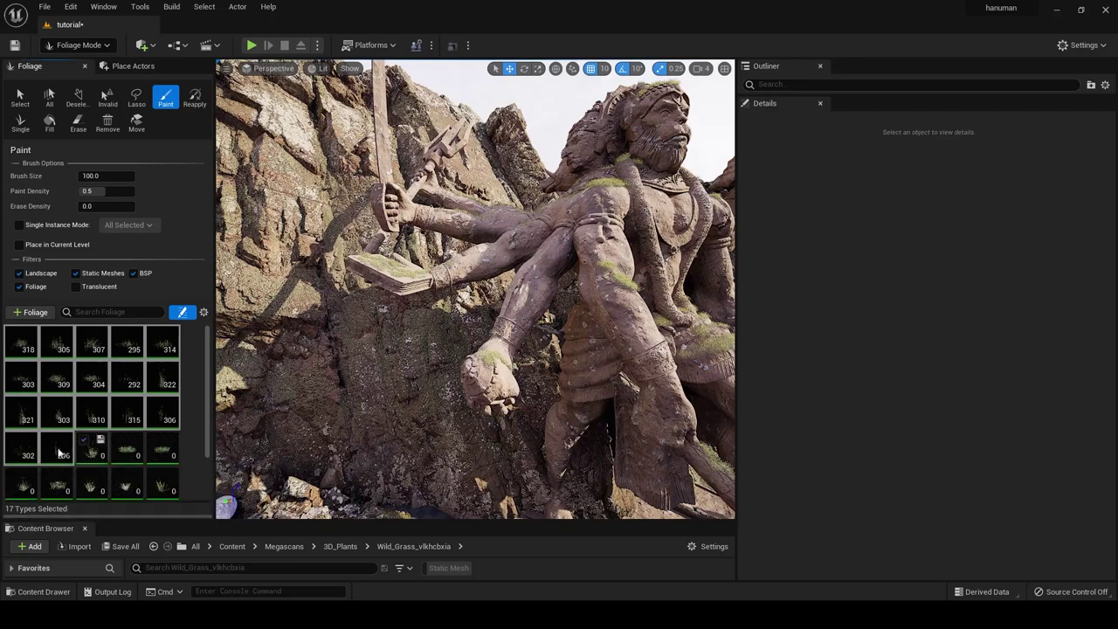
- Select all 15 new wild grass types and set their Scale X Min to 0.1
{"action": "left_click", "coordinate": [94, 447]}
{"action": "scroll", "coordinate": [123, 450], "scroll_direction": "down", "scroll_amount": 2}
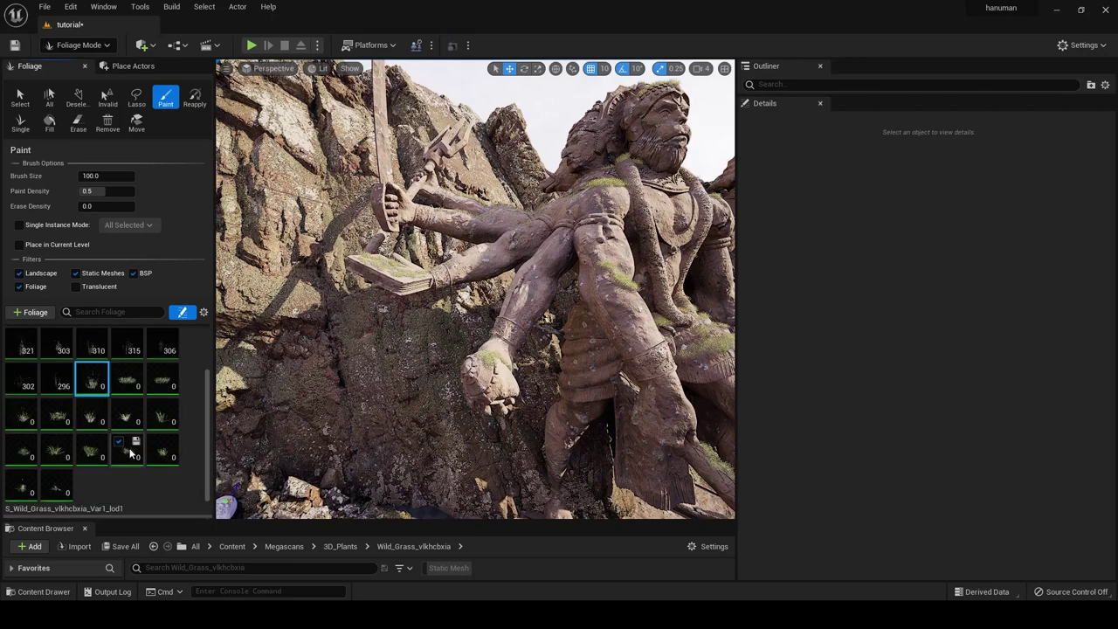
{"action": "left_click", "coordinate": [53, 491], "text": "shift"}
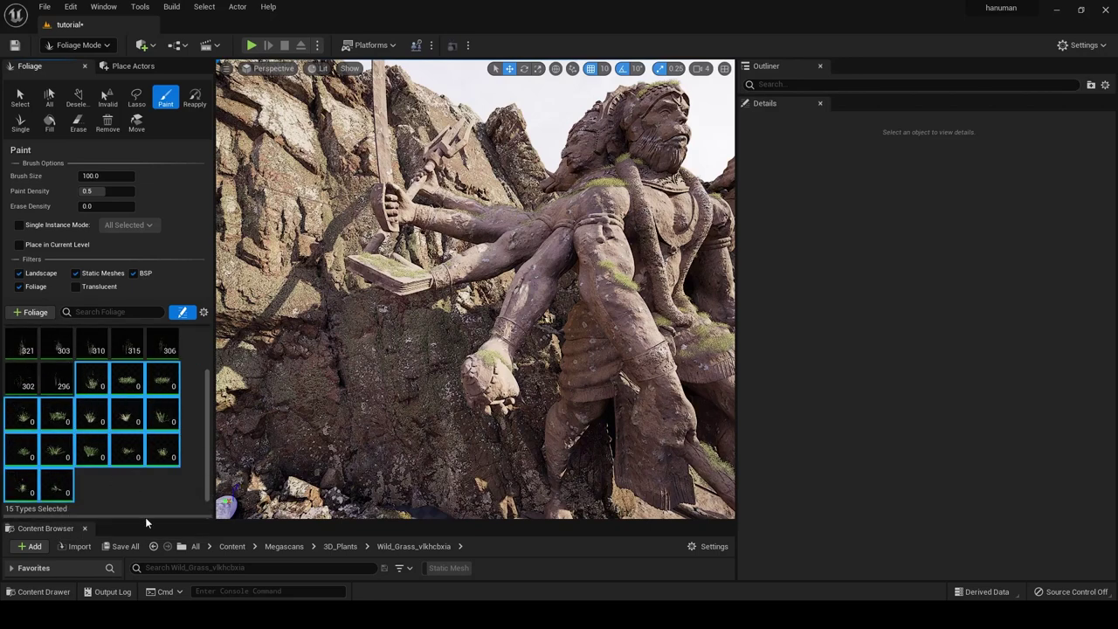
{"action": "left_click_drag", "start_coordinate": [145, 517], "coordinate": [140, 386]}
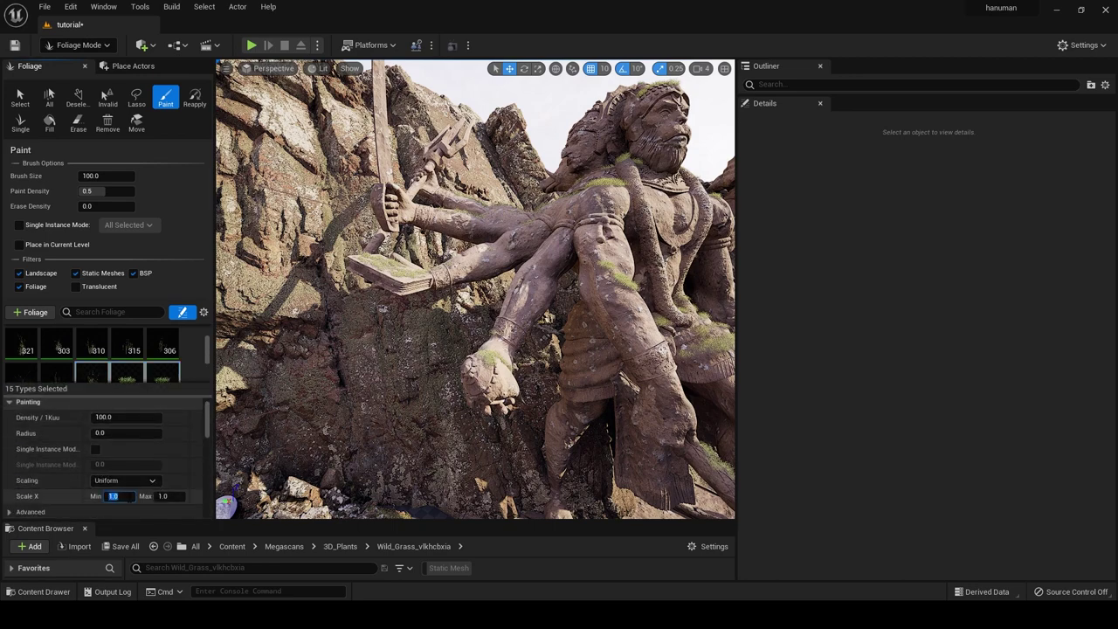
{"action": "type", "text": "0.1"}
{"action": "key", "text": "Return"}
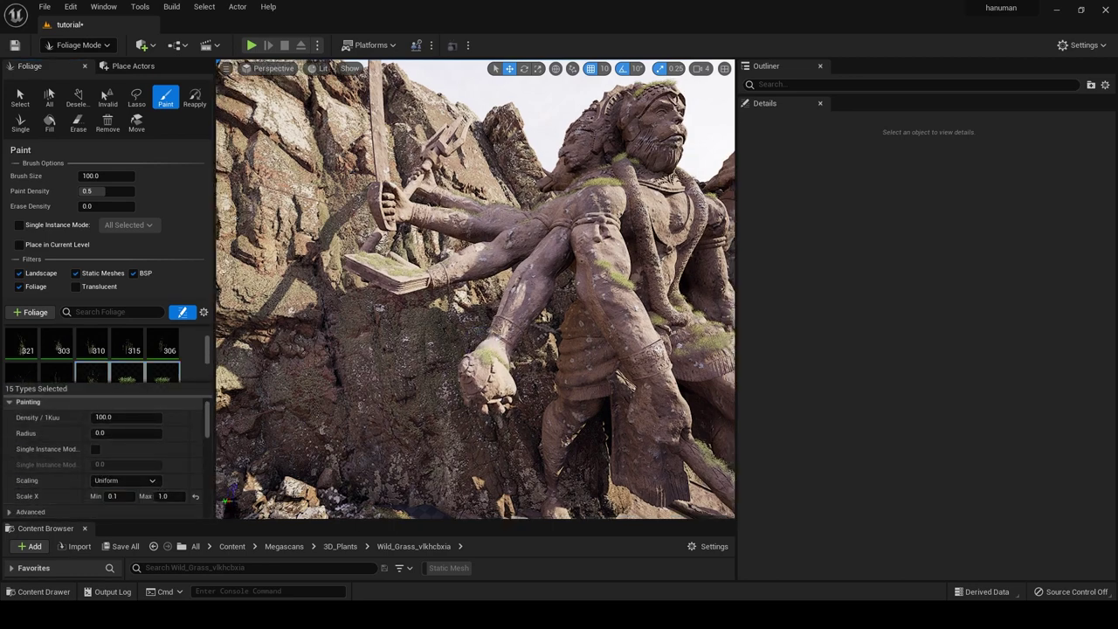
- Raise the wild grasses' Scale X Max to 5.0 and paint a tall clump on the mace-head mound
{"action": "mouse_move", "coordinate": [225, 505]}
{"action": "right_mouse_down"}
{"action": "mouse_move", "coordinate": [492, 354]}
{"action": "mouse_move", "coordinate": [519, 385]}
{"action": "mouse_move", "coordinate": [505, 363]}
{"action": "mouse_move", "coordinate": [542, 324]}
{"action": "mouse_move", "coordinate": [539, 332]}
{"action": "mouse_move", "coordinate": [498, 302]}
{"action": "mouse_move", "coordinate": [515, 288]}
{"action": "mouse_move", "coordinate": [527, 332]}
{"action": "right_mouse_up"}
{"action": "mouse_move", "coordinate": [462, 300]}
{"action": "right_mouse_down"}
{"action": "mouse_move", "coordinate": [472, 288]}
{"action": "mouse_move", "coordinate": [551, 306]}
{"action": "right_mouse_up"}
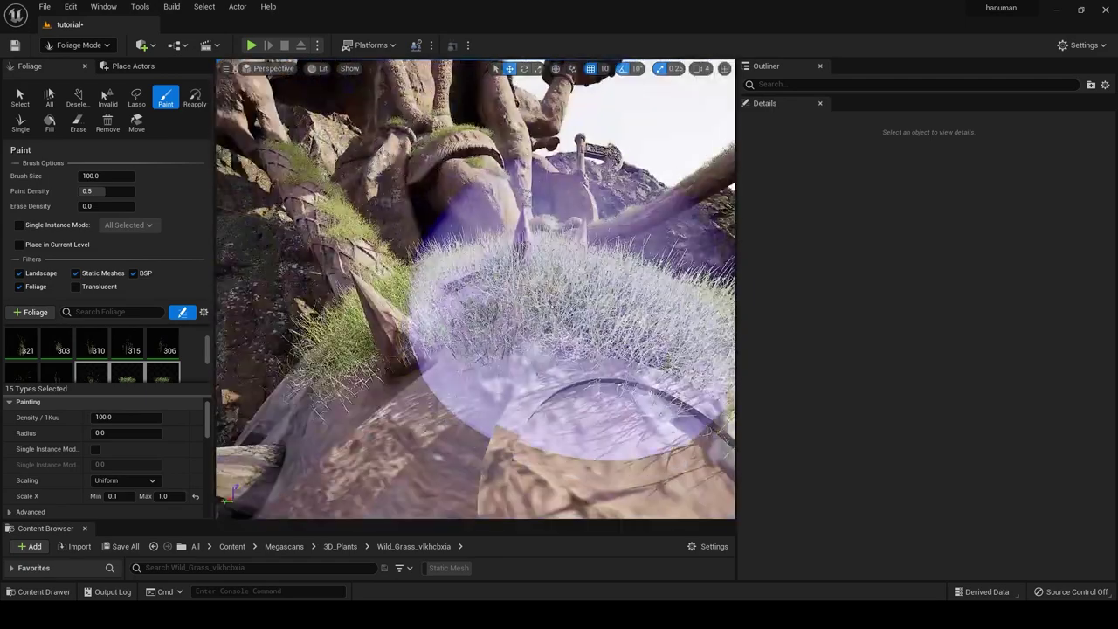
{"action": "right_click_drag", "start_coordinate": [559, 349], "coordinate": [499, 399]}
{"action": "right_click_drag", "start_coordinate": [572, 392], "coordinate": [571, 375]}
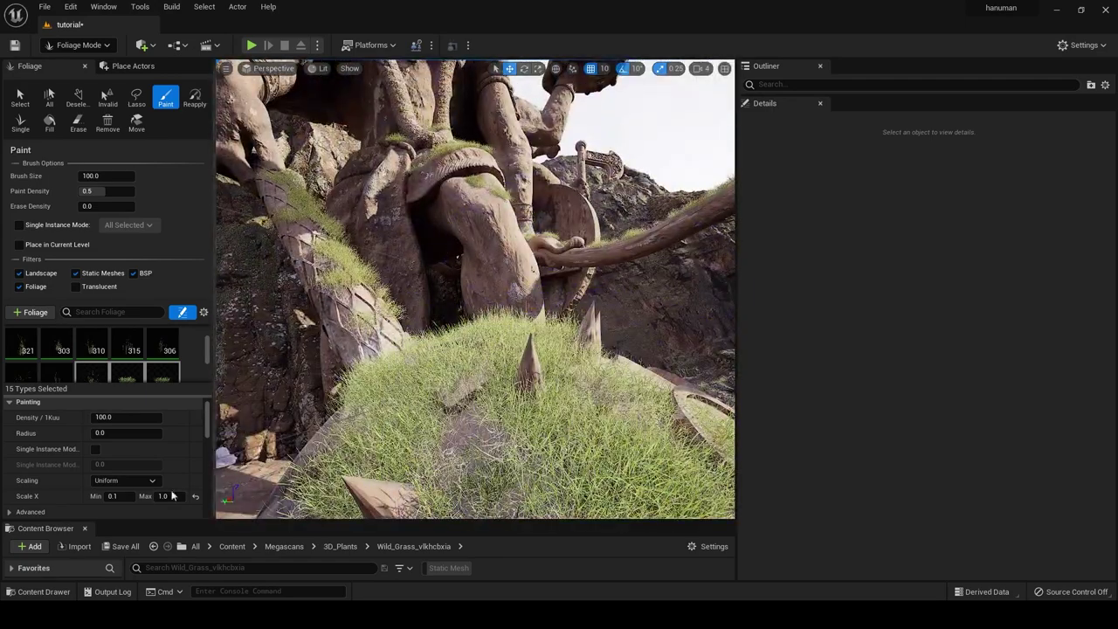
{"action": "type", "text": "2"}
{"action": "key", "text": "Return"}
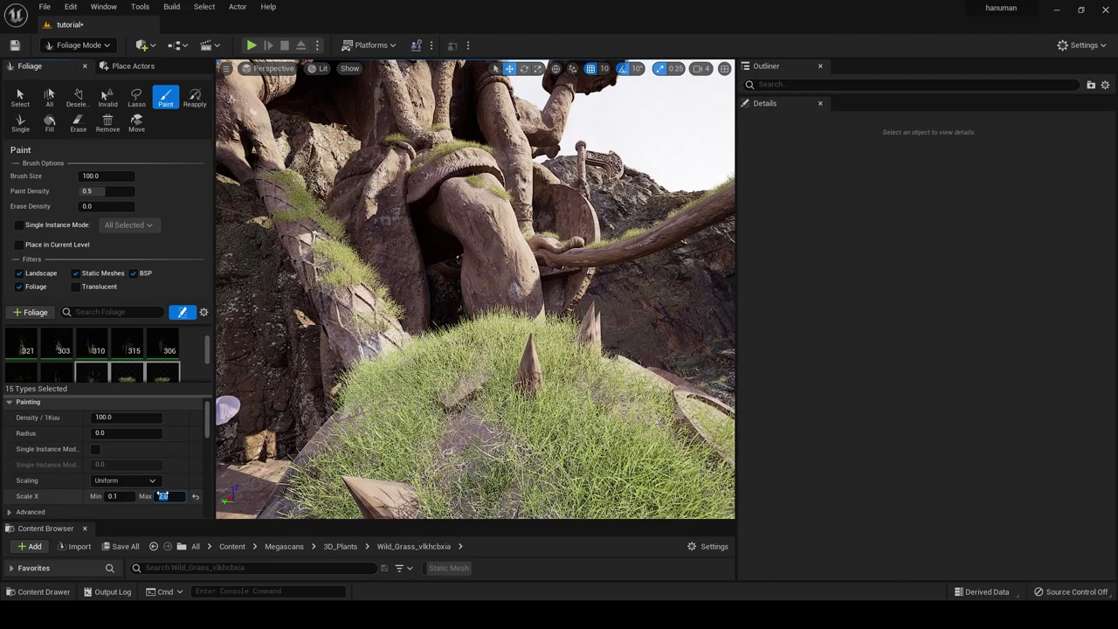
{"action": "key", "text": "Return"}
{"action": "left_click", "coordinate": [559, 384]}
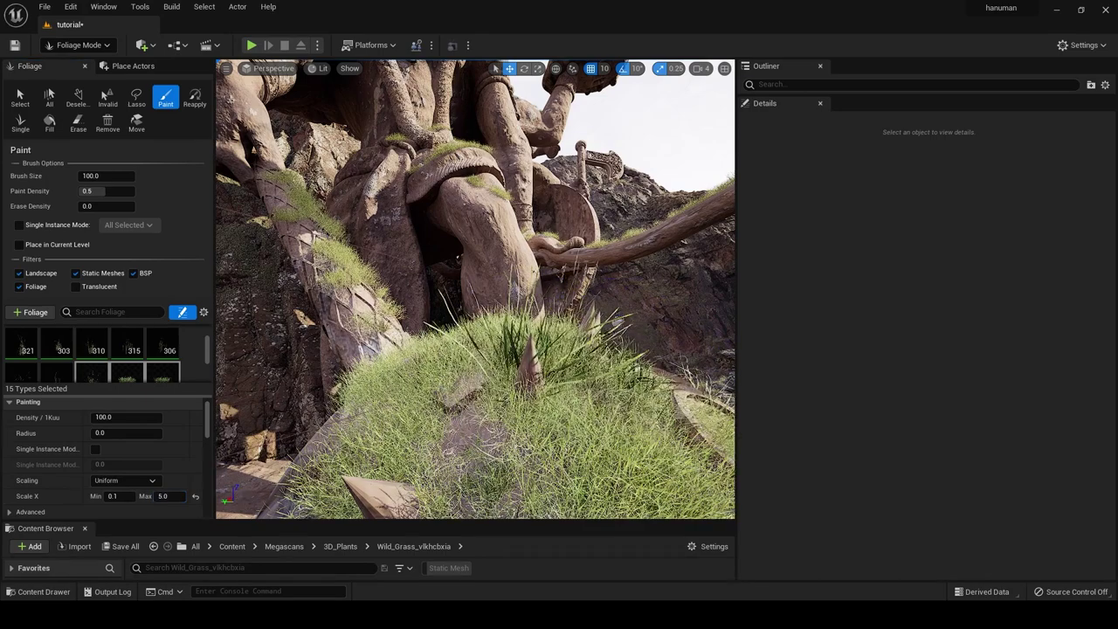
{"action": "right_click_drag", "start_coordinate": [551, 299], "coordinate": [508, 419]}
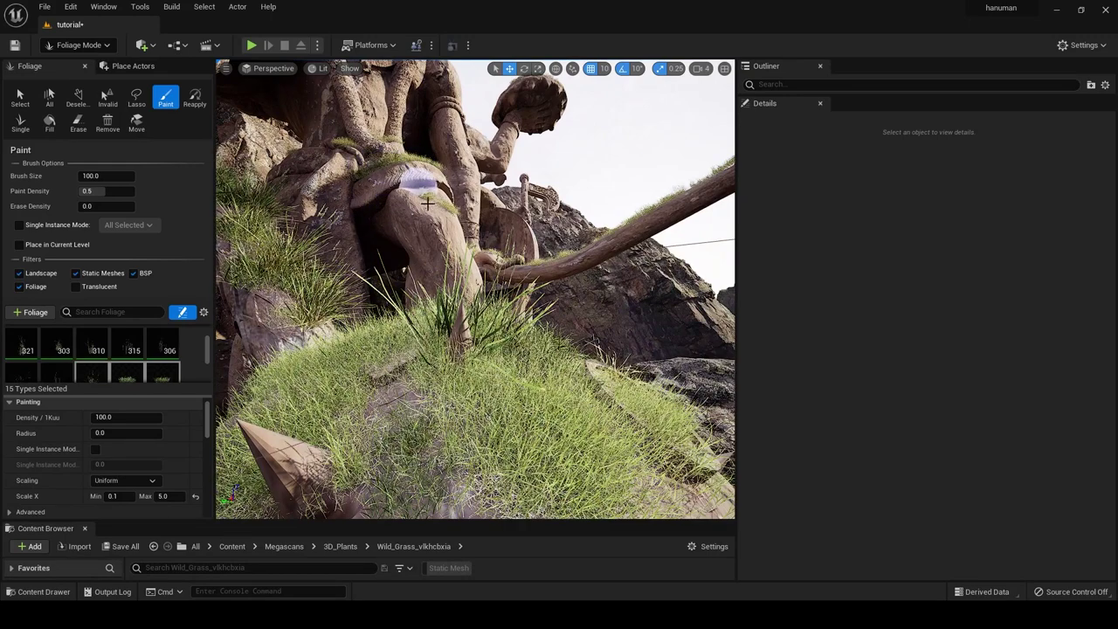
- Paint grass onto the statue's leg and the rock around its foot
{"action": "middle_click_drag", "start_coordinate": [444, 225], "coordinate": [444, 262]}
{"action": "right_click_drag", "start_coordinate": [444, 263], "coordinate": [429, 205]}
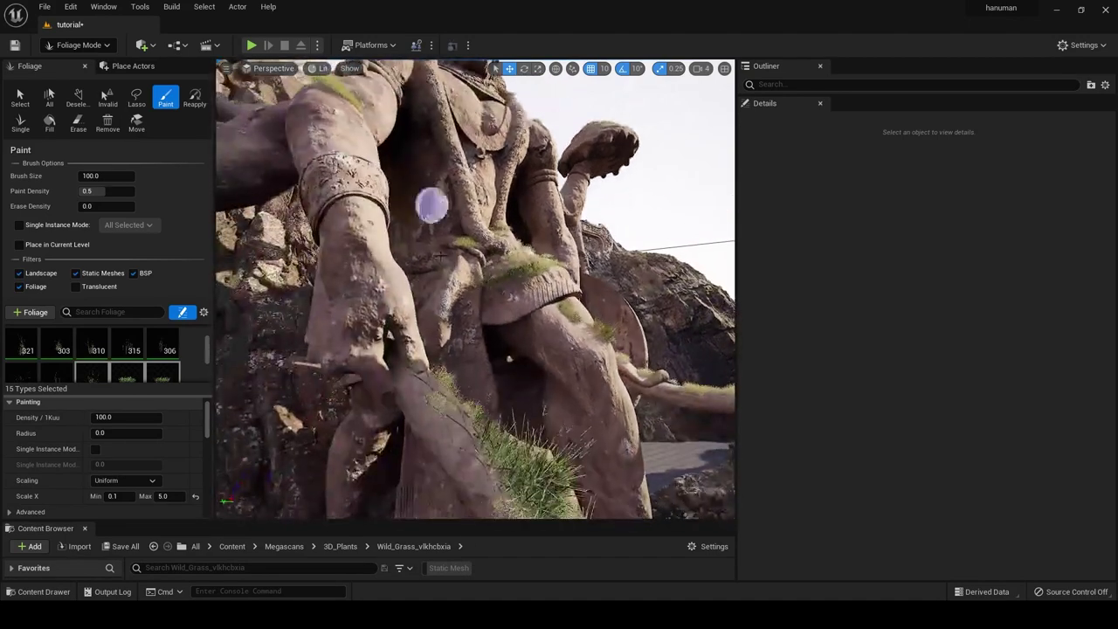
{"action": "left_click_drag", "start_coordinate": [412, 377], "coordinate": [486, 474]}
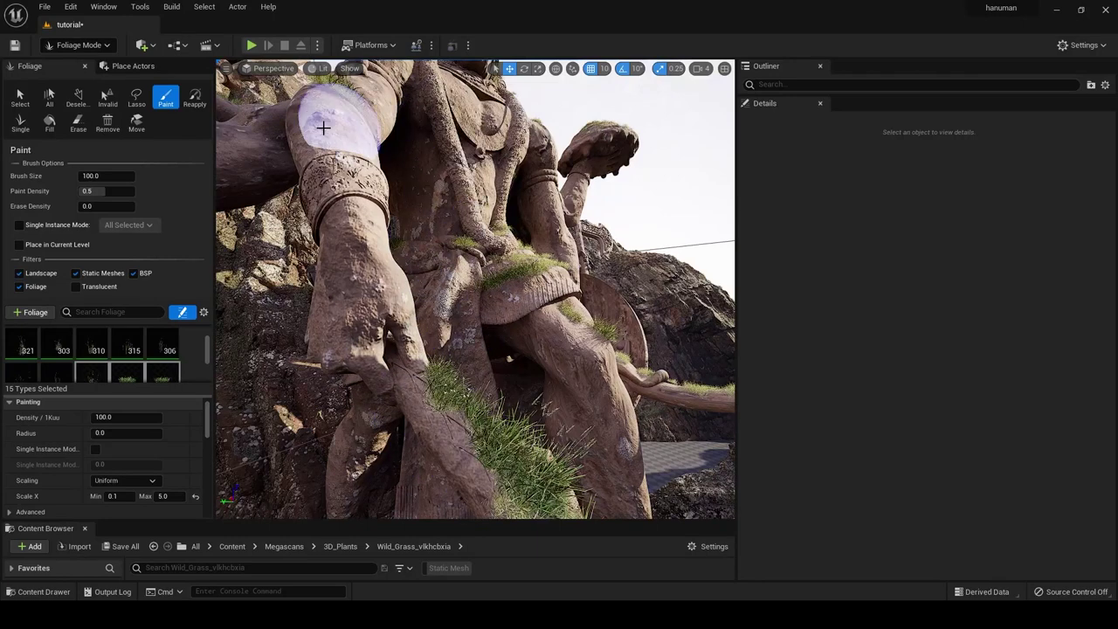
{"action": "right_click_drag", "start_coordinate": [320, 174], "coordinate": [386, 272]}
{"action": "left_click_drag", "start_coordinate": [386, 271], "coordinate": [361, 305]}
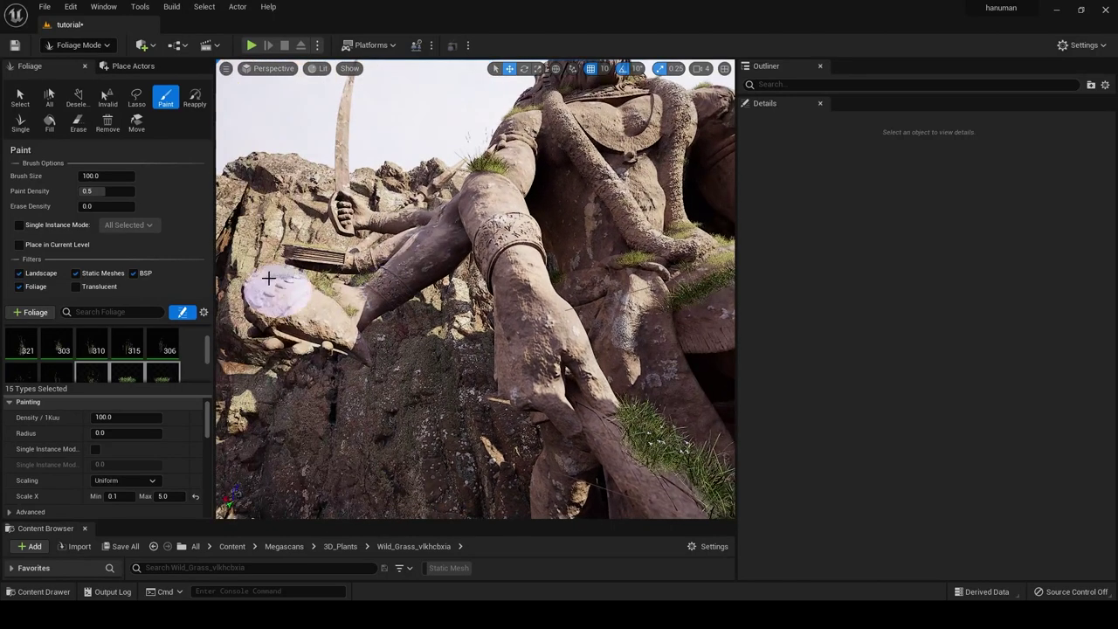
- Swing the view round to face the statue's head and open the editing-mode dropdown
{"action": "right_click_drag", "start_coordinate": [640, 173], "coordinate": [654, 172]}
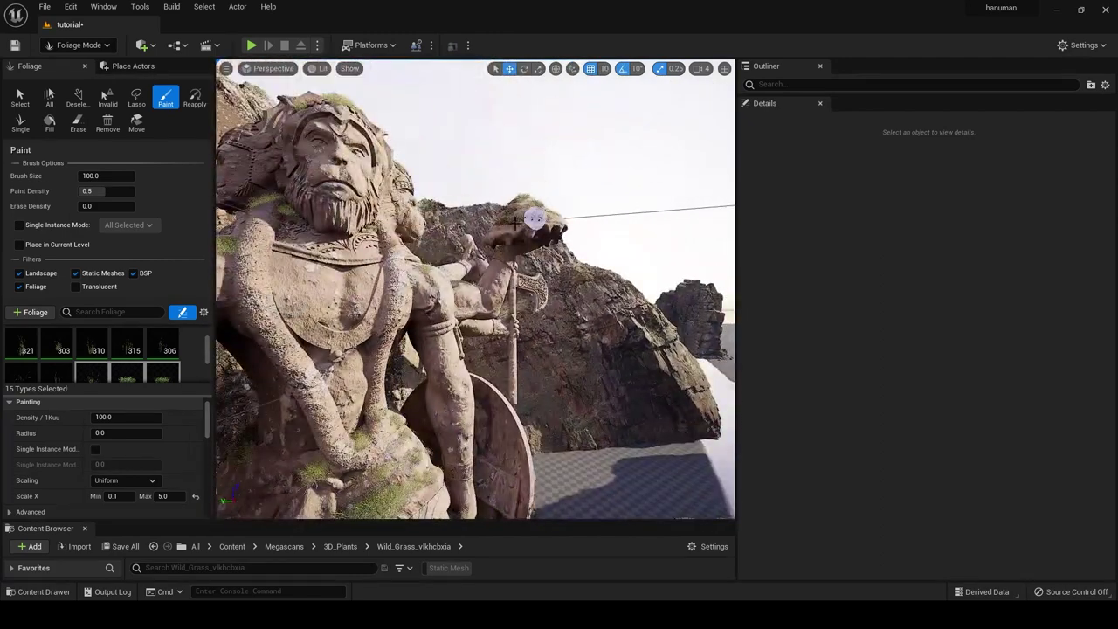
{"action": "mouse_move", "coordinate": [403, 239]}
{"action": "right_mouse_down"}
{"action": "mouse_move", "coordinate": [399, 274]}
{"action": "mouse_move", "coordinate": [421, 263]}
{"action": "mouse_move", "coordinate": [418, 236]}
{"action": "right_mouse_up"}
{"action": "scroll", "coordinate": [419, 236], "scroll_direction": "up", "scroll_amount": 4}
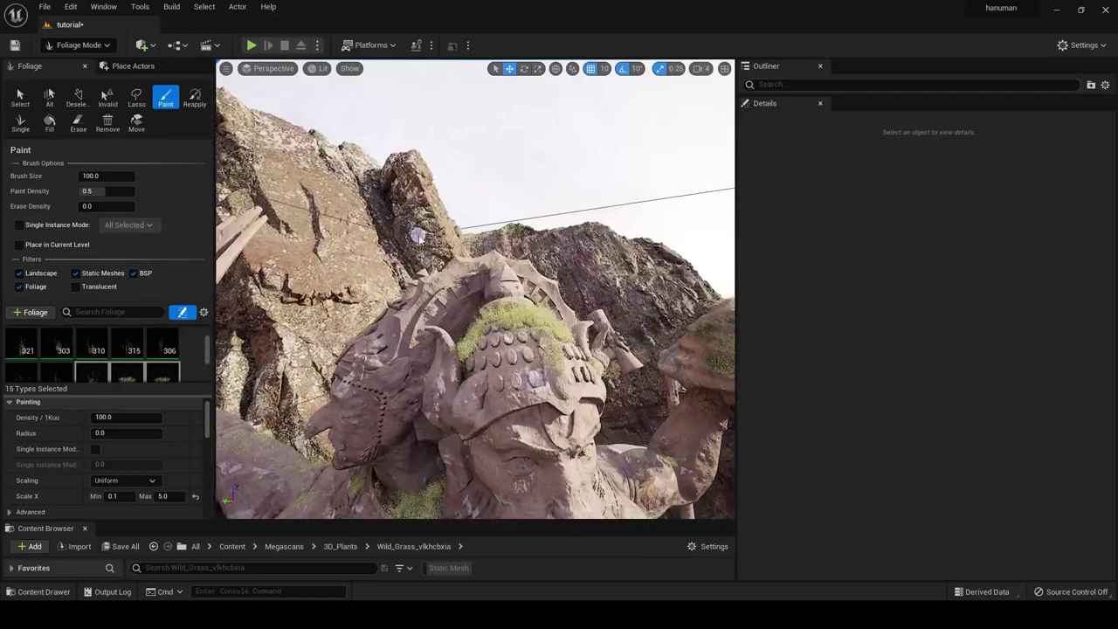
{"action": "left_click", "coordinate": [73, 48]}
- Return to Select Mode, enlarge the Content Browser and launch Quixel Bridge from Quick Add
{"action": "left_click", "coordinate": [82, 63]}
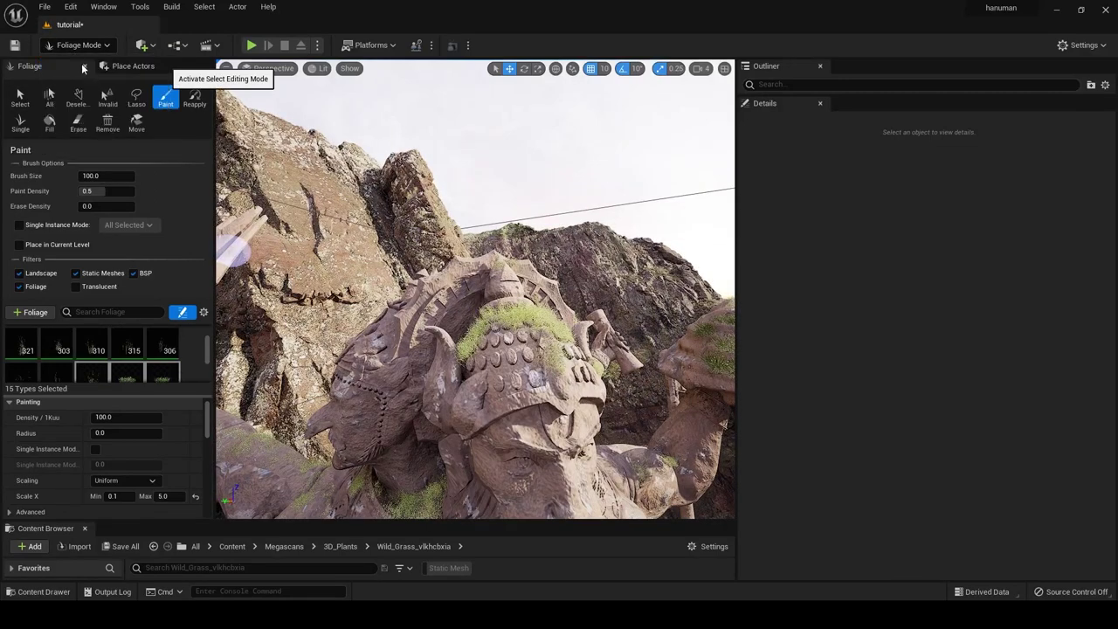
{"action": "left_click_drag", "start_coordinate": [273, 521], "coordinate": [273, 375]}
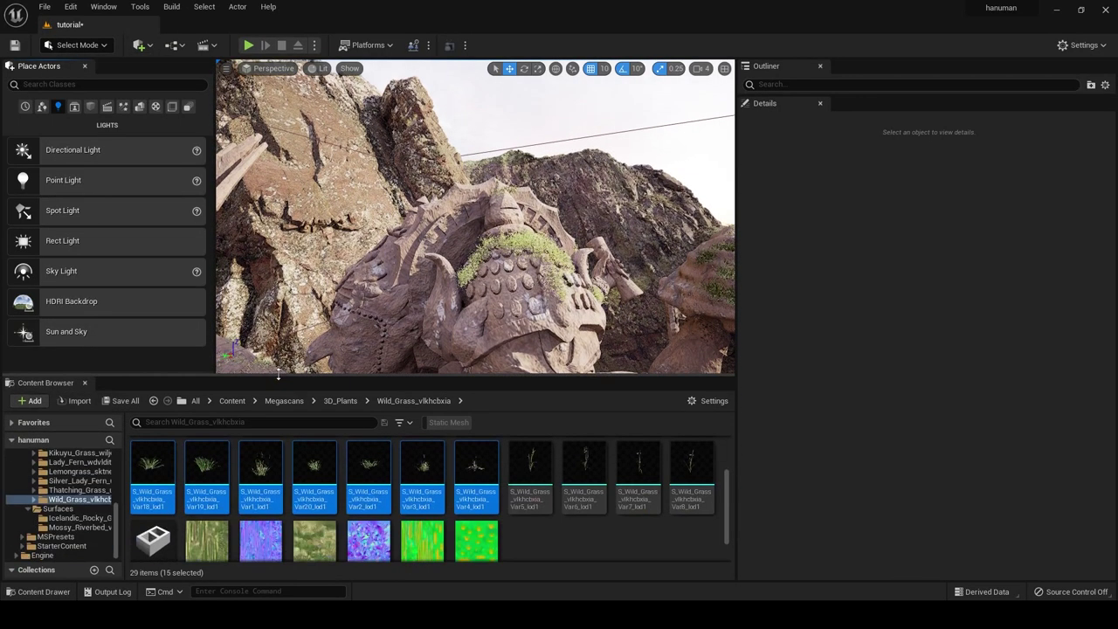
{"action": "left_click", "coordinate": [143, 45]}
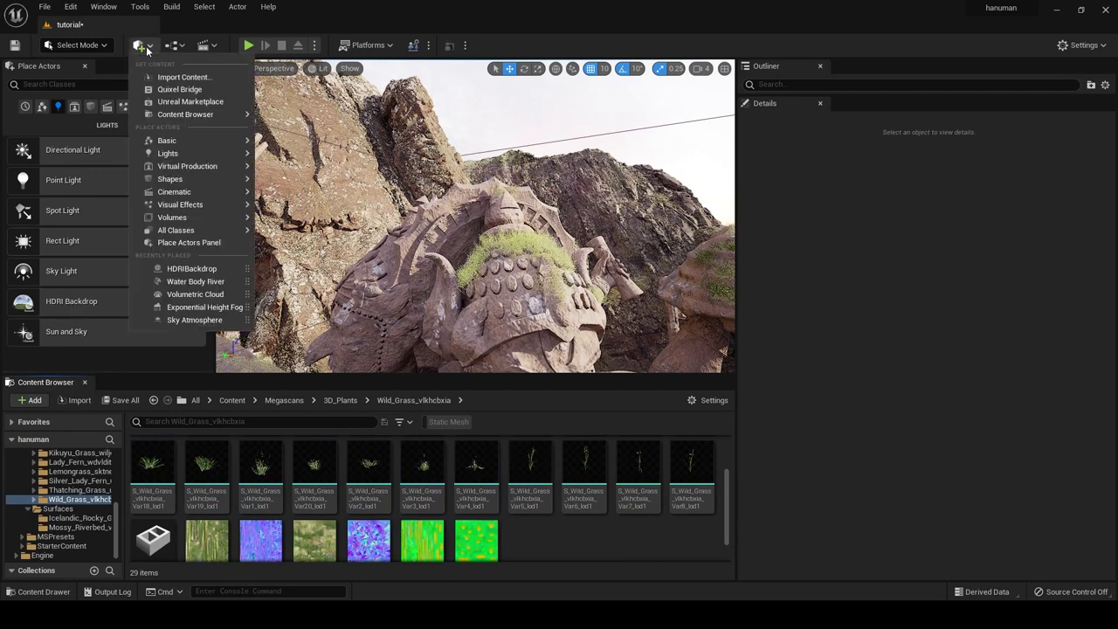
{"action": "left_click", "coordinate": [165, 91]}
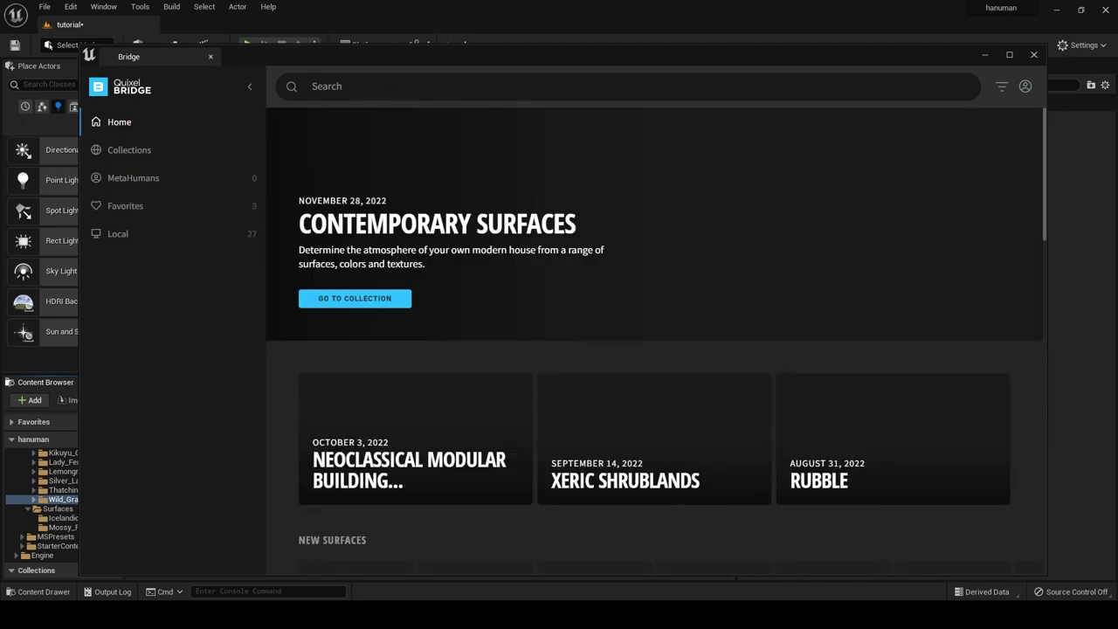
- Search Bridge for bush and narrow the results to 3D Plants > Shrubs > forest shrubs
{"action": "left_click", "coordinate": [405, 92]}
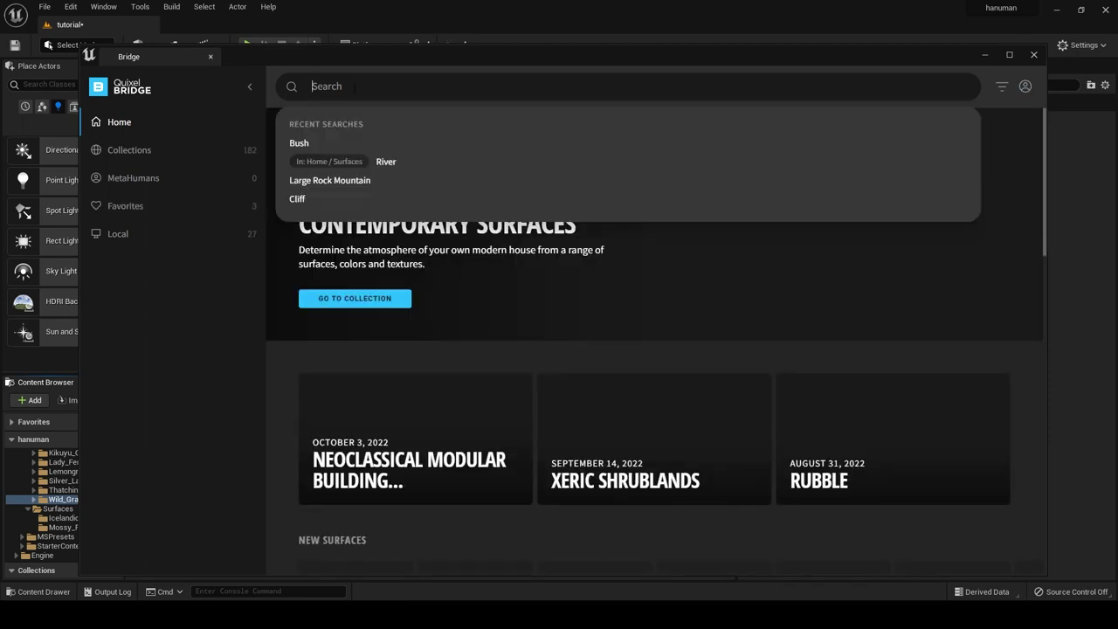
{"action": "type", "text": "bush"}
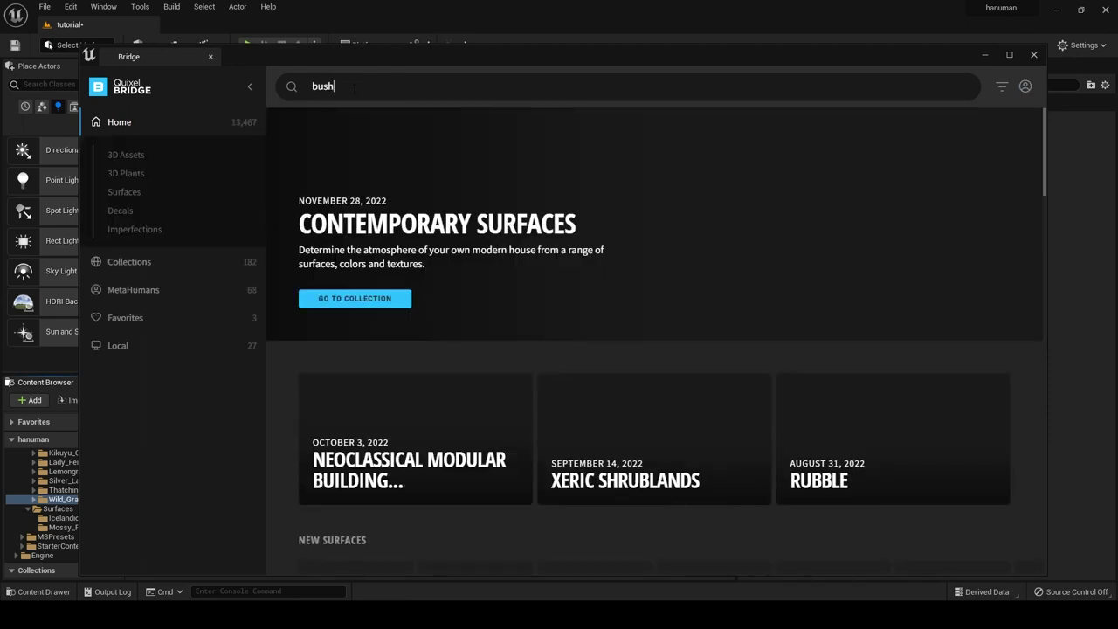
{"action": "key", "text": "Return"}
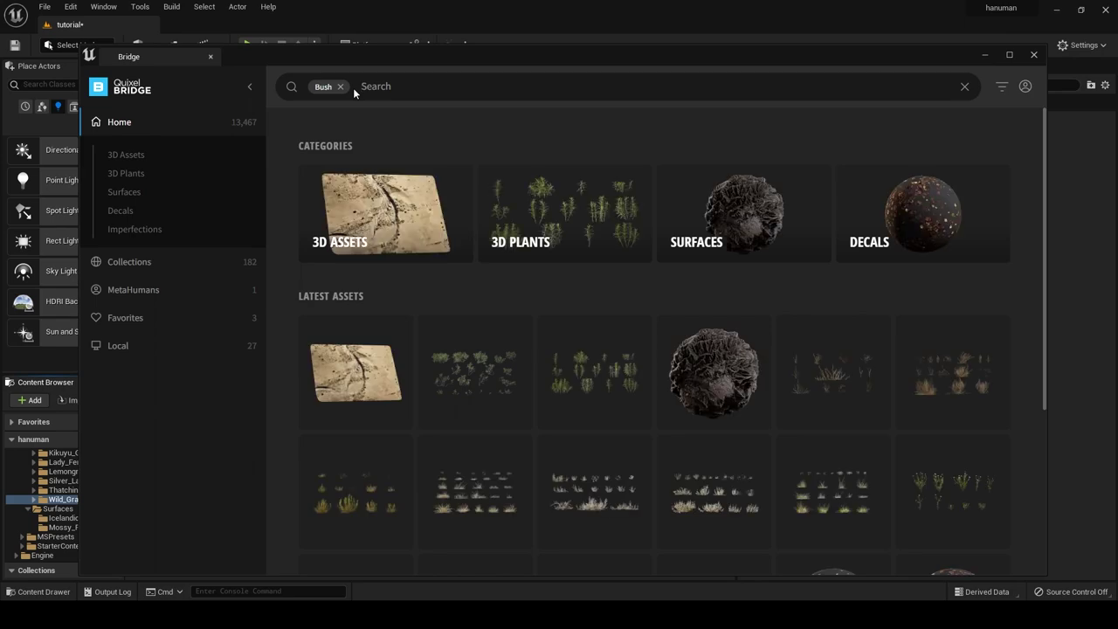
{"action": "left_click", "coordinate": [563, 246]}
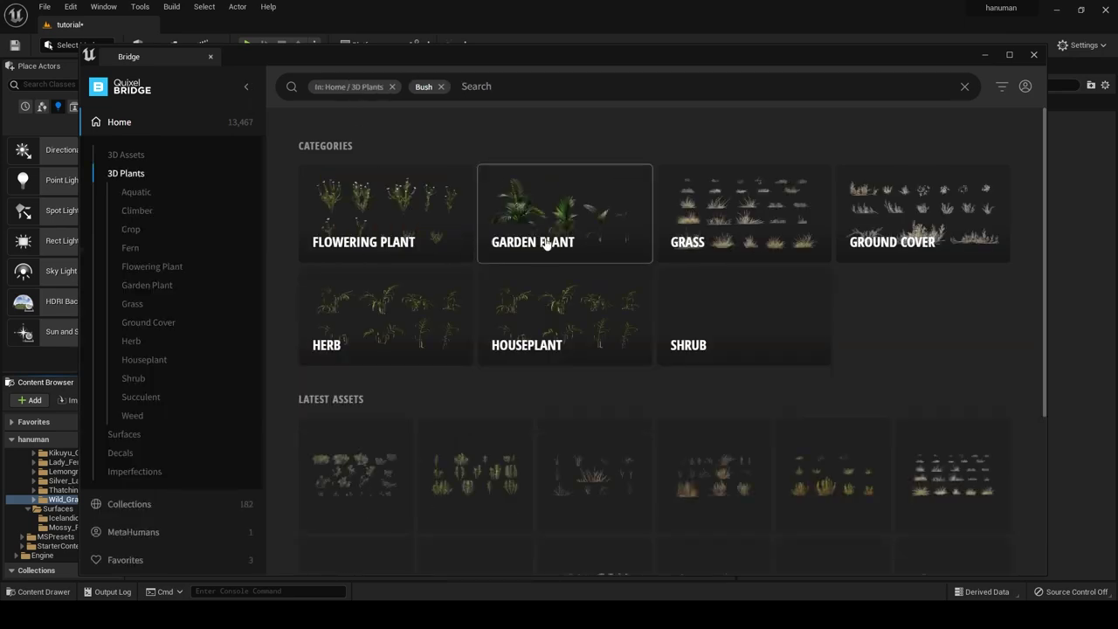
{"action": "scroll", "coordinate": [640, 440], "scroll_direction": "down", "scroll_amount": 3}
{"action": "scroll", "coordinate": [640, 440], "scroll_direction": "up", "scroll_amount": 3}
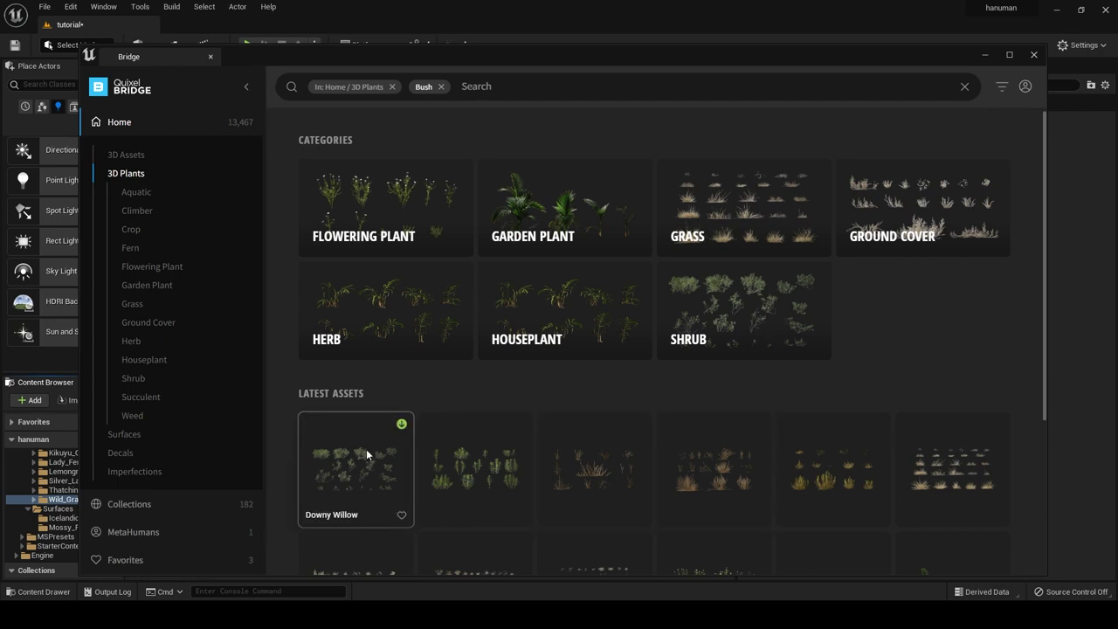
{"action": "left_click", "coordinate": [759, 339]}
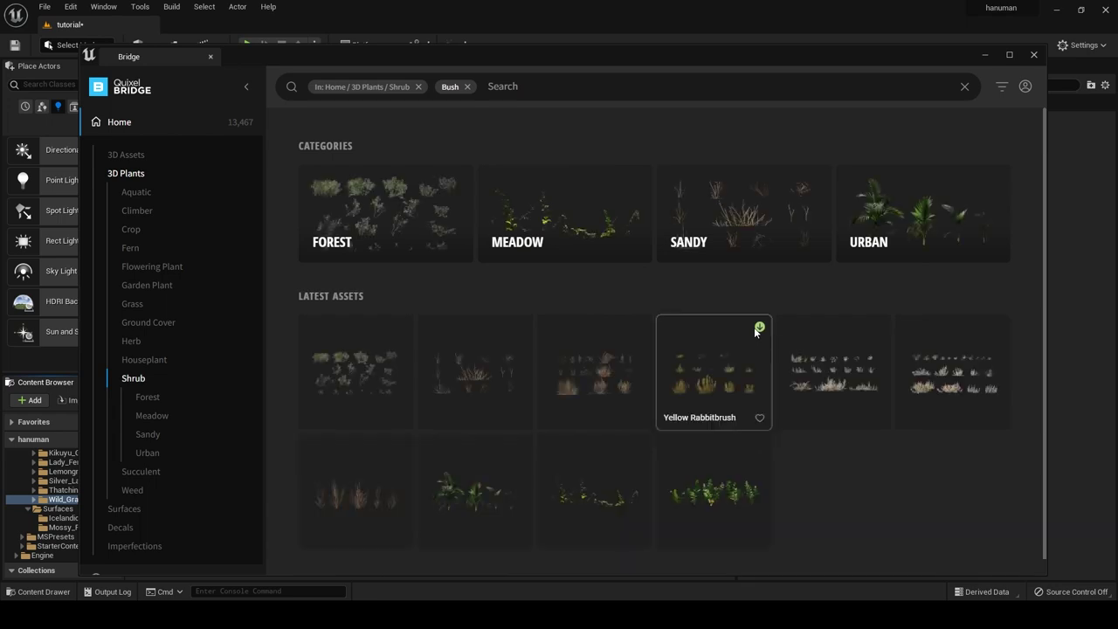
{"action": "left_click", "coordinate": [349, 250]}
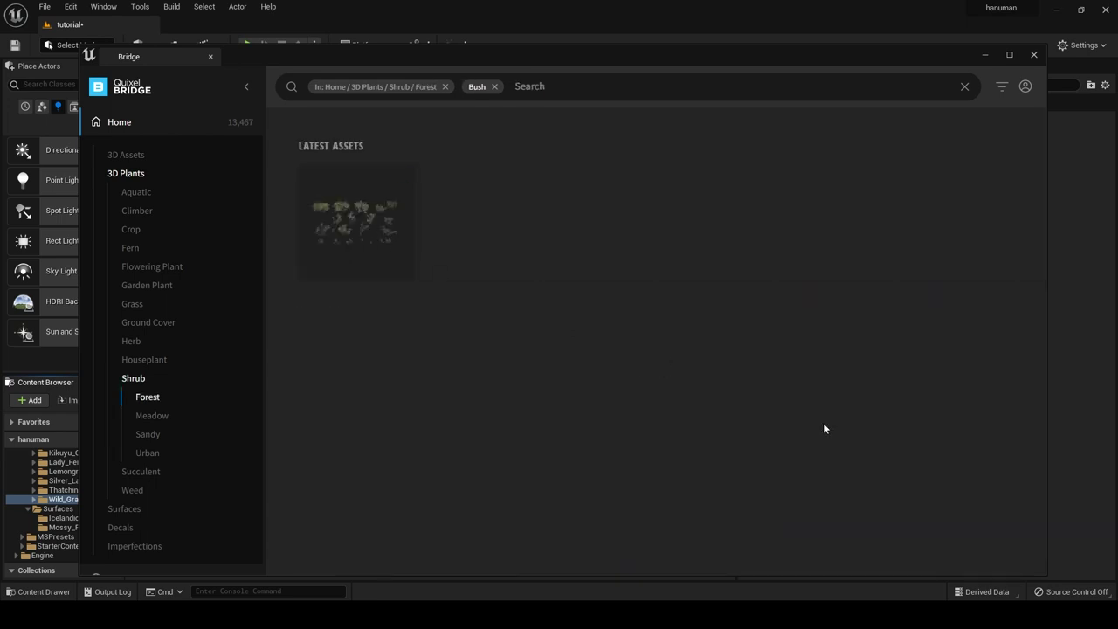
- Select European Spindle and Elderberry from the Local library and close Bridge
{"action": "left_click", "coordinate": [117, 124]}
{"action": "left_click", "coordinate": [136, 346]}
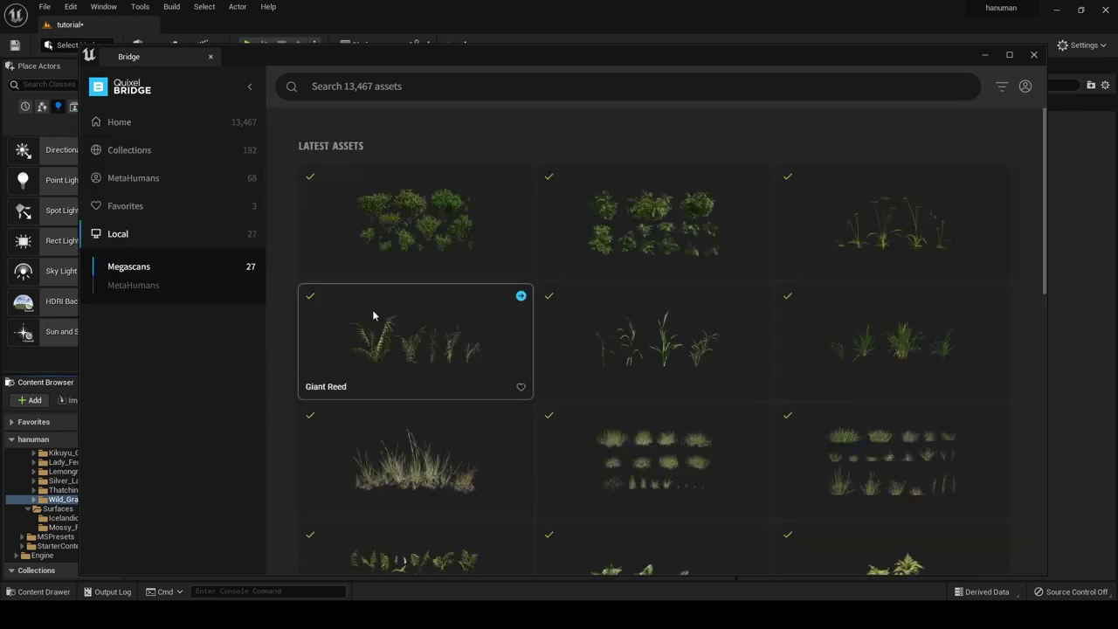
{"action": "left_click", "coordinate": [504, 236], "text": "ctrl"}
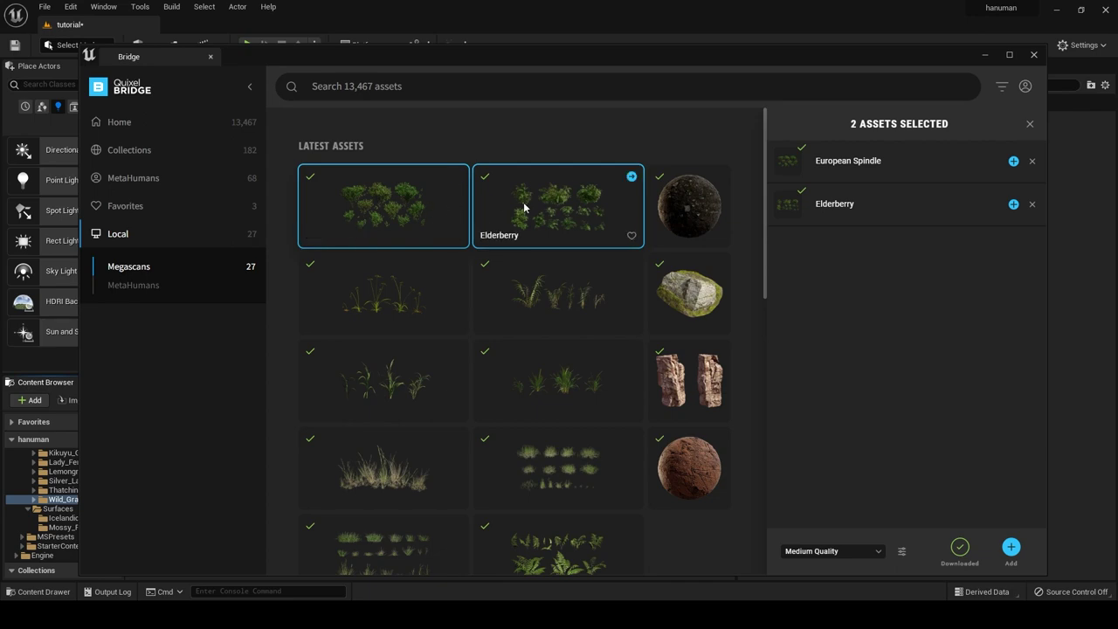
{"action": "left_click", "coordinate": [1035, 54]}
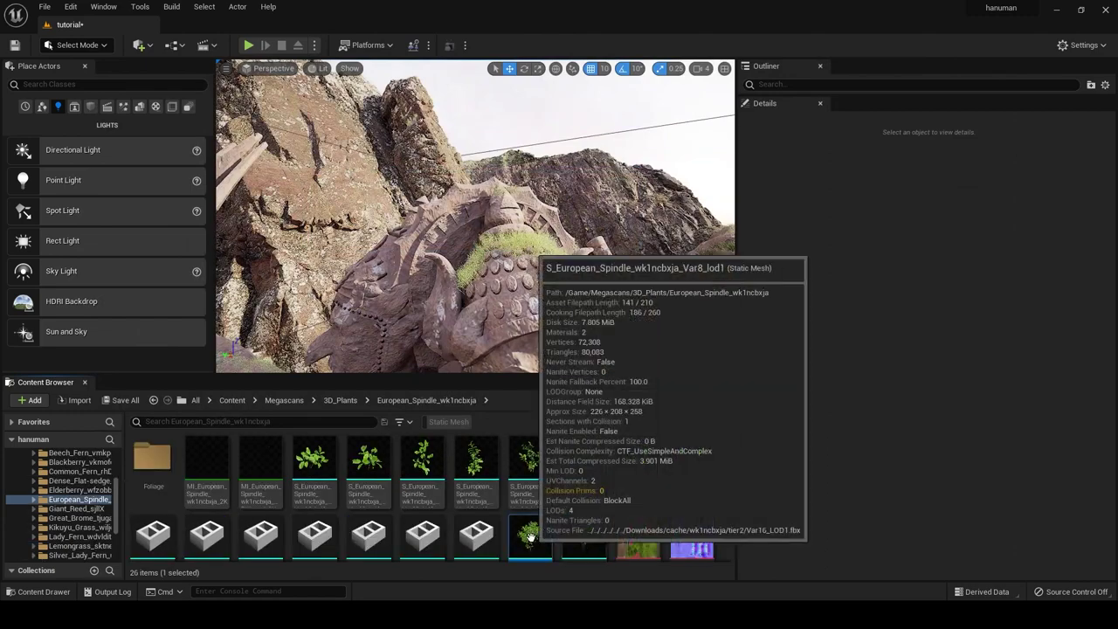
- Inspect the European Spindle static mesh up close in the mesh editor
{"action": "double_click", "coordinate": [525, 536]}
{"action": "scroll", "coordinate": [564, 352], "scroll_direction": "up", "scroll_amount": 5}
{"action": "scroll", "coordinate": [564, 352], "scroll_direction": "down", "scroll_amount": 5}
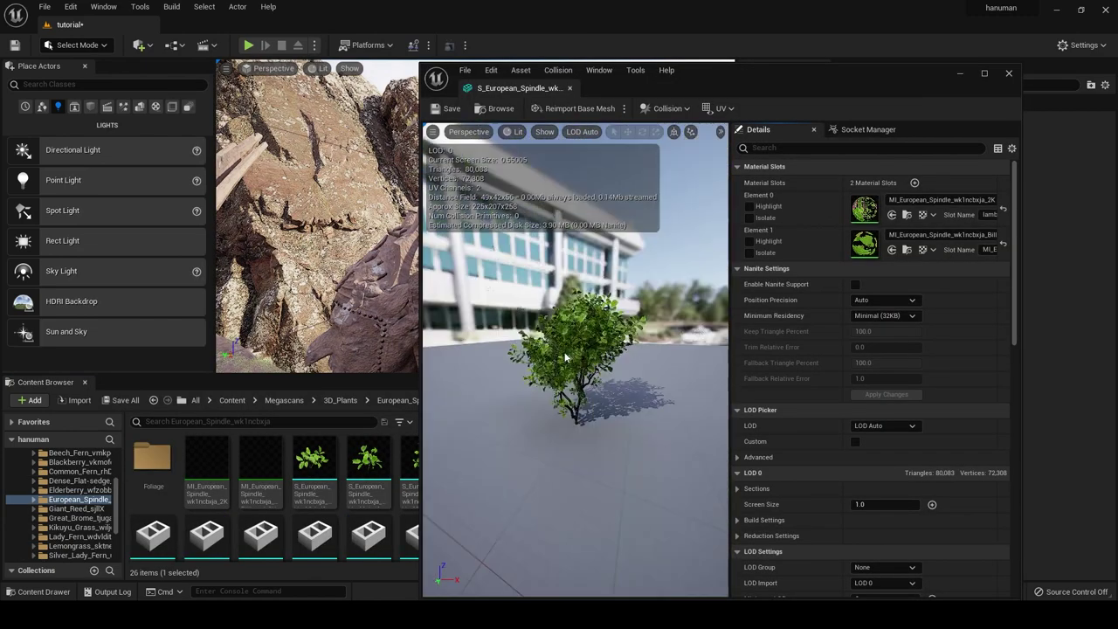
{"action": "left_click_drag", "start_coordinate": [564, 352], "coordinate": [524, 367]}
{"action": "scroll", "coordinate": [525, 367], "scroll_direction": "up", "scroll_amount": 3}
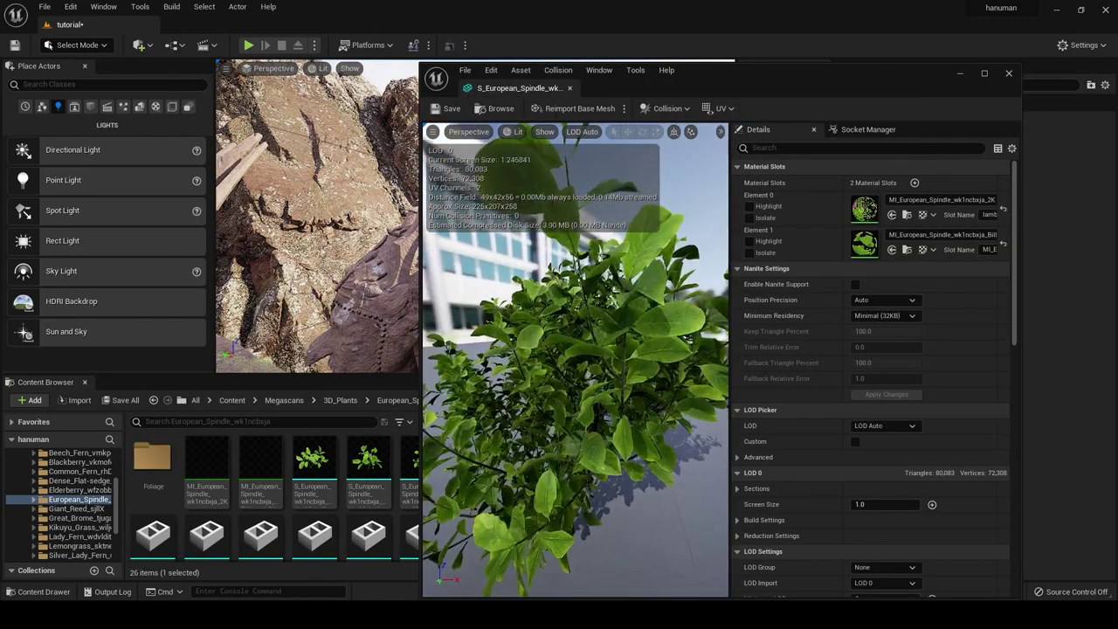
{"action": "scroll", "coordinate": [524, 367], "scroll_direction": "up", "scroll_amount": 3}
{"action": "scroll", "coordinate": [524, 367], "scroll_direction": "up", "scroll_amount": 2}
{"action": "left_click_drag", "start_coordinate": [591, 351], "coordinate": [559, 352]}
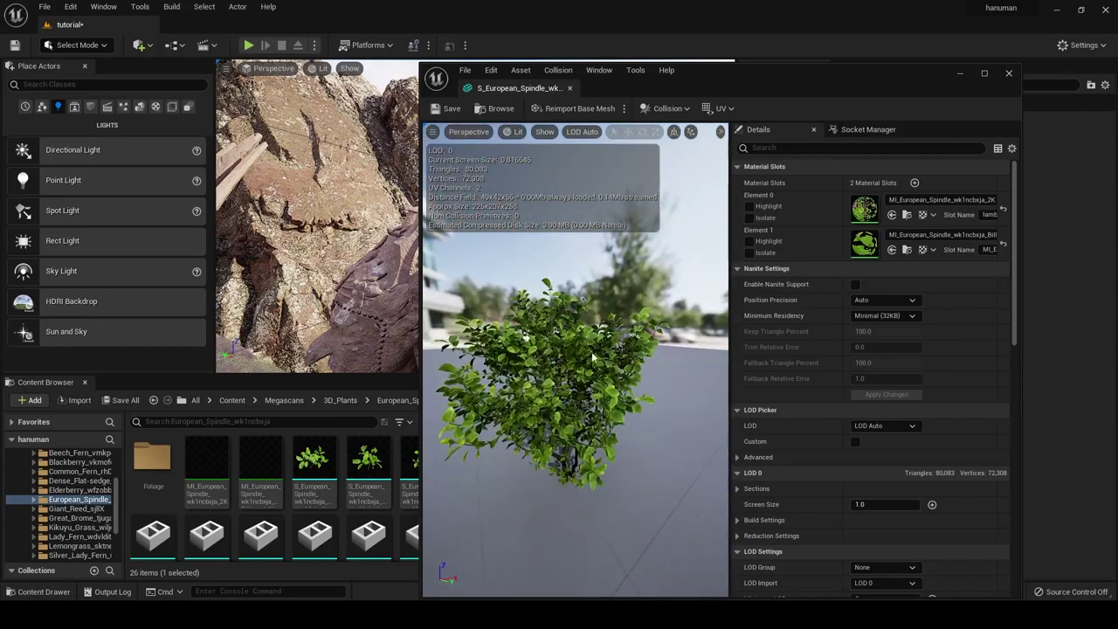
{"action": "scroll", "coordinate": [638, 344], "scroll_direction": "up", "scroll_amount": 3}
{"action": "scroll", "coordinate": [637, 344], "scroll_direction": "up", "scroll_amount": 2}
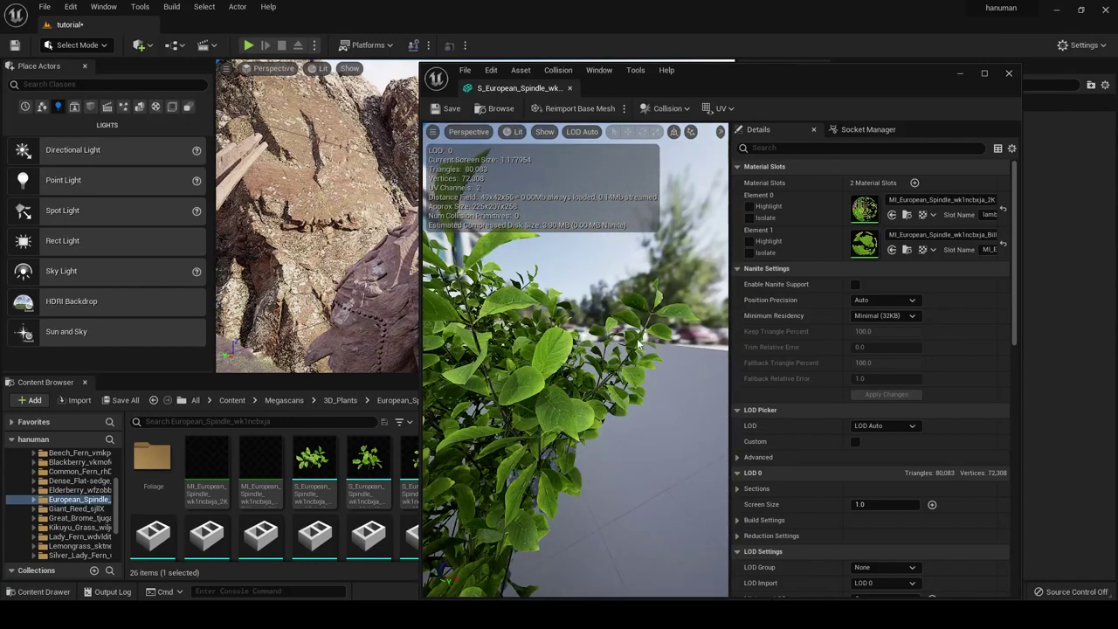
{"action": "left_click", "coordinate": [1009, 74]}
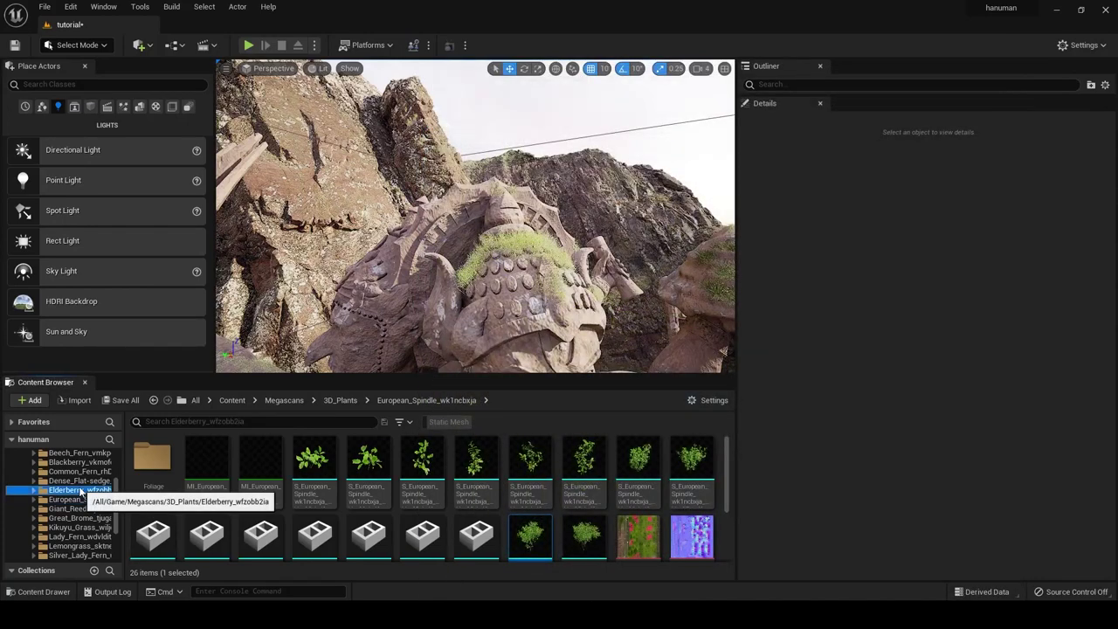
- Open the Elderberry folder and inspect the Elderberry Var10 mesh
{"action": "left_click_drag", "start_coordinate": [79, 490], "coordinate": [325, 482]}
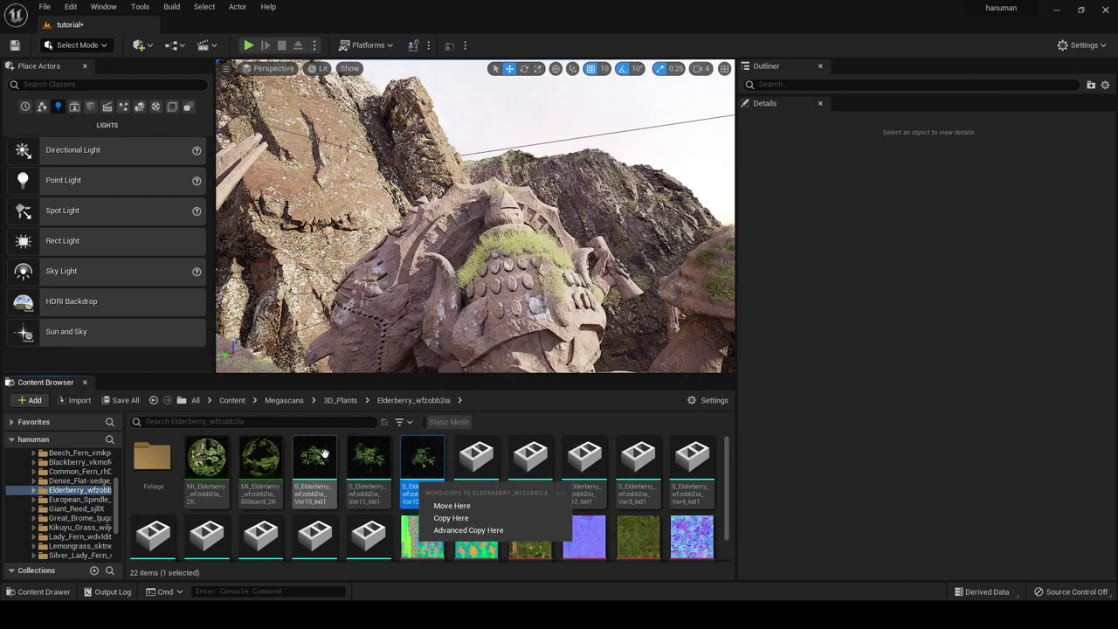
{"action": "double_click", "coordinate": [315, 463]}
{"action": "scroll", "coordinate": [563, 371], "scroll_direction": "up", "scroll_amount": 5}
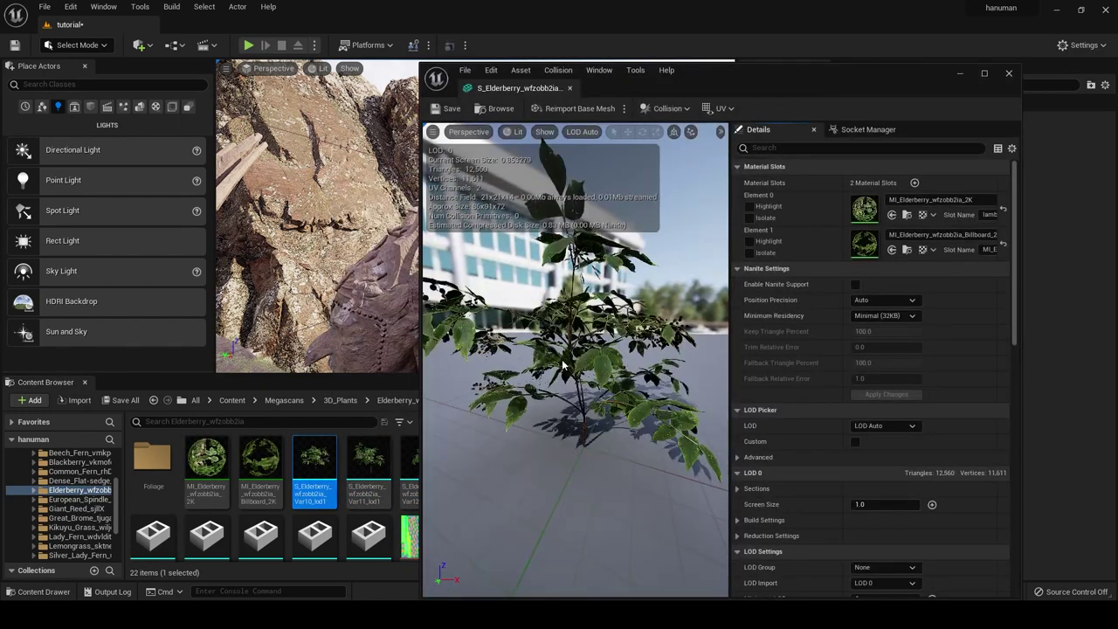
{"action": "left_click_drag", "start_coordinate": [604, 365], "coordinate": [542, 378]}
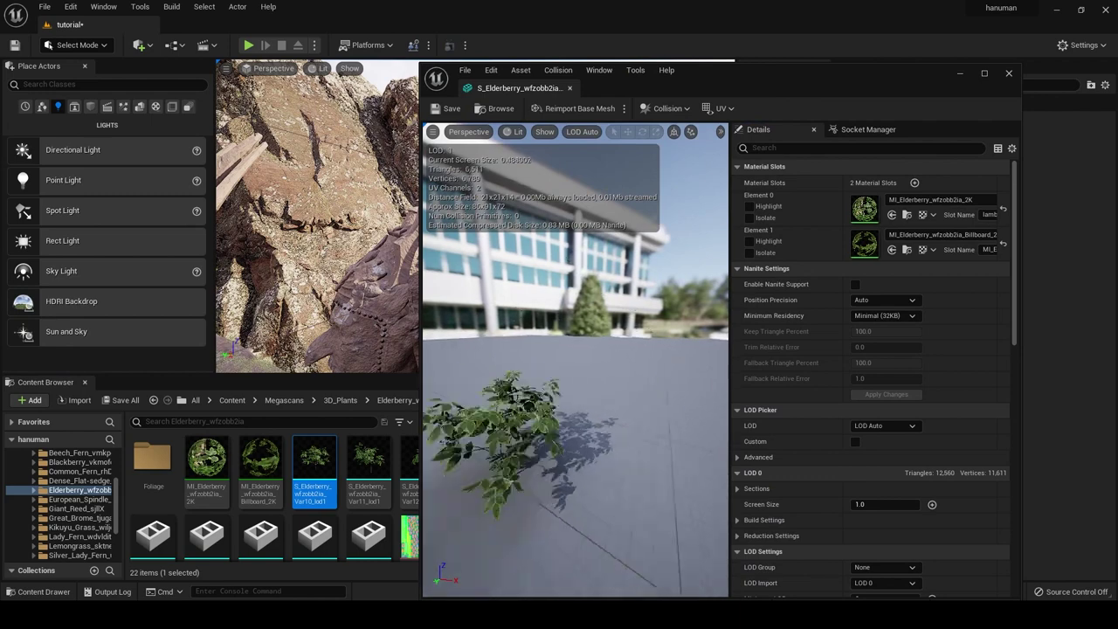
{"action": "left_click", "coordinate": [1009, 74]}
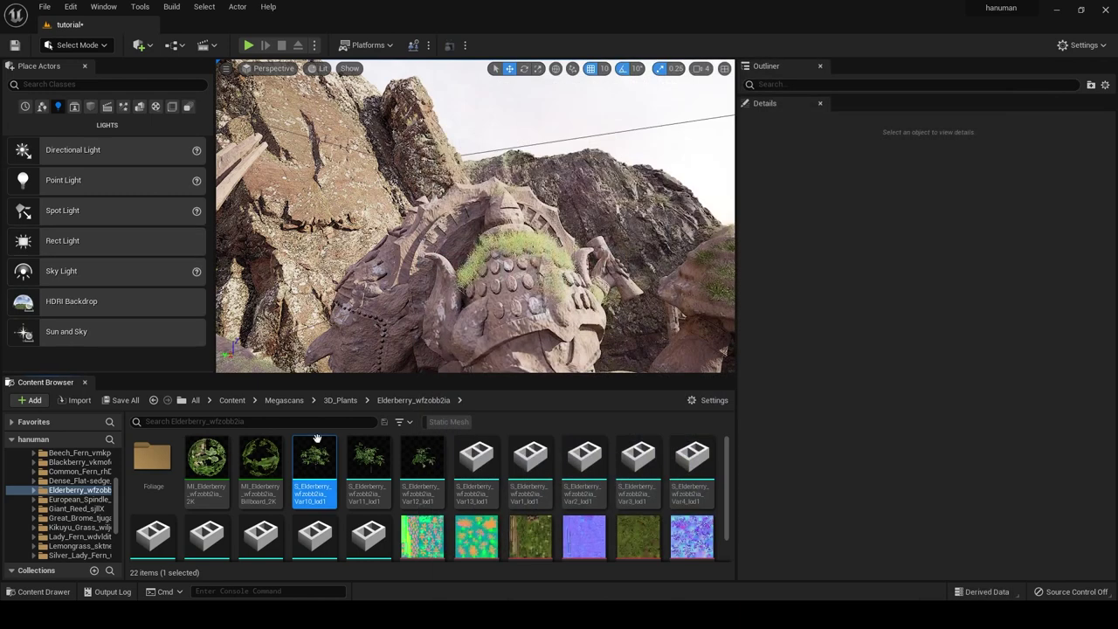
- Place Elderberry Var12, Var3 and another Elderberry bush on the statue's head and near its chin
{"action": "right_click_drag", "start_coordinate": [479, 285], "coordinate": [489, 289]}
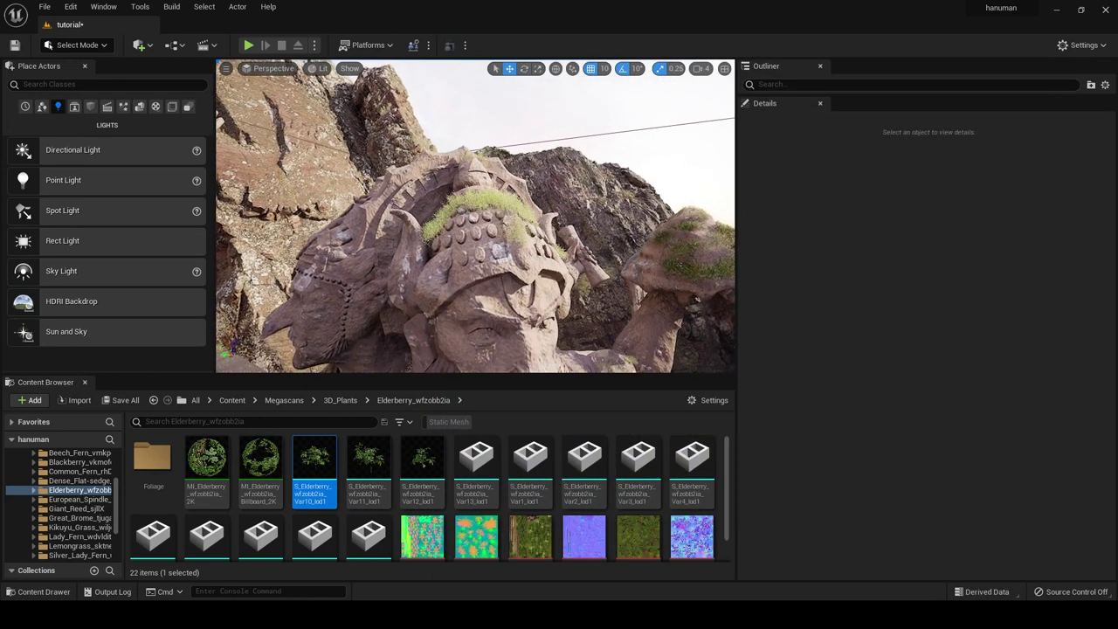
{"action": "left_click", "coordinate": [442, 480]}
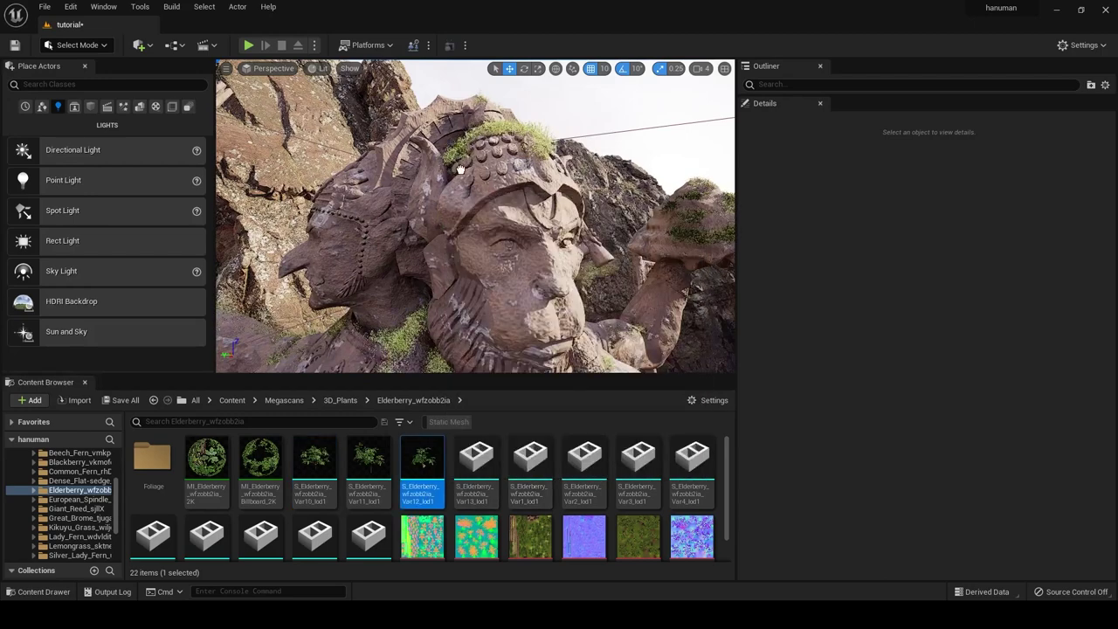
{"action": "left_click_drag", "start_coordinate": [451, 179], "coordinate": [445, 162]}
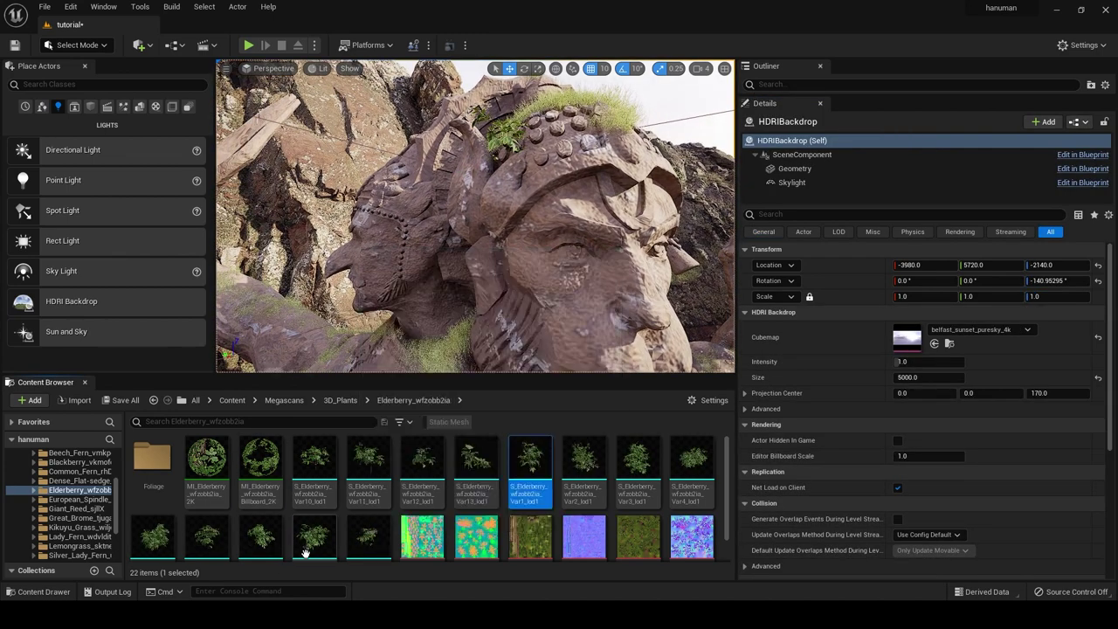
{"action": "left_click_drag", "start_coordinate": [296, 255], "coordinate": [452, 331]}
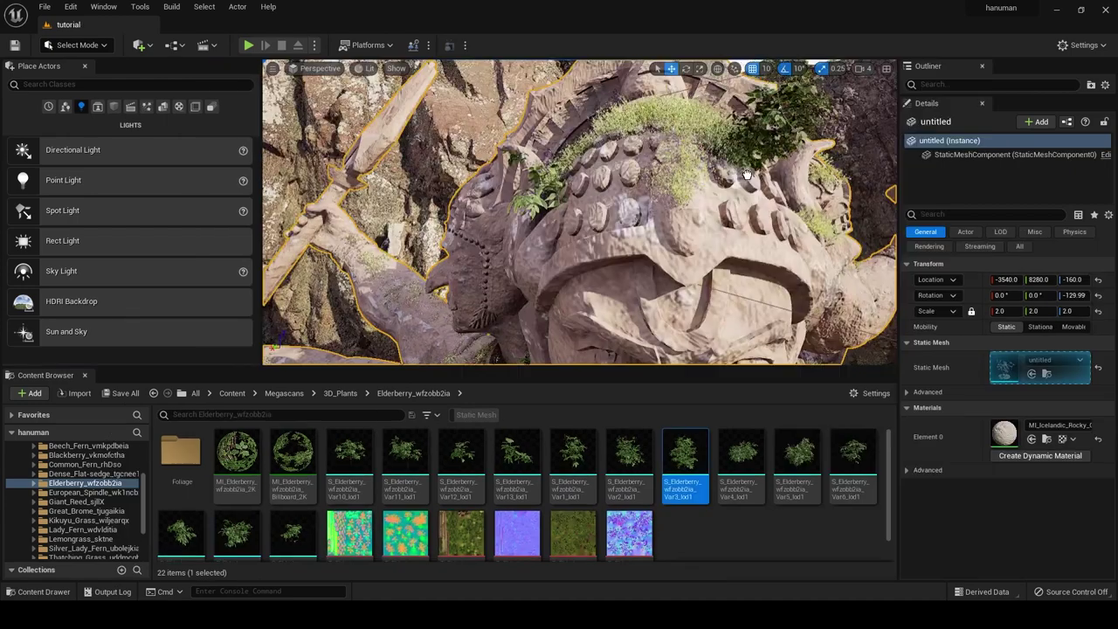
{"action": "left_click_drag", "start_coordinate": [747, 175], "coordinate": [747, 175]}
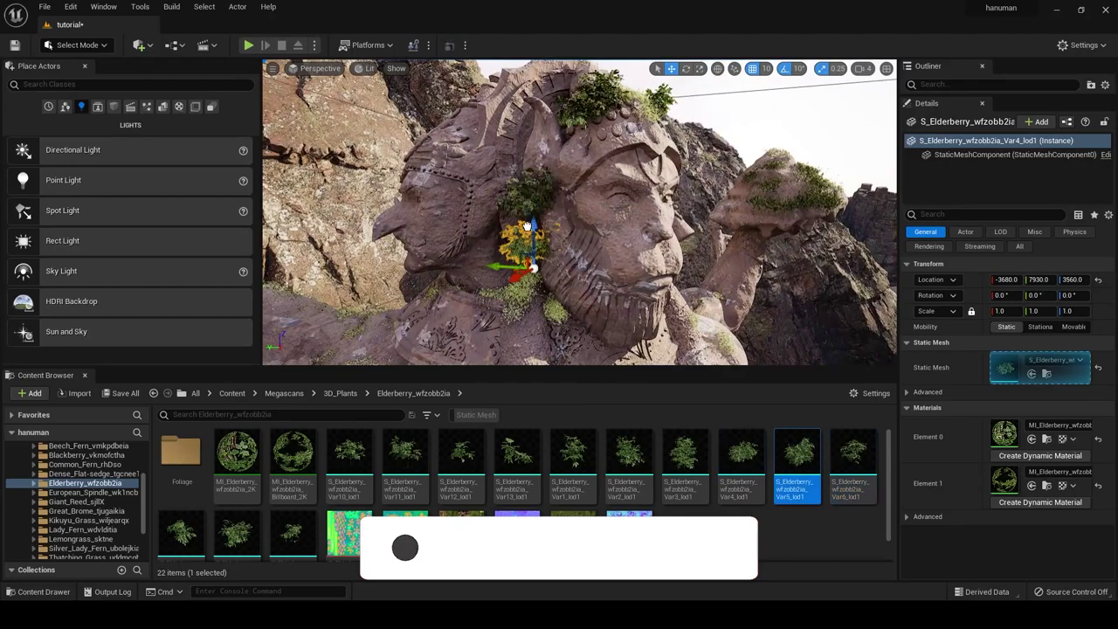
{"action": "left_click_drag", "start_coordinate": [852, 454], "coordinate": [539, 274]}
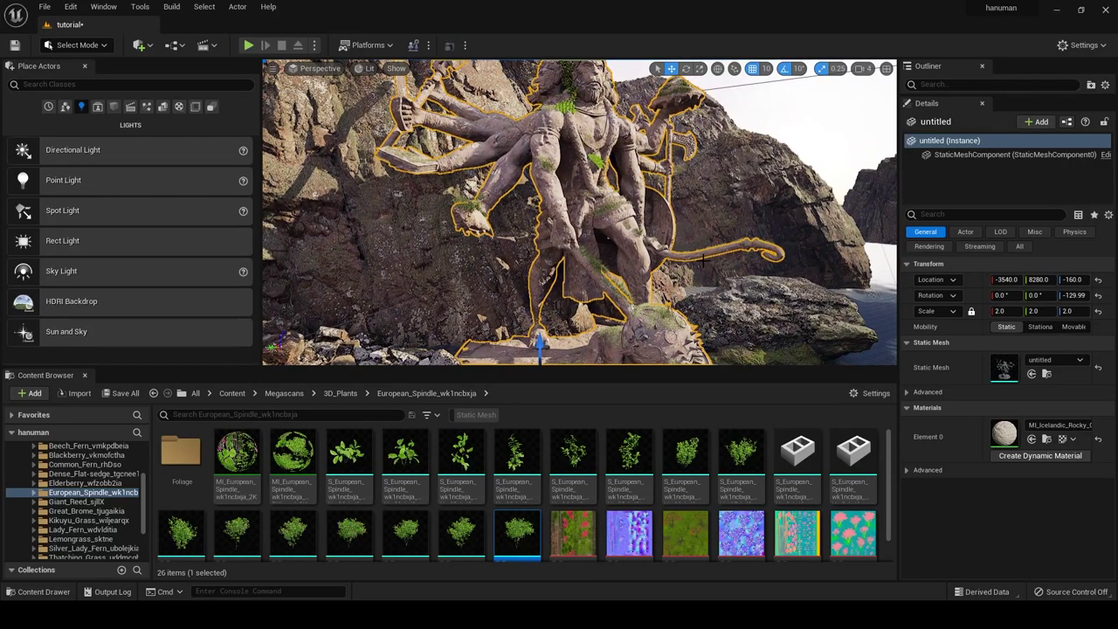
{"action": "left_click", "coordinate": [787, 116]}
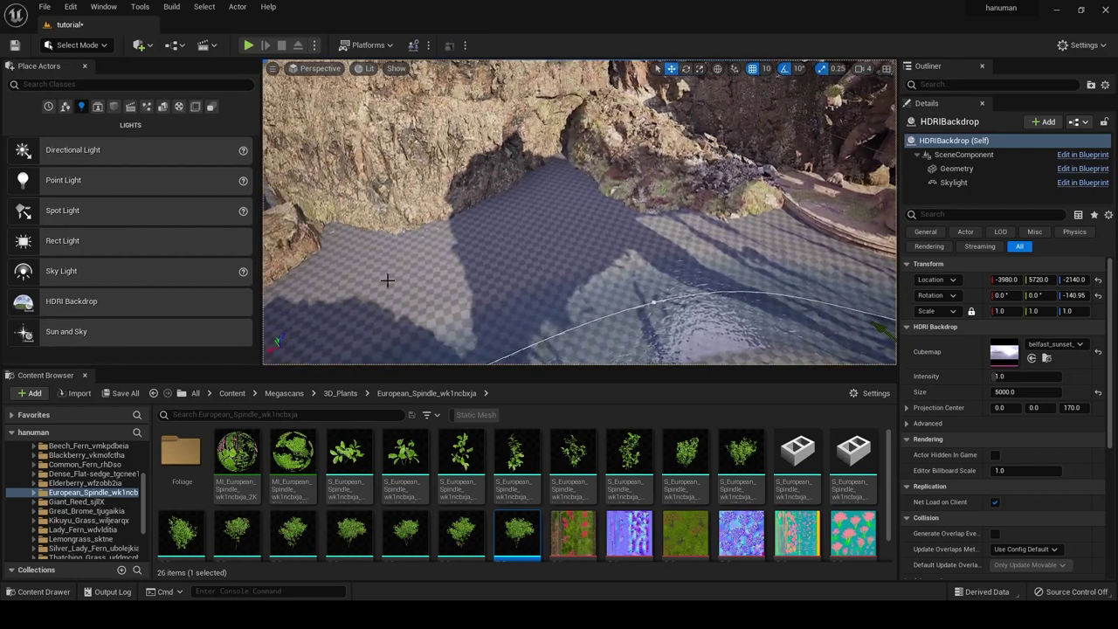
- Place a Nordic beach rock formation on the riverbed, scale it to about 4.355 and sink it
{"action": "scroll", "coordinate": [134, 452], "scroll_direction": "up", "scroll_amount": 3}
{"action": "left_click", "coordinate": [61, 493]}
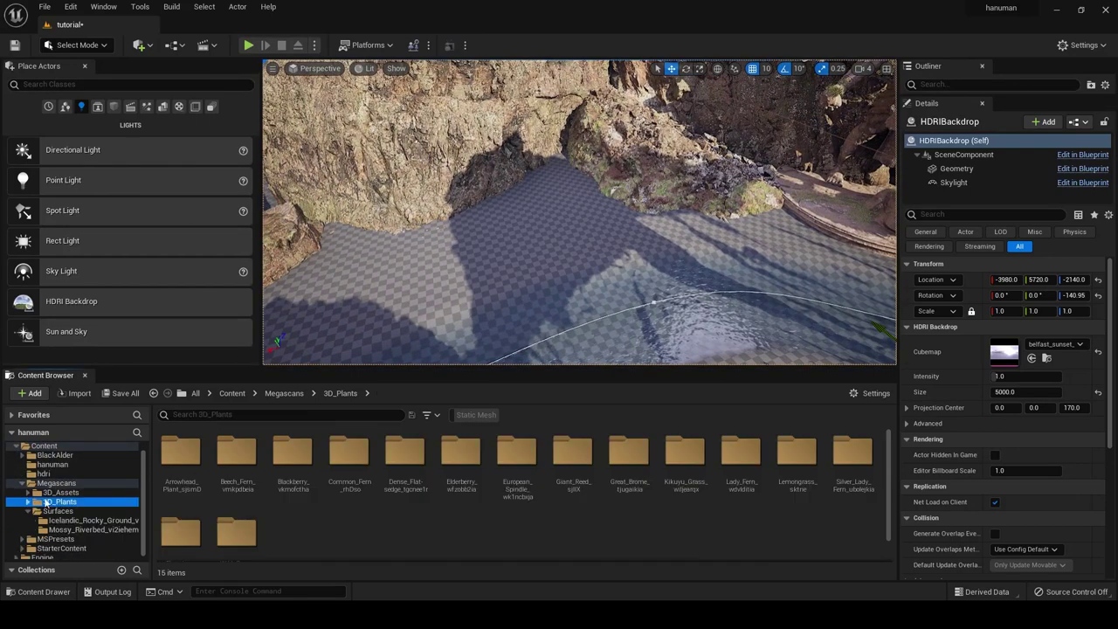
{"action": "left_click", "coordinate": [483, 415]}
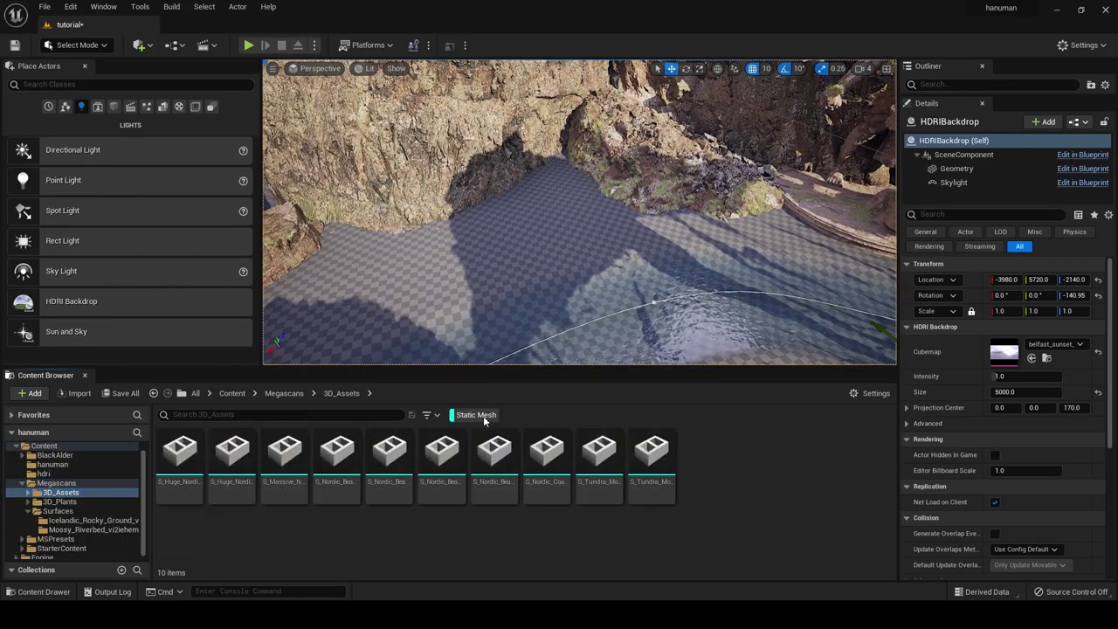
{"action": "left_click_drag", "start_coordinate": [493, 458], "coordinate": [601, 166]}
{"action": "left_click_drag", "start_coordinate": [569, 268], "coordinate": [568, 266]}
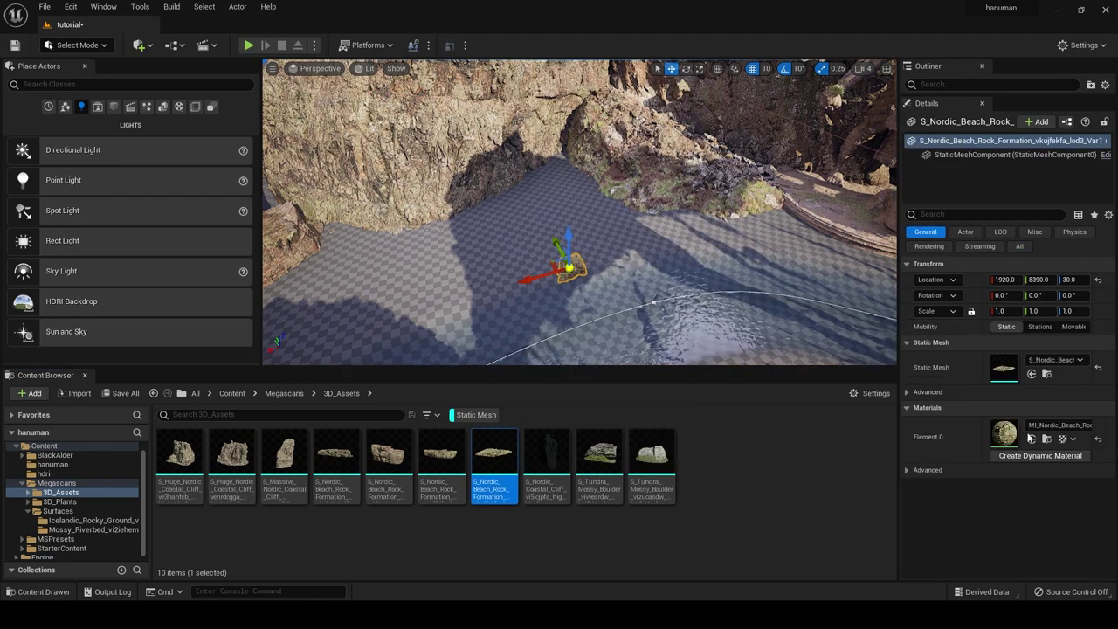
{"action": "left_click_drag", "start_coordinate": [1004, 311], "coordinate": [1057, 311]}
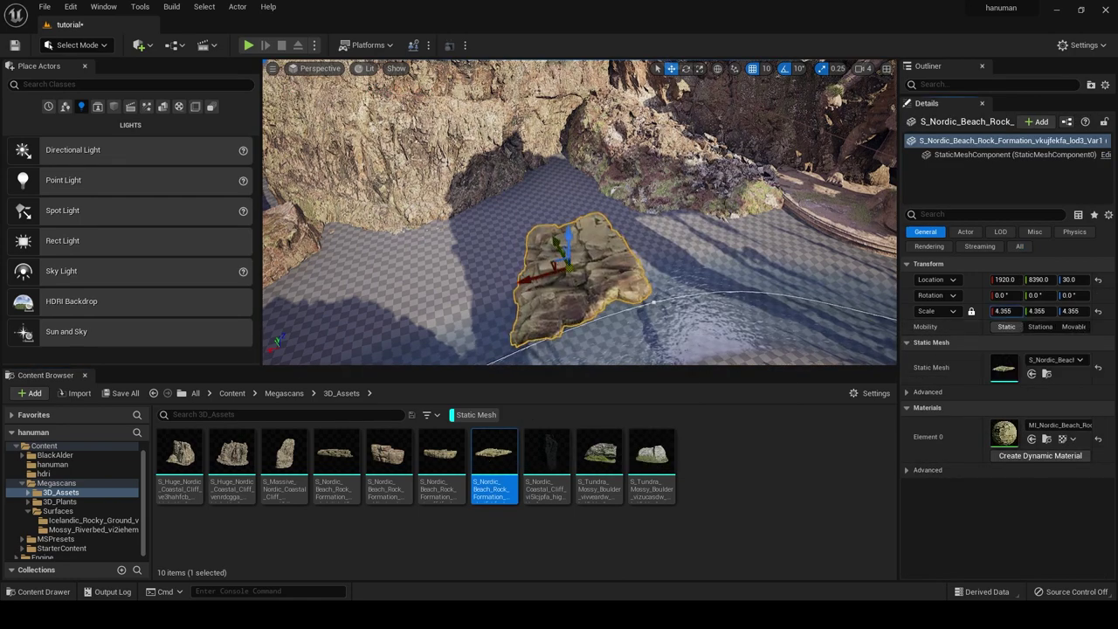
{"action": "mouse_move", "coordinate": [867, 249]}
{"action": "right_mouse_down"}
{"action": "mouse_move", "coordinate": [860, 218]}
{"action": "mouse_move", "coordinate": [839, 232]}
{"action": "right_mouse_up"}
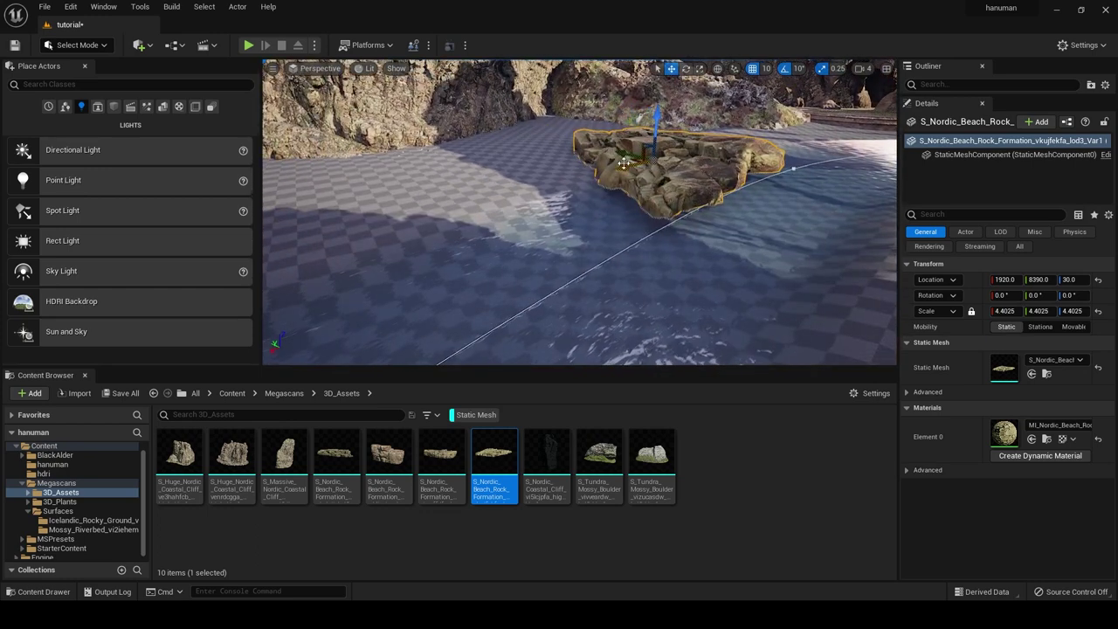
{"action": "mouse_move", "coordinate": [623, 164]}
{"action": "left_mouse_down"}
{"action": "mouse_move", "coordinate": [603, 144]}
{"action": "mouse_move", "coordinate": [600, 118]}
{"action": "left_mouse_up"}
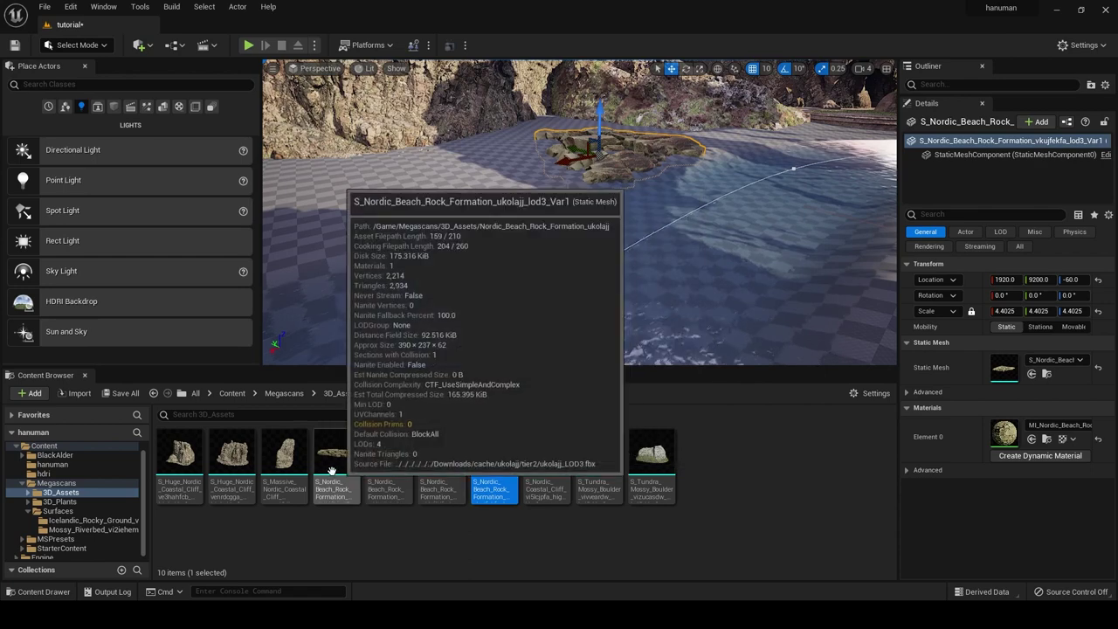
- Add a second enlarged beach rock lowered into the water and a third near the canyon entrance
{"action": "left_click_drag", "start_coordinate": [336, 455], "coordinate": [485, 205]}
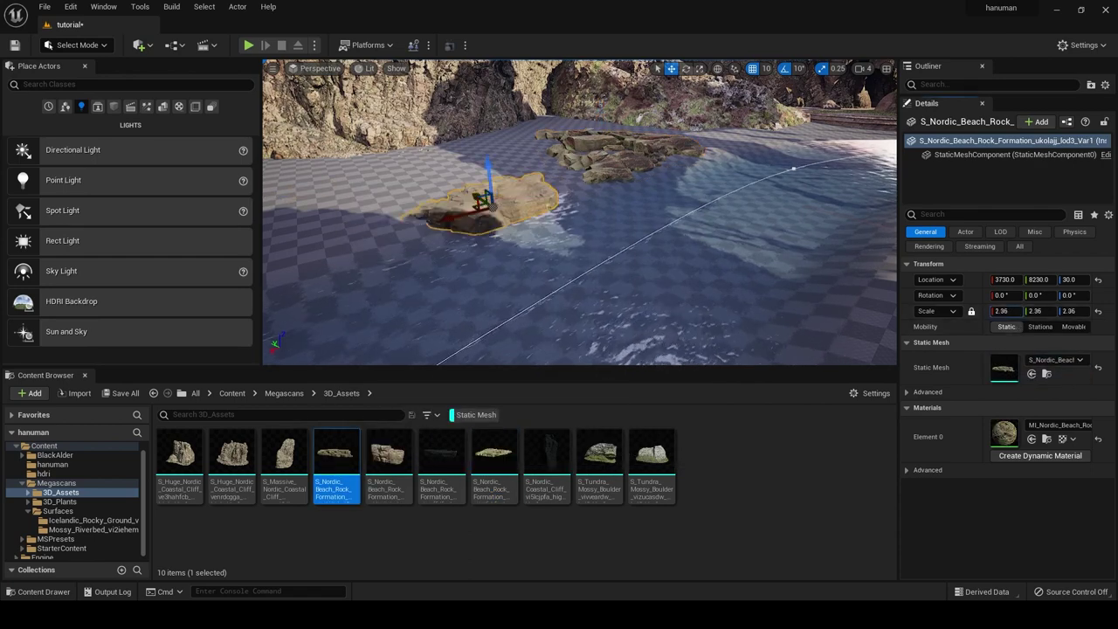
{"action": "left_click_drag", "start_coordinate": [1014, 312], "coordinate": [1044, 312]}
{"action": "left_click_drag", "start_coordinate": [479, 169], "coordinate": [483, 194]}
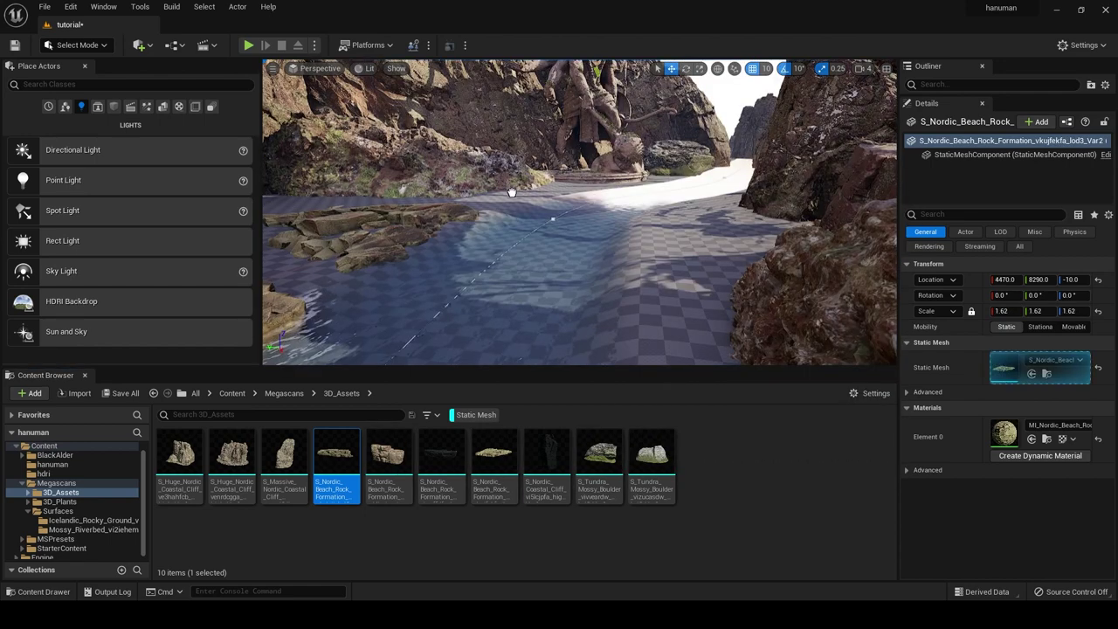
{"action": "left_click_drag", "start_coordinate": [510, 196], "coordinate": [505, 192]}
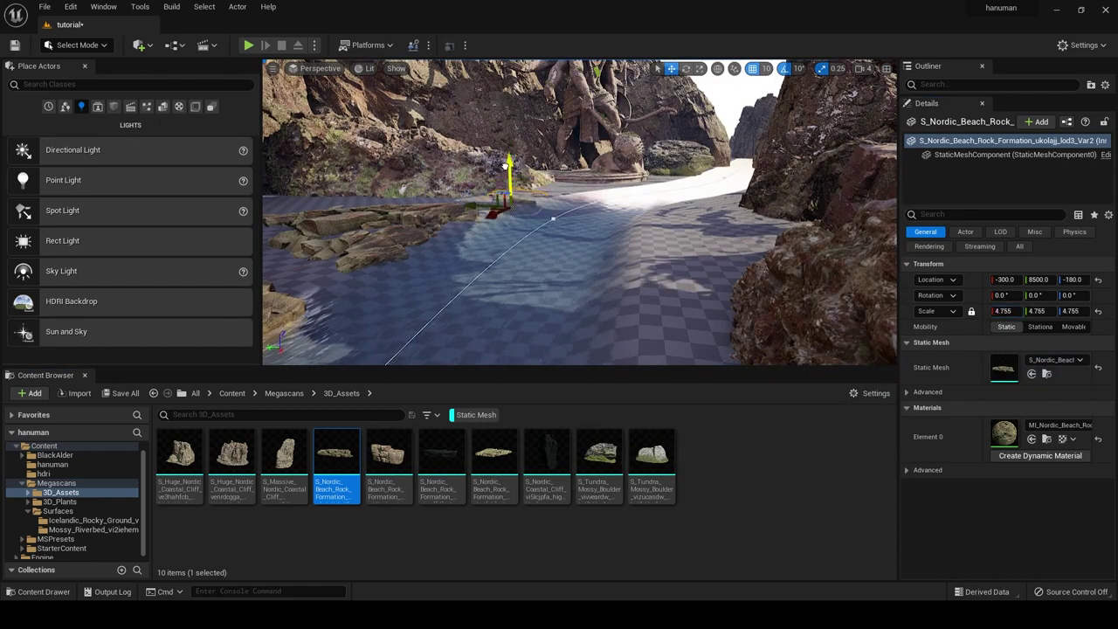
{"action": "right_click_drag", "start_coordinate": [633, 301], "coordinate": [633, 301]}
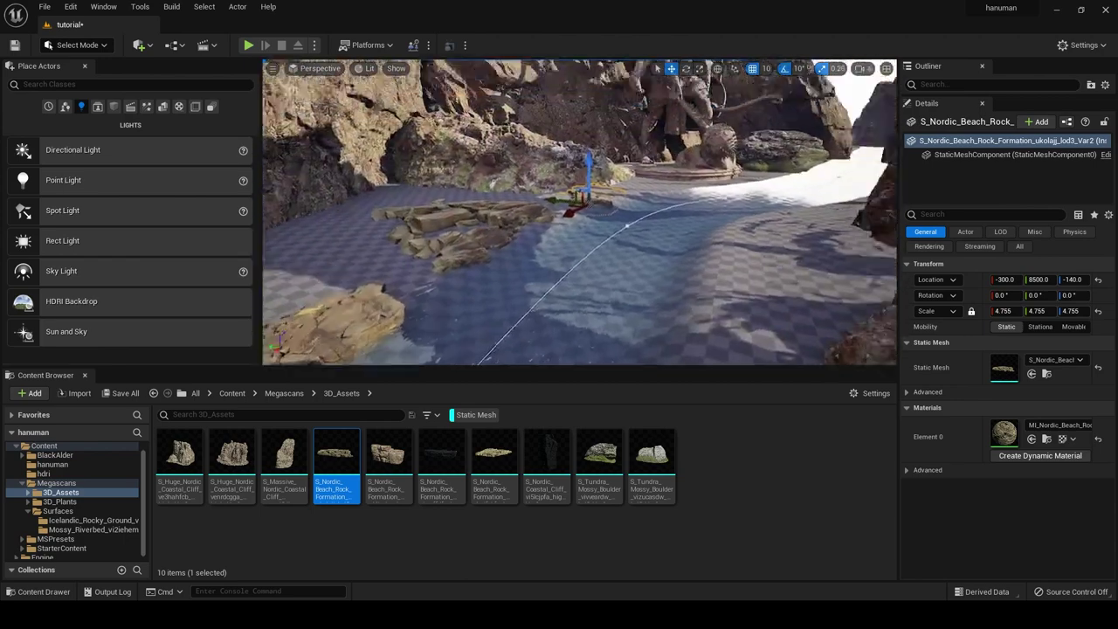
{"action": "right_click_drag", "start_coordinate": [597, 233], "coordinate": [597, 233]}
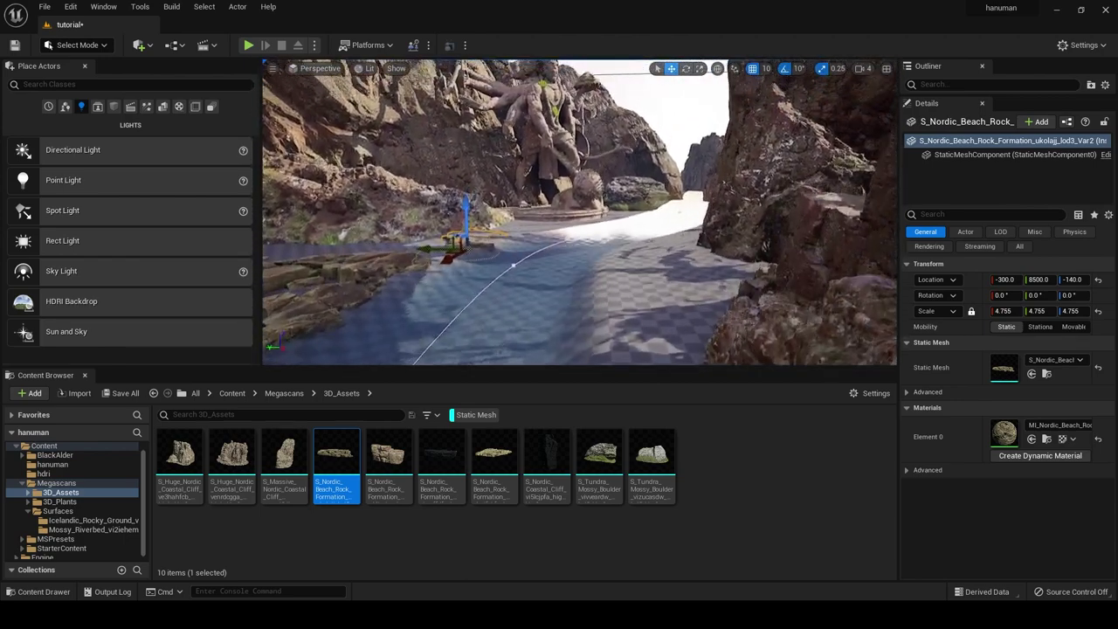
{"action": "left_click", "coordinate": [597, 233]}
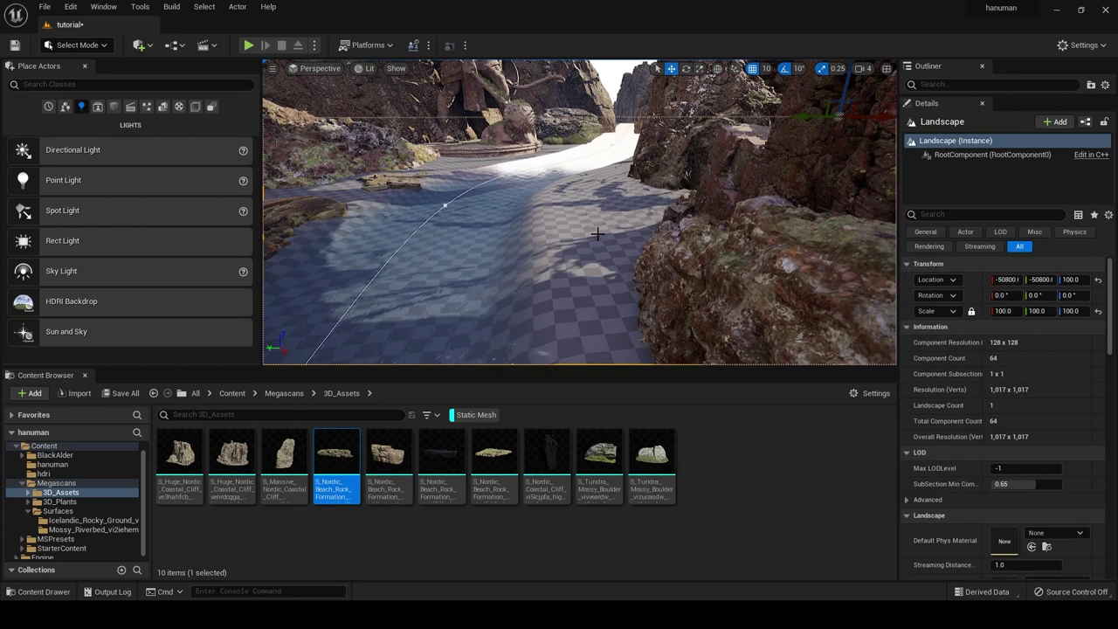
- Preview the MI_Mossy_Riverbed material from the Mossy_Riverbed folder
{"action": "right_click_drag", "start_coordinate": [598, 232], "coordinate": [598, 231]}
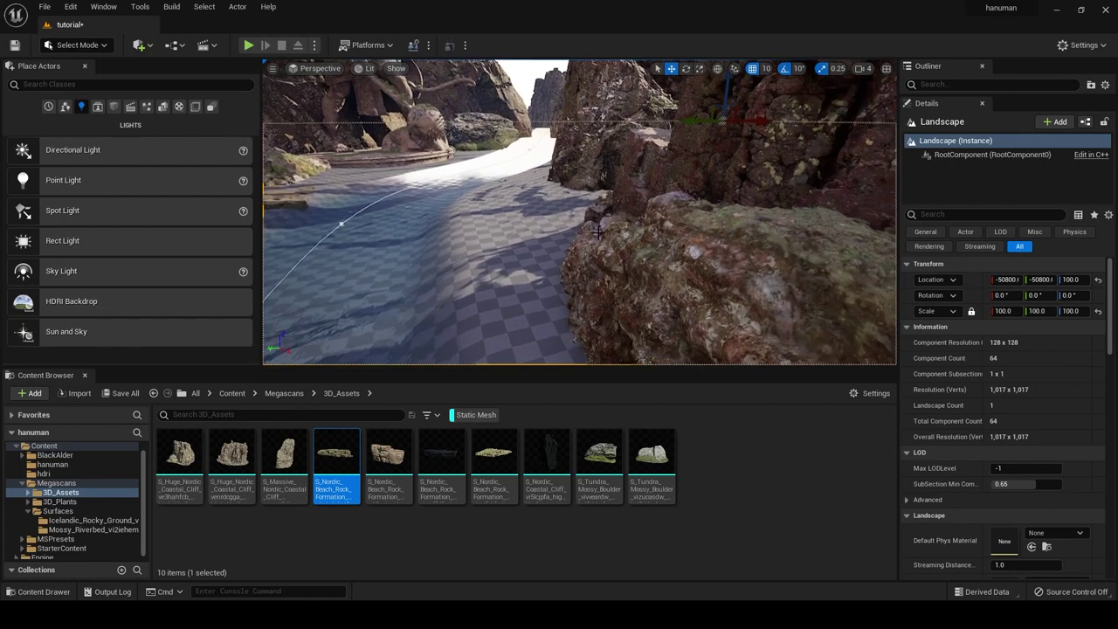
{"action": "left_click", "coordinate": [63, 529]}
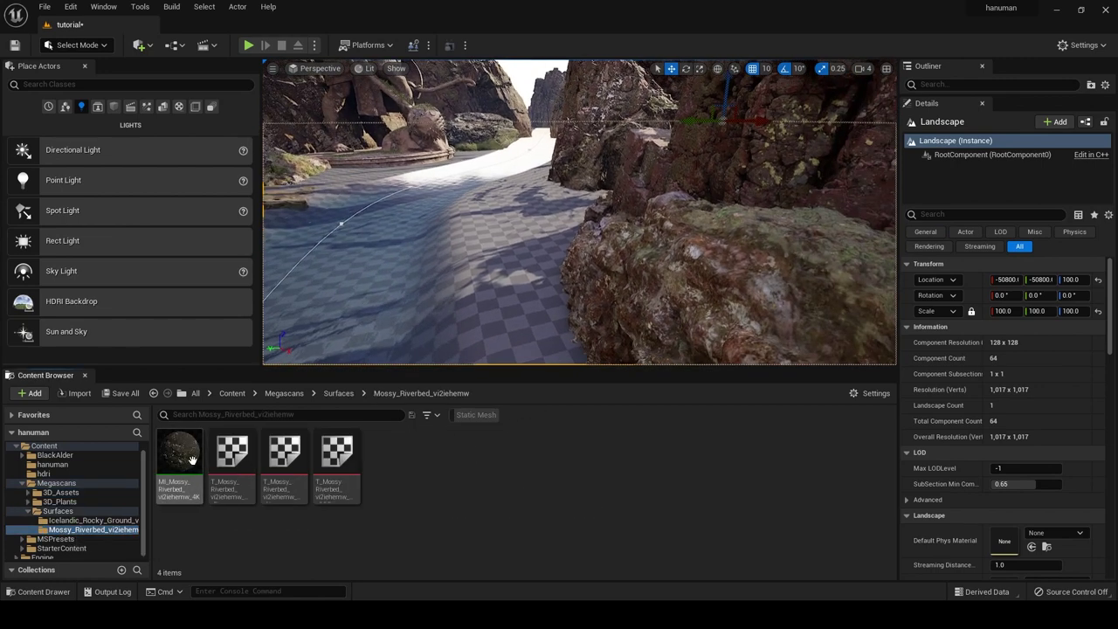
{"action": "double_click", "coordinate": [187, 461]}
{"action": "left_click_drag", "start_coordinate": [600, 334], "coordinate": [664, 331]}
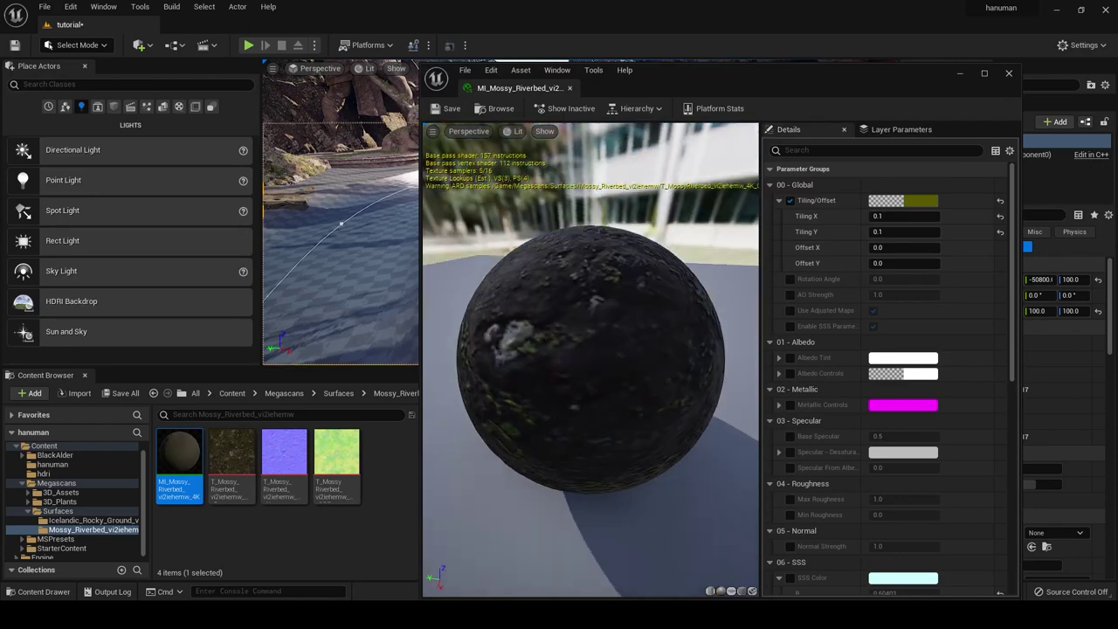
{"action": "left_click", "coordinate": [1008, 74]}
- Assign MI_Mossy_Riverbed as the Landscape Material and frame the statue over the riverbed
{"action": "right_click_drag", "start_coordinate": [526, 246], "coordinate": [559, 245]}
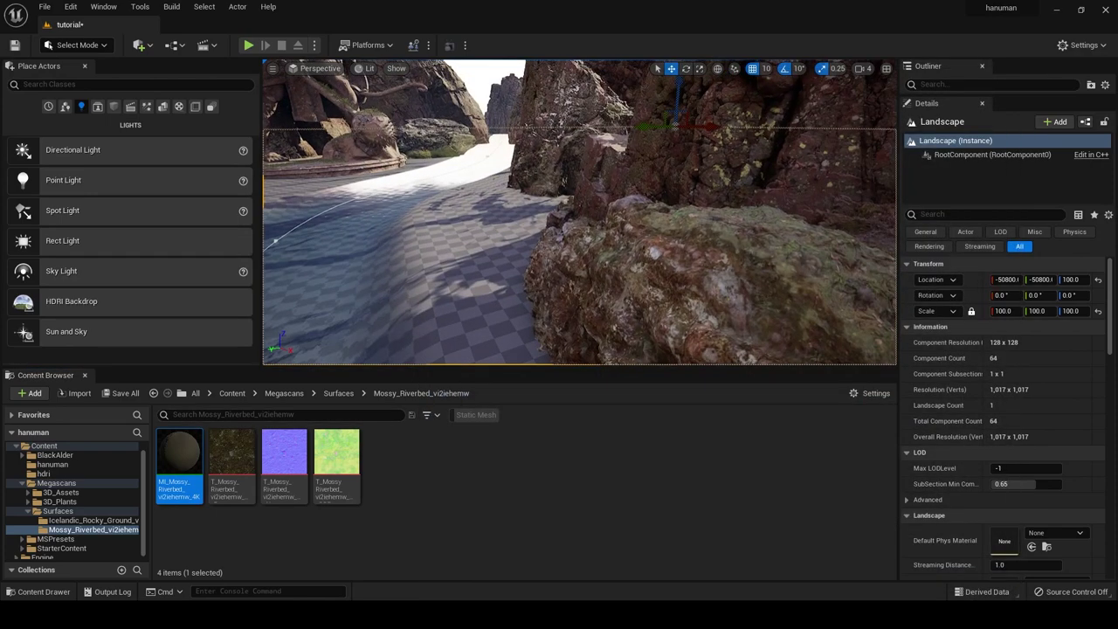
{"action": "scroll", "coordinate": [940, 398], "scroll_direction": "down", "scroll_amount": 5}
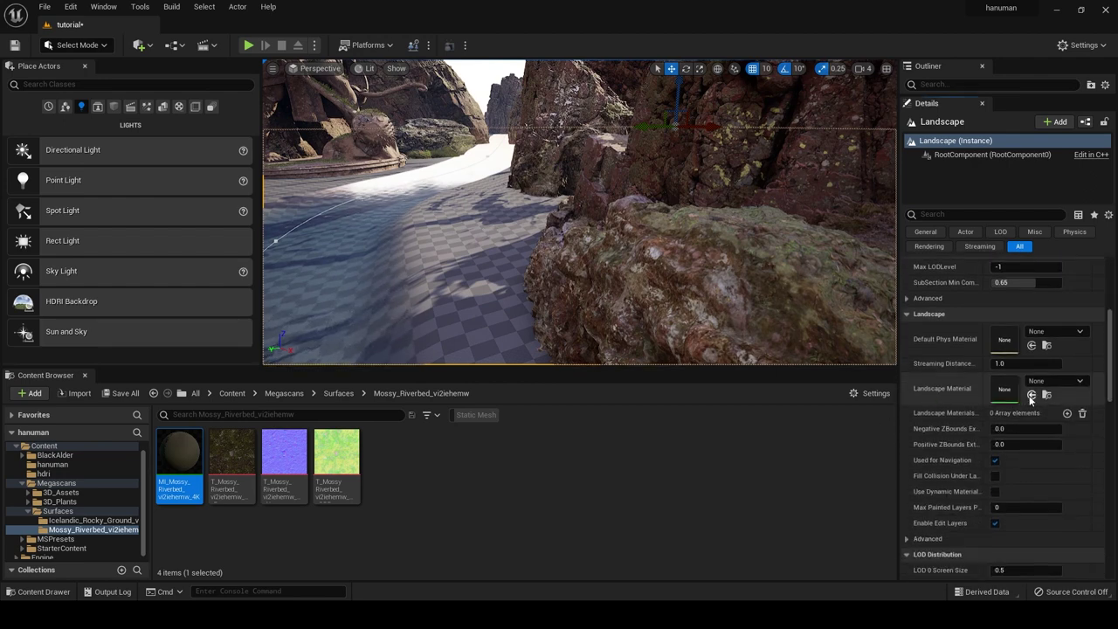
{"action": "left_click", "coordinate": [1032, 396]}
{"action": "right_click_drag", "start_coordinate": [554, 289], "coordinate": [507, 289]}
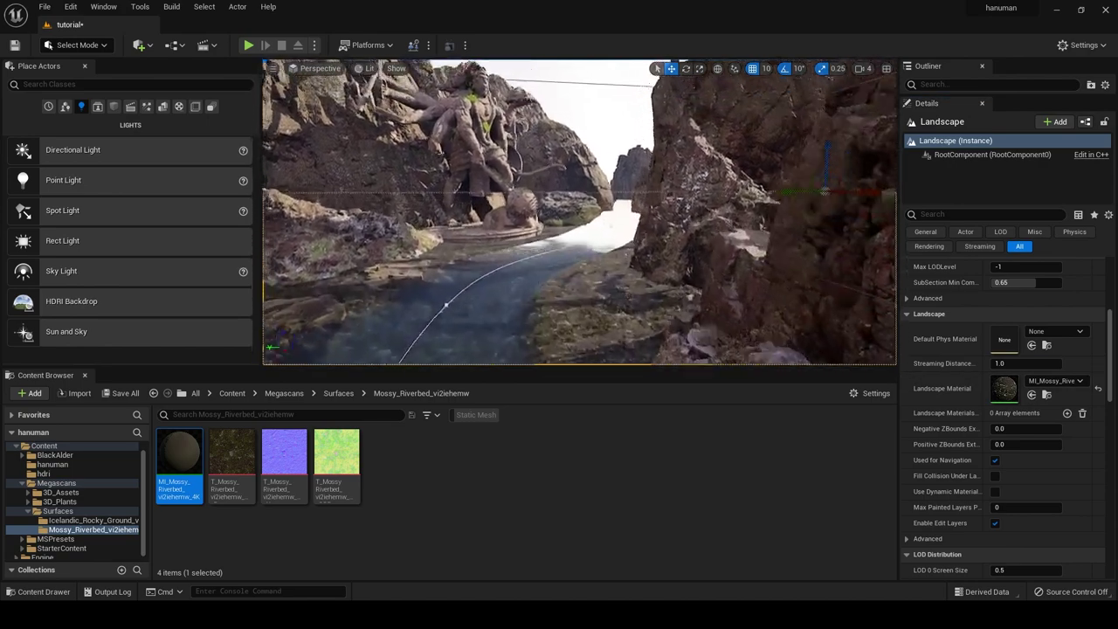
{"action": "right_click_drag", "start_coordinate": [506, 289], "coordinate": [419, 289]}
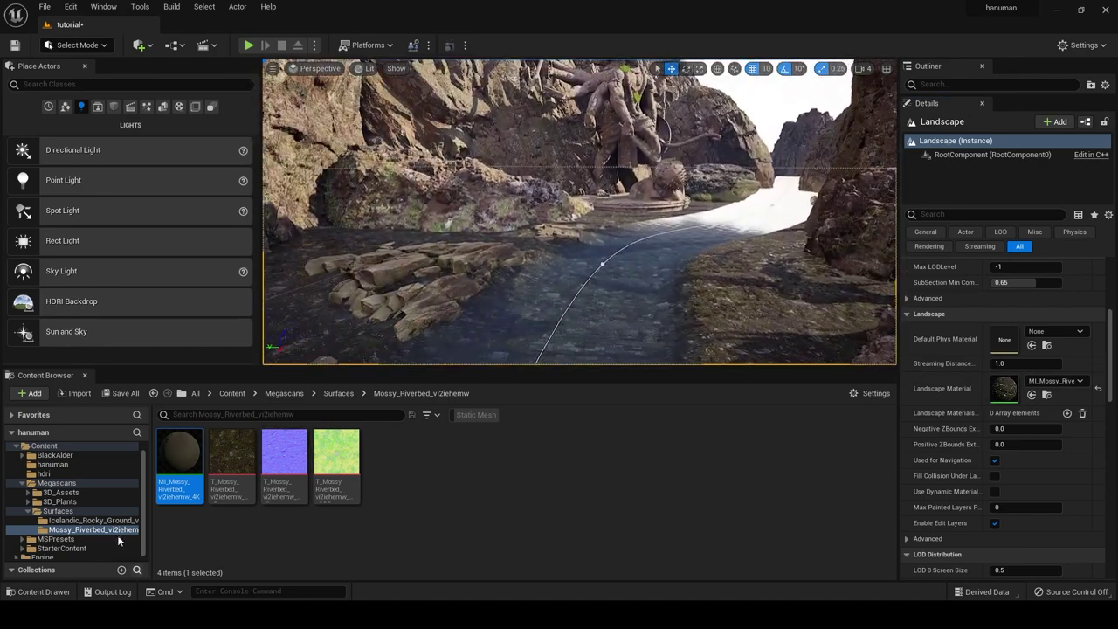
- Place a Tundra Mossy Boulder (scale 5.675) and another Nordic beach rock, then switch to Foliage mode
{"action": "left_click", "coordinate": [60, 492]}
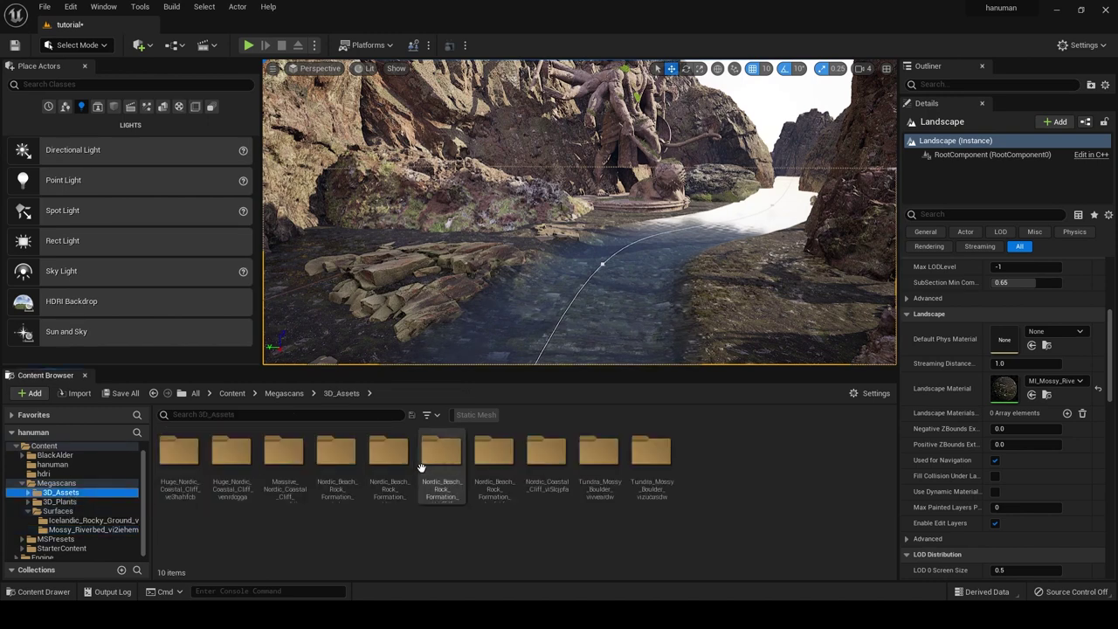
{"action": "left_click", "coordinate": [491, 415]}
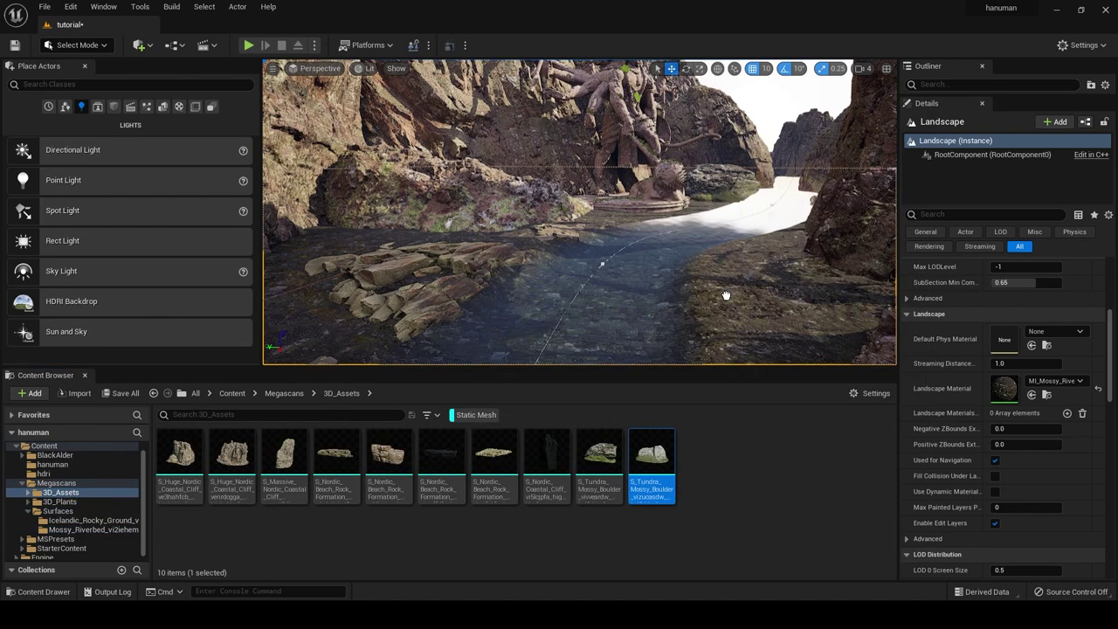
{"action": "left_click_drag", "start_coordinate": [651, 456], "coordinate": [725, 292]}
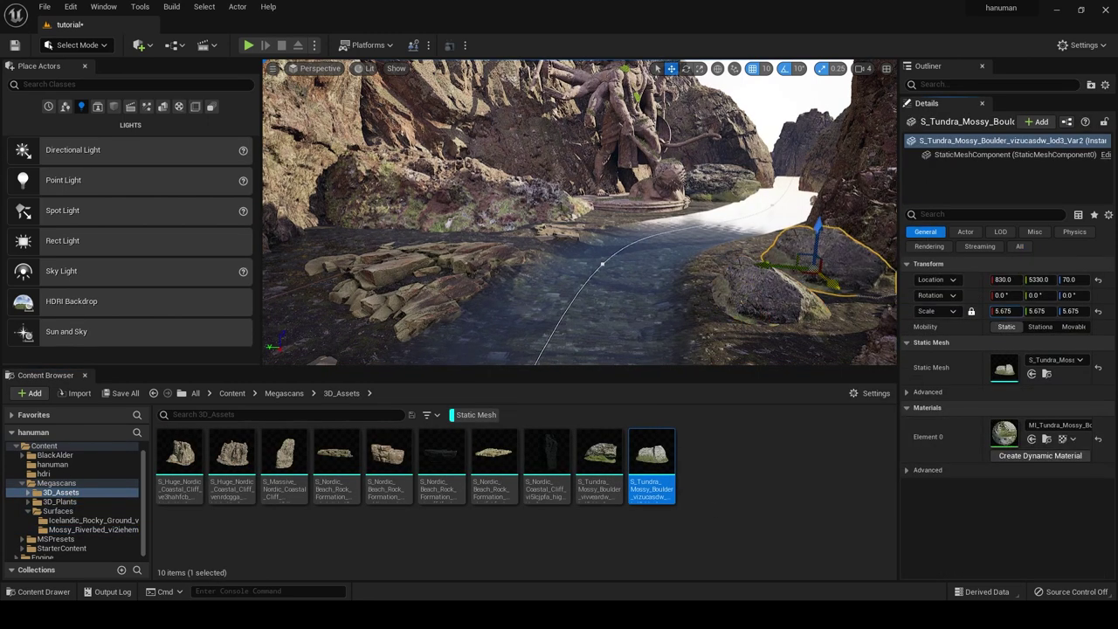
{"action": "left_click", "coordinate": [751, 289]}
{"action": "left_click_drag", "start_coordinate": [378, 461], "coordinate": [349, 271]}
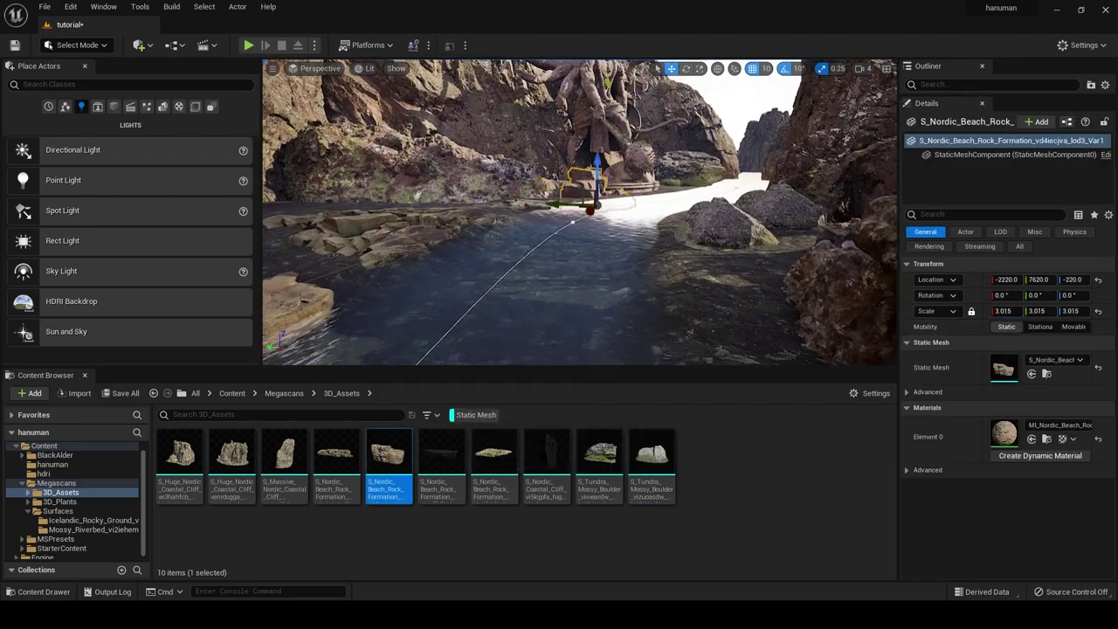
{"action": "right_click_drag", "start_coordinate": [577, 210], "coordinate": [612, 218]}
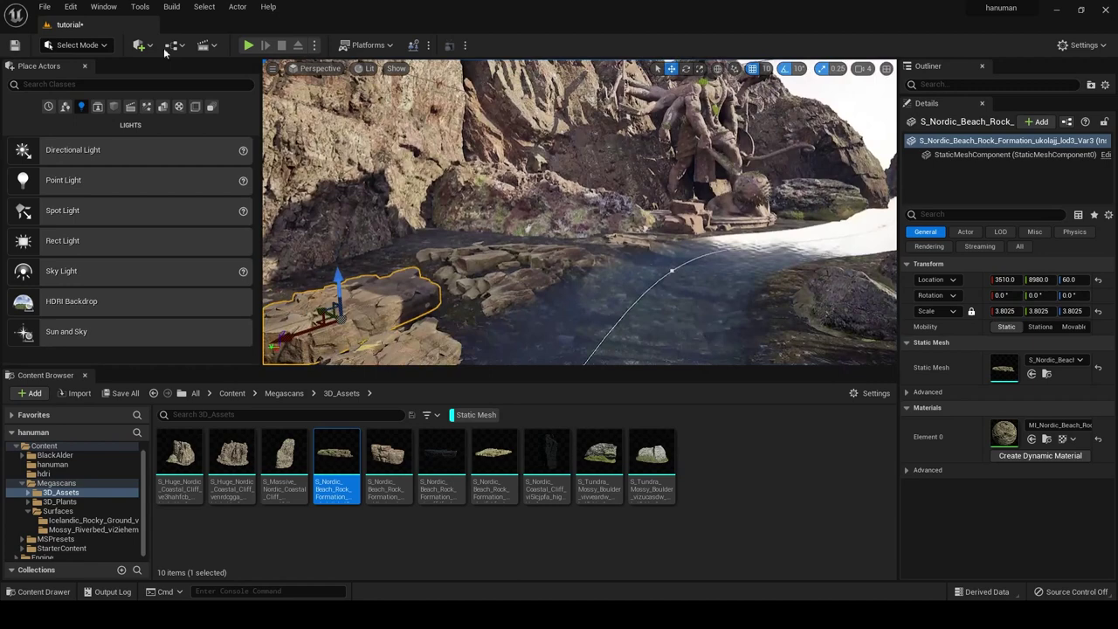
{"action": "left_click", "coordinate": [87, 46]}
{"action": "left_click", "coordinate": [98, 92]}
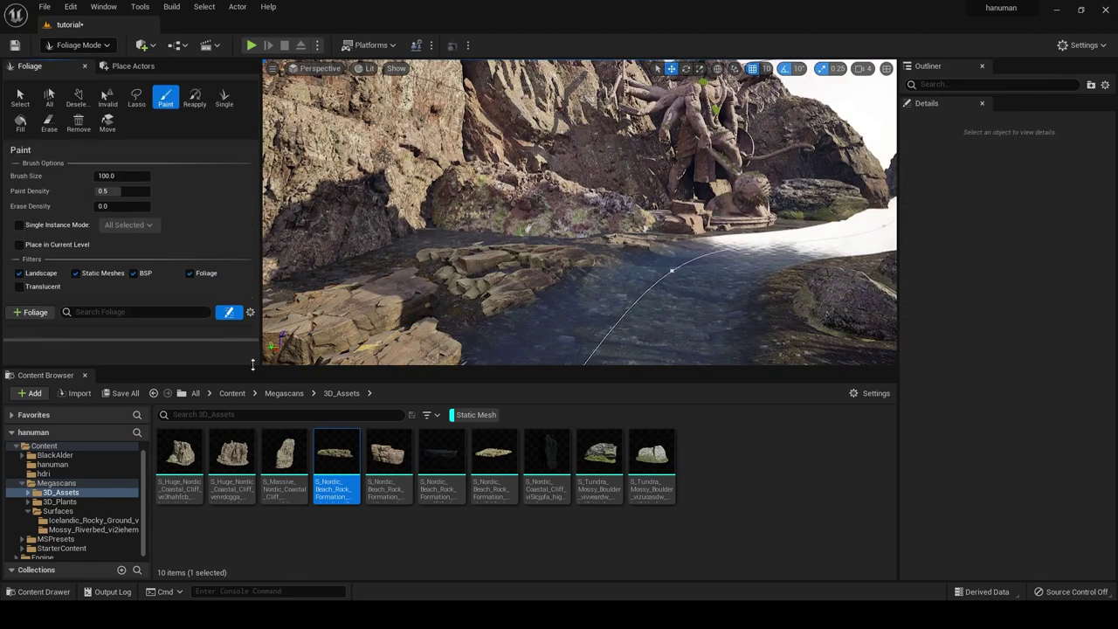
- Select the first two rows of grass foliage types (twelve) and turn the view toward the riverbank rocks
{"action": "left_click_drag", "start_coordinate": [253, 364], "coordinate": [252, 542]}
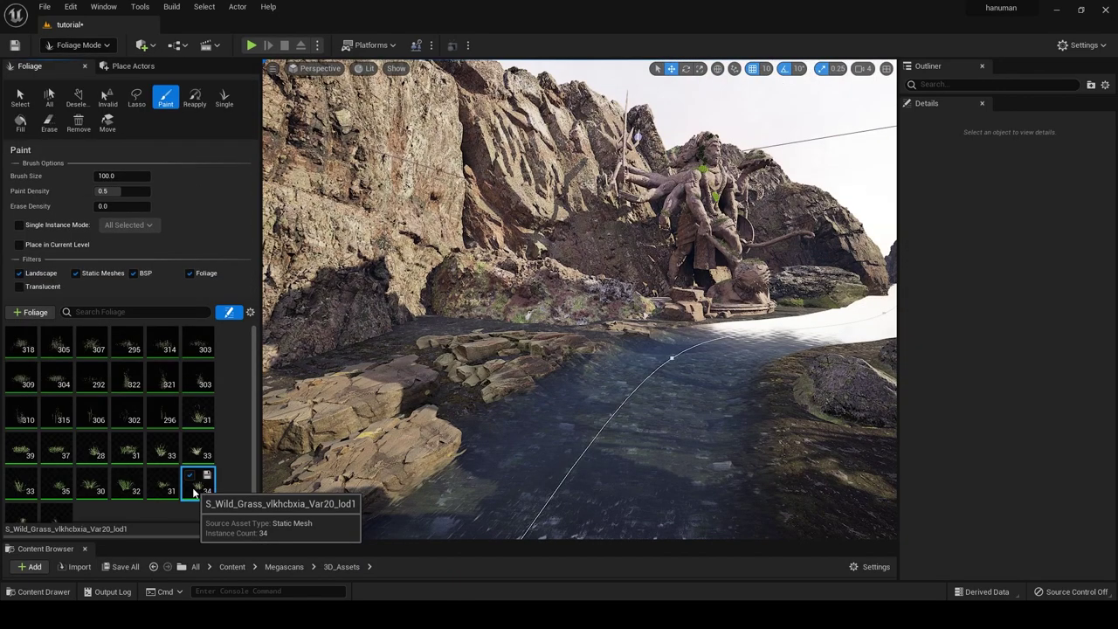
{"action": "left_click", "coordinate": [155, 420]}
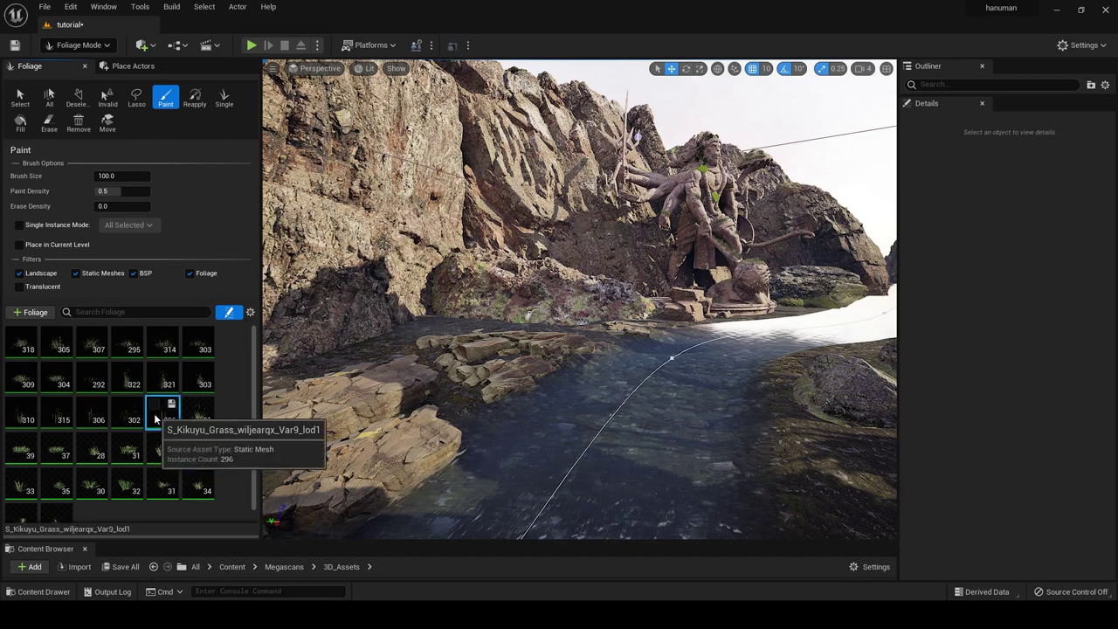
{"action": "key", "text": "ctrl+a"}
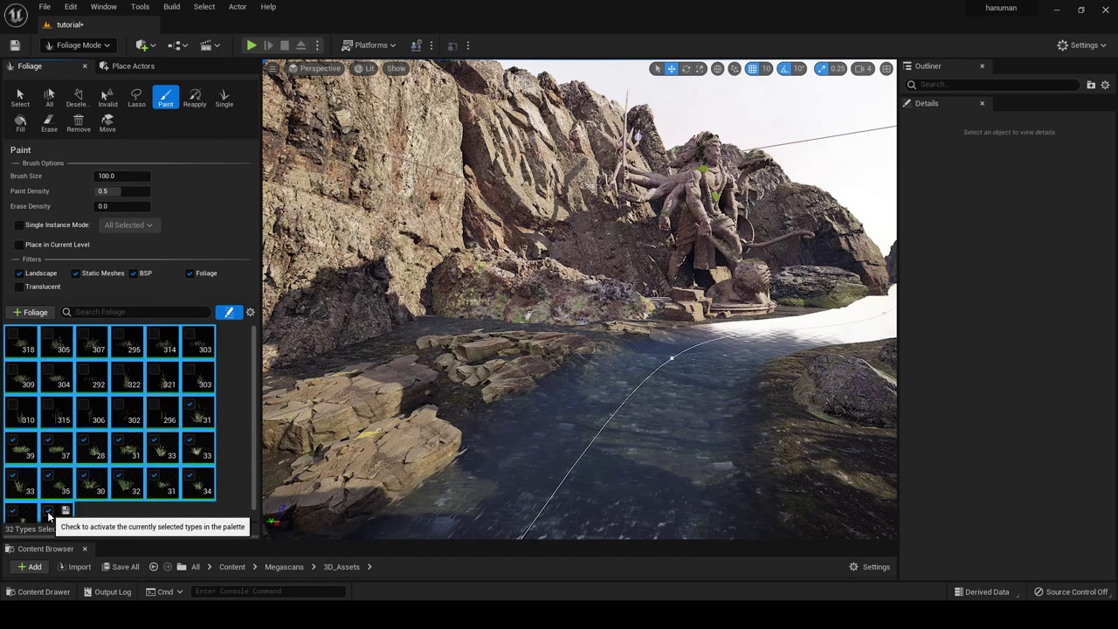
{"action": "left_click", "coordinate": [93, 512]}
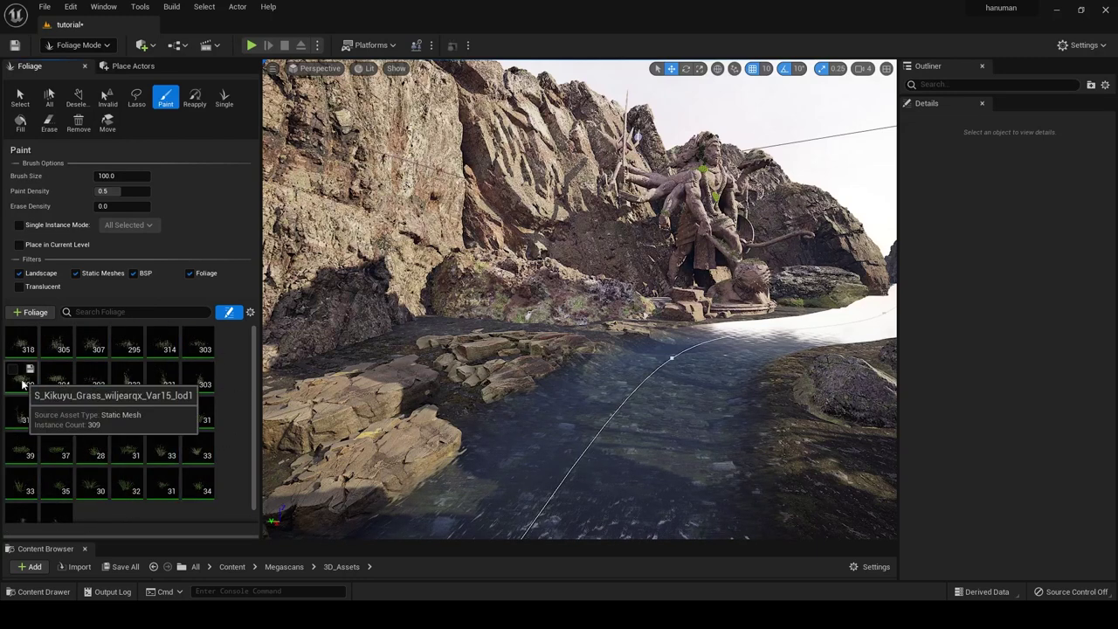
{"action": "left_click", "coordinate": [16, 352]}
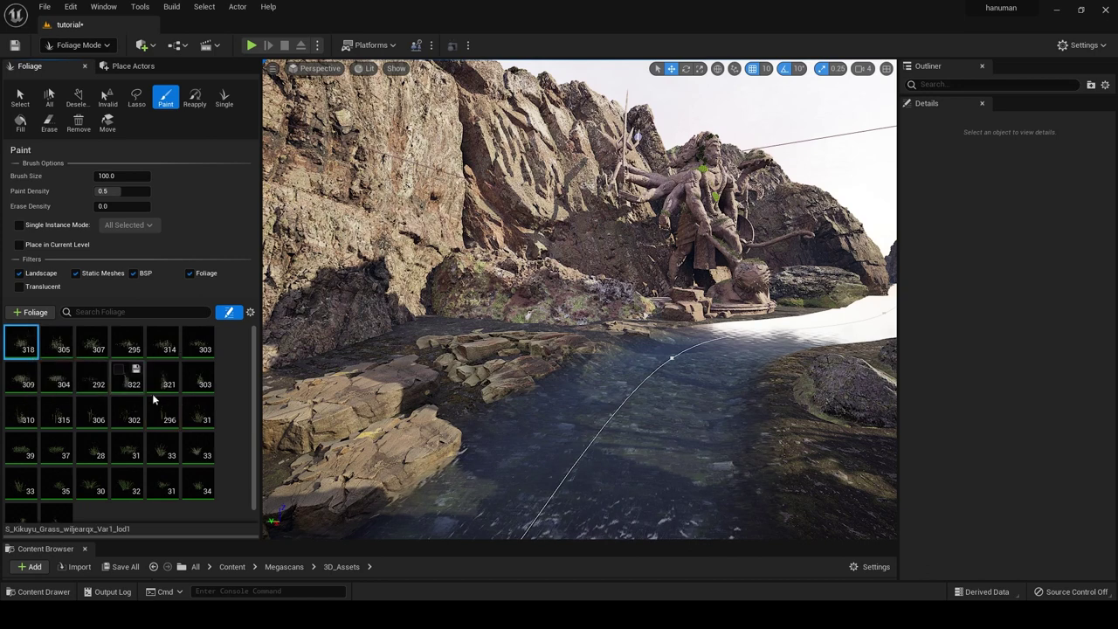
{"action": "left_click", "coordinate": [201, 371], "text": "shift"}
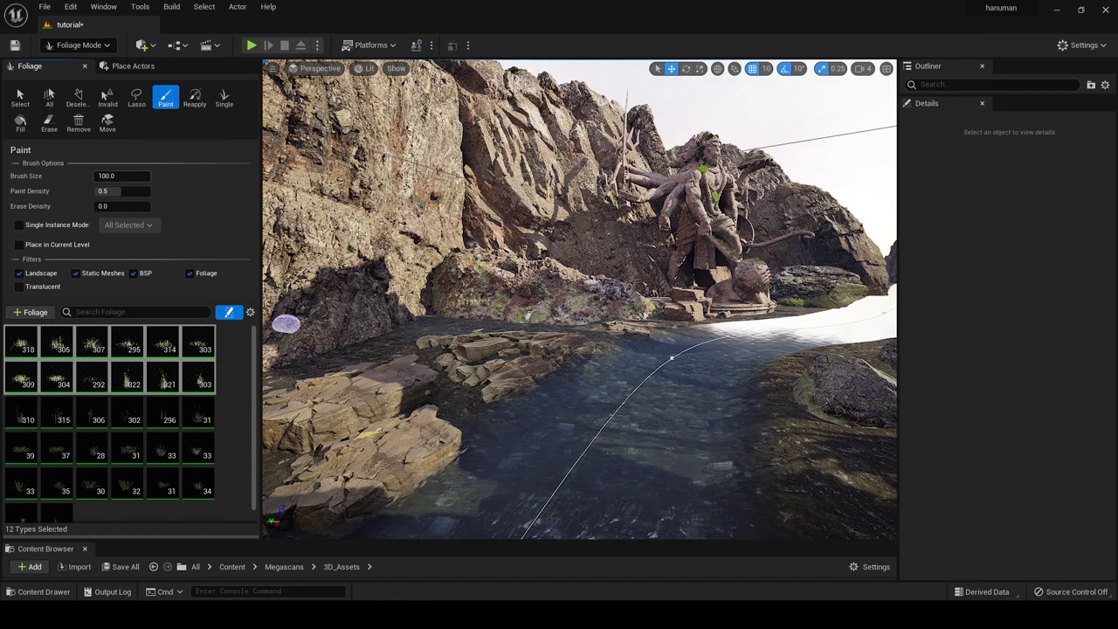
{"action": "right_click_drag", "start_coordinate": [286, 324], "coordinate": [487, 301]}
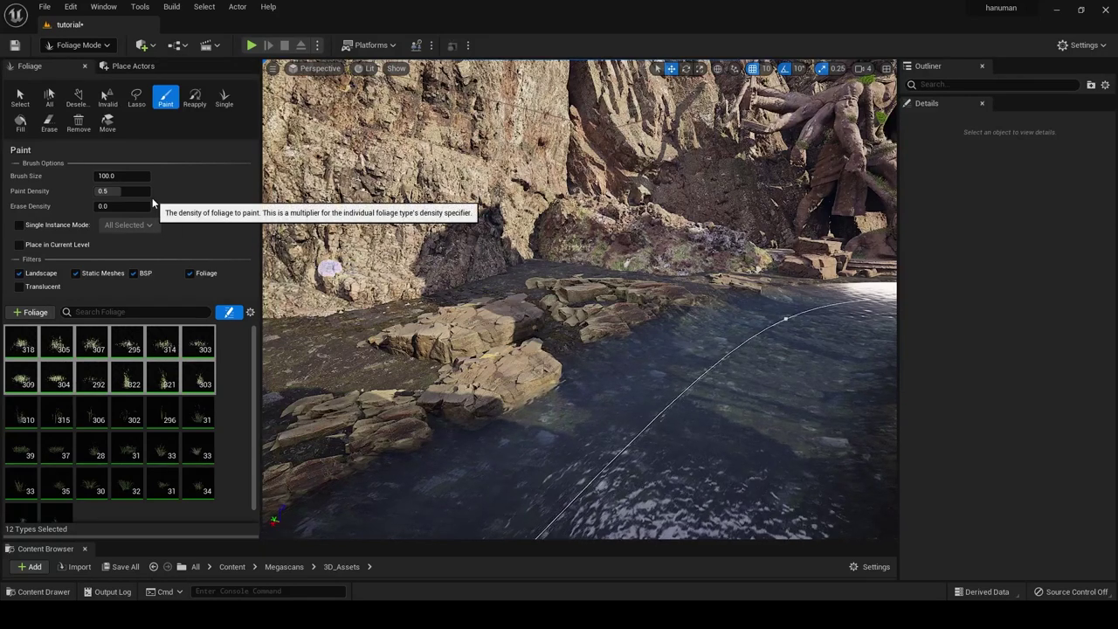
- Set paint density to 1.0 and paint grass on the rocks beside the water
{"action": "left_click", "coordinate": [132, 191]}
{"action": "type", "text": "1"}
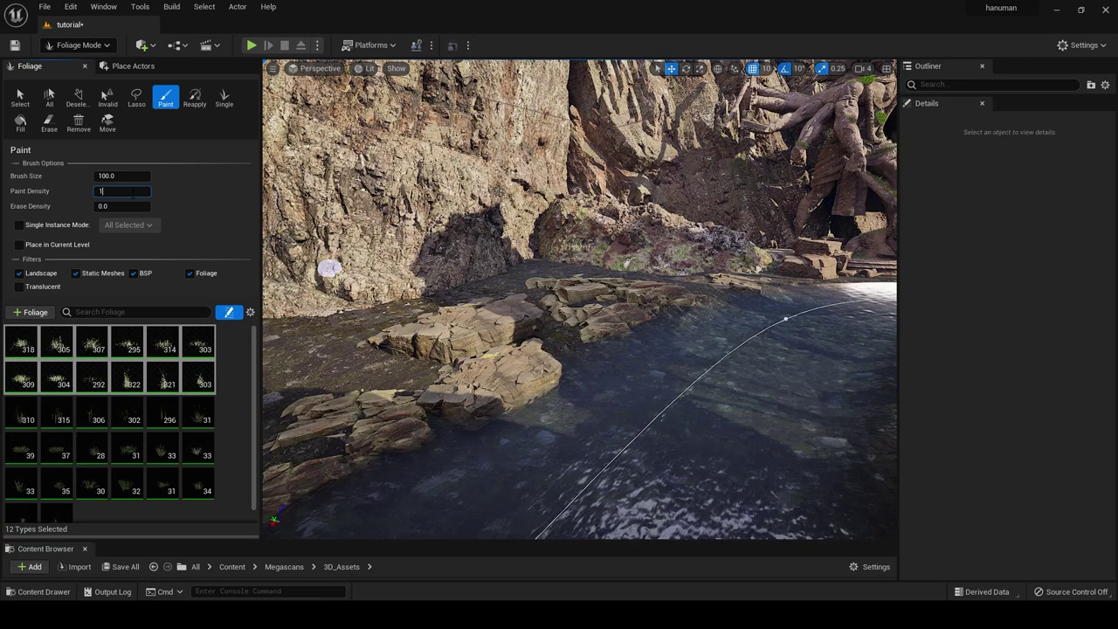
{"action": "type", "text": "200"}
{"action": "key", "text": "Return"}
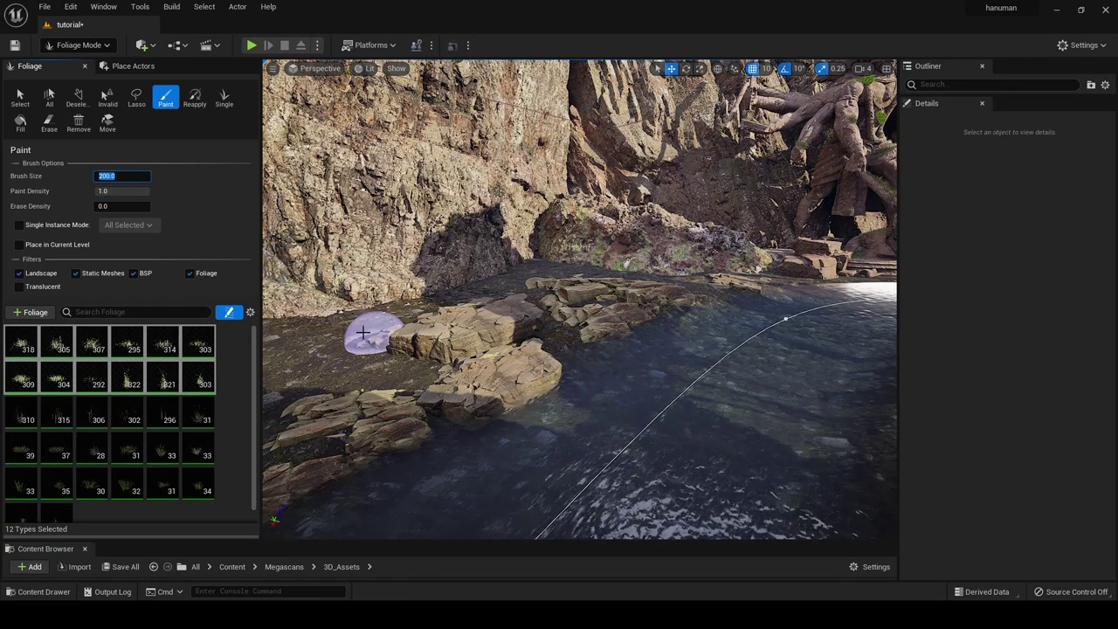
{"action": "left_click_drag", "start_coordinate": [327, 342], "coordinate": [522, 277]}
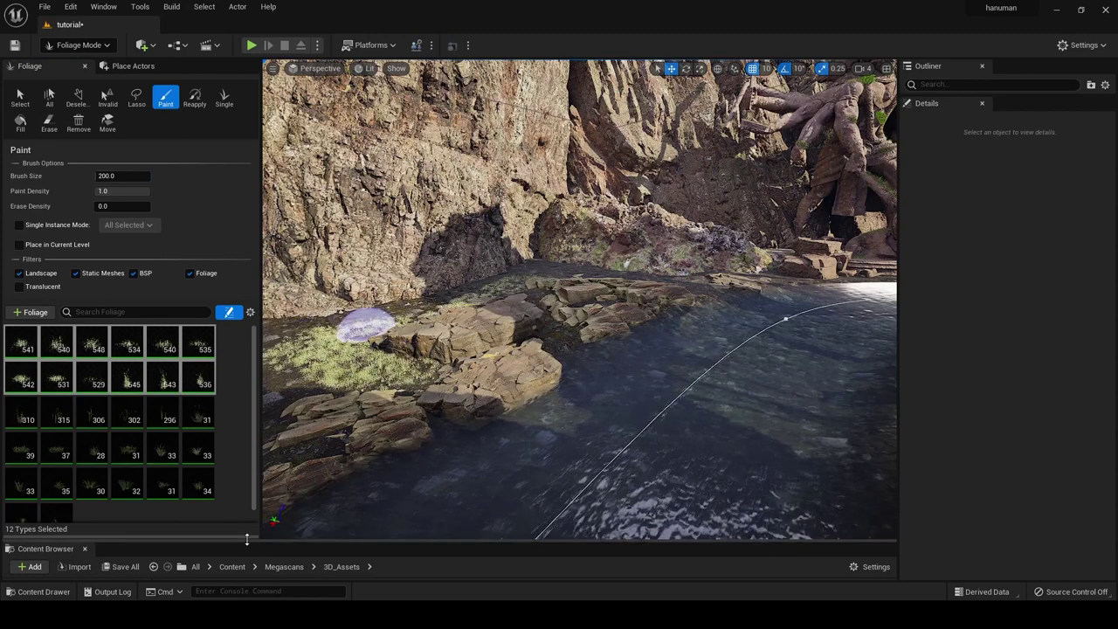
{"action": "left_click_drag", "start_coordinate": [247, 534], "coordinate": [248, 395]}
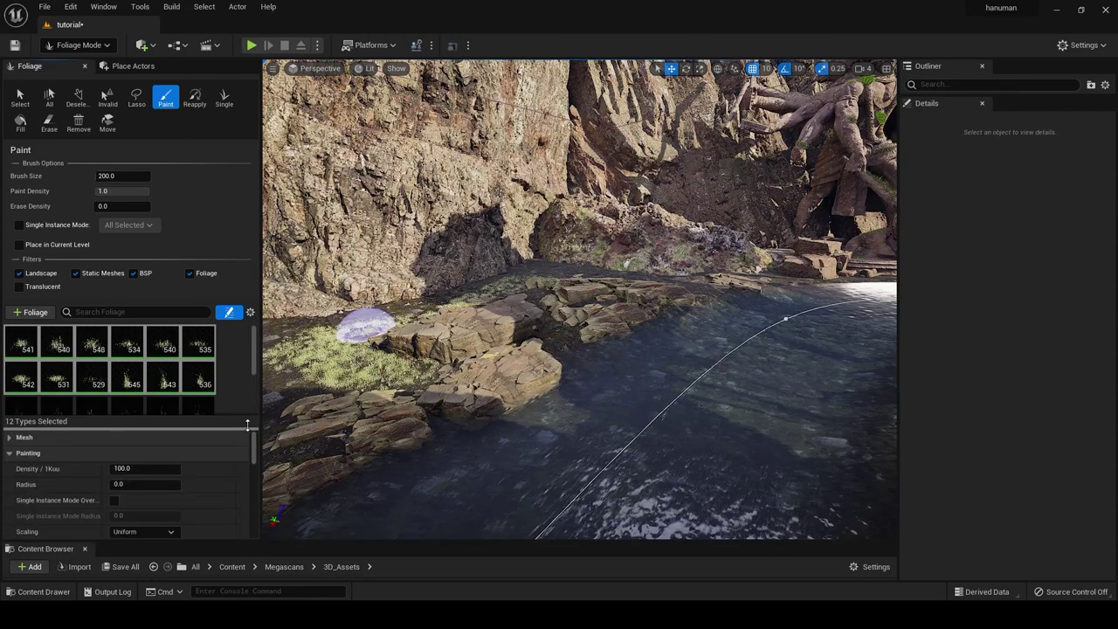
{"action": "scroll", "coordinate": [222, 499], "scroll_direction": "down", "scroll_amount": 1}
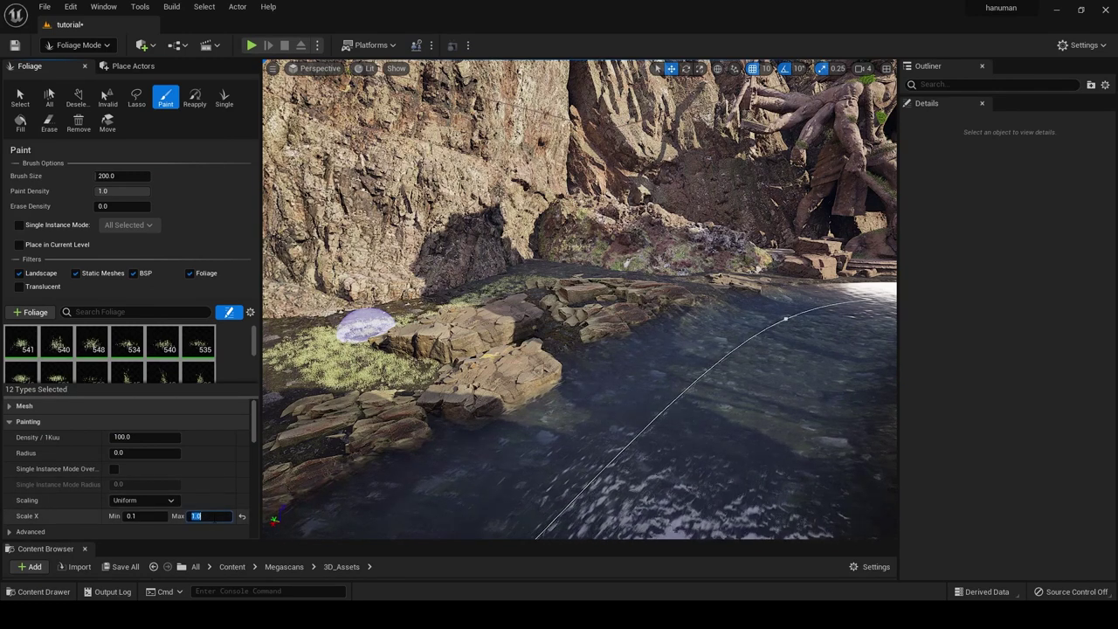
{"action": "type", "text": "3"}
{"action": "mouse_move", "coordinate": [387, 374]}
{"action": "left_mouse_down"}
{"action": "mouse_move", "coordinate": [561, 348]}
{"action": "mouse_move", "coordinate": [637, 281]}
{"action": "mouse_move", "coordinate": [716, 278]}
{"action": "mouse_move", "coordinate": [467, 397]}
{"action": "left_mouse_up"}
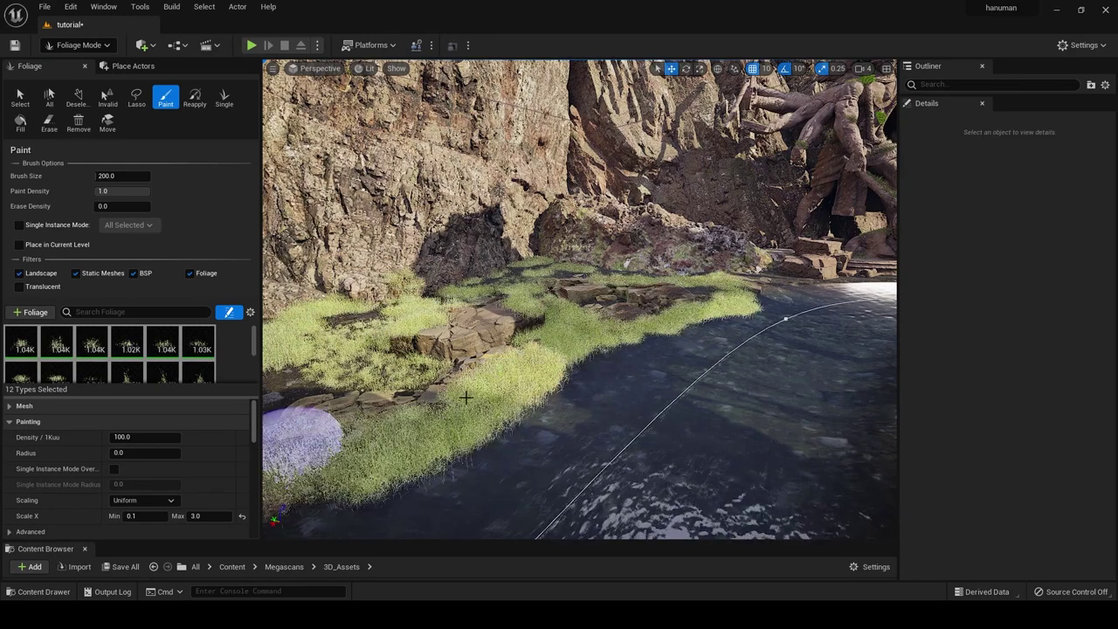
- Paint grass on the bank near the statue cliff
{"action": "right_click_drag", "start_coordinate": [487, 387], "coordinate": [547, 370]}
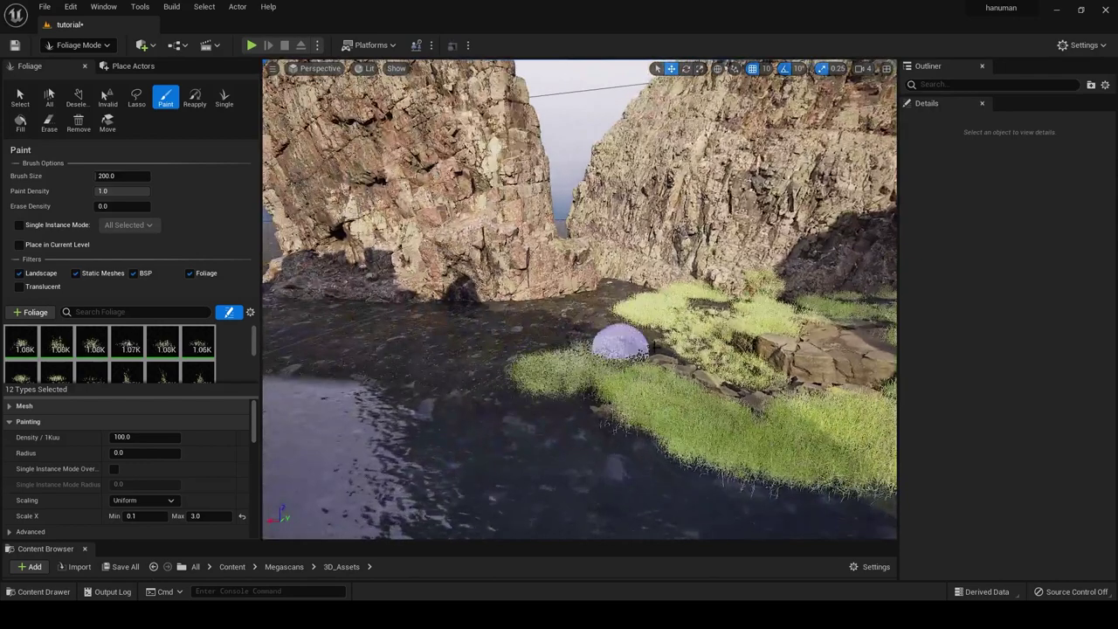
{"action": "right_click_drag", "start_coordinate": [620, 342], "coordinate": [699, 349]}
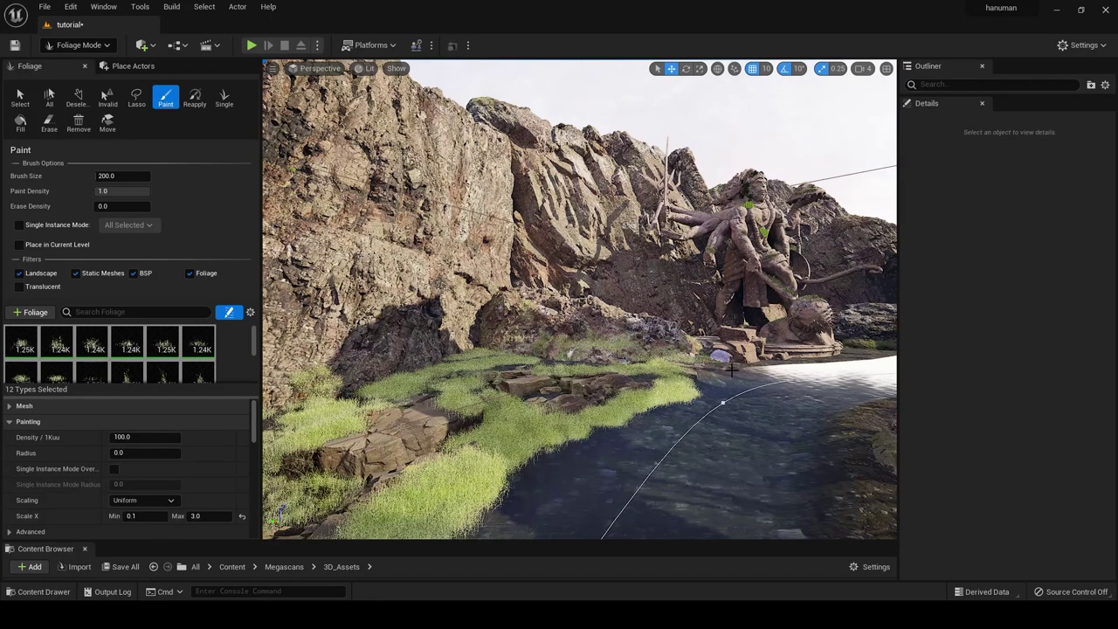
{"action": "left_click", "coordinate": [433, 419]}
{"action": "right_click_drag", "start_coordinate": [433, 419], "coordinate": [533, 138]}
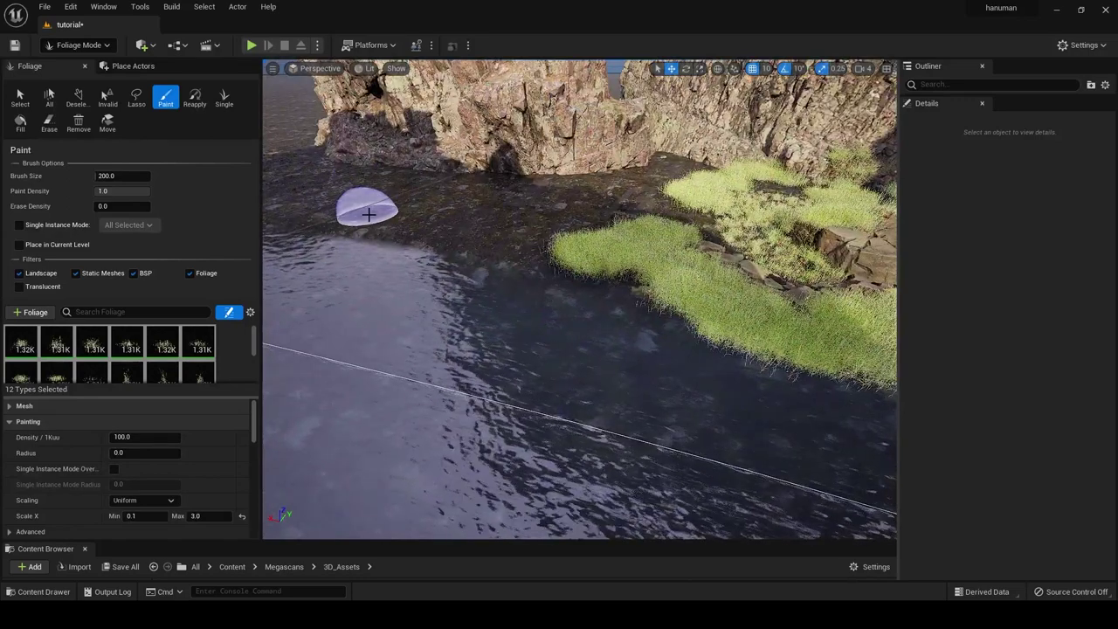
{"action": "right_click_drag", "start_coordinate": [369, 214], "coordinate": [332, 218]}
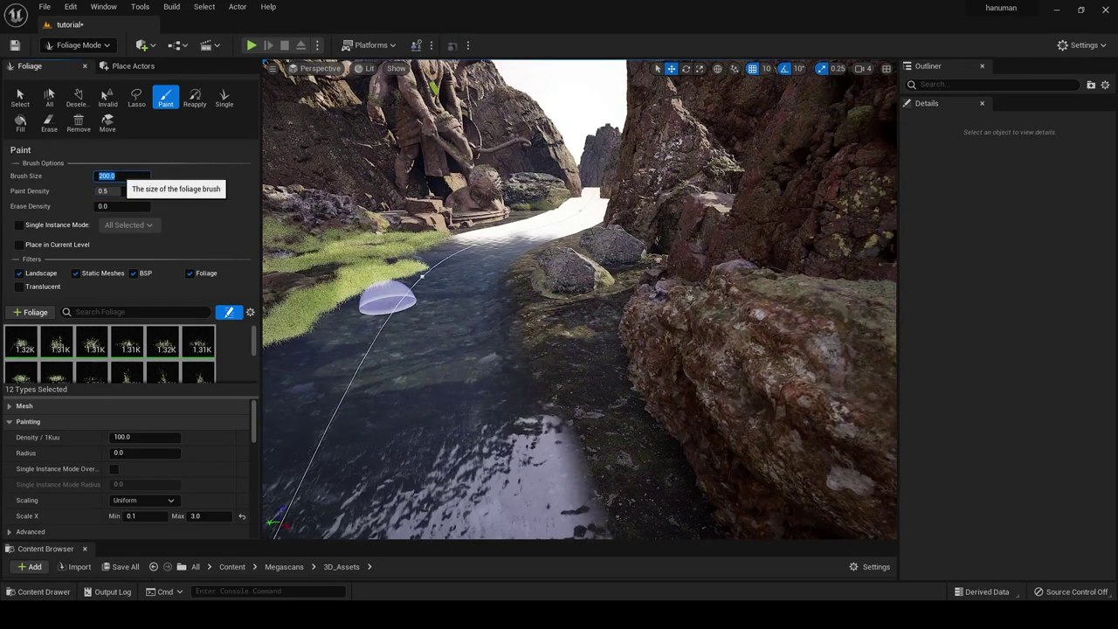
- Raise the brush size to 300 and foliage density to 50, then paint the left riverbank
{"action": "type", "text": "500"}
{"action": "key", "text": "Return"}
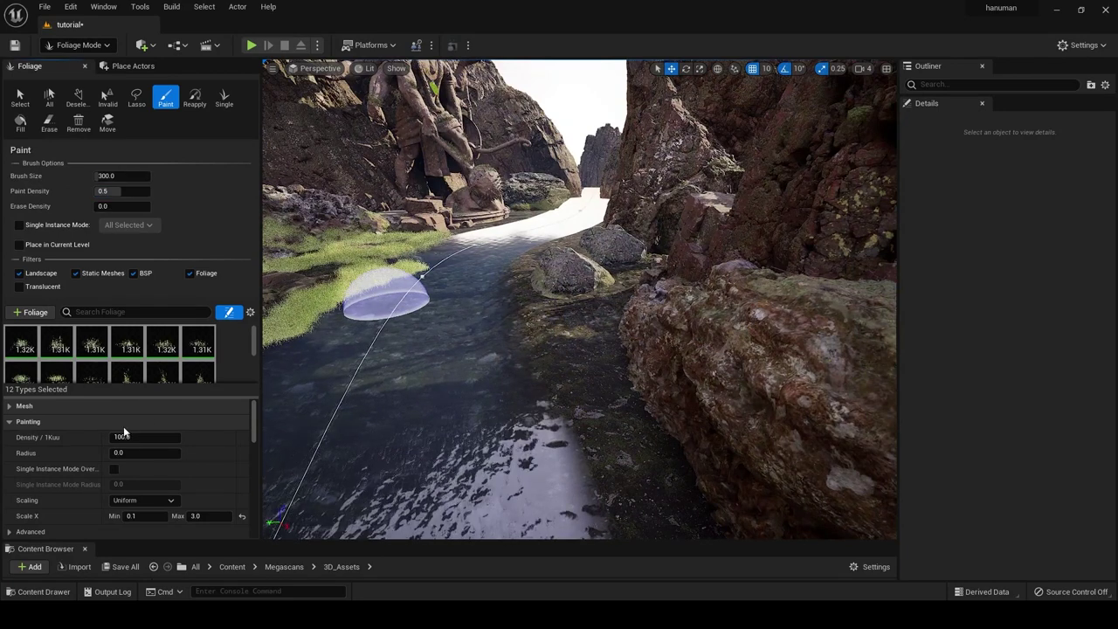
{"action": "type", "text": "50"}
{"action": "key", "text": "Return"}
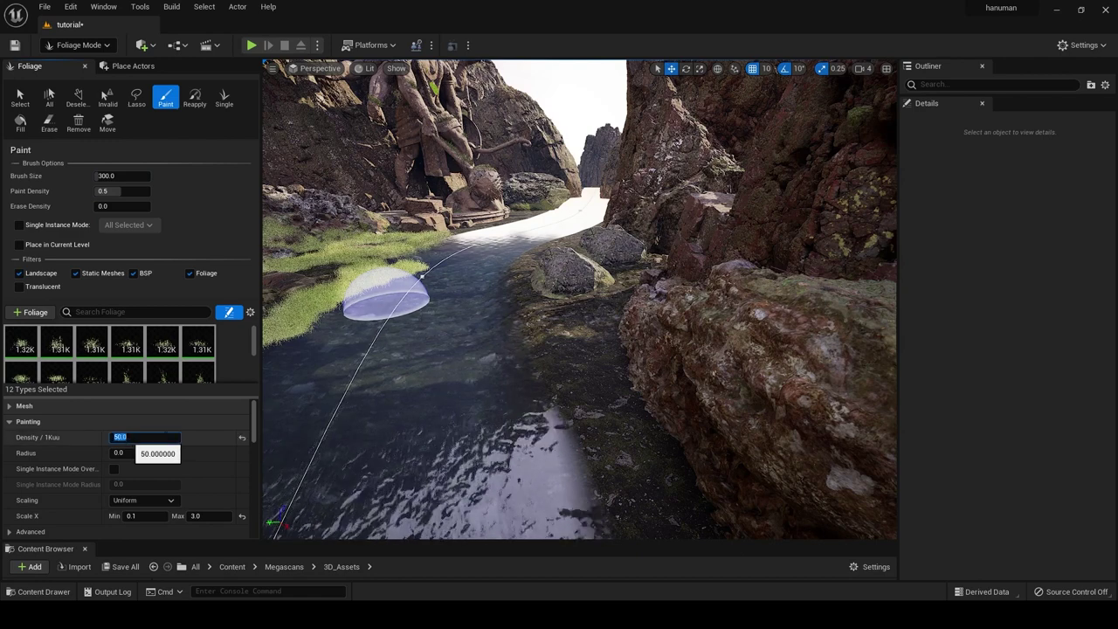
{"action": "mouse_move", "coordinate": [584, 357]}
{"action": "left_mouse_down"}
{"action": "mouse_move", "coordinate": [556, 264]}
{"action": "mouse_move", "coordinate": [568, 245]}
{"action": "left_mouse_up"}
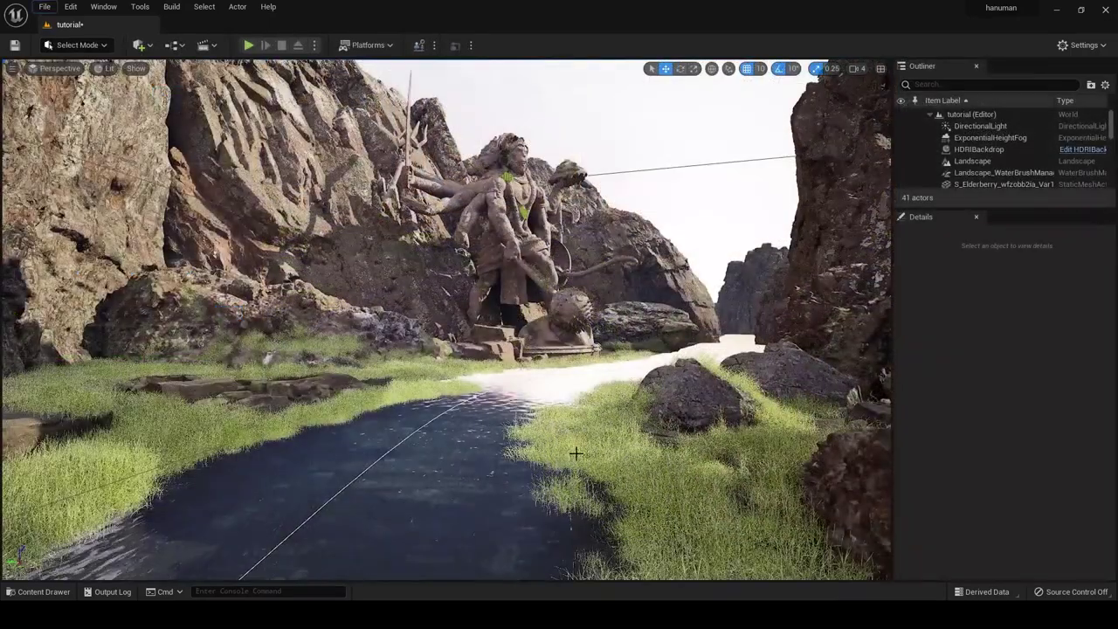
{"action": "right_click_drag", "start_coordinate": [575, 453], "coordinate": [563, 450]}
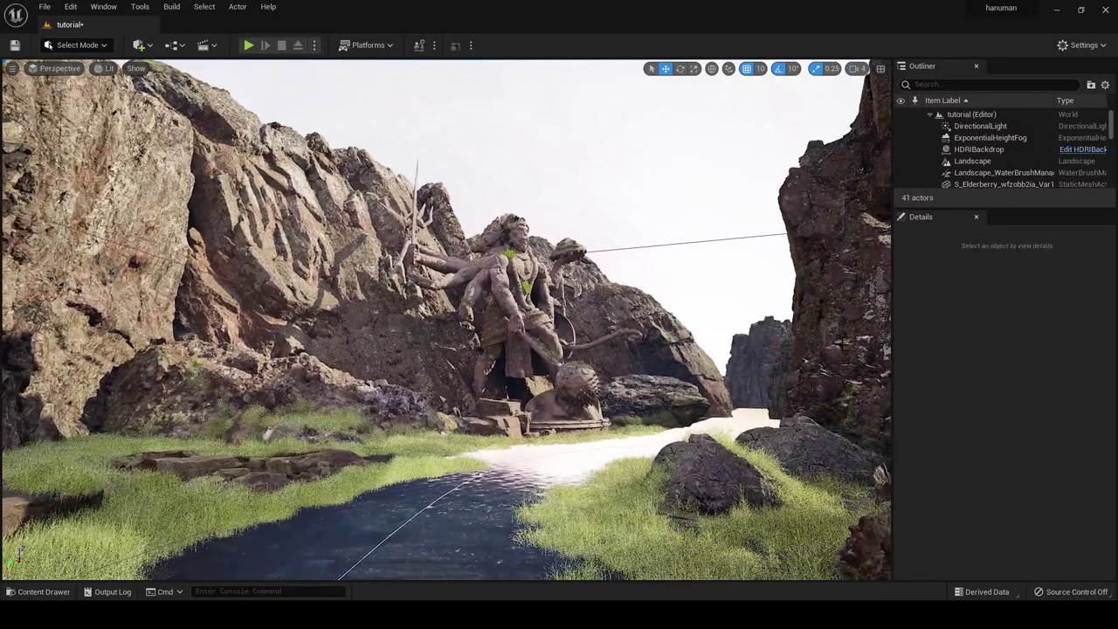
- Hide the HDRIBackdrop actor from the scene, then reselect ExponentialHeightFog
{"action": "left_click", "coordinate": [990, 137]}
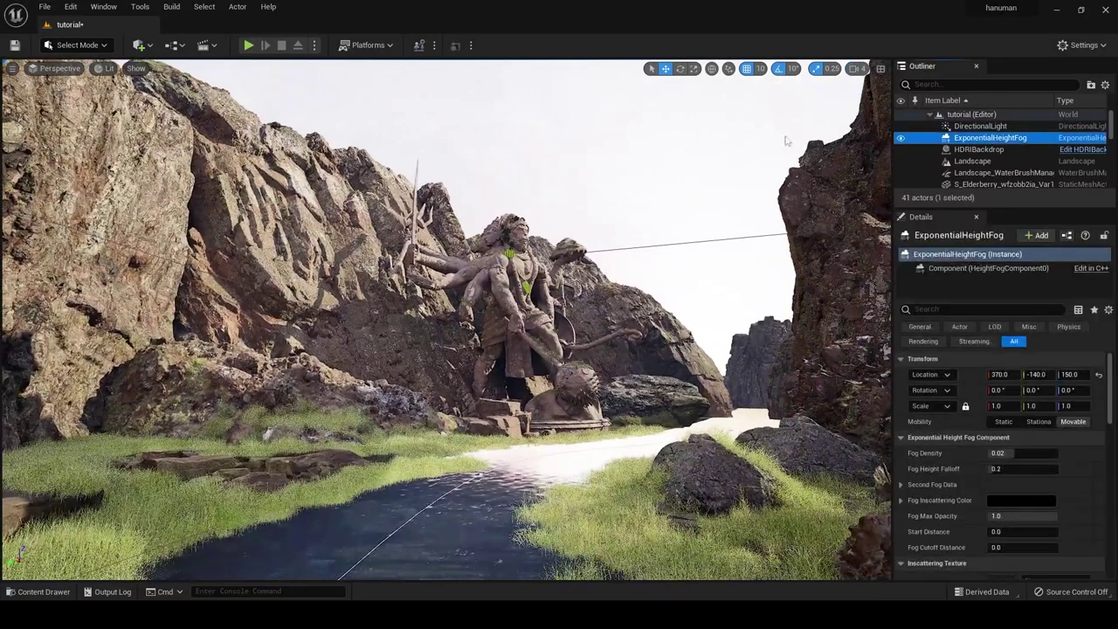
{"action": "left_click", "coordinate": [701, 145]}
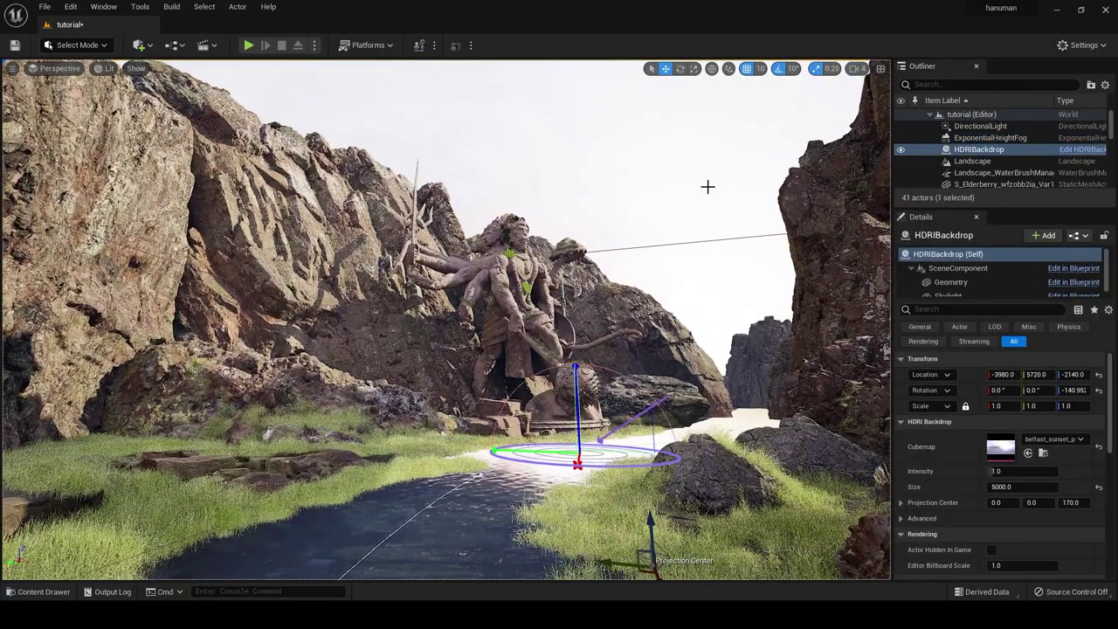
{"action": "left_click", "coordinate": [901, 151]}
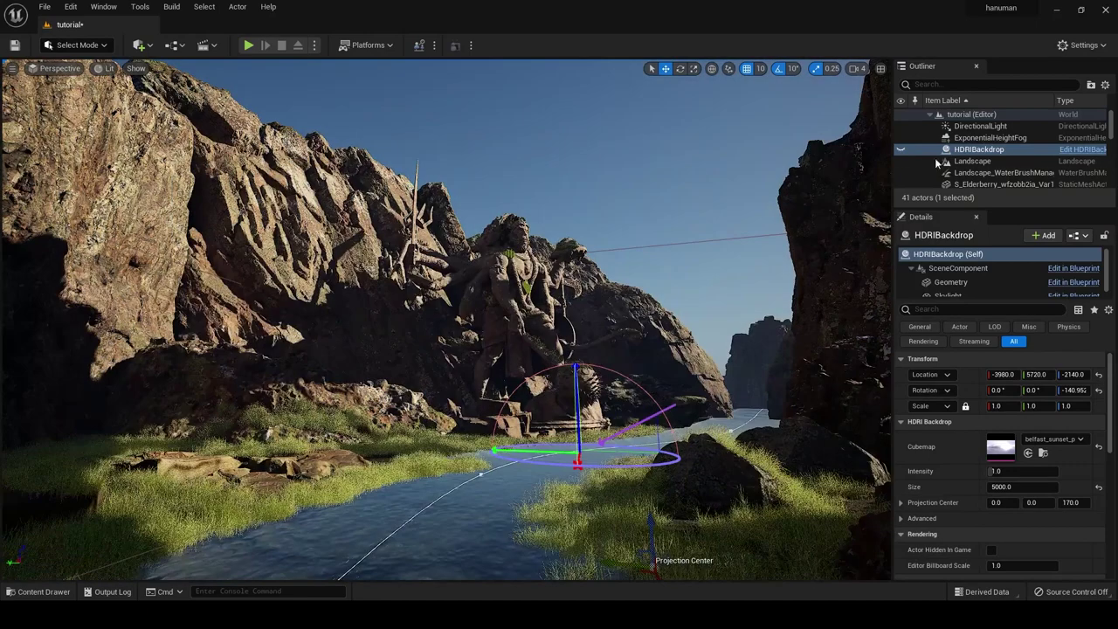
{"action": "left_click", "coordinate": [962, 138]}
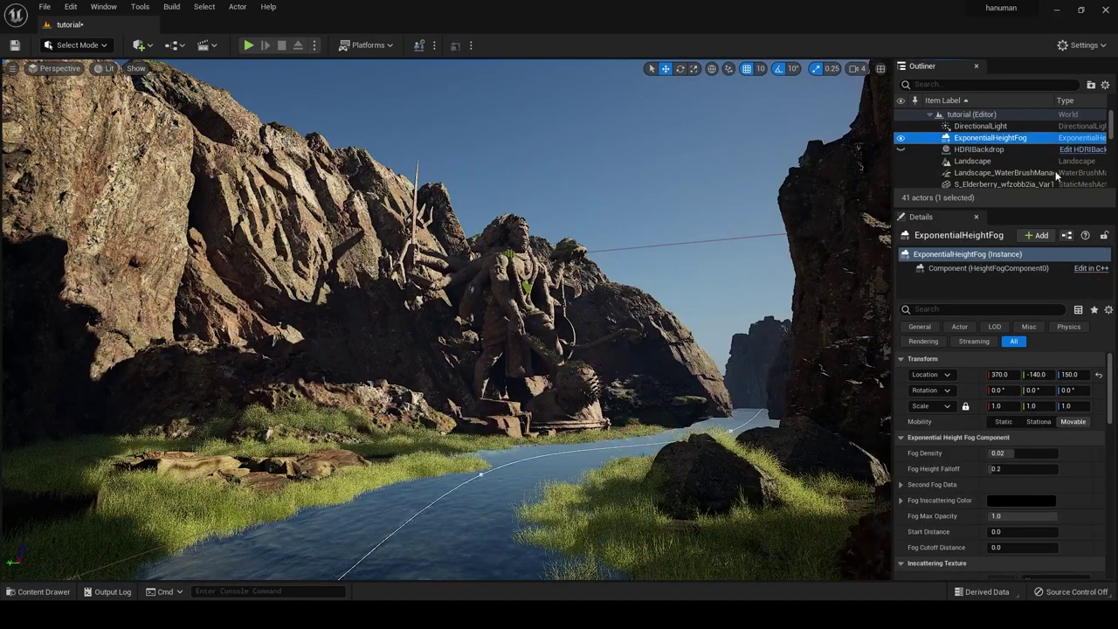
- Increase Fog Density and enable Volumetric Fog, then fly in to view the statue and grassy riverbank
{"action": "left_click_drag", "start_coordinate": [1015, 453], "coordinate": [1045, 452]}
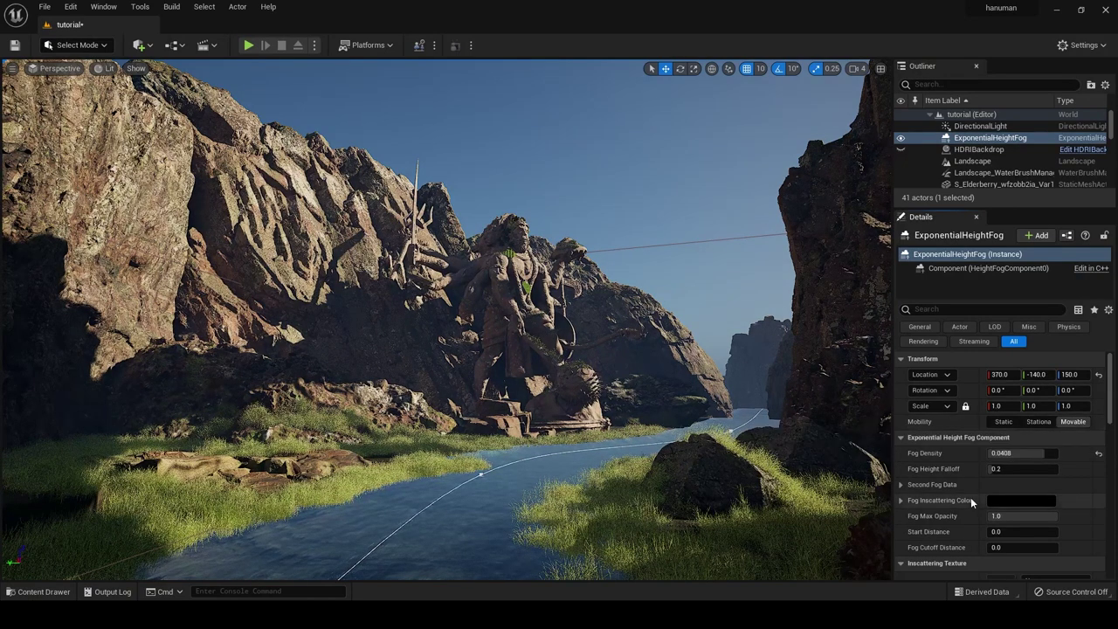
{"action": "scroll", "coordinate": [970, 497], "scroll_direction": "down", "scroll_amount": 2}
{"action": "scroll", "coordinate": [971, 497], "scroll_direction": "down", "scroll_amount": 2}
{"action": "scroll", "coordinate": [971, 497], "scroll_direction": "down", "scroll_amount": 1}
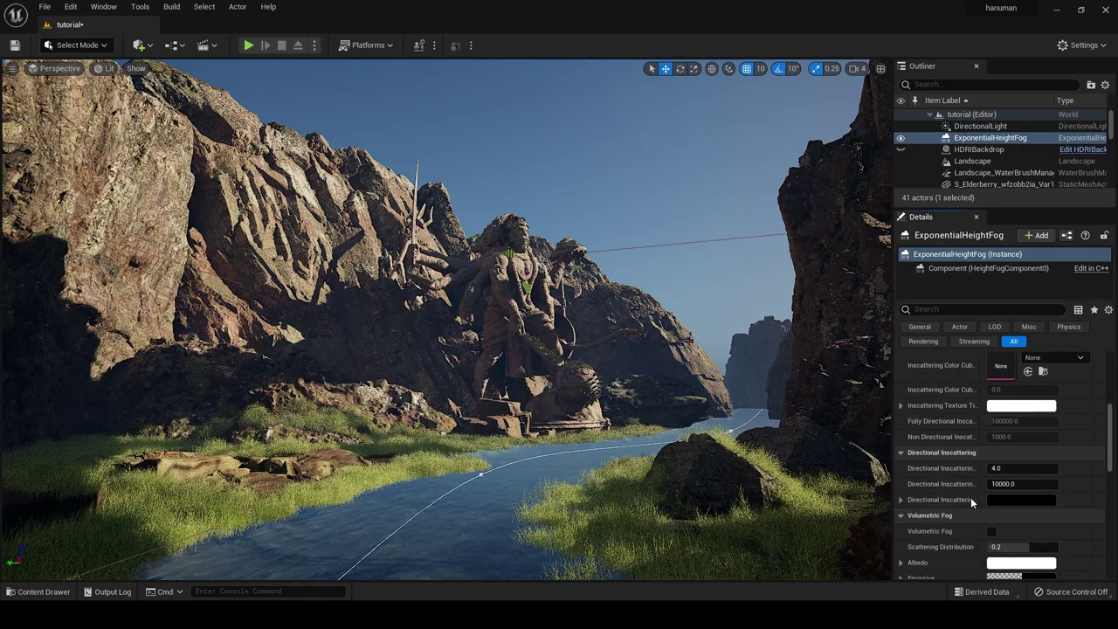
{"action": "scroll", "coordinate": [971, 497], "scroll_direction": "down", "scroll_amount": 1}
{"action": "scroll", "coordinate": [970, 495], "scroll_direction": "down", "scroll_amount": 1}
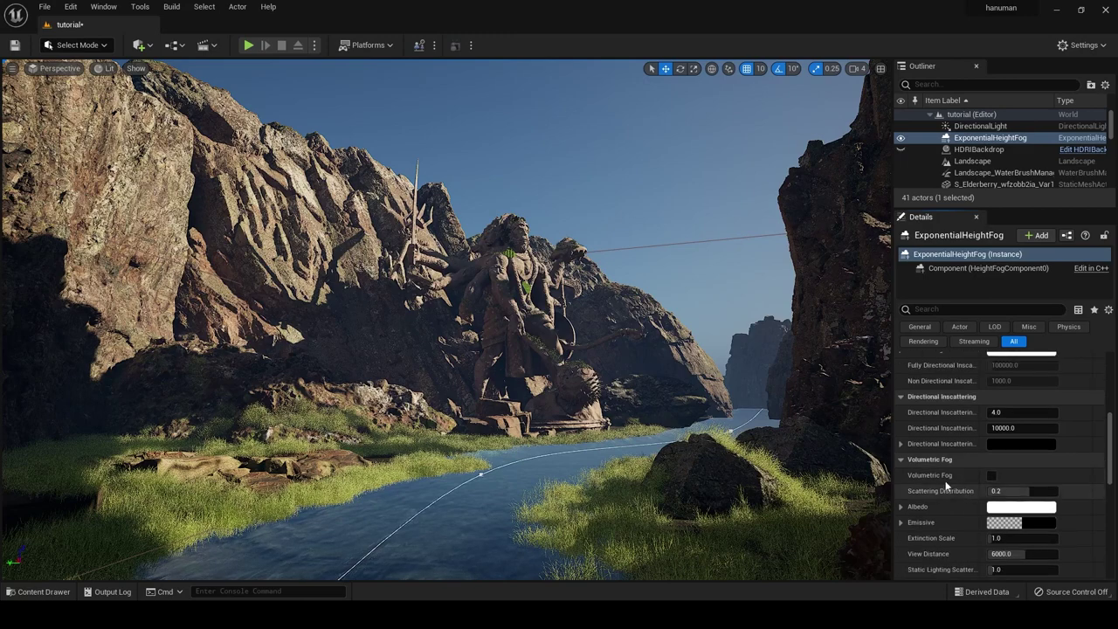
{"action": "left_click", "coordinate": [991, 475]}
{"action": "right_click_drag", "start_coordinate": [524, 349], "coordinate": [559, 358]}
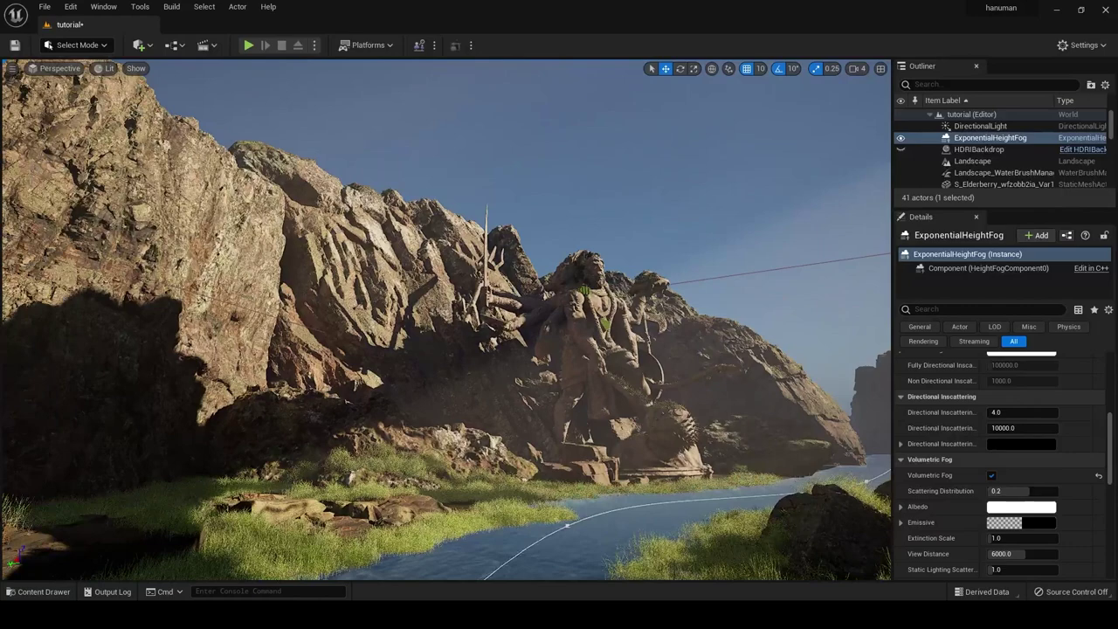
{"action": "right_click_drag", "start_coordinate": [652, 248], "coordinate": [662, 243]}
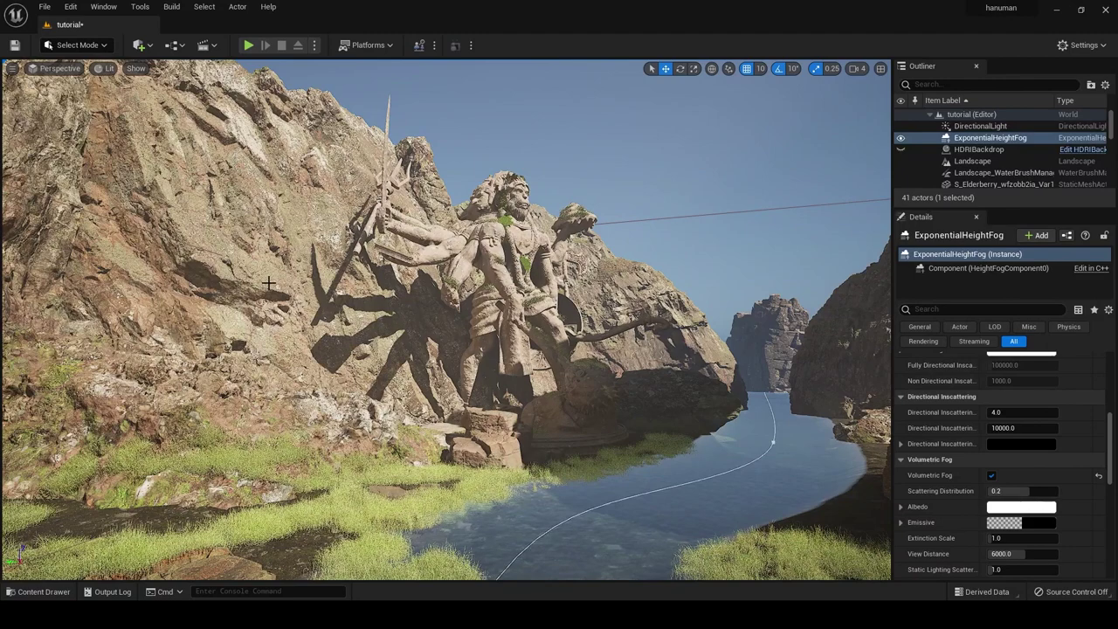
{"action": "right_click_drag", "start_coordinate": [268, 283], "coordinate": [394, 357]}
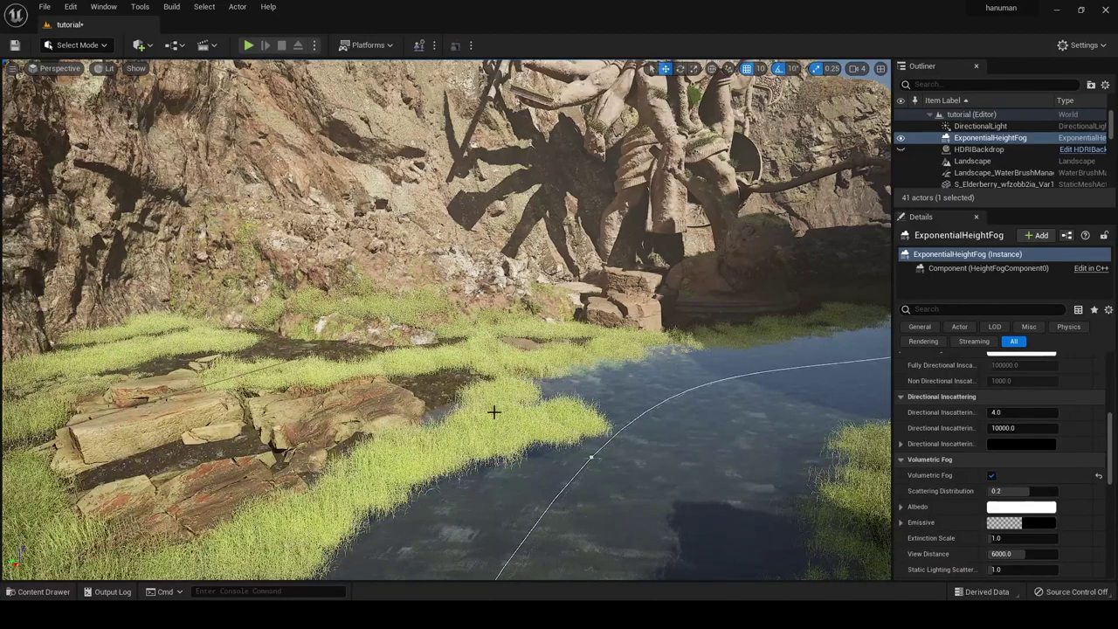
{"action": "right_click_drag", "start_coordinate": [495, 412], "coordinate": [494, 411]}
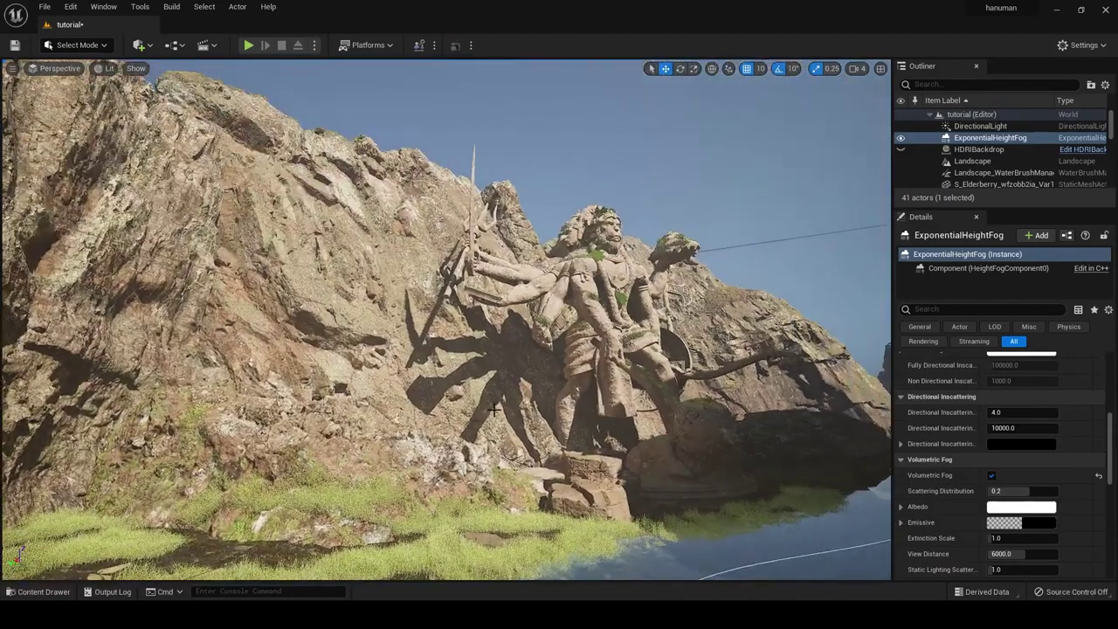
- Switch the viewport to Unlit shading and fly through the canyon back toward the statue
{"action": "left_click", "coordinate": [108, 76]}
{"action": "left_click", "coordinate": [122, 111]}
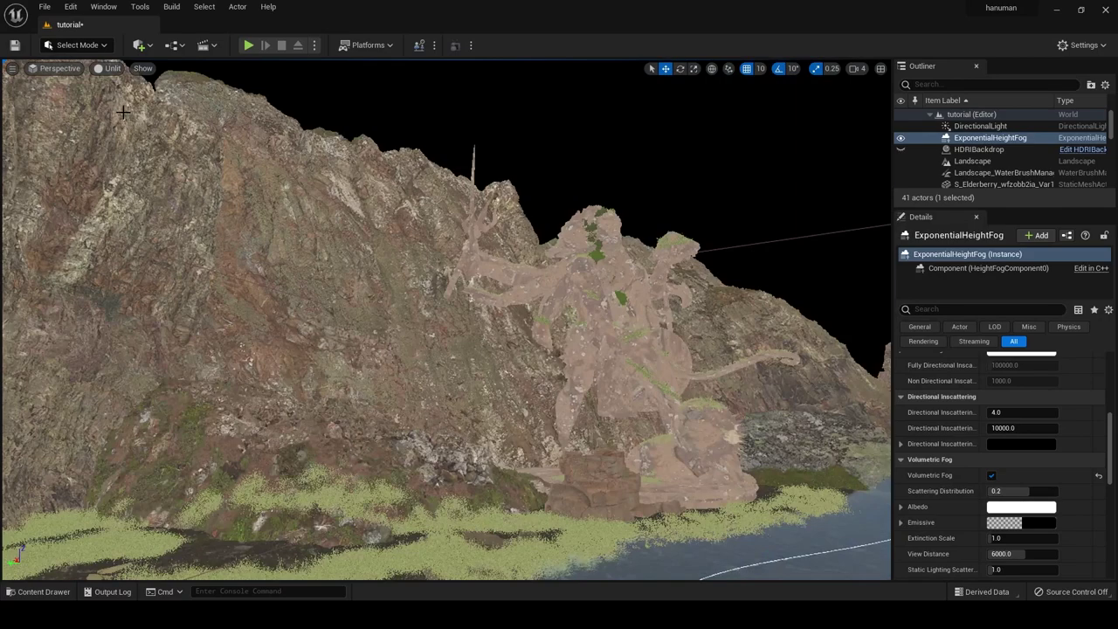
{"action": "right_click_drag", "start_coordinate": [259, 219], "coordinate": [258, 218]}
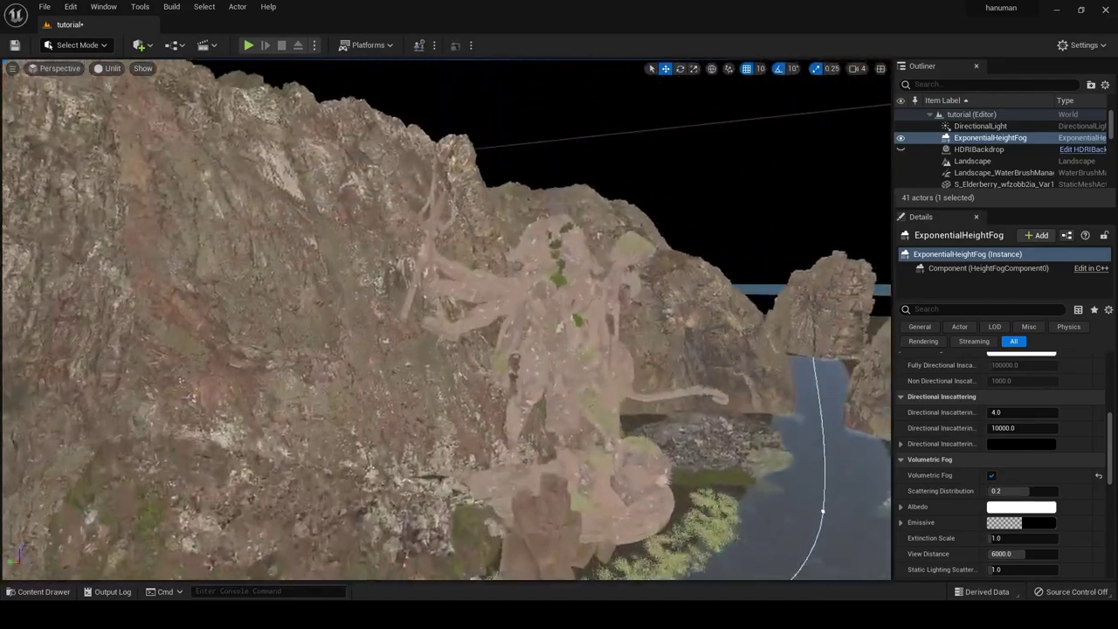
{"action": "right_click_drag", "start_coordinate": [377, 242], "coordinate": [377, 242]}
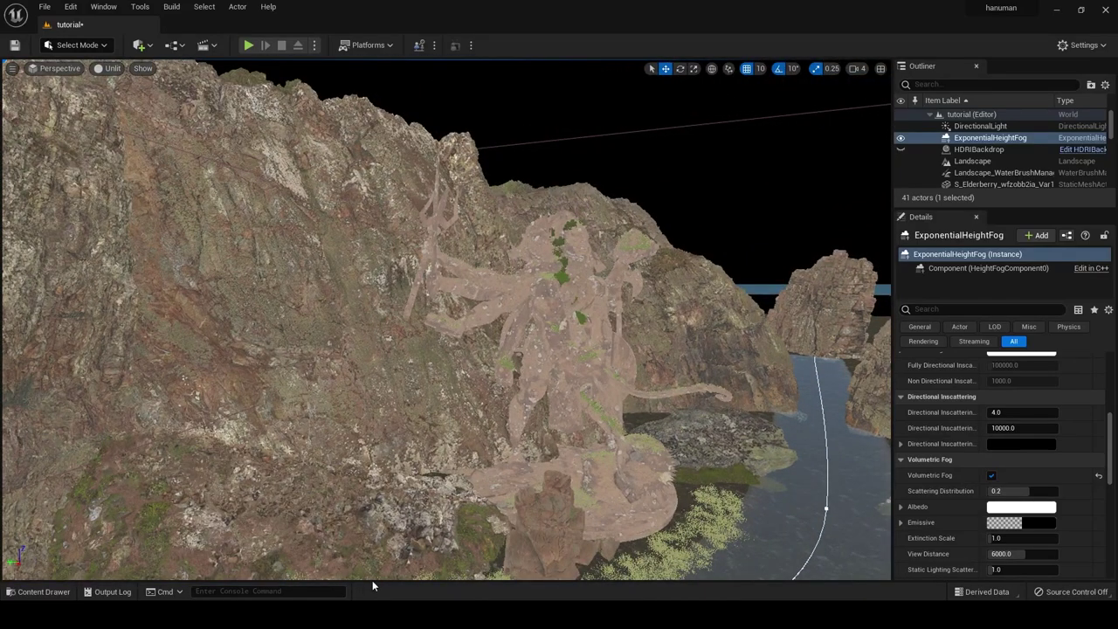
- Browse to BlackAlder > Geometry > PivotPainter and lower the view to the grass by the statue
{"action": "key", "text": "ctrl+space"}
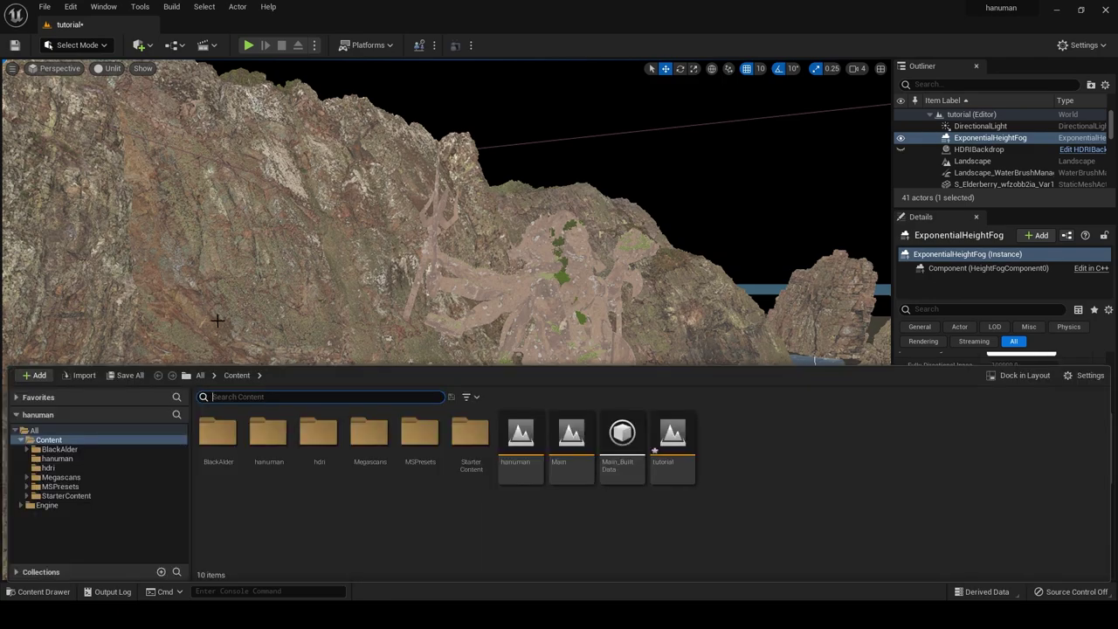
{"action": "left_click", "coordinate": [71, 450]}
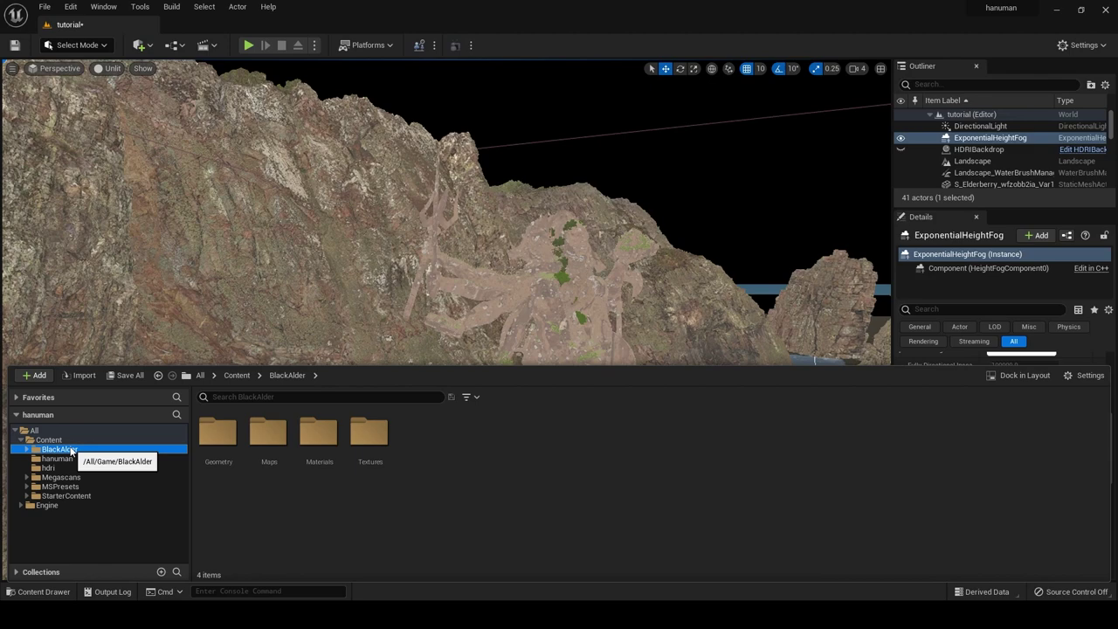
{"action": "double_click", "coordinate": [218, 430]}
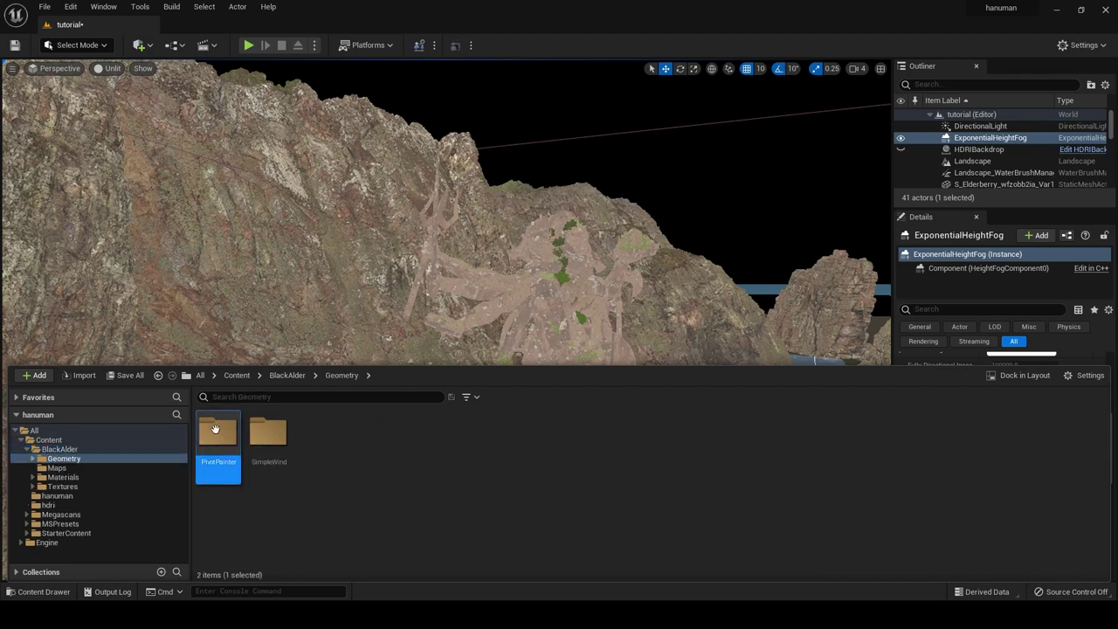
{"action": "double_click", "coordinate": [219, 431]}
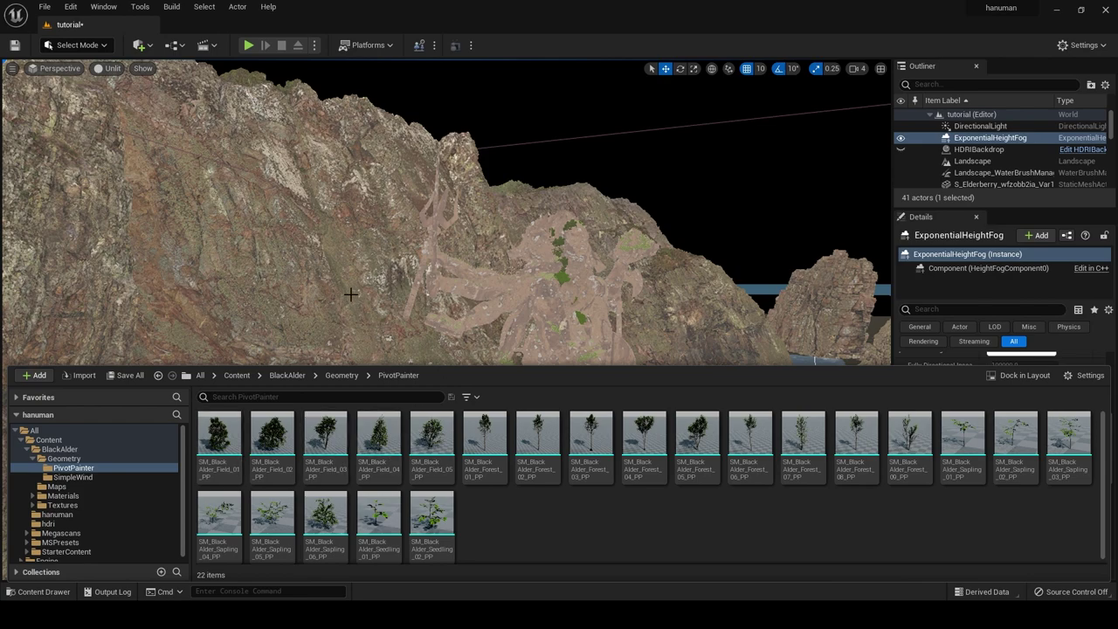
{"action": "mouse_move", "coordinate": [353, 295]}
{"action": "right_mouse_down"}
{"action": "mouse_move", "coordinate": [354, 263]}
{"action": "mouse_move", "coordinate": [372, 291]}
{"action": "right_mouse_up"}
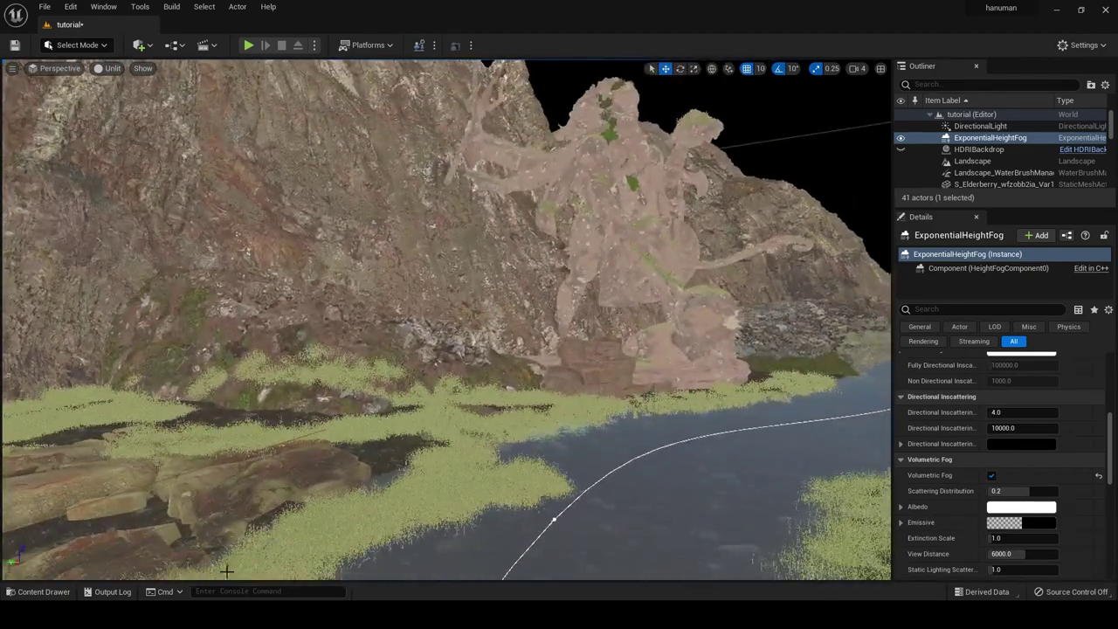
- Place SM_BlackAlder_Forest_01_PP before the statue's base at 0.5 scale
{"action": "key", "text": "ctrl+space"}
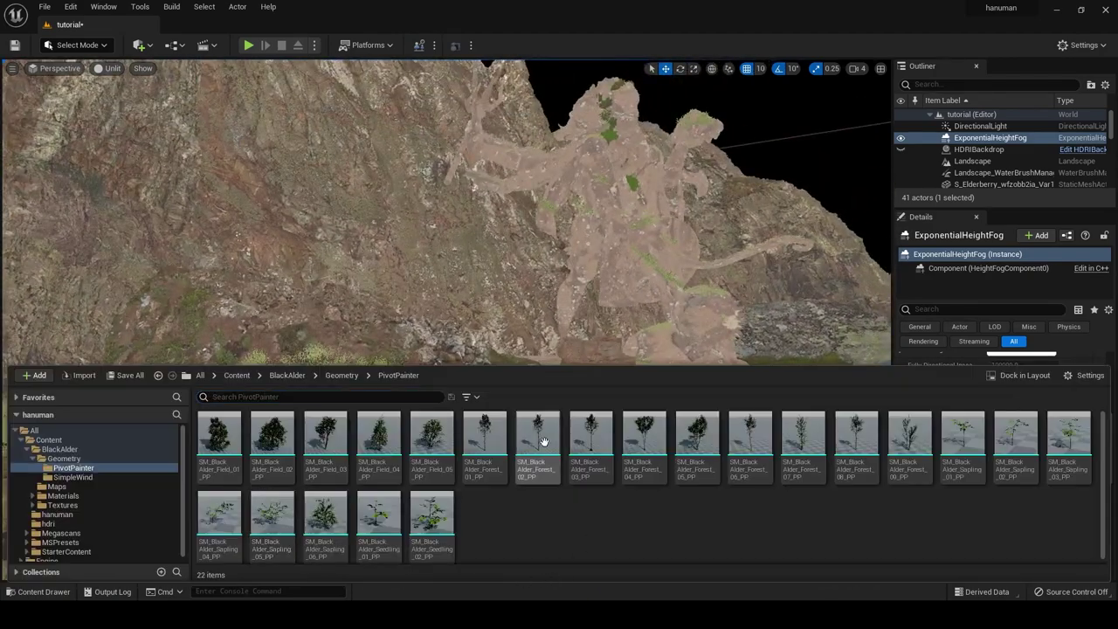
{"action": "left_click", "coordinate": [485, 437]}
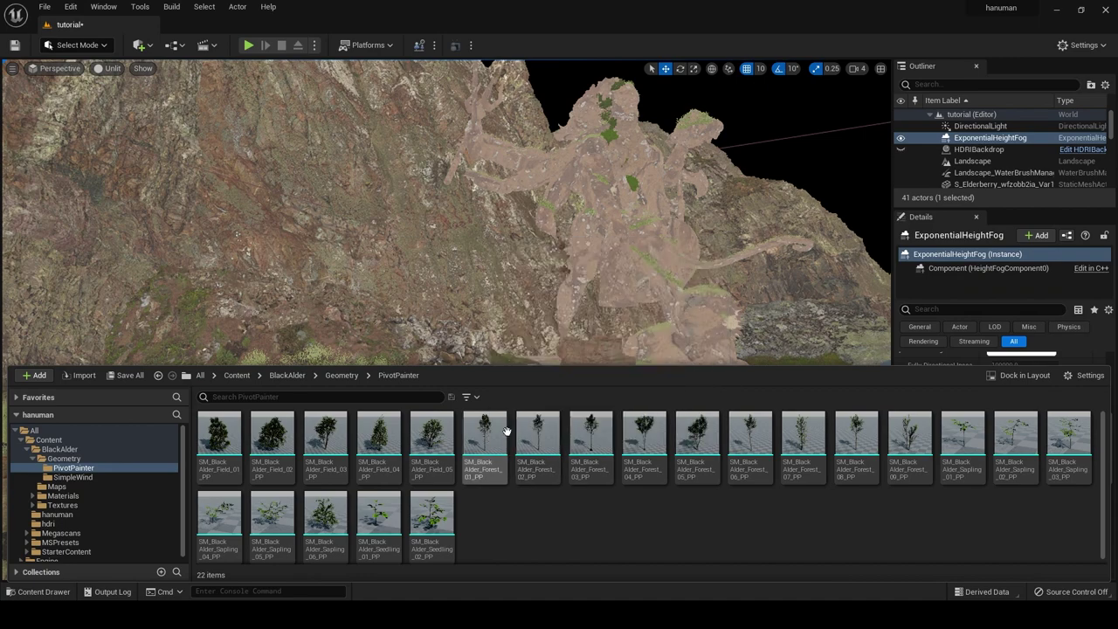
{"action": "left_click_drag", "start_coordinate": [596, 270], "coordinate": [575, 398]}
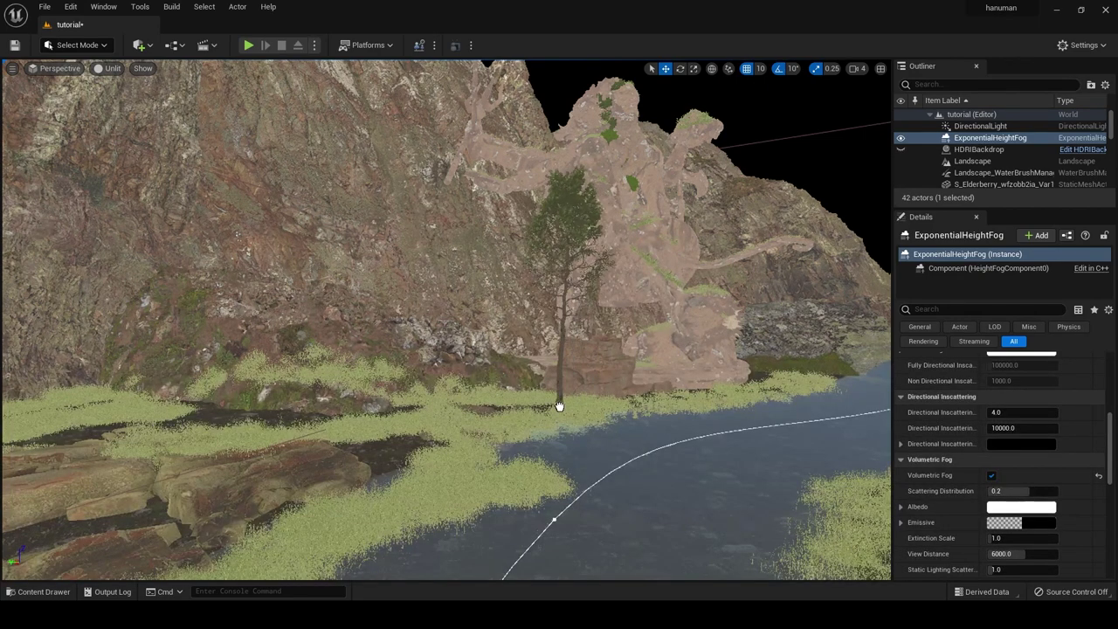
{"action": "left_click_drag", "start_coordinate": [574, 399], "coordinate": [552, 381]}
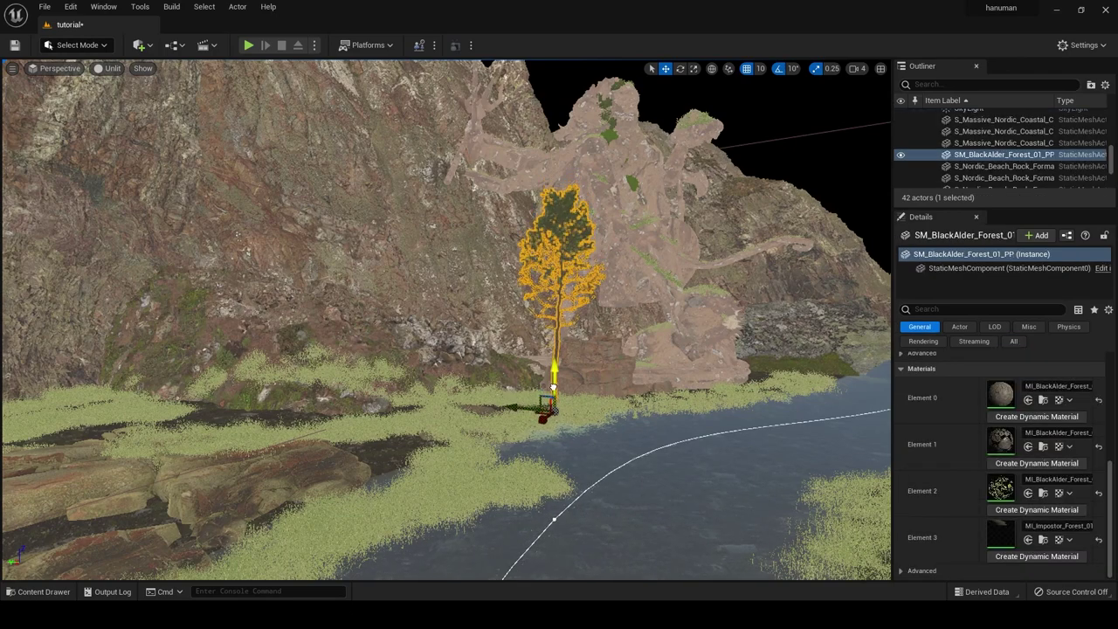
{"action": "right_click_drag", "start_coordinate": [652, 282], "coordinate": [682, 253]}
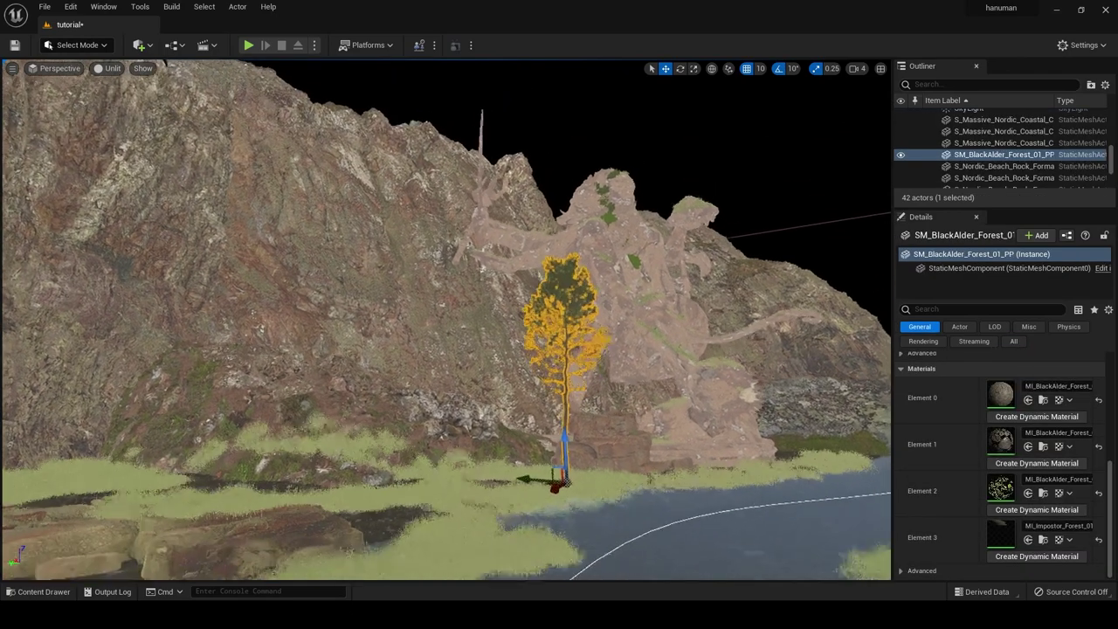
{"action": "scroll", "coordinate": [1100, 419], "scroll_direction": "up", "scroll_amount": 3}
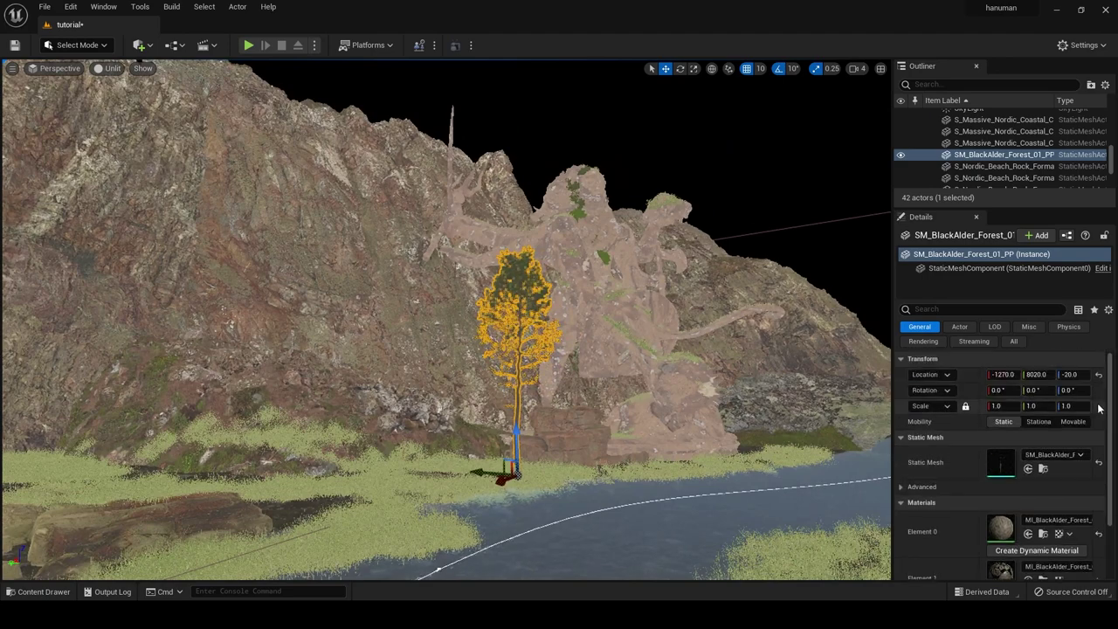
{"action": "type", "text": ".5"}
{"action": "key", "text": "Return"}
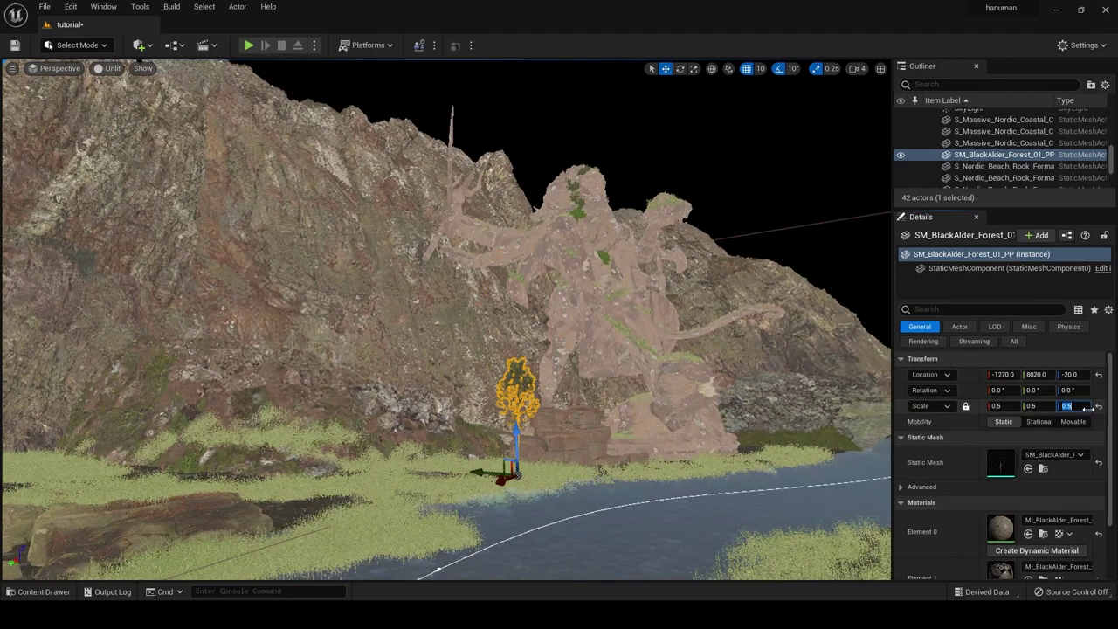
{"action": "key", "text": "Escape"}
{"action": "right_click_drag", "start_coordinate": [446, 314], "coordinate": [446, 297]}
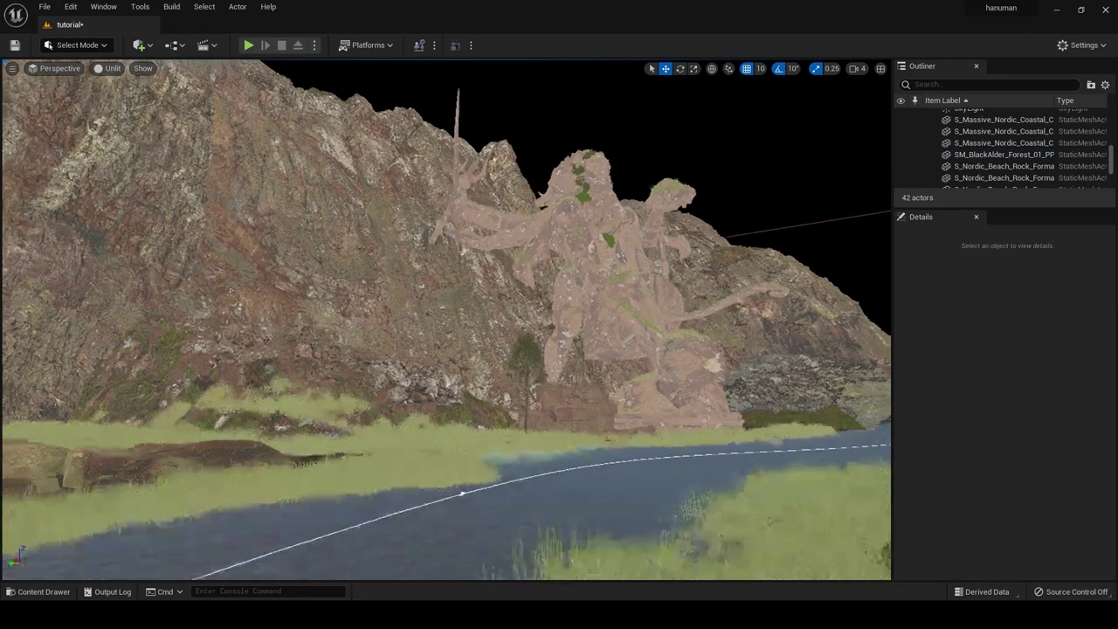
- Place a full-size (scale 1) Forest_04 Black Alder tree on the right riverbank
{"action": "key", "text": "ctrl+space"}
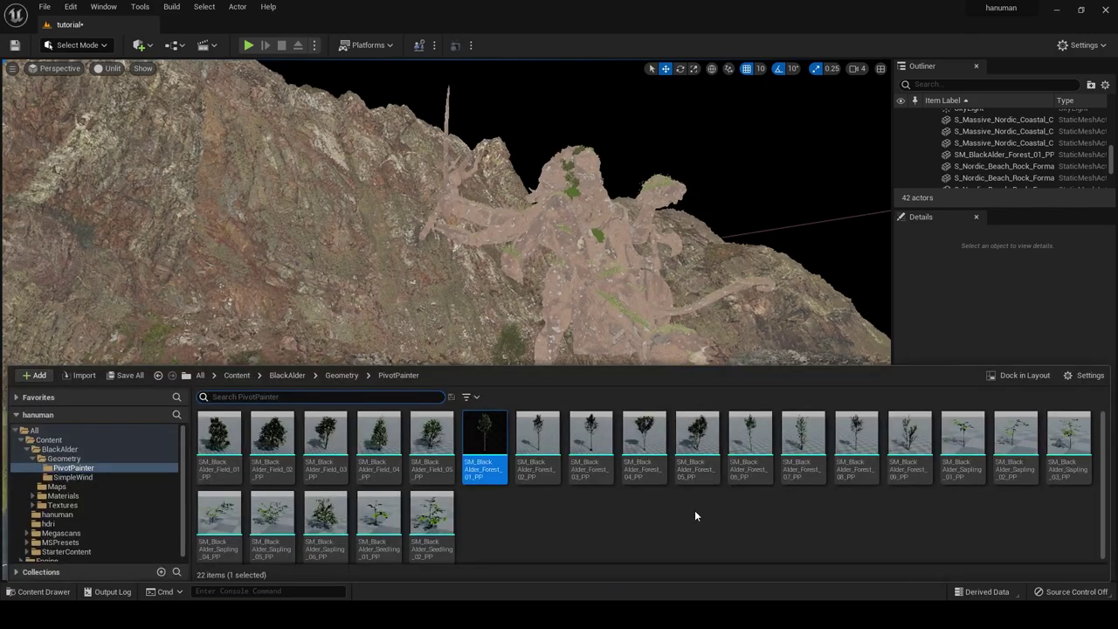
{"action": "left_click_drag", "start_coordinate": [644, 441], "coordinate": [729, 436]}
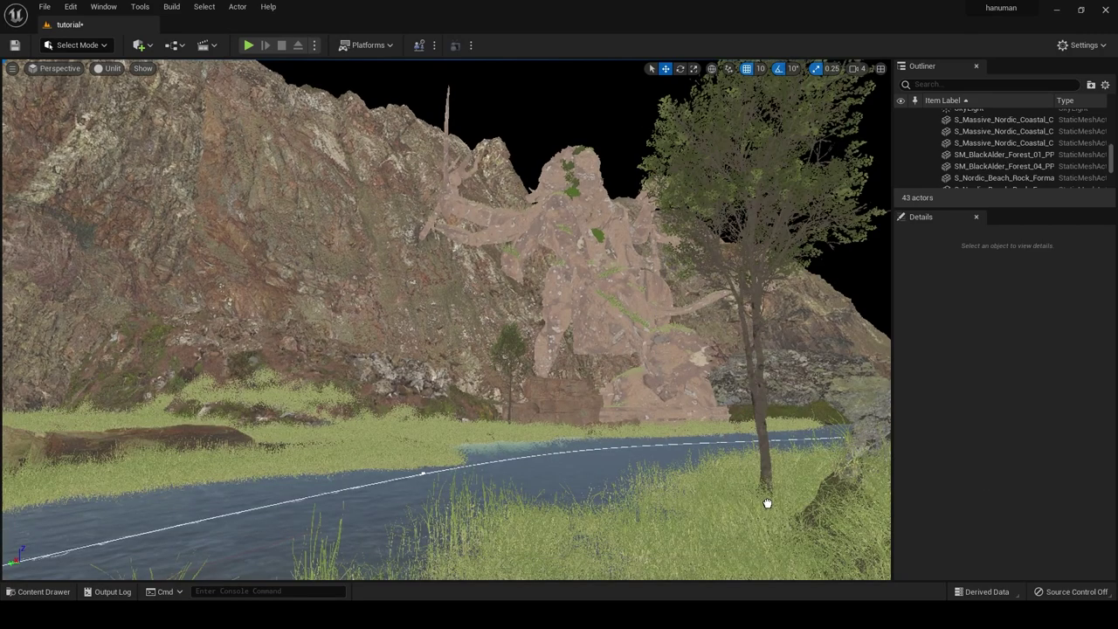
{"action": "left_click_drag", "start_coordinate": [734, 480], "coordinate": [789, 506]}
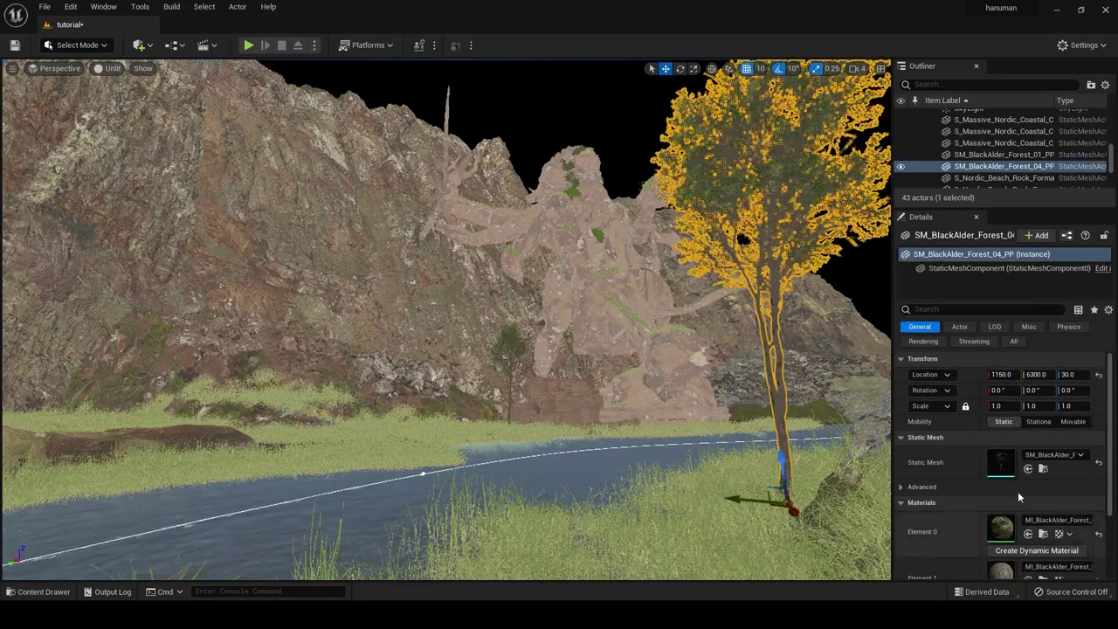
{"action": "left_click", "coordinate": [1032, 405]}
{"action": "type", "text": "0.5"}
{"action": "key", "text": "Return"}
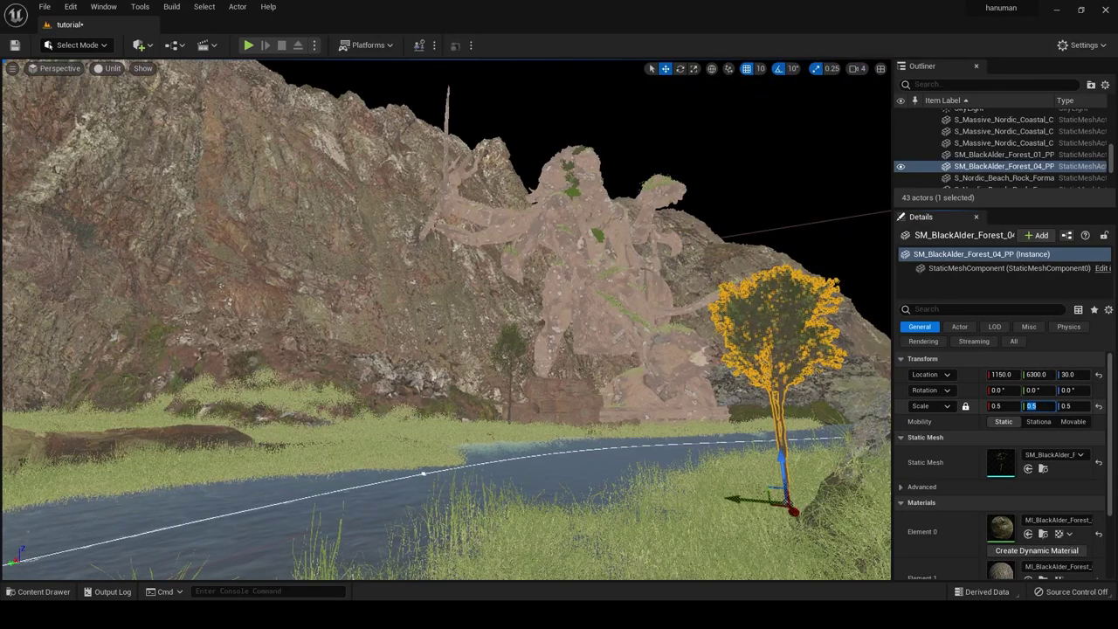
{"action": "left_click", "coordinate": [1029, 404]}
{"action": "type", "text": "1"}
{"action": "key", "text": "Return"}
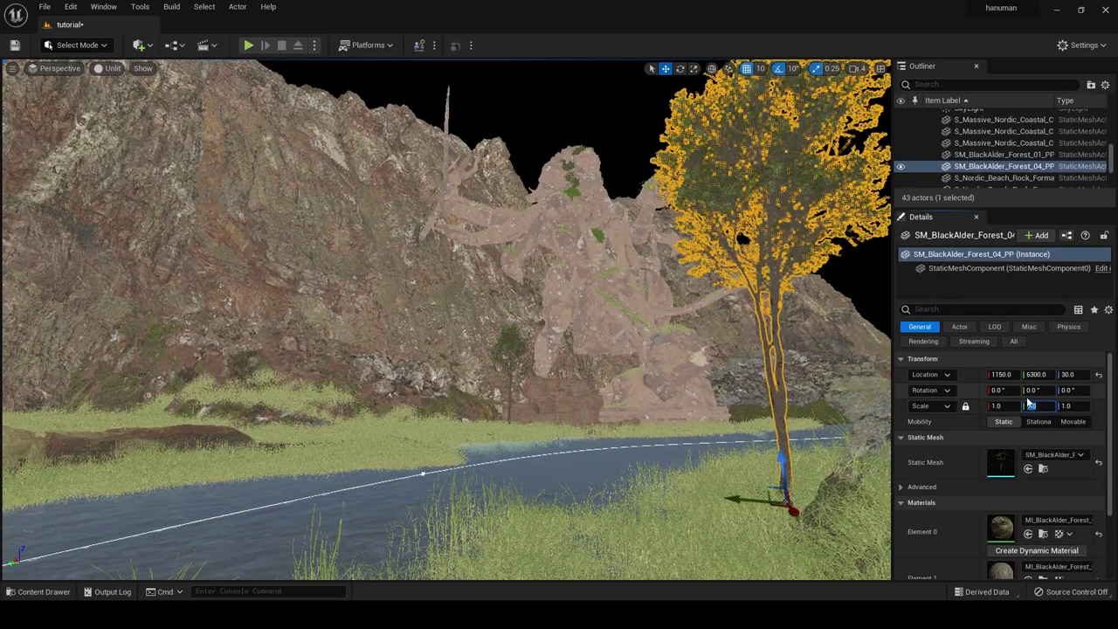
{"action": "key", "text": "Escape"}
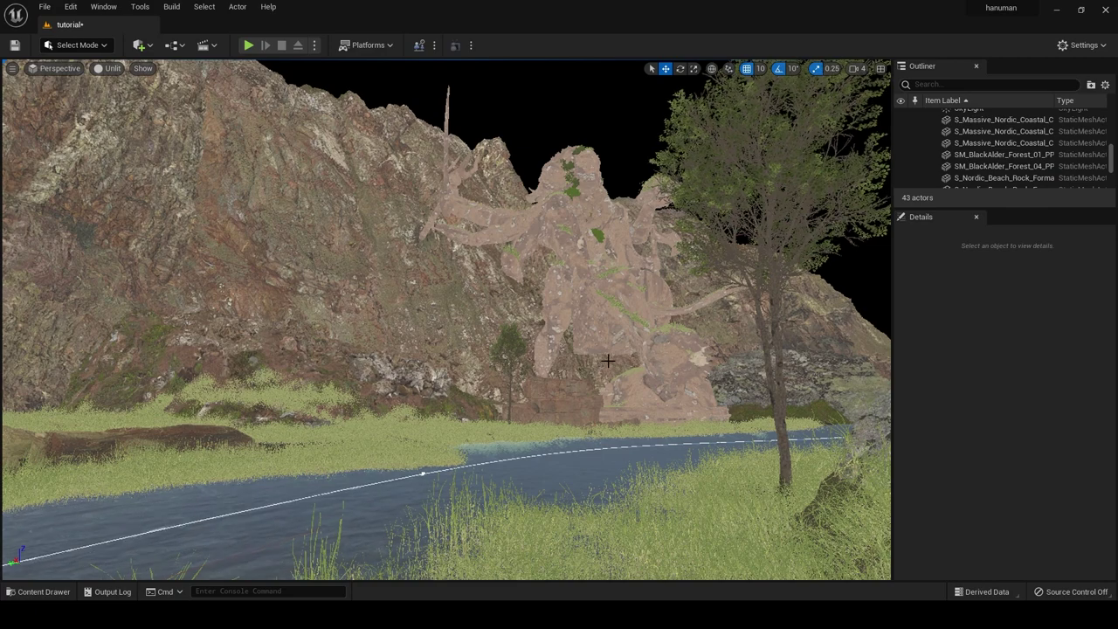
- Place the Forest_06 tree beside the statue's base at 0.5 scale
{"action": "key", "text": "ctrl+space"}
{"action": "left_click_drag", "start_coordinate": [751, 439], "coordinate": [747, 429]}
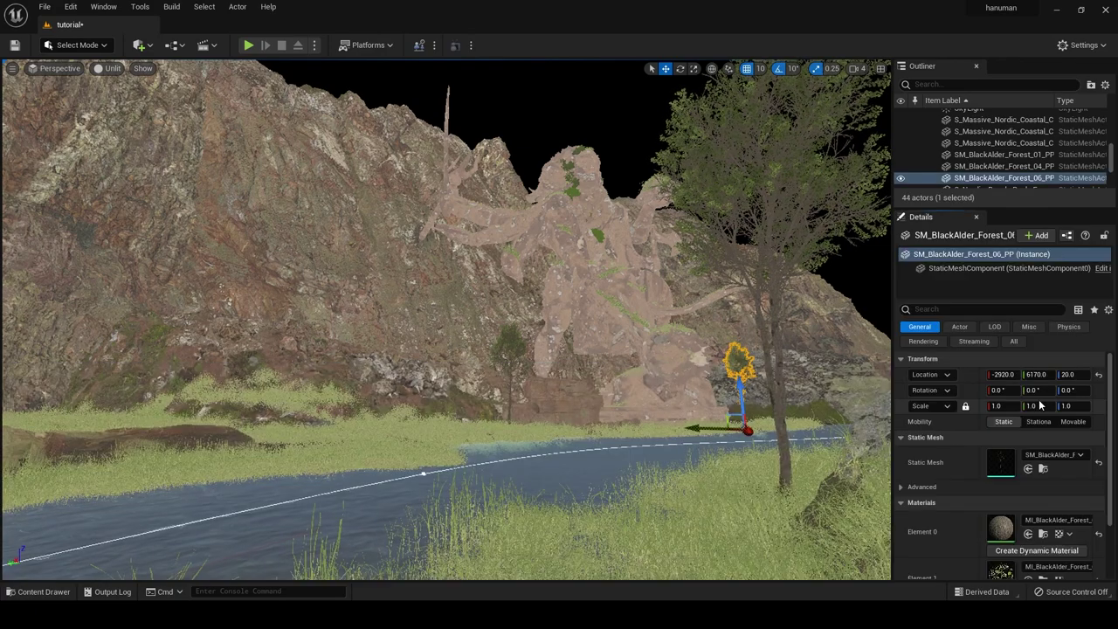
{"action": "type", "text": ".5"}
{"action": "key", "text": "Return"}
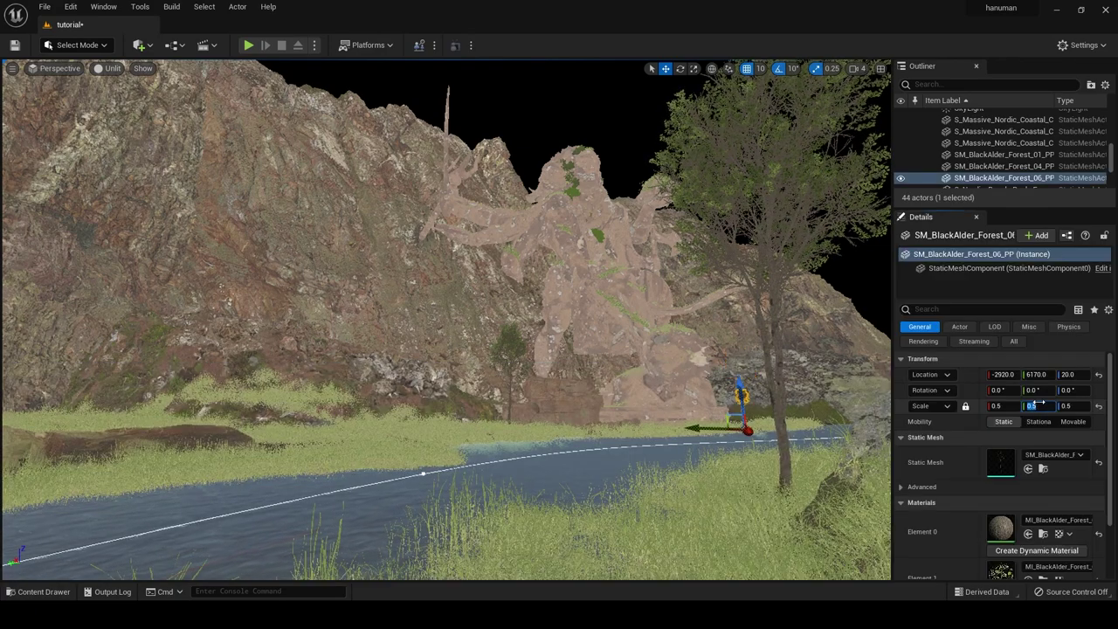
- Place SM_BlackAlder_Field_02_PP on the left slope at 0.5 scale
{"action": "key", "text": "ctrl+space"}
{"action": "left_click", "coordinate": [271, 437]}
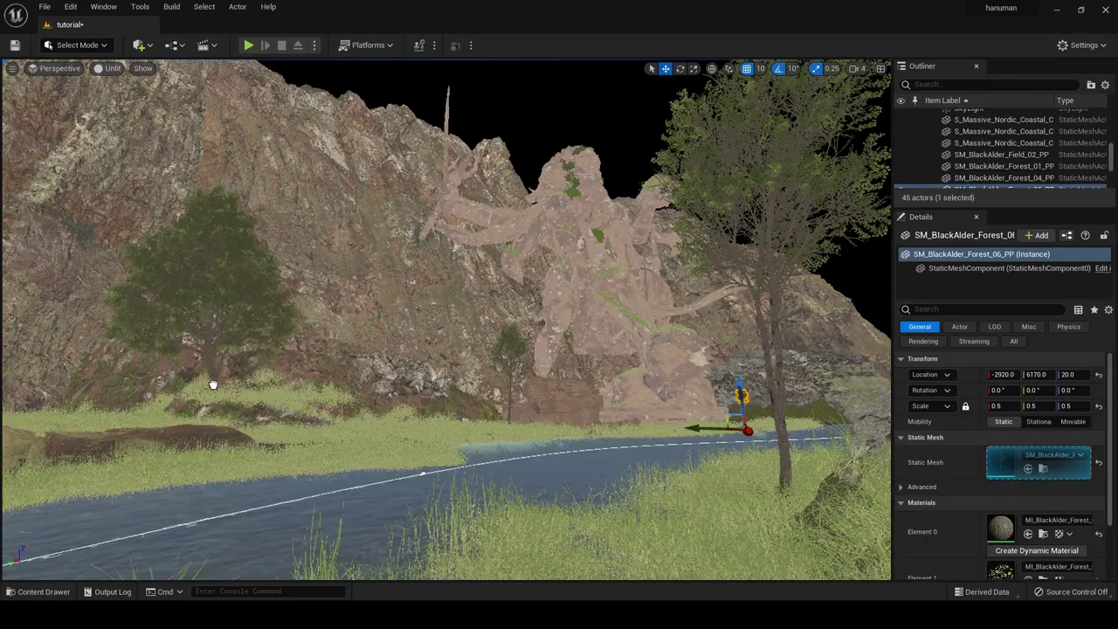
{"action": "left_click_drag", "start_coordinate": [420, 325], "coordinate": [214, 394]}
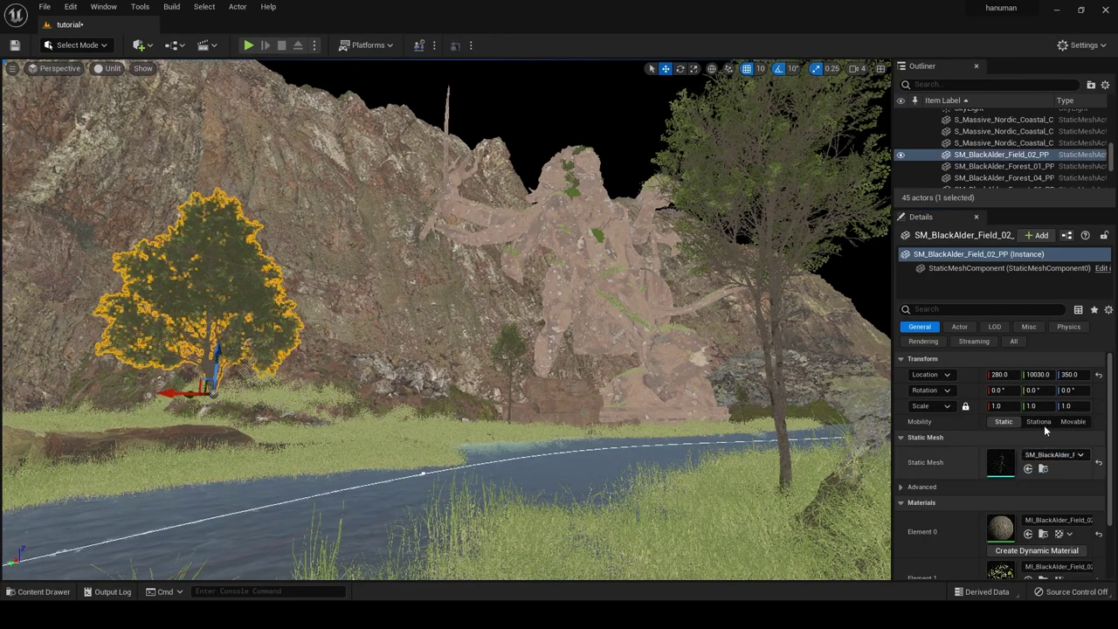
{"action": "left_click", "coordinate": [1031, 405]}
{"action": "type", "text": "0.5"}
{"action": "key", "text": "Return"}
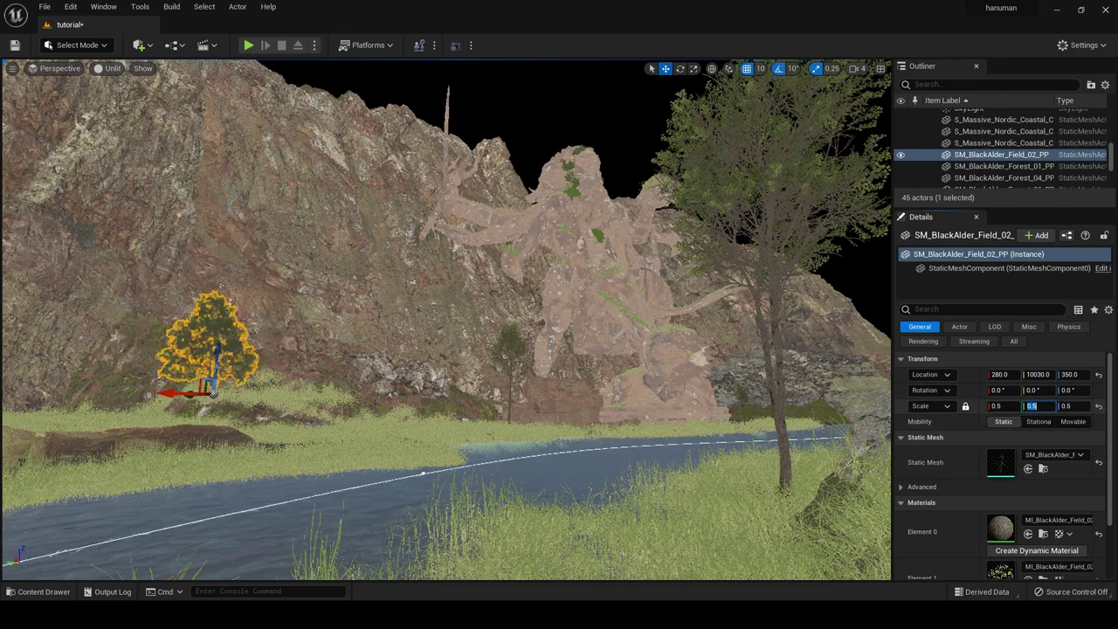
{"action": "left_click", "coordinate": [530, 99]}
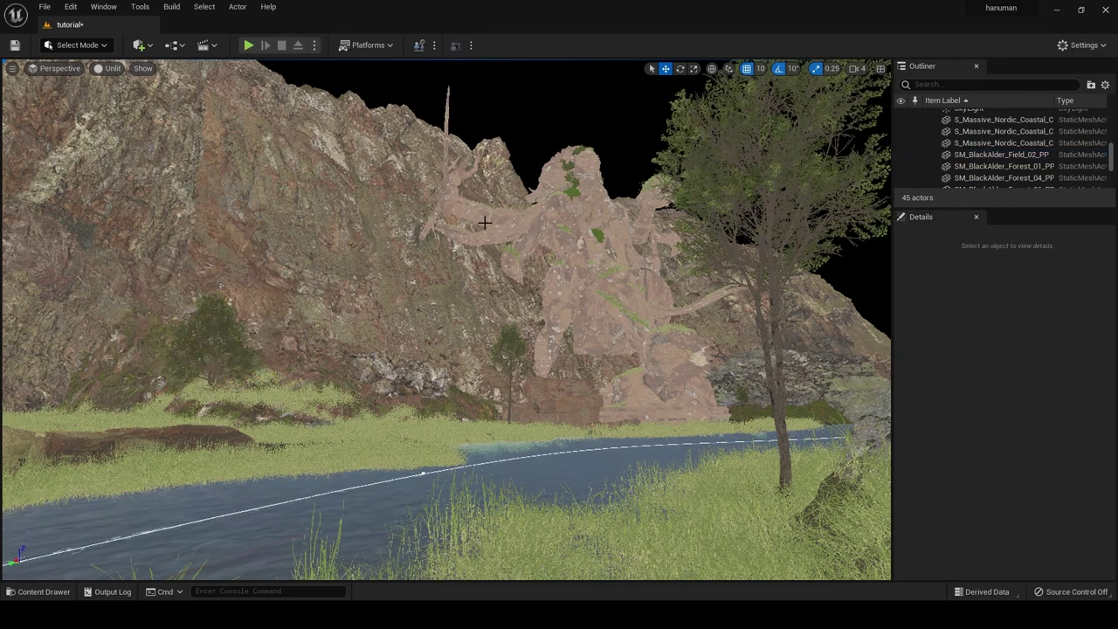
{"action": "right_click_drag", "start_coordinate": [484, 223], "coordinate": [464, 237]}
{"action": "key", "text": "ctrl+space"}
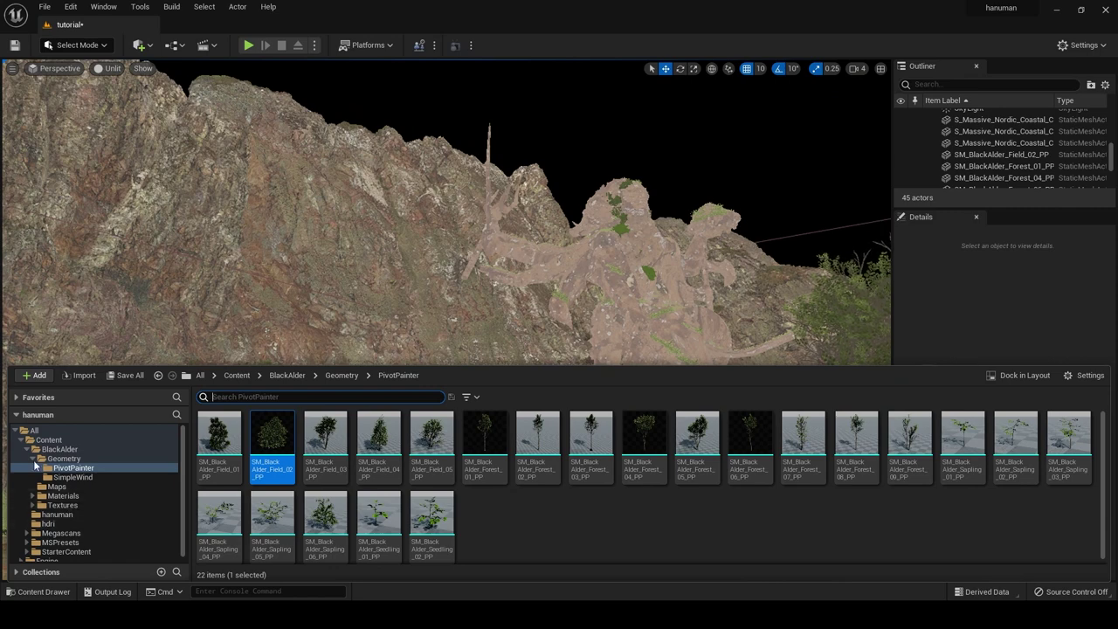
- Place a European Spindle bush from Megascans > 3D_Plants on the cliffside left of the statue
{"action": "left_click", "coordinate": [32, 459]}
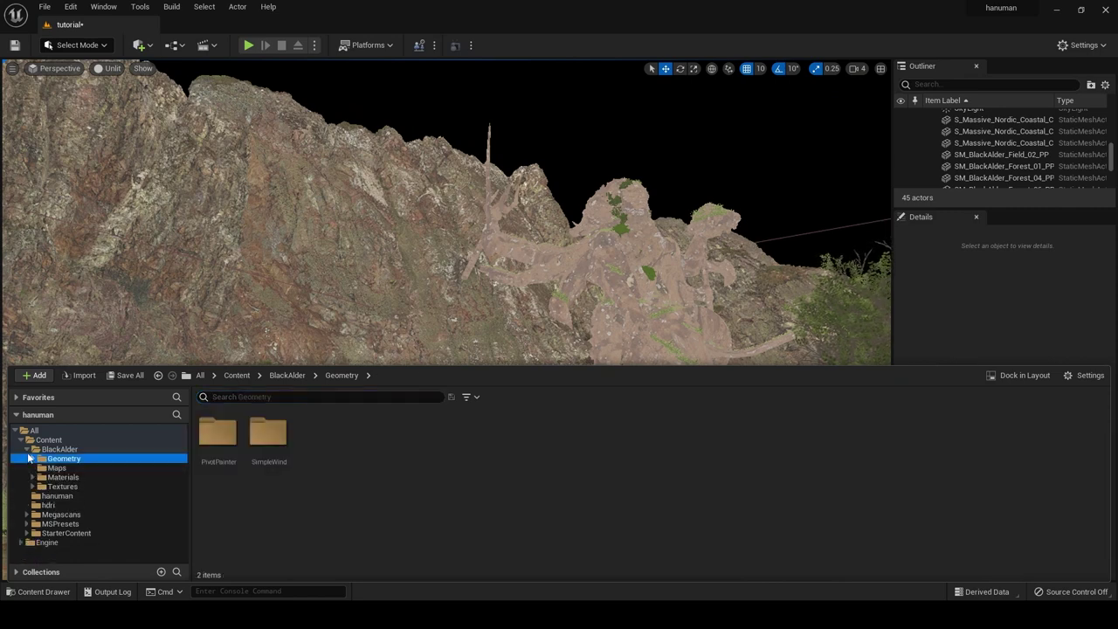
{"action": "left_click", "coordinate": [26, 449]}
{"action": "left_click", "coordinate": [27, 477]}
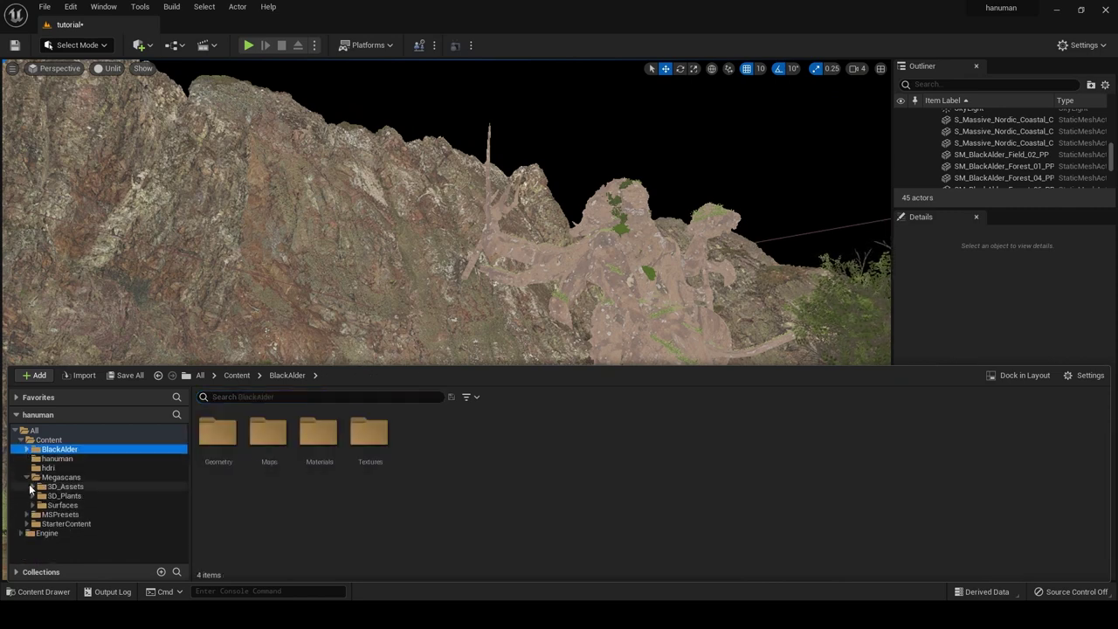
{"action": "left_click", "coordinate": [31, 496]}
{"action": "scroll", "coordinate": [77, 526], "scroll_direction": "down", "scroll_amount": 1}
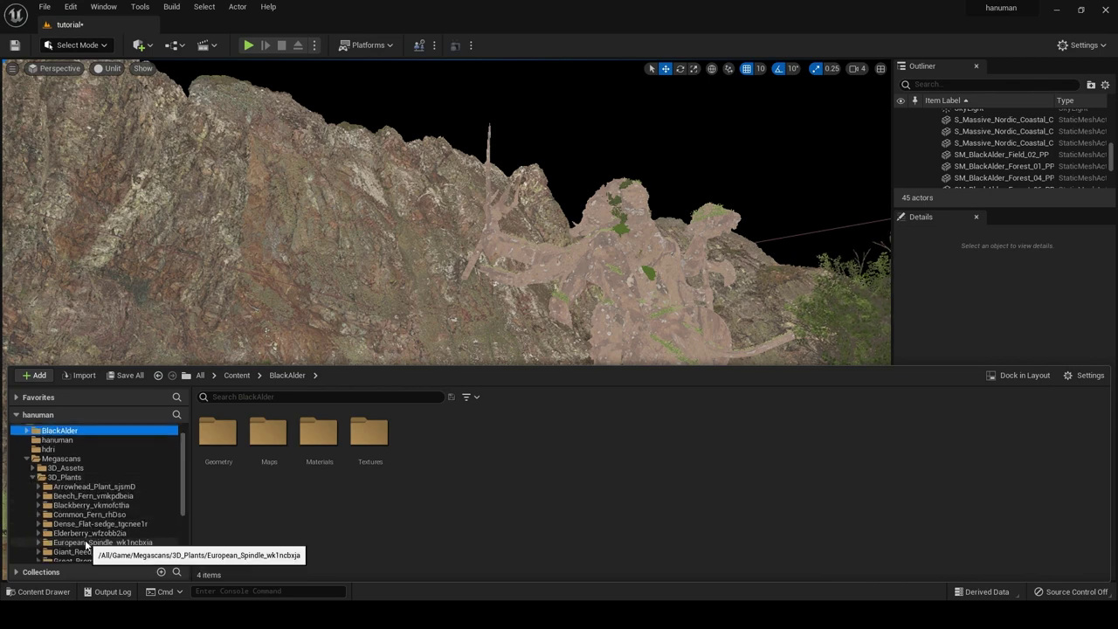
{"action": "left_click", "coordinate": [86, 543]}
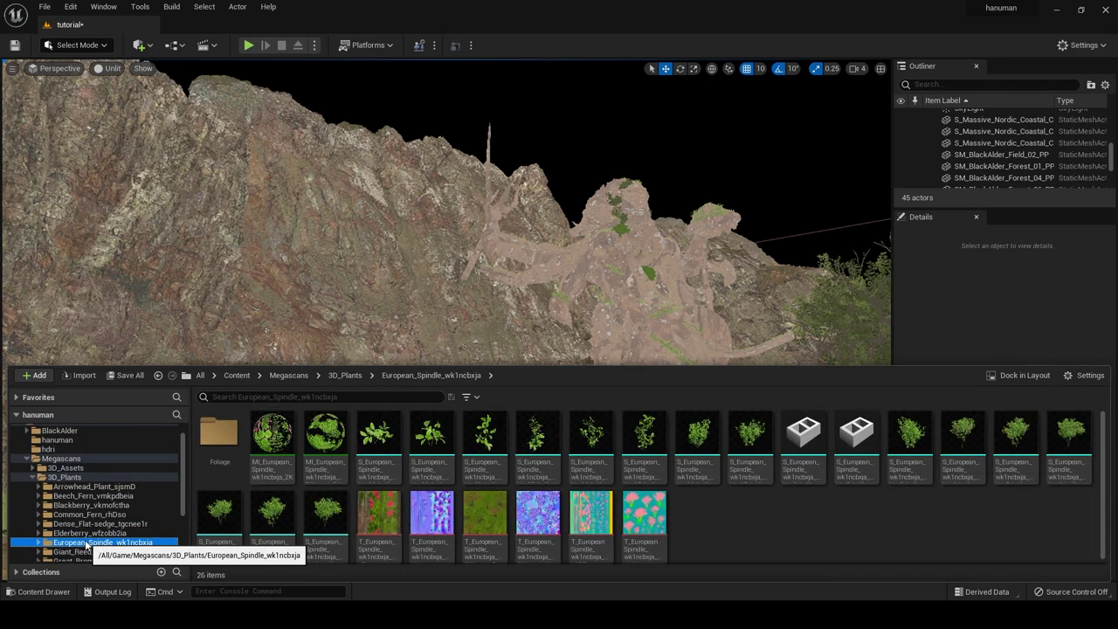
{"action": "key", "text": "Up"}
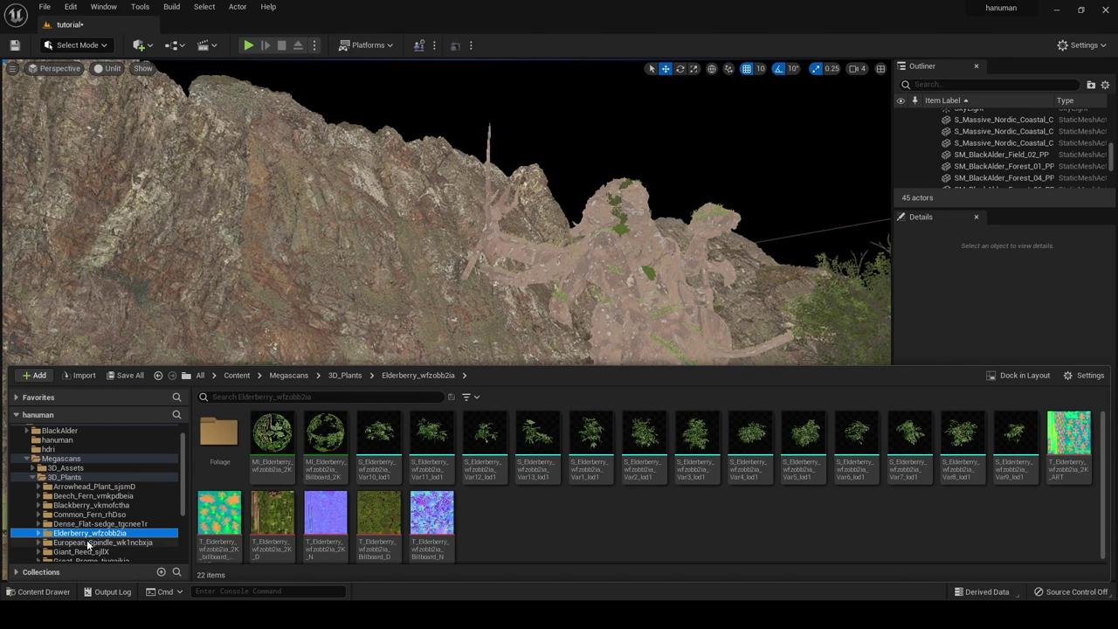
{"action": "left_click", "coordinate": [87, 544]}
{"action": "left_click_drag", "start_coordinate": [538, 437], "coordinate": [387, 317]}
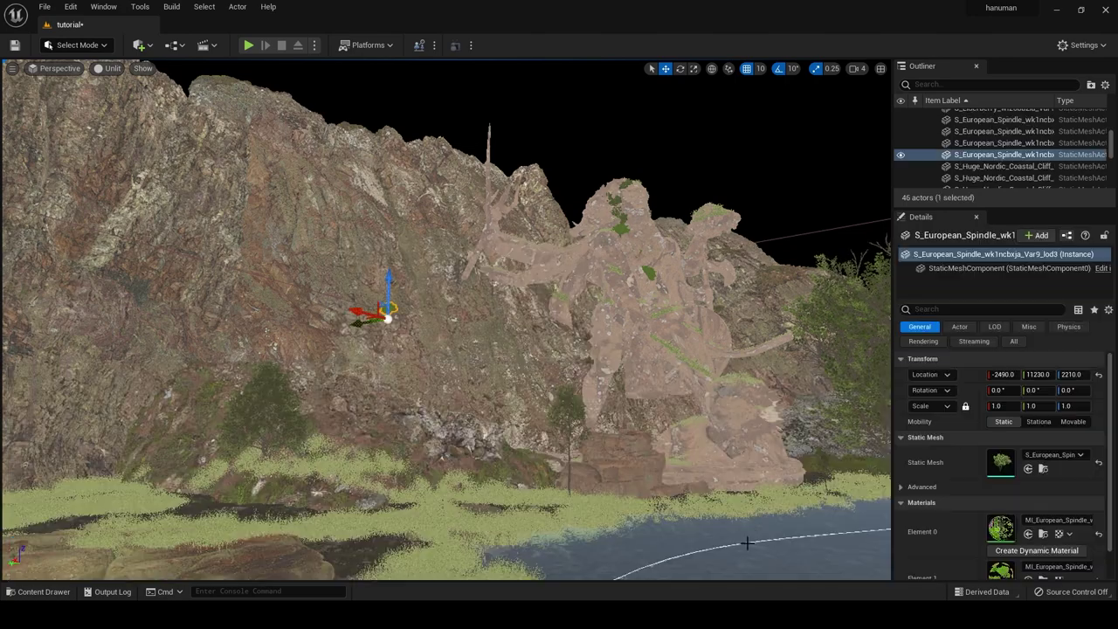
- Inspect the European Spindle Var9 mesh in its editor, orbiting the preview, then close it
{"action": "double_click", "coordinate": [1001, 462]}
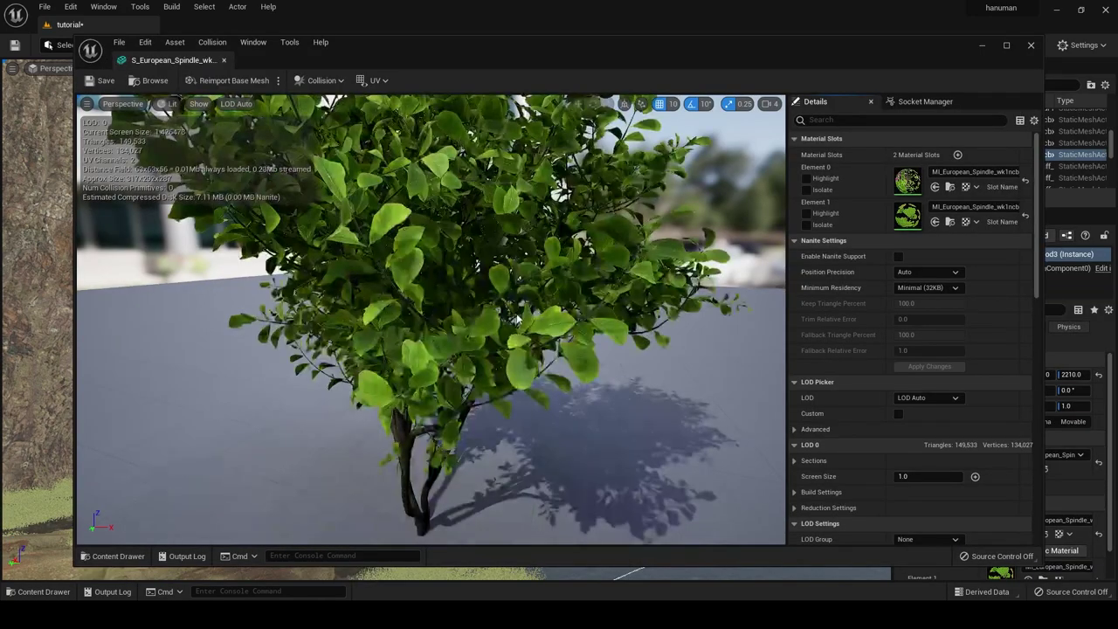
{"action": "mouse_move", "coordinate": [516, 322]}
{"action": "left_mouse_down"}
{"action": "mouse_move", "coordinate": [489, 323]}
{"action": "mouse_move", "coordinate": [736, 242]}
{"action": "left_mouse_up"}
{"action": "left_click", "coordinate": [1033, 45]}
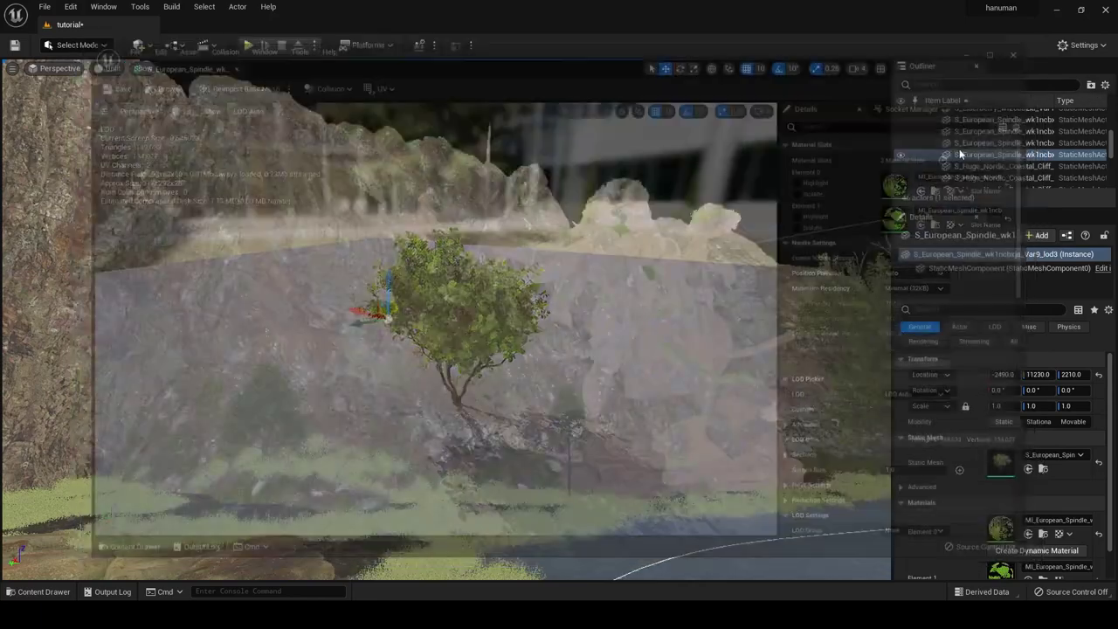
- Make the European Spindle bush Movable, scale it to 2.445, tilt it to -80° and slide it along Y to 11850
{"action": "left_click", "coordinate": [1075, 424]}
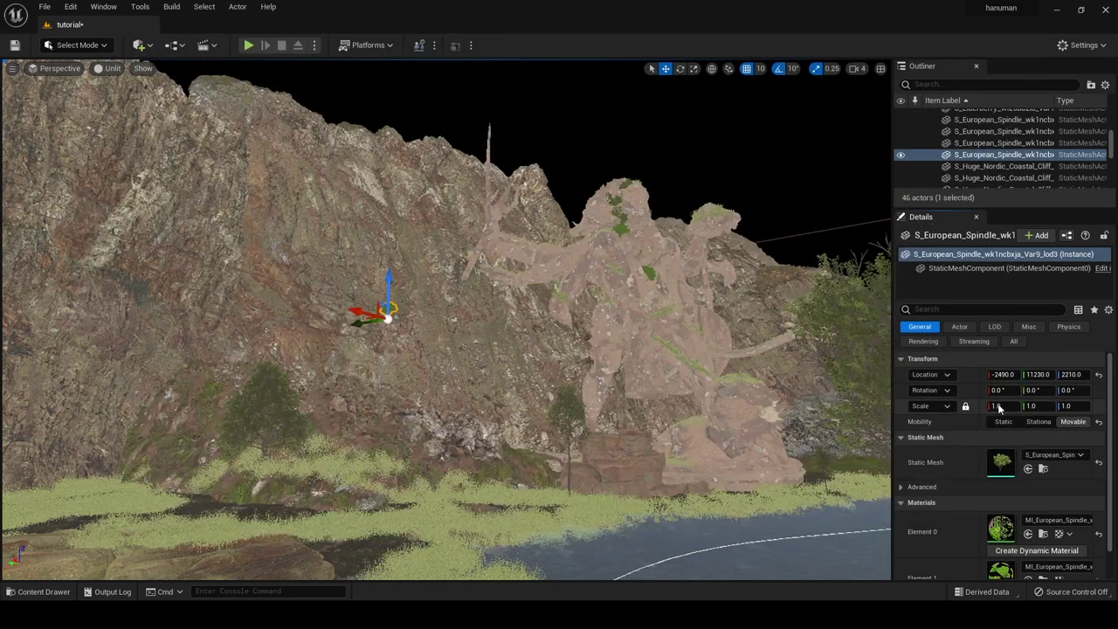
{"action": "left_click_drag", "start_coordinate": [1000, 406], "coordinate": [1031, 407]}
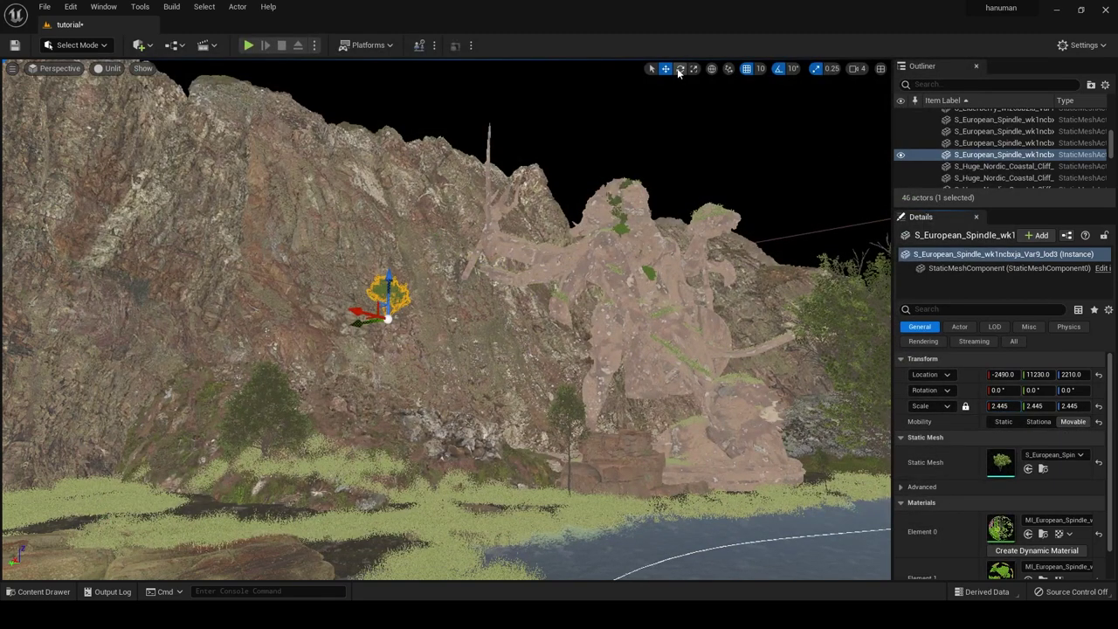
{"action": "left_click", "coordinate": [680, 69]}
{"action": "left_click_drag", "start_coordinate": [436, 322], "coordinate": [441, 297]}
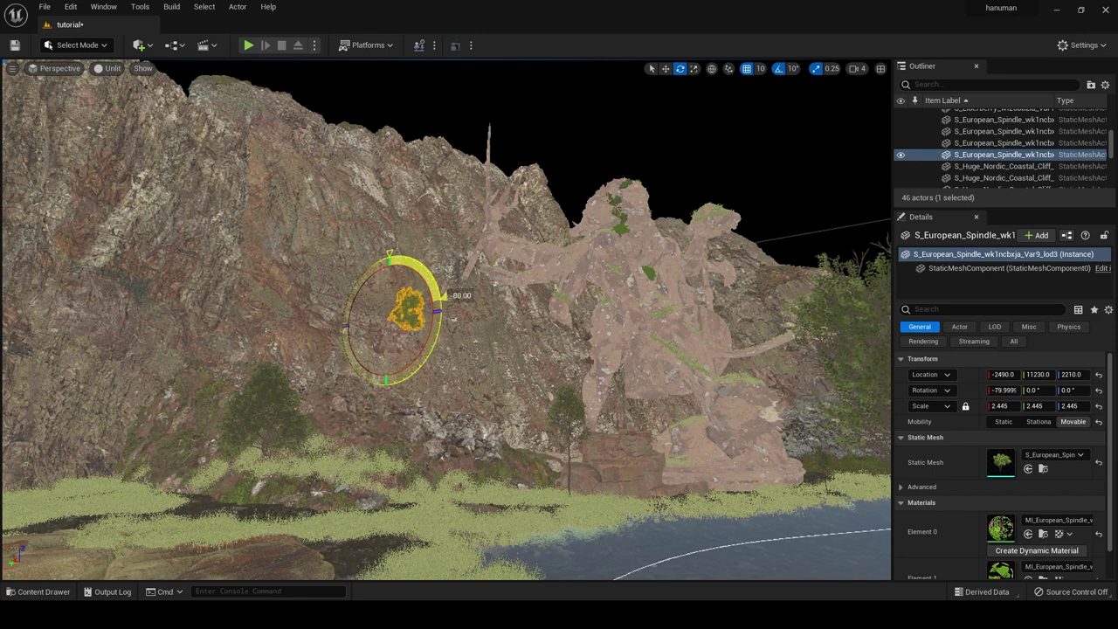
{"action": "left_click", "coordinate": [665, 69]}
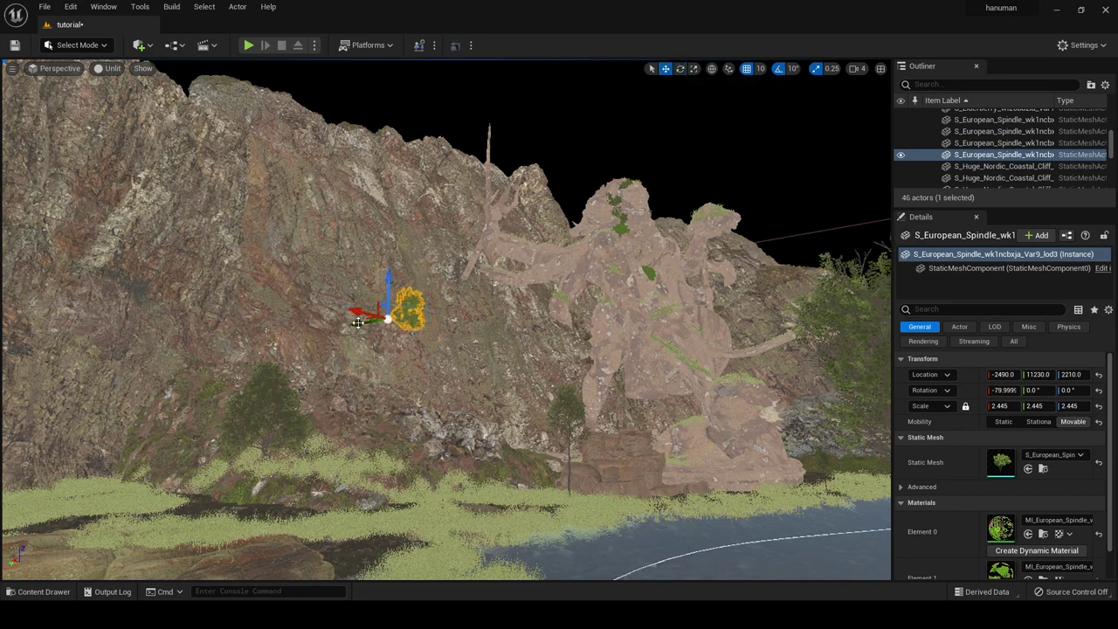
{"action": "left_click_drag", "start_coordinate": [357, 322], "coordinate": [332, 326]}
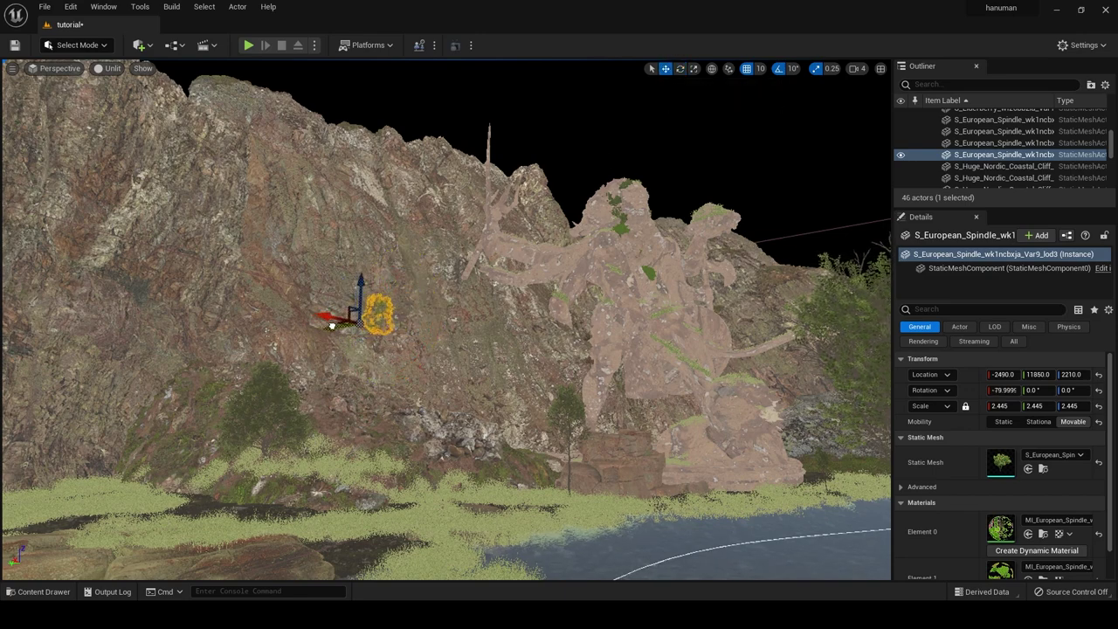
{"action": "left_click", "coordinate": [426, 126]}
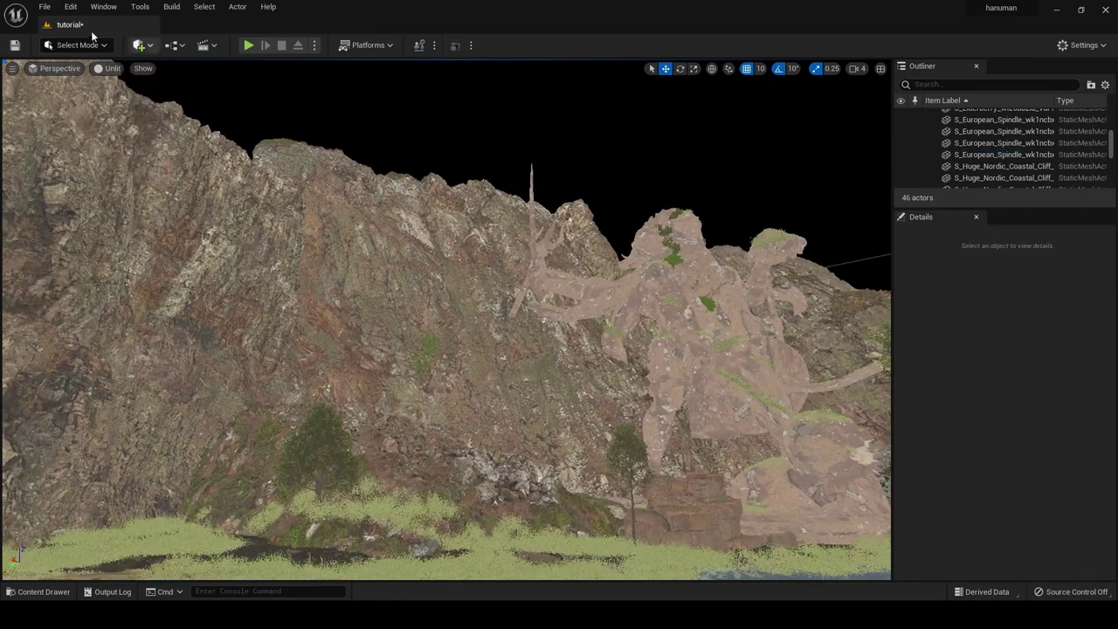
{"action": "left_click", "coordinate": [77, 45]}
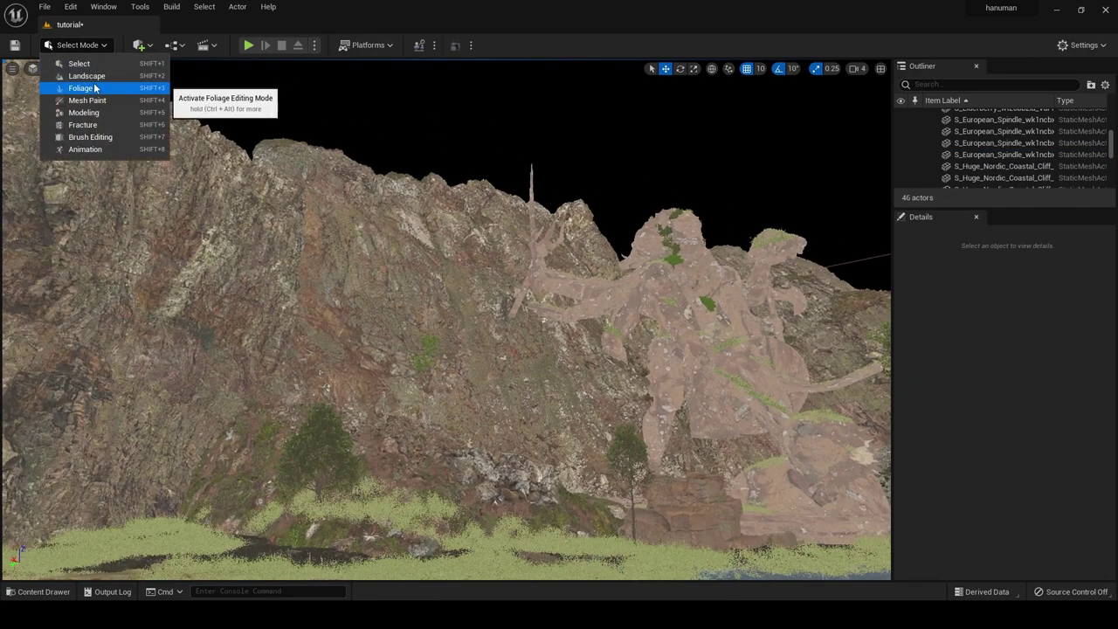
- Switch to Foliage mode and deactivate all existing foliage types in the palette
{"action": "left_click", "coordinate": [81, 89]}
{"action": "left_click_drag", "start_coordinate": [180, 421], "coordinate": [180, 516]}
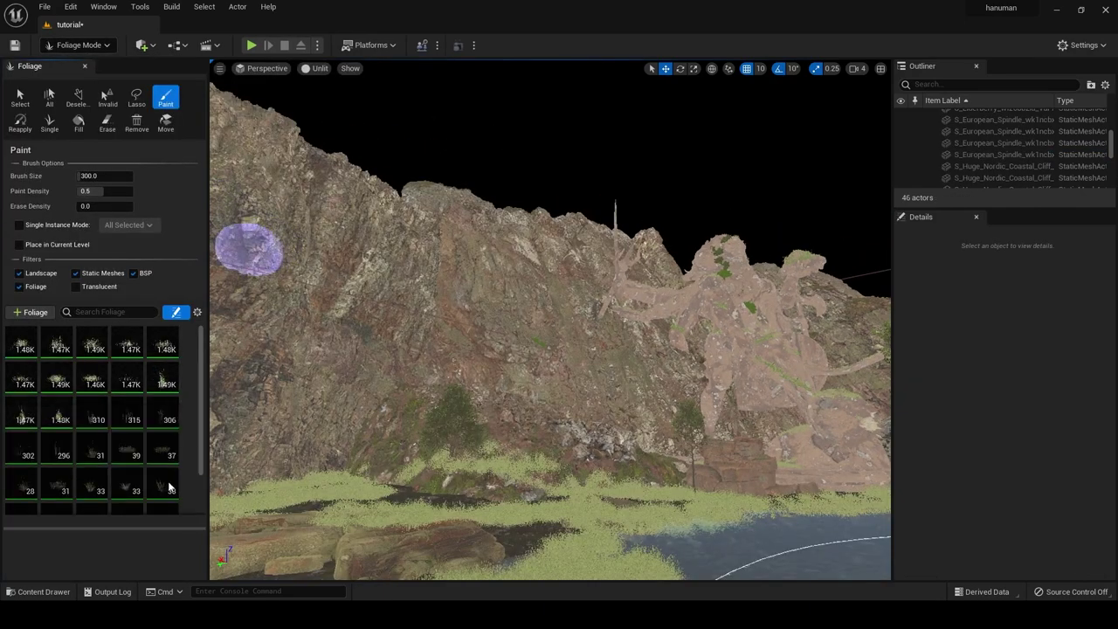
{"action": "left_click", "coordinate": [168, 472]}
{"action": "key", "text": "ctrl+a"}
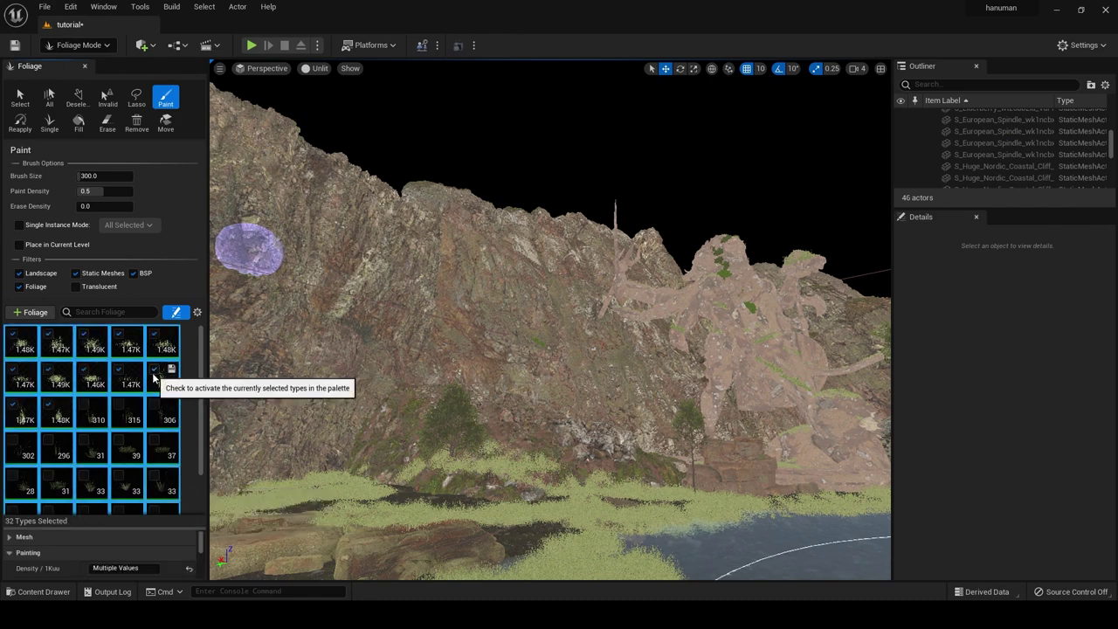
{"action": "left_click", "coordinate": [153, 370]}
{"action": "scroll", "coordinate": [187, 407], "scroll_direction": "down", "scroll_amount": 2}
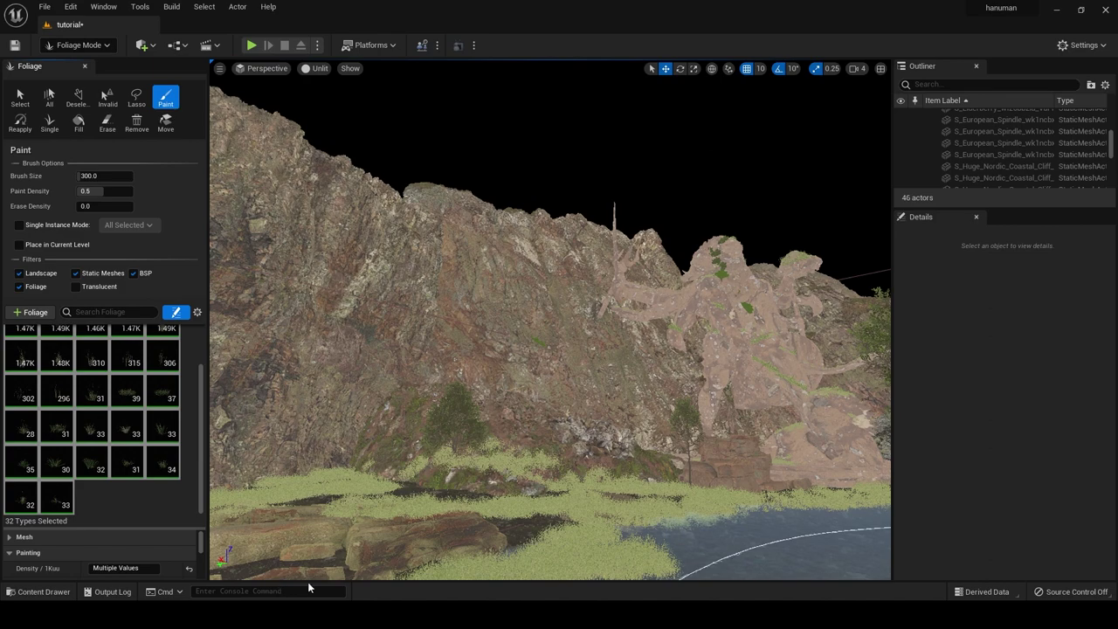
- Add seven European Spindle bush meshes from the Content Drawer as new foliage types
{"action": "key", "text": "ctrl+space"}
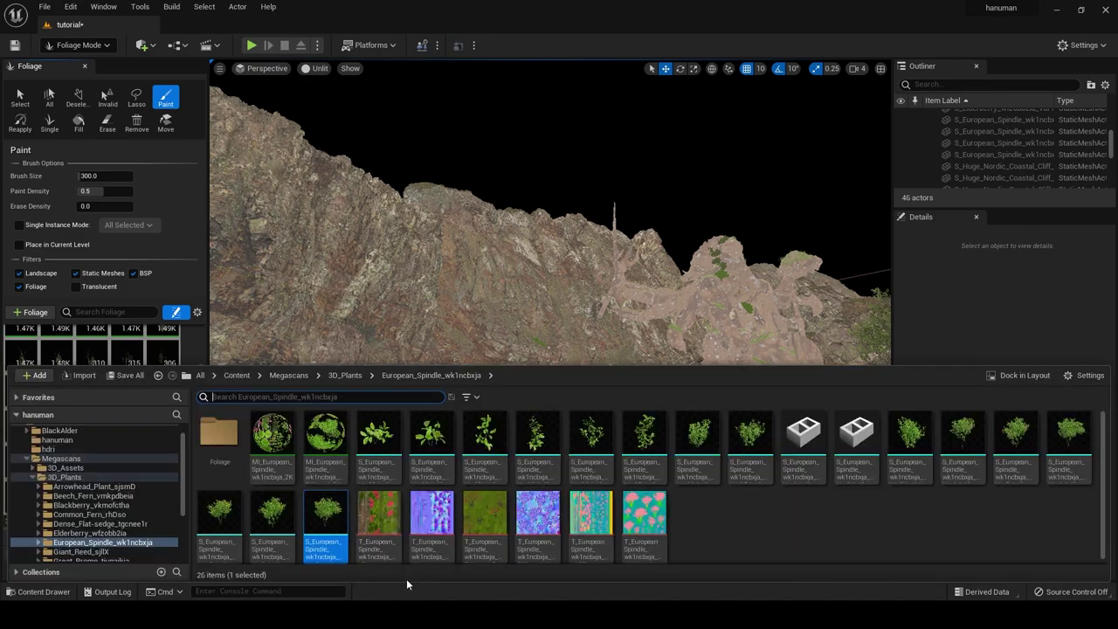
{"action": "key", "text": "ctrl+space"}
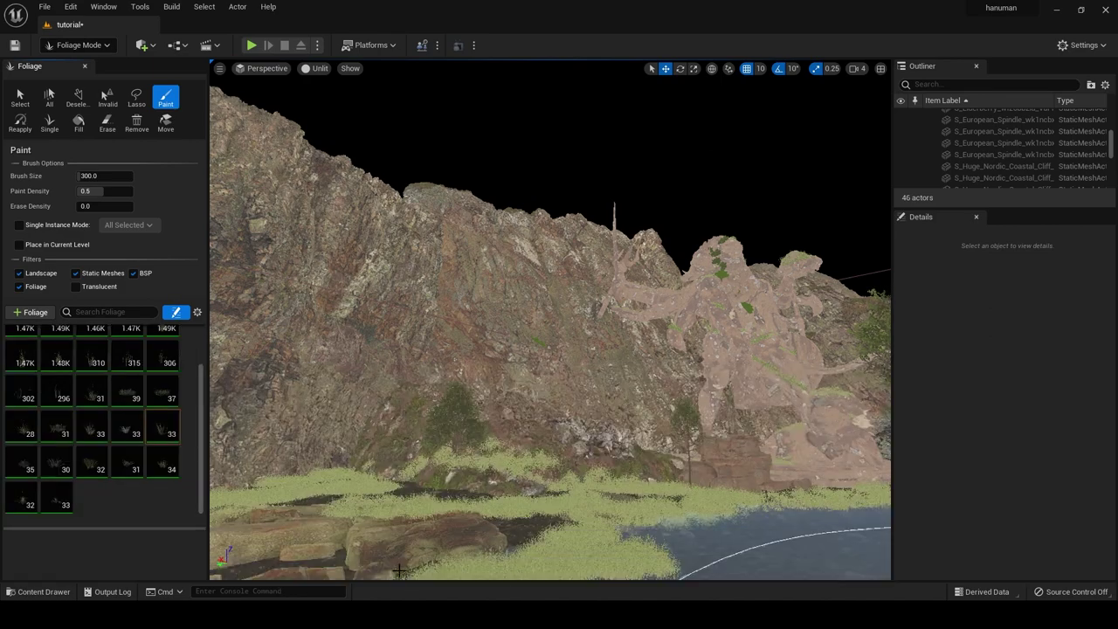
{"action": "key", "text": "ctrl+space"}
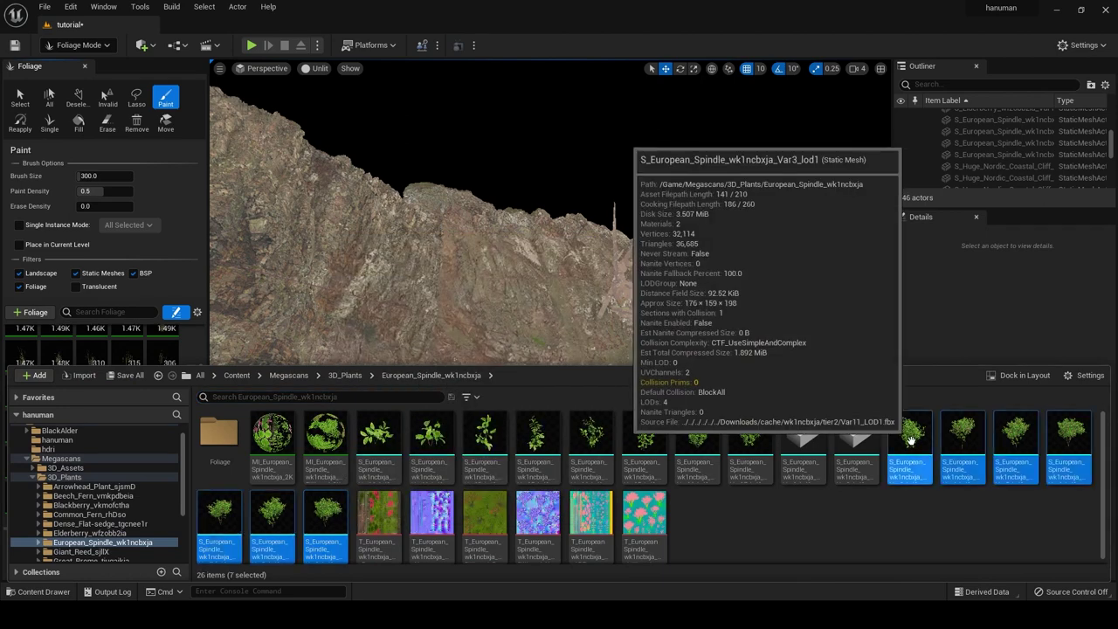
{"action": "left_click_drag", "start_coordinate": [911, 439], "coordinate": [163, 372]}
{"action": "left_click_drag", "start_coordinate": [150, 399], "coordinate": [152, 400]}
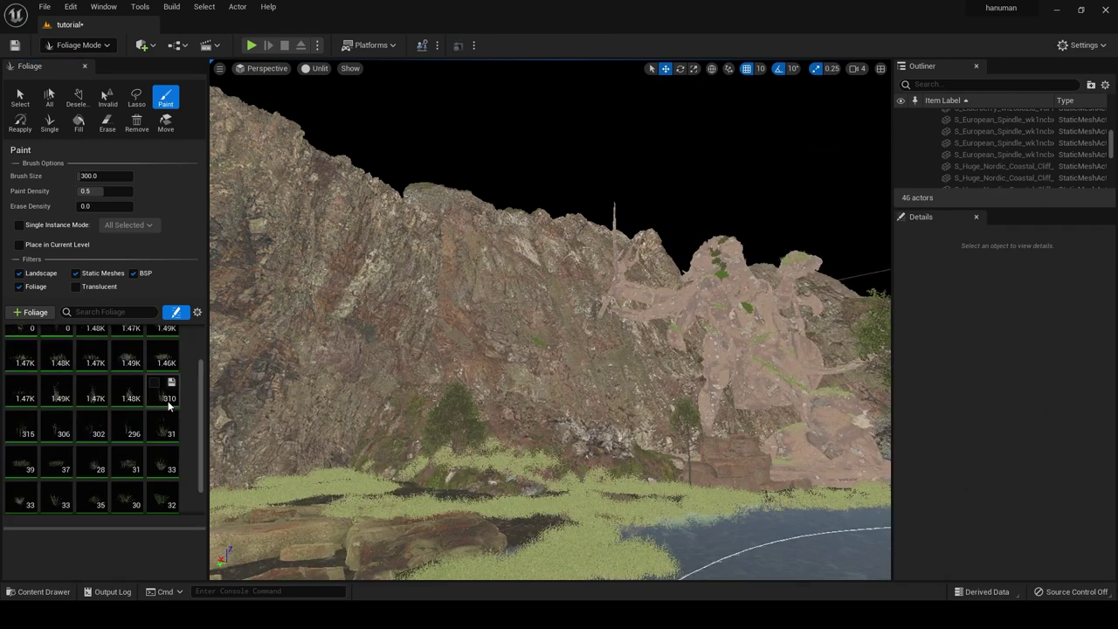
{"action": "scroll", "coordinate": [125, 507], "scroll_direction": "up", "scroll_amount": 3}
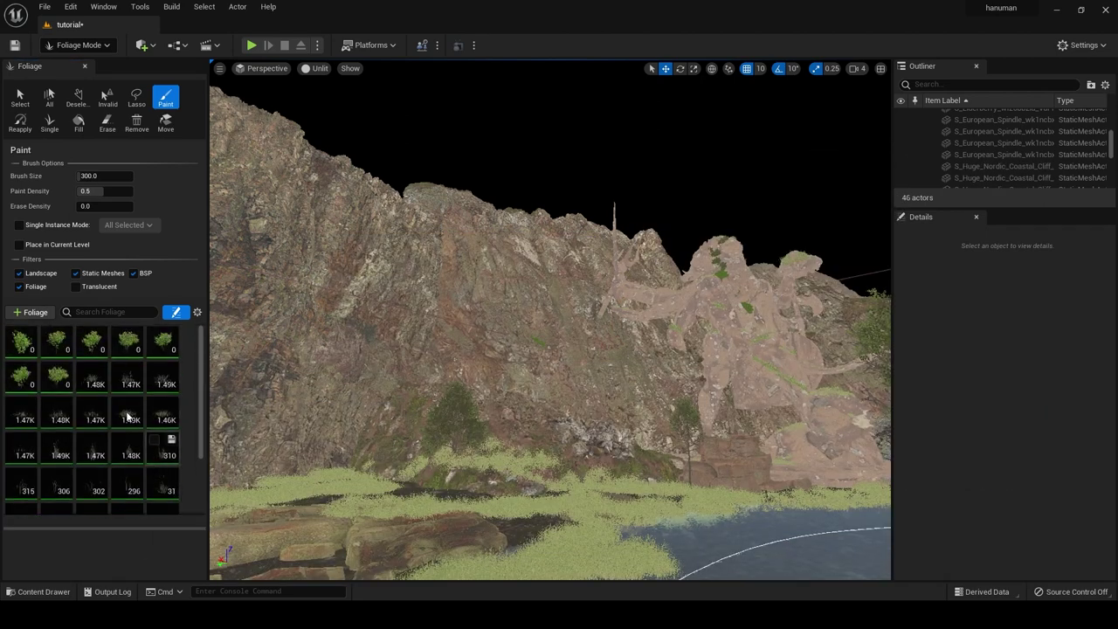
- Select all seven new bush foliage types and paint the first bushes across the cliff face
{"action": "left_click", "coordinate": [57, 376]}
{"action": "left_click", "coordinate": [26, 347], "text": "shift"}
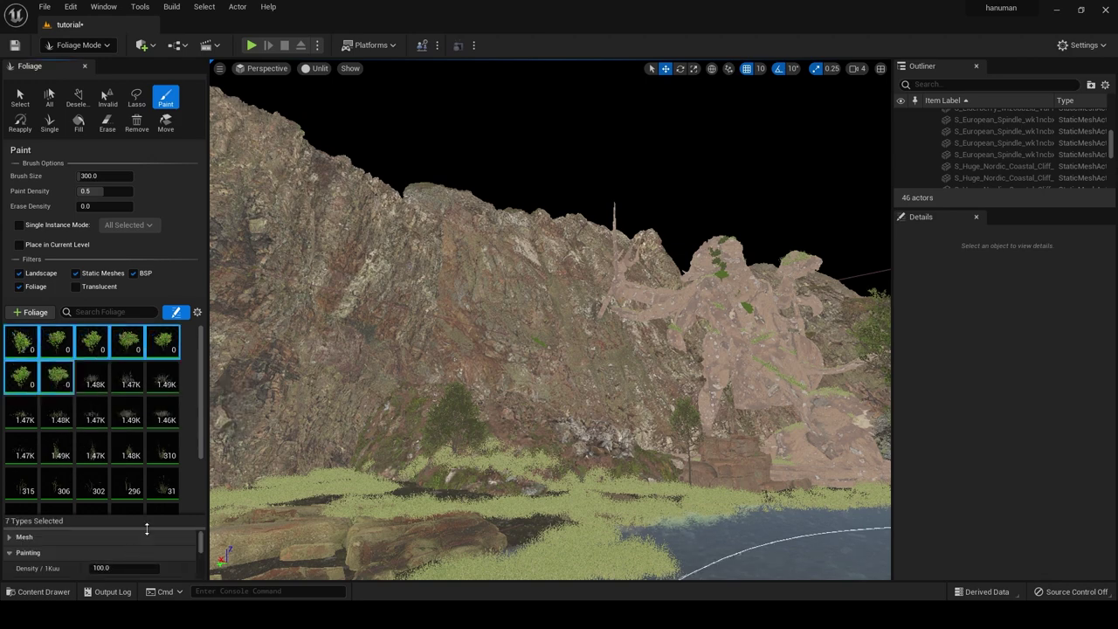
{"action": "left_click_drag", "start_coordinate": [149, 515], "coordinate": [160, 410]}
{"action": "left_click", "coordinate": [122, 453]}
{"action": "type", "text": "50"}
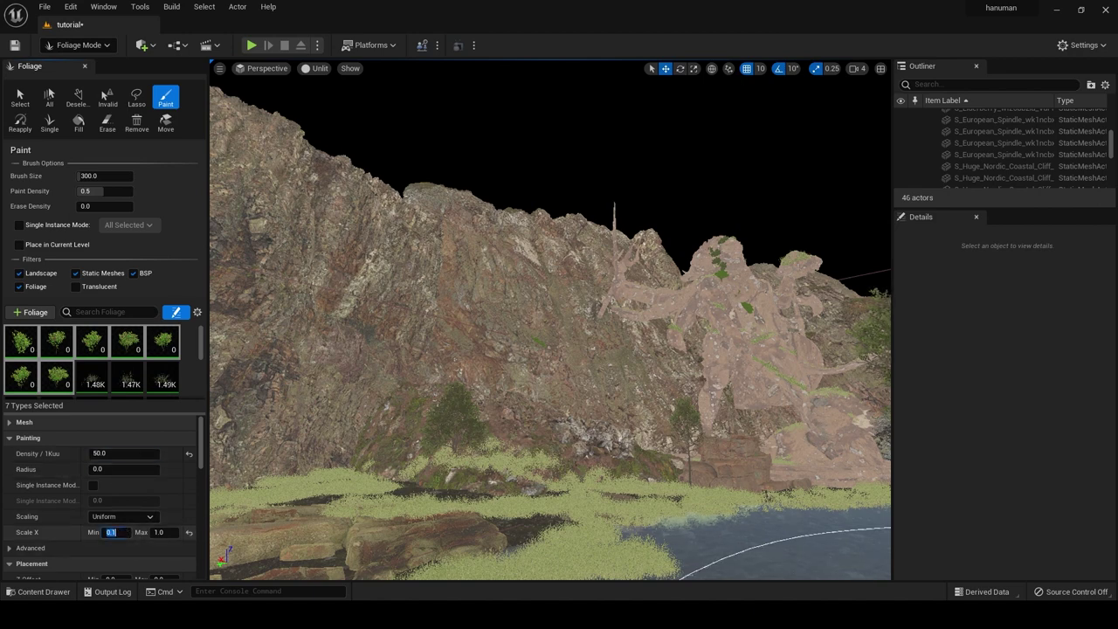
{"action": "left_click", "coordinate": [541, 327]}
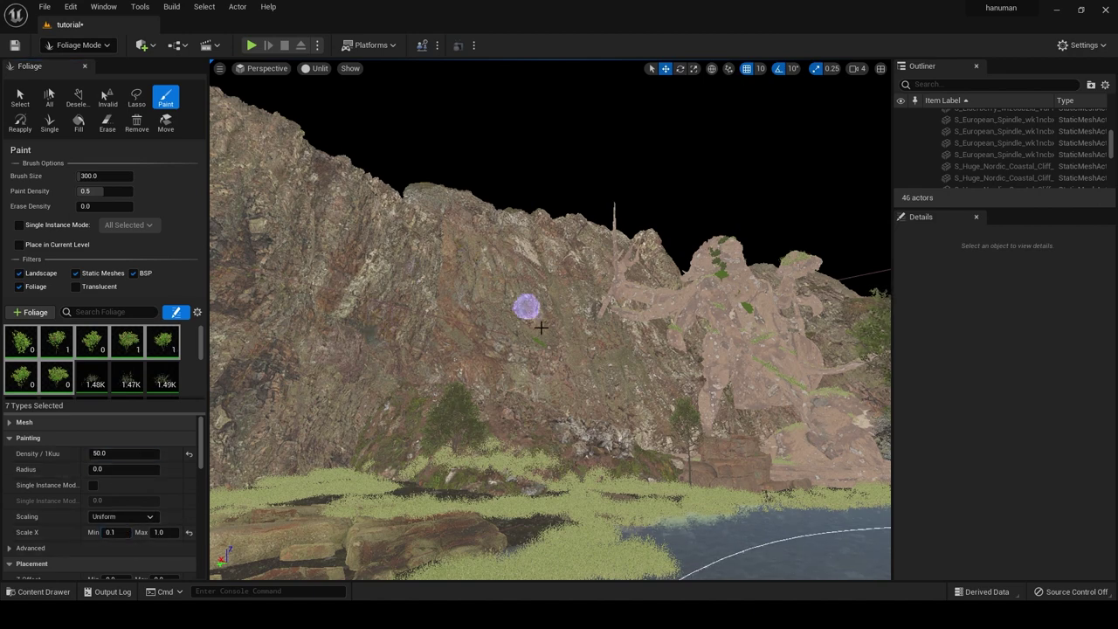
{"action": "mouse_move", "coordinate": [541, 328]}
{"action": "left_mouse_down"}
{"action": "mouse_move", "coordinate": [585, 329]}
{"action": "mouse_move", "coordinate": [478, 328]}
{"action": "left_mouse_up"}
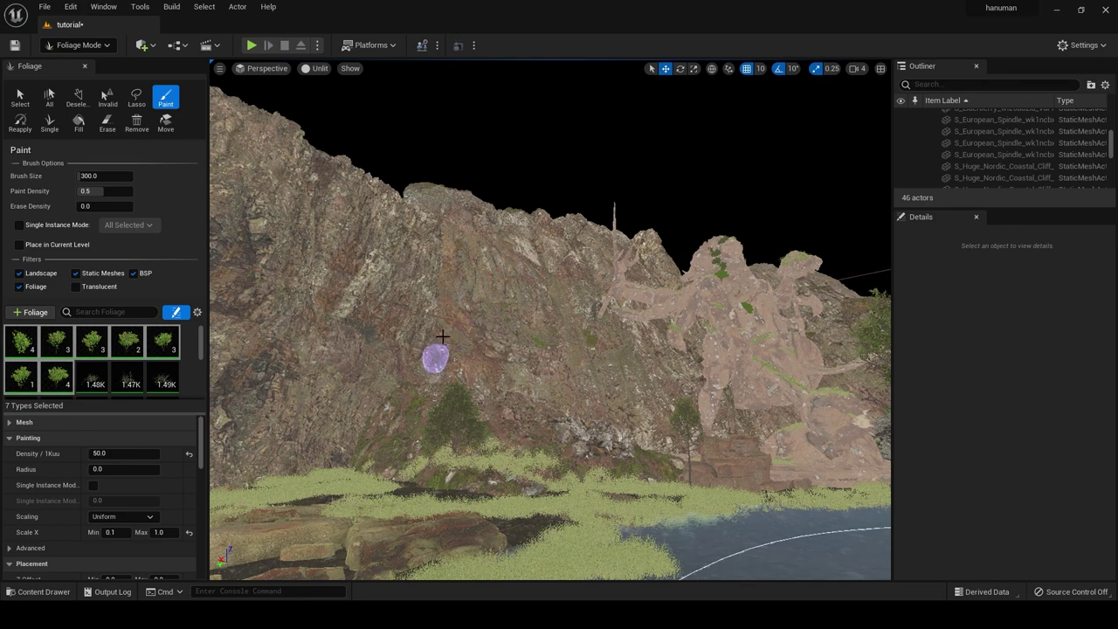
- Paint more bushes across the cliff slope
{"action": "scroll", "coordinate": [450, 330], "scroll_direction": "up", "scroll_amount": 2}
{"action": "scroll", "coordinate": [611, 349], "scroll_direction": "up", "scroll_amount": 2}
{"action": "scroll", "coordinate": [603, 325], "scroll_direction": "up", "scroll_amount": 2}
{"action": "scroll", "coordinate": [601, 321], "scroll_direction": "up", "scroll_amount": 2}
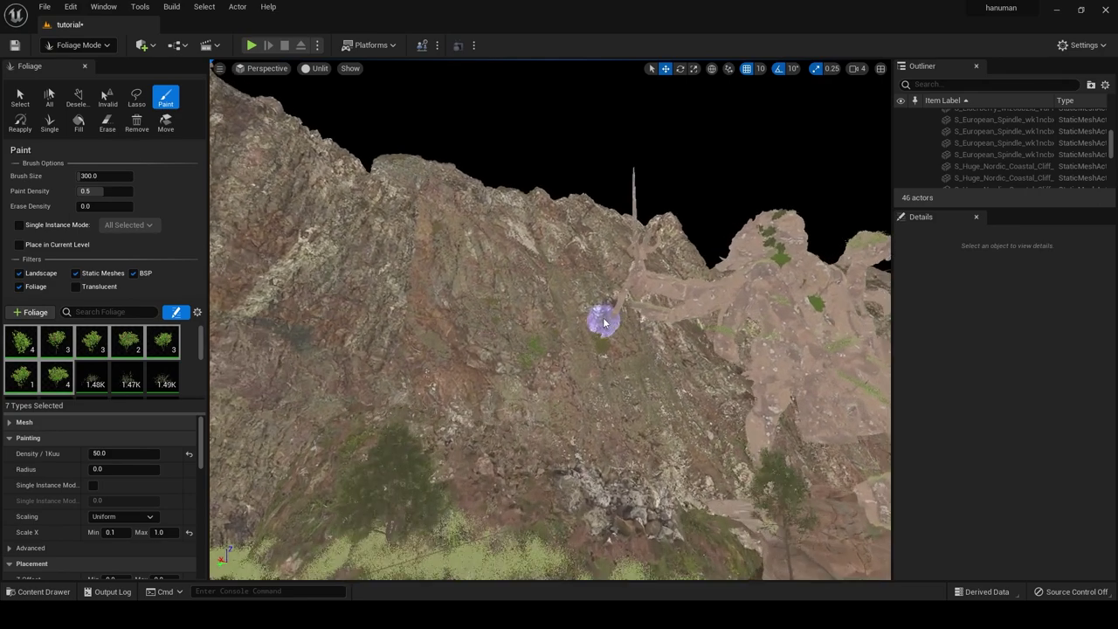
{"action": "scroll", "coordinate": [600, 317], "scroll_direction": "up", "scroll_amount": 2}
{"action": "scroll", "coordinate": [601, 313], "scroll_direction": "up", "scroll_amount": 2}
{"action": "scroll", "coordinate": [590, 305], "scroll_direction": "up", "scroll_amount": 2}
{"action": "scroll", "coordinate": [585, 300], "scroll_direction": "up", "scroll_amount": 2}
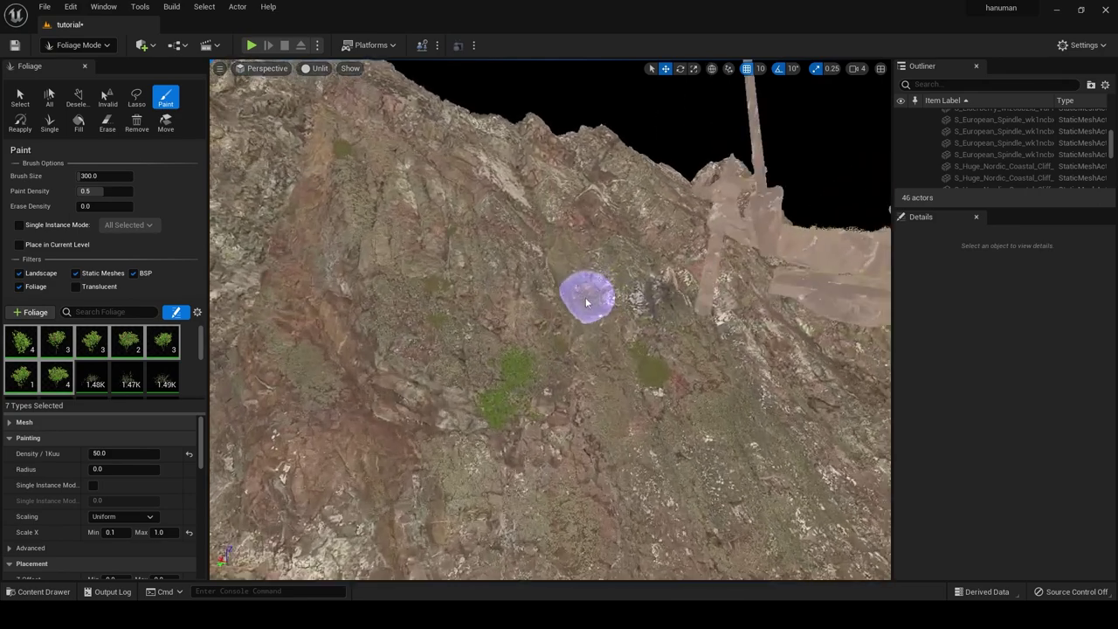
{"action": "mouse_move", "coordinate": [585, 300]}
{"action": "left_mouse_down"}
{"action": "mouse_move", "coordinate": [387, 224]}
{"action": "mouse_move", "coordinate": [661, 429]}
{"action": "mouse_move", "coordinate": [299, 234]}
{"action": "left_mouse_up"}
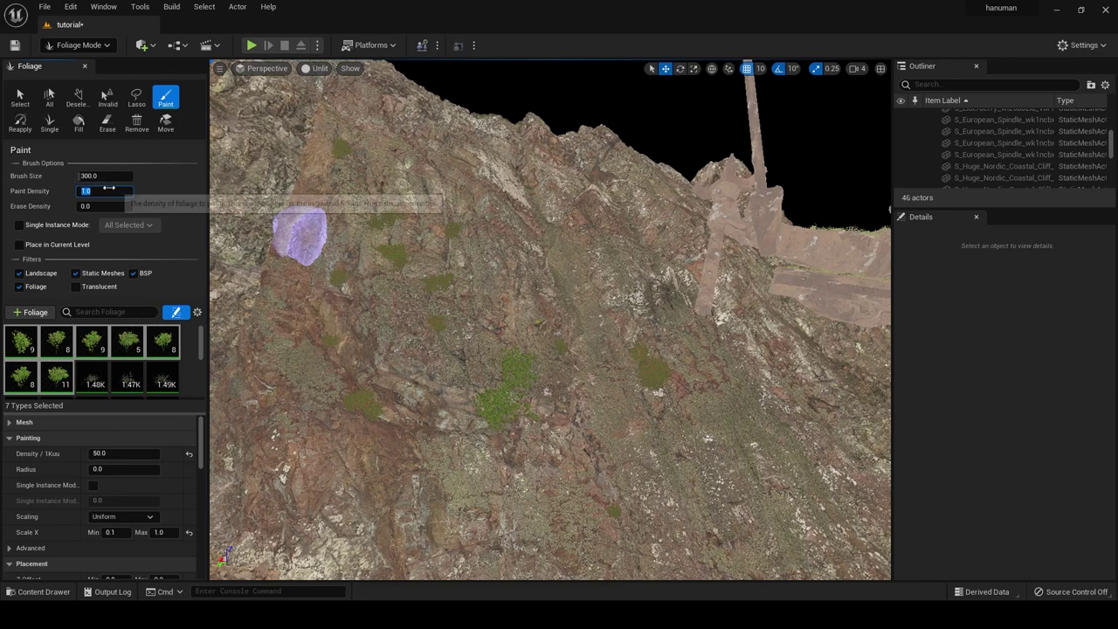
- Set the brush size to 1000 and paint bushes over a wide area of the cliffs
{"action": "left_click", "coordinate": [80, 176]}
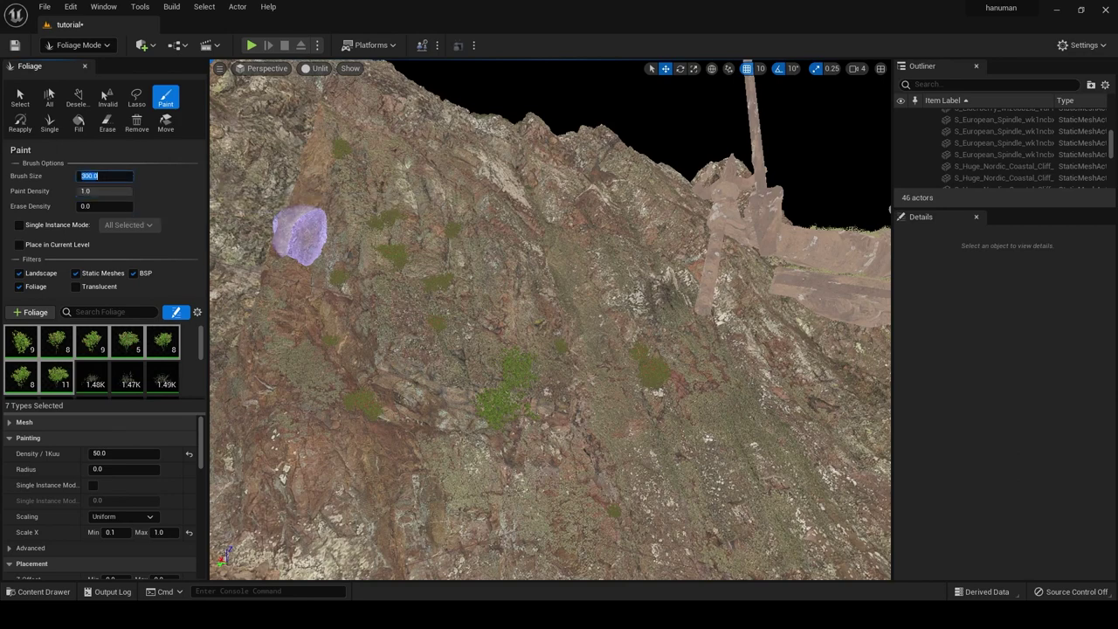
{"action": "type", "text": "100"}
{"action": "key", "text": "Return"}
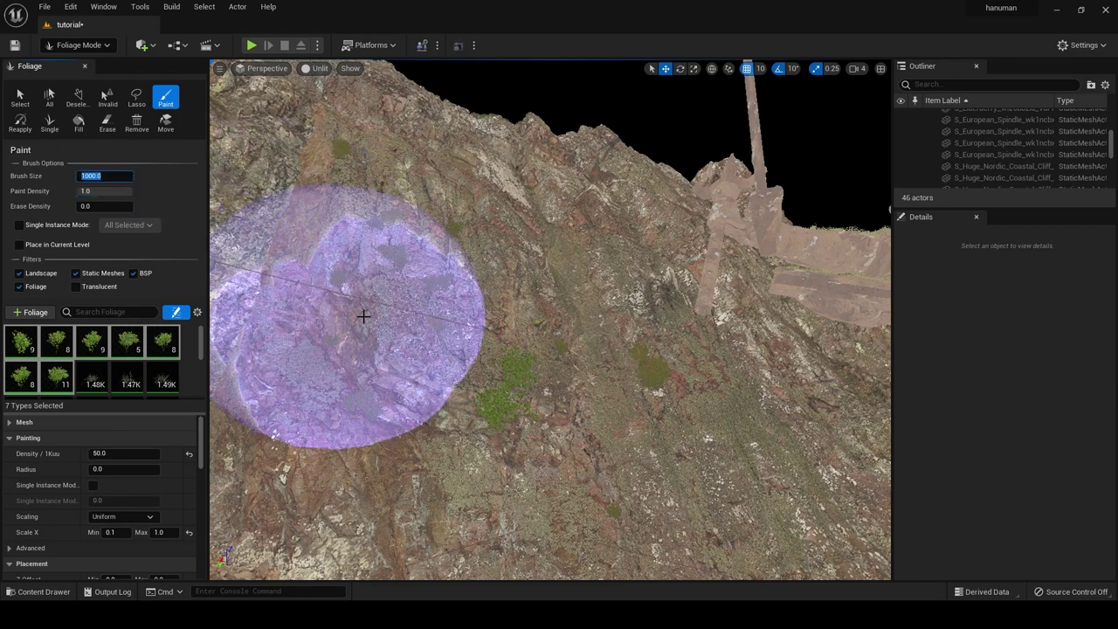
{"action": "left_click_drag", "start_coordinate": [642, 371], "coordinate": [632, 350]}
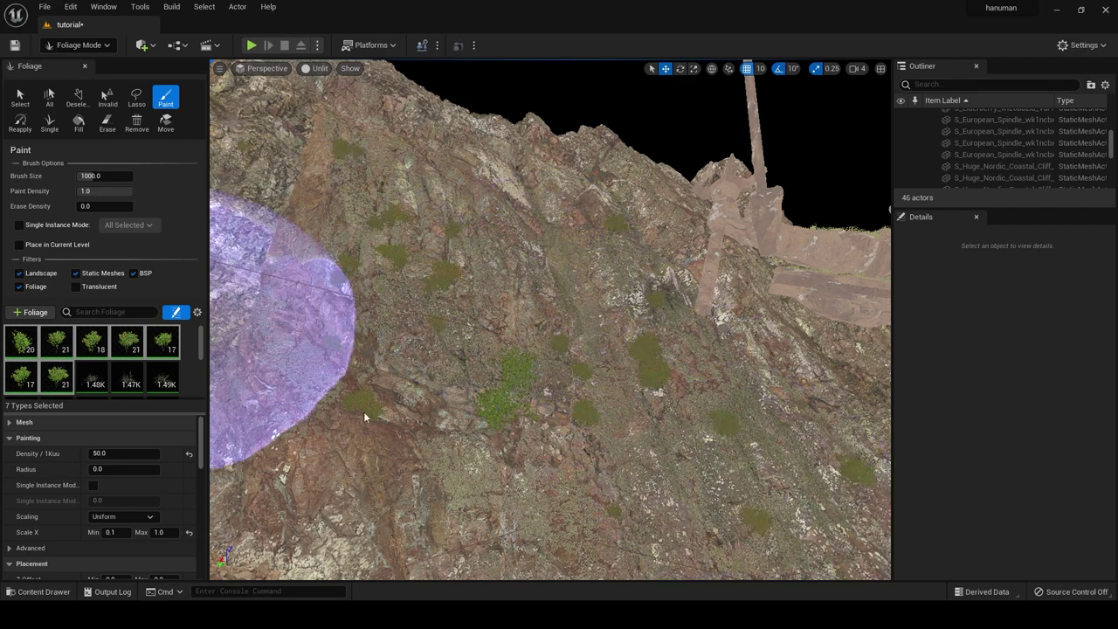
{"action": "right_click_drag", "start_coordinate": [632, 349], "coordinate": [524, 374]}
{"action": "left_click_drag", "start_coordinate": [524, 374], "coordinate": [524, 376]}
{"action": "right_click_drag", "start_coordinate": [524, 375], "coordinate": [507, 197]}
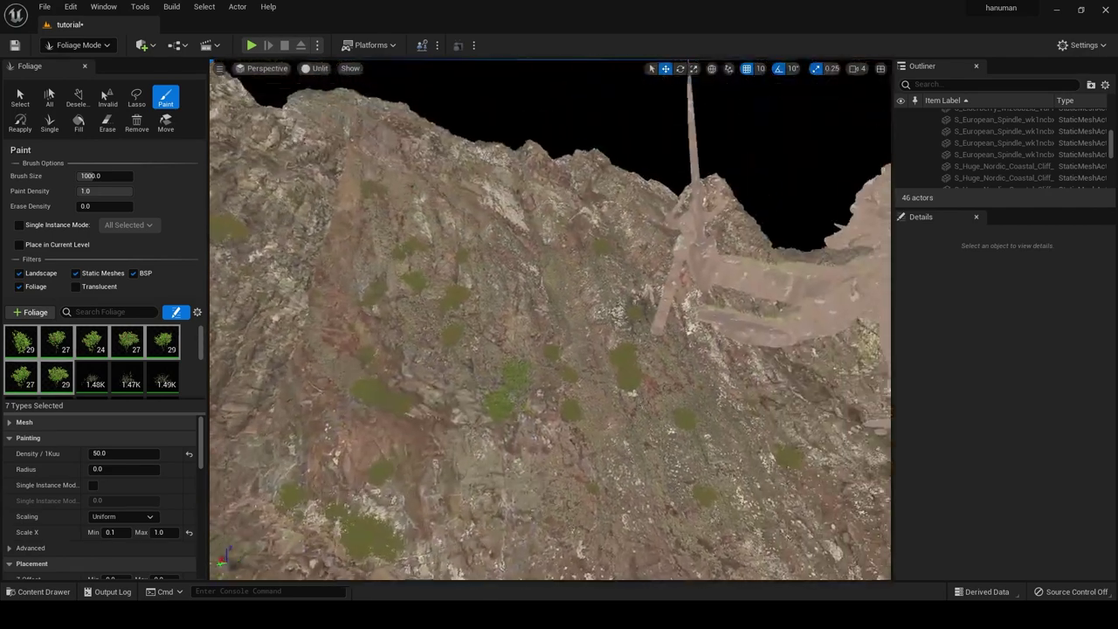
{"action": "left_click_drag", "start_coordinate": [511, 367], "coordinate": [499, 399]}
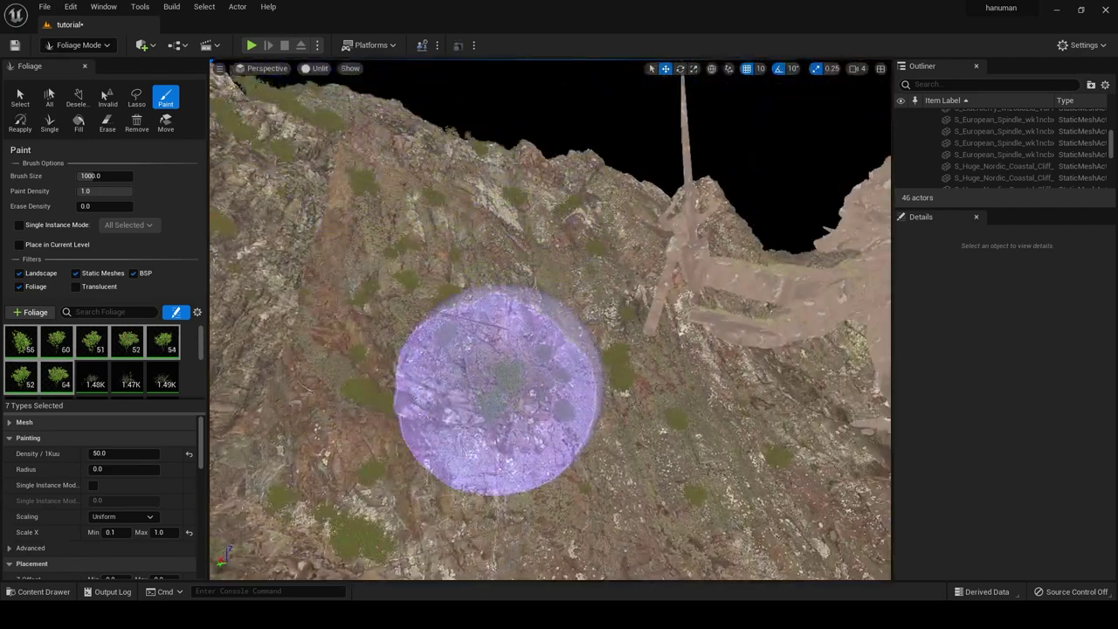
{"action": "right_click_drag", "start_coordinate": [499, 399], "coordinate": [472, 194]}
{"action": "left_click_drag", "start_coordinate": [472, 194], "coordinate": [681, 504]}
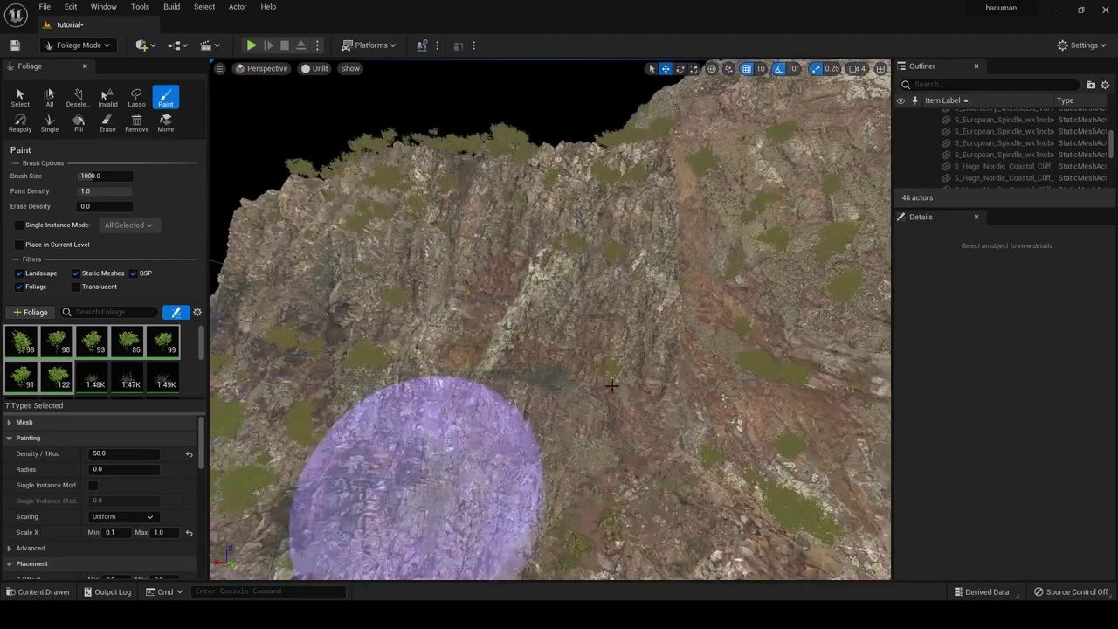
- Paint bushes along the upper cliffs and across the cliff face left of the statue
{"action": "left_click_drag", "start_coordinate": [734, 472], "coordinate": [682, 436]}
{"action": "mouse_move", "coordinate": [681, 437]}
{"action": "right_mouse_down"}
{"action": "mouse_move", "coordinate": [673, 356]}
{"action": "mouse_move", "coordinate": [664, 371]}
{"action": "mouse_move", "coordinate": [640, 310]}
{"action": "right_mouse_up"}
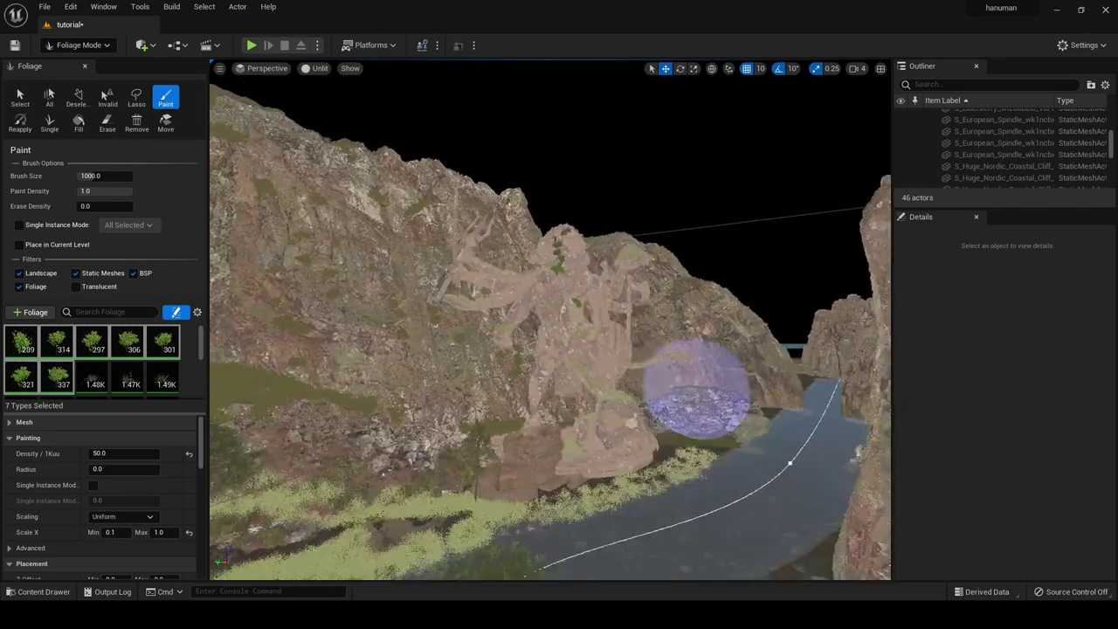
{"action": "mouse_move", "coordinate": [640, 310]}
{"action": "left_mouse_down"}
{"action": "mouse_move", "coordinate": [639, 347]}
{"action": "mouse_move", "coordinate": [862, 400]}
{"action": "mouse_move", "coordinate": [857, 461]}
{"action": "left_mouse_up"}
{"action": "right_click_drag", "start_coordinate": [856, 461], "coordinate": [787, 436]}
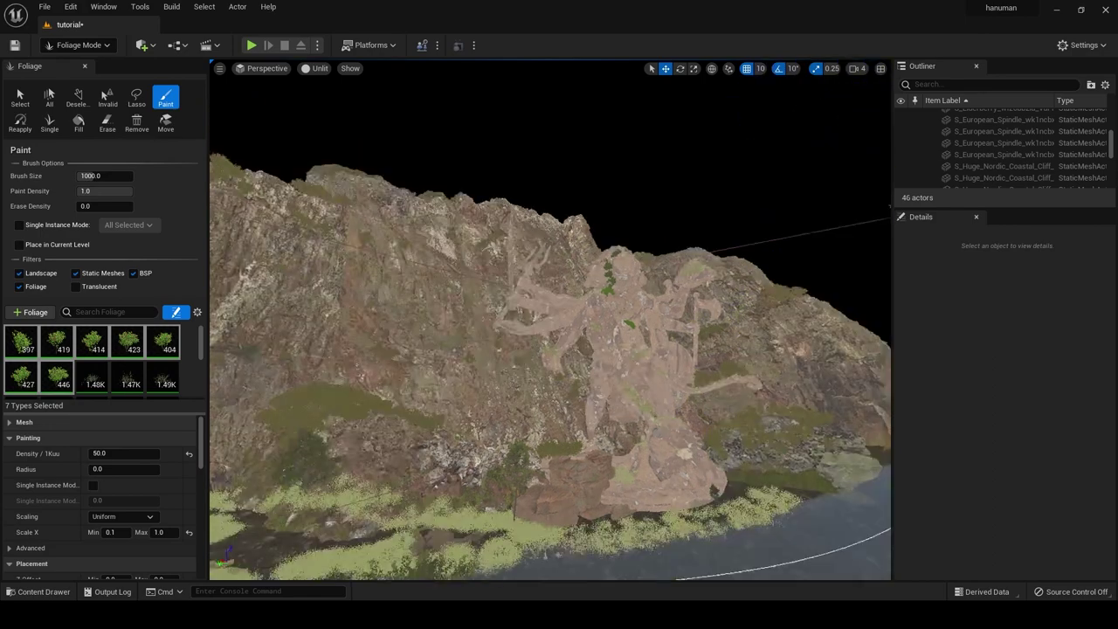
{"action": "right_click_drag", "start_coordinate": [434, 197], "coordinate": [434, 198]}
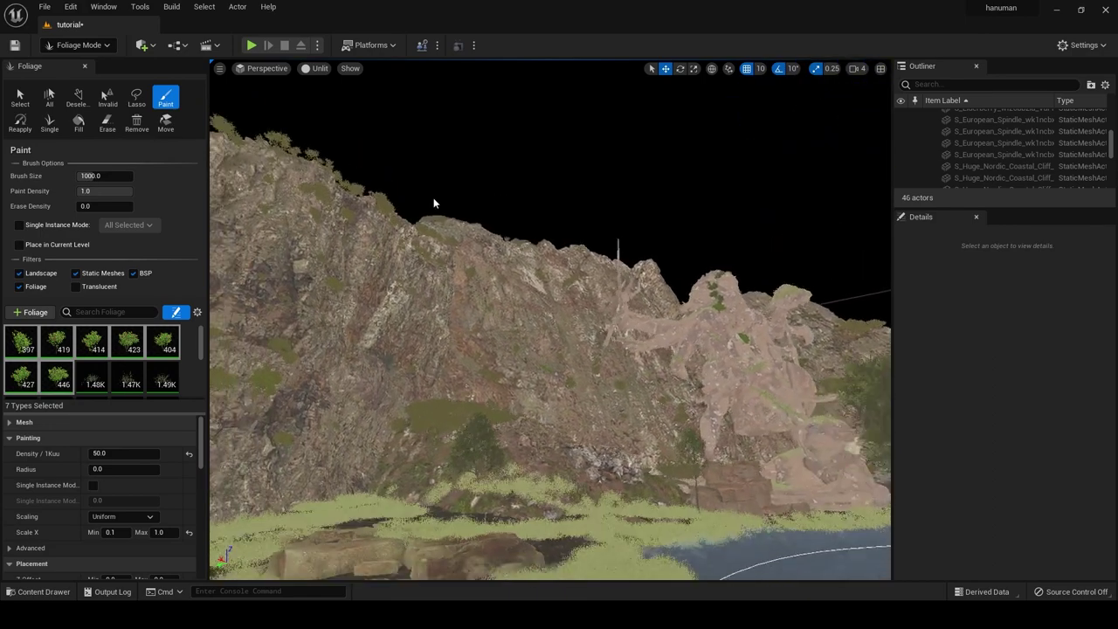
{"action": "left_click_drag", "start_coordinate": [374, 291], "coordinate": [463, 321]}
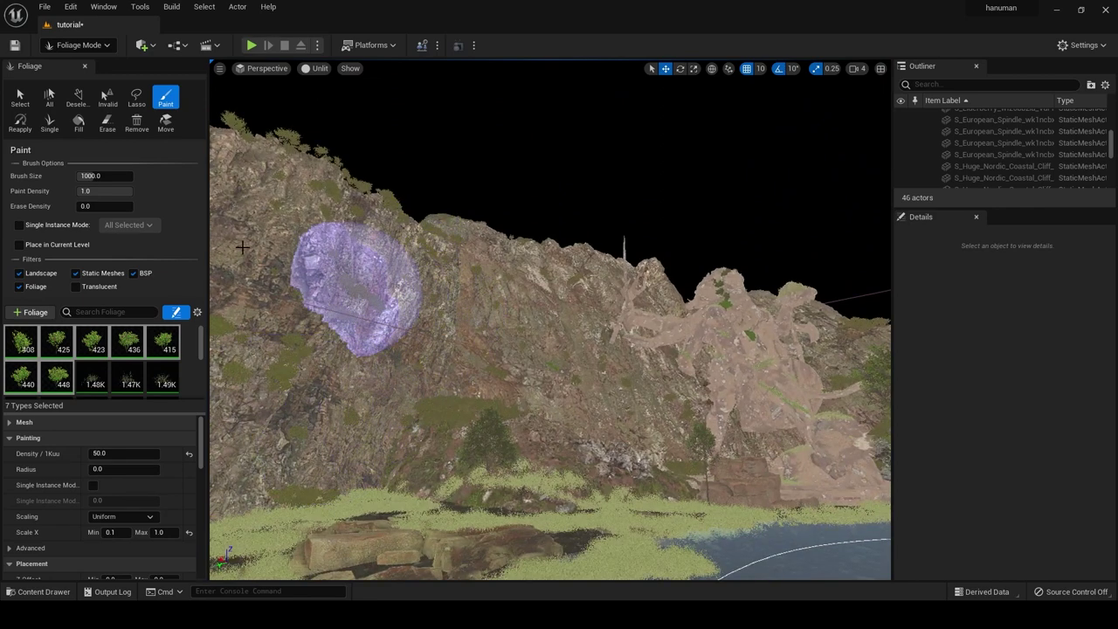
{"action": "left_click_drag", "start_coordinate": [463, 320], "coordinate": [274, 242]}
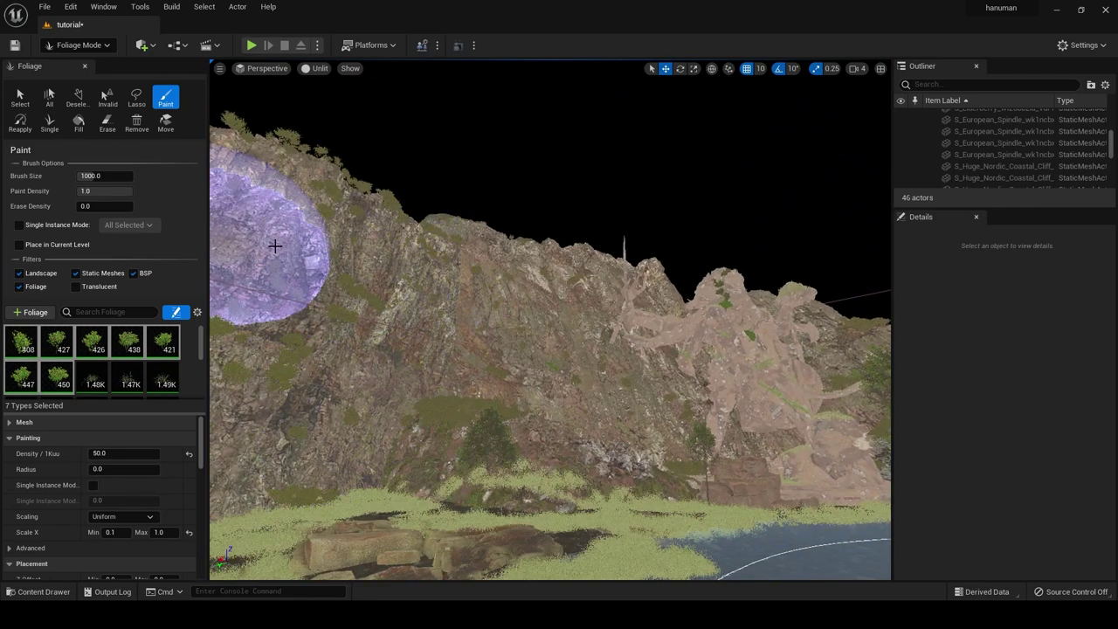
- Save all levels and assets, then switch the viewport from Unlit to Lit
{"action": "left_click", "coordinate": [42, 8]}
{"action": "left_click", "coordinate": [81, 136]}
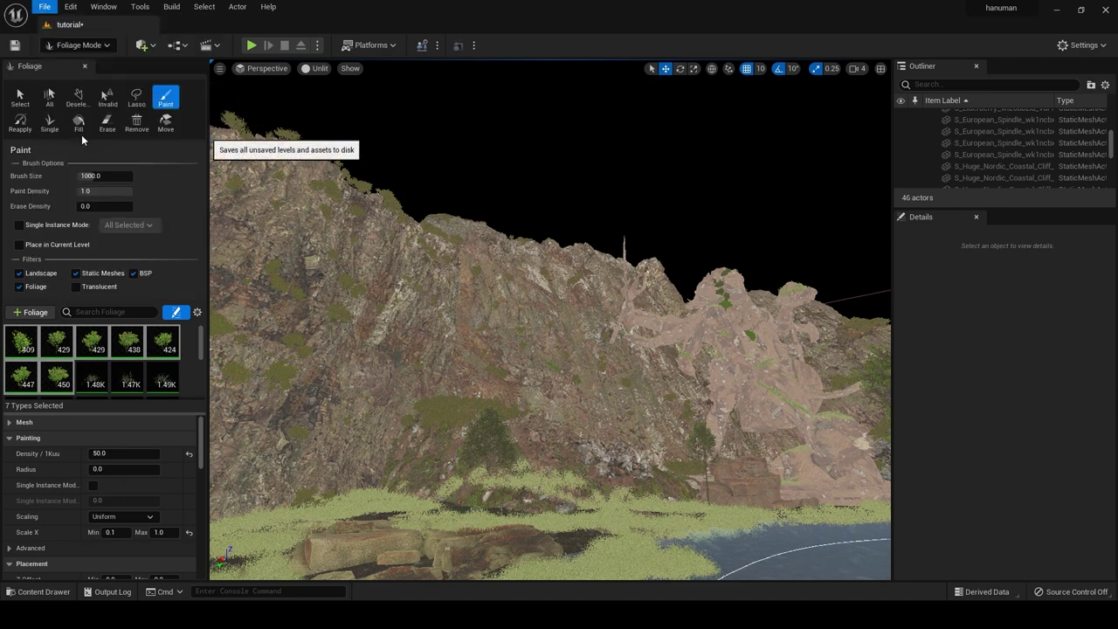
{"action": "left_click", "coordinate": [42, 8]}
{"action": "left_click", "coordinate": [87, 113]}
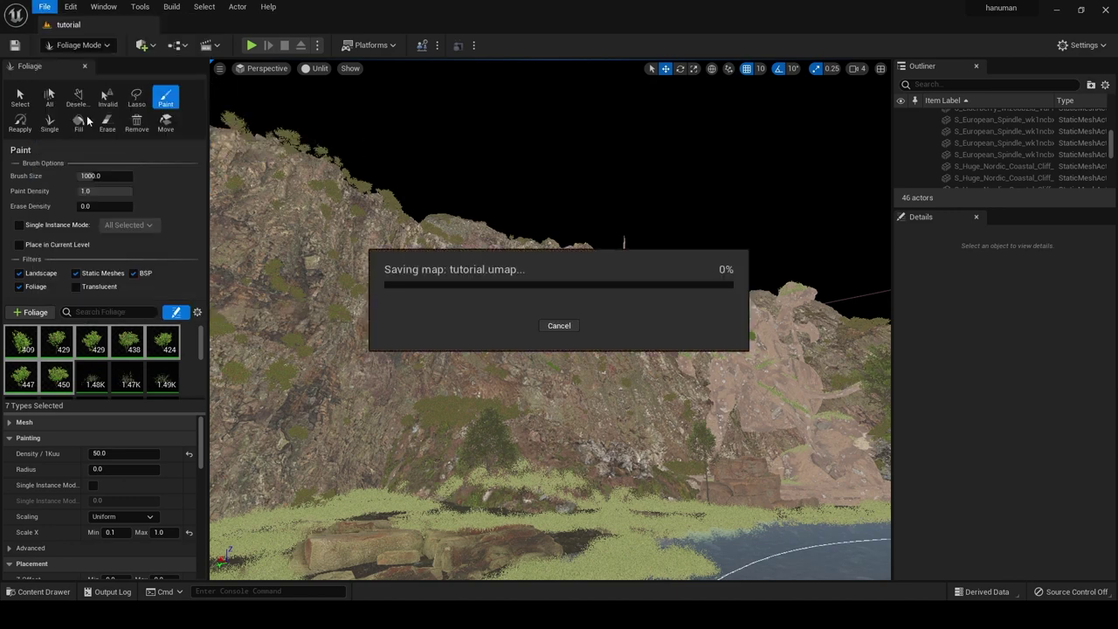
{"action": "left_click", "coordinate": [316, 73]}
{"action": "left_click", "coordinate": [330, 97]}
{"action": "type", "text": "5"}
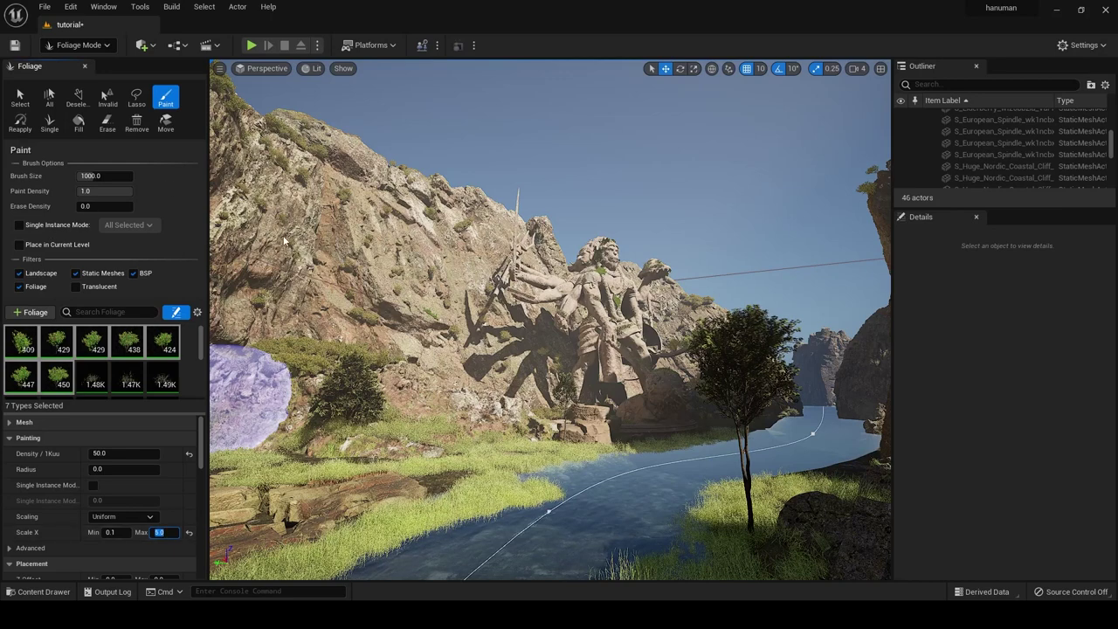
- Commit the 5.0 max scale, set paint density to 0.5, and paint bushes on the upper cliff and beside the statue
{"action": "left_click", "coordinate": [102, 190]}
{"action": "type", "text": ".5"}
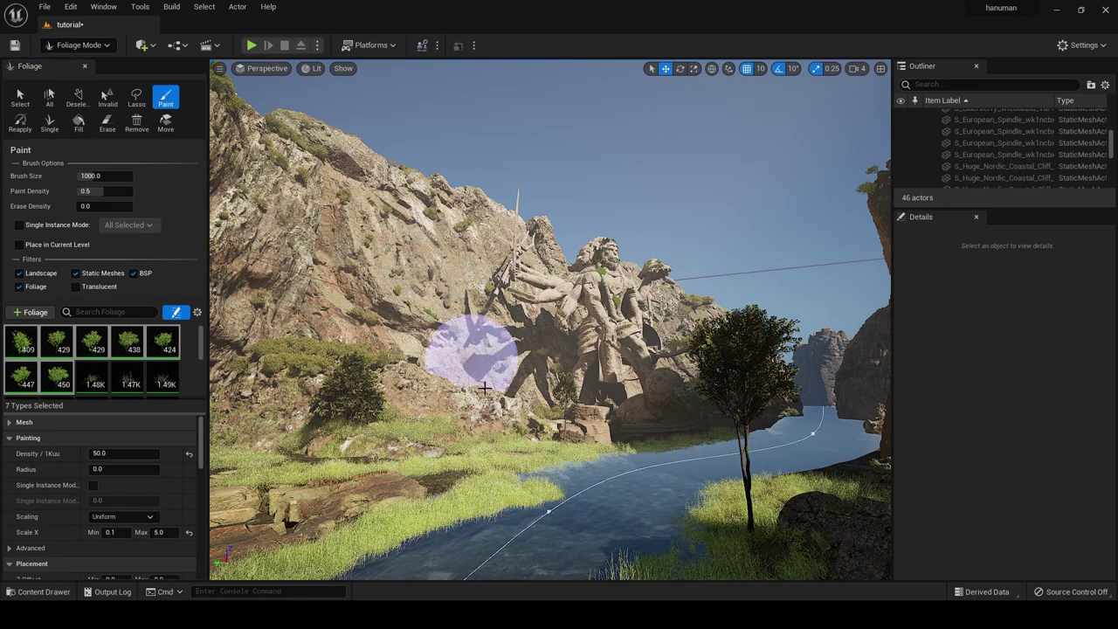
{"action": "left_click_drag", "start_coordinate": [419, 300], "coordinate": [289, 243]}
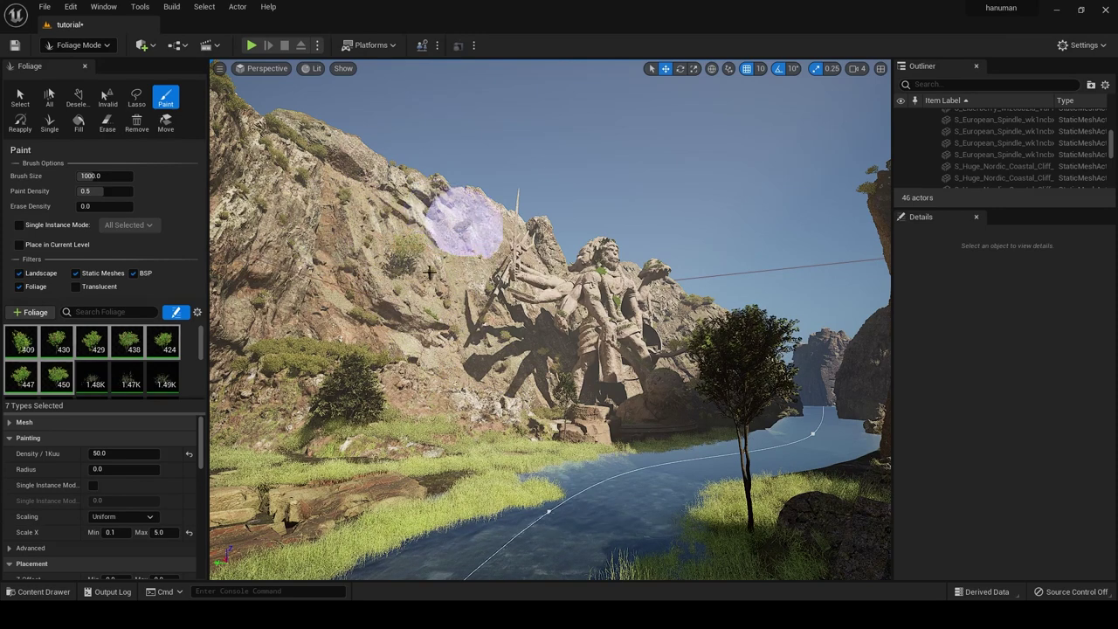
{"action": "mouse_move", "coordinate": [475, 228]}
{"action": "left_mouse_down"}
{"action": "mouse_move", "coordinate": [455, 358]}
{"action": "mouse_move", "coordinate": [465, 350]}
{"action": "left_mouse_up"}
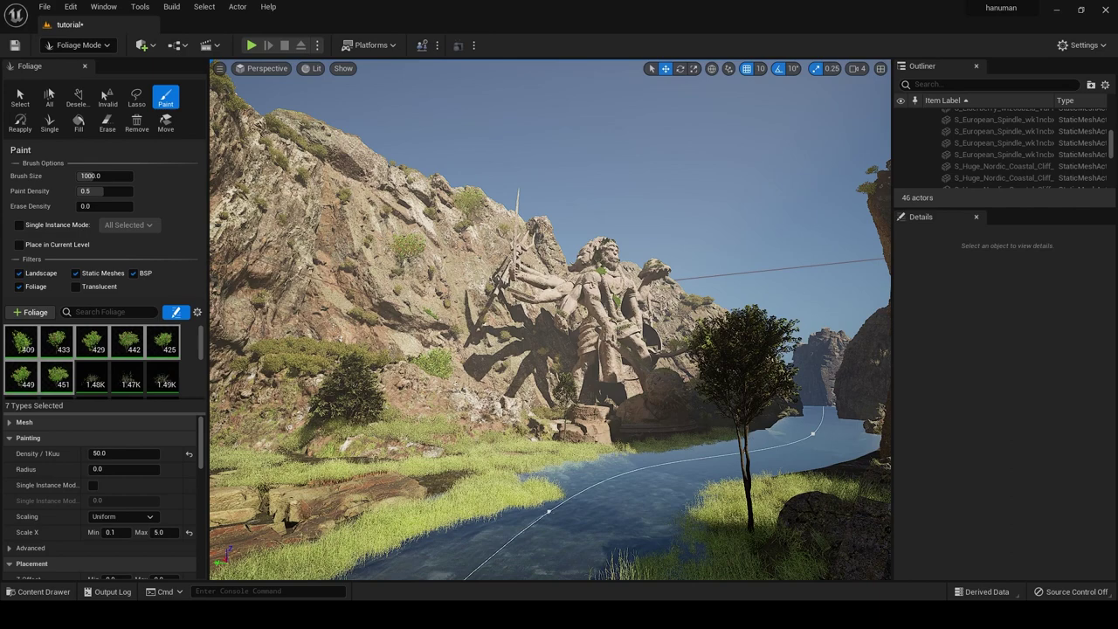
{"action": "right_click_drag", "start_coordinate": [490, 280], "coordinate": [487, 276]}
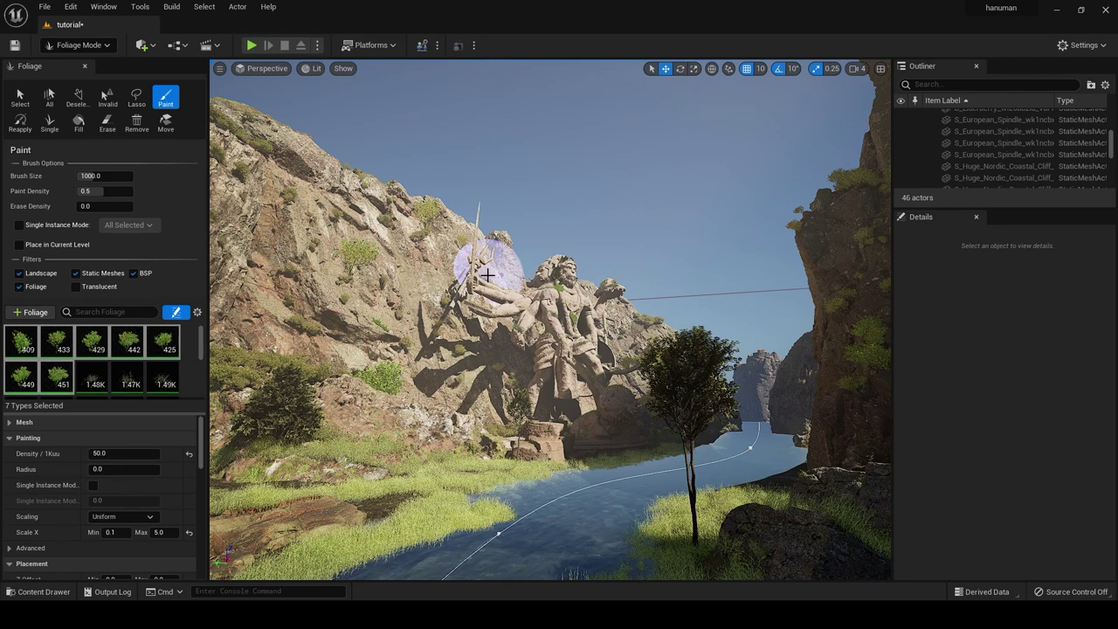
- Leave Foliage Mode and open the Place Actors panel at its Cinematic category
{"action": "key", "text": "shift+1"}
{"action": "key", "text": "alt+3"}
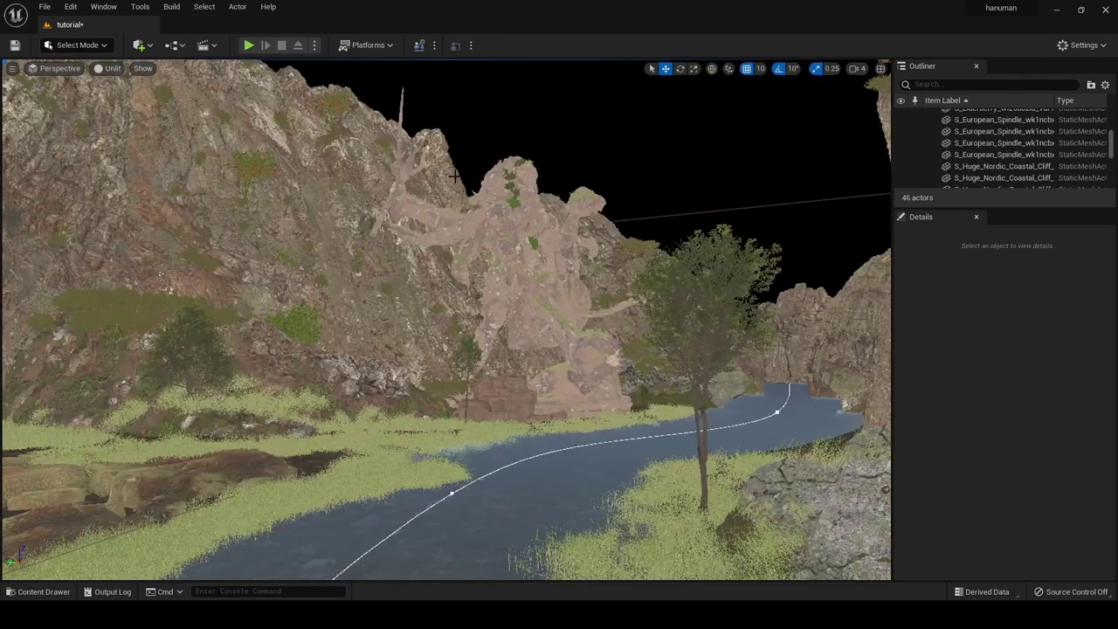
{"action": "left_click", "coordinate": [103, 7]}
{"action": "left_click", "coordinate": [131, 192]}
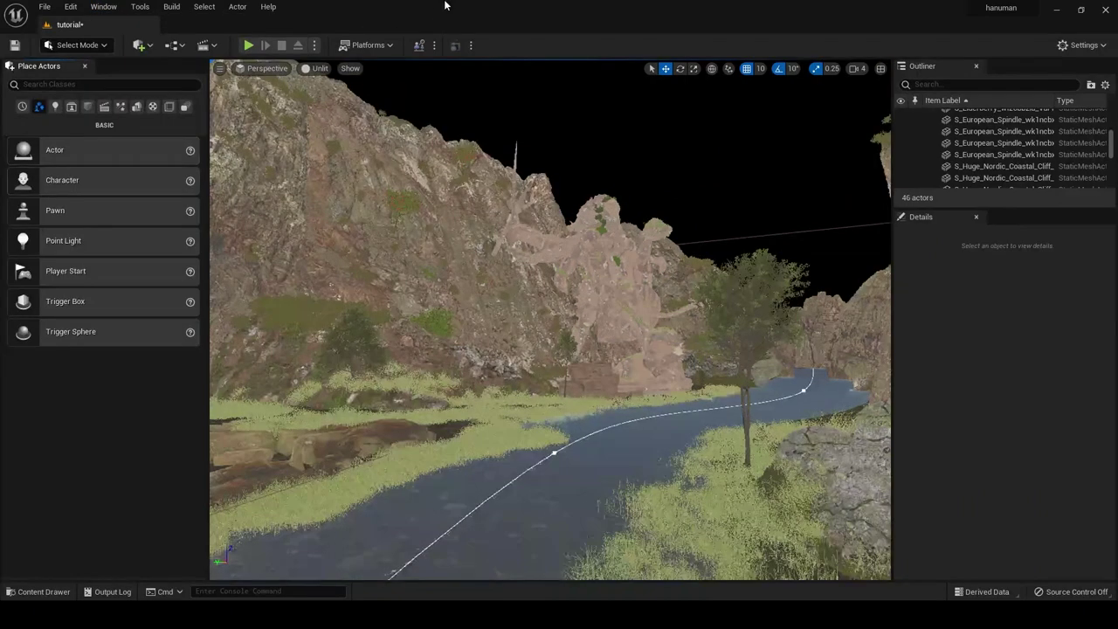
{"action": "left_click", "coordinate": [104, 108]}
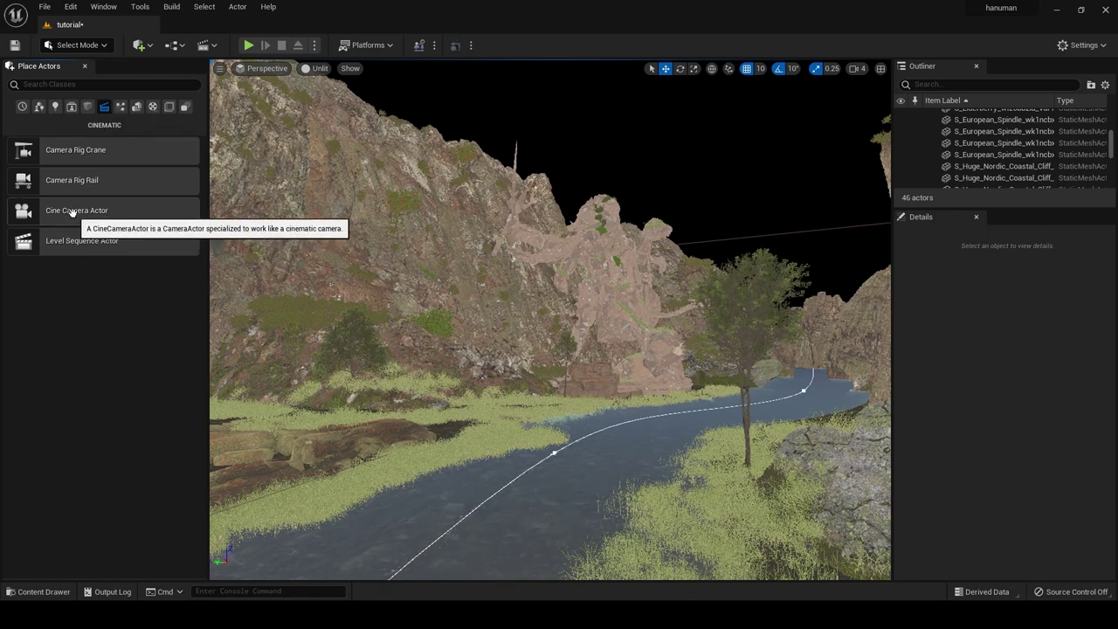
- Drop a Cine Camera Actor by the river, raise it, and snap it to the current view
{"action": "left_click_drag", "start_coordinate": [74, 213], "coordinate": [484, 499]}
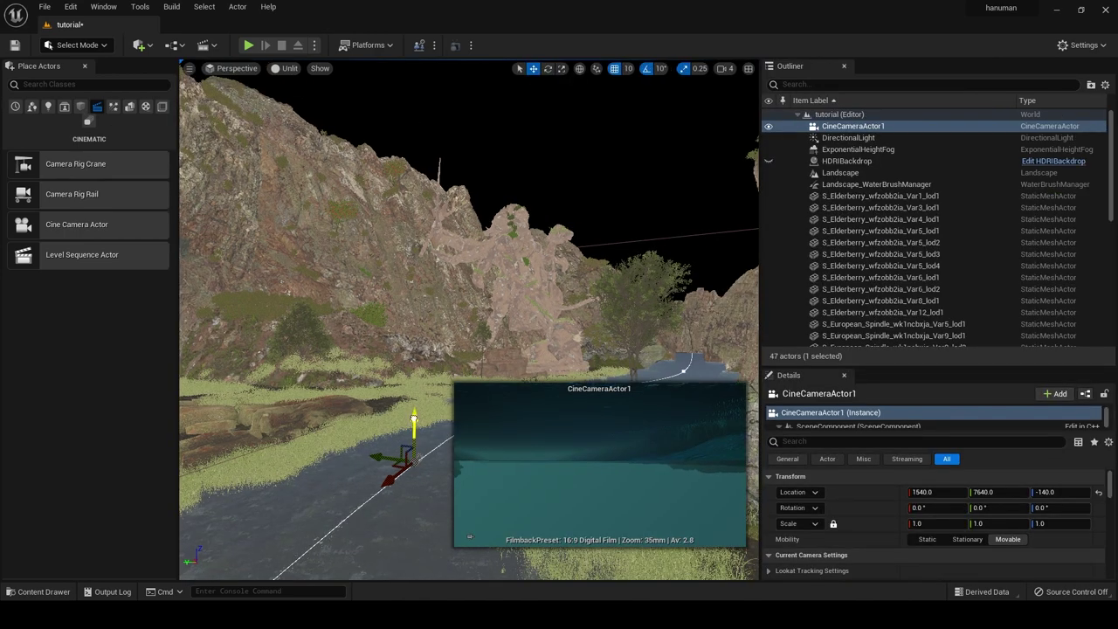
{"action": "left_click_drag", "start_coordinate": [414, 423], "coordinate": [416, 325]}
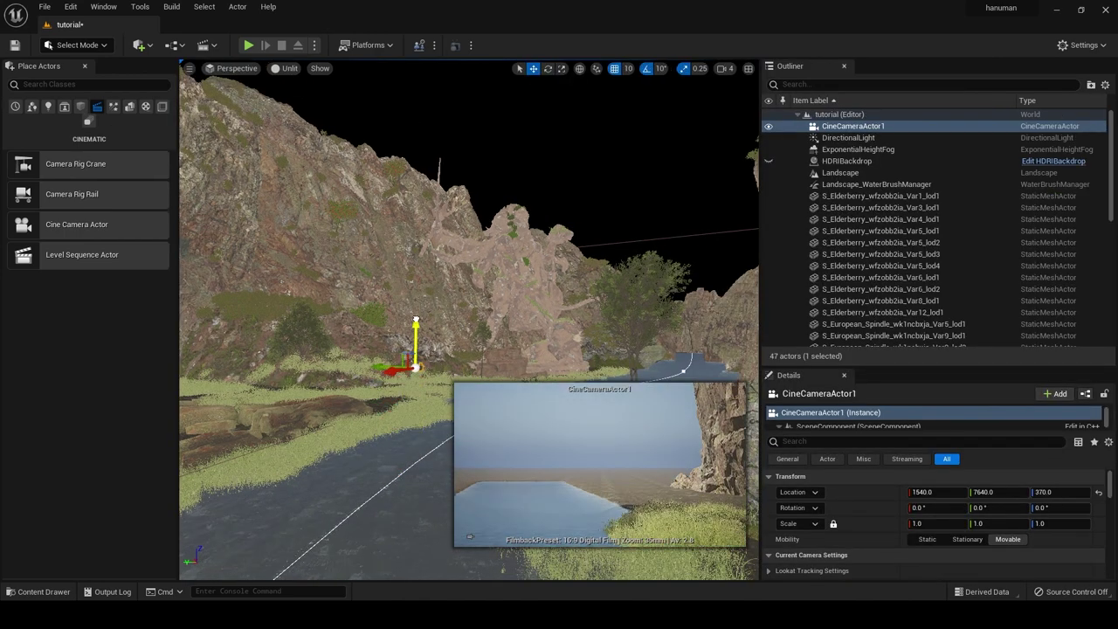
{"action": "right_click", "coordinate": [418, 366]}
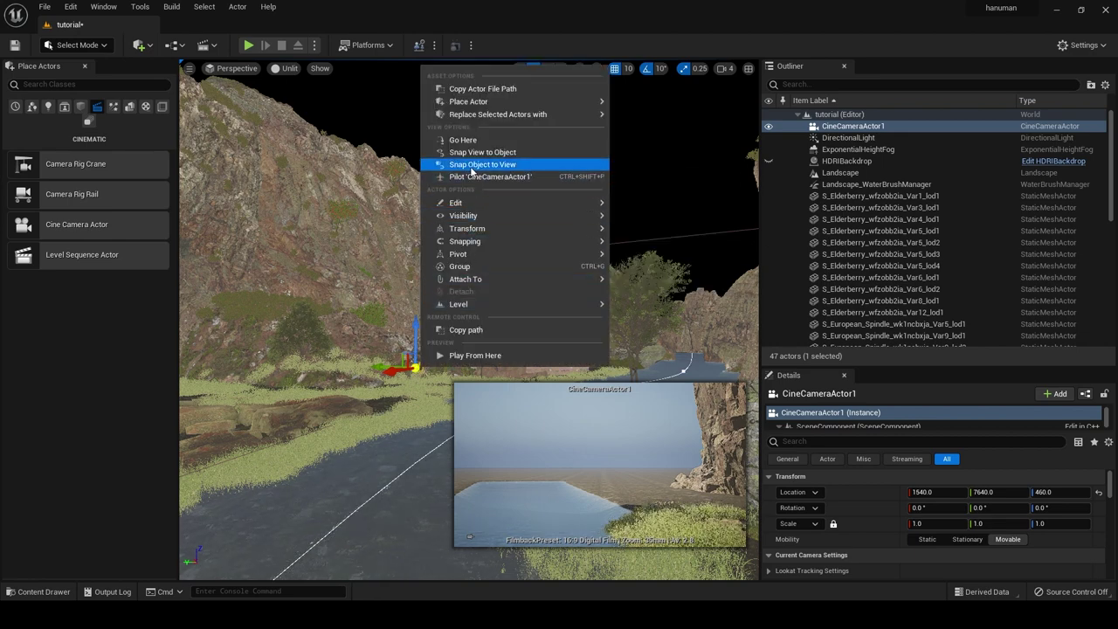
{"action": "left_click", "coordinate": [471, 166]}
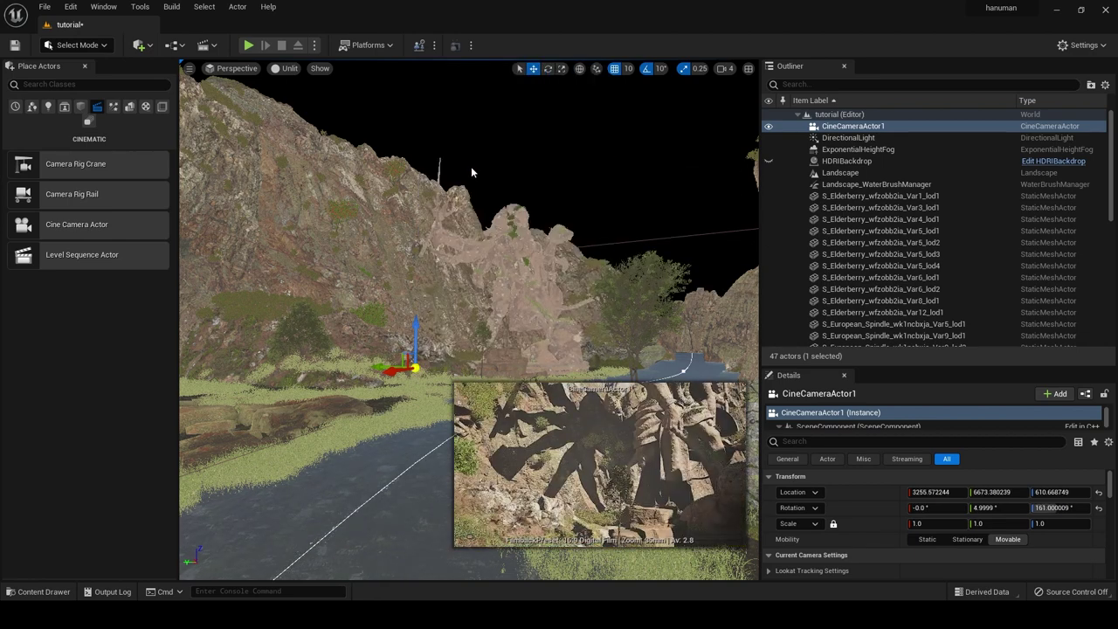
{"action": "left_click", "coordinate": [225, 72]}
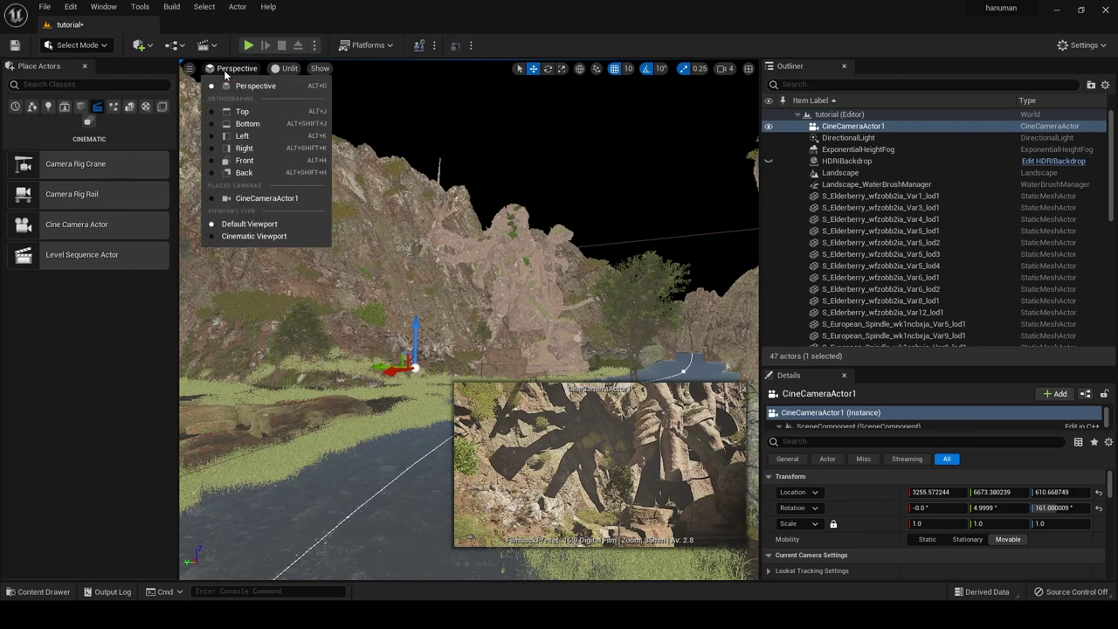
- In a Cinematic Viewport, pilot CineCameraActor1 and aim it at the statue (about 19° pitch, 169.8° yaw)
{"action": "left_click", "coordinate": [253, 237]}
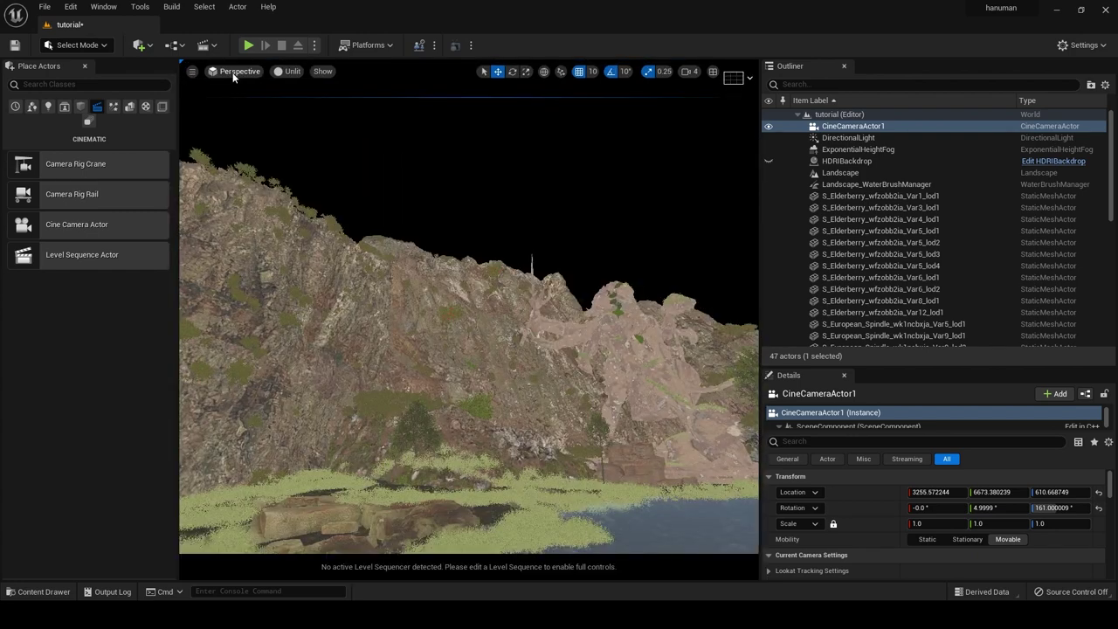
{"action": "left_click", "coordinate": [233, 73]}
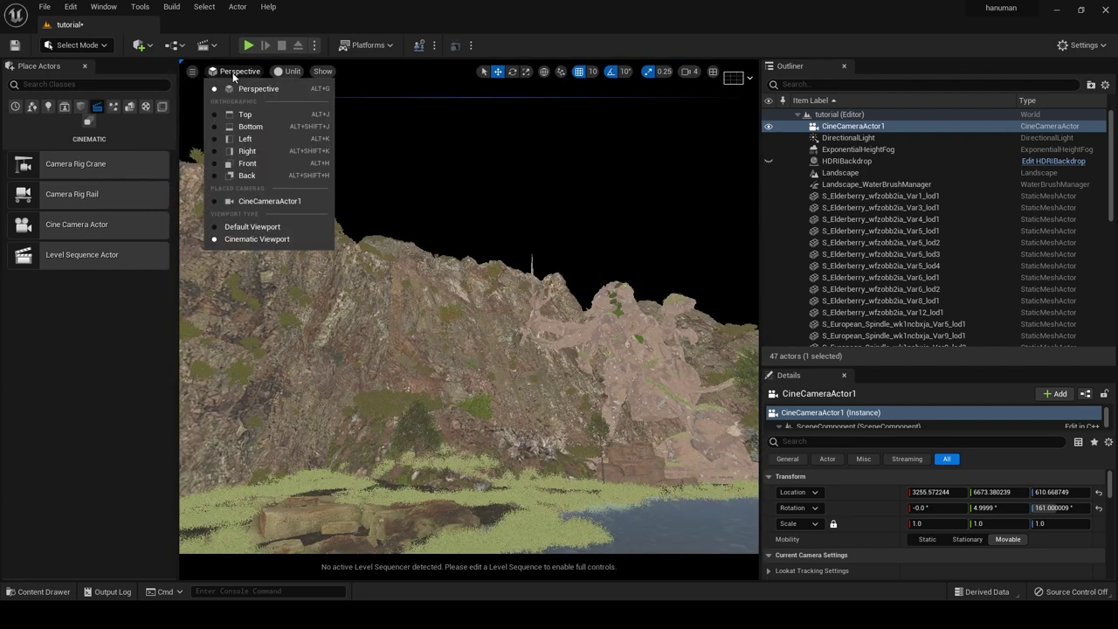
{"action": "left_click", "coordinate": [273, 204]}
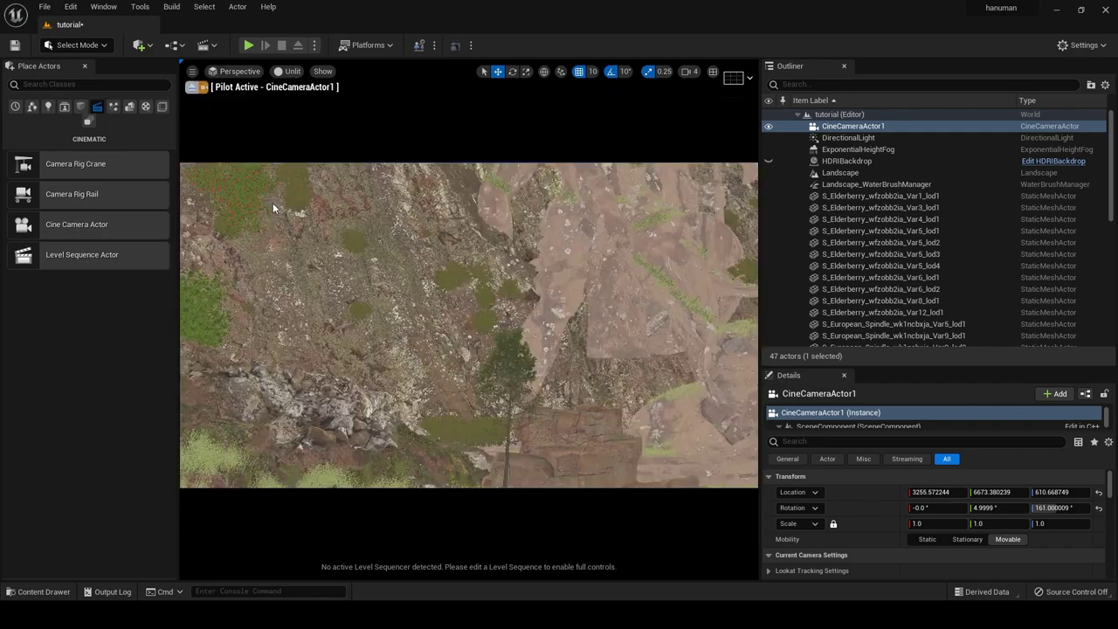
{"action": "right_click_drag", "start_coordinate": [429, 297], "coordinate": [402, 271]}
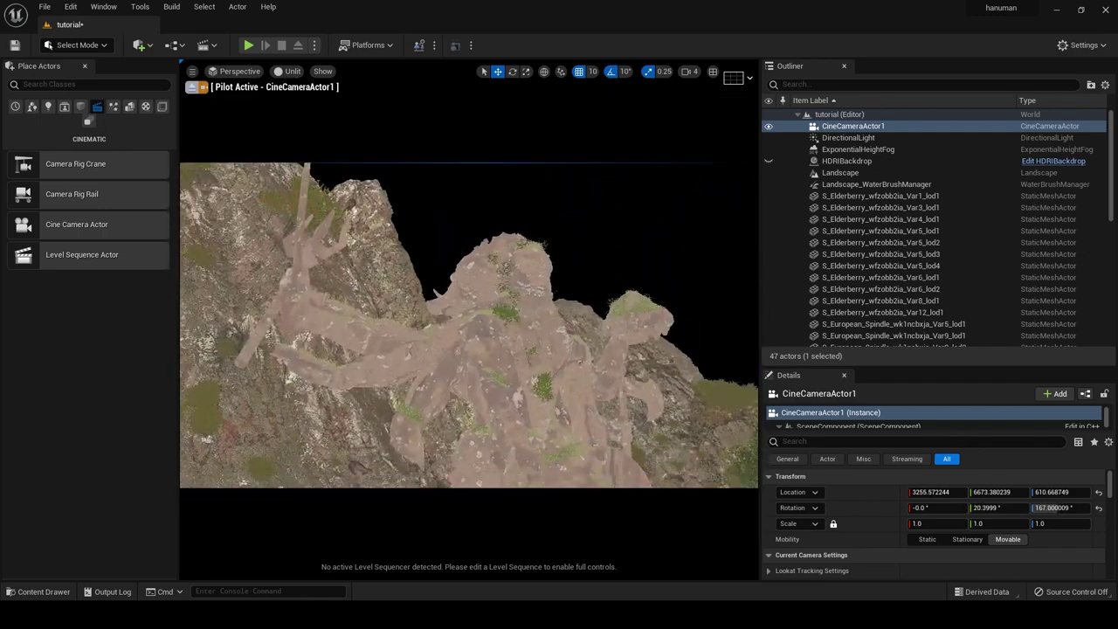
{"action": "right_click_drag", "start_coordinate": [402, 271], "coordinate": [454, 253]}
{"action": "left_click", "coordinate": [841, 127]}
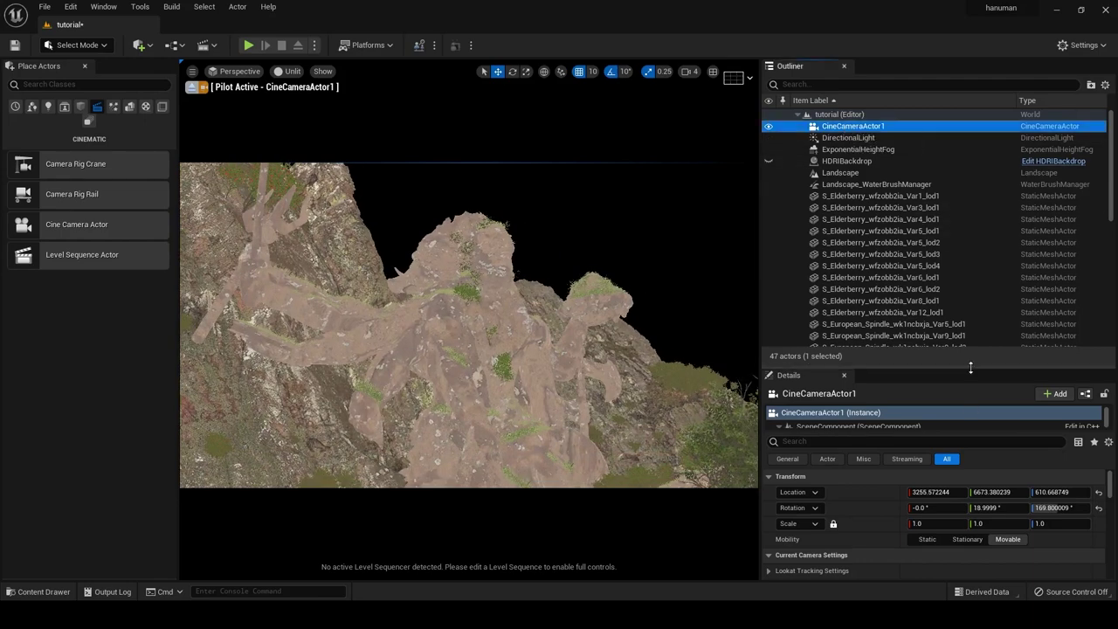
{"action": "left_click_drag", "start_coordinate": [971, 367], "coordinate": [970, 243]}
- Give CineCameraActor1 a 16:9 DSLR filmback and 30mm Prime f/1.4 lens, then lower it toward the grass
{"action": "left_click", "coordinate": [834, 128]}
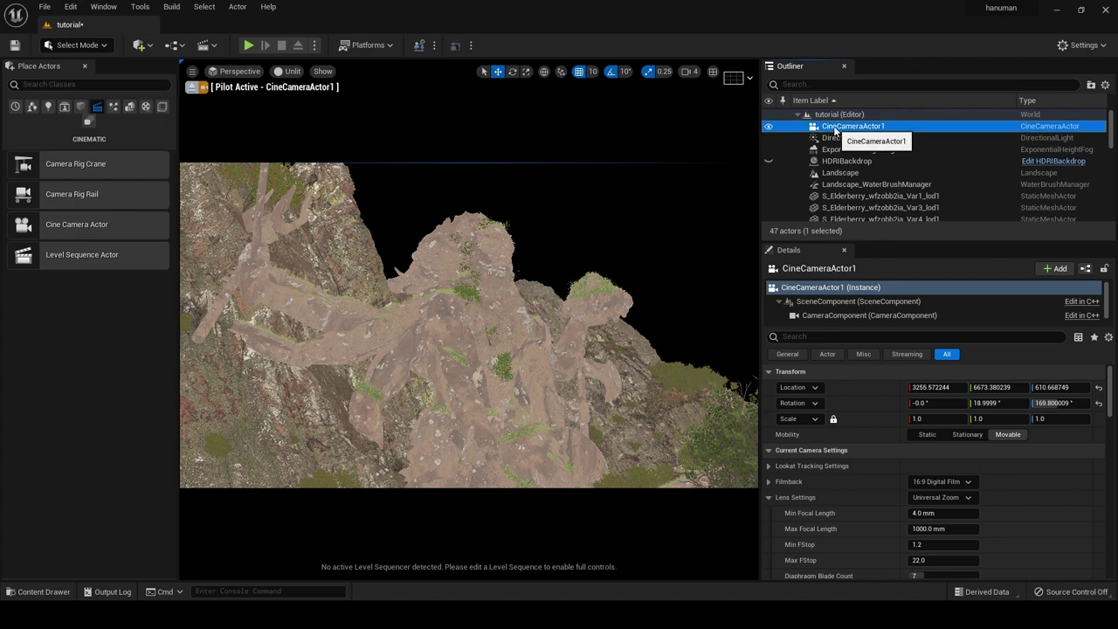
{"action": "left_click", "coordinate": [948, 485]}
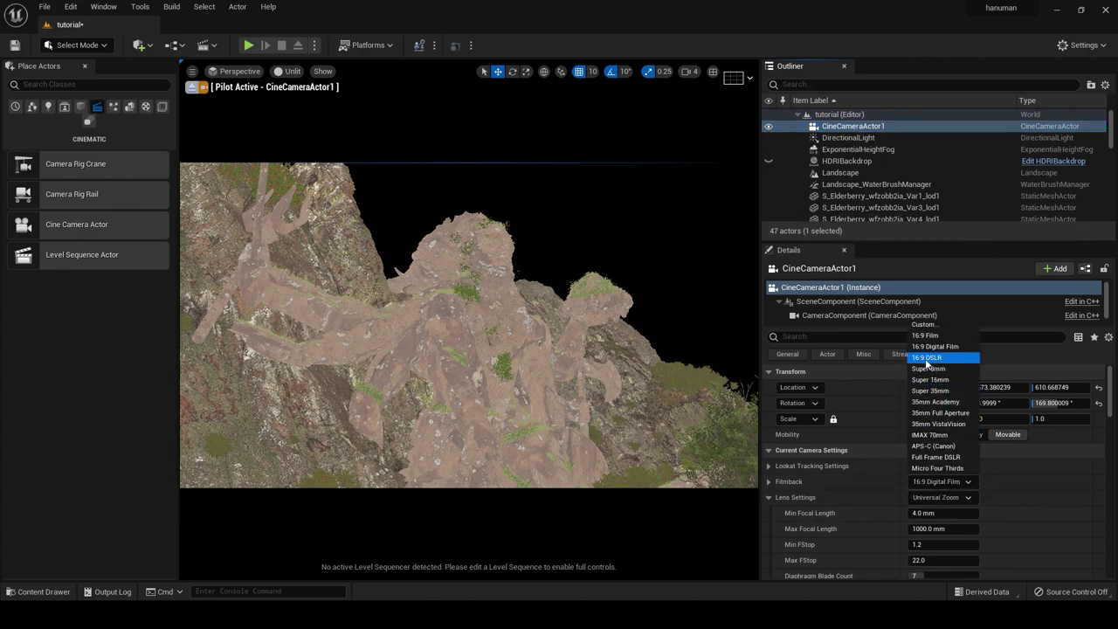
{"action": "left_click", "coordinate": [927, 359]}
{"action": "left_click", "coordinate": [950, 499]}
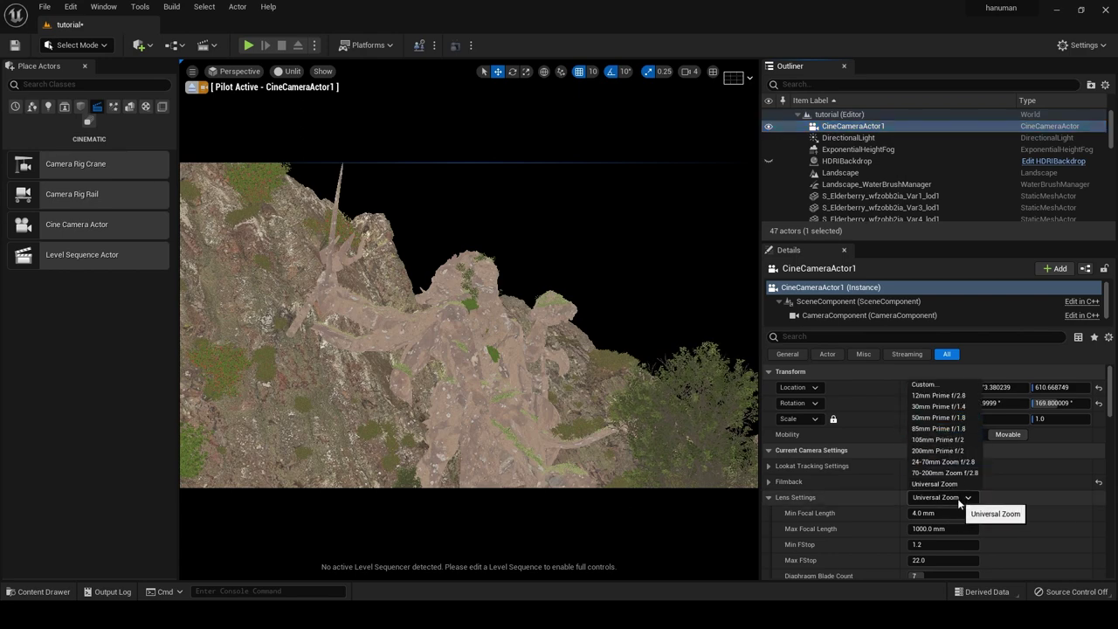
{"action": "left_click", "coordinate": [938, 406]}
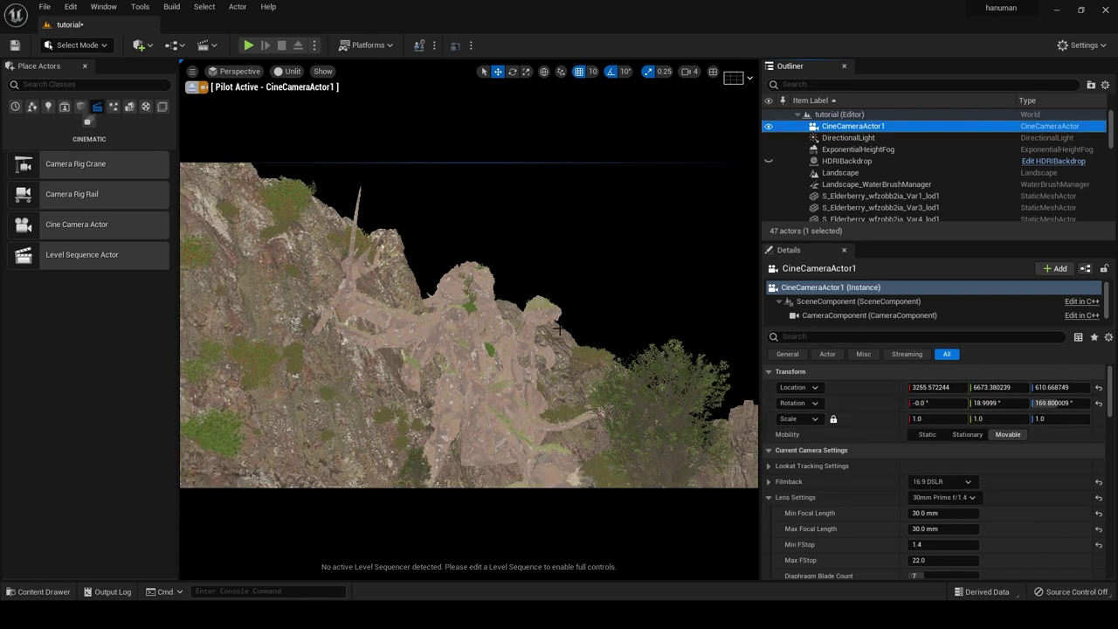
{"action": "right_click_drag", "start_coordinate": [559, 328], "coordinate": [549, 358]}
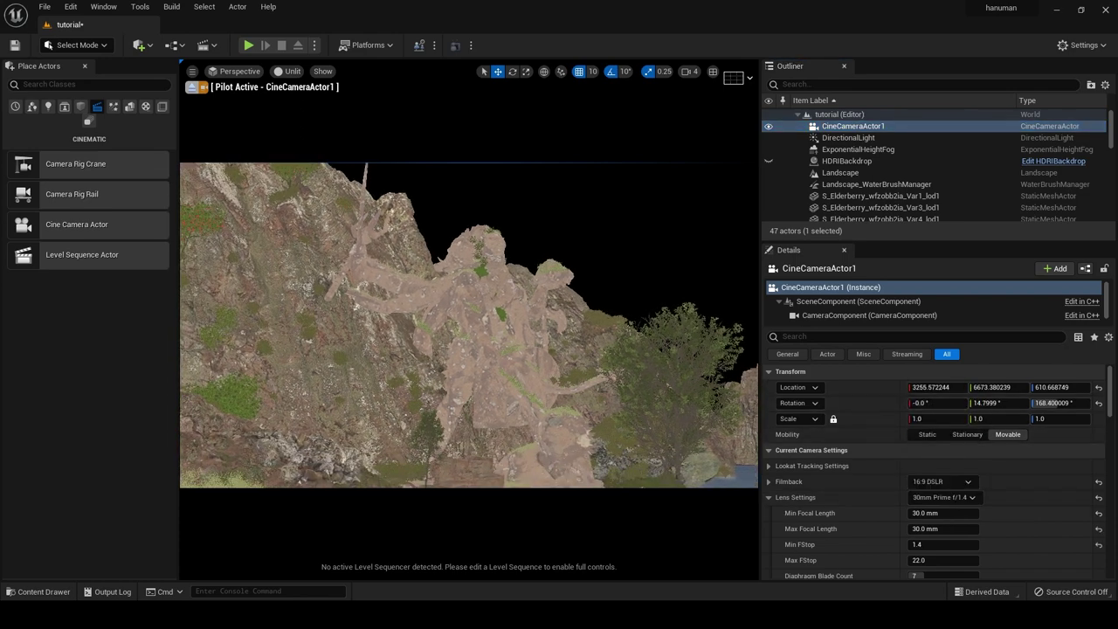
{"action": "mouse_move", "coordinate": [548, 358]}
{"action": "middle_mouse_down"}
{"action": "mouse_move", "coordinate": [542, 454]}
{"action": "mouse_move", "coordinate": [542, 441]}
{"action": "middle_mouse_up"}
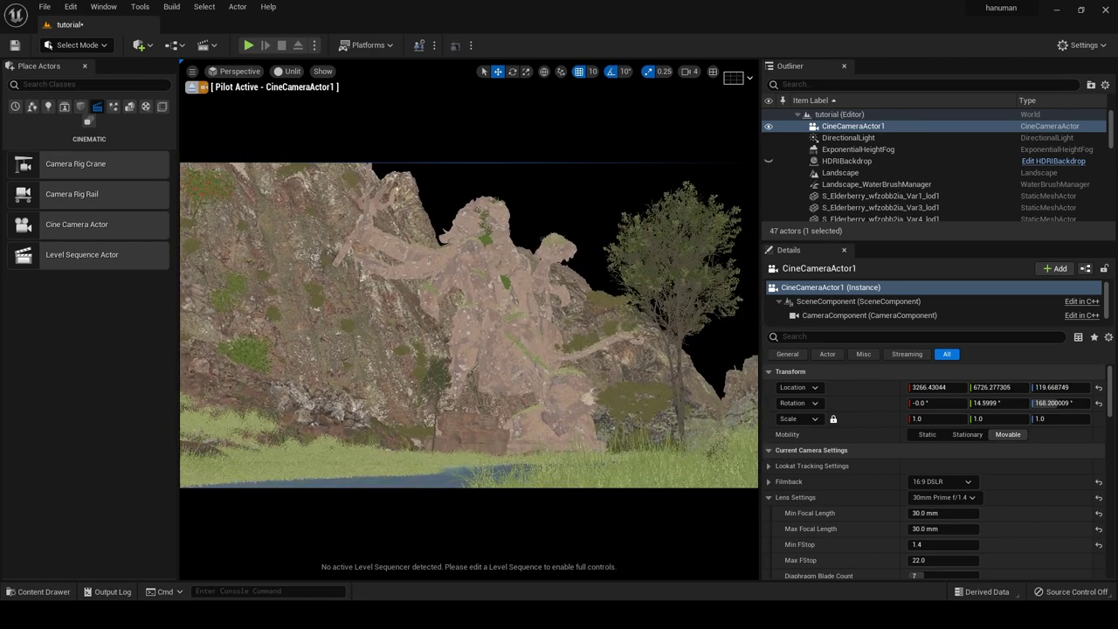
- Switch the viewport back to Lit, deselect the camera, and save the level
{"action": "left_click", "coordinate": [293, 74]}
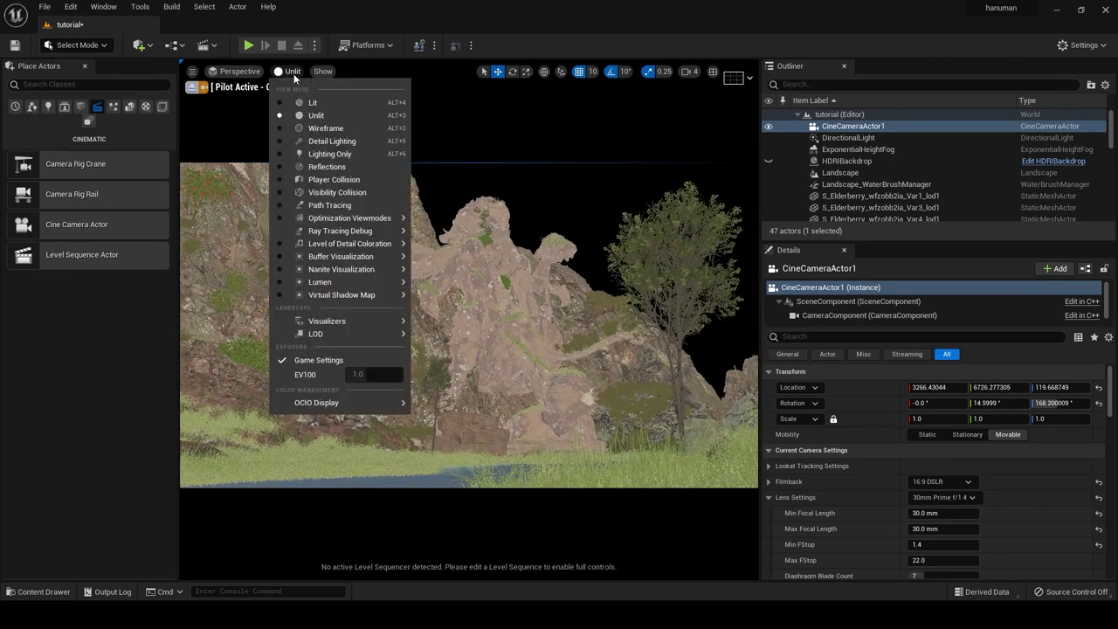
{"action": "left_click", "coordinate": [301, 98]}
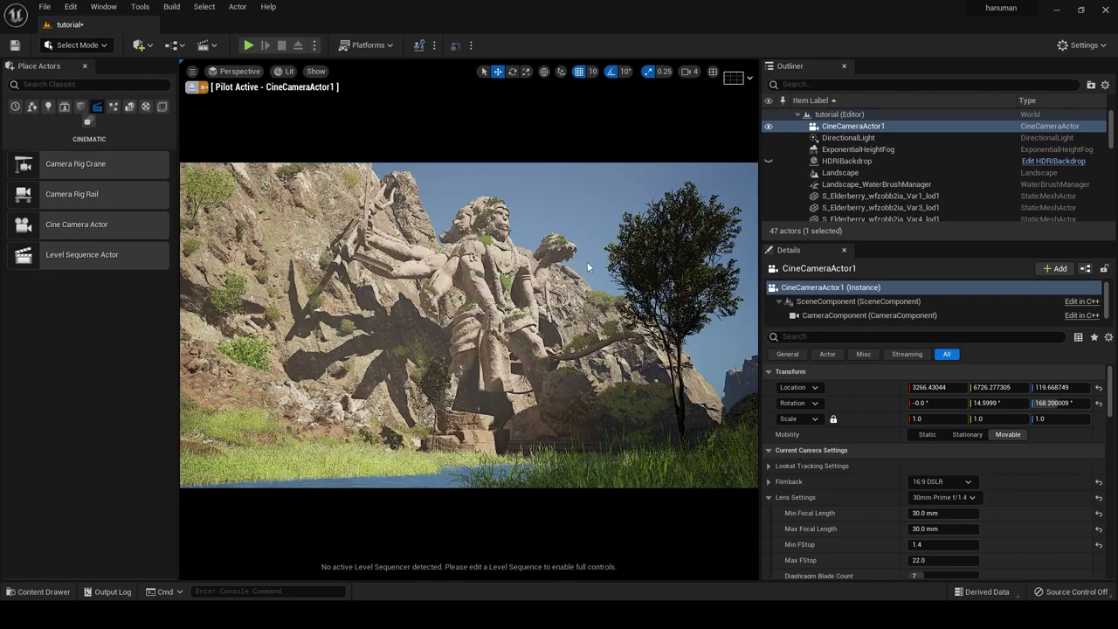
{"action": "key", "text": "Escape"}
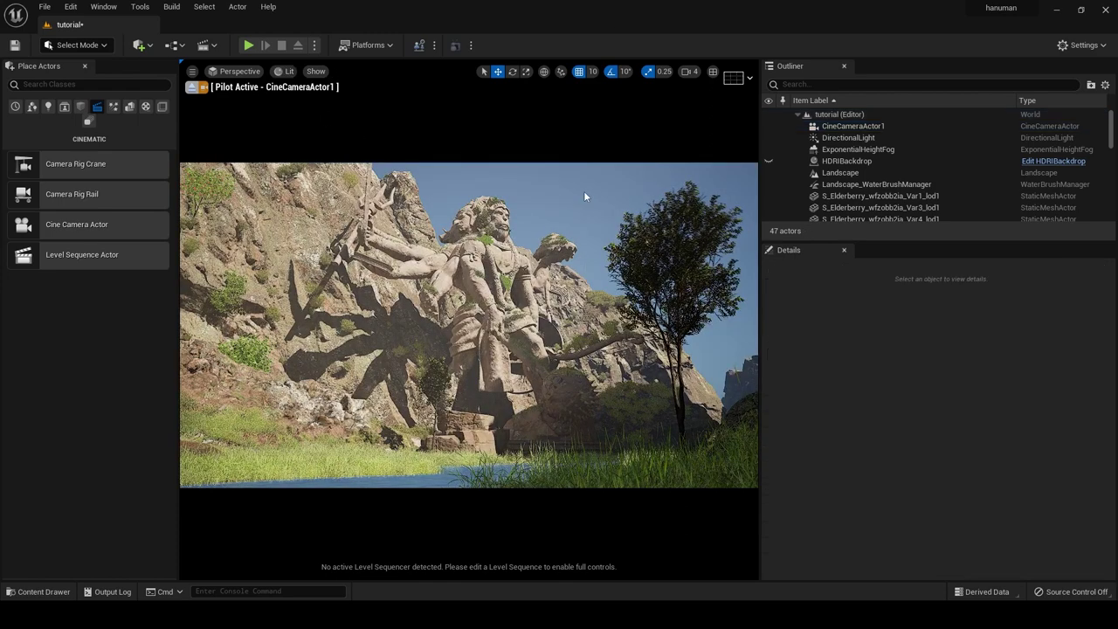
{"action": "key", "text": "ctrl+s"}
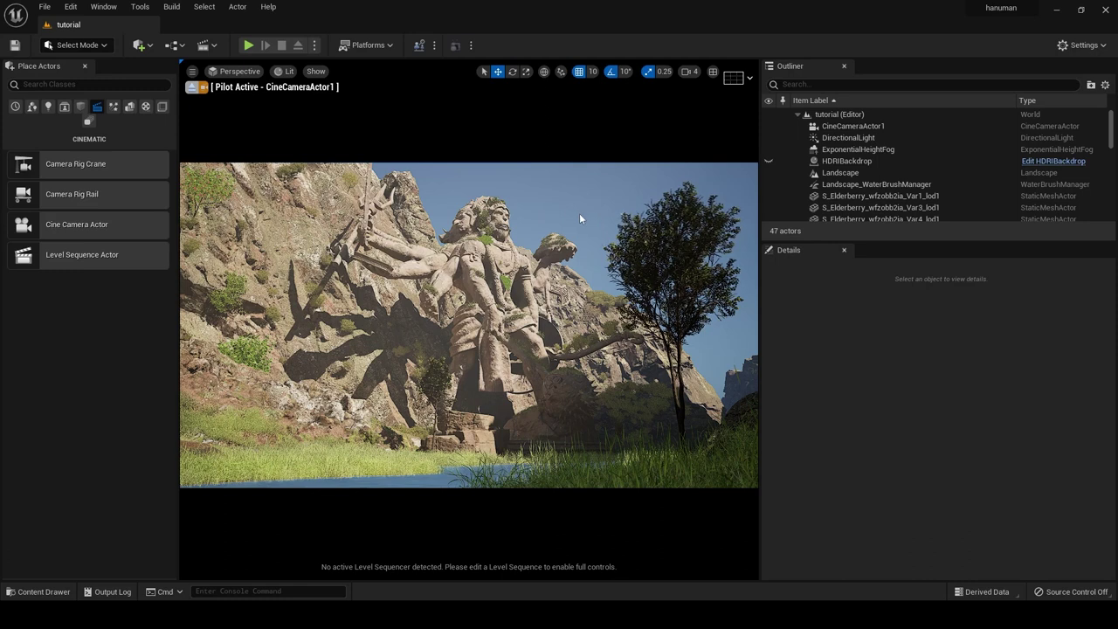
- Add a new Level Sequence from Cinematics and save it as shot1
{"action": "left_click", "coordinate": [205, 45]}
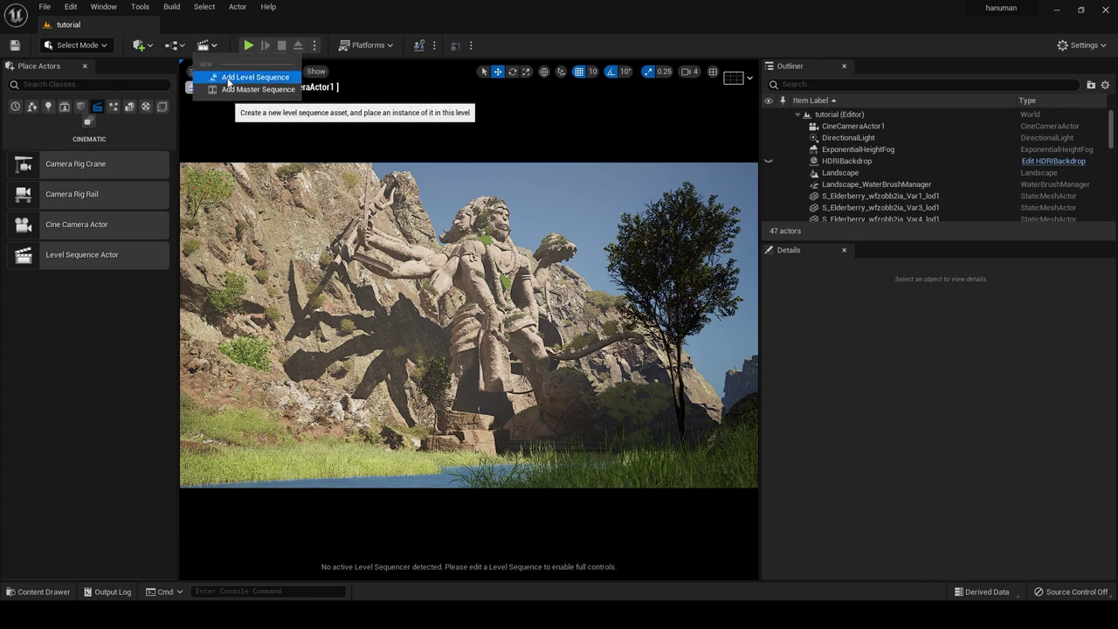
{"action": "left_click", "coordinate": [274, 82]}
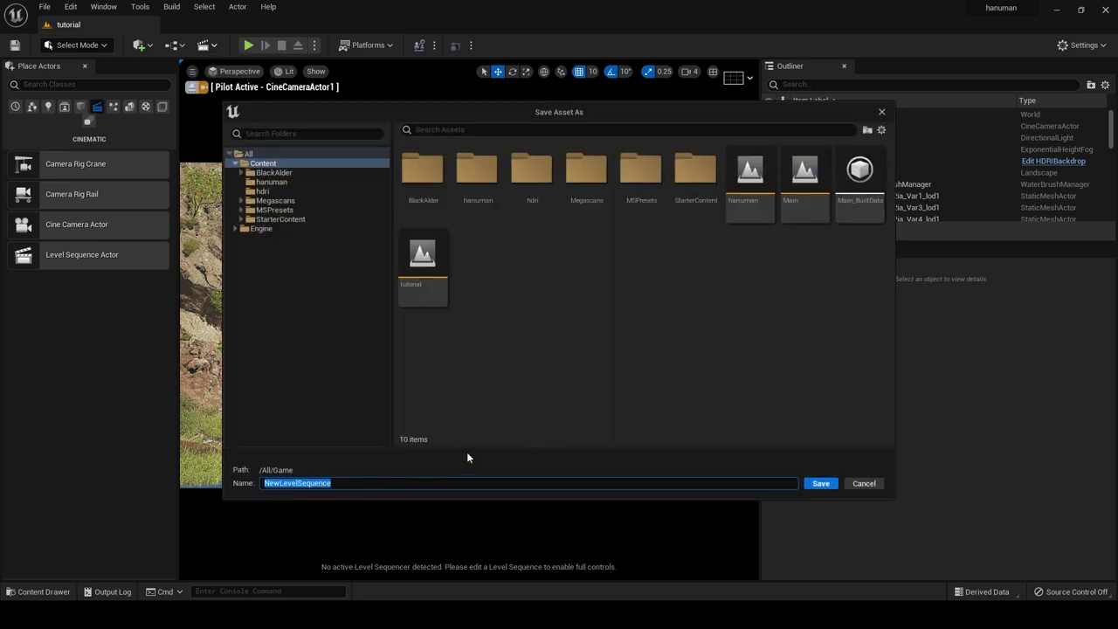
{"action": "type", "text": "shot1"}
{"action": "key", "text": "Return"}
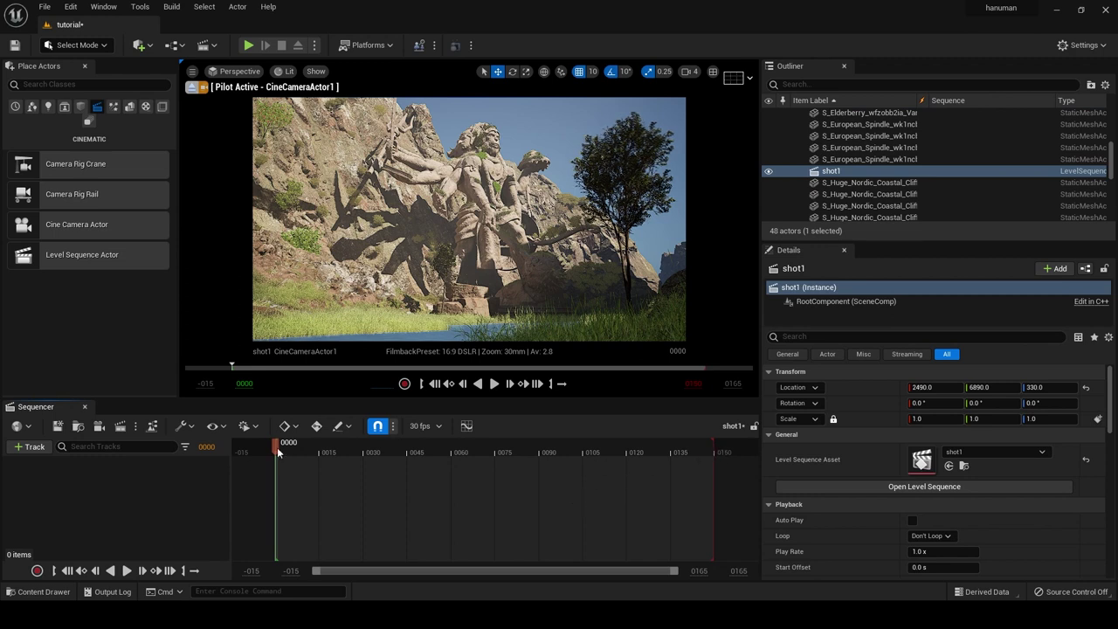
- Move the shot1 end marker to frame 0300, keep 30 fps, and return the playhead to frame 0000
{"action": "left_click", "coordinate": [353, 451]}
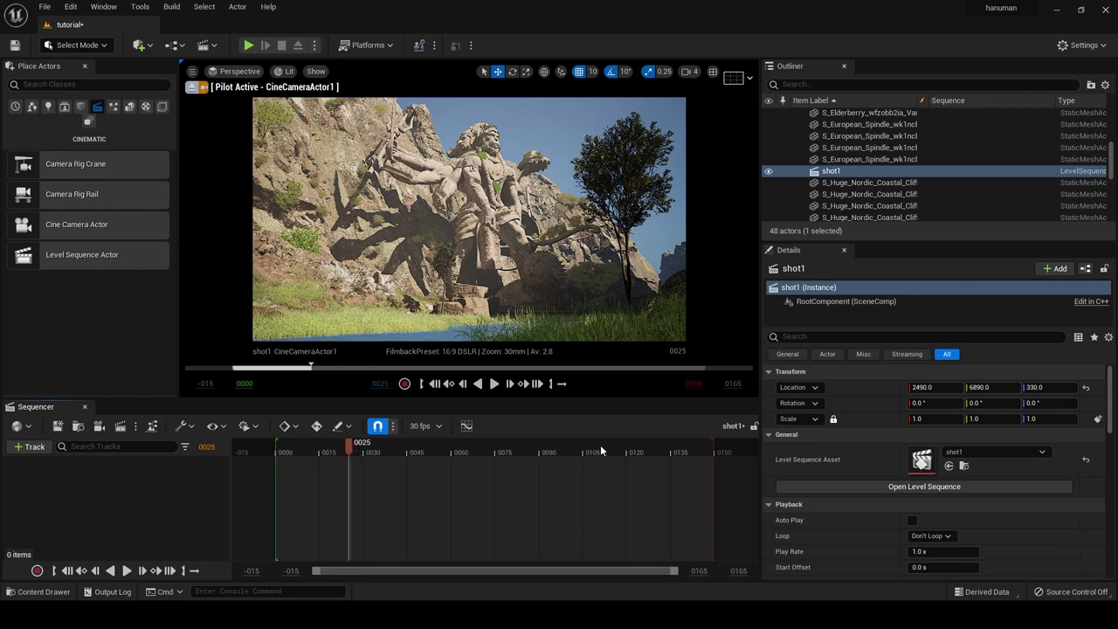
{"action": "left_click", "coordinate": [711, 449]}
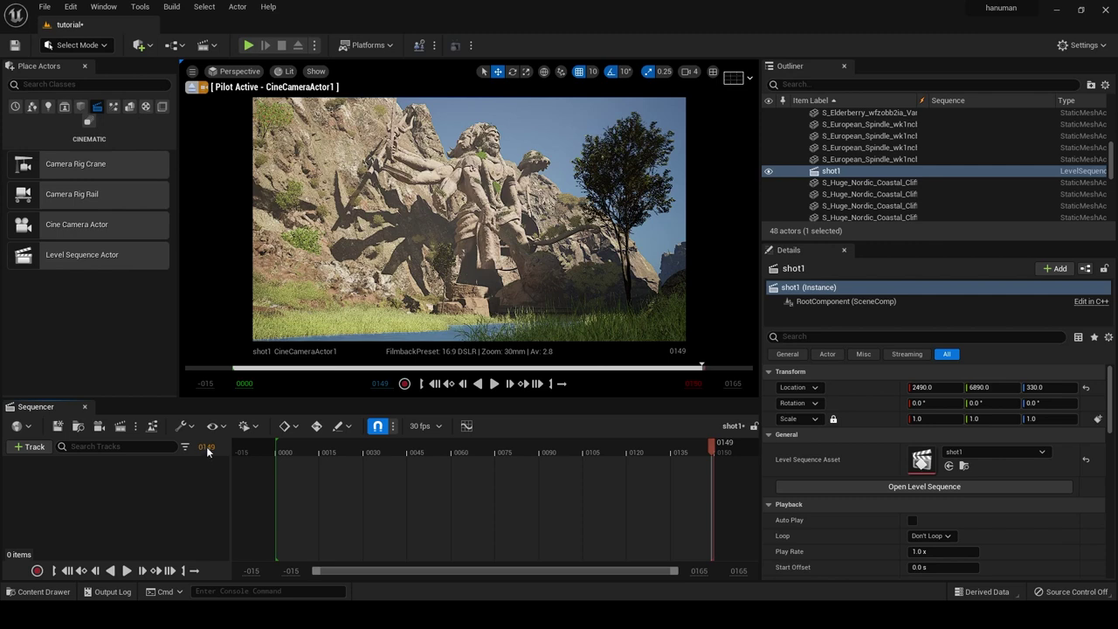
{"action": "left_click", "coordinate": [207, 447]}
{"action": "type", "text": "300"}
{"action": "key", "text": "Return"}
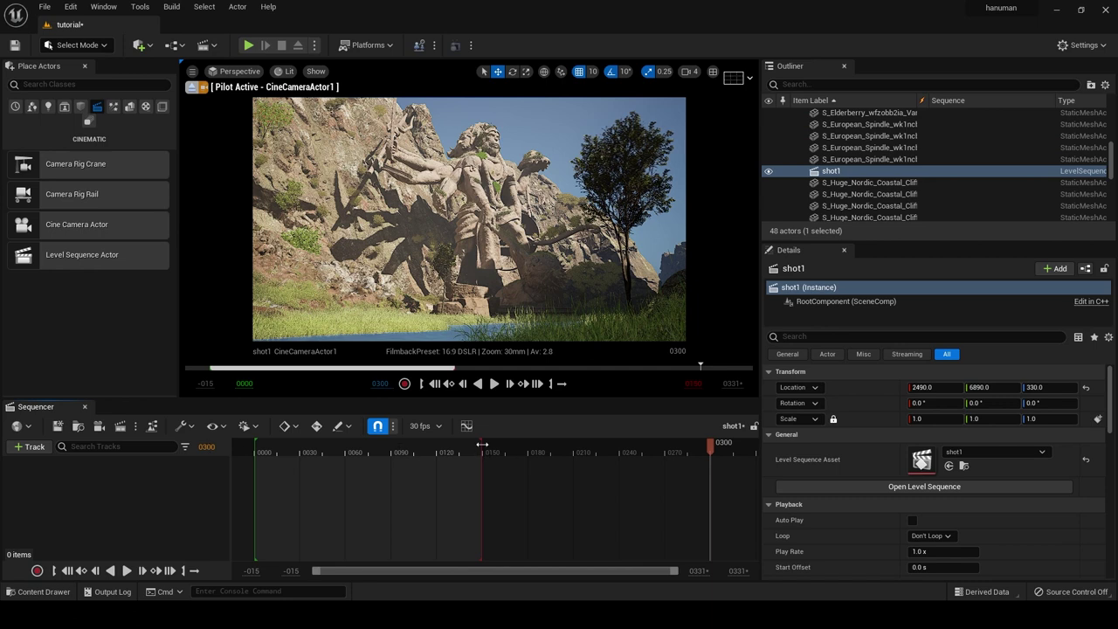
{"action": "left_click_drag", "start_coordinate": [481, 445], "coordinate": [711, 444]}
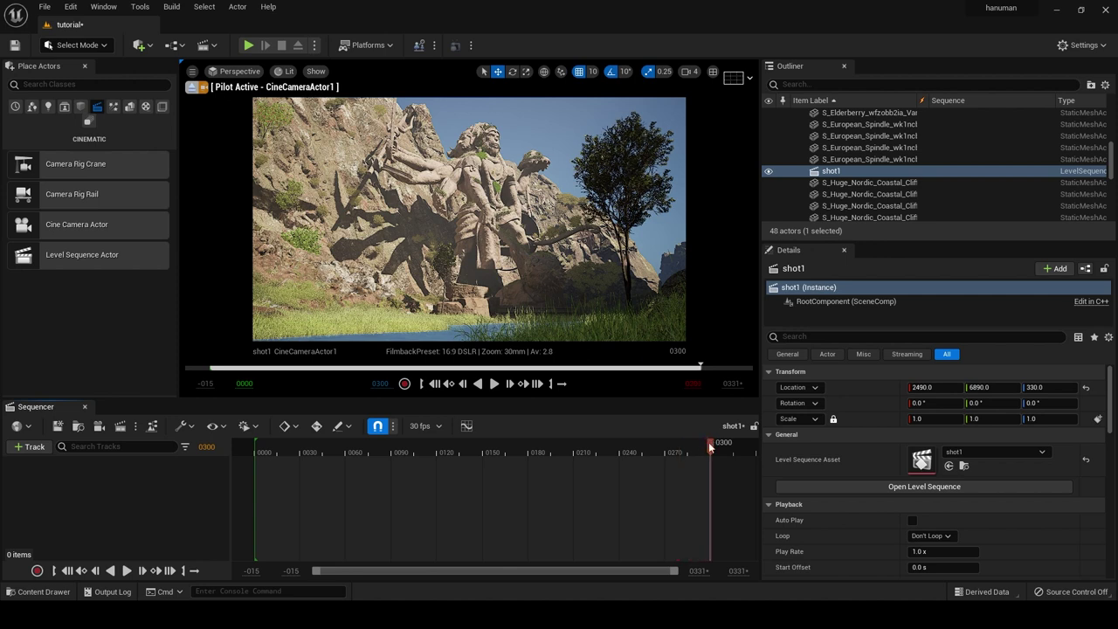
{"action": "left_click", "coordinate": [438, 425]}
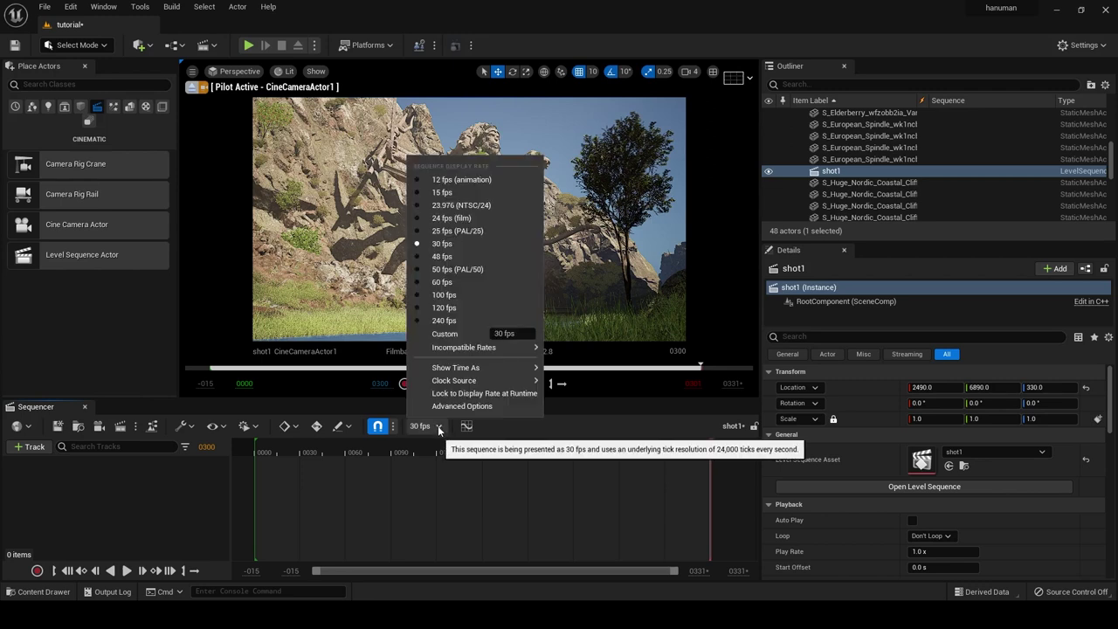
{"action": "left_click", "coordinate": [358, 319]}
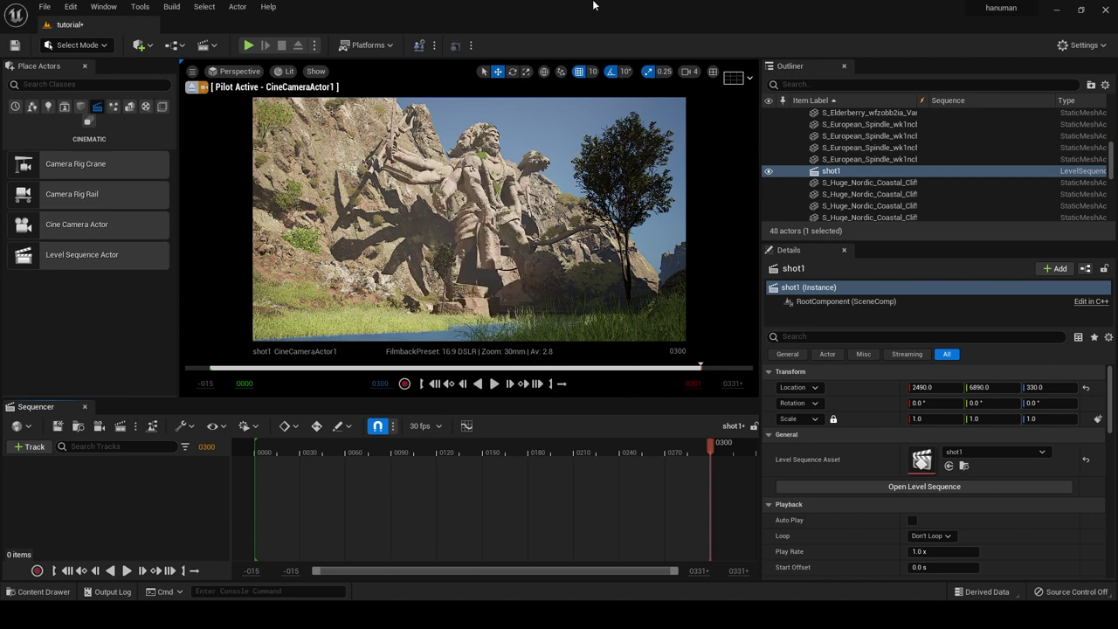
{"action": "left_click", "coordinate": [68, 572]}
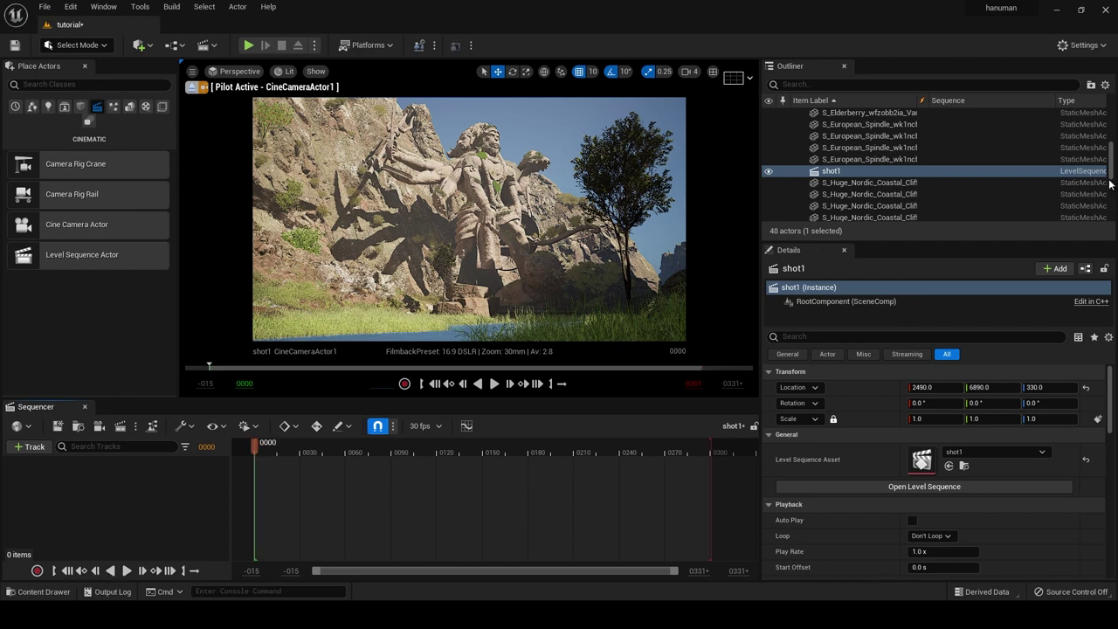
- Add CineCameraActor1 to the shot1 sequence and set a Transform key at frame 0000
{"action": "scroll", "coordinate": [1112, 175], "scroll_direction": "up", "scroll_amount": 5}
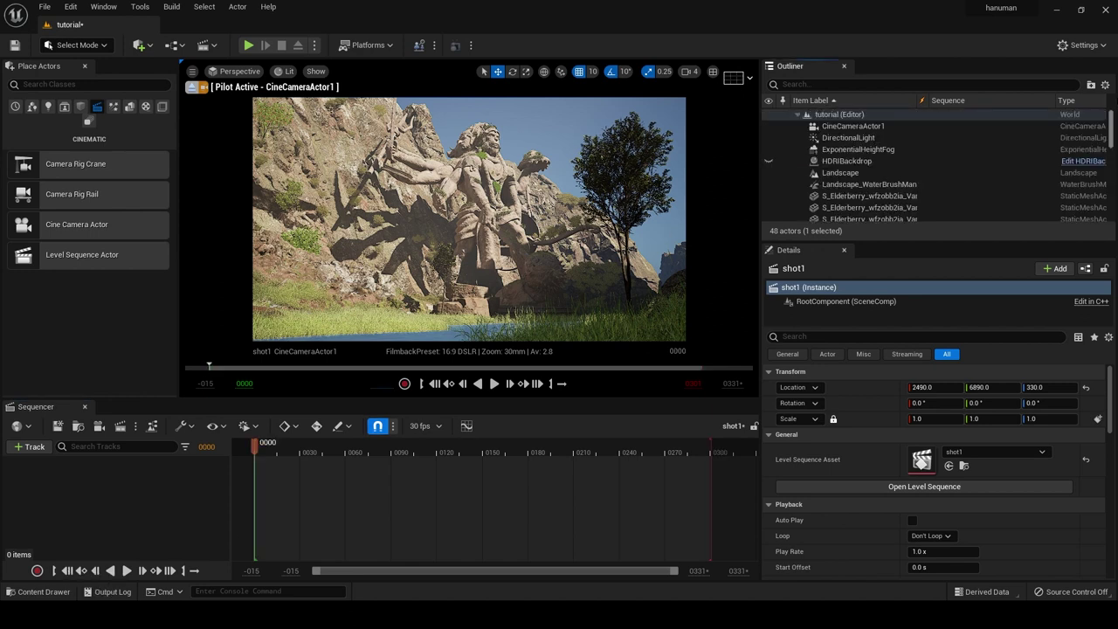
{"action": "left_click", "coordinate": [841, 128]}
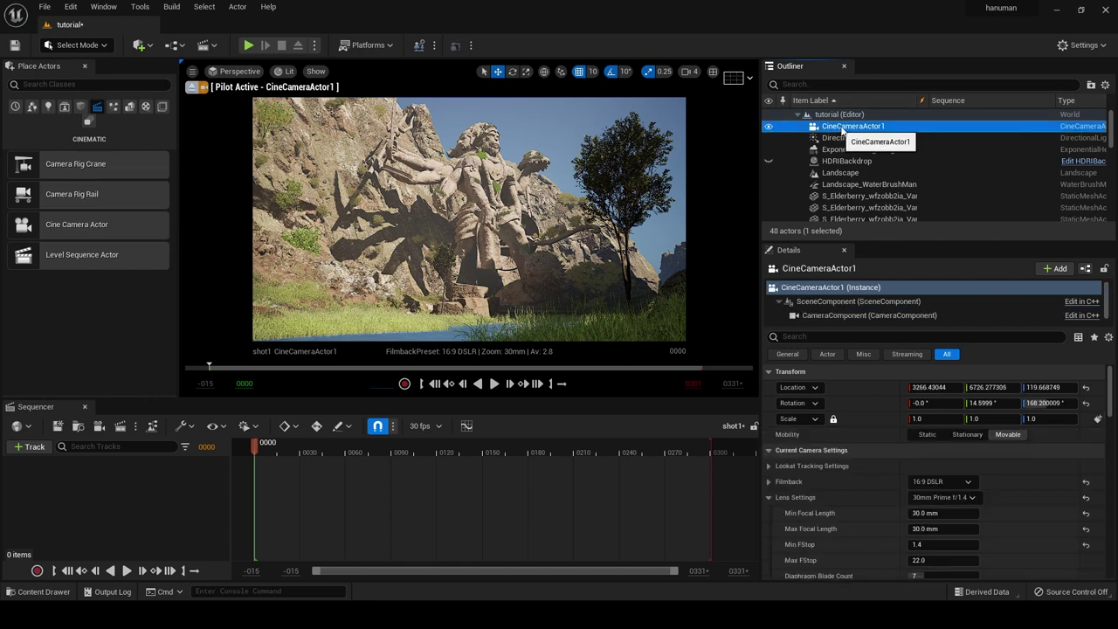
{"action": "left_click_drag", "start_coordinate": [842, 129], "coordinate": [289, 502]}
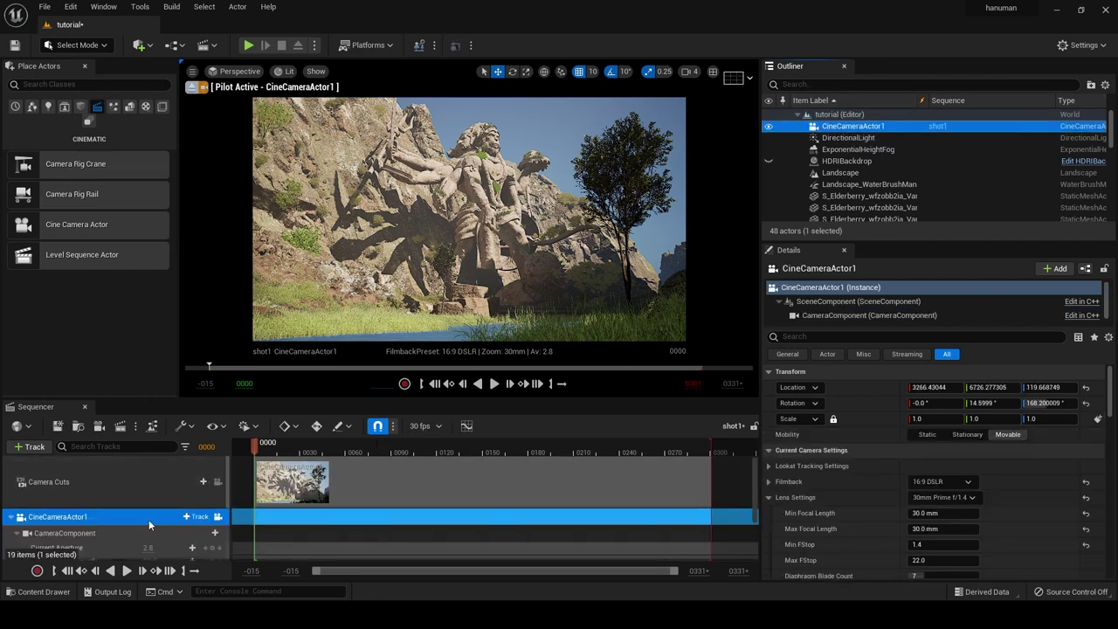
{"action": "scroll", "coordinate": [151, 517], "scroll_direction": "down", "scroll_amount": 3}
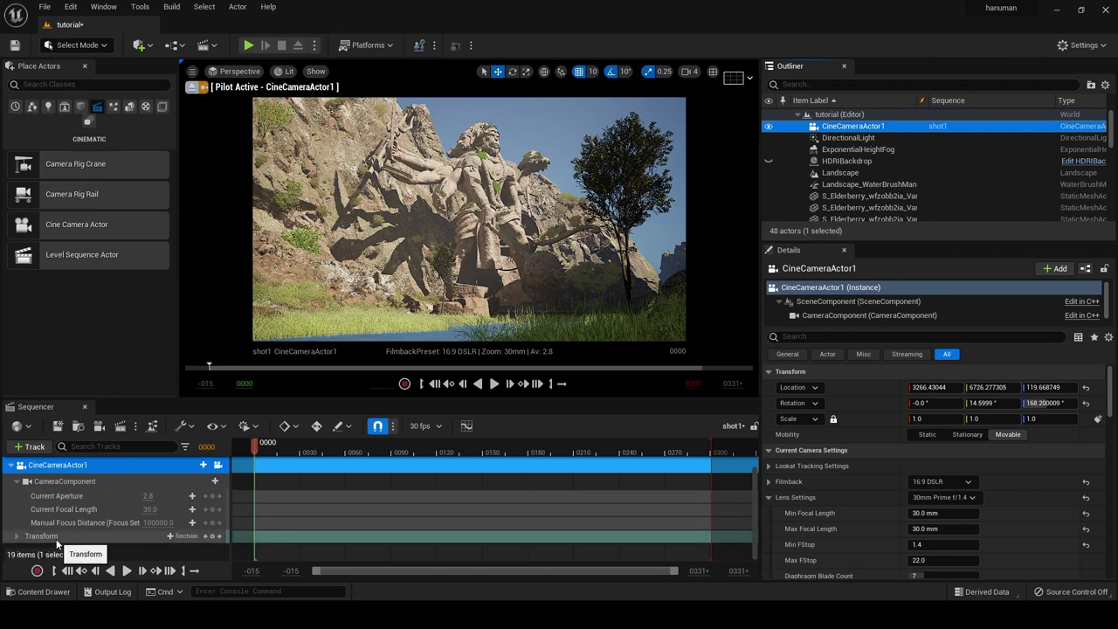
{"action": "left_click", "coordinate": [212, 537]}
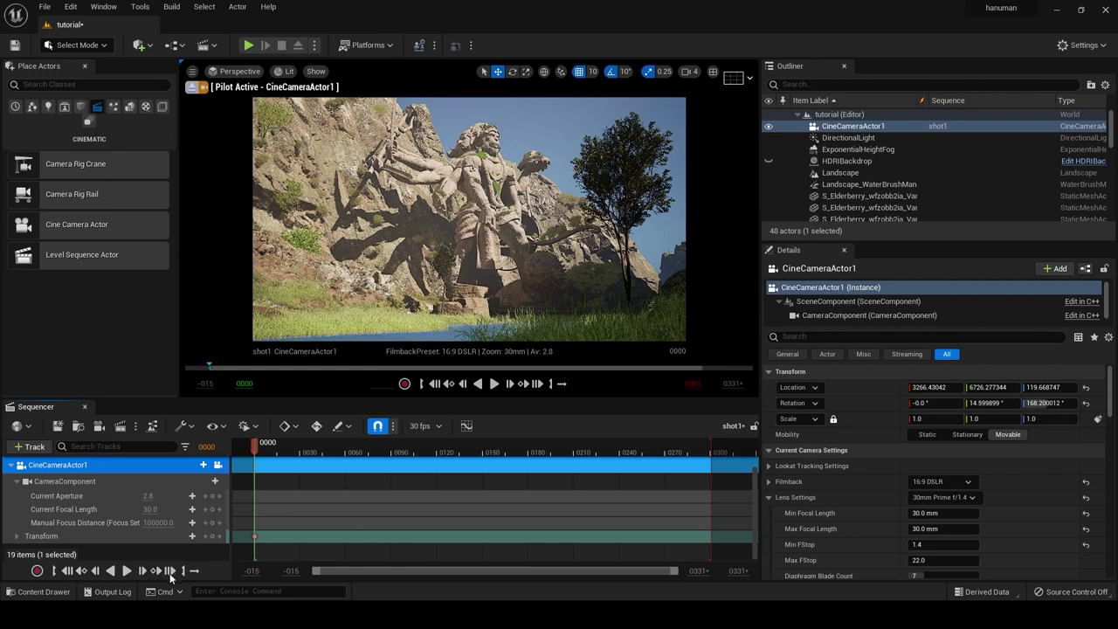
- At frame 300, key the camera closer to the statue at about 371.67 height, then switch the viewport to Unlit
{"action": "left_click", "coordinate": [172, 574]}
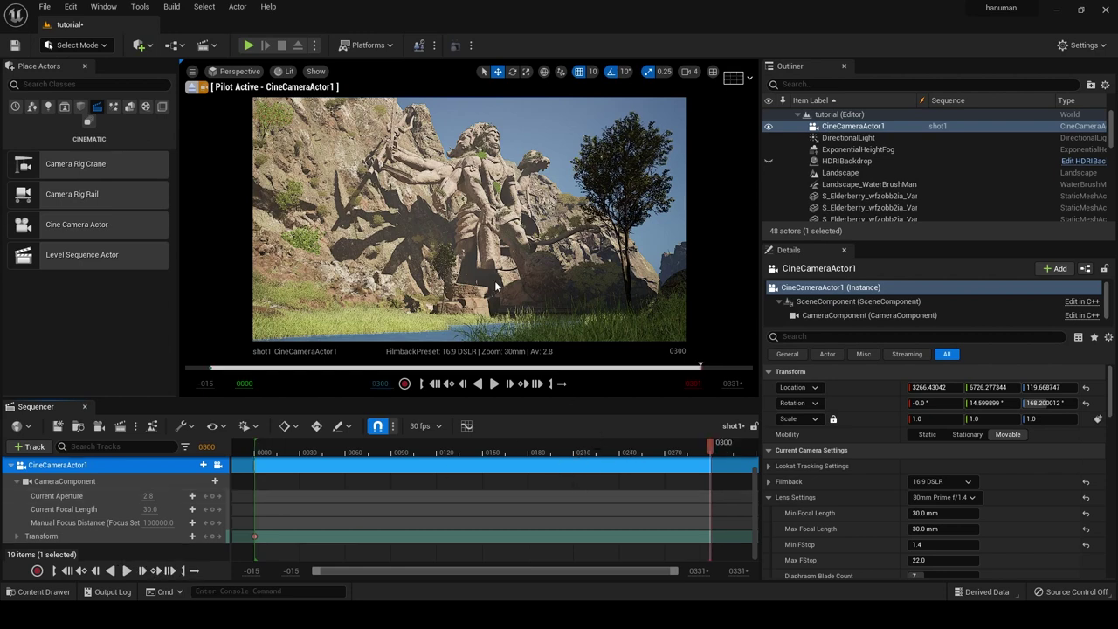
{"action": "key", "text": "w"}
{"action": "mouse_move", "coordinate": [469, 219]}
{"action": "right_mouse_down"}
{"action": "mouse_move", "coordinate": [411, 217]}
{"action": "mouse_move", "coordinate": [466, 196]}
{"action": "right_mouse_up"}
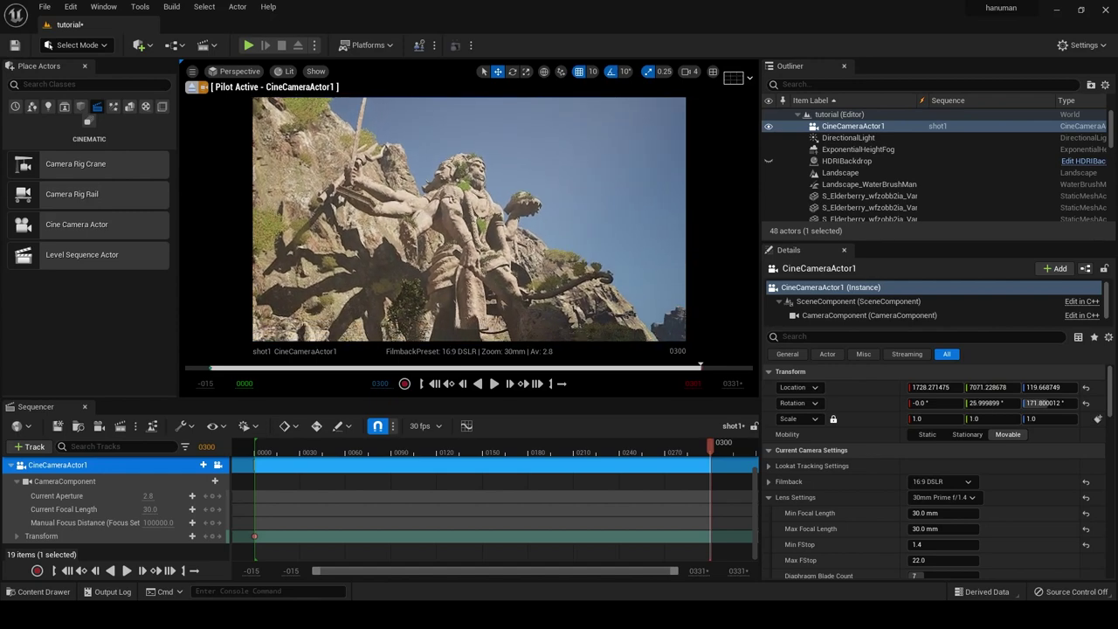
{"action": "key", "text": "e"}
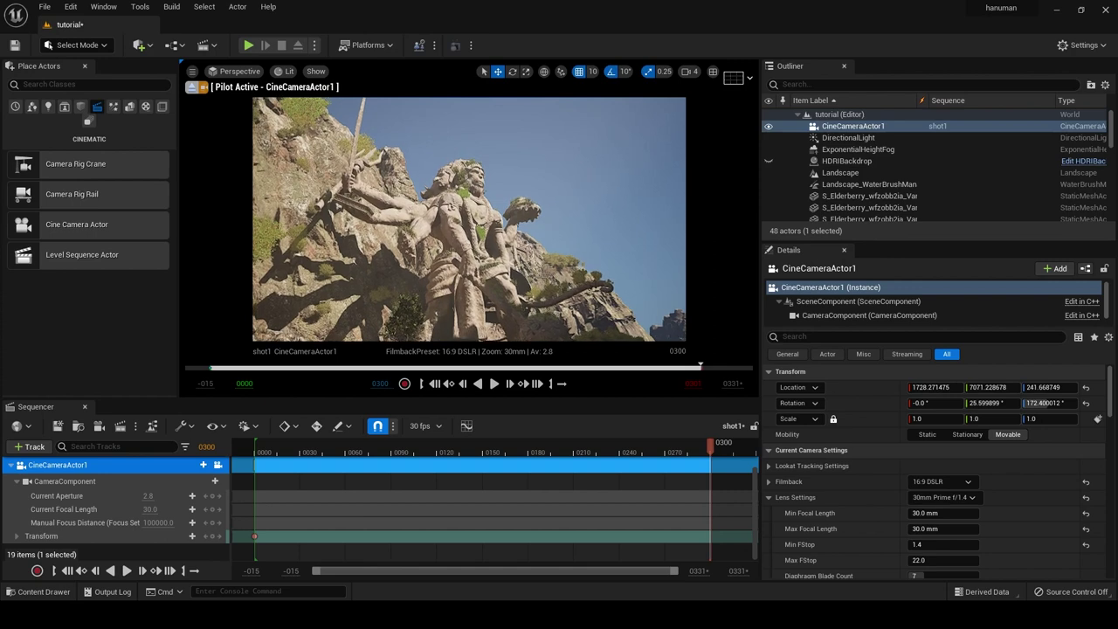
{"action": "right_click_drag", "start_coordinate": [465, 195], "coordinate": [467, 200]}
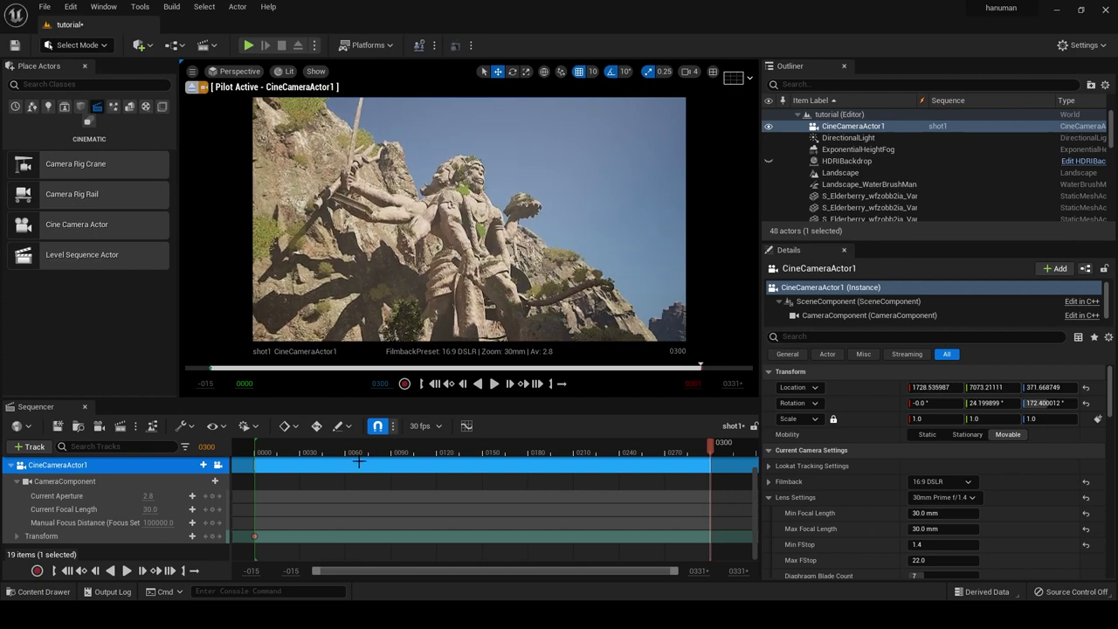
{"action": "left_click", "coordinate": [212, 536]}
{"action": "left_click", "coordinate": [288, 72]}
{"action": "left_click", "coordinate": [306, 114]}
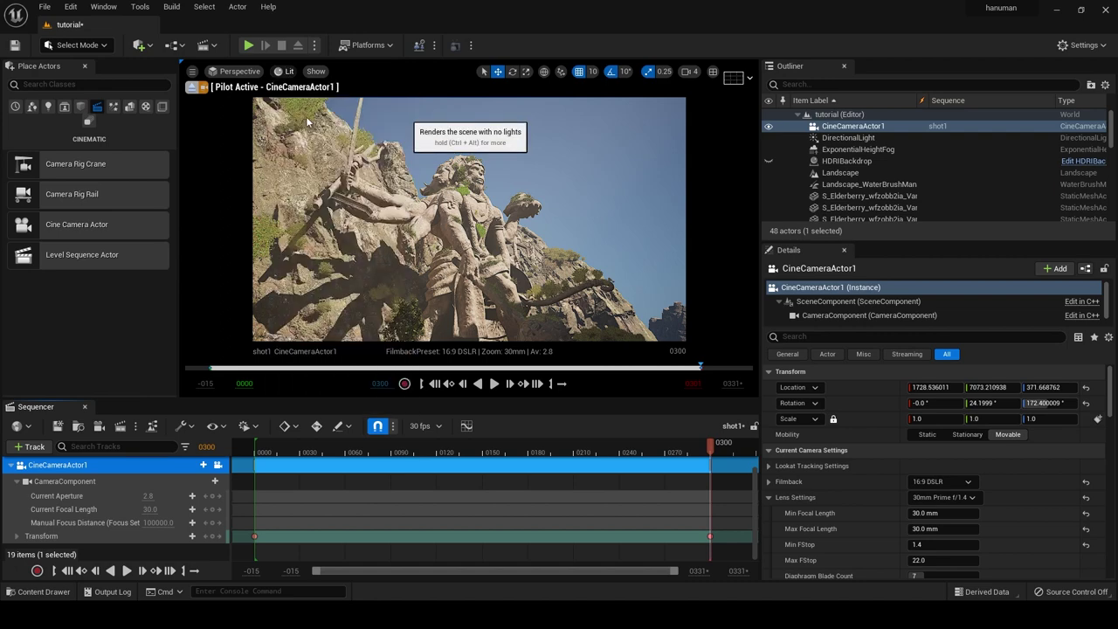
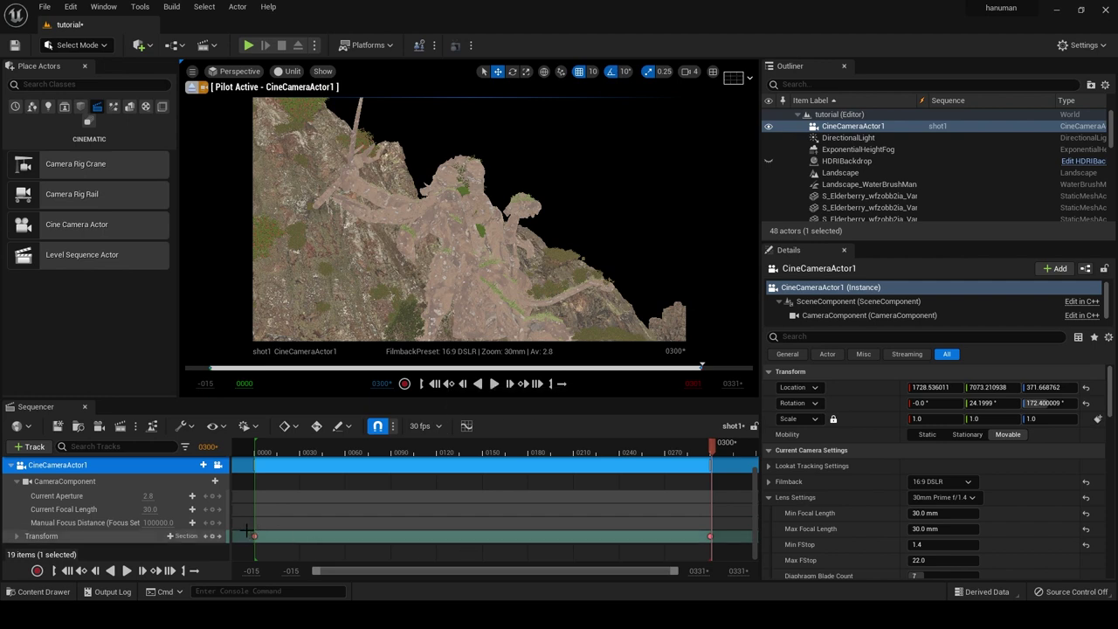
- Set the camera's Transform keys to Linear interpolation and jump back to the shot's first frame
{"action": "mouse_move", "coordinate": [248, 531]}
{"action": "left_mouse_down"}
{"action": "mouse_move", "coordinate": [330, 546]}
{"action": "mouse_move", "coordinate": [715, 534]}
{"action": "left_mouse_up"}
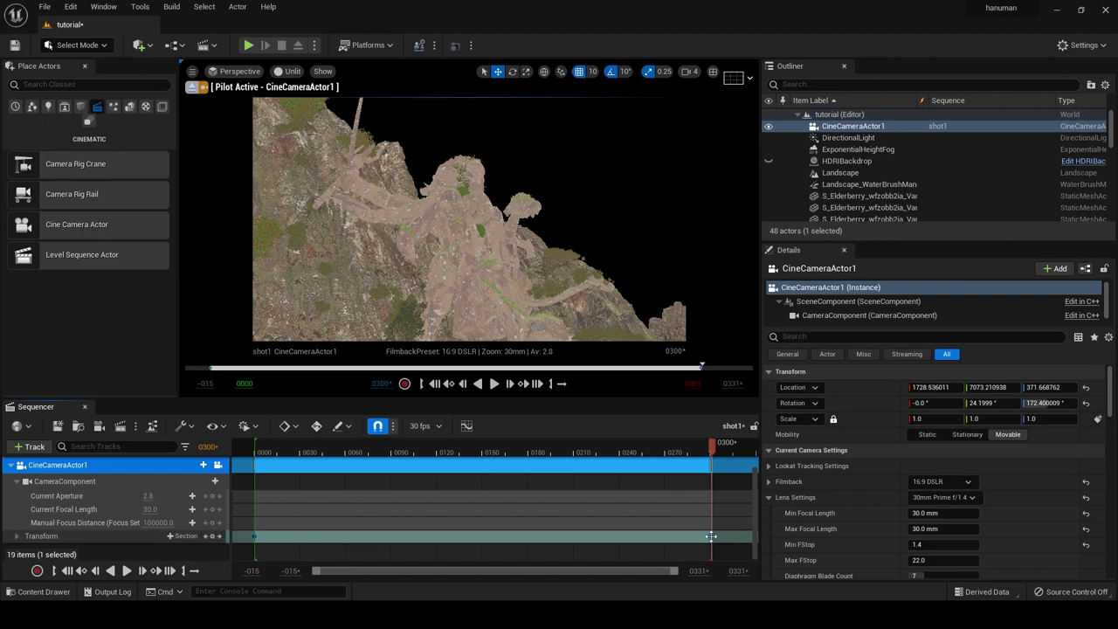
{"action": "right_click", "coordinate": [711, 536]}
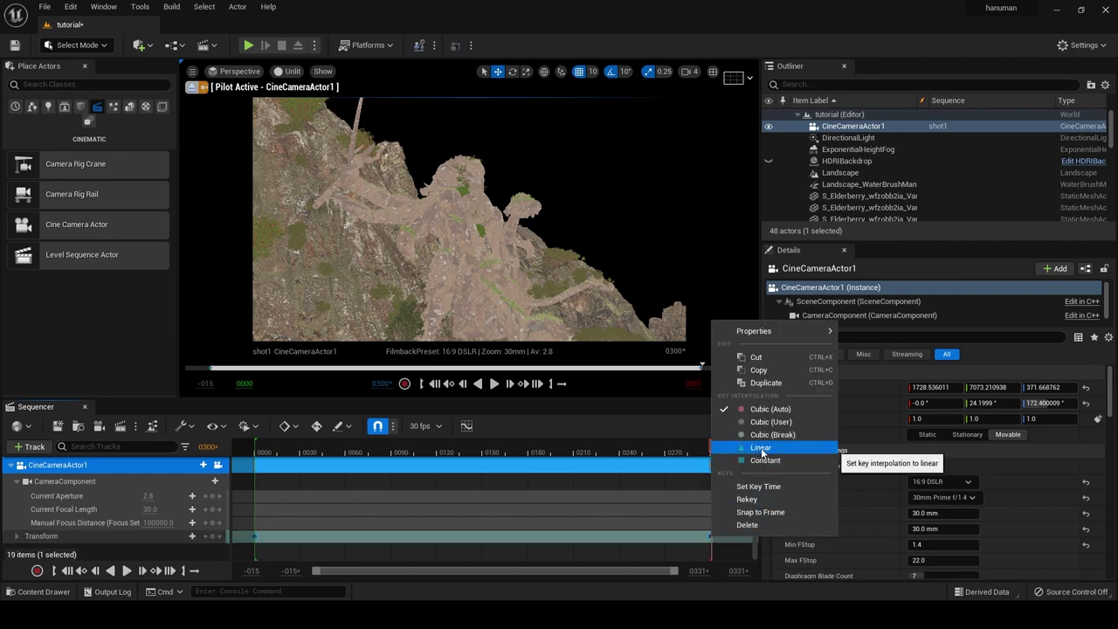
{"action": "left_click", "coordinate": [761, 447]}
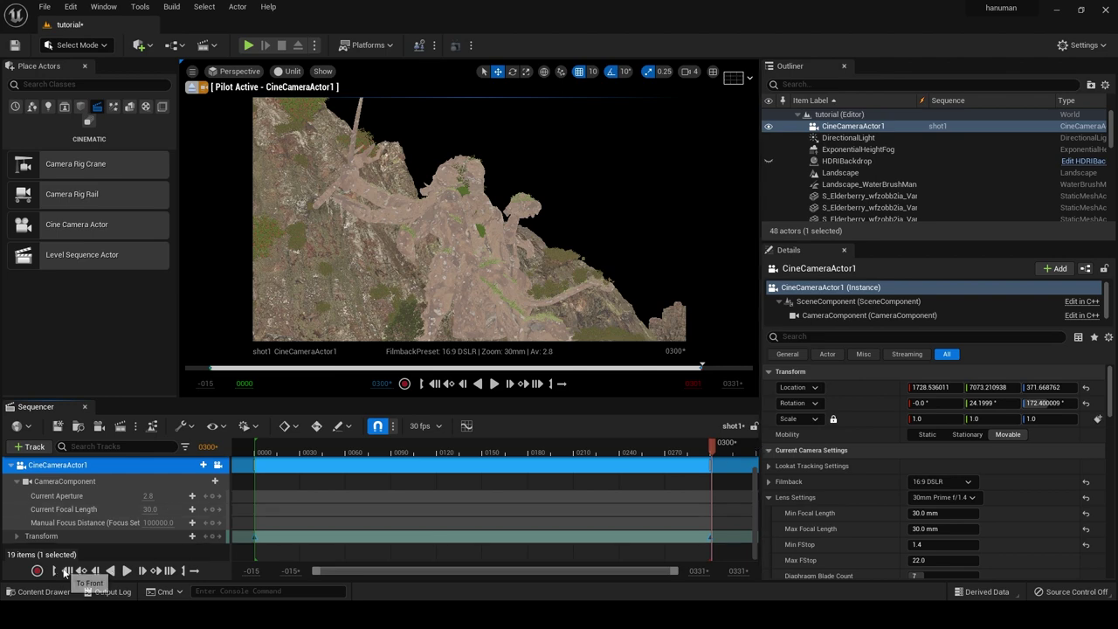
{"action": "left_click", "coordinate": [66, 571]}
- Preview the shot1 fly-through, switch the viewport from Unlit to Lit, and save the level
{"action": "left_click", "coordinate": [127, 571]}
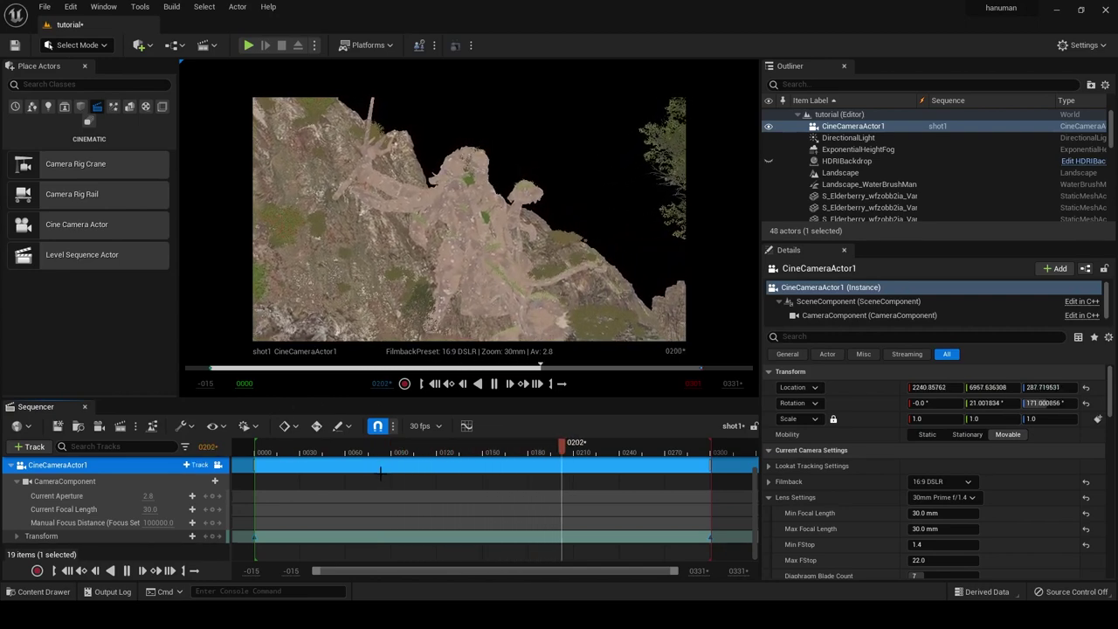
{"action": "key", "text": "space"}
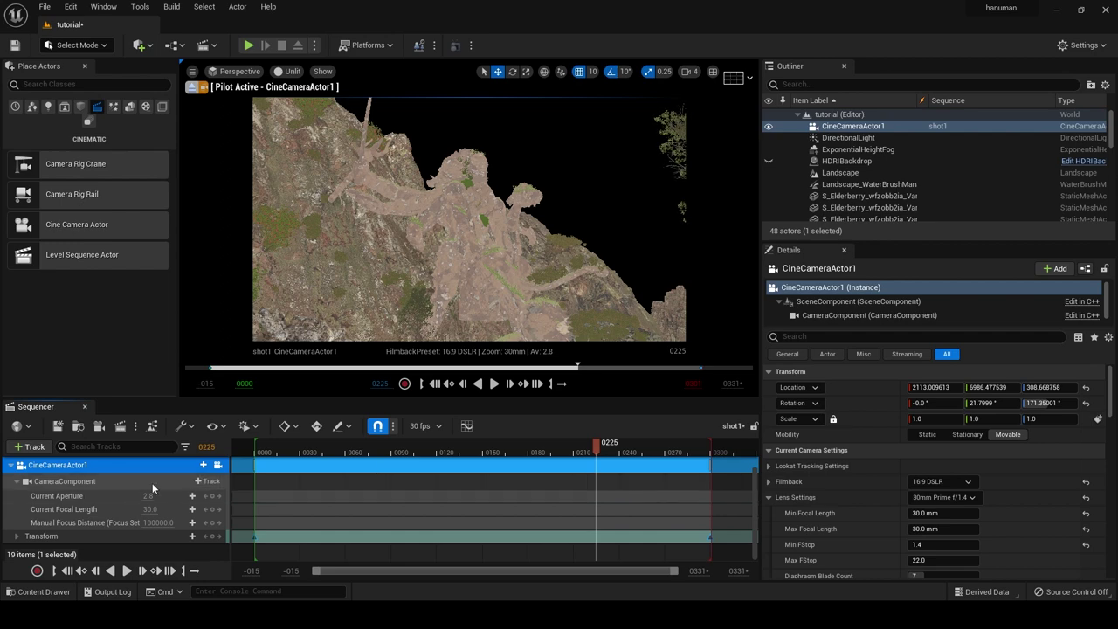
{"action": "left_click", "coordinate": [293, 72]}
{"action": "left_click", "coordinate": [306, 102]}
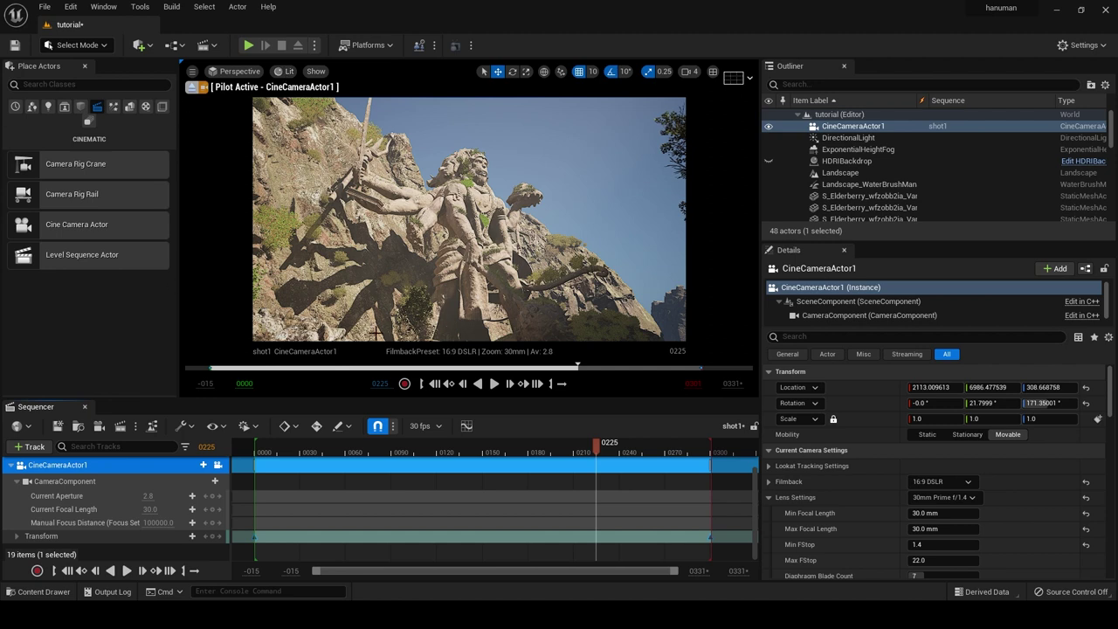
{"action": "left_click", "coordinate": [45, 8]}
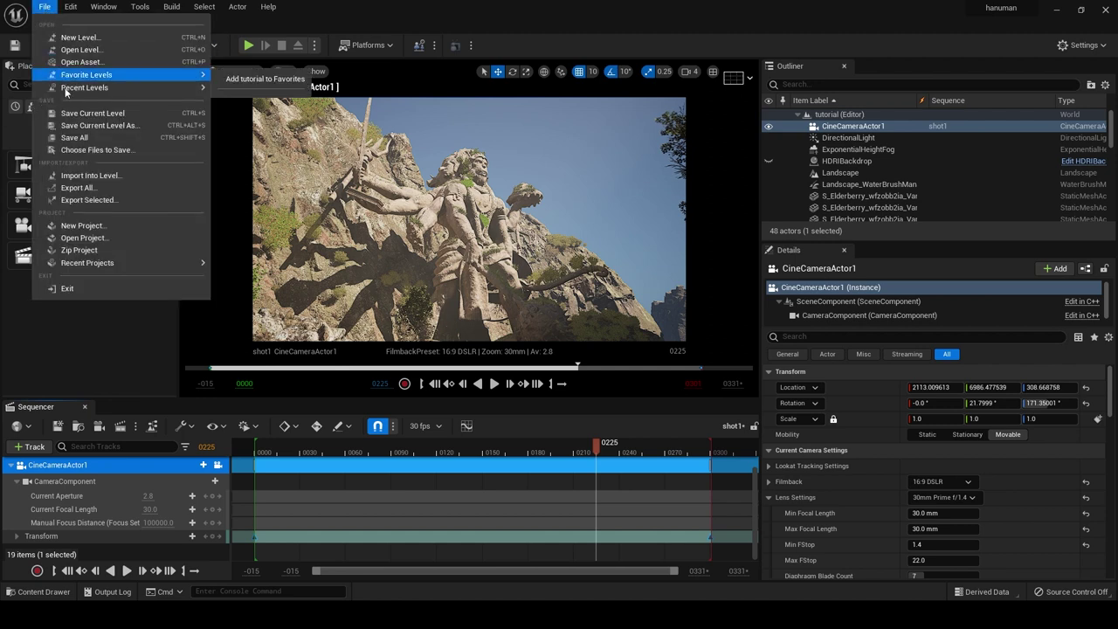
{"action": "left_click", "coordinate": [93, 112]}
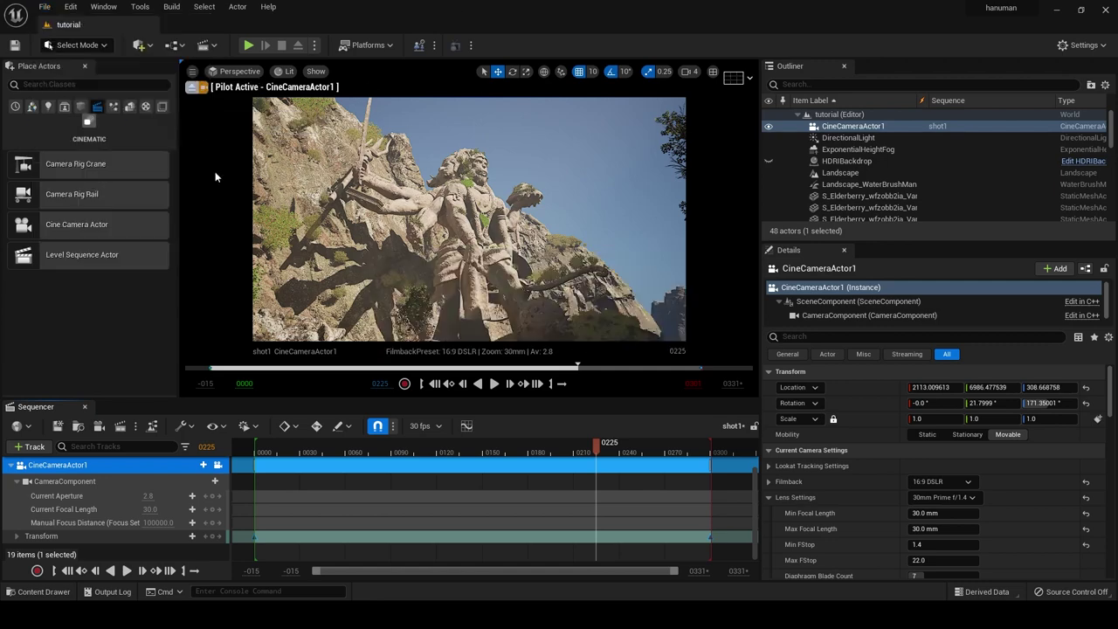
- Send shot1 to the Movie Render Queue and open its Unsaved Config settings
{"action": "left_click", "coordinate": [122, 429]}
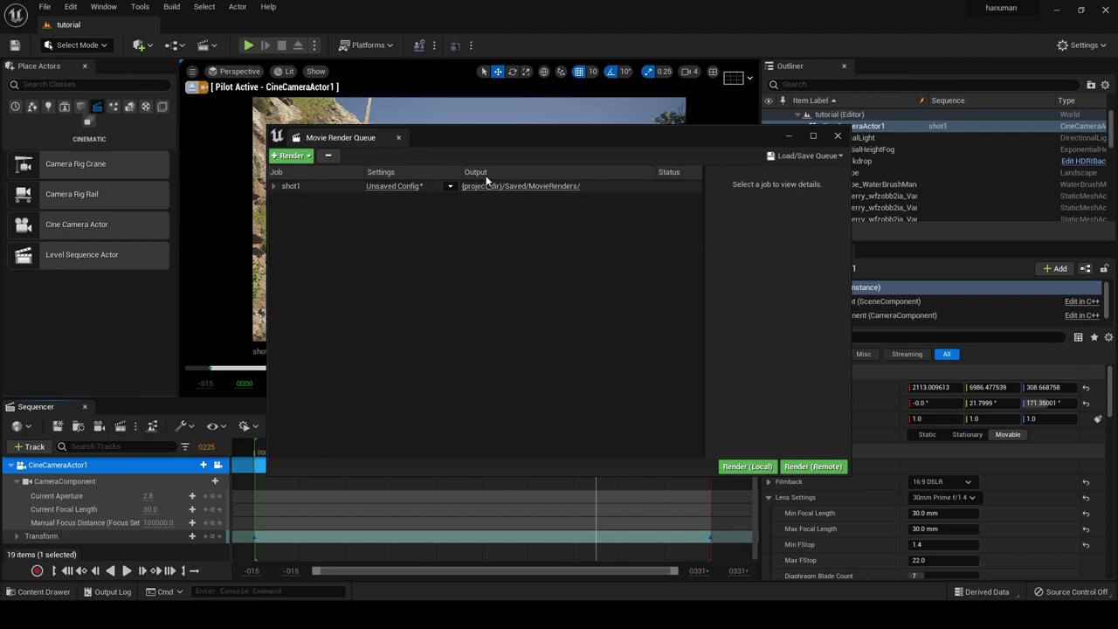
{"action": "left_click", "coordinate": [384, 187]}
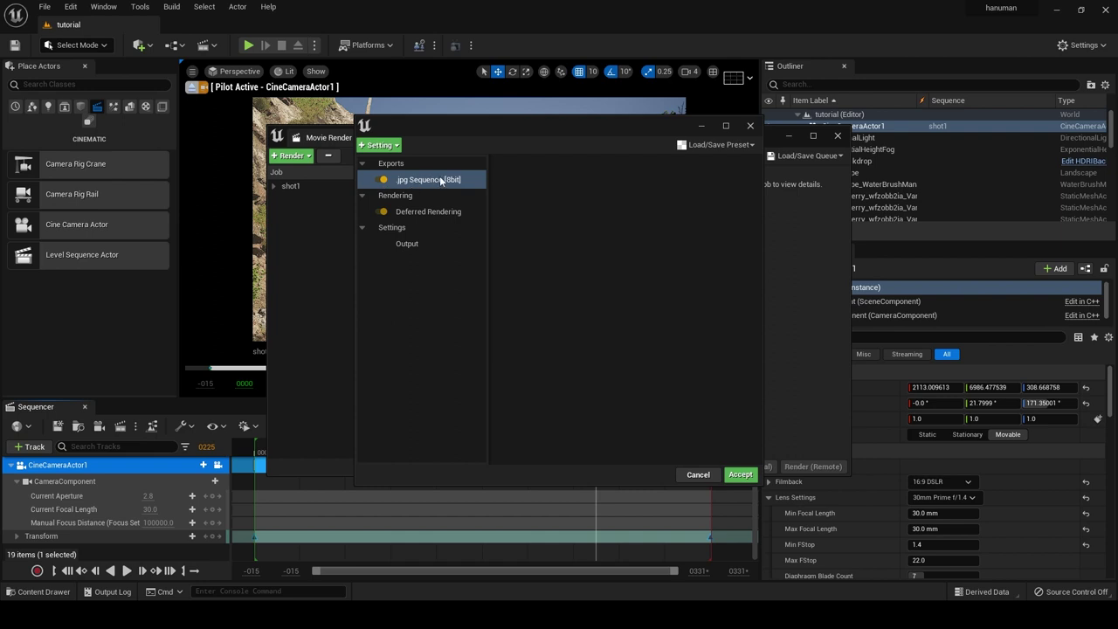
- Display the Output page showing 1920×1080 resolution and the Saved folder as output directory
{"action": "left_click", "coordinate": [368, 147]}
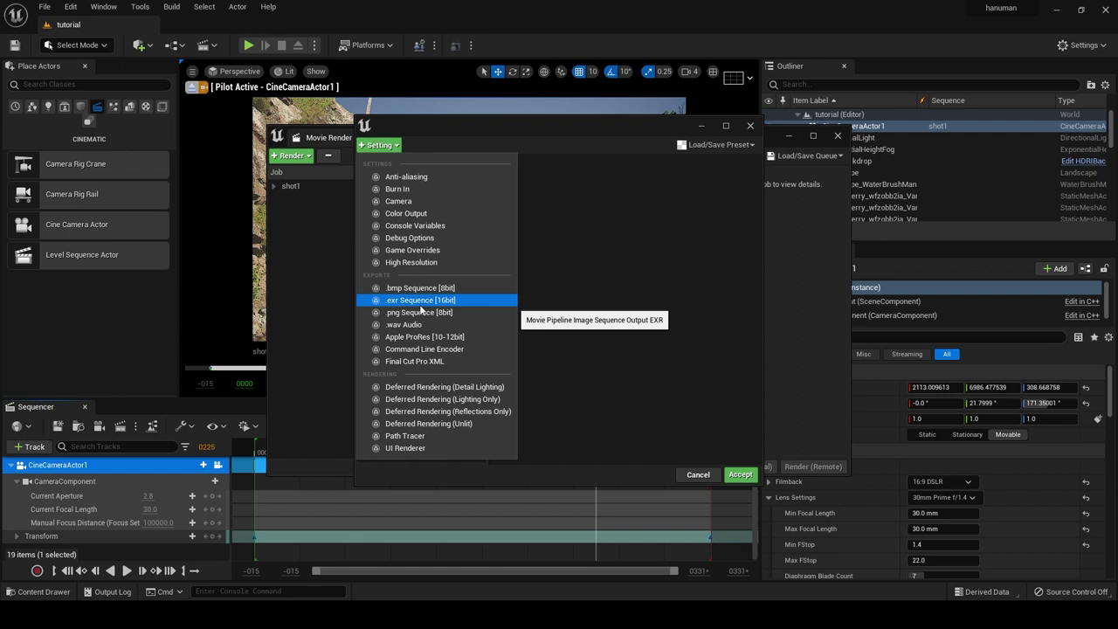
{"action": "left_click", "coordinate": [615, 289]}
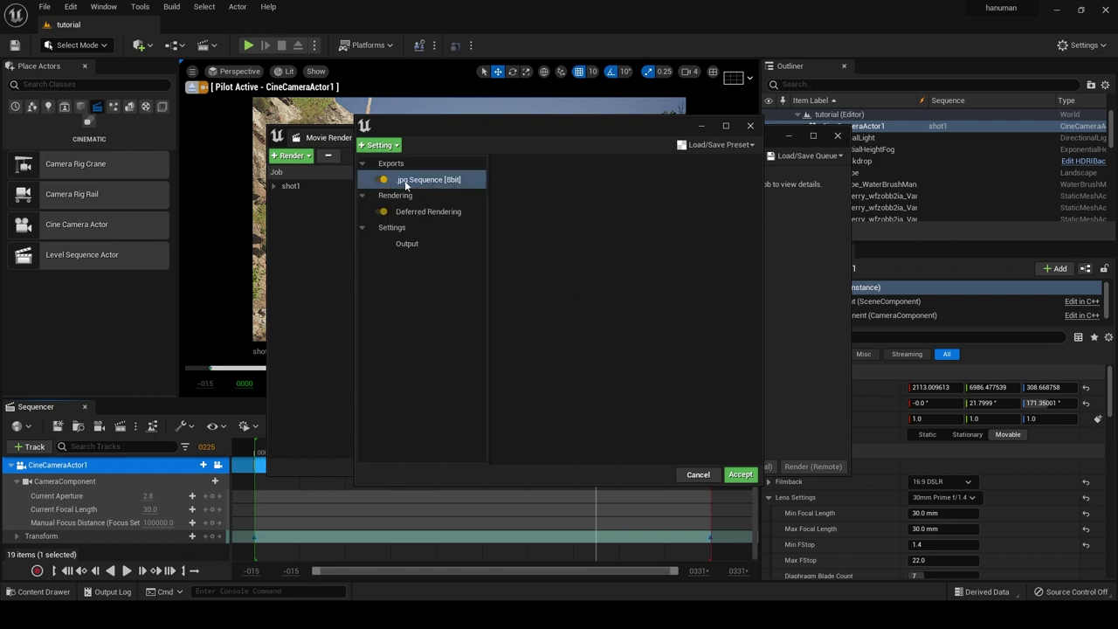
{"action": "left_click", "coordinate": [401, 243]}
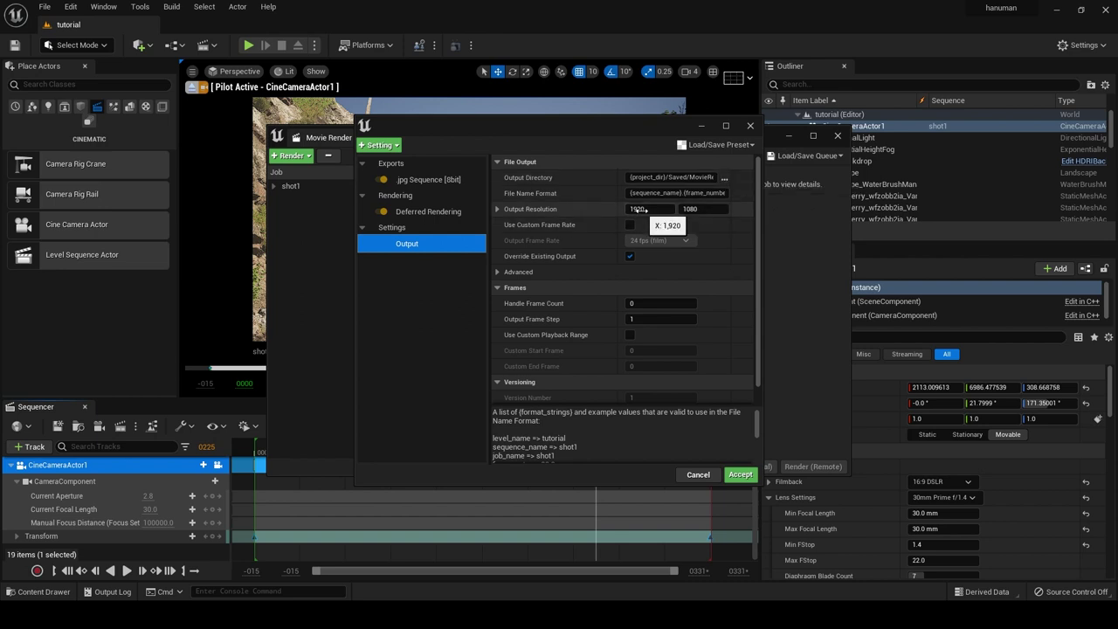
- Accept the shot1 render settings so the job targets Saved/MovieRenders
{"action": "left_click", "coordinate": [740, 474]}
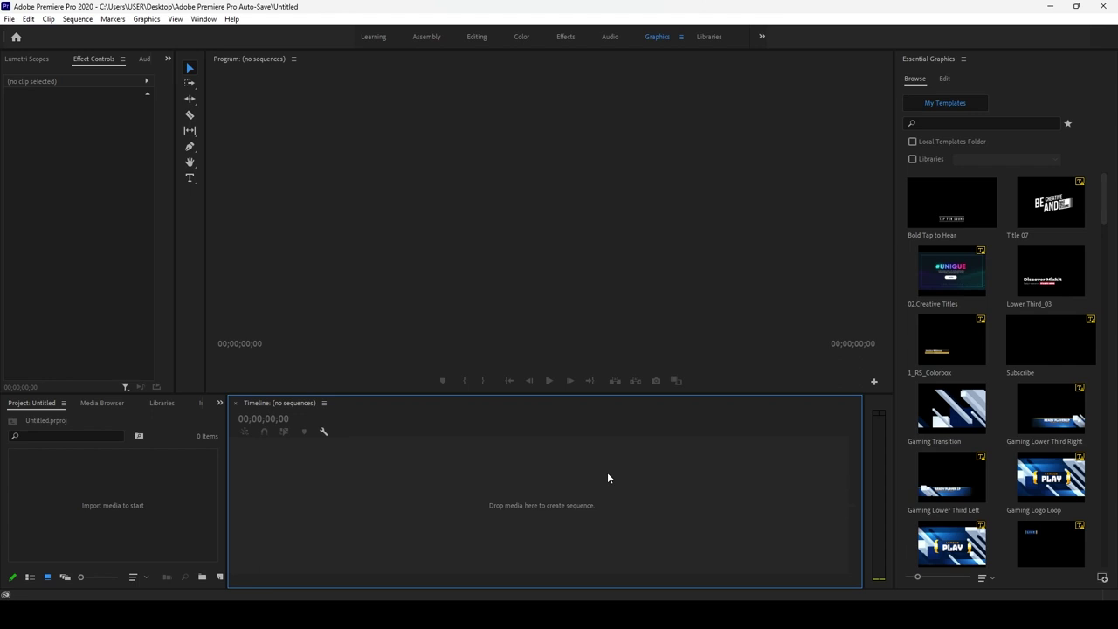
- Open Premiere Pro's Import dialog from the empty Project panel, landing in UE EXPORT\1
{"action": "left_click", "coordinate": [106, 499]}
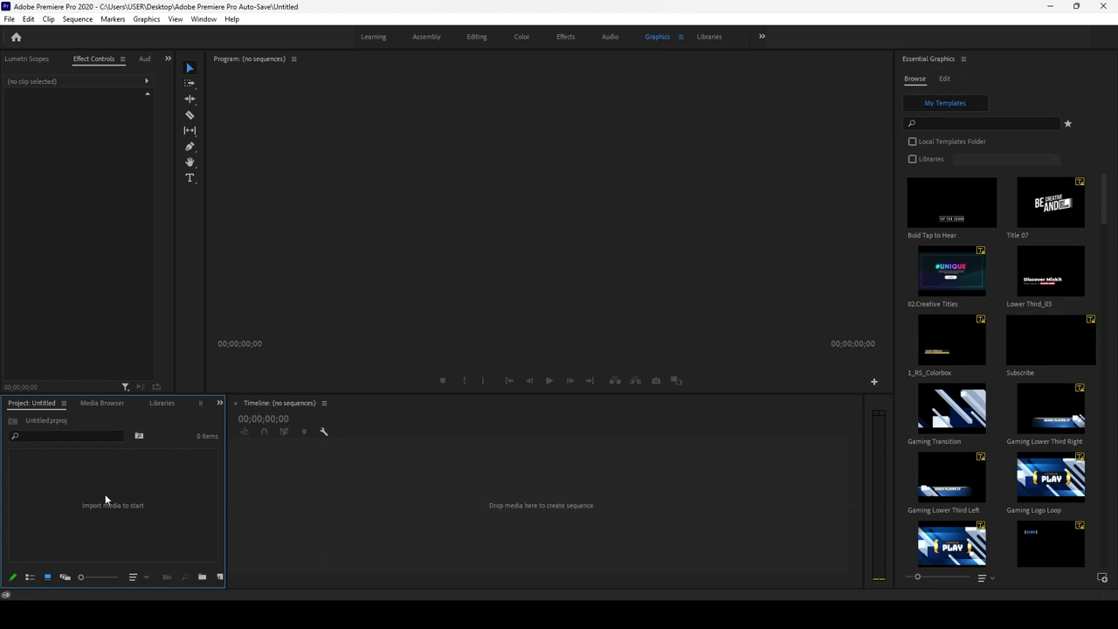
{"action": "double_click", "coordinate": [106, 499]}
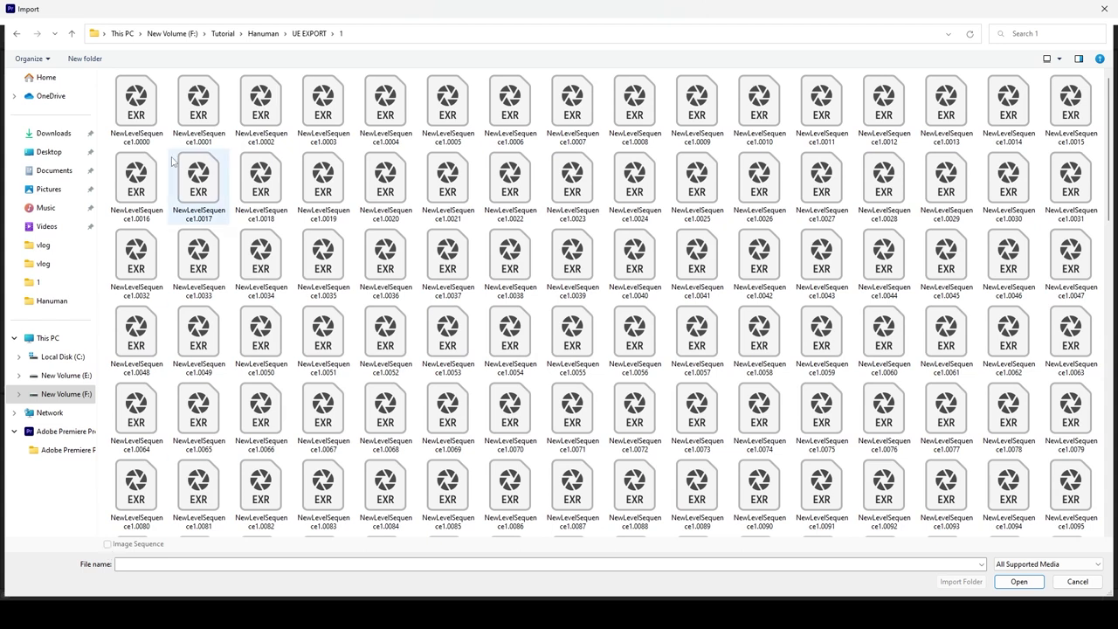
- Import NewLevelSequence1.0000 with Image Sequence ticked so the EXR frames become one clip
{"action": "left_click", "coordinate": [136, 103]}
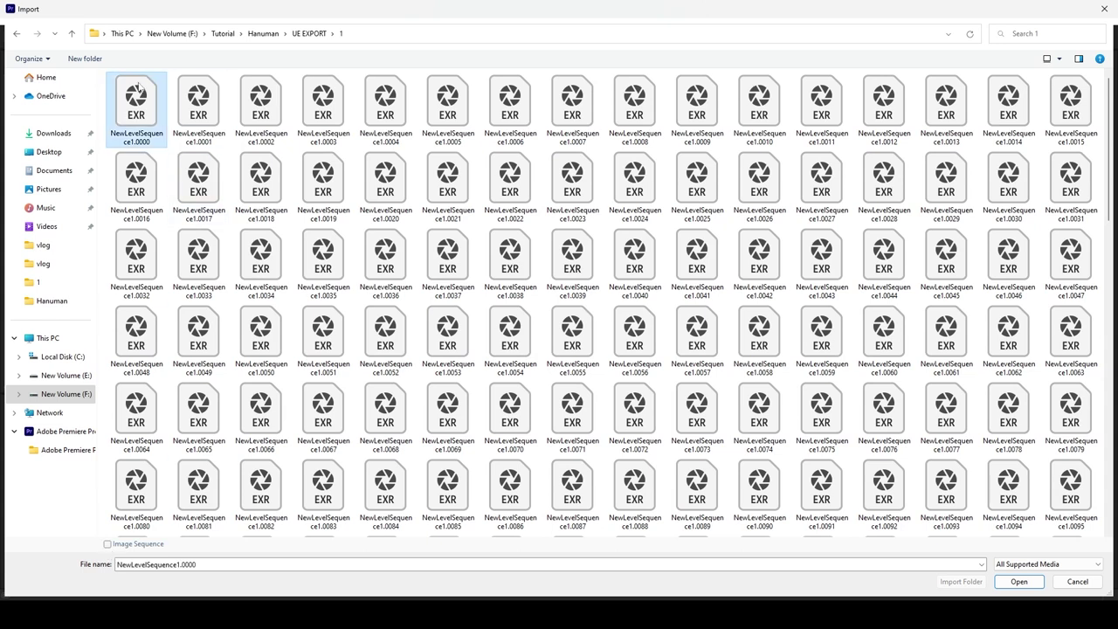
{"action": "left_click", "coordinate": [107, 545]}
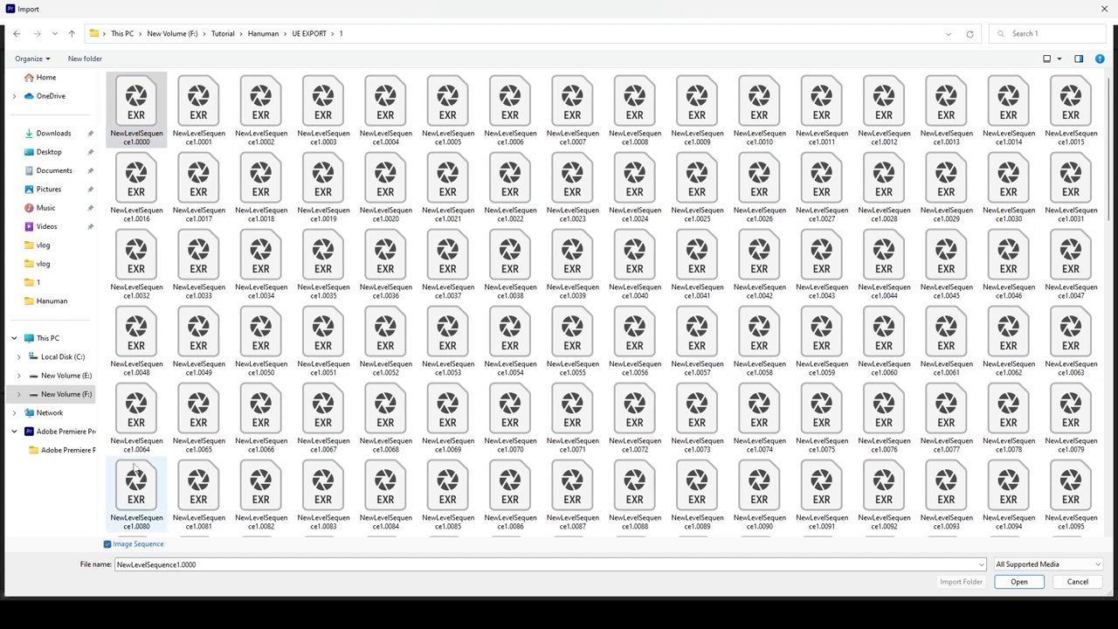
{"action": "left_click", "coordinate": [137, 112]}
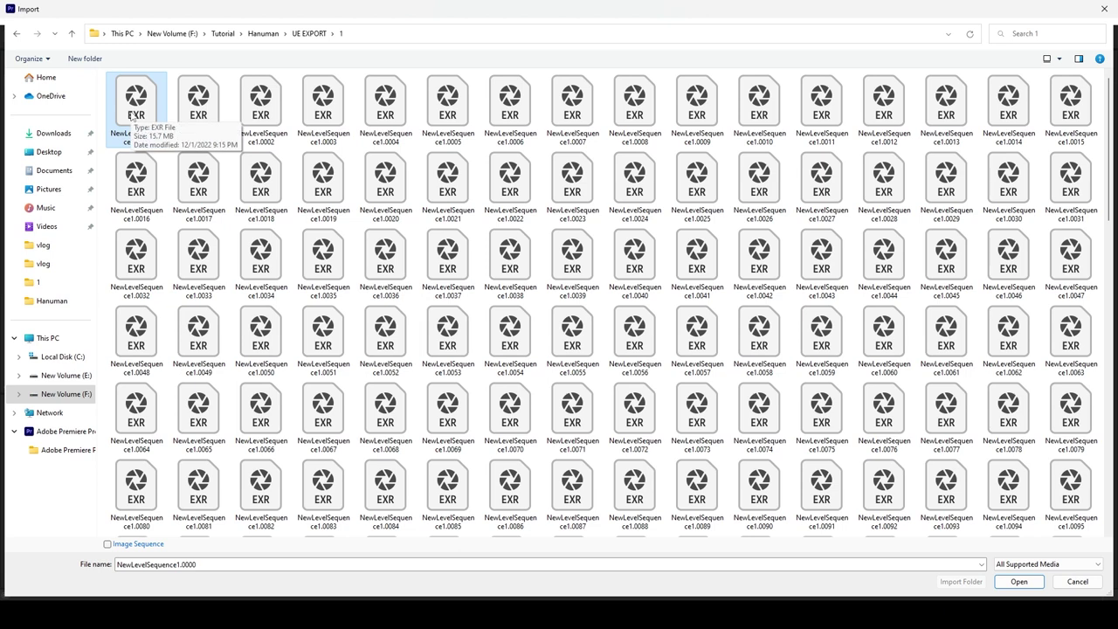
{"action": "left_click", "coordinate": [106, 544]}
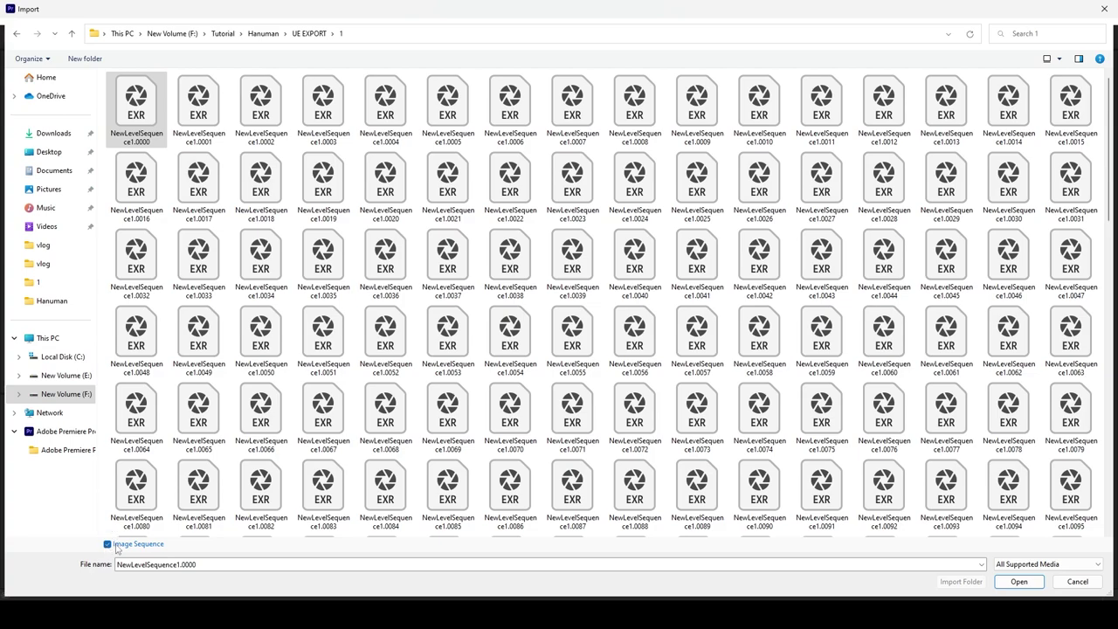
{"action": "left_click", "coordinate": [1030, 584]}
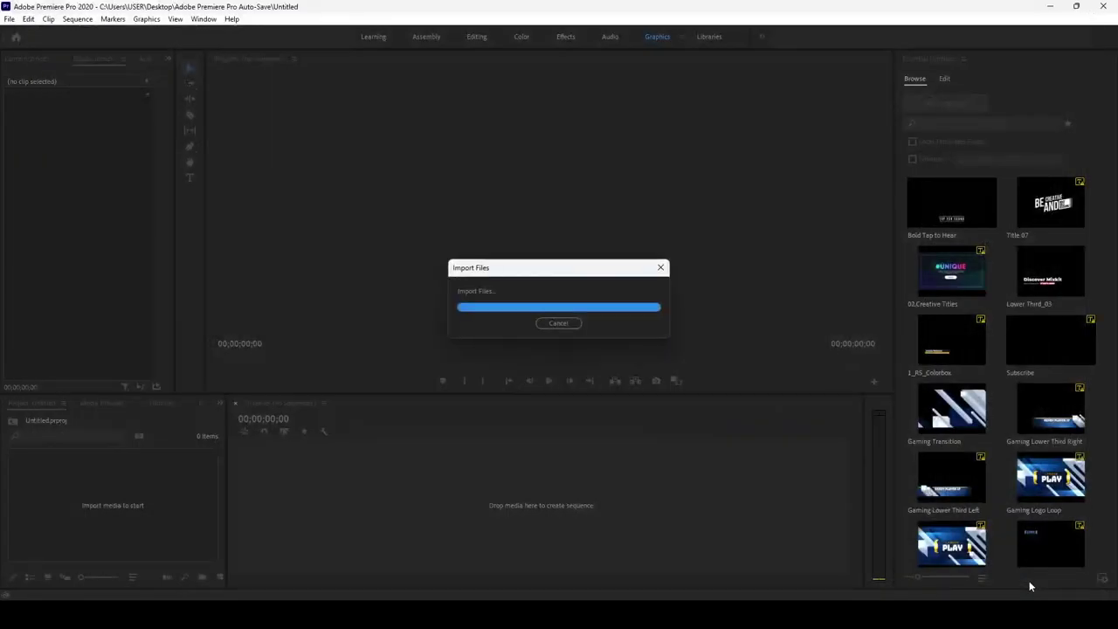
- Build a new sequence from the EXR clip, scrub it, and open File > Export > Media
{"action": "left_click_drag", "start_coordinate": [75, 494], "coordinate": [253, 493]}
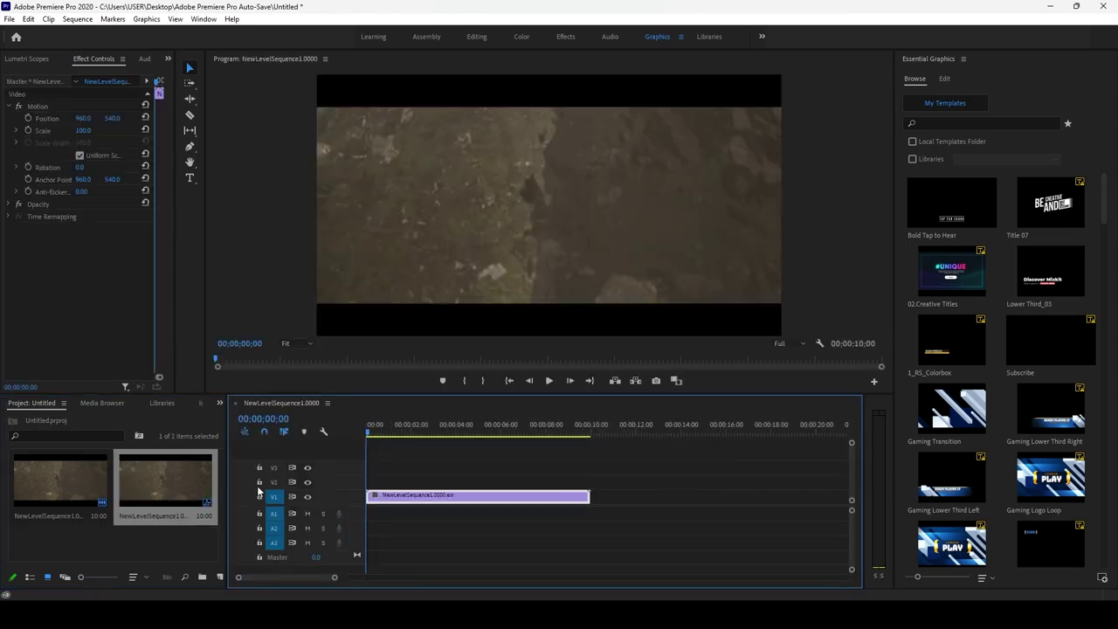
{"action": "left_click_drag", "start_coordinate": [368, 434], "coordinate": [458, 439]}
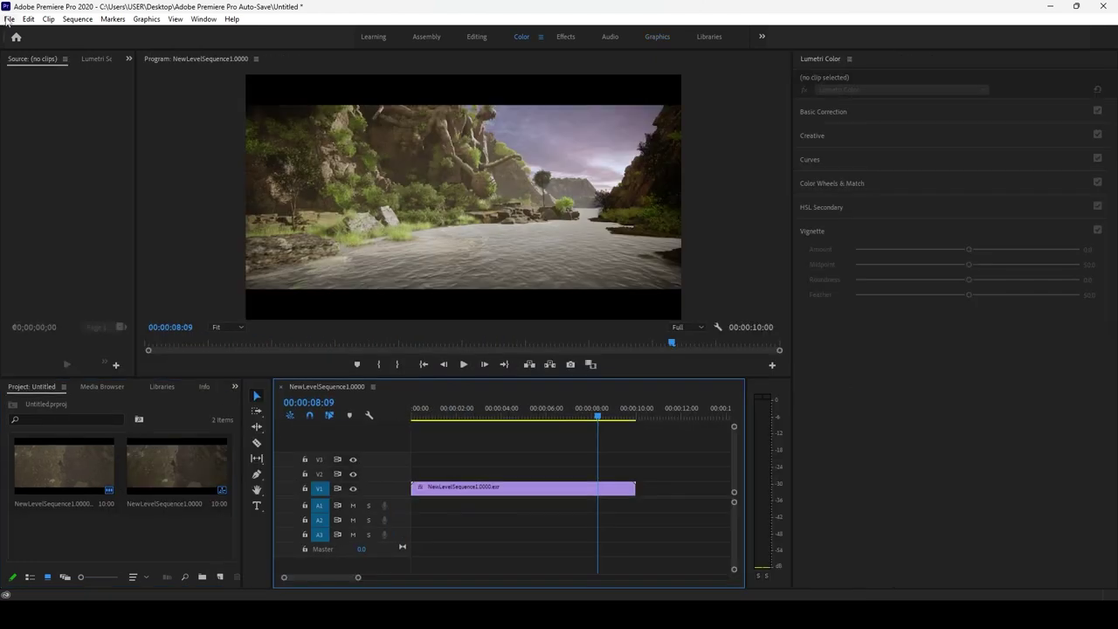
{"action": "left_click", "coordinate": [9, 18]}
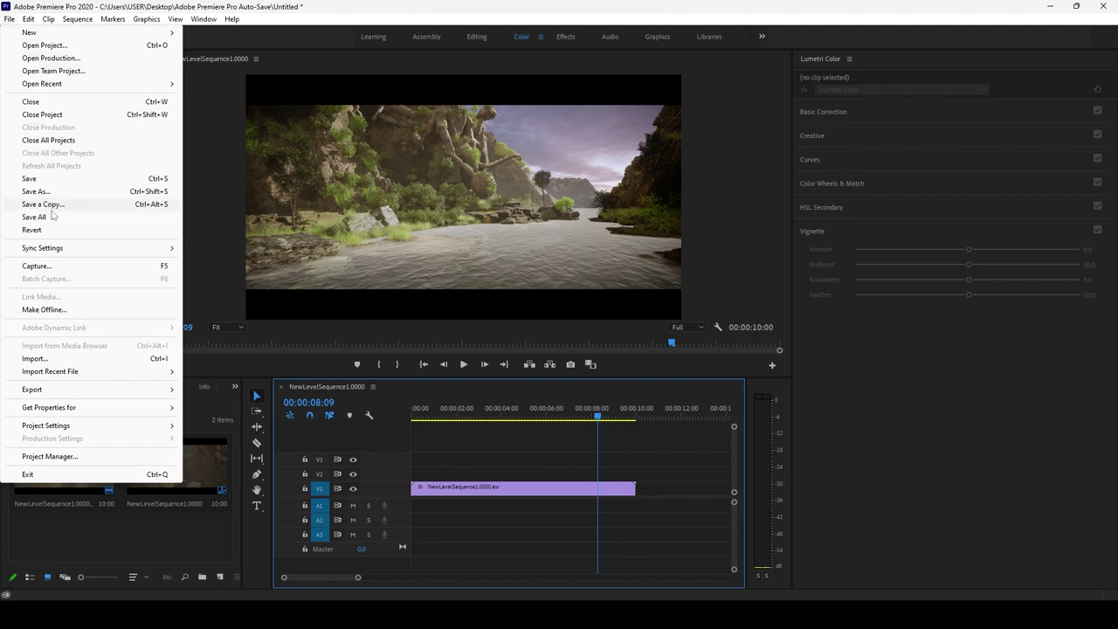
{"action": "mouse_move", "coordinate": [74, 392]}
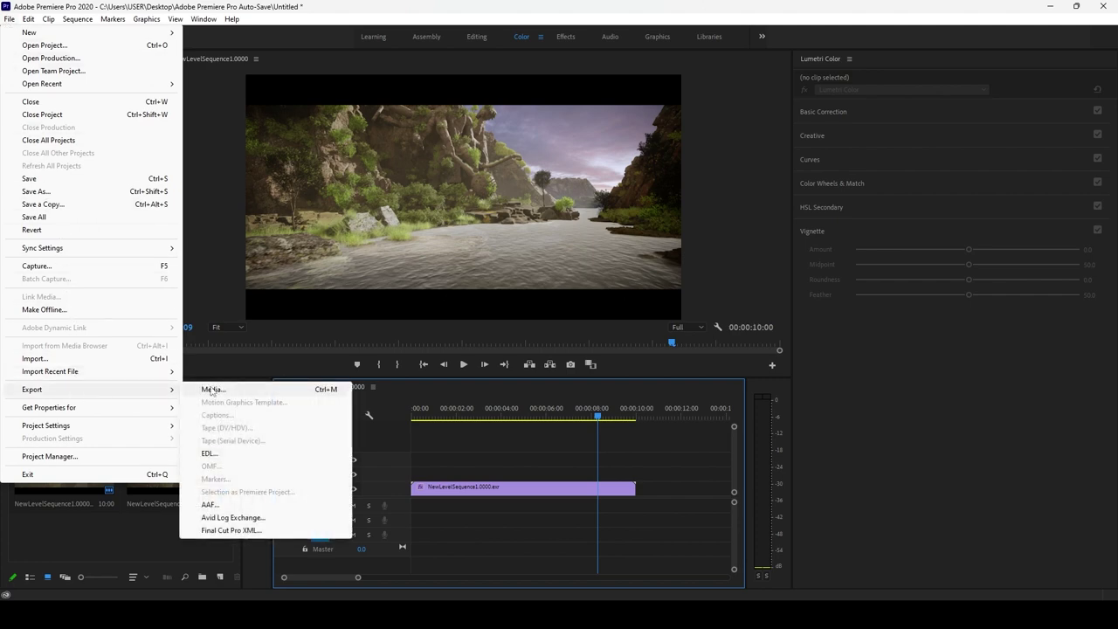
{"action": "left_click", "coordinate": [210, 389]}
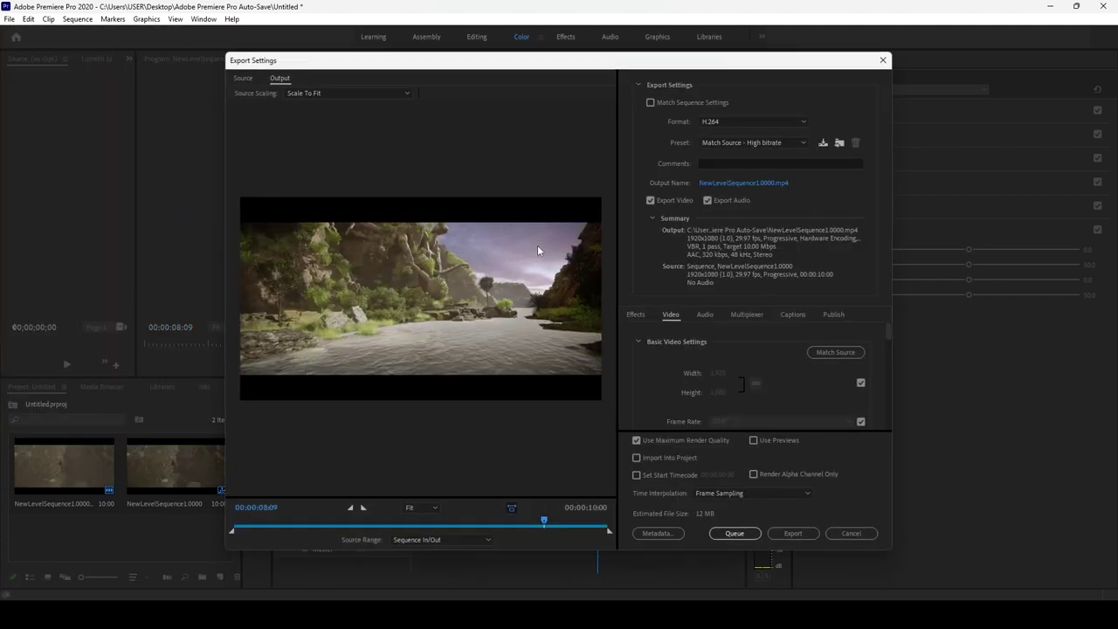
{"action": "left_click", "coordinate": [752, 122]}
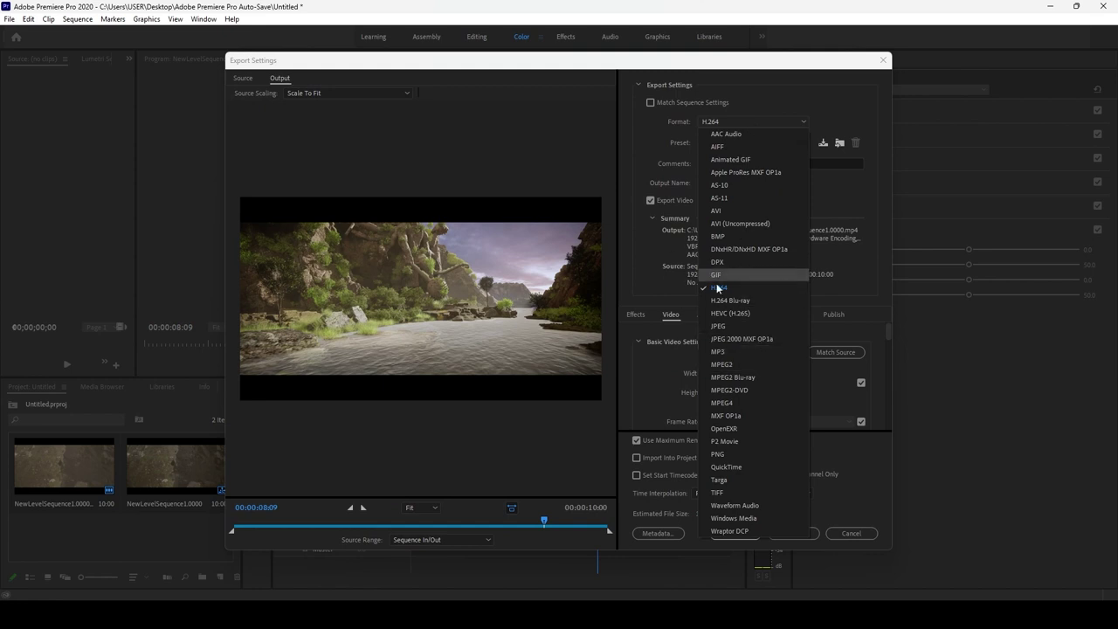
{"action": "left_click", "coordinate": [737, 288]}
{"action": "left_click", "coordinate": [765, 141]}
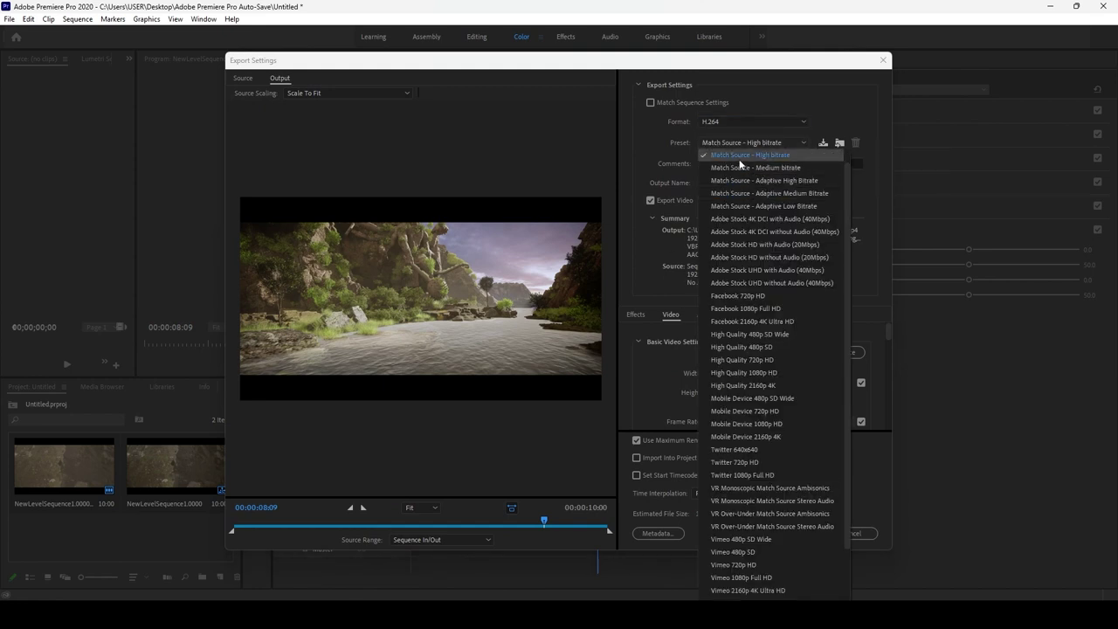
{"action": "left_click", "coordinate": [740, 161]}
{"action": "left_click", "coordinate": [732, 142]}
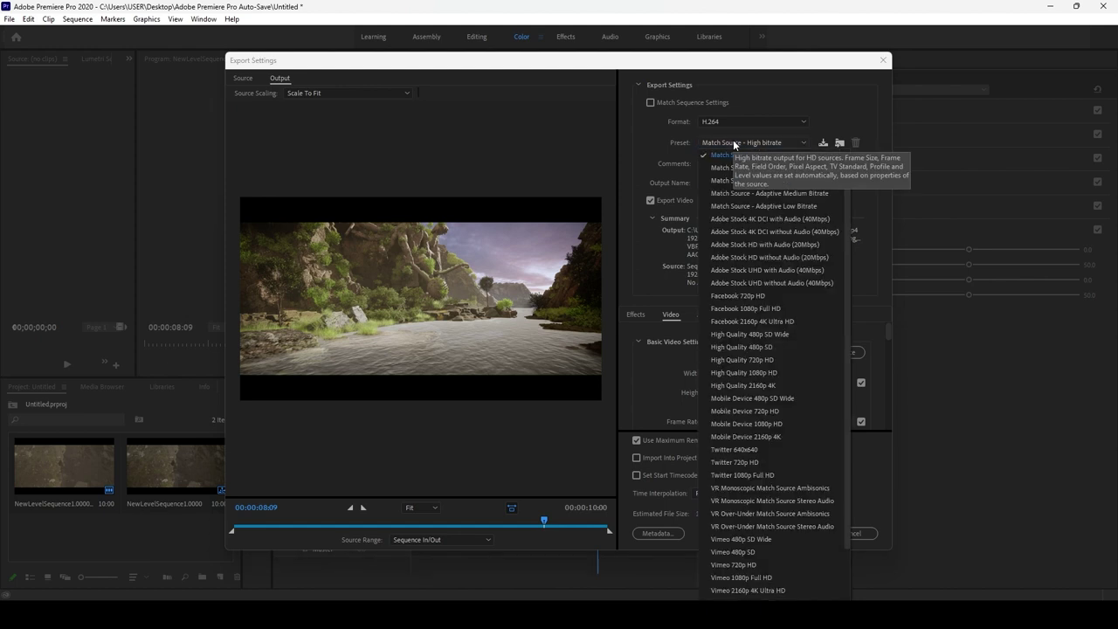
{"action": "scroll", "coordinate": [790, 542], "scroll_direction": "down", "scroll_amount": 1}
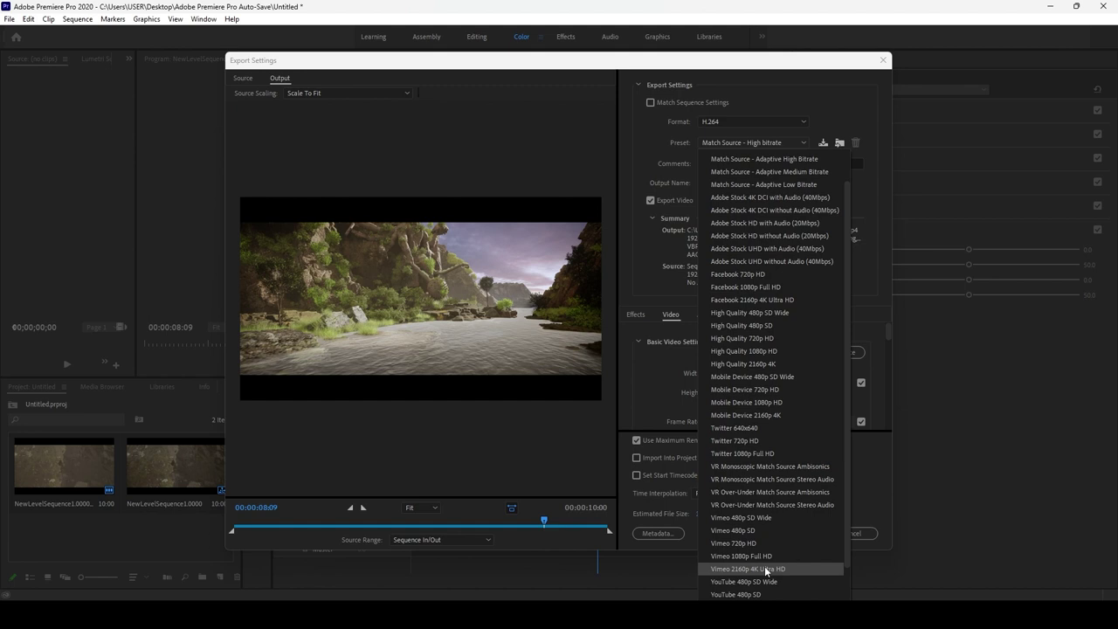
{"action": "left_click", "coordinate": [599, 481]}
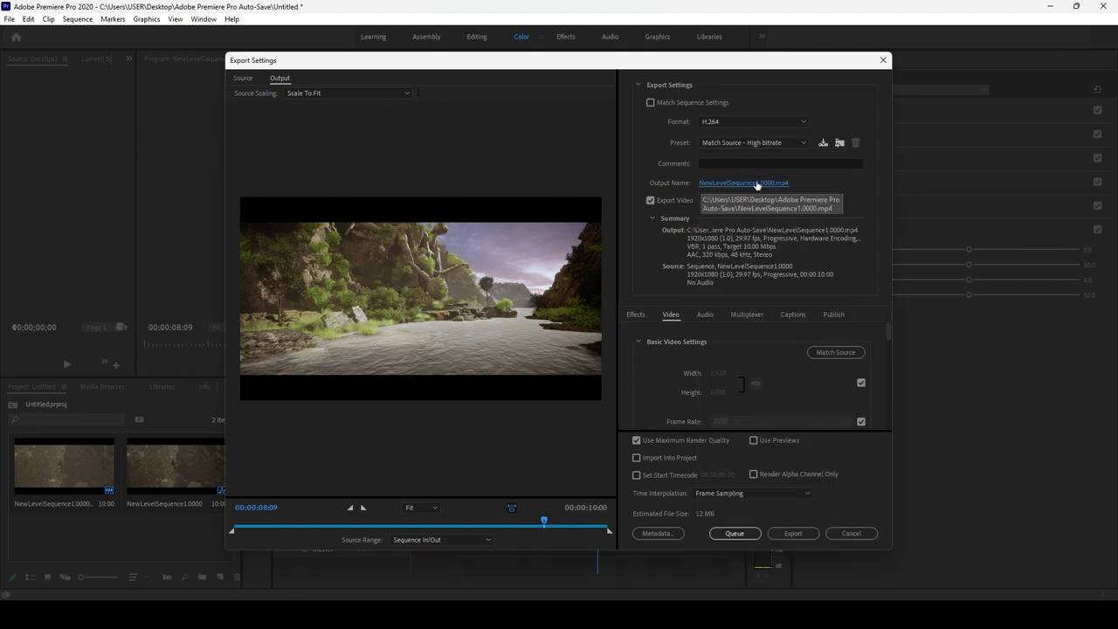